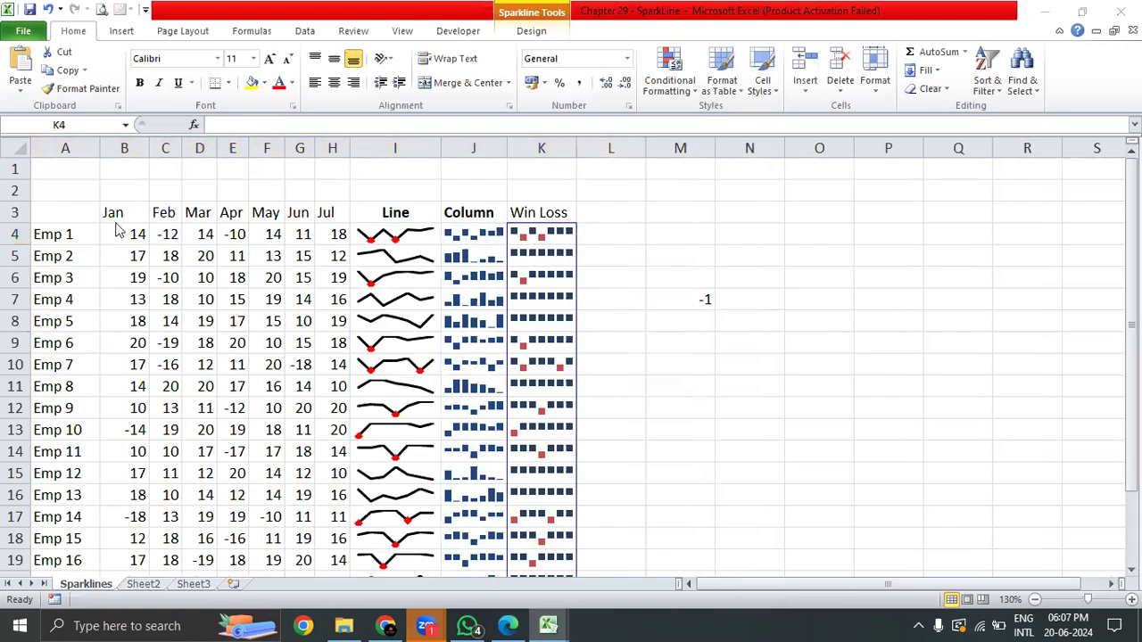
- Centre the contents of the whole sheet both horizontally and vertically
left_click_drag(125, 233, 328, 231)
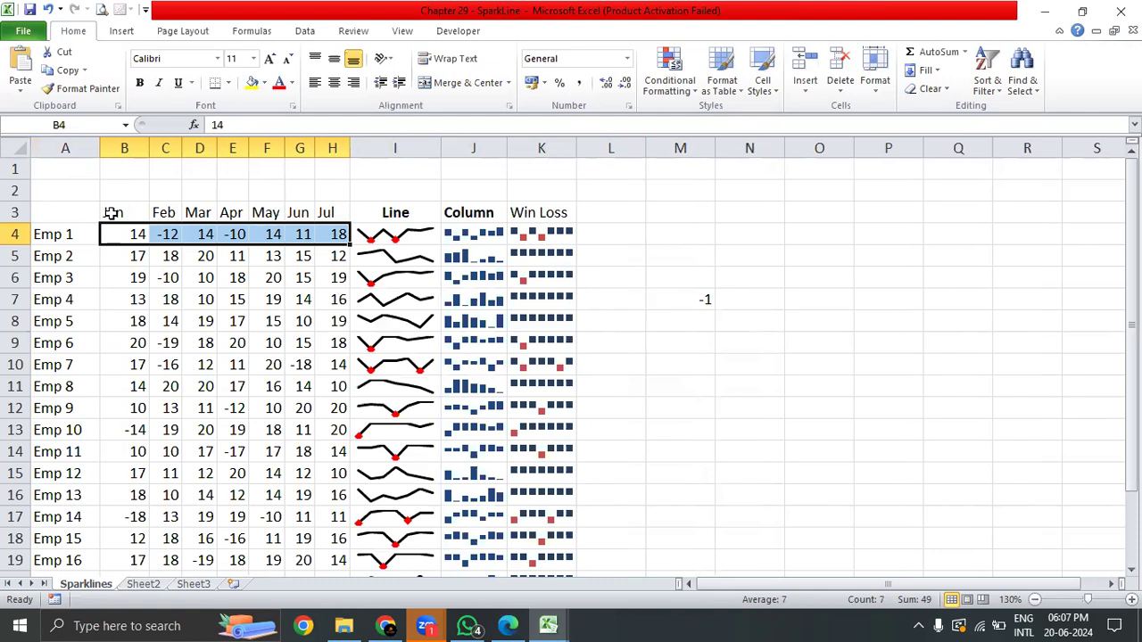
left_click(125, 319)
left_click_drag(125, 229, 324, 228)
left_click(15, 147)
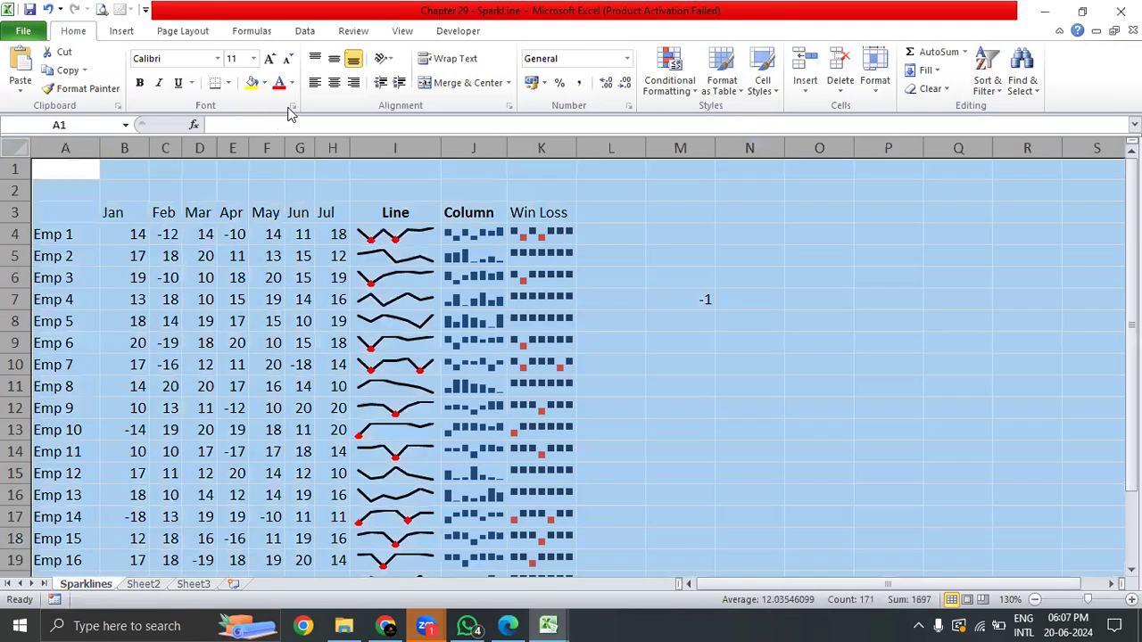
left_click(319, 87)
left_click(331, 83)
left_click(336, 60)
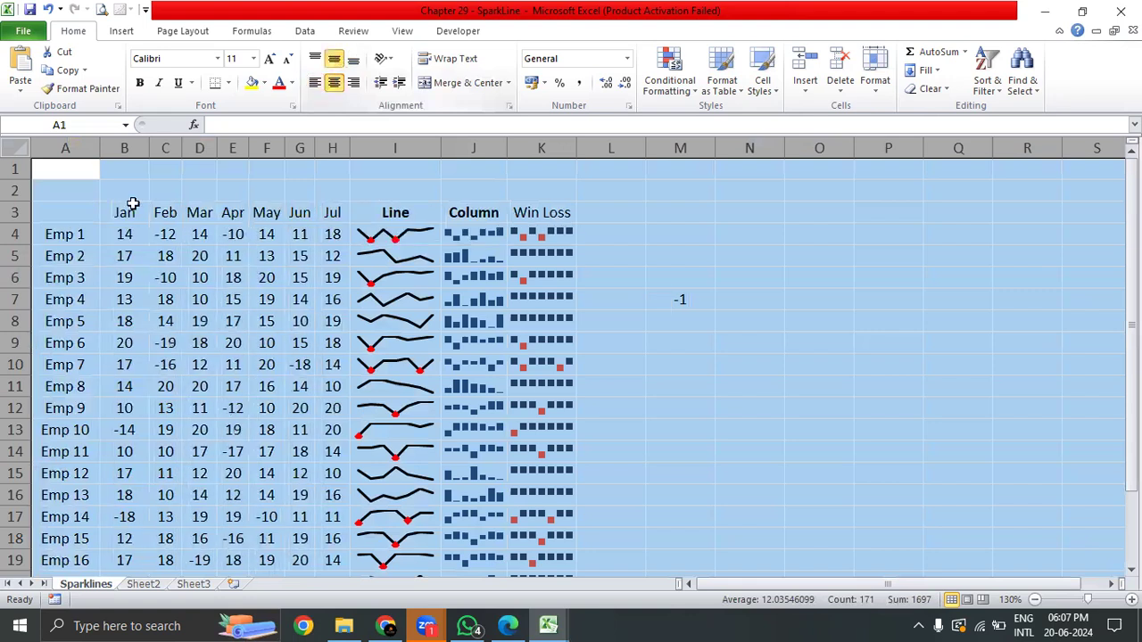
left_click(133, 204)
- Make the Jan to Jul month headers in row 3 bold
left_click(81, 233)
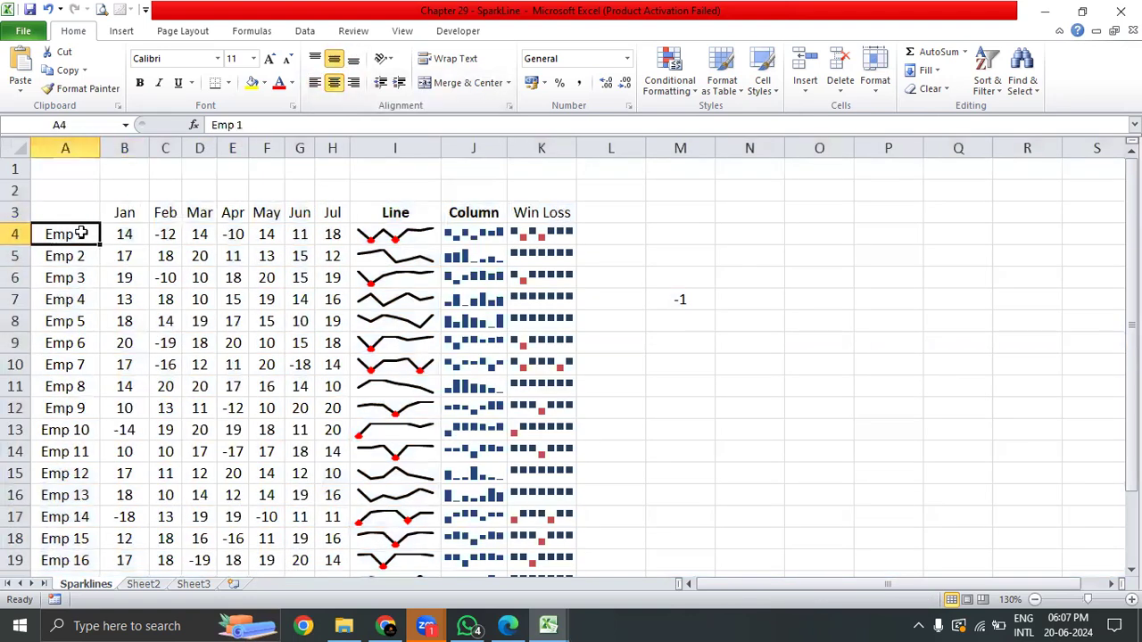
left_click_drag(81, 233, 76, 528)
scroll(77, 528, "up", 2)
scroll(79, 527, "down", 7)
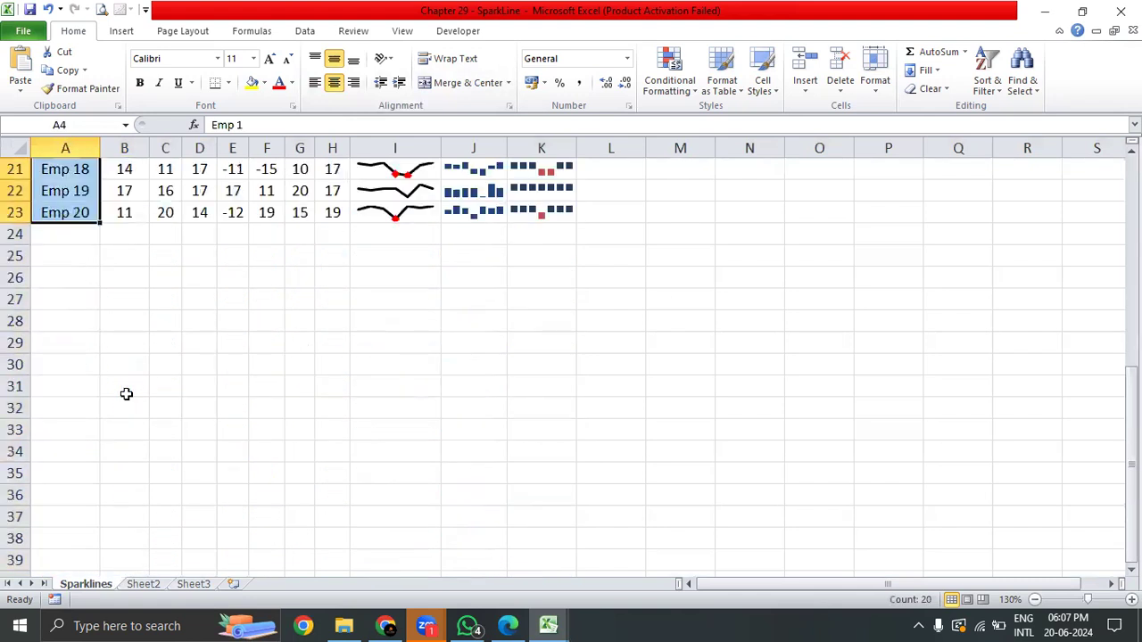
scroll(125, 393, "up", 7)
left_click_drag(123, 212, 359, 211)
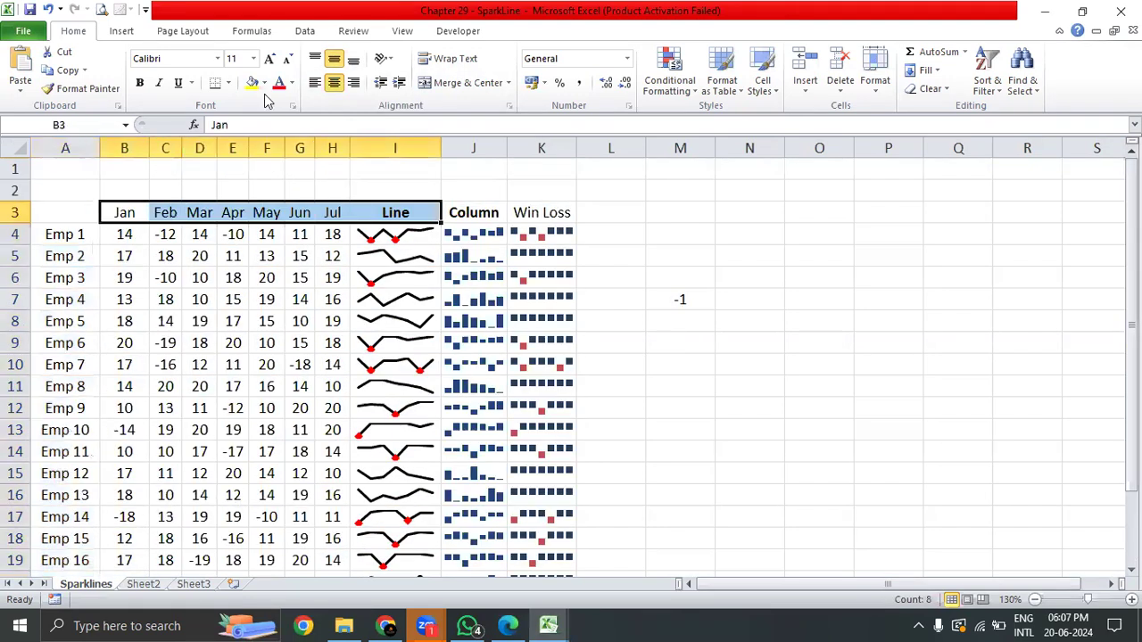
left_click_drag(125, 212, 330, 214)
- Examine Emp 1's monthly values alongside the line, column and win/loss sparklines in row 4
left_click(123, 233)
left_click(299, 234)
left_click(323, 234)
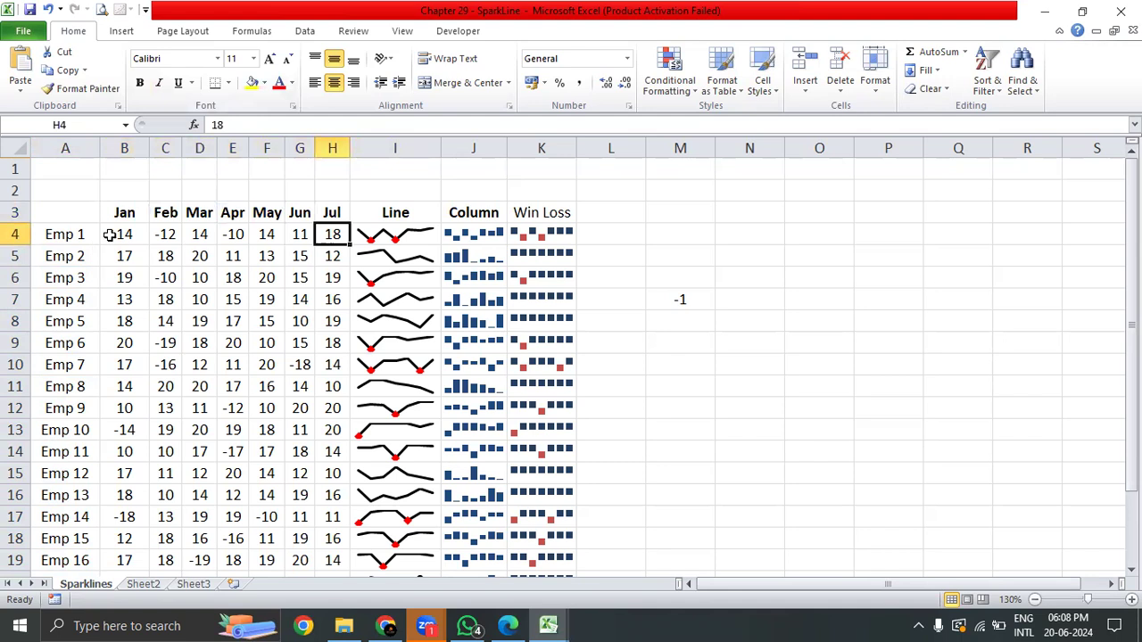
left_click_drag(109, 234, 344, 234)
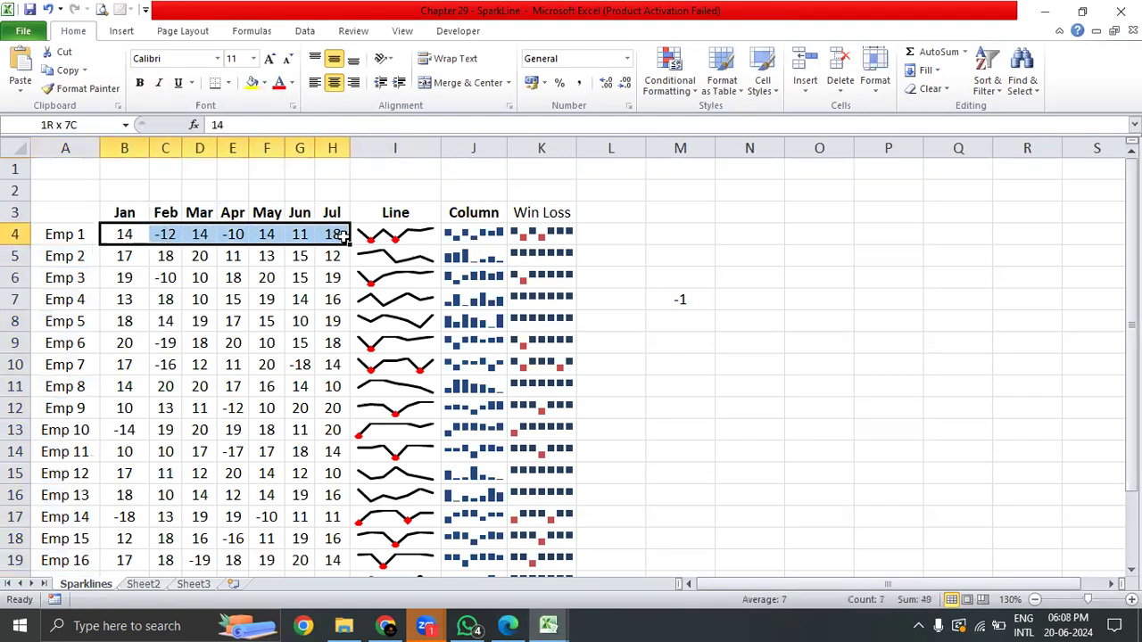
left_click(302, 341)
left_click(419, 241)
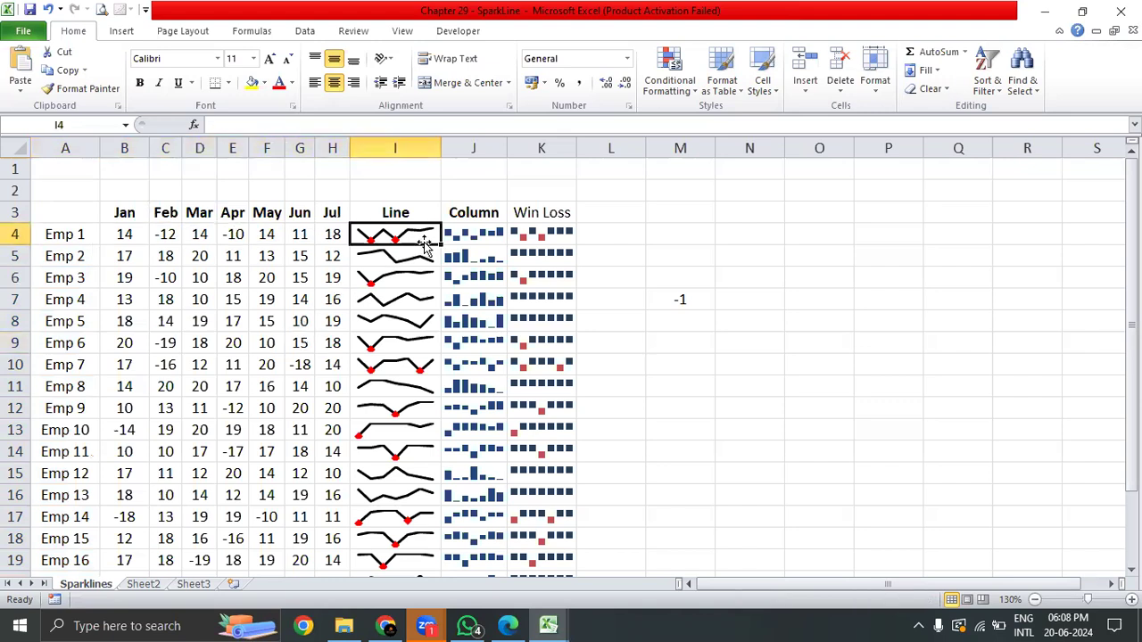
left_click(468, 232)
left_click(542, 237)
left_click(410, 239)
left_click(72, 277)
left_click(61, 234)
- Make the Win Loss header in K3 bold
left_click_drag(111, 233, 524, 212)
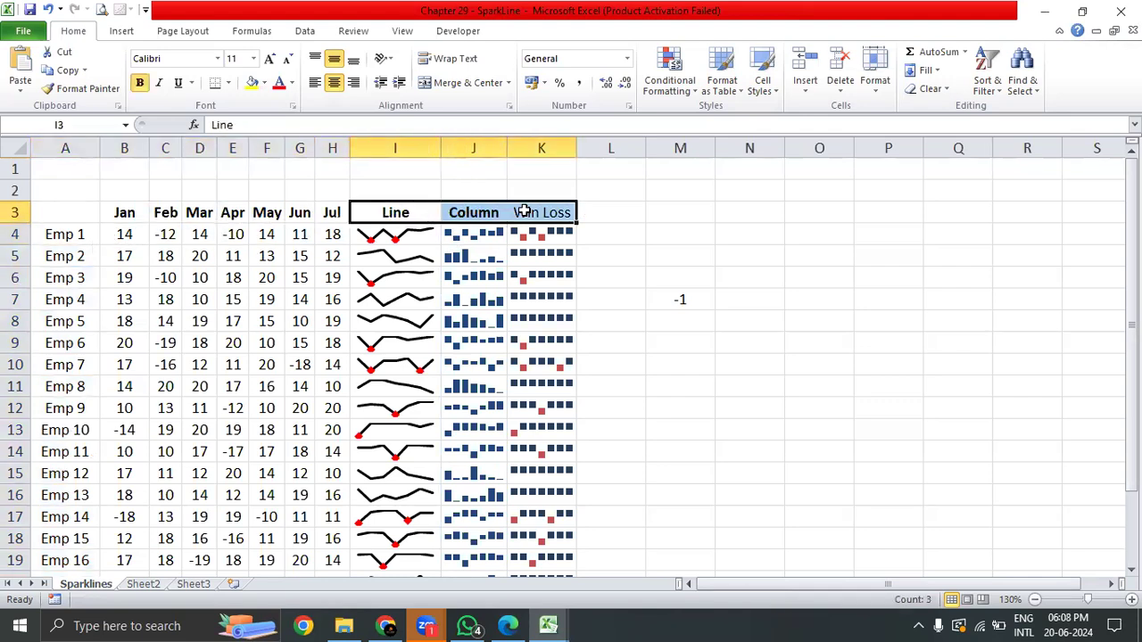
left_click(525, 212)
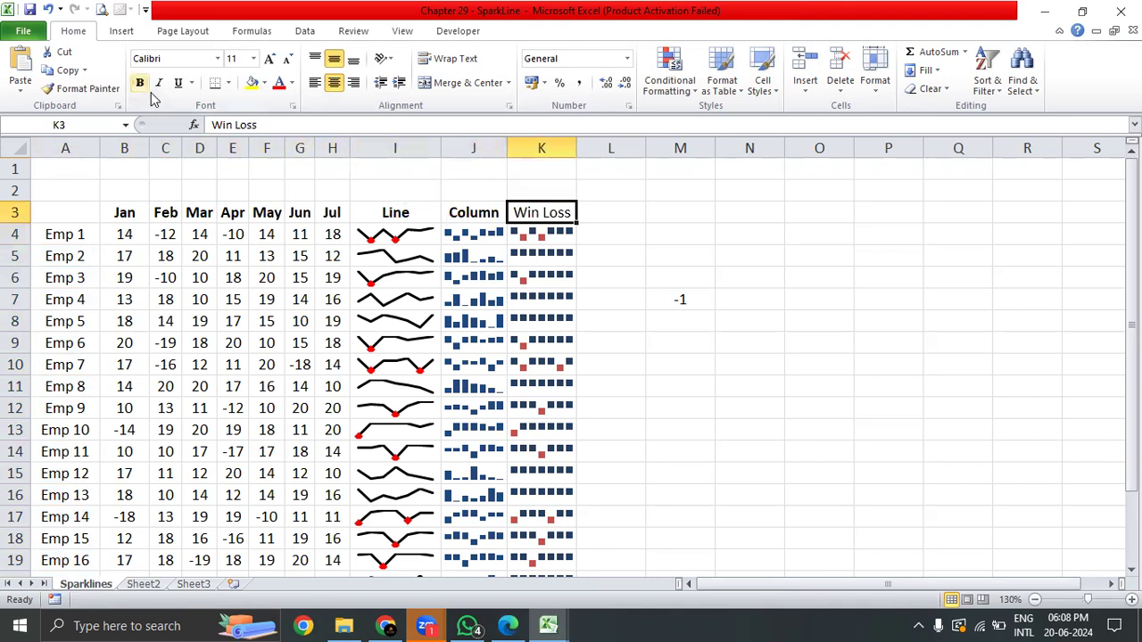
left_click(232, 319)
- Look at the sparkline types that can be inserted for the employee data
left_click(165, 234)
left_click(89, 237)
left_click(125, 234)
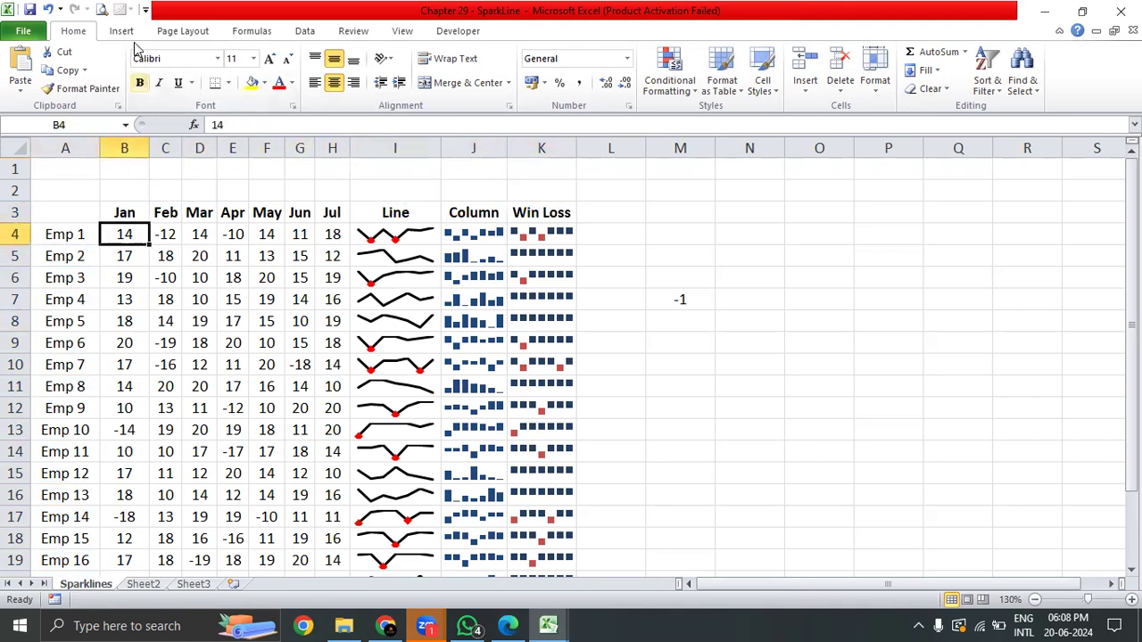
left_click(121, 30)
left_click(125, 278)
left_click(141, 239)
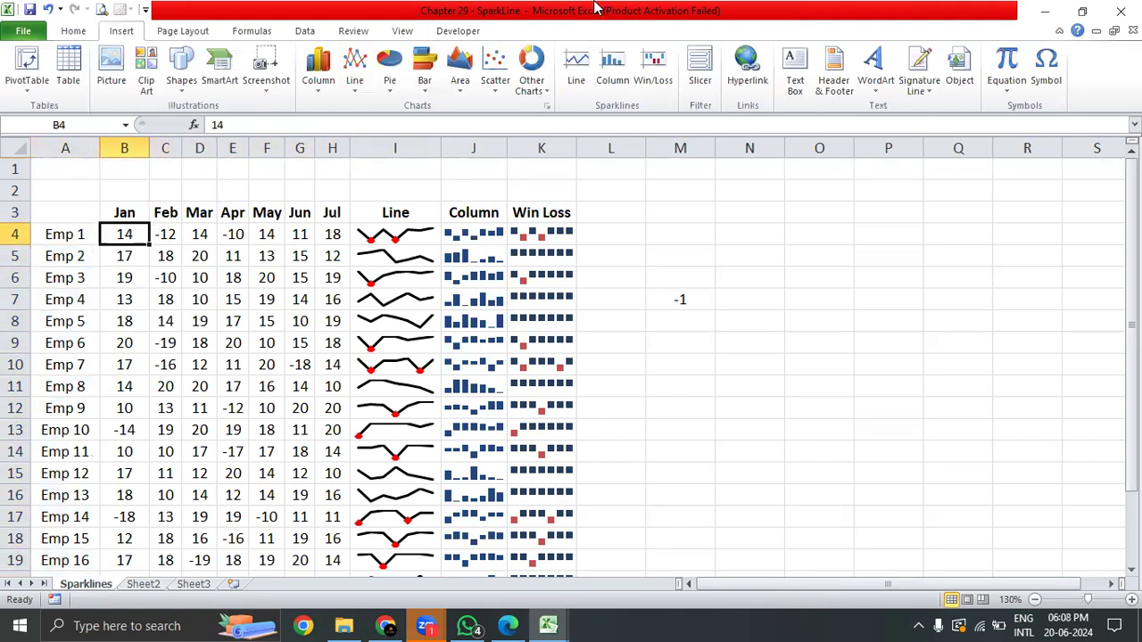
left_click(267, 212)
left_click(170, 276)
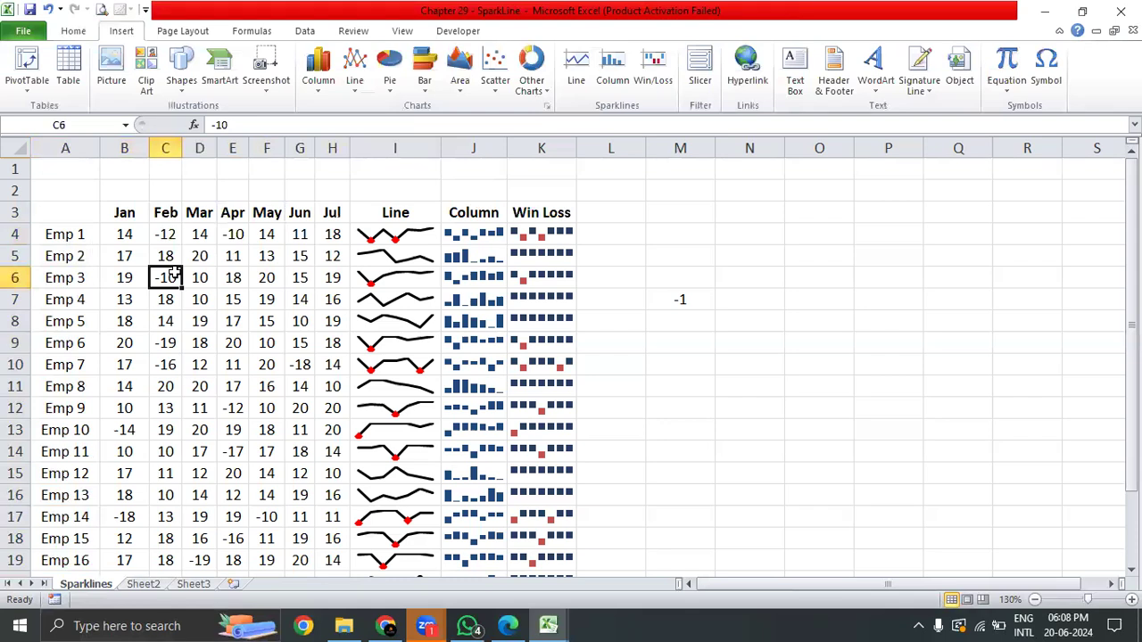
left_click(314, 623)
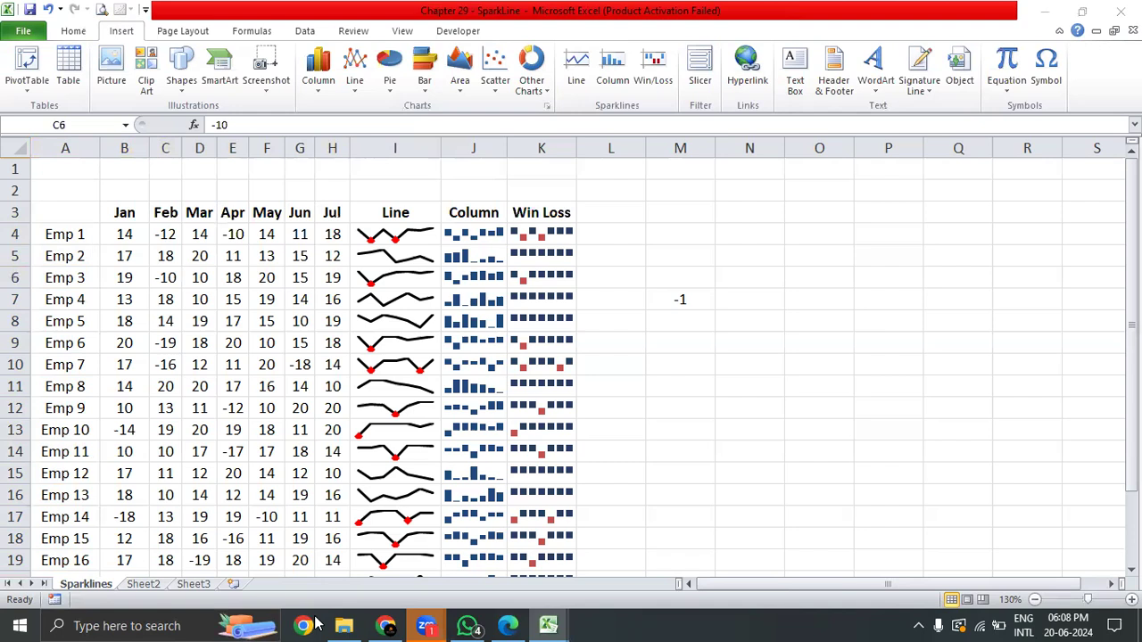
- Apply all borders to the employee names and monthly values in A4:H23
left_click_drag(84, 230, 327, 540)
scroll(141, 273, "up", 2)
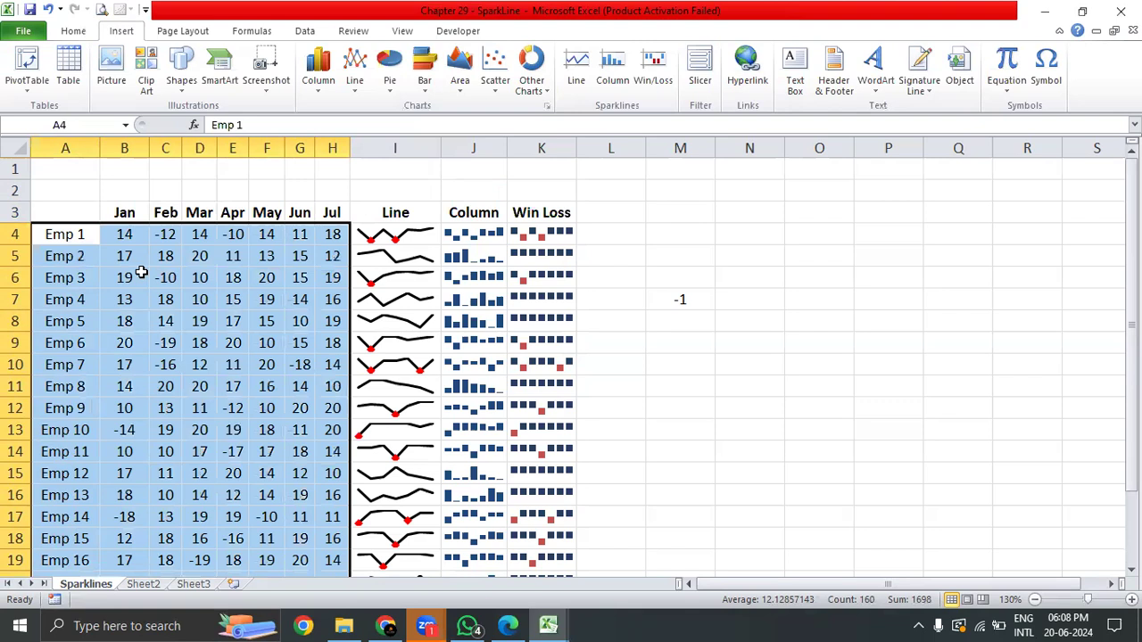
left_click(73, 31)
left_click(228, 82)
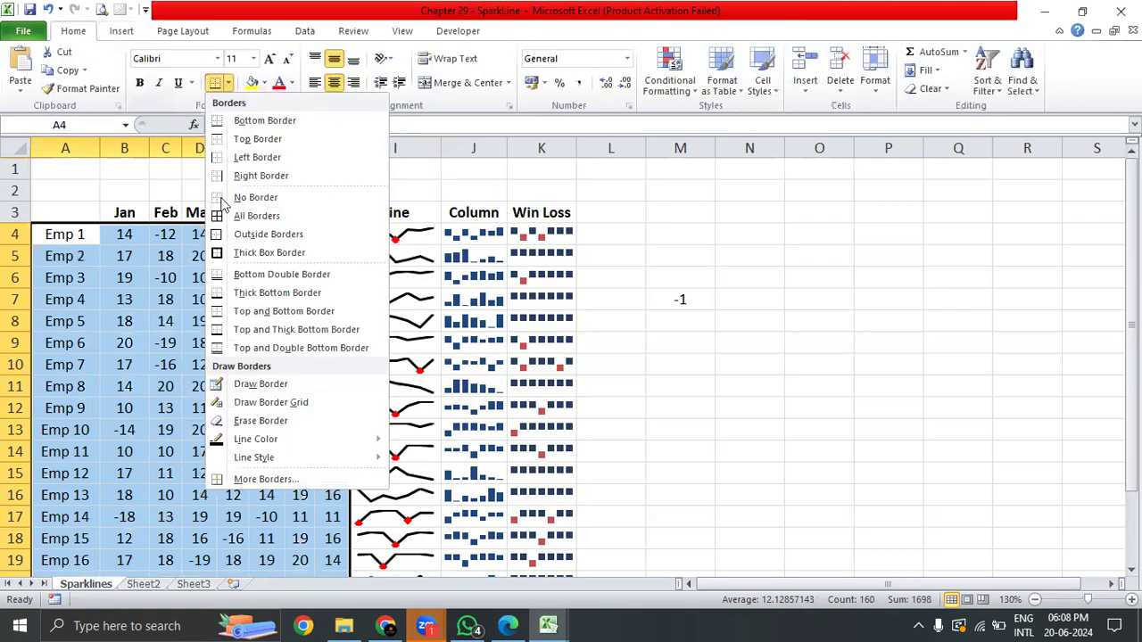
left_click(237, 216)
double_click(82, 232)
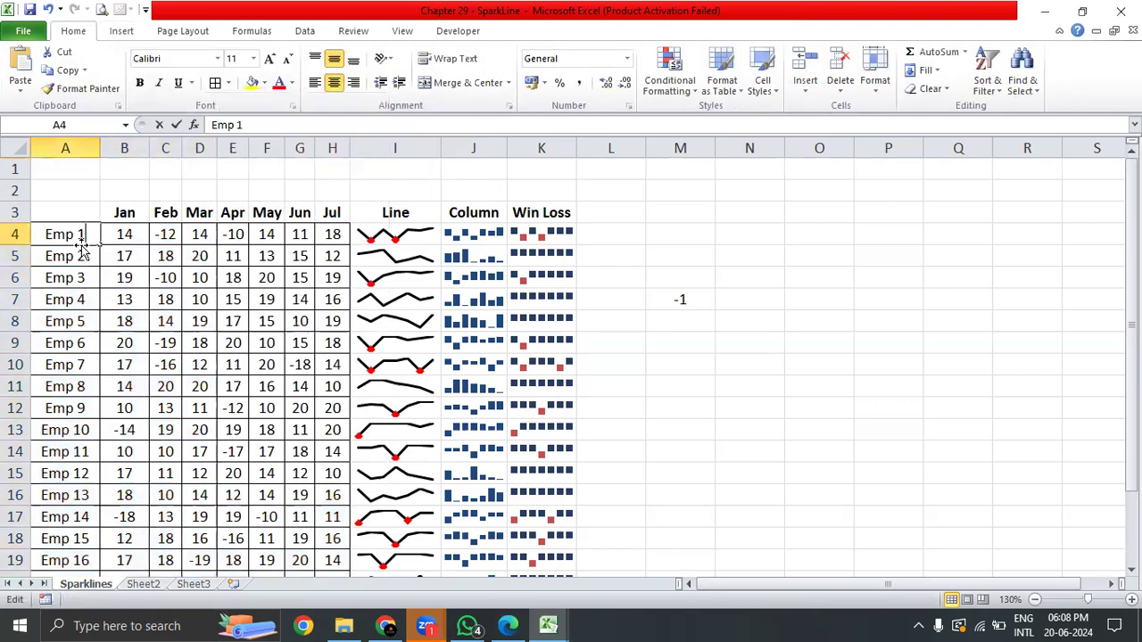
- Review the employee names in A4:A23 and Emp 1's January to July values in B4:H4
left_click_drag(80, 232, 82, 550)
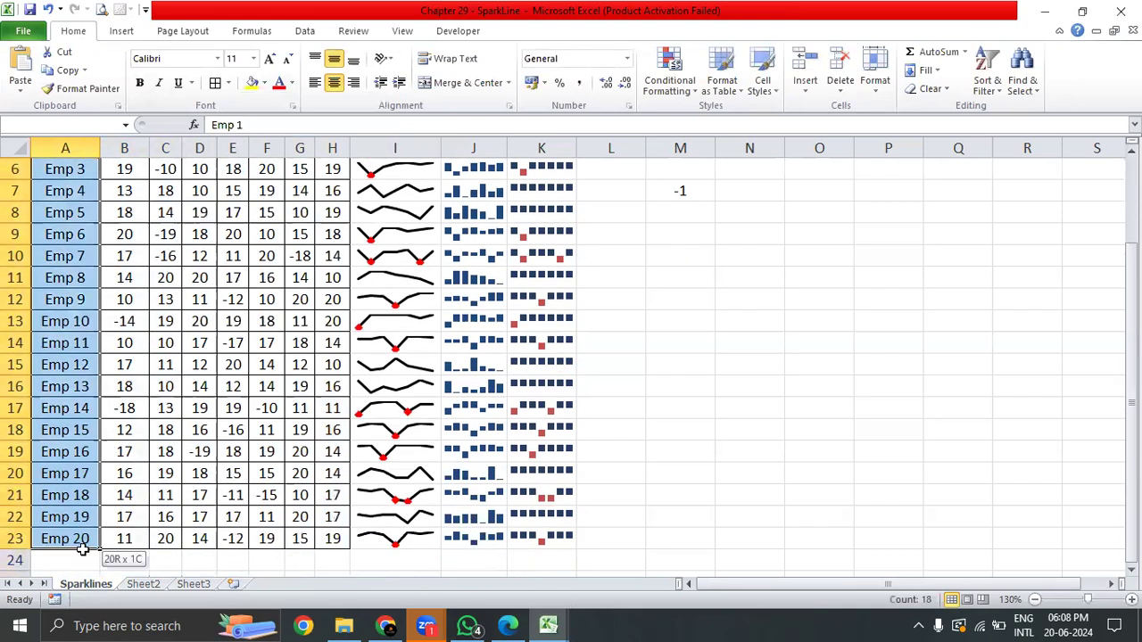
scroll(143, 375, "up", 2)
left_click_drag(121, 234, 333, 237)
left_click(115, 283)
left_click_drag(122, 238, 334, 239)
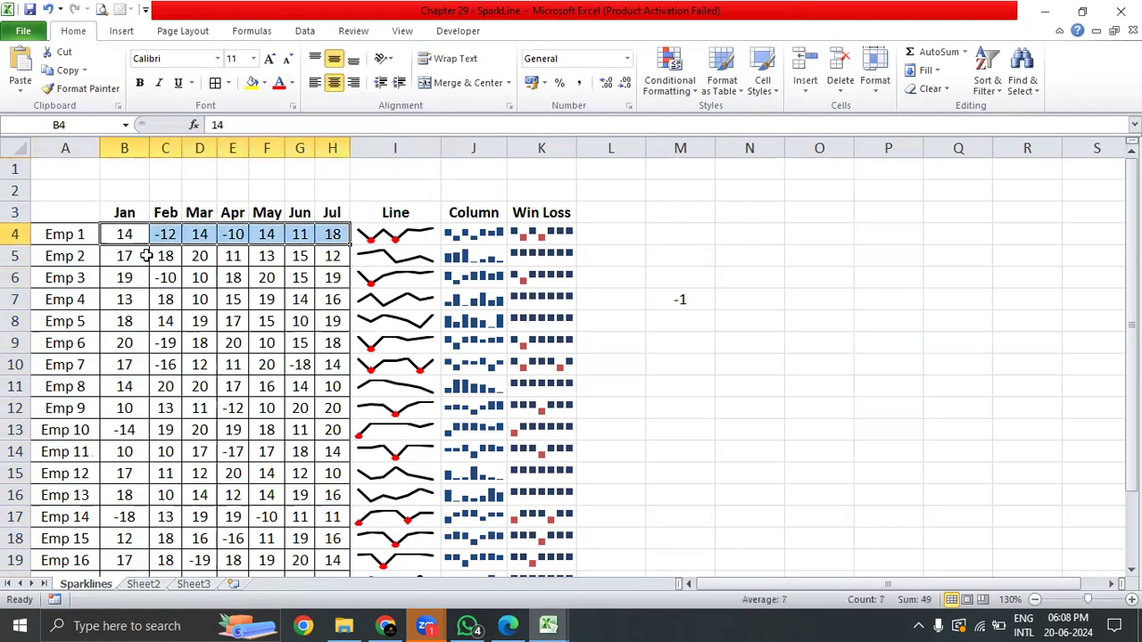
left_click(147, 256)
left_click_drag(123, 233, 337, 235)
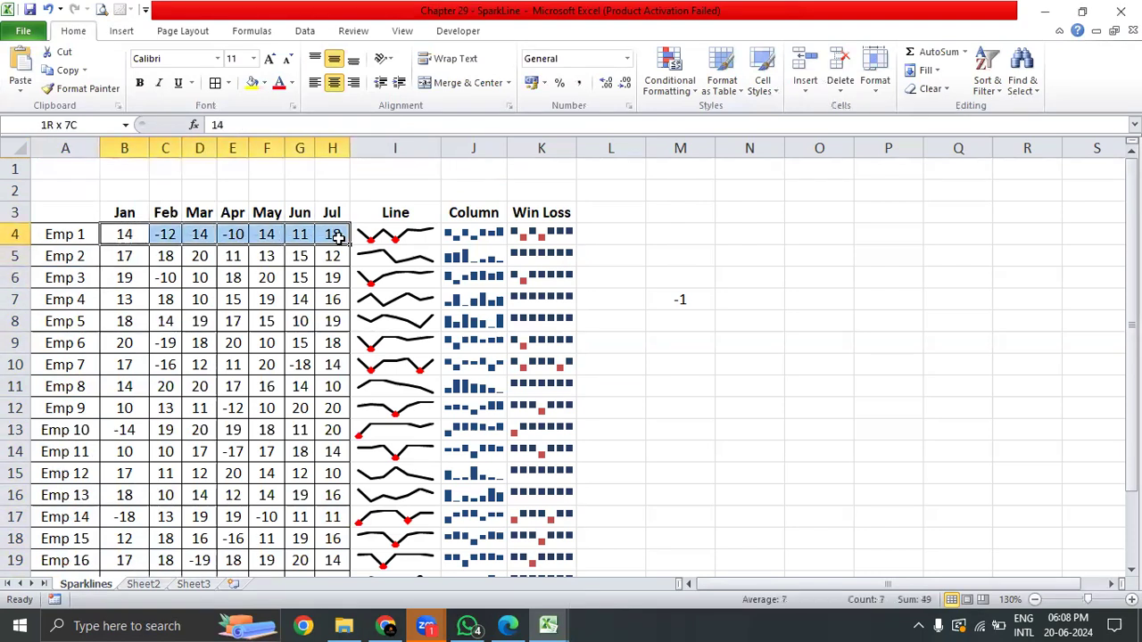
left_click(266, 299)
left_click(232, 234)
left_click(124, 234)
- Compare Emp 1's monthly values with the existing Line, Column and Win Loss sparkline columns
left_click(395, 218)
left_click(392, 235)
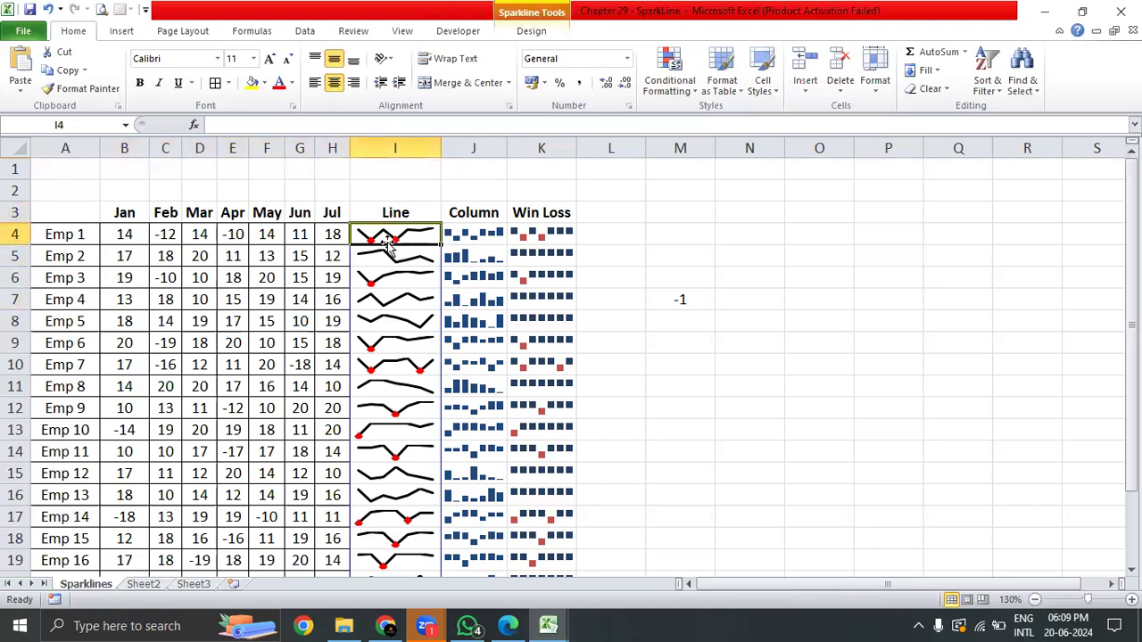
left_click_drag(123, 234, 337, 234)
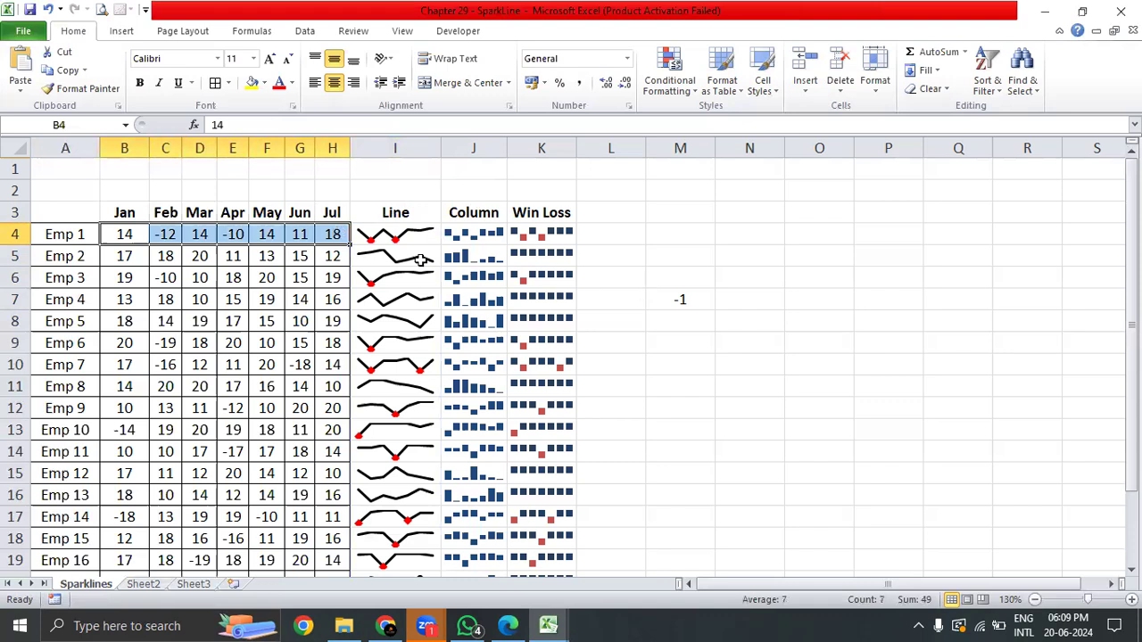
left_click(387, 221)
left_click(468, 219)
left_click(525, 217)
left_click(191, 239)
left_click_drag(124, 234, 337, 237)
- Insert a line sparkline in L4 from data range B4:H4 and widen column L
left_click(614, 234)
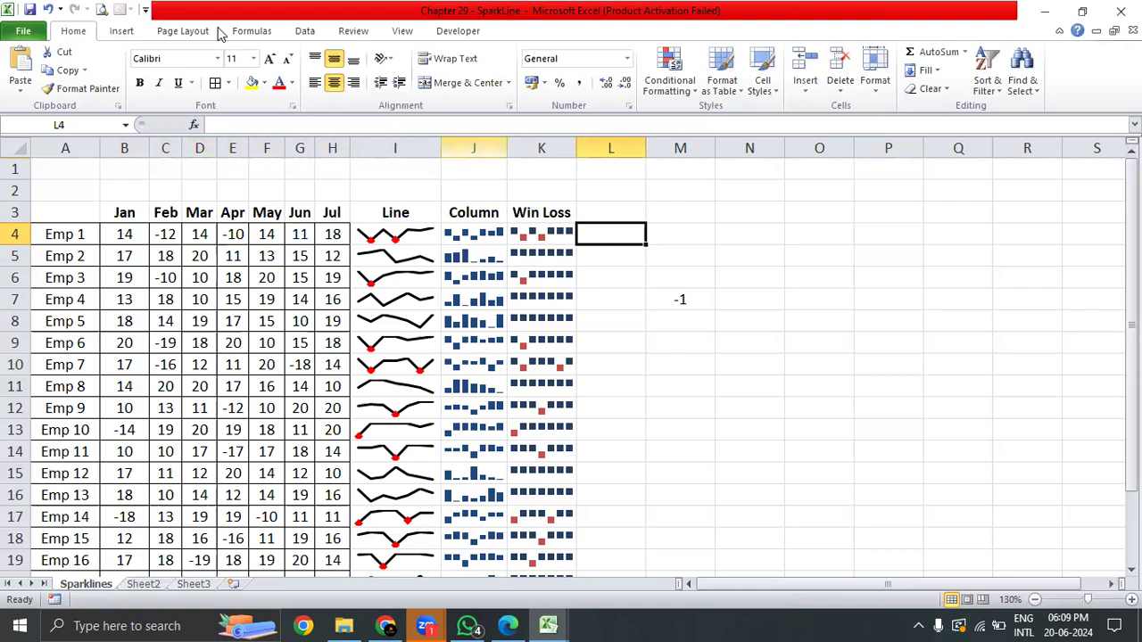
left_click(122, 30)
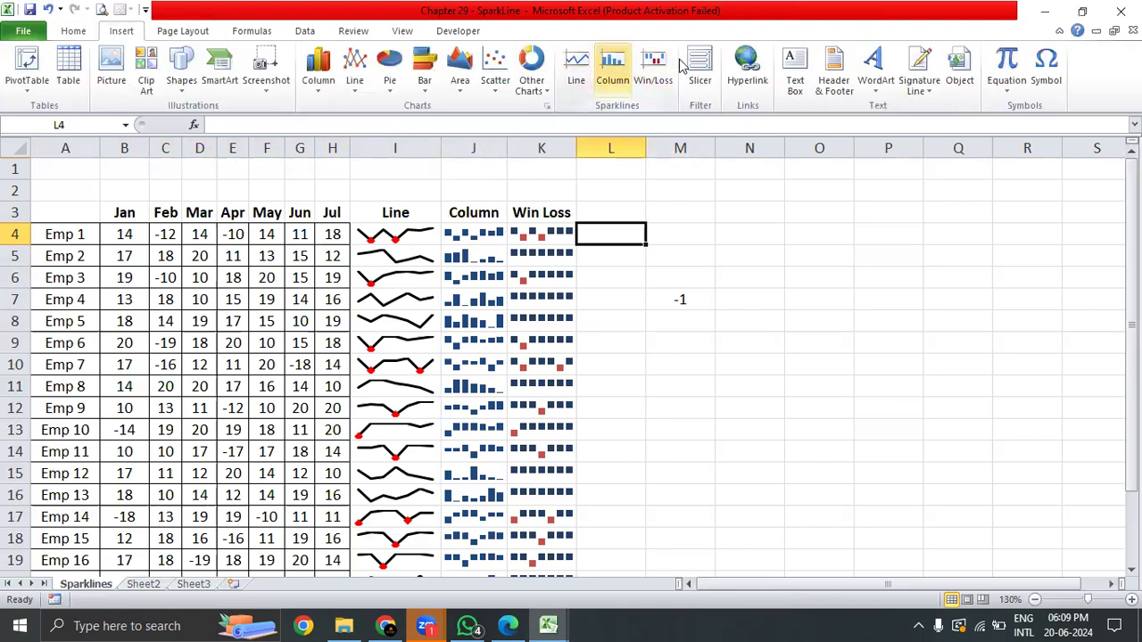
left_click(577, 64)
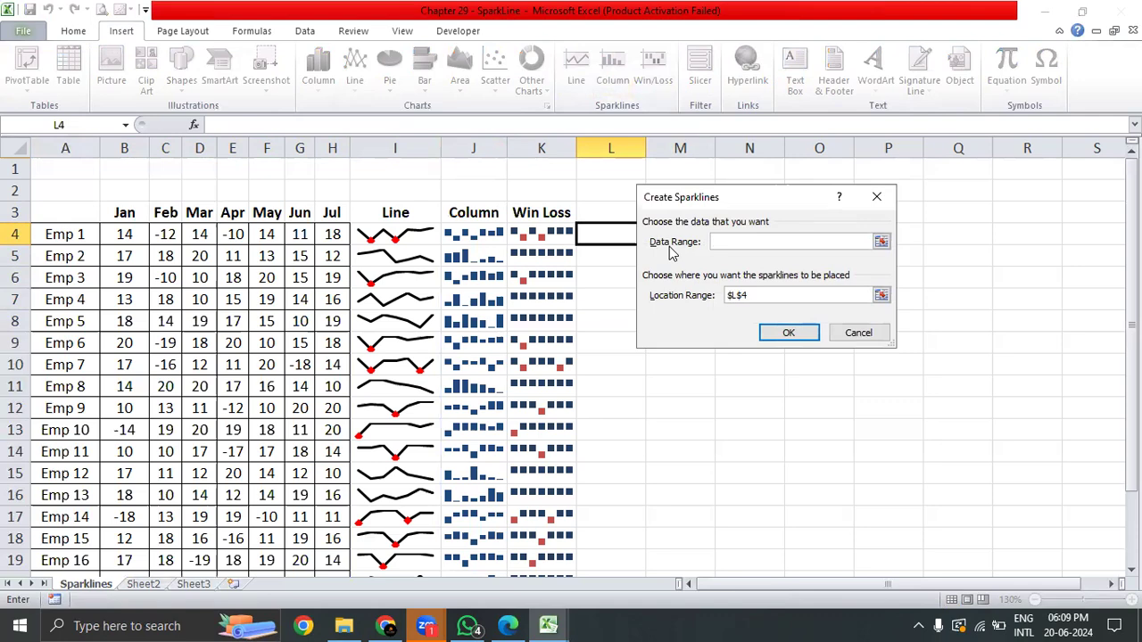
left_click(882, 245)
left_click(232, 230)
left_click_drag(132, 234, 327, 234)
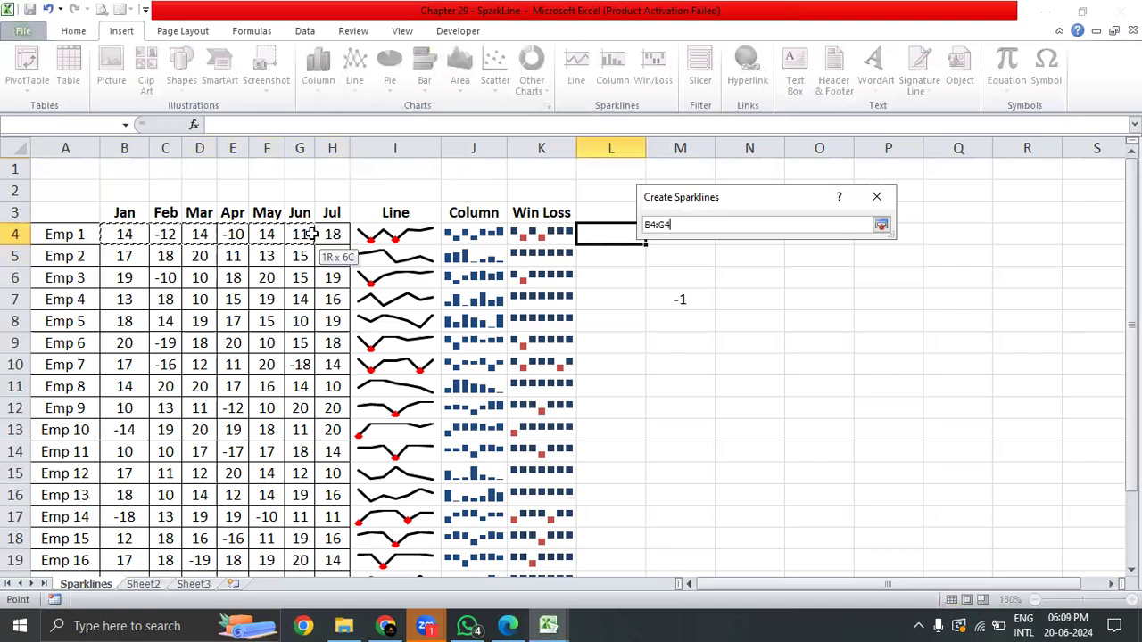
left_click(881, 228)
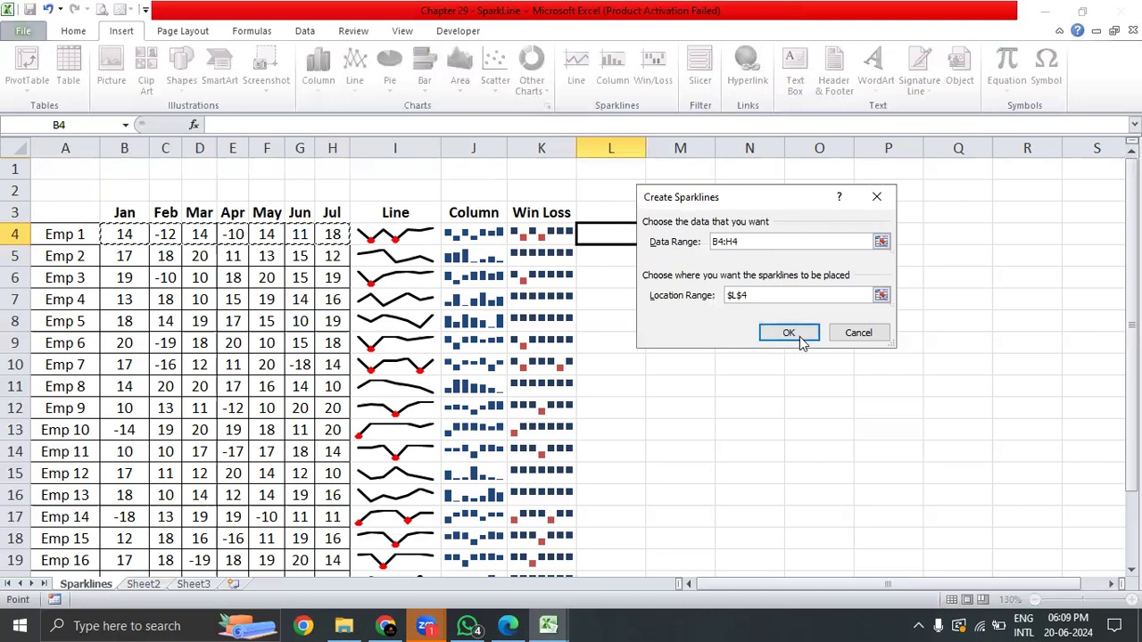
left_click(789, 333)
left_click_drag(647, 145, 758, 173)
- Compare the new line sparkline in L4 with Emp 1's values from January to July
left_click(93, 237)
left_click_drag(116, 236, 340, 235)
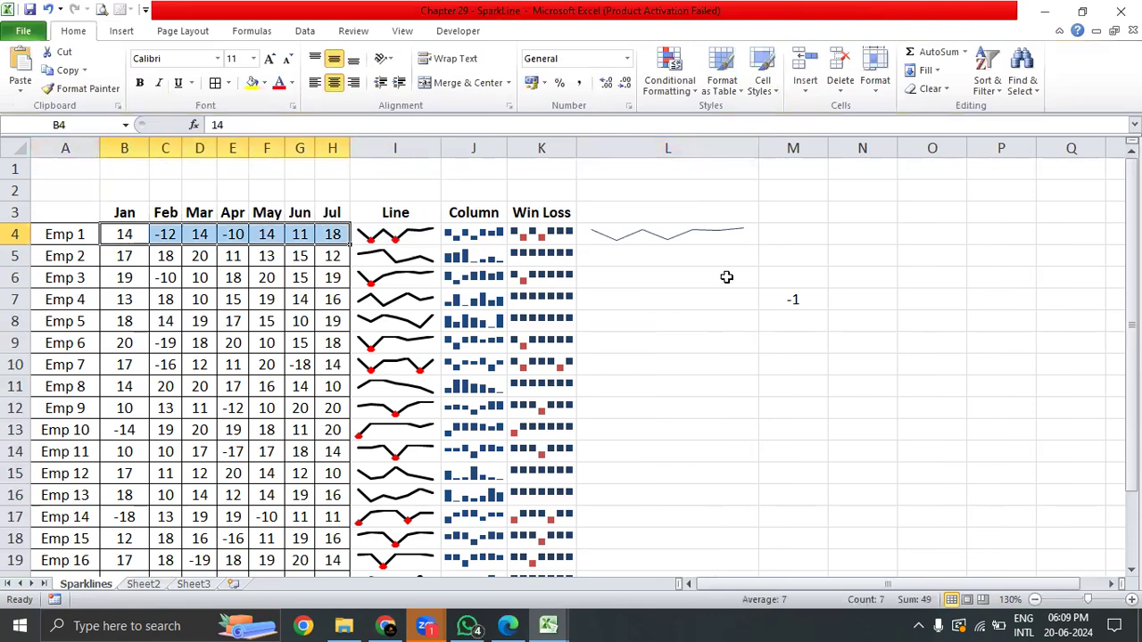
left_click(617, 234)
left_click(123, 239)
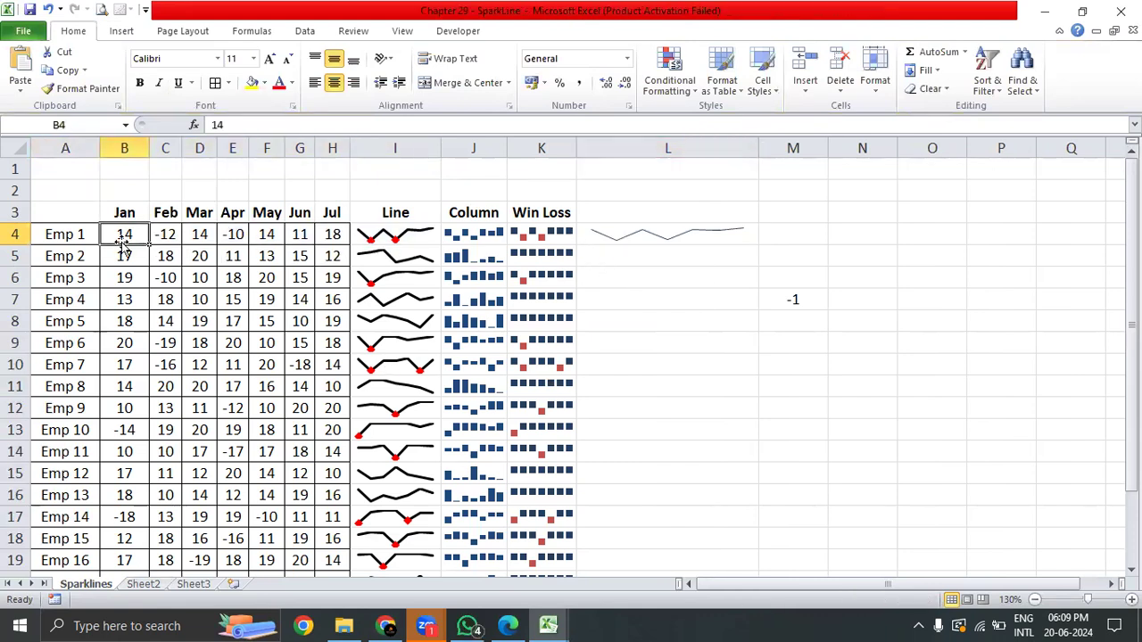
left_click(339, 234)
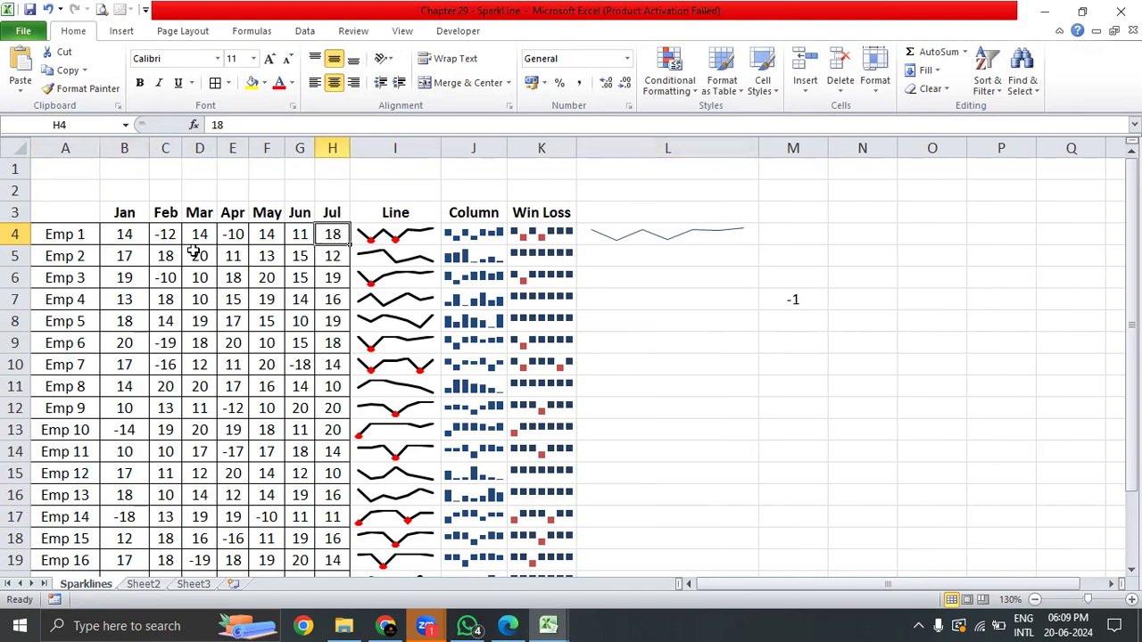
left_click(134, 234)
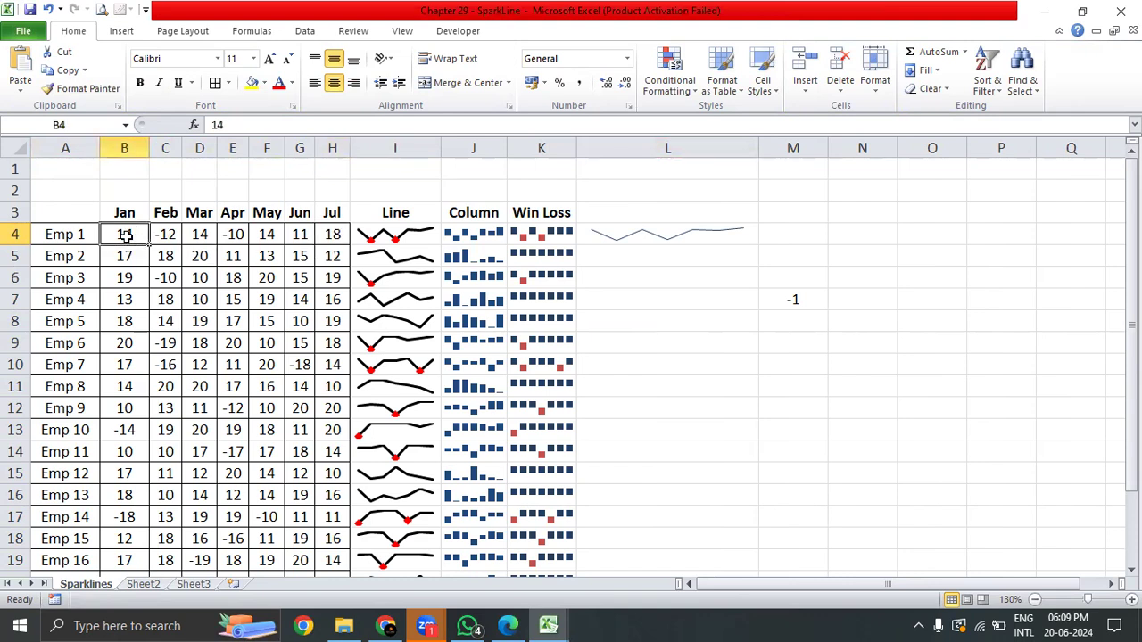
left_click_drag(126, 234, 161, 235)
left_click(603, 236)
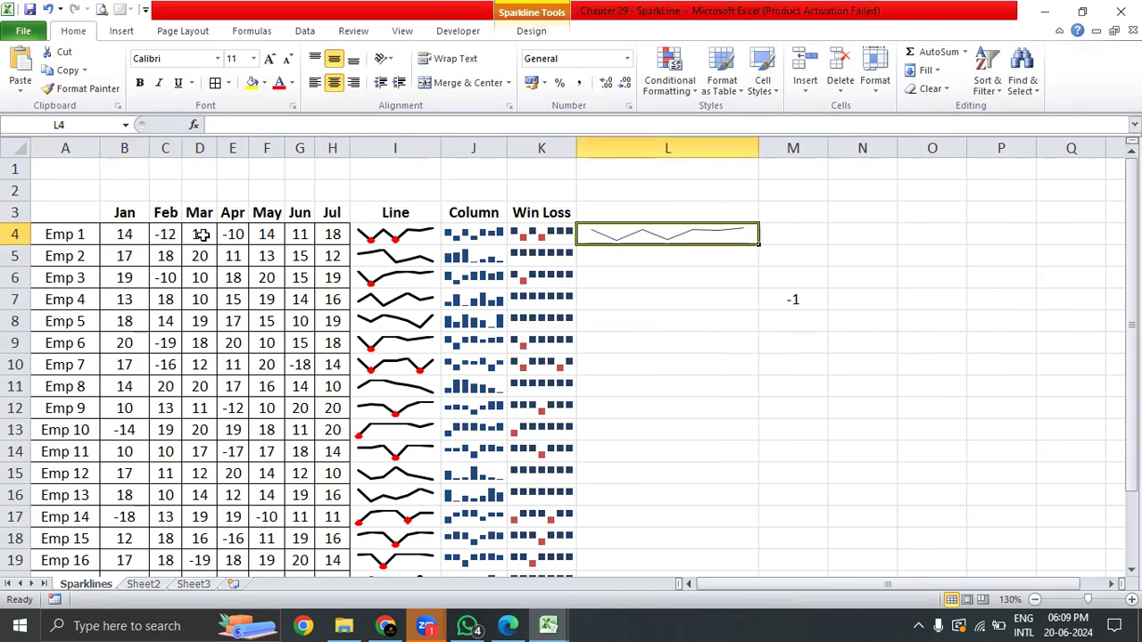
left_click(203, 235)
left_click(239, 234)
- Apply the dark red line style from the first row of the sparkline style gallery to the L4 sparkline
left_click(627, 232)
left_click(542, 35)
left_click(708, 87)
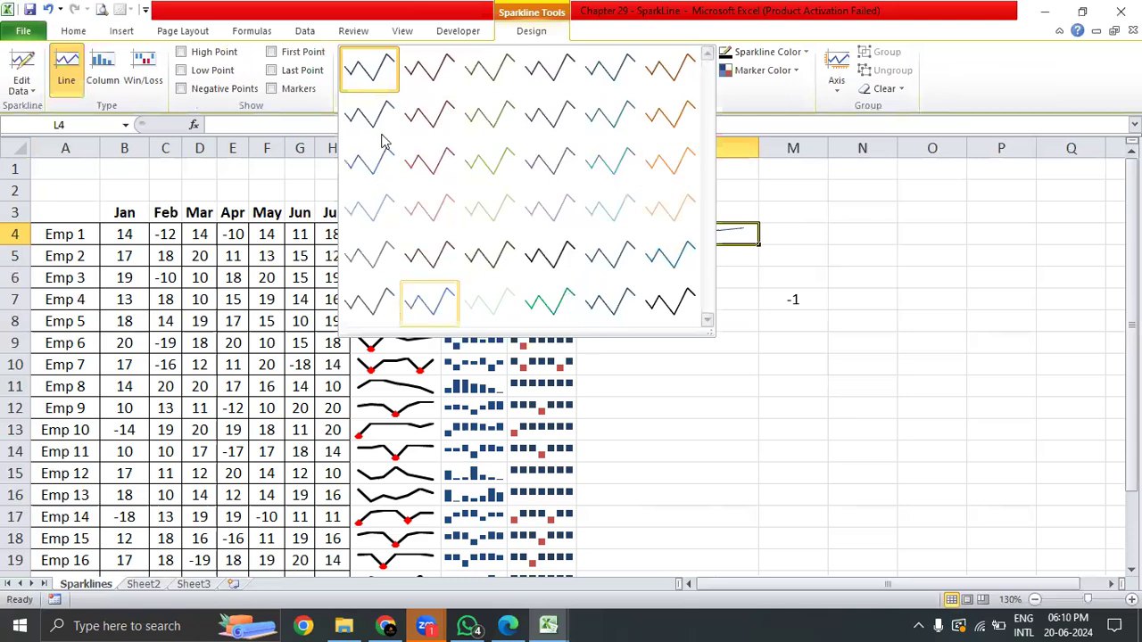
left_click(430, 75)
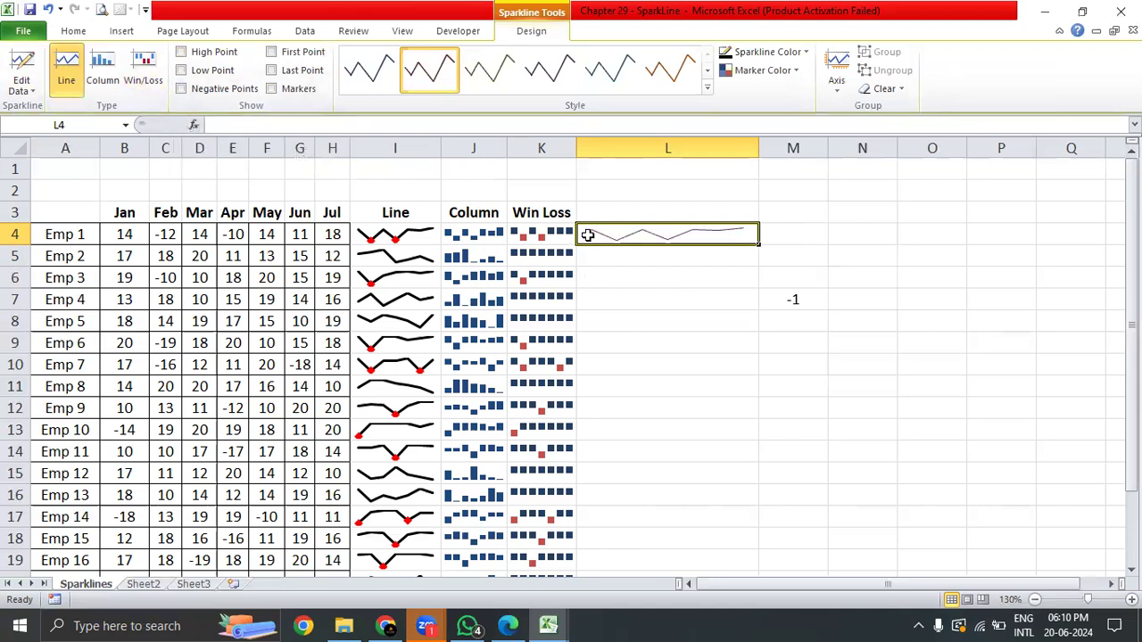
- Review Emp 1's values in row 4 month by month against the line sparkline in L4
left_click(124, 234)
left_click(204, 234)
left_click(266, 233)
left_click(323, 234)
left_click(633, 234)
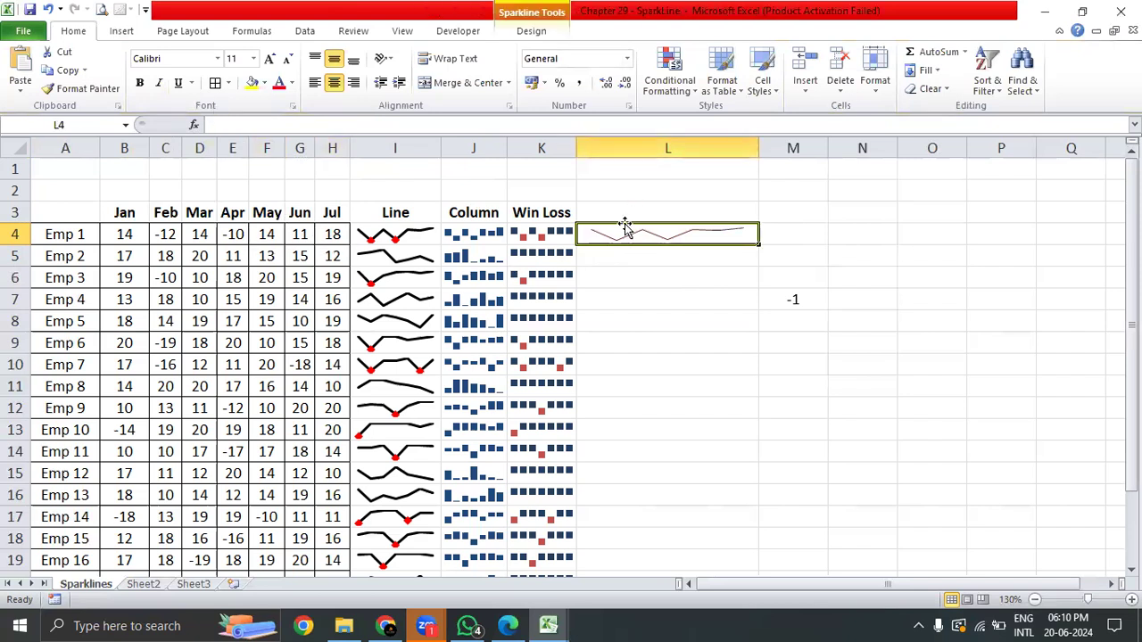
- Try high and low point markers on the L4 sparkline, ending with only its negative points highlighted
left_click(539, 37)
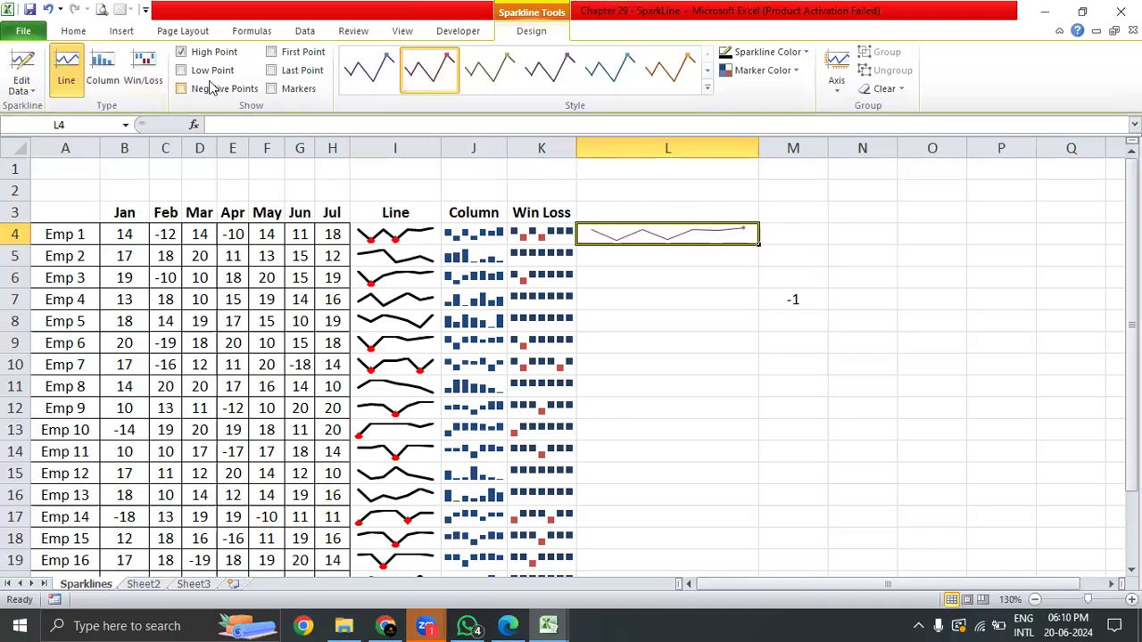
left_click(182, 71)
left_click(182, 70)
left_click(182, 53)
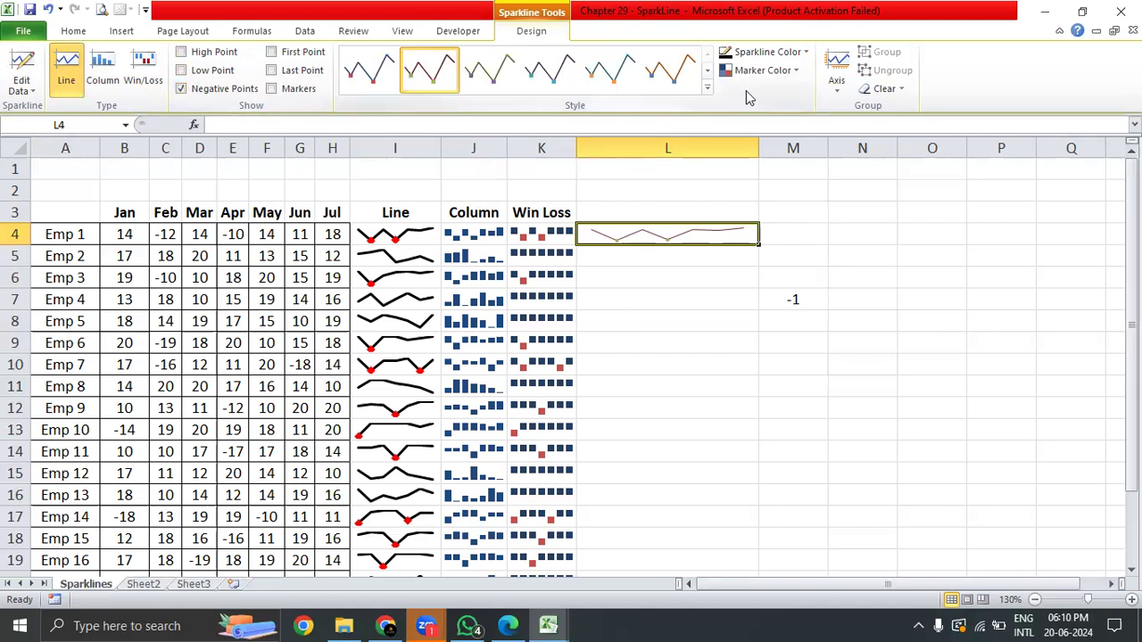
- Show first point, last point and all markers on the L4 sparkline and apply the fourth style in the gallery's last row
left_click(679, 81)
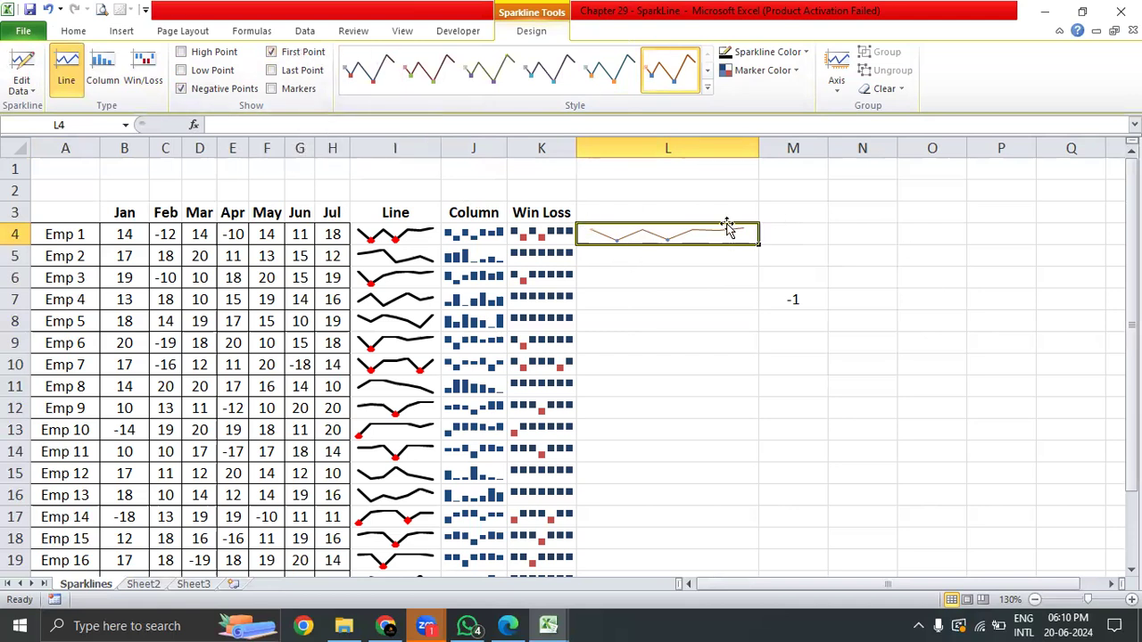
left_click(271, 71)
left_click(708, 89)
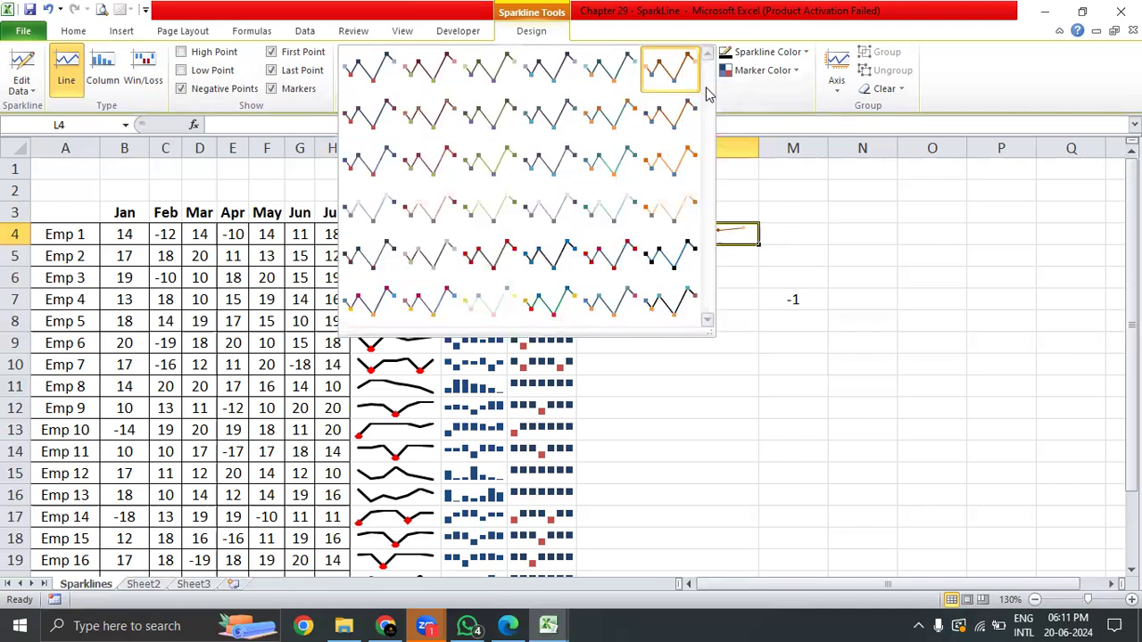
left_click(551, 303)
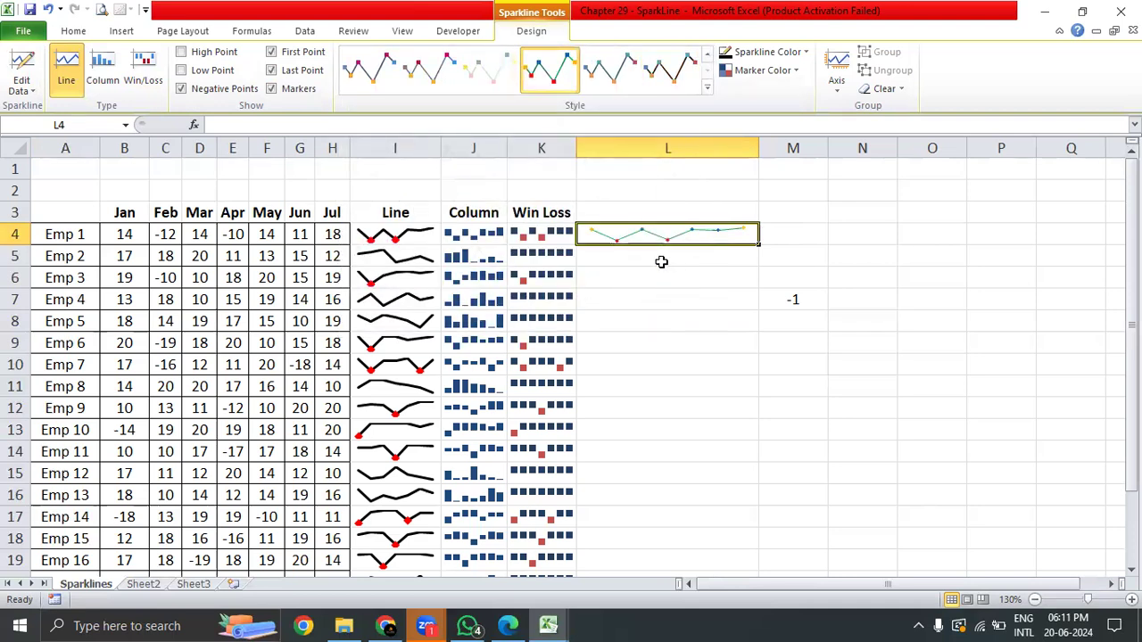
left_click(638, 283)
left_click(627, 233)
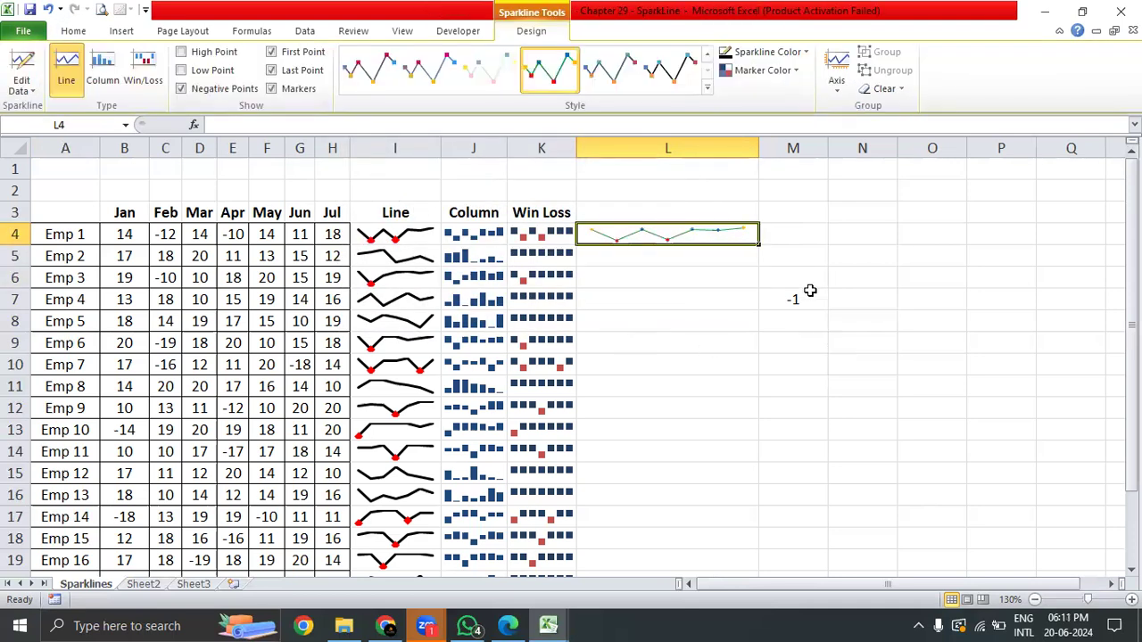
- Widen column M and clear the -1 from M7
left_click_drag(828, 151, 969, 153)
left_click(843, 302)
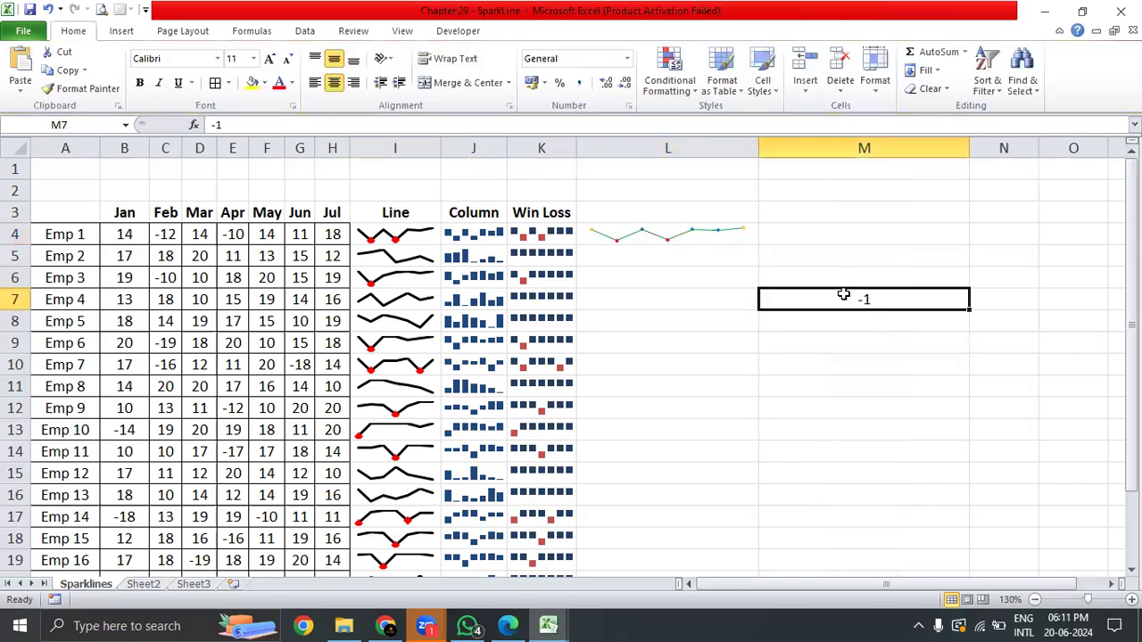
left_click(829, 230)
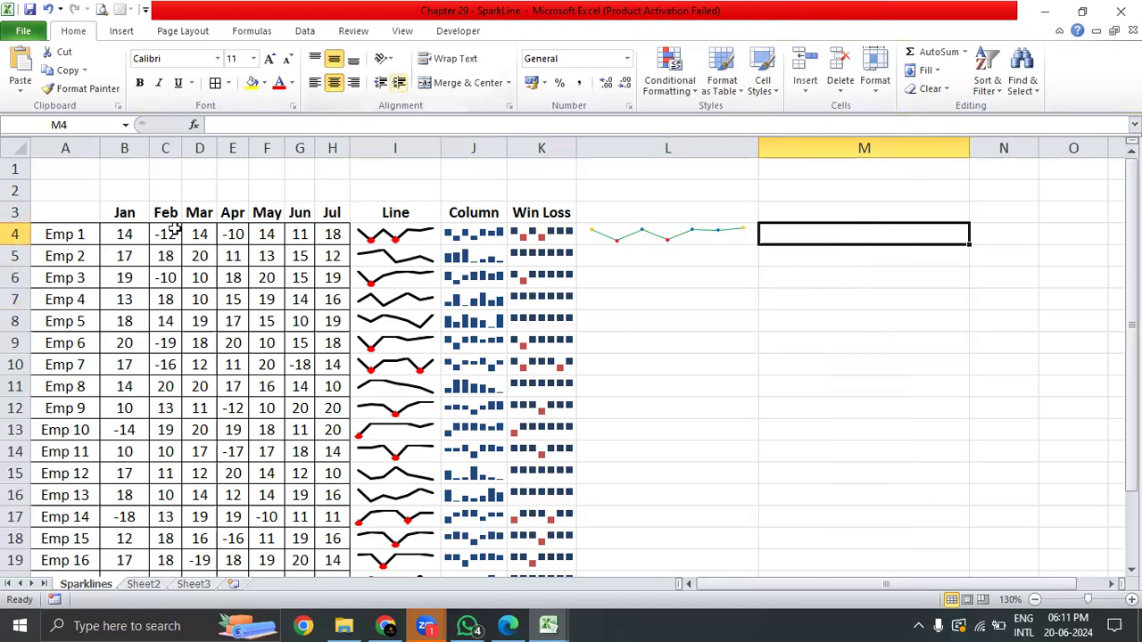
- Compare the restyled L4 sparkline with the January to July headings and Emp 1's values
left_click_drag(125, 235, 332, 230)
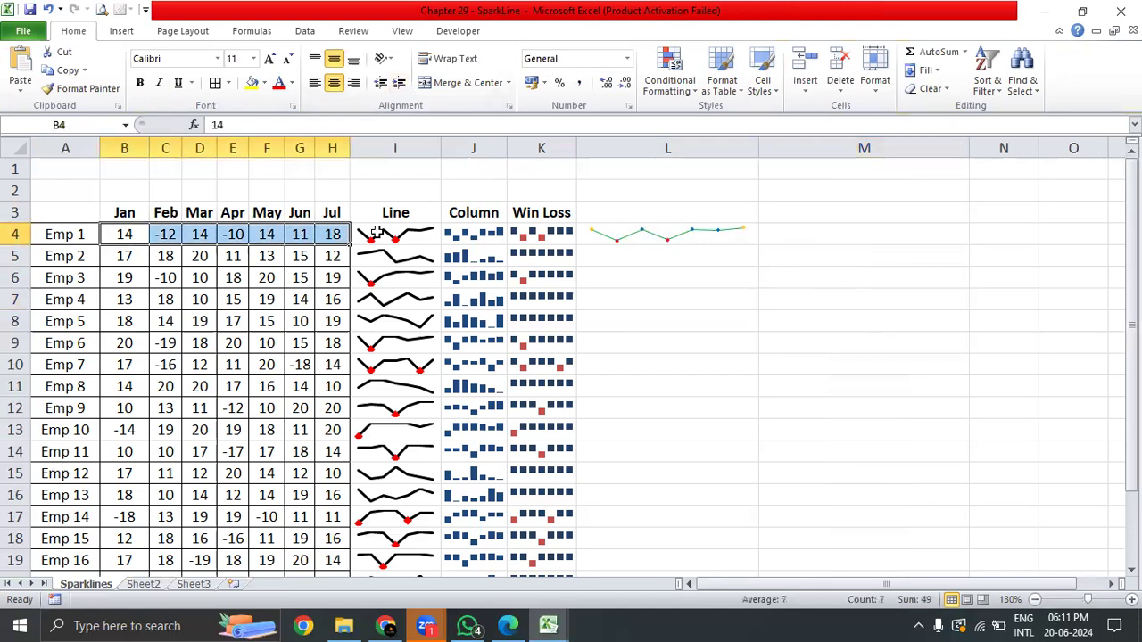
left_click(641, 228)
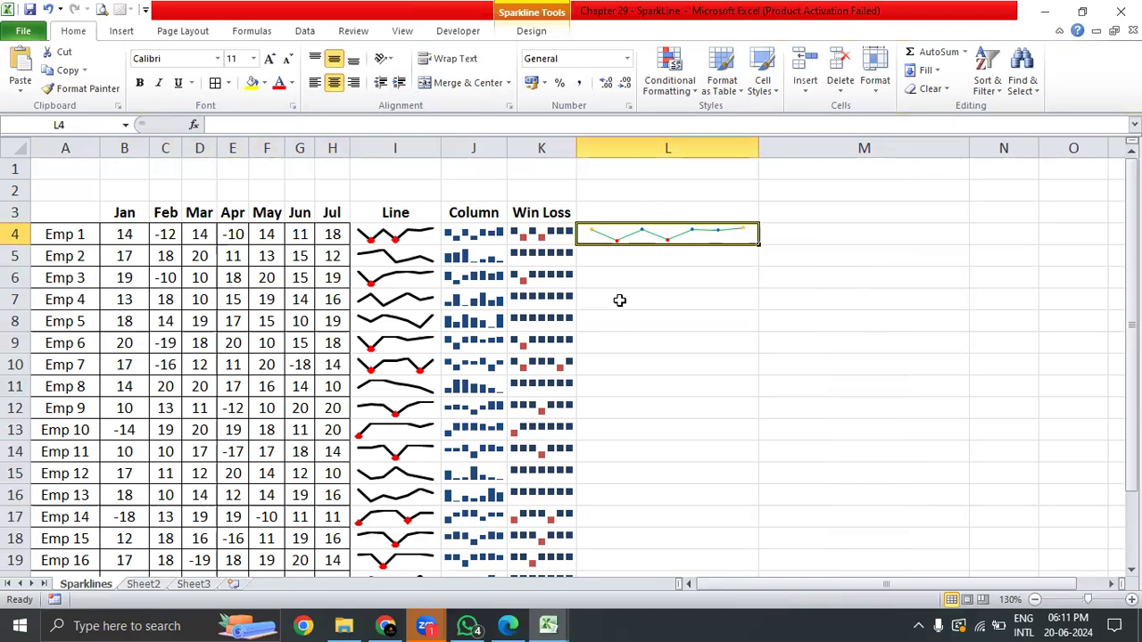
left_click(630, 264)
left_click(629, 237)
left_click_drag(125, 212, 331, 212)
left_click(625, 239)
- Insert a column sparkline in M4 from data range B4:H4 and narrow column M to fit it
left_click(825, 239)
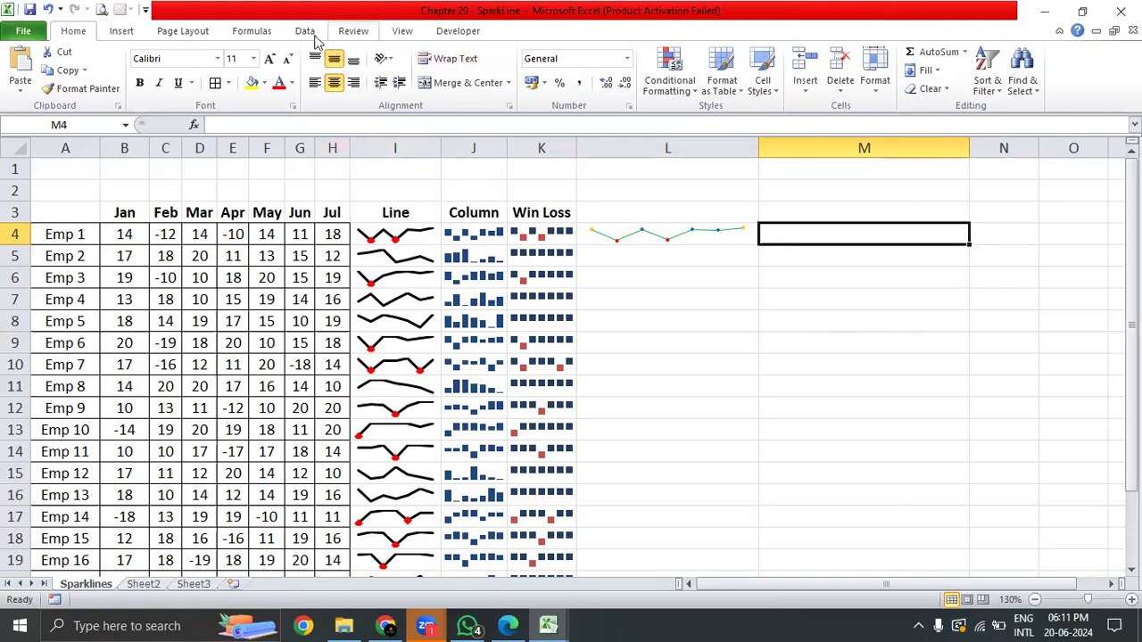
left_click(126, 33)
left_click(608, 73)
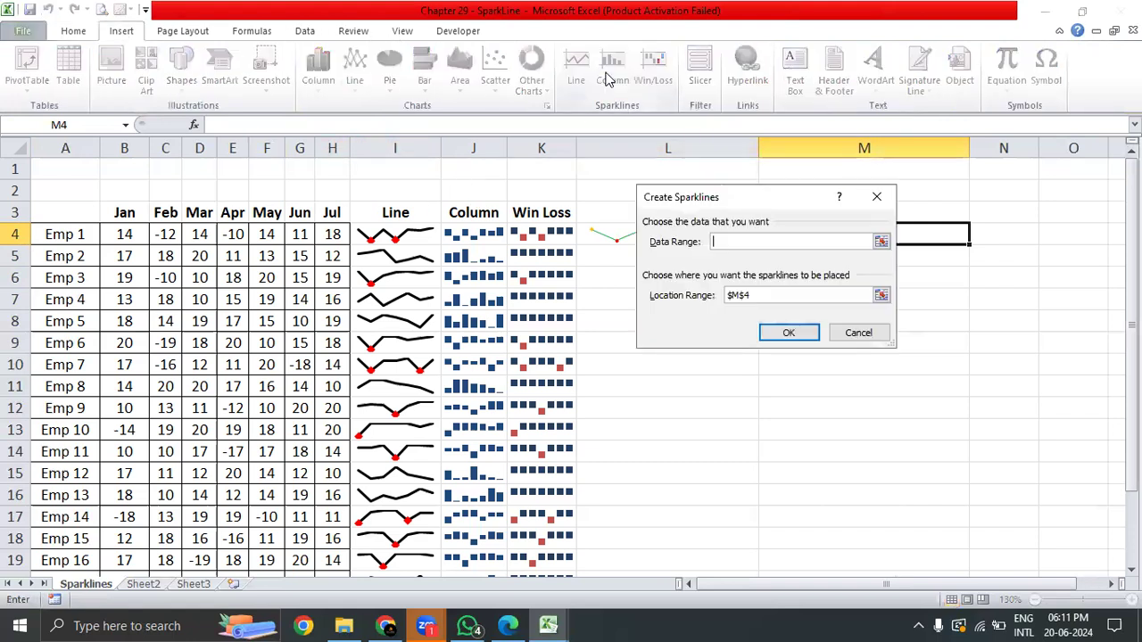
left_click(881, 241)
left_click_drag(129, 238, 334, 234)
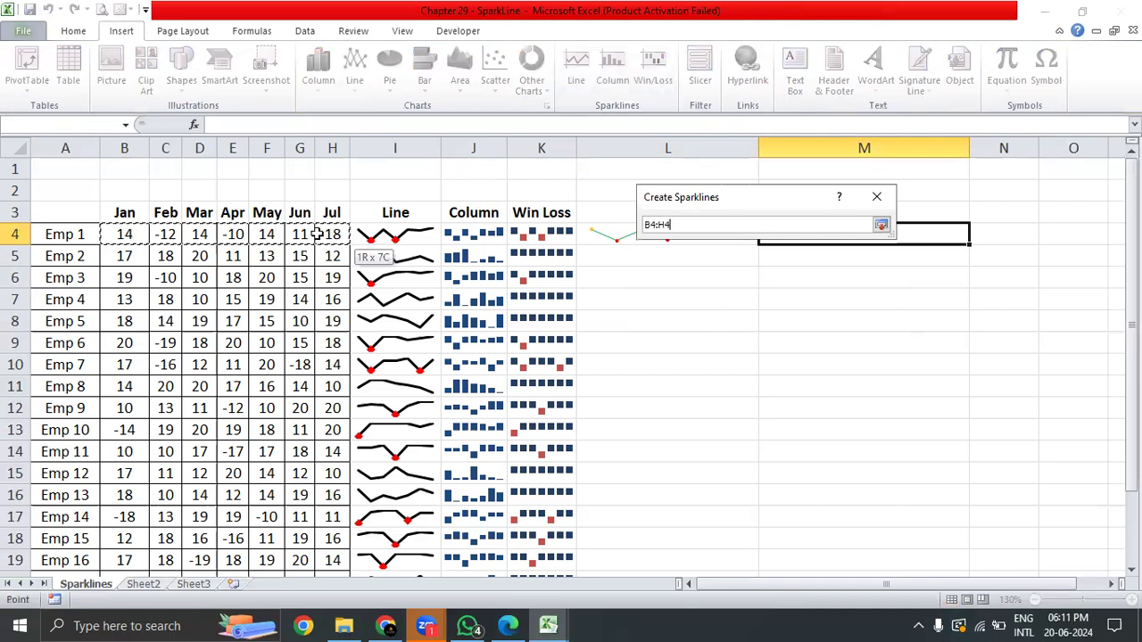
left_click(881, 225)
left_click(807, 332)
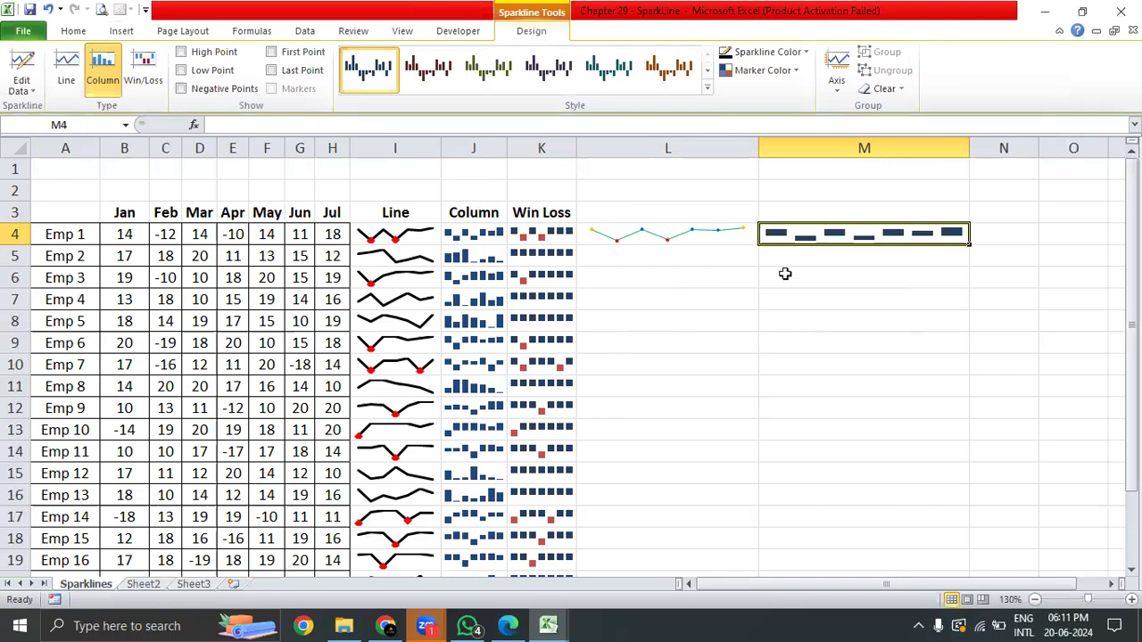
left_click_drag(970, 148, 863, 148)
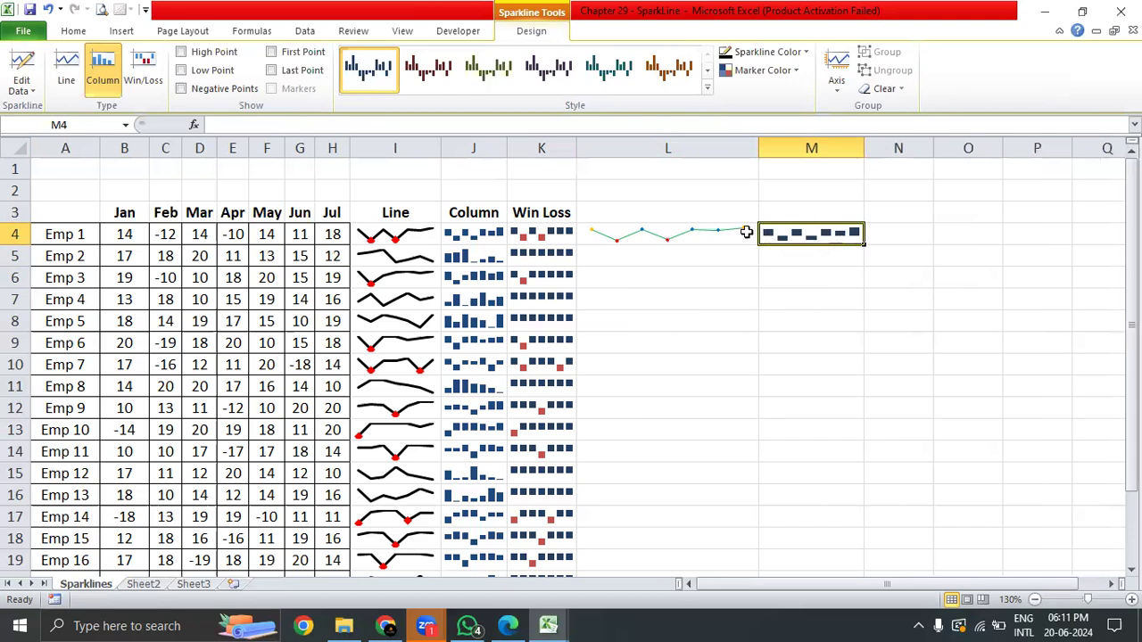
left_click_drag(861, 154, 904, 147)
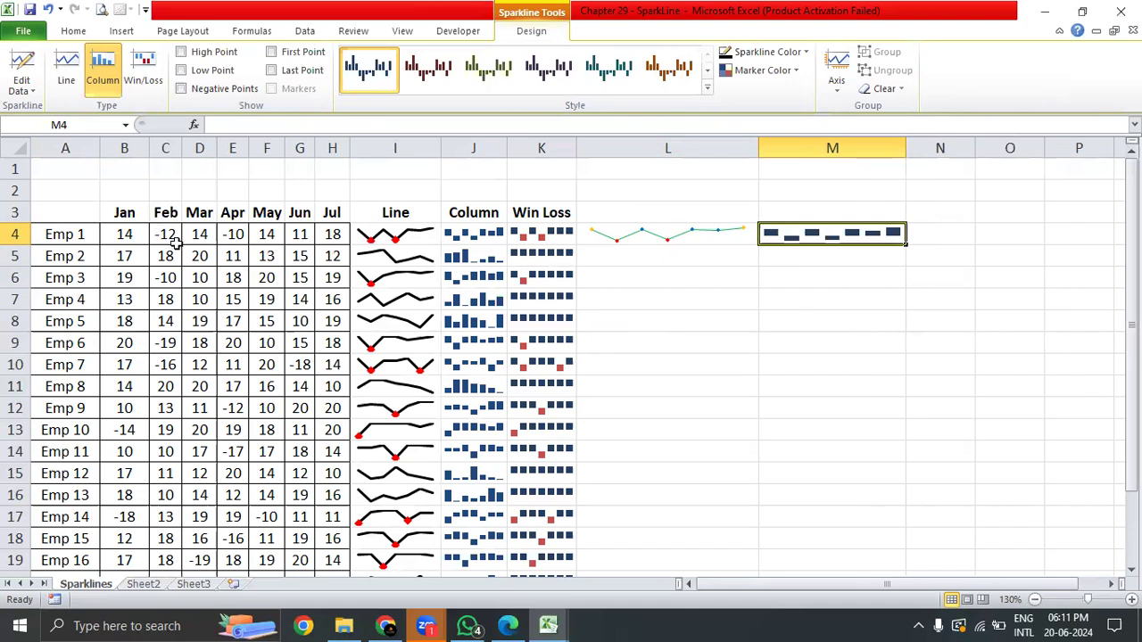
- Color the M4 sparkline's negative points red and its high point green
left_click(774, 73)
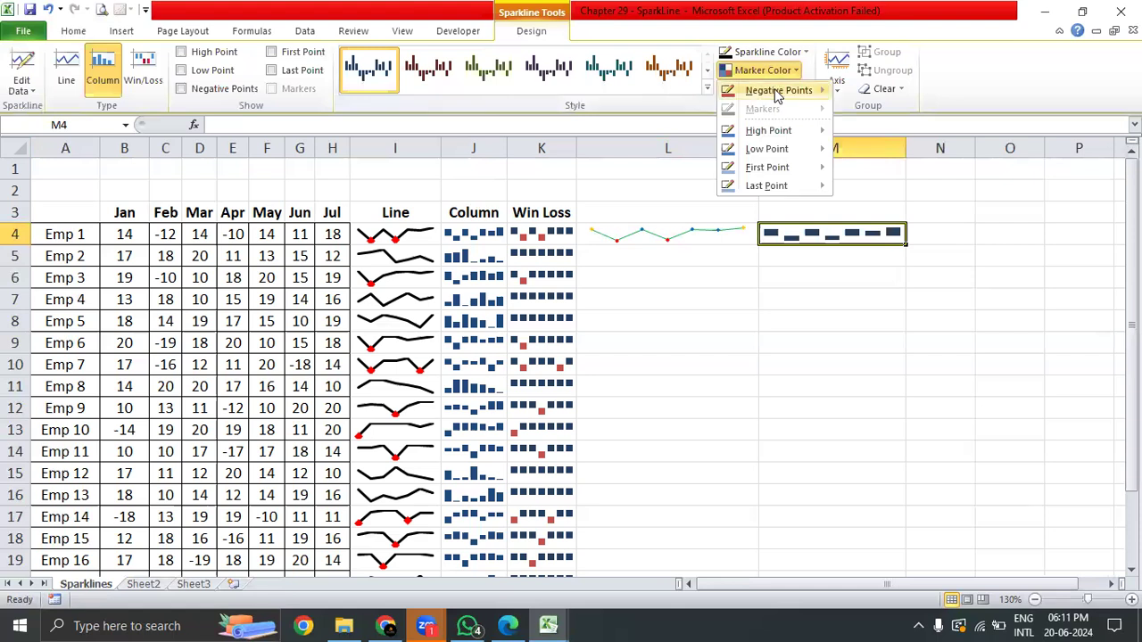
mouse_move(776, 93)
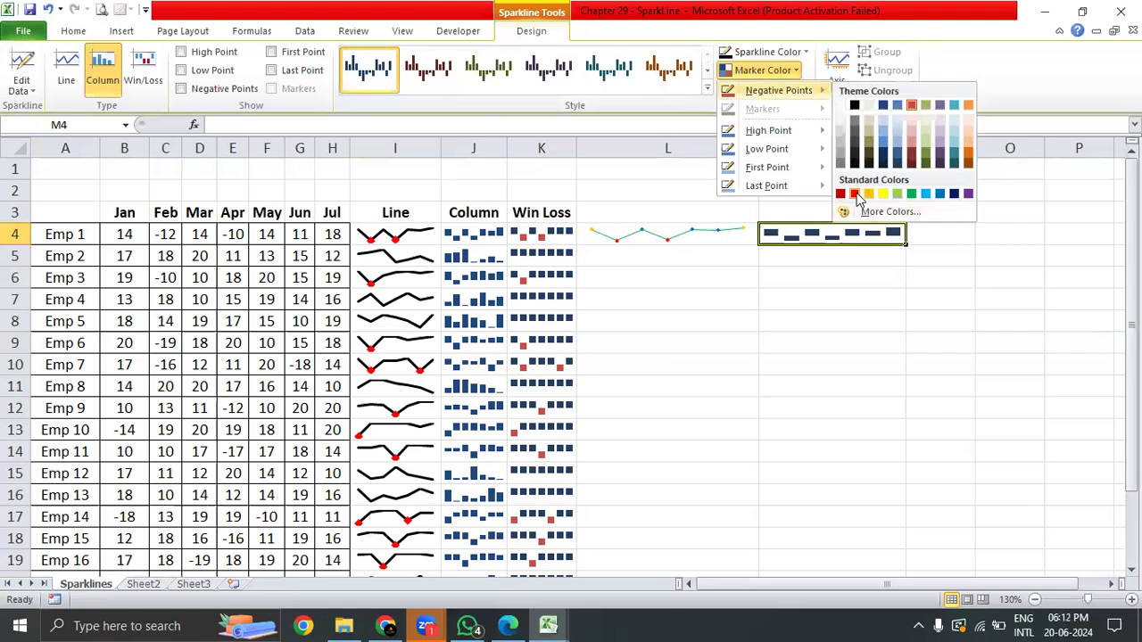
left_click(855, 195)
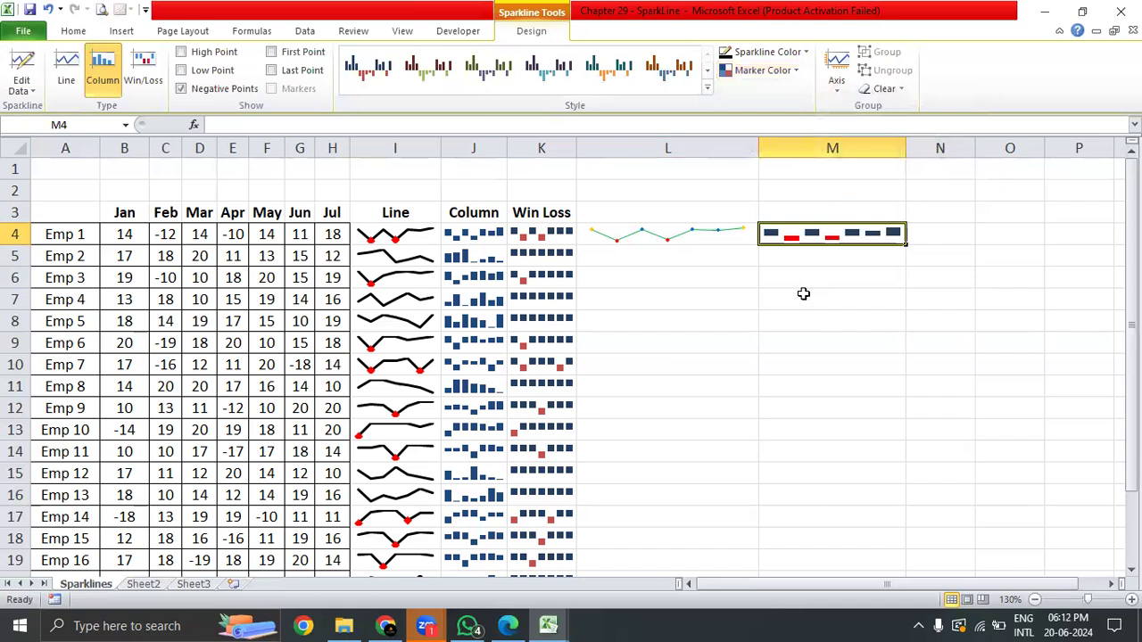
left_click(808, 55)
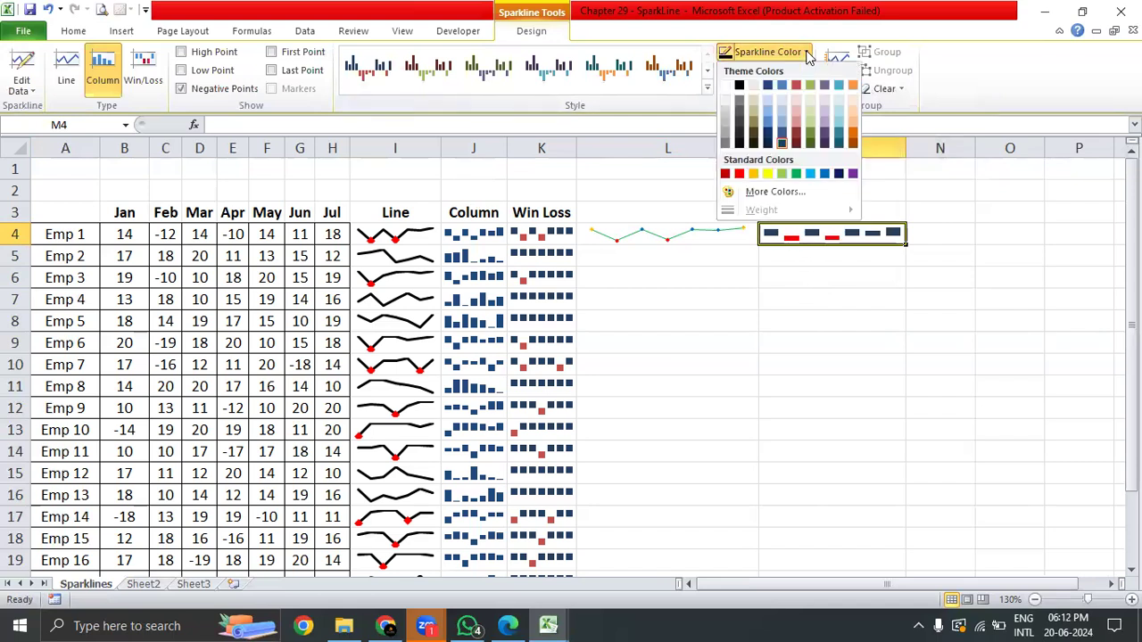
left_click(808, 56)
left_click(762, 70)
mouse_move(749, 99)
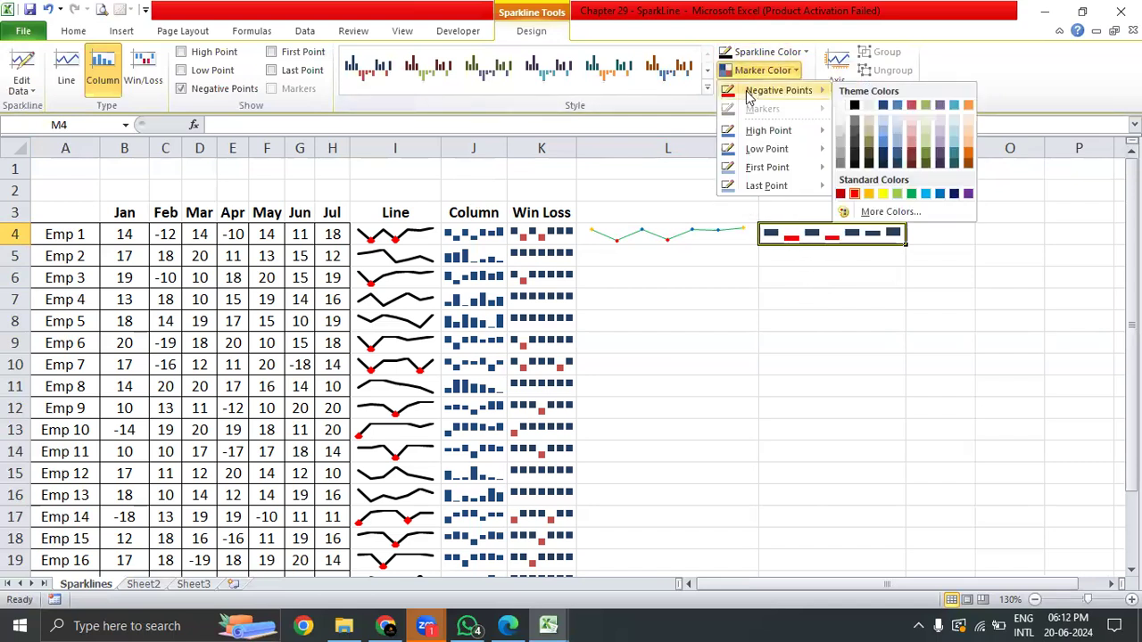
mouse_move(769, 130)
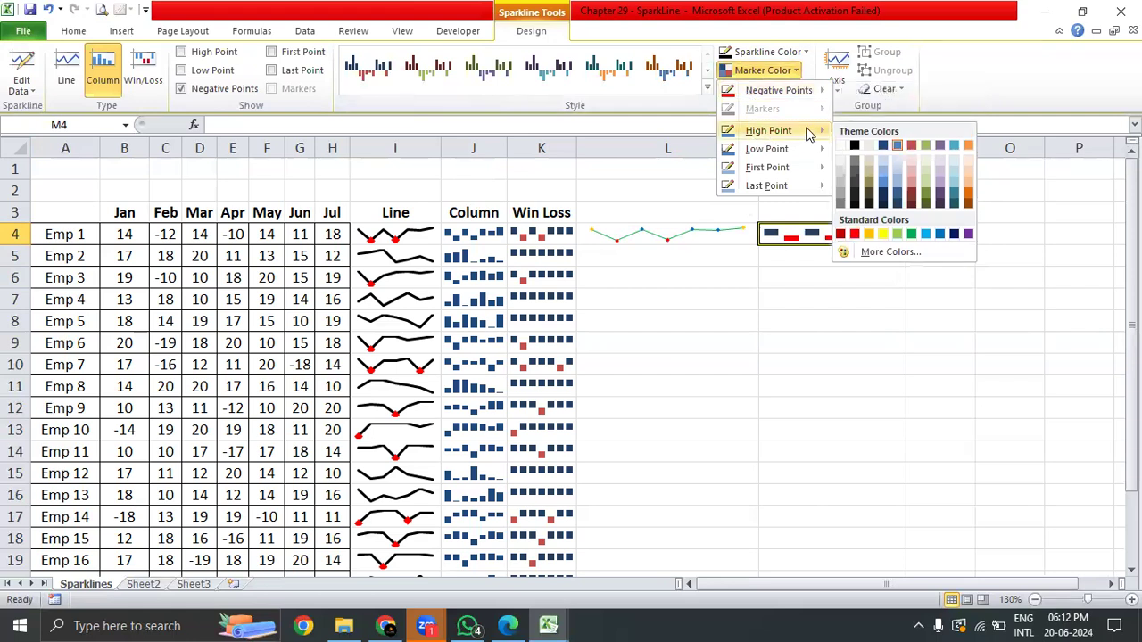
left_click(911, 233)
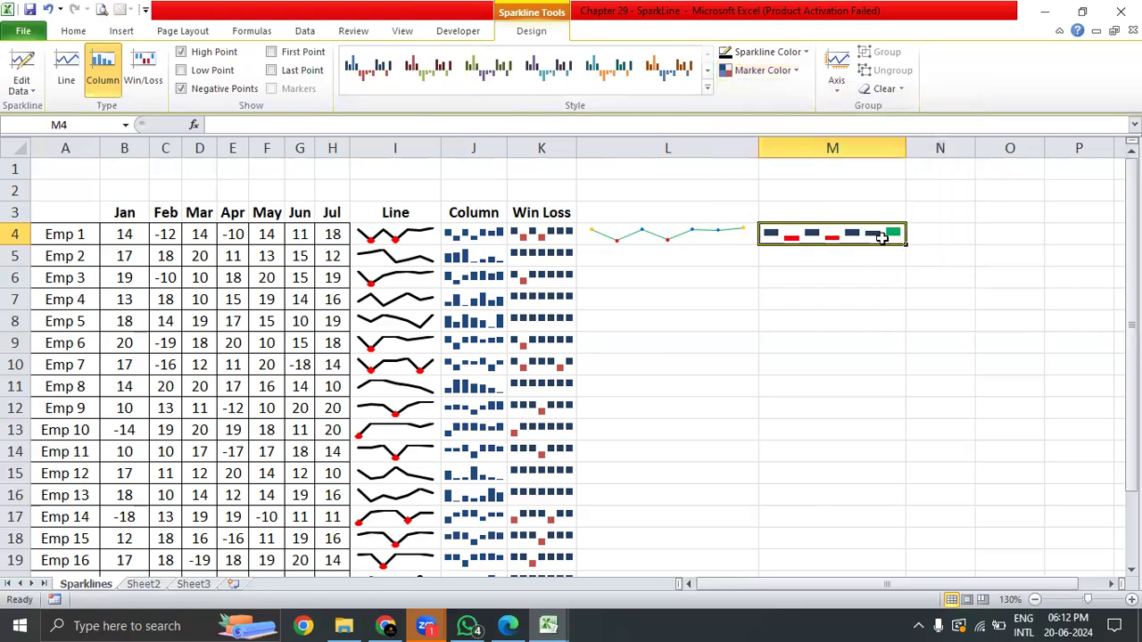
left_click(792, 71)
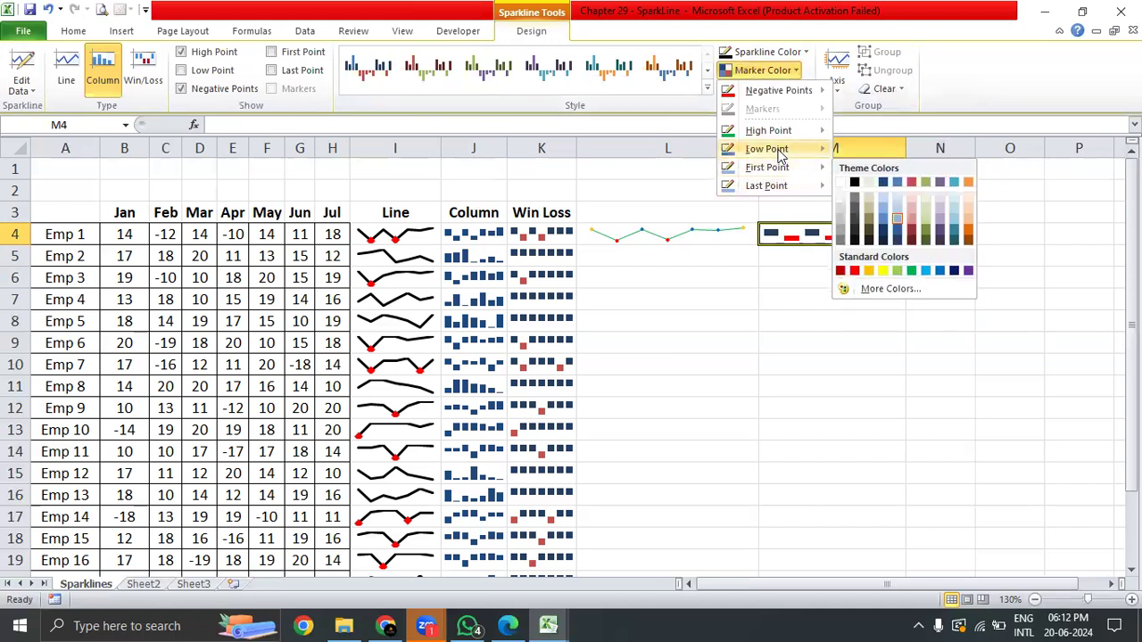
mouse_move(779, 150)
left_click(783, 277)
left_click(819, 230)
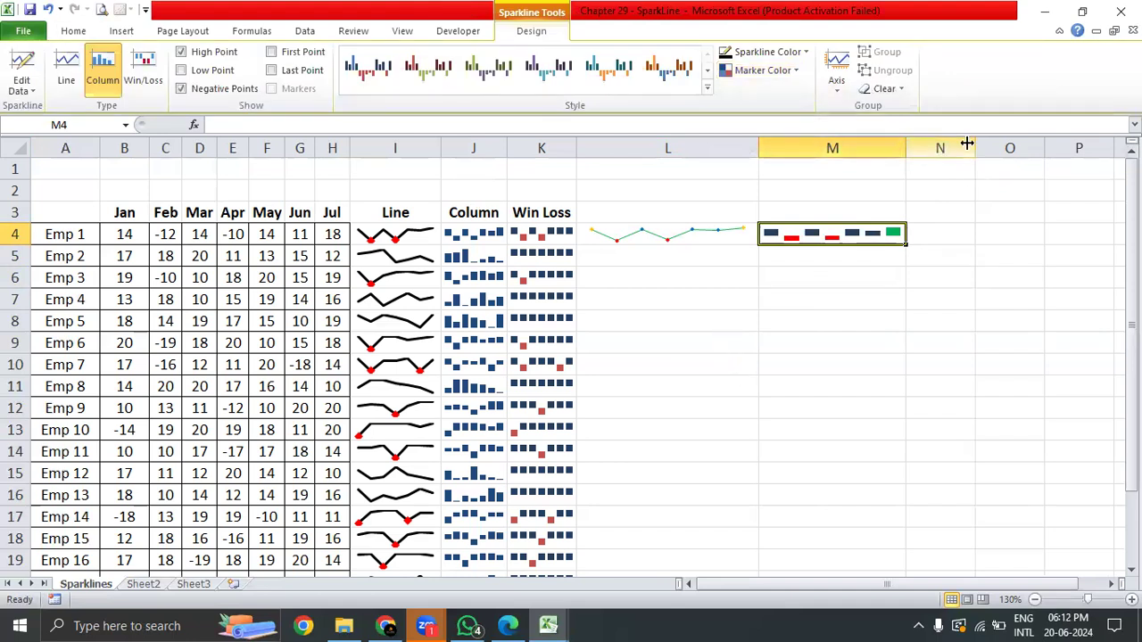
- Widen column N
left_click_drag(969, 141, 1011, 196)
left_click(971, 239)
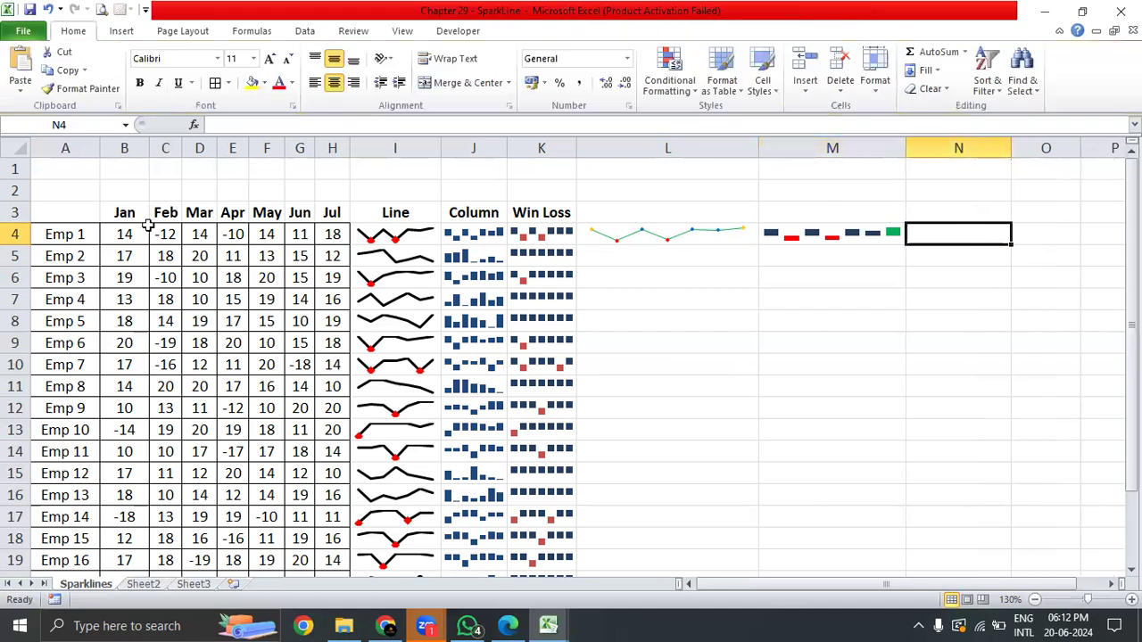
- Compare Emp 1's values in B4:H4 with the existing Win Loss sparkline in K4
left_click(121, 232)
left_click_drag(122, 231, 350, 240)
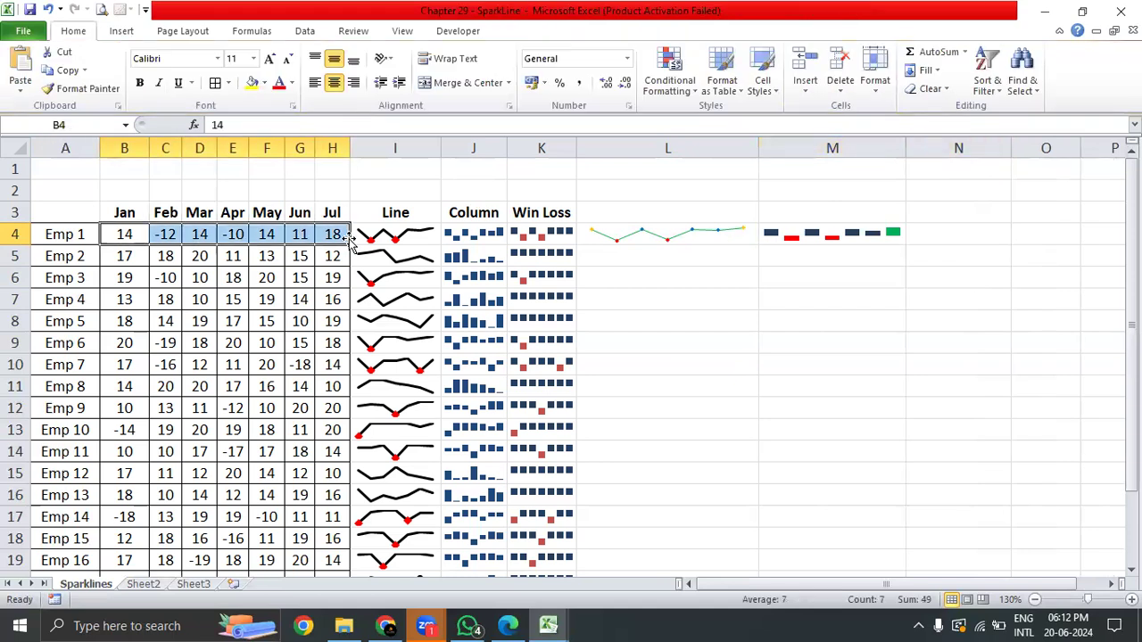
left_click(563, 233)
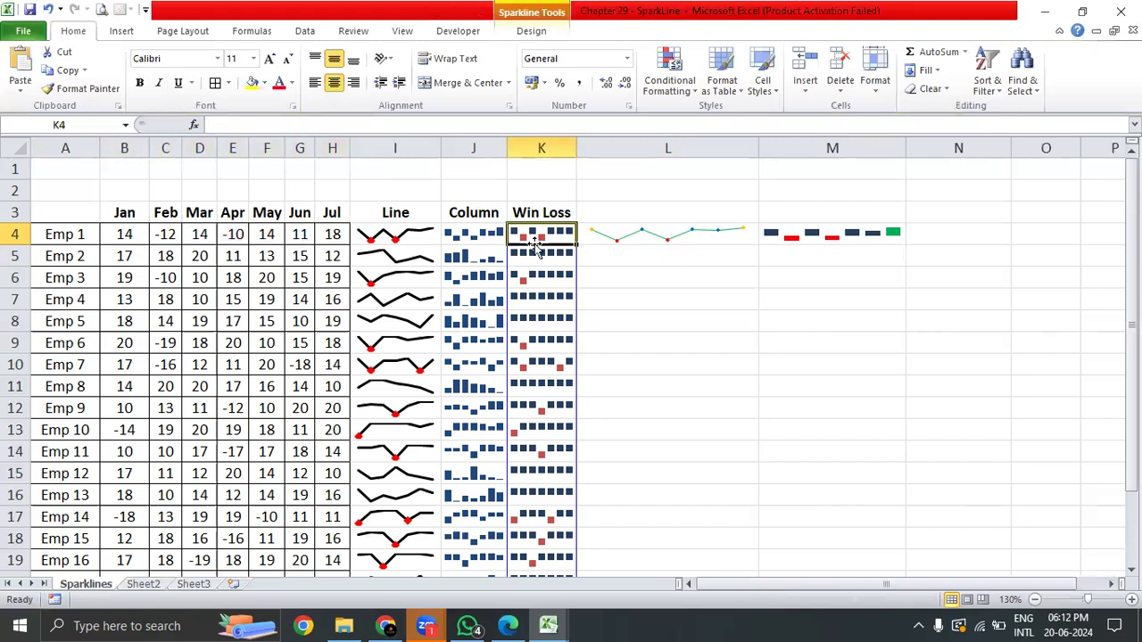
left_click(128, 234)
left_click(232, 234)
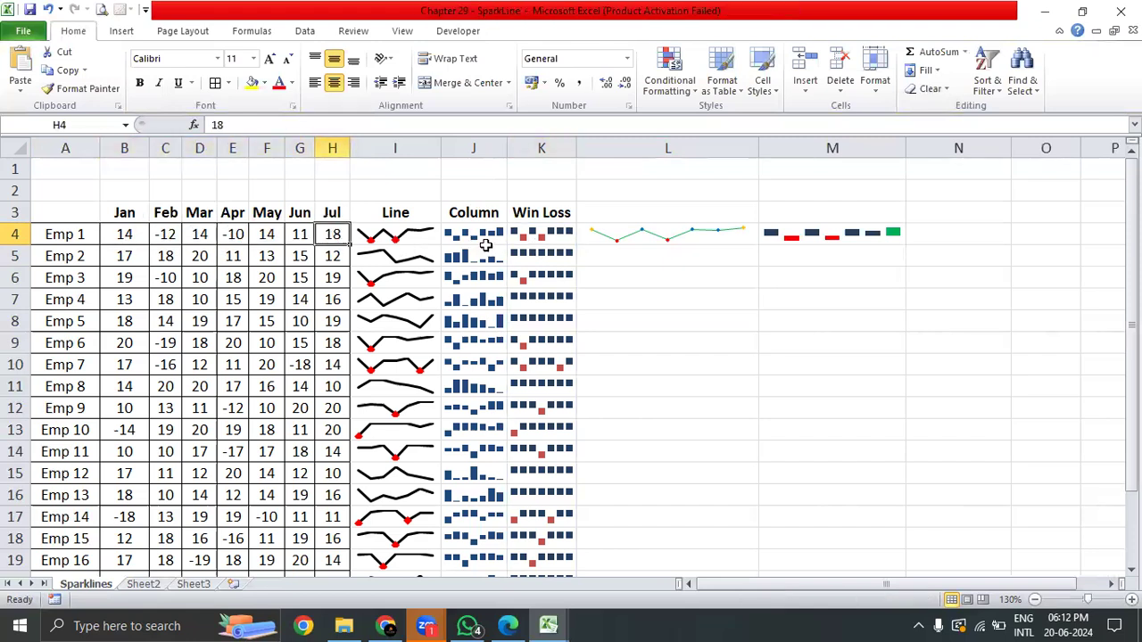
left_click(511, 239)
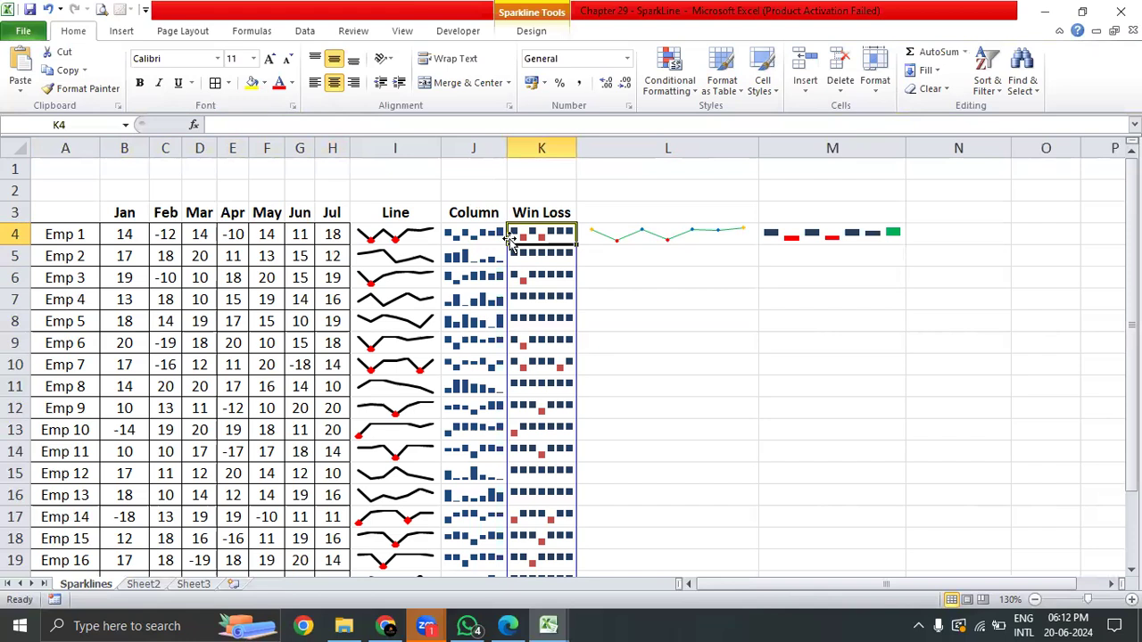
left_click_drag(134, 230, 424, 222)
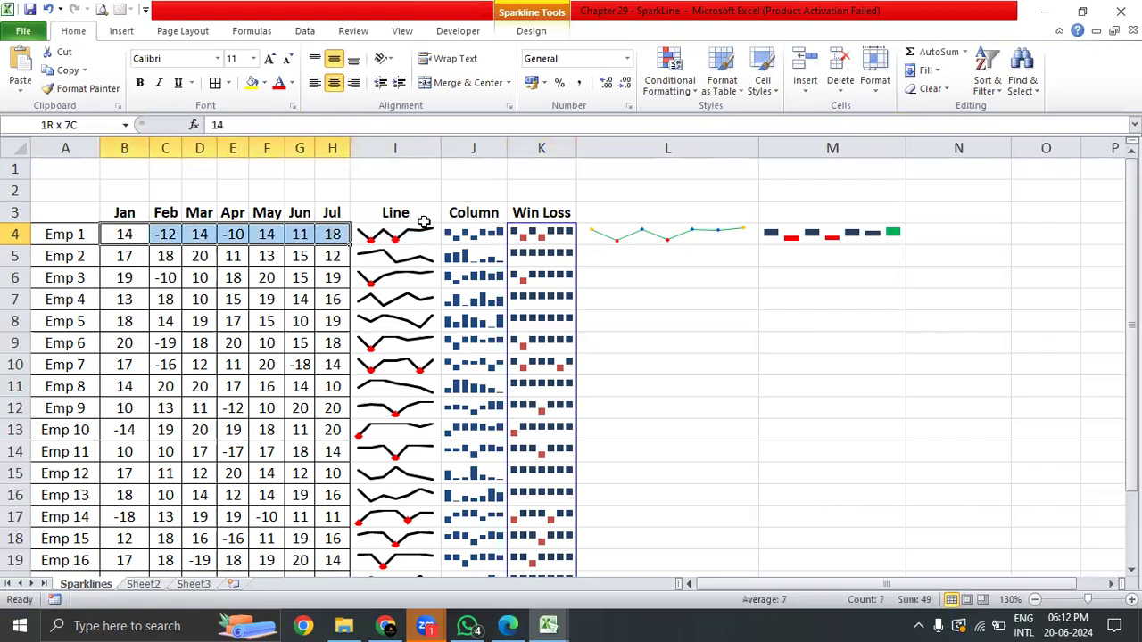
left_click(535, 220)
- Insert a win/loss sparkline in N4 from data range B4:H4
left_click(984, 240)
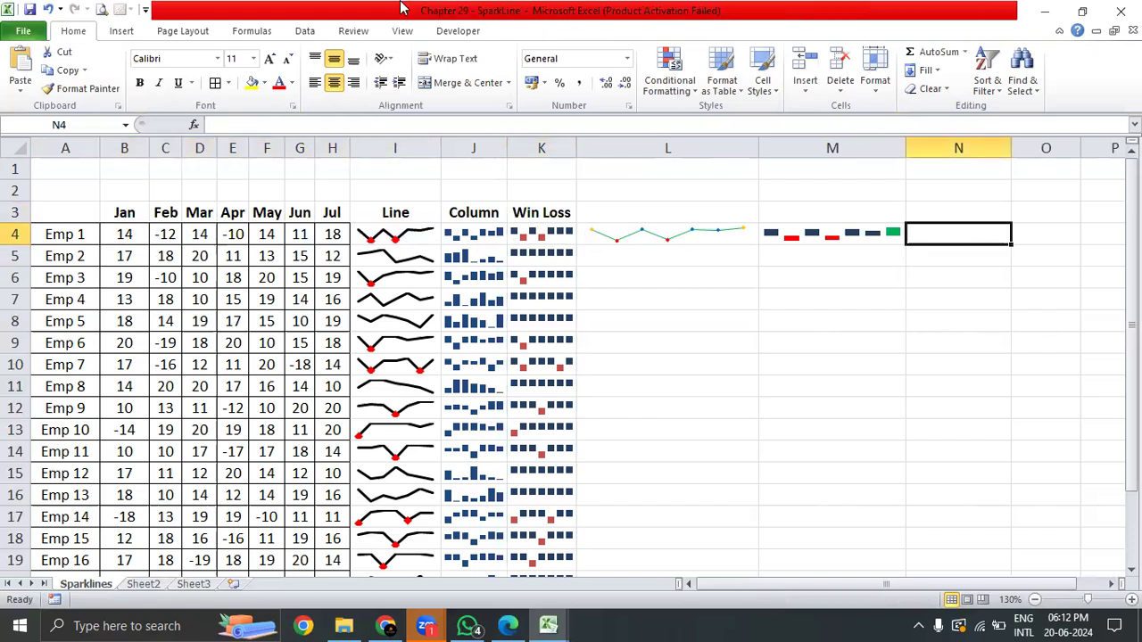
left_click(120, 31)
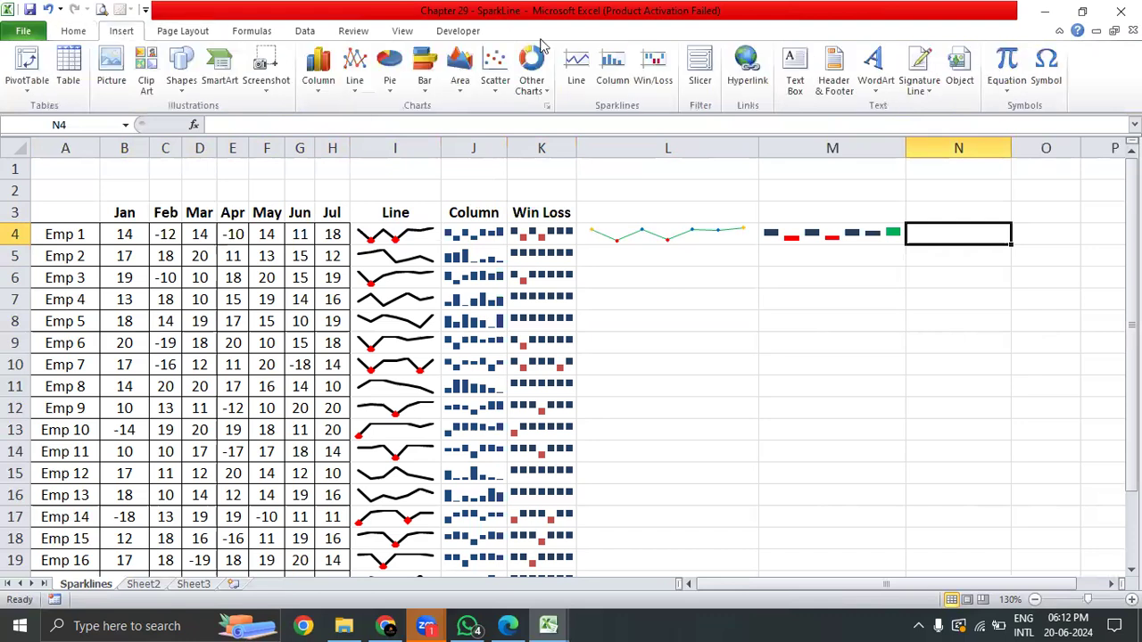
left_click(652, 70)
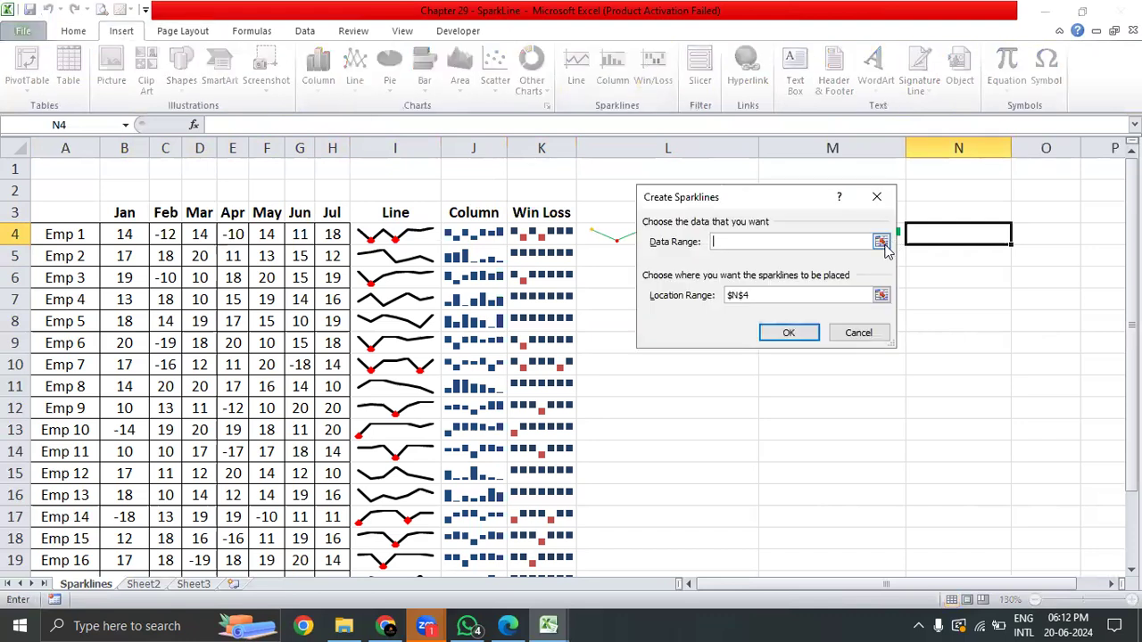
left_click(880, 242)
left_click_drag(117, 234, 332, 235)
left_click(880, 225)
left_click(801, 330)
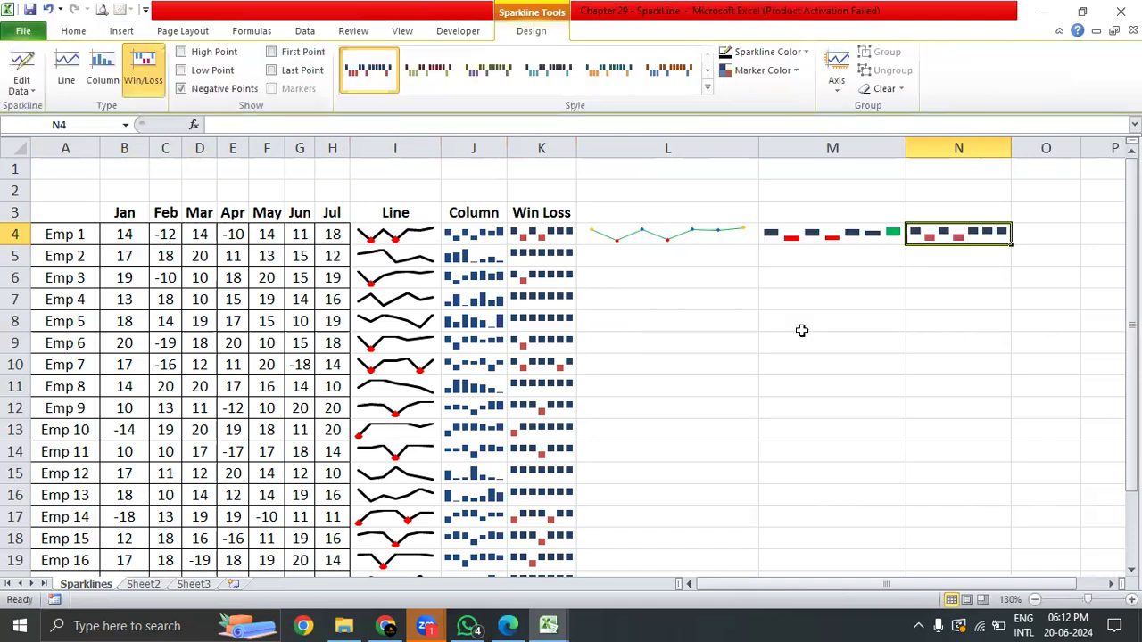
key("Down")
key("Up")
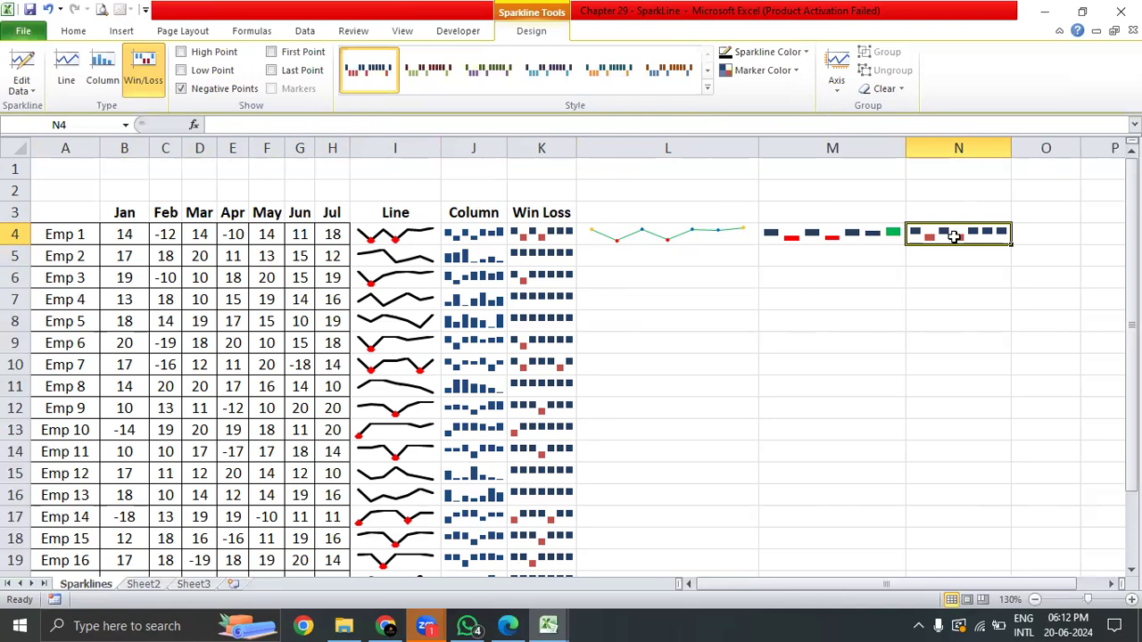
- Fill the sparklines in L4:N4 down to row 23 for all employees
left_click(182, 236)
left_click(225, 233)
left_click(895, 275)
left_click_drag(667, 236, 1003, 309)
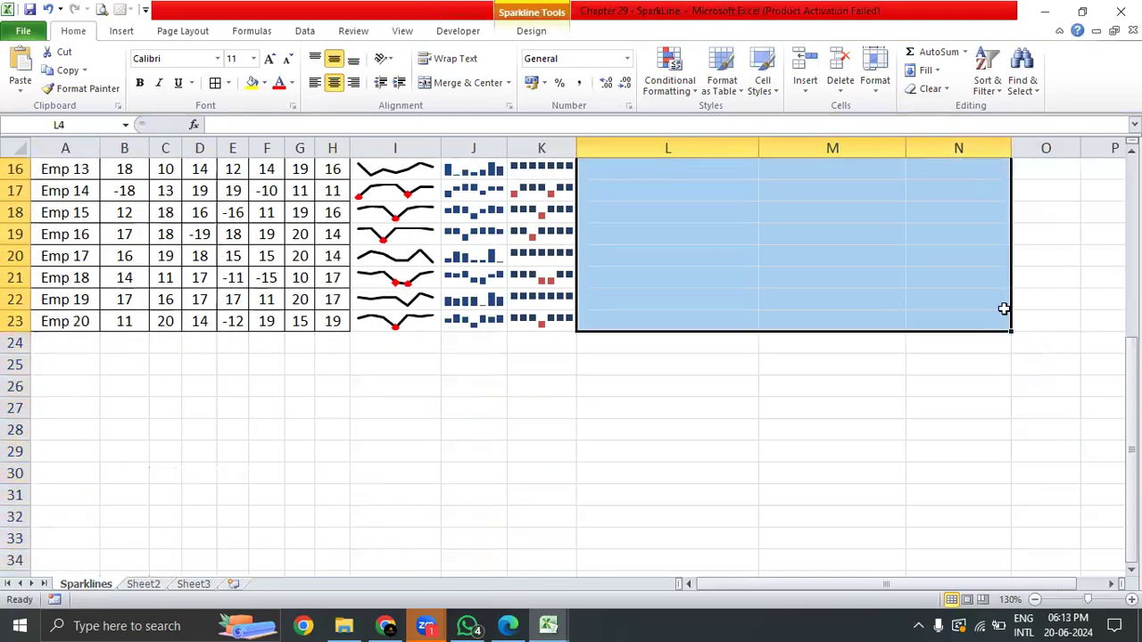
scroll(1002, 308, "up", 5)
left_click(962, 234)
- Examine the filled line sparklines down column L, employee by employee
left_click(611, 235)
left_click(620, 257)
left_click(619, 278)
left_click(621, 298)
left_click(620, 321)
left_click(620, 364)
left_click(624, 429)
left_click(630, 494)
scroll(619, 347, "down", 10)
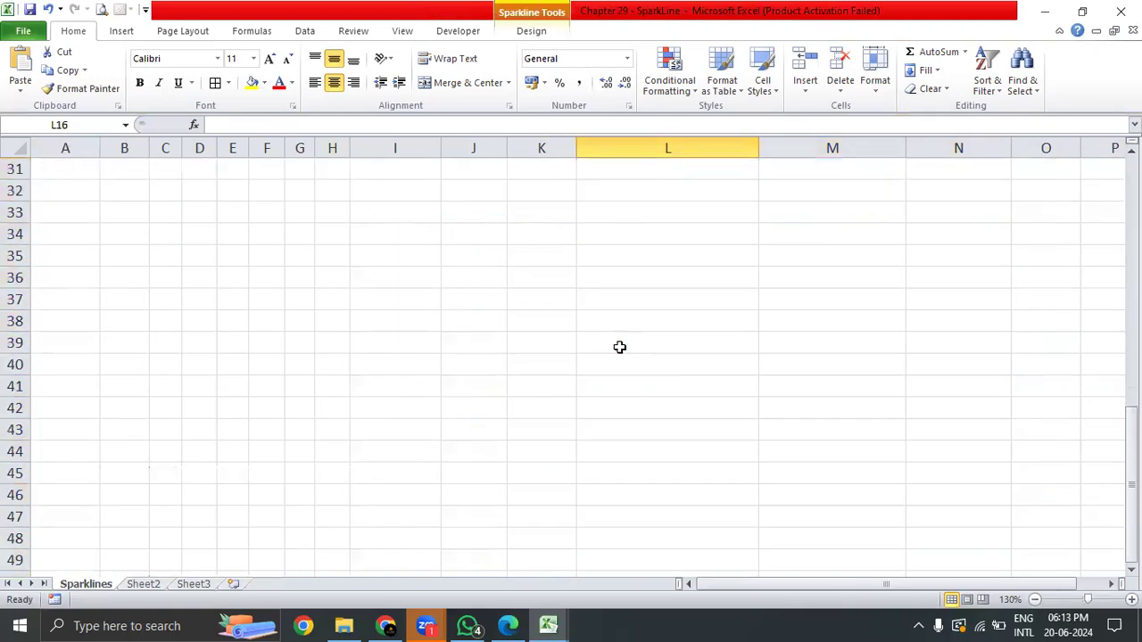
scroll(619, 347, "up", 10)
left_click_drag(616, 235, 660, 495)
scroll(634, 435, "up", 2)
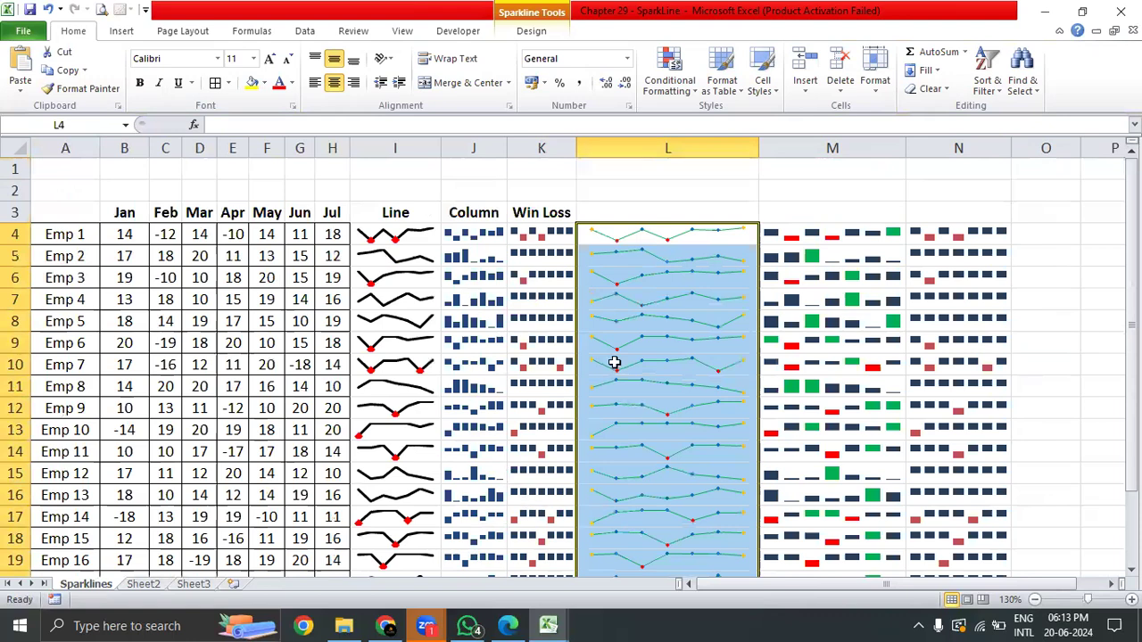
- Narrow sparkline columns L, M and N to the same width
left_click(693, 323)
left_click(756, 145)
left_click_drag(723, 144, 930, 144)
left_click_drag(758, 150, 682, 153)
left_click(651, 240)
- Copy the Line, Column and Win Loss headings from I3:K3 to L3:N3, and end copy mode
left_click(625, 203)
left_click_drag(392, 214, 522, 212)
right_click(525, 214)
left_click(571, 242)
left_click(624, 214)
right_click(627, 214)
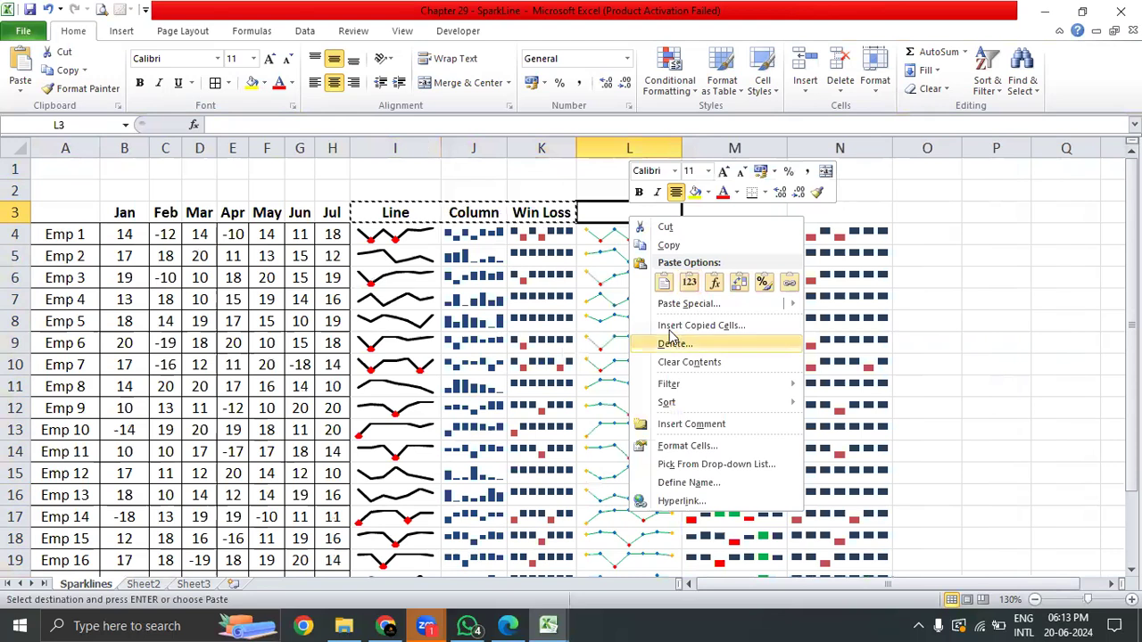
left_click(664, 283)
left_click(995, 212)
left_click_drag(112, 216, 615, 214)
left_click(543, 361)
left_click(161, 257)
left_click(83, 254)
key("Escape")
left_click(165, 237)
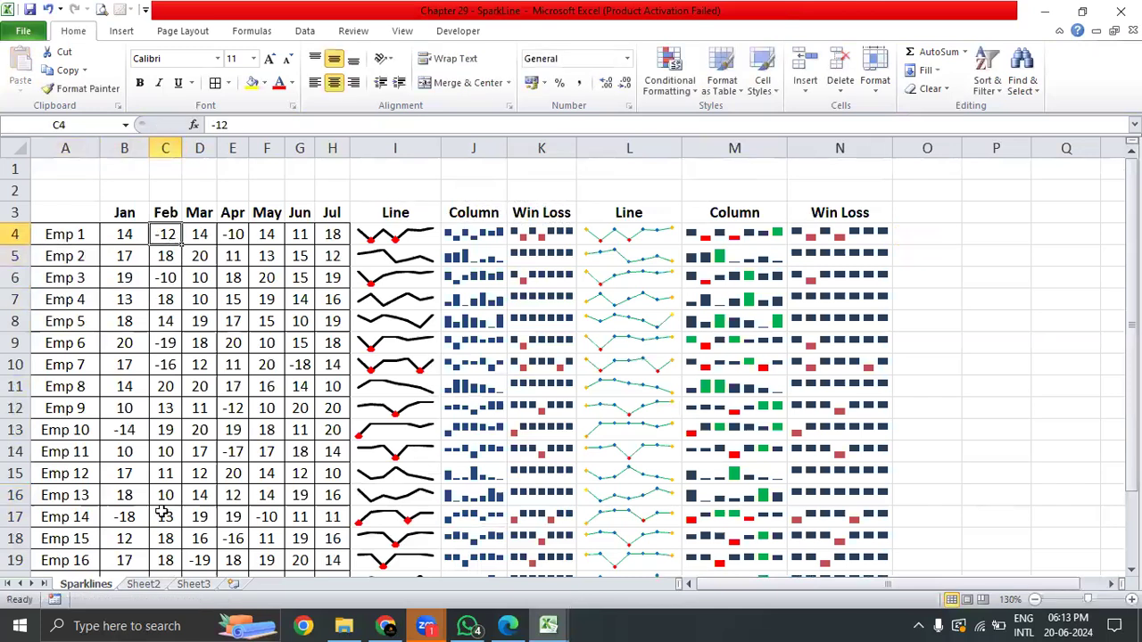
left_click(194, 584)
left_click(86, 583)
left_click(232, 322)
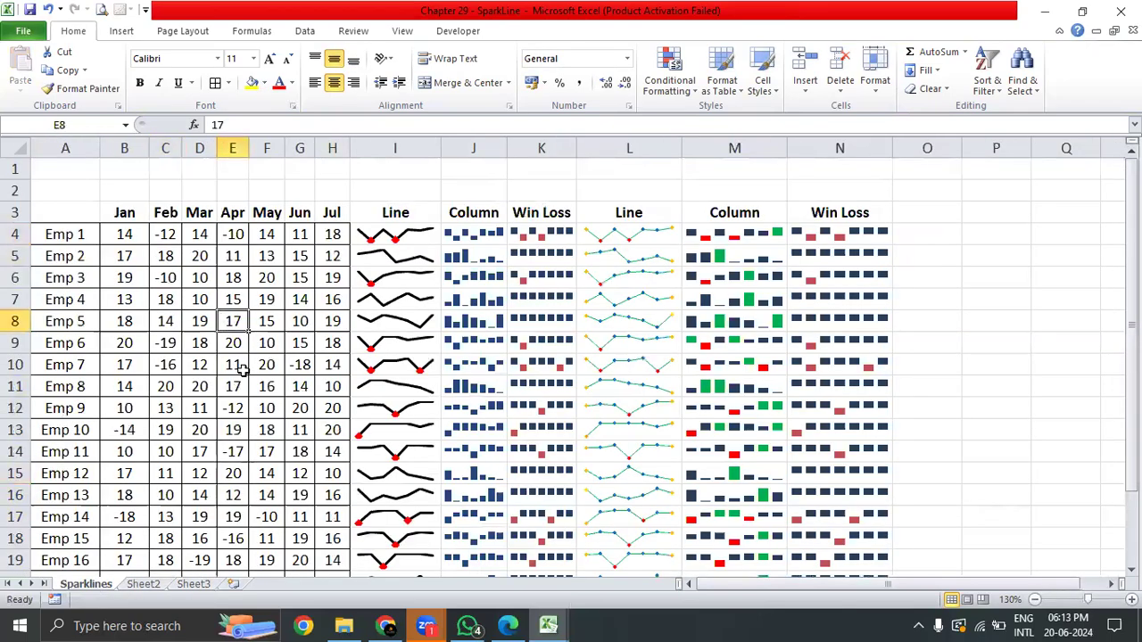
left_click(344, 625)
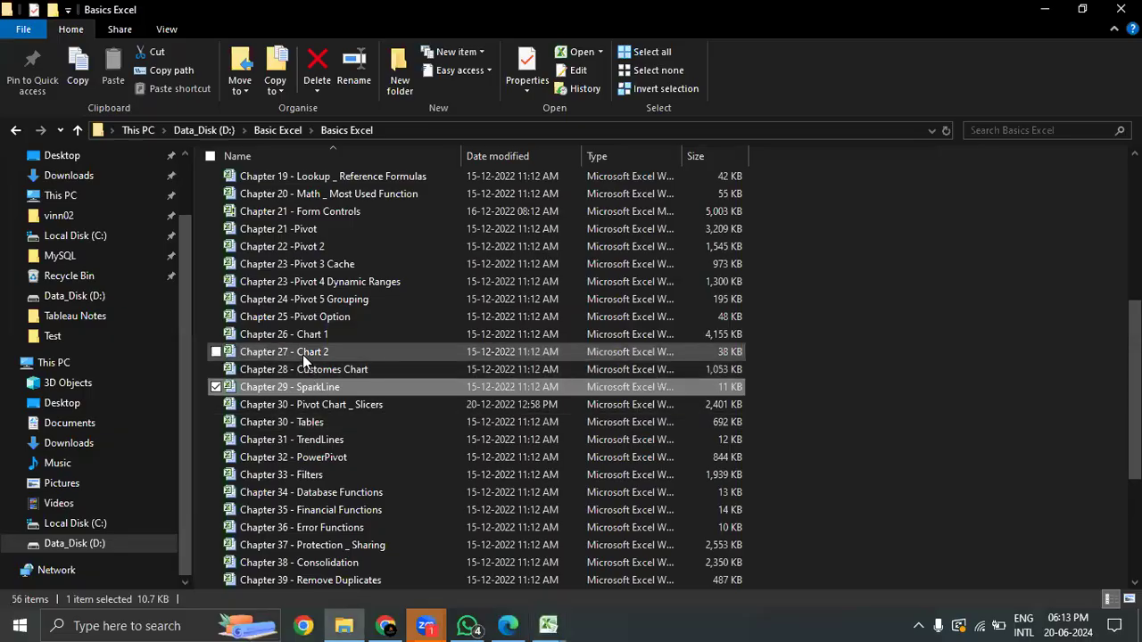
mouse_move(427, 625)
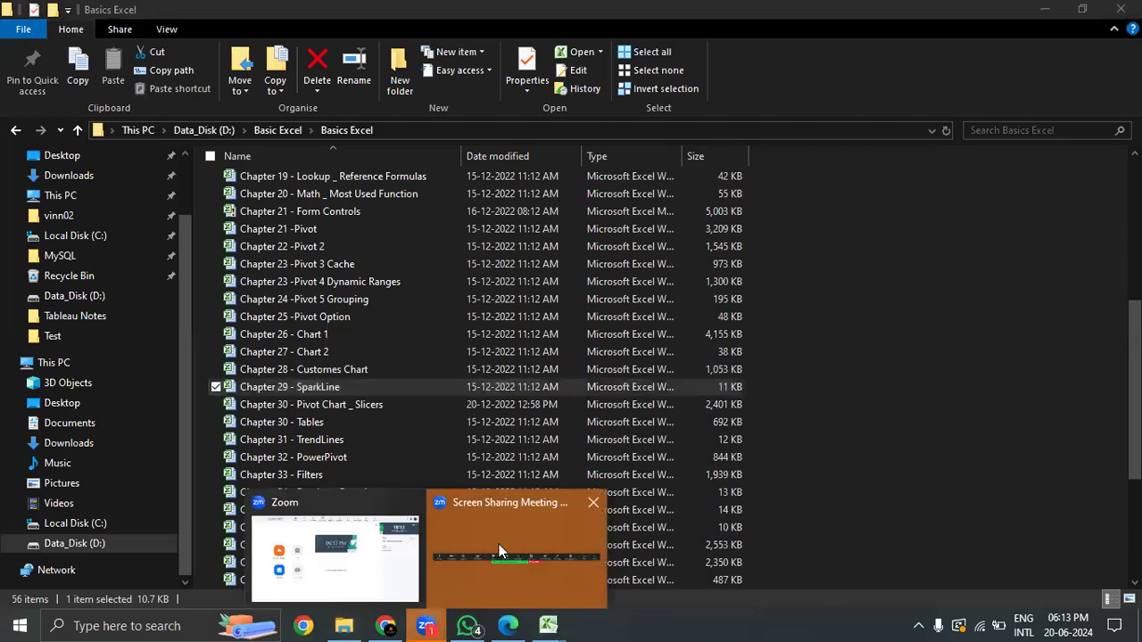
left_click(927, 334)
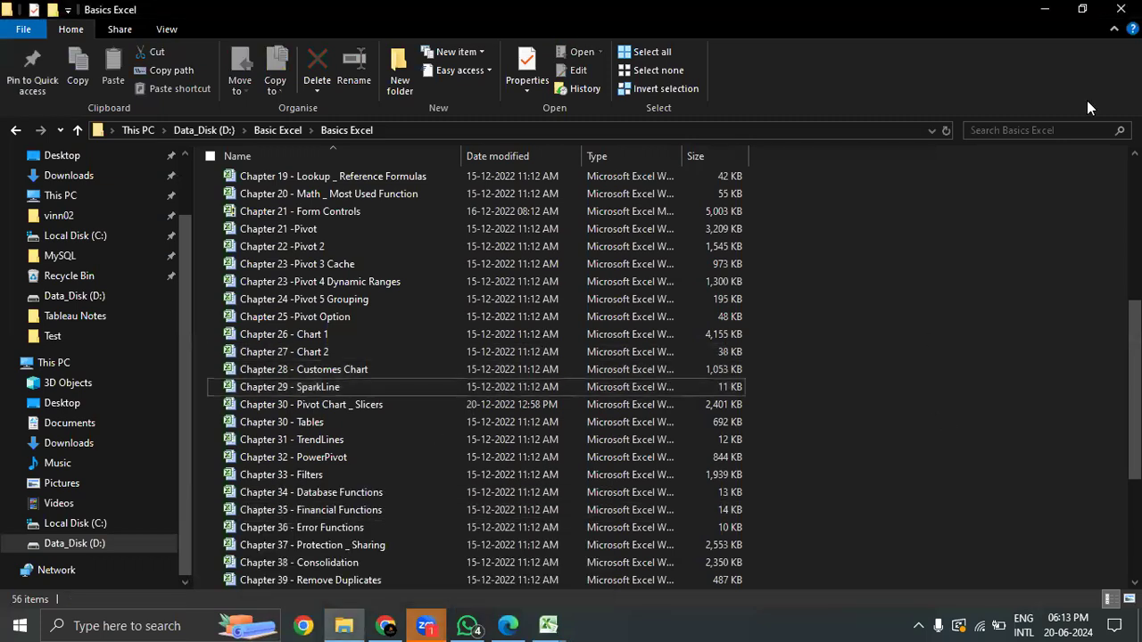
left_click(547, 626)
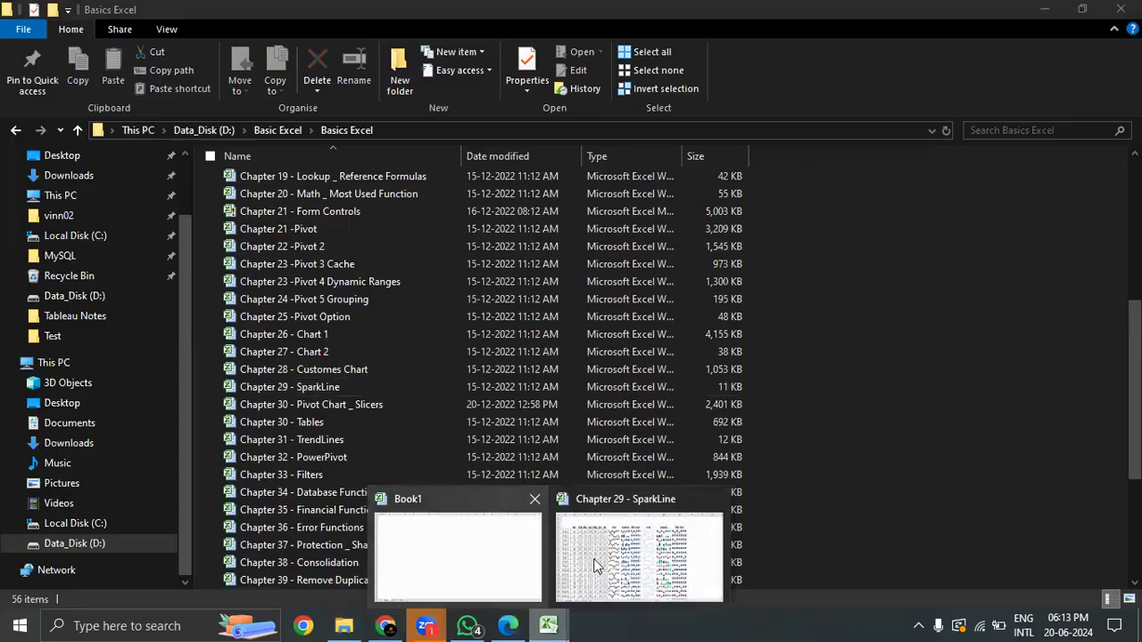
left_click(594, 565)
- Compare Emp 1's monthly values in row 4 with the Win Loss sparkline in N4
left_click(174, 255)
left_click(93, 255)
left_click(95, 233)
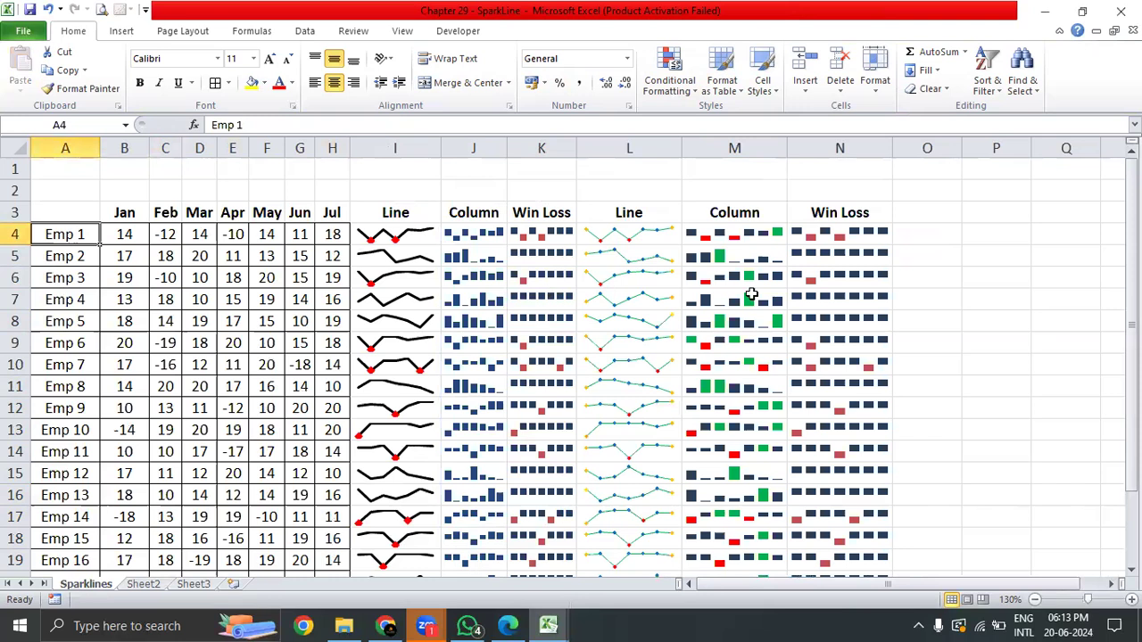
left_click_drag(54, 232, 332, 232)
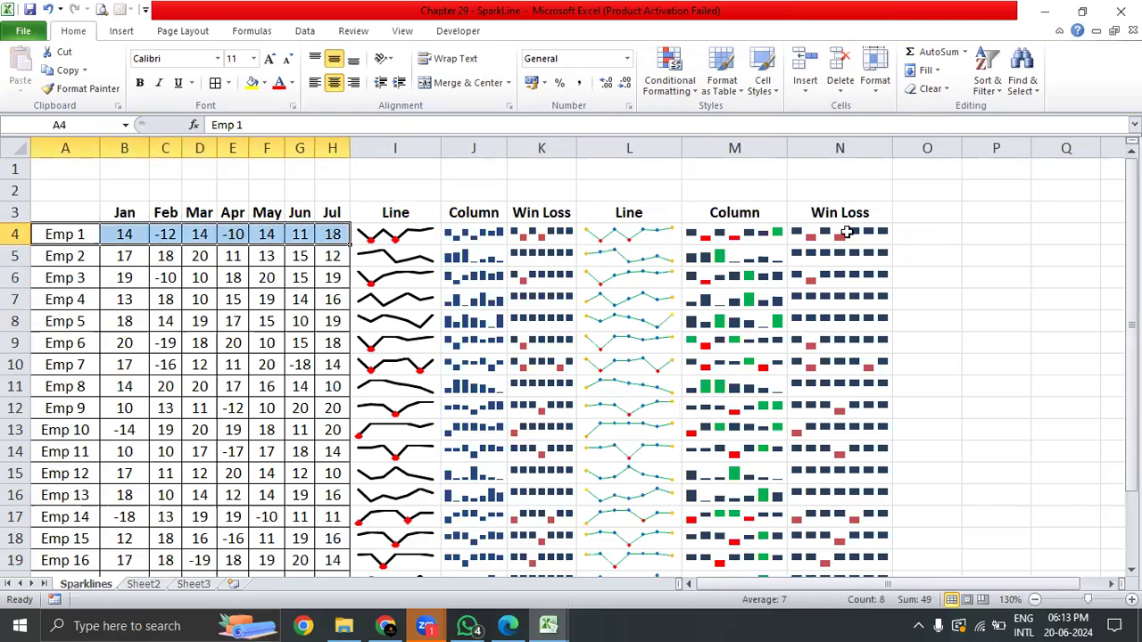
left_click(844, 233)
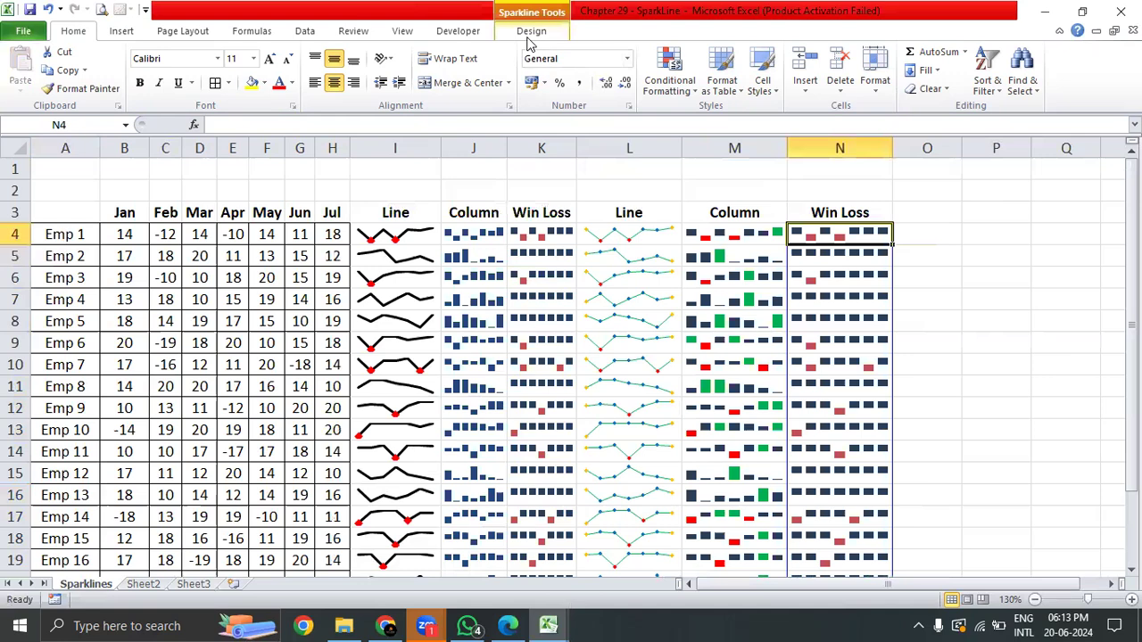
key("Left")
- Restore the workbook window to a smaller size and enlarge it until columns A to N fit
left_click(1082, 10)
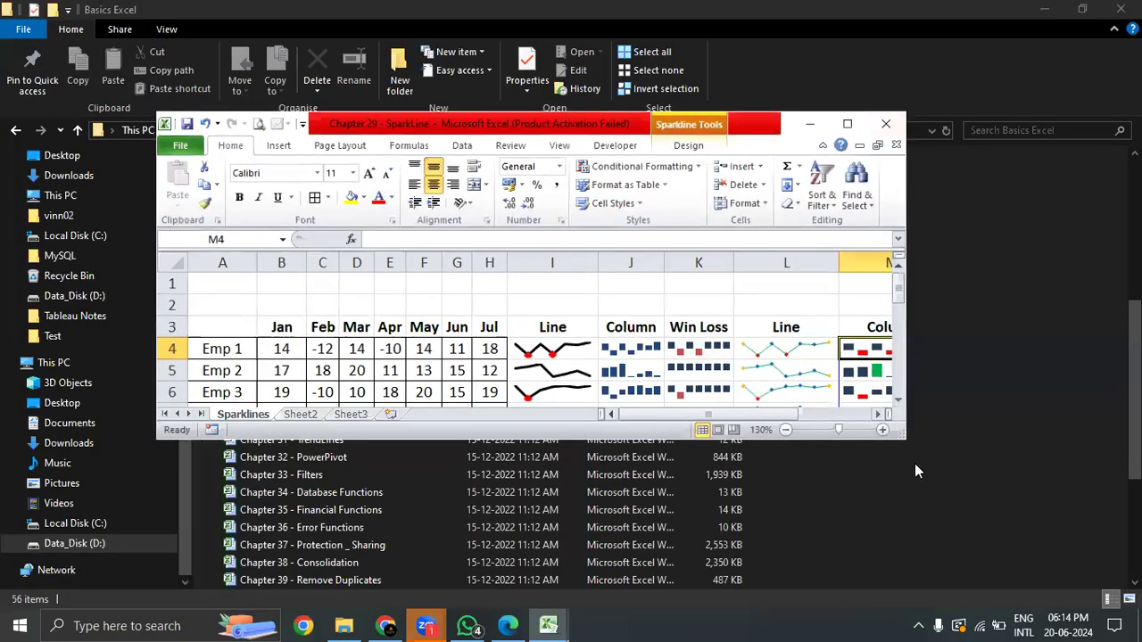
key("Right")
left_click_drag(901, 434, 1099, 612)
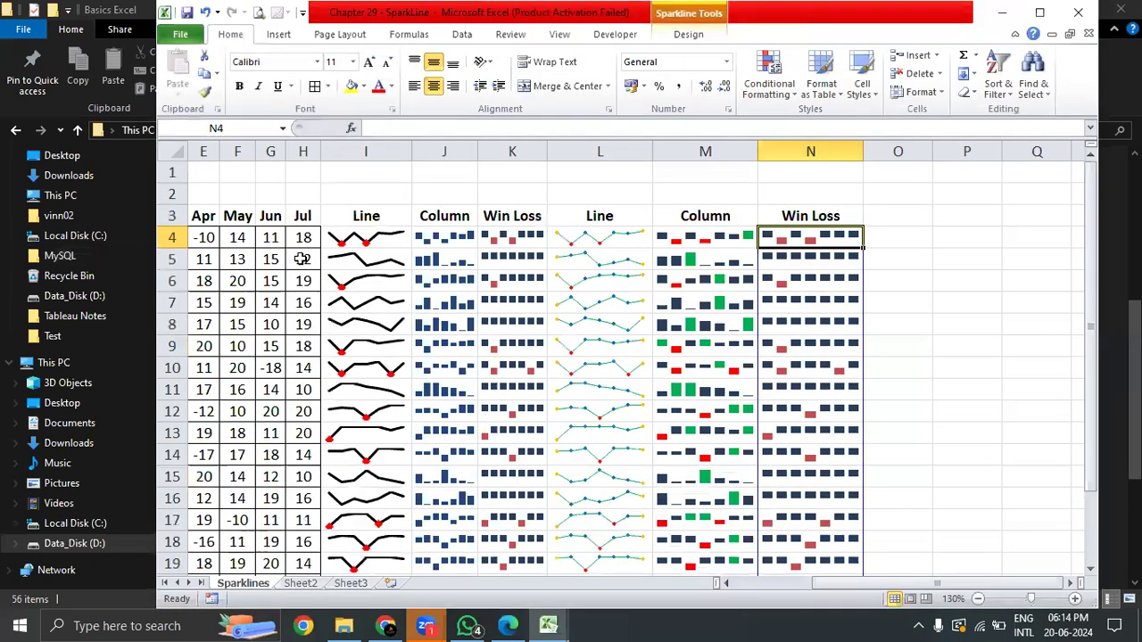
left_click(299, 243)
key("Home")
left_click(289, 274)
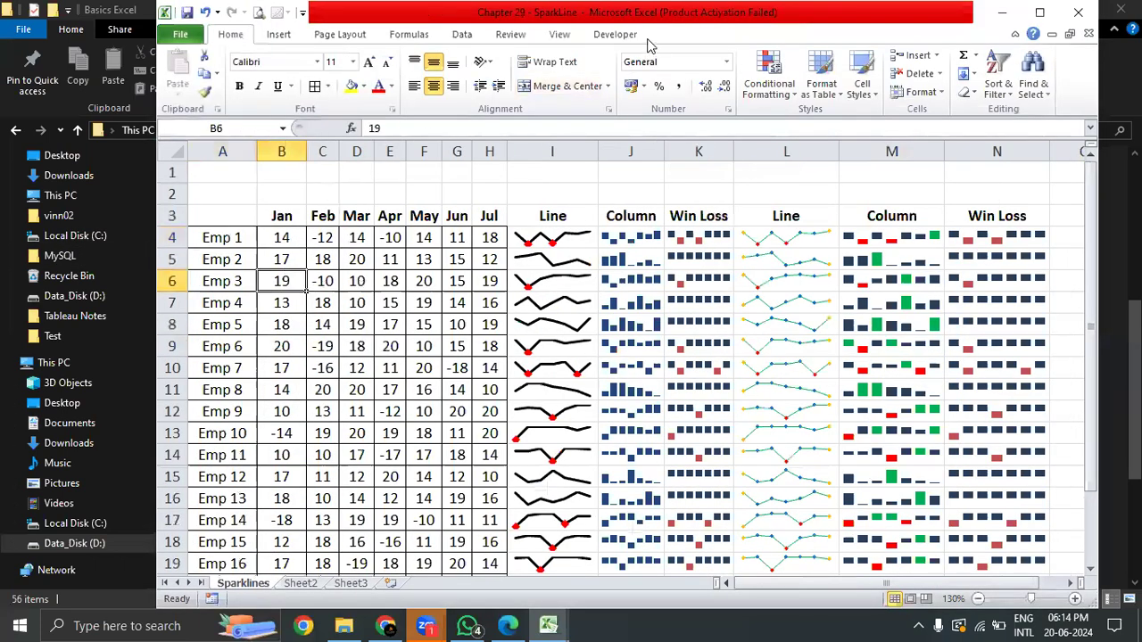
left_click_drag(237, 344, 239, 327)
left_click(237, 235)
type("*")
left_click(457, 238)
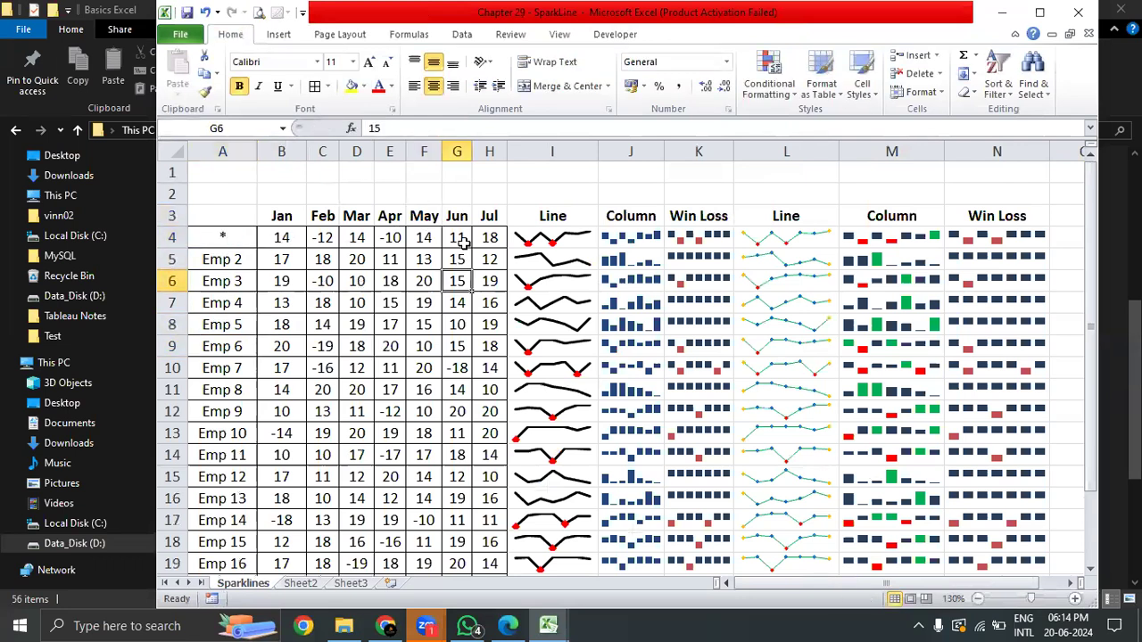
type("-")
left_click(476, 298)
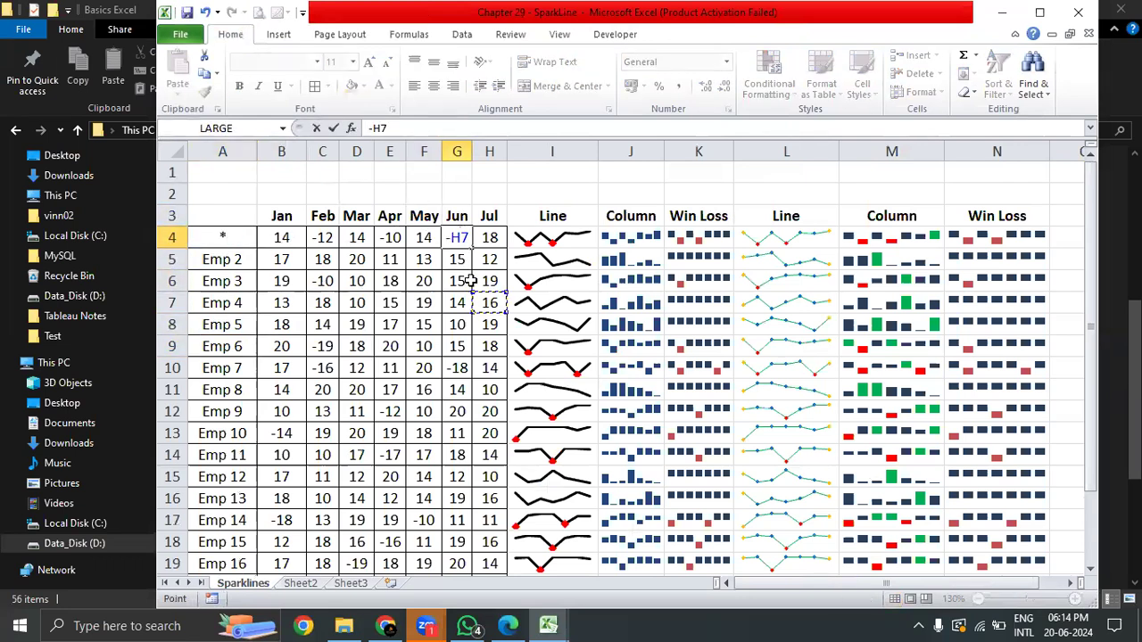
key("Escape")
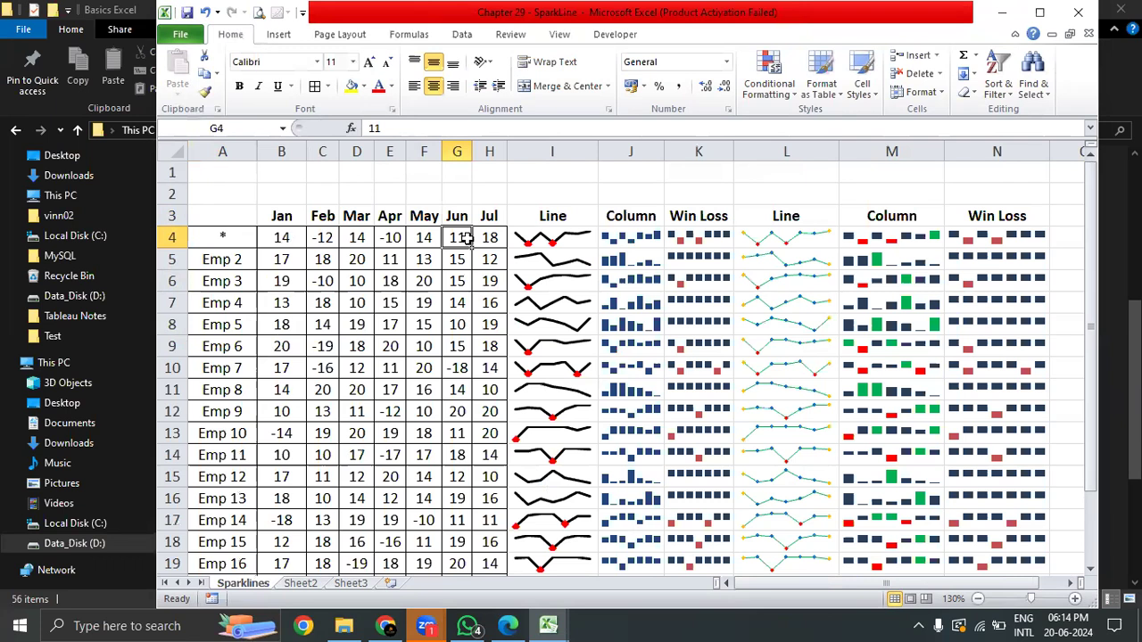
- Undo the accidental entry in A4 and maximize the workbook window
left_click(456, 303)
left_click(456, 238)
left_click(560, 239)
left_click(639, 239)
left_click(687, 34)
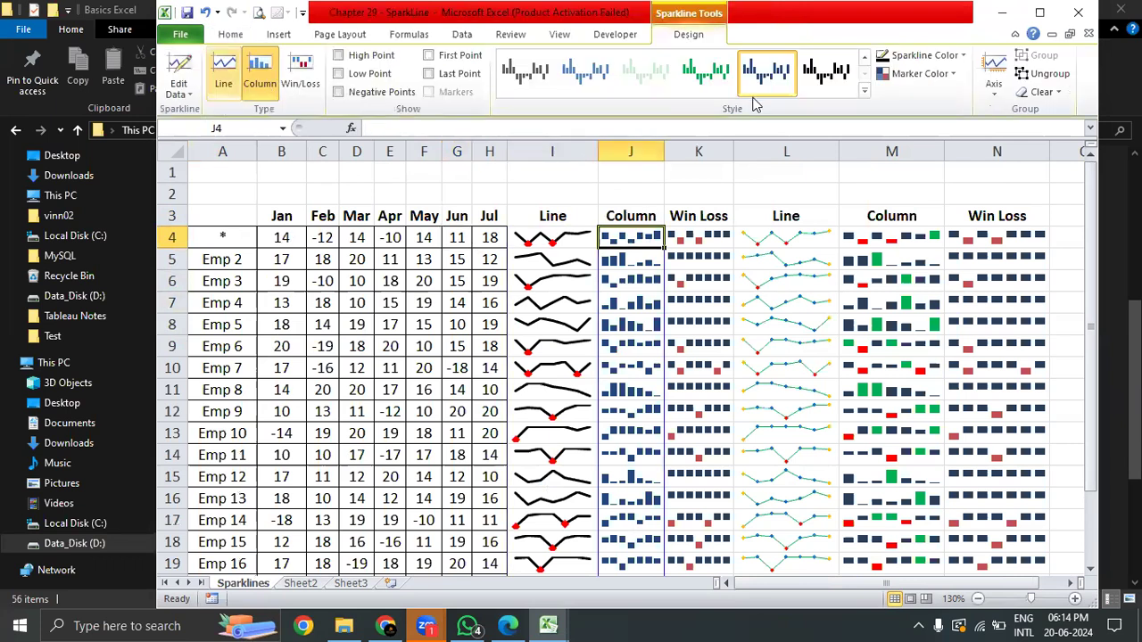
left_click(417, 214)
left_click(281, 233)
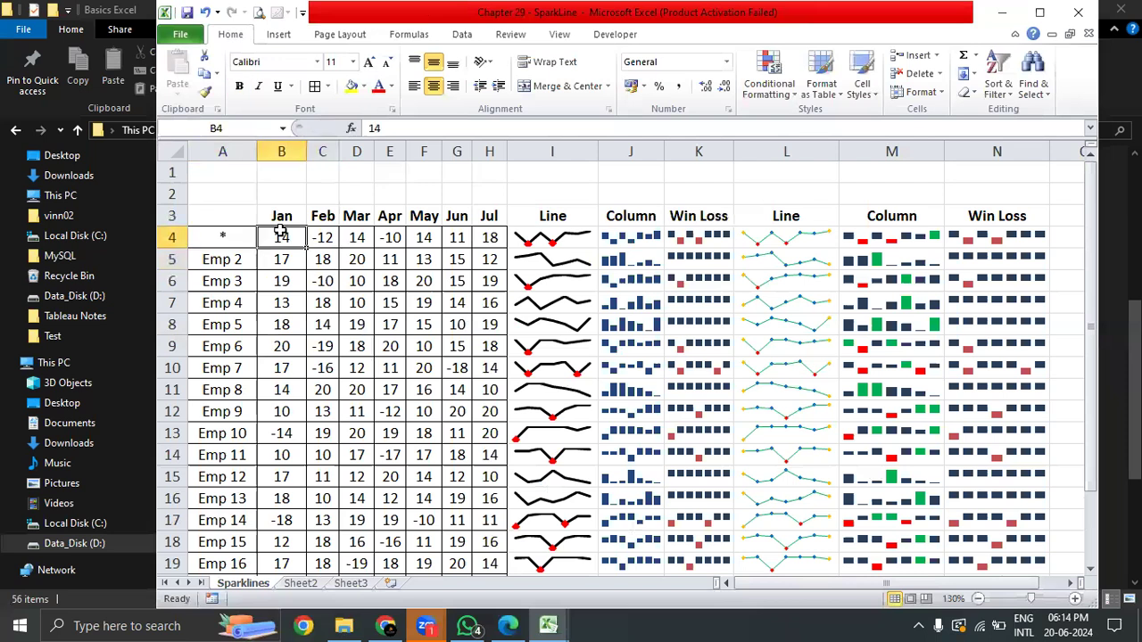
key("Left")
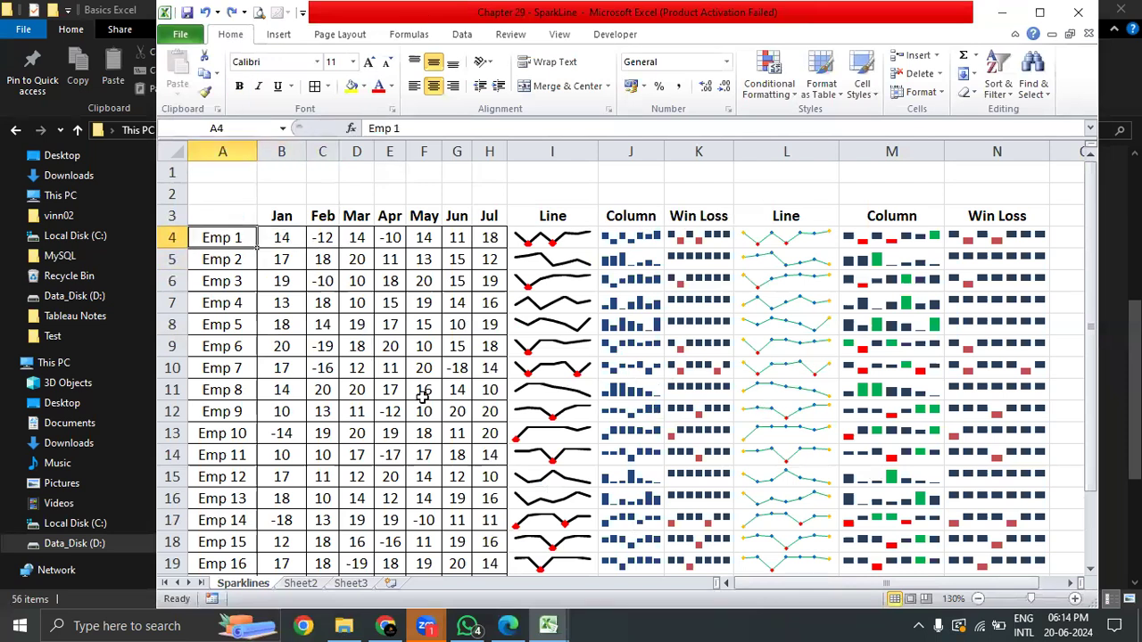
left_click(1039, 12)
left_click(268, 249)
left_click(303, 236)
left_click(95, 234)
left_click(153, 319)
left_click(196, 236)
left_click(187, 362)
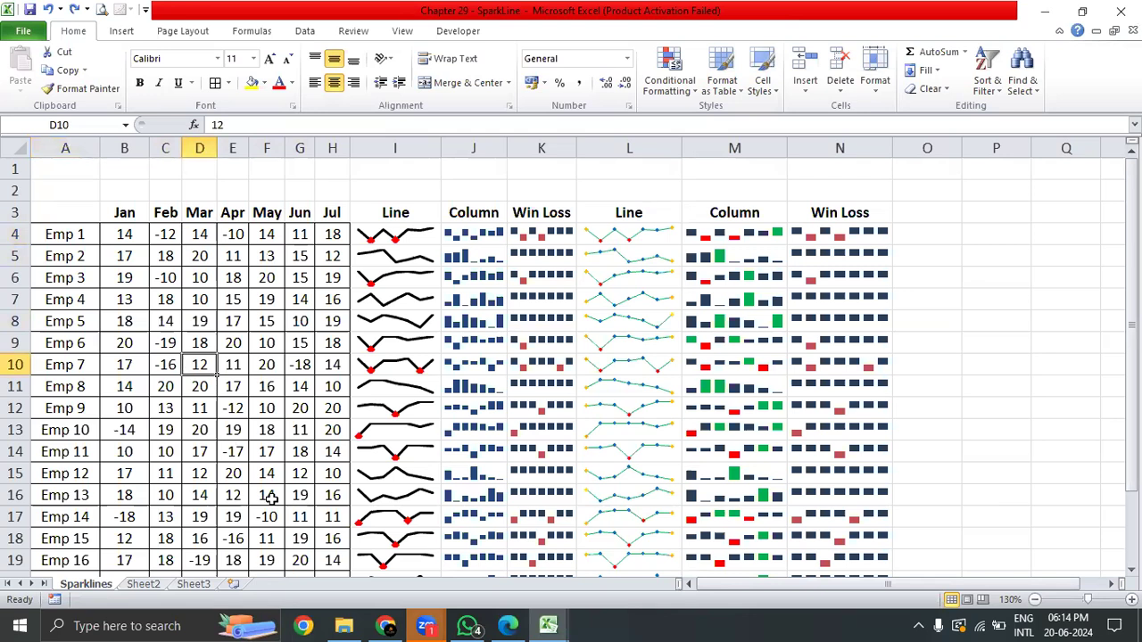
- Close the Chapter 29 - SparkLine workbook with its changes saved, and close the empty Book1
key("alt+F4")
left_click(527, 338)
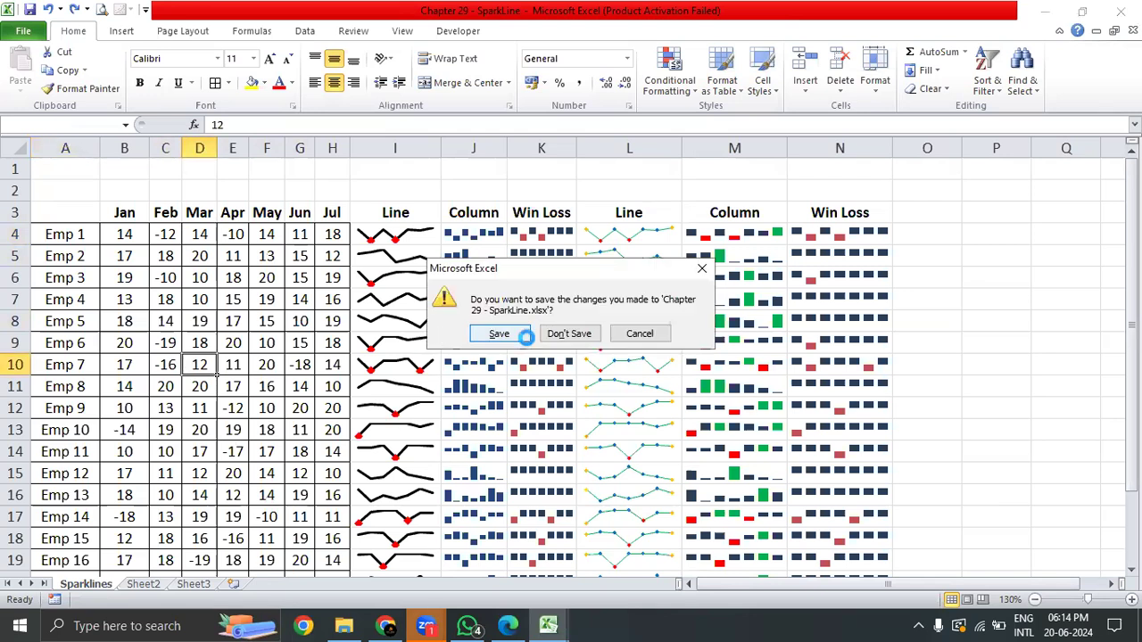
left_click(485, 435)
left_click(473, 313)
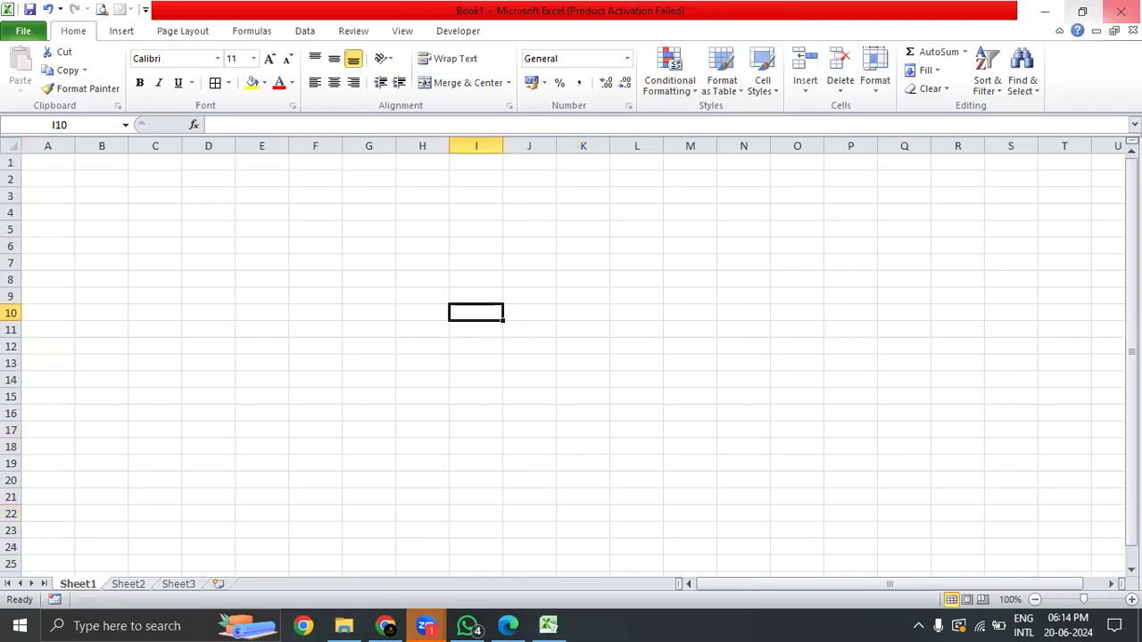
left_click(1121, 11)
left_click(572, 332)
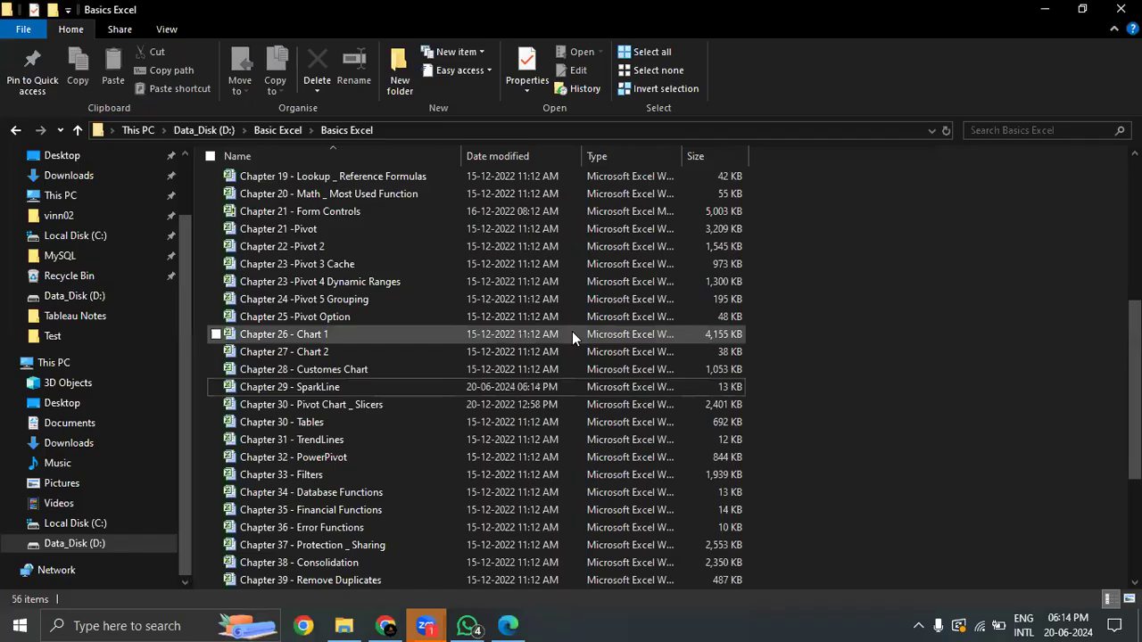
- Open the workbook Chapter 30 - Pivot Chart _ Slicers and dismiss the Office activation wizard
double_click(361, 404)
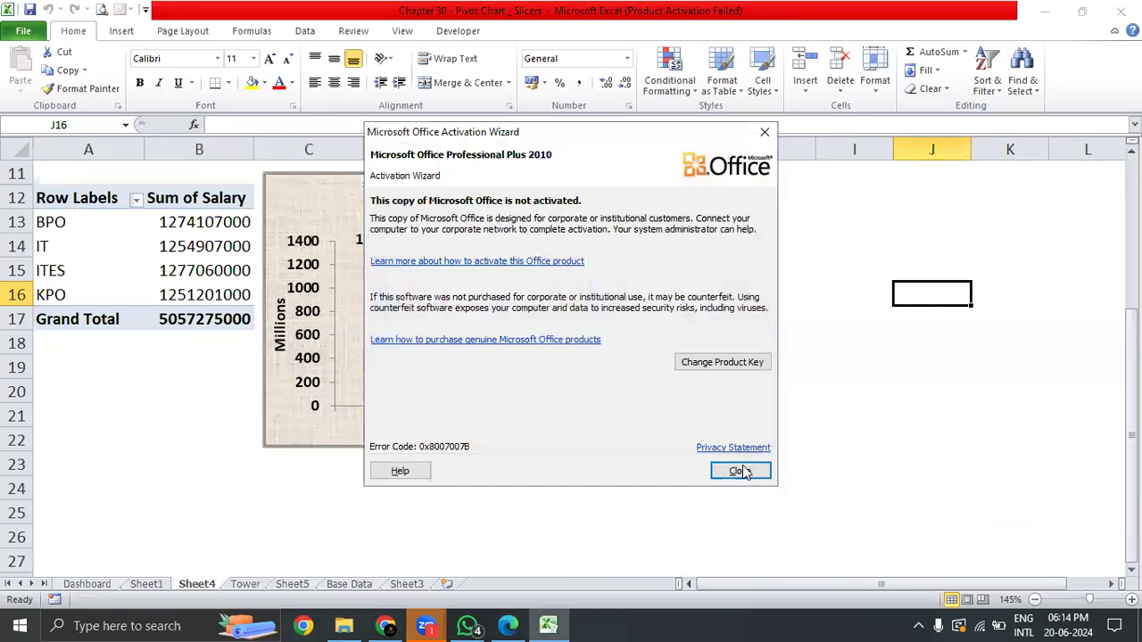
left_click(738, 471)
left_click(132, 481)
- Go to the Dashboard sheet and filter it to BPO with the Tower slicer
left_click(89, 584)
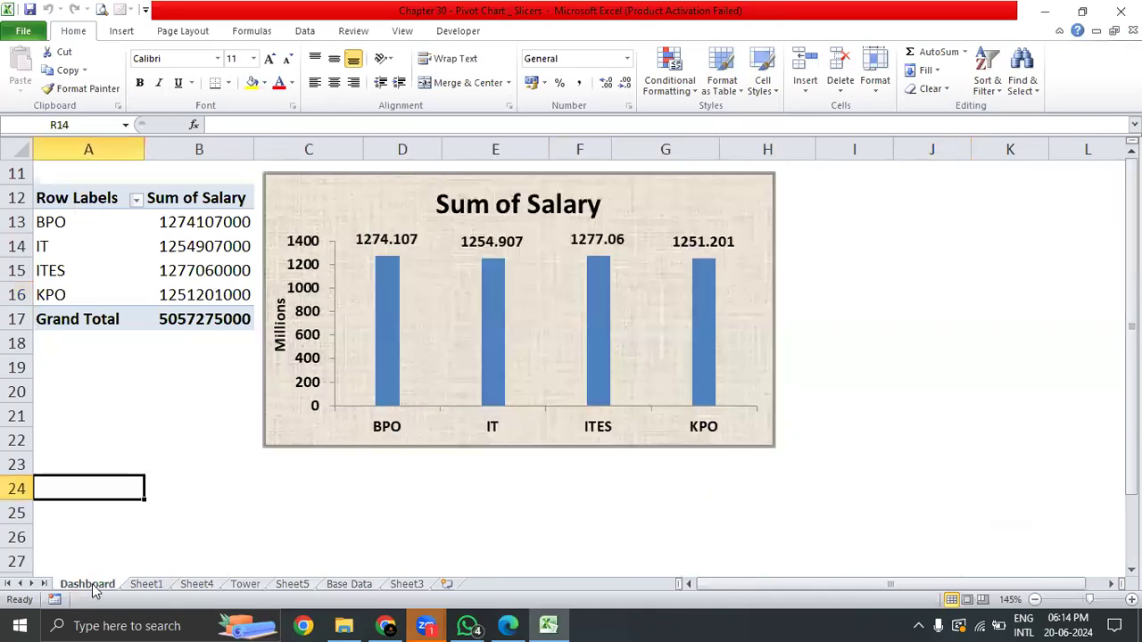
left_click(905, 271)
left_click(895, 203)
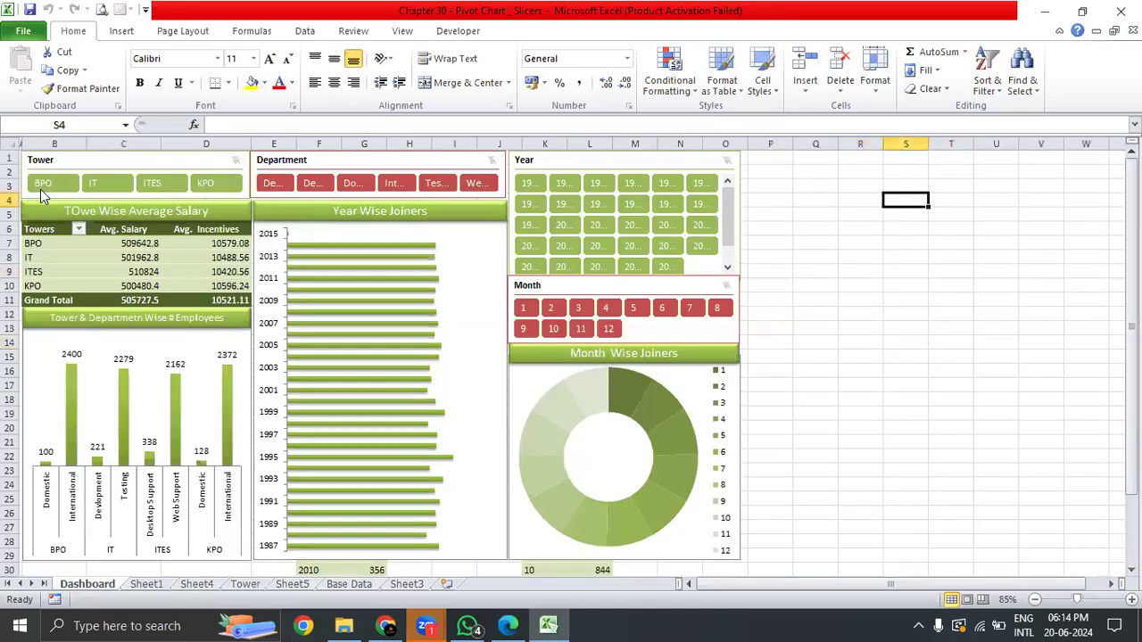
left_click(40, 189)
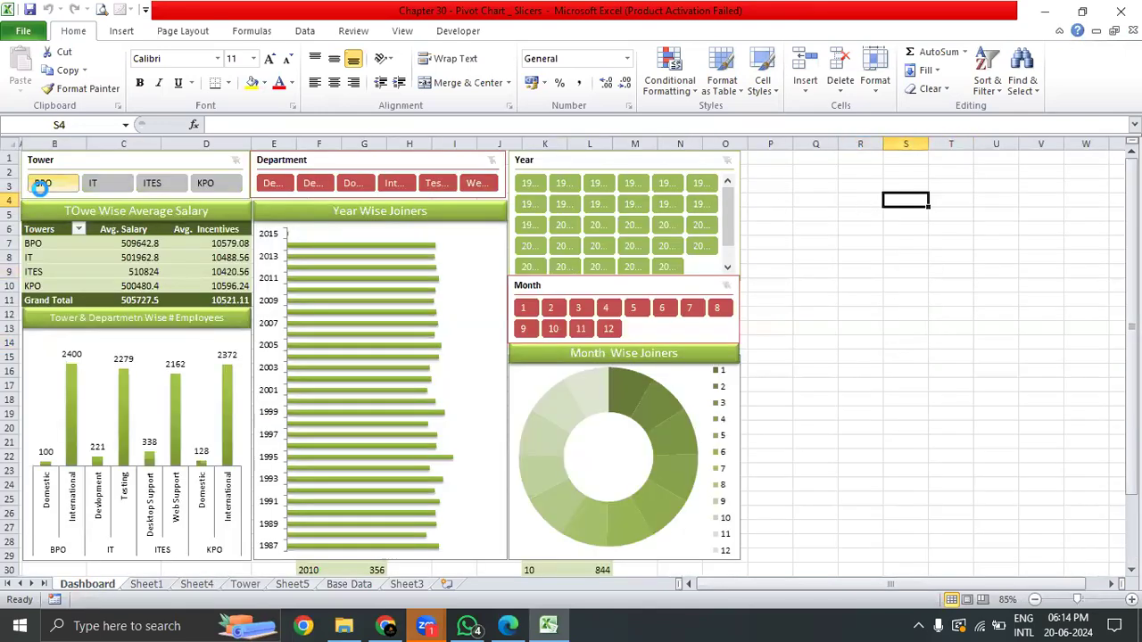
- Filter the dashboard by the IT, ITES, KPO and BPO towers in turn, and clear the Tower slicer filter
left_click(116, 191)
left_click(164, 189)
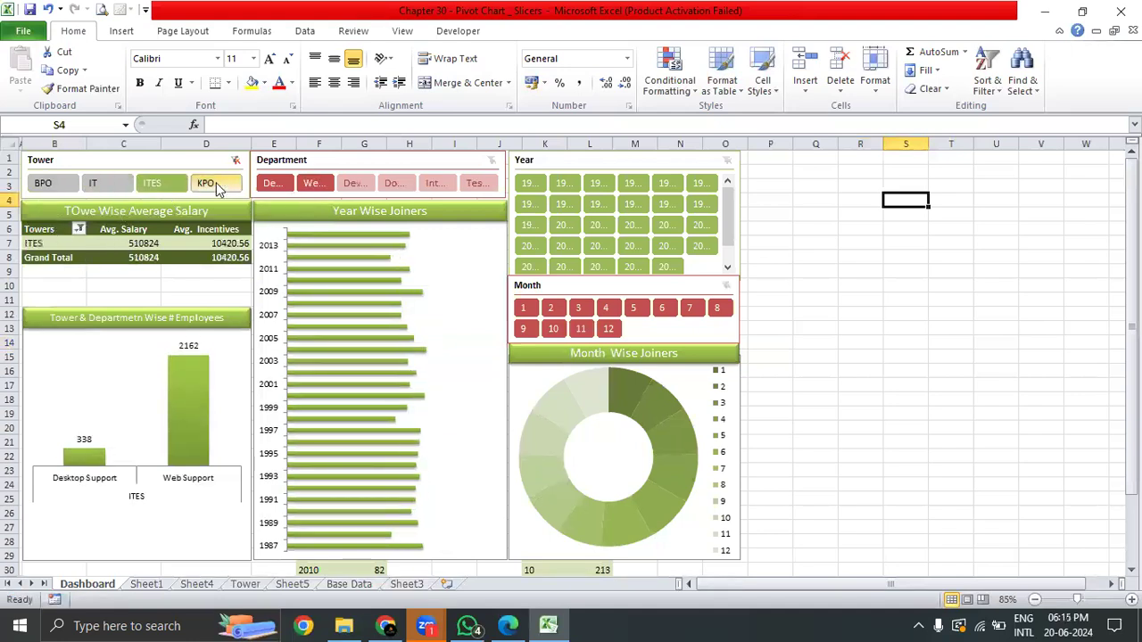
left_click(217, 189)
left_click(154, 189)
left_click(105, 192)
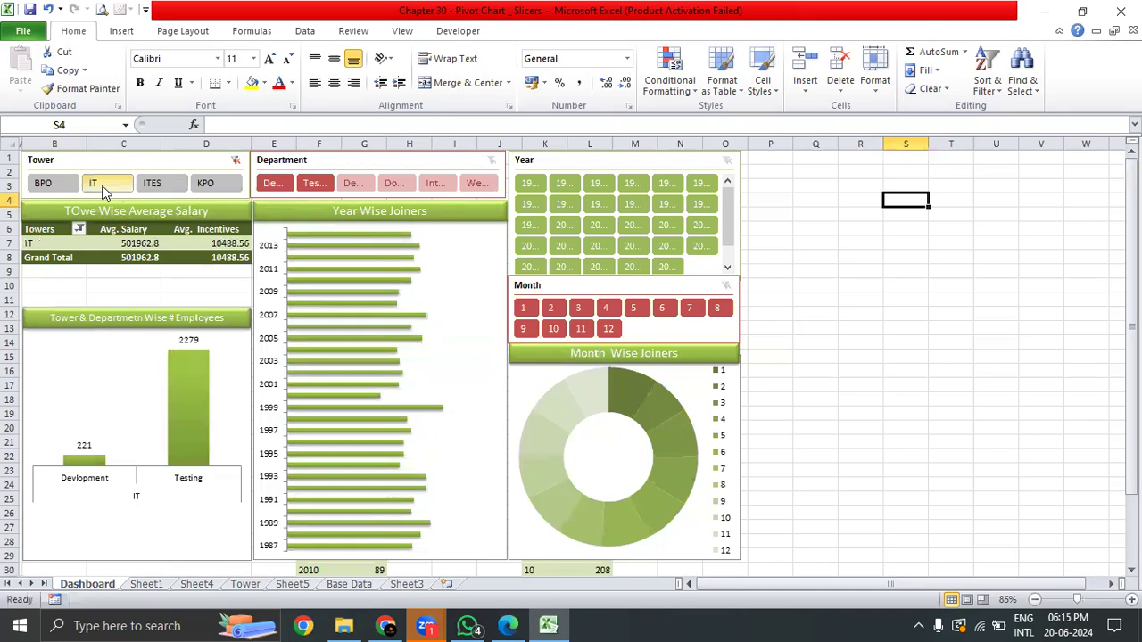
left_click(72, 188)
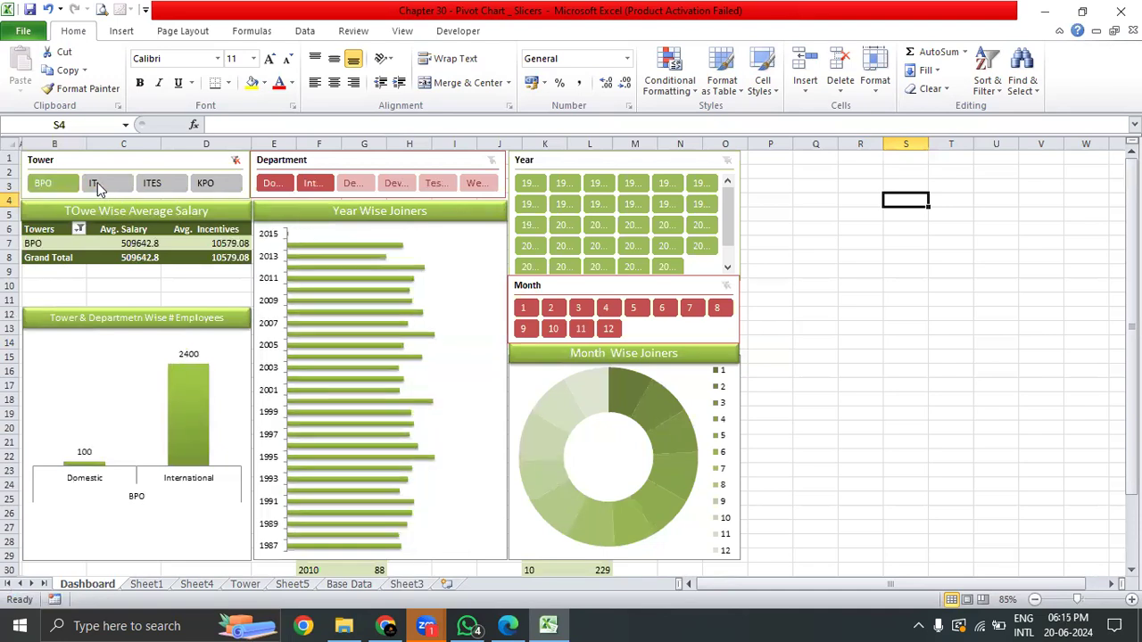
left_click(98, 189)
left_click(223, 188)
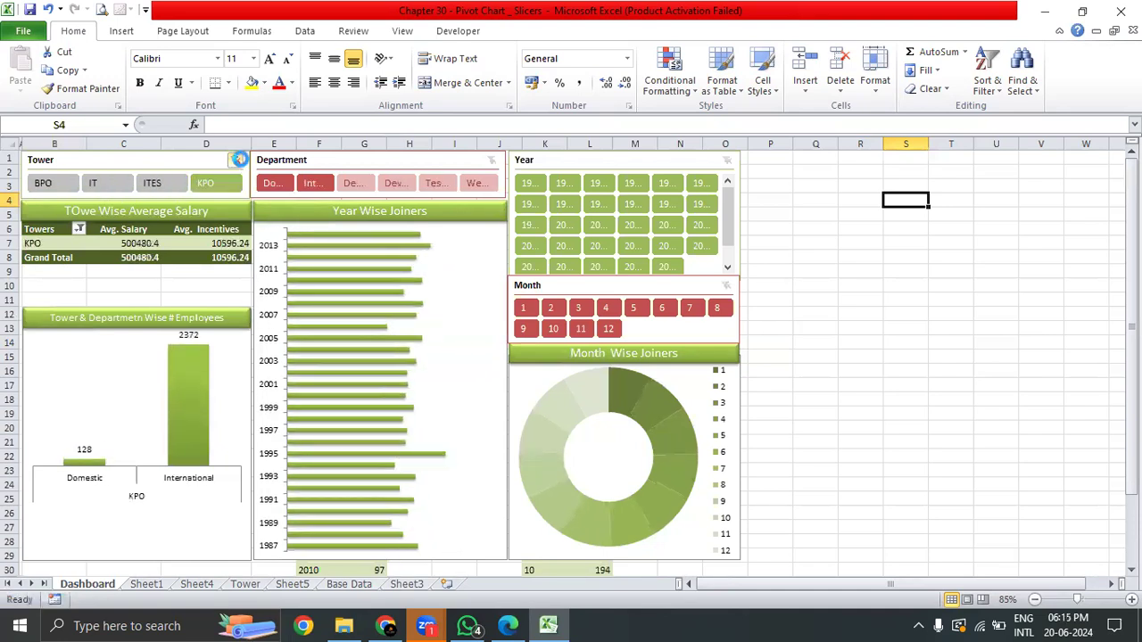
left_click(236, 160)
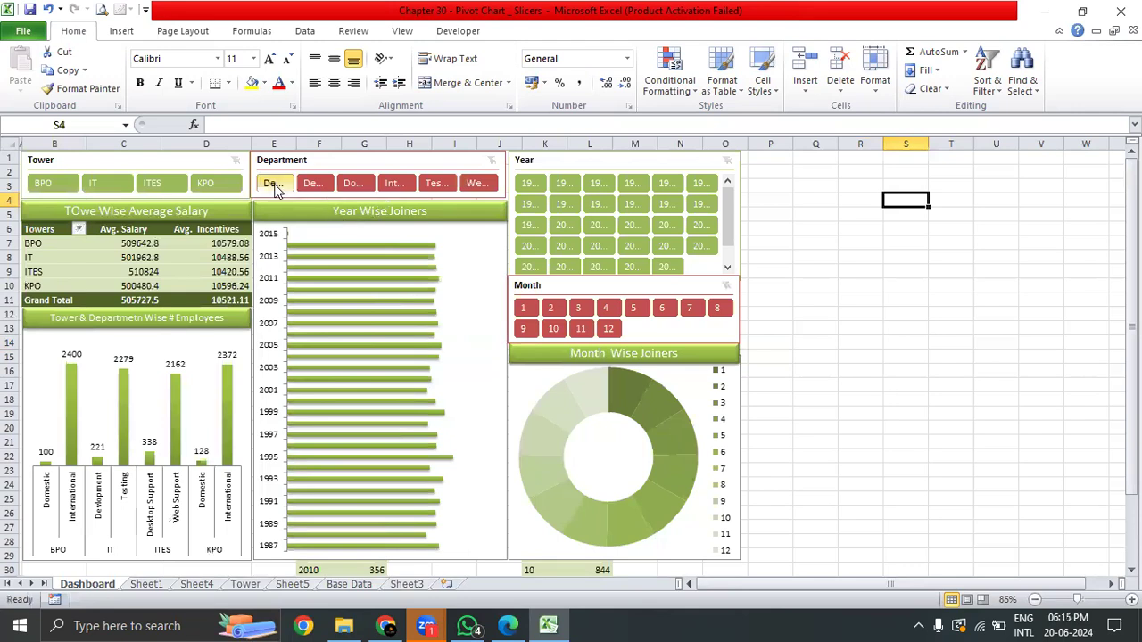
- Filter the dashboard by the Desktop Support and Devlopment departments, add the IT tower filter, and clear both slicers
left_click(272, 183)
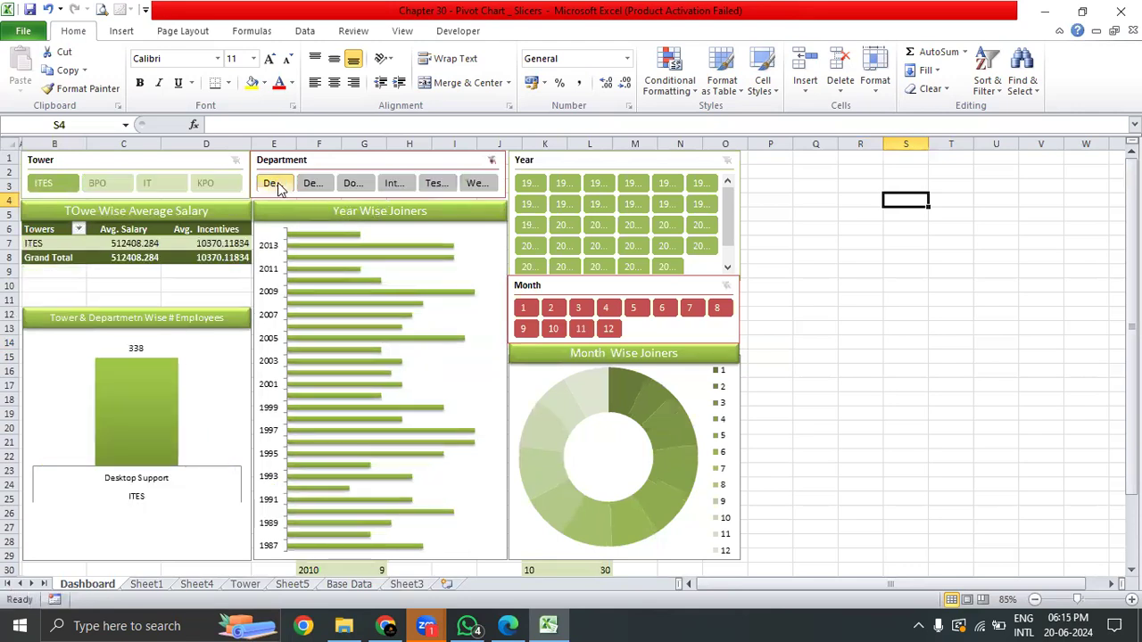
left_click(306, 183)
key("ctrl+z")
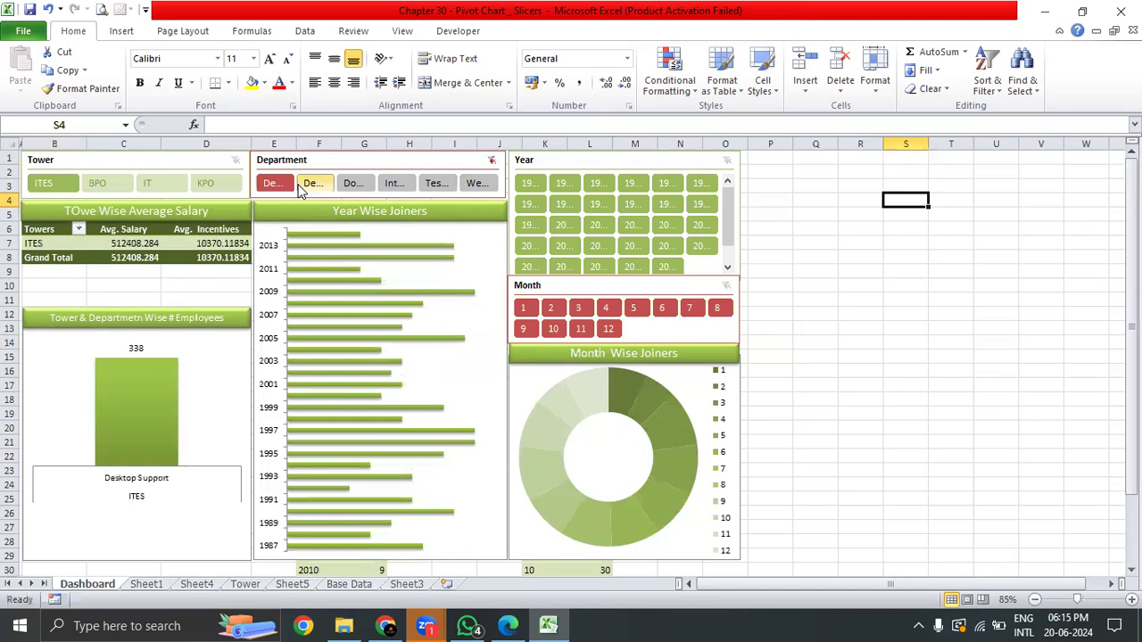
left_click(309, 185)
key("ctrl+z")
left_click(312, 185)
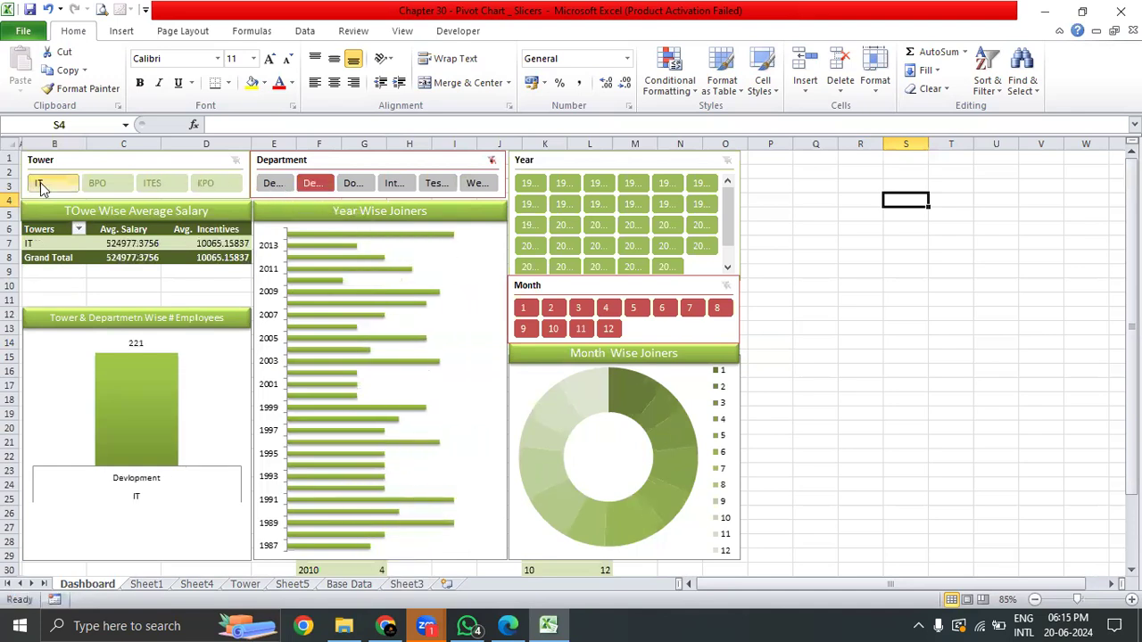
left_click(40, 184)
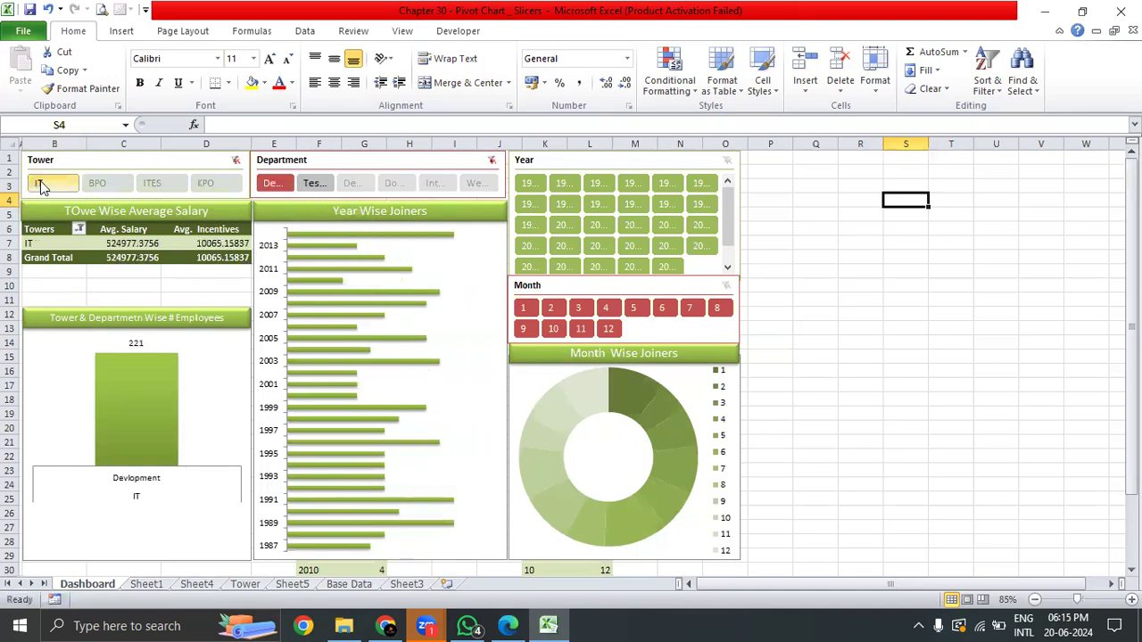
left_click(237, 160)
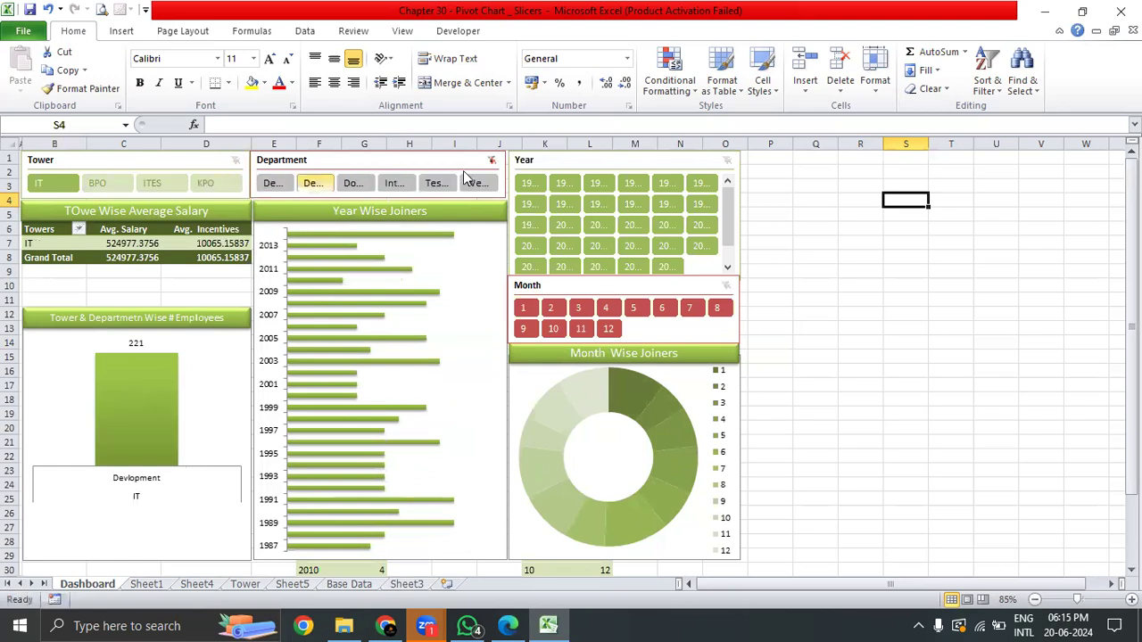
left_click(494, 162)
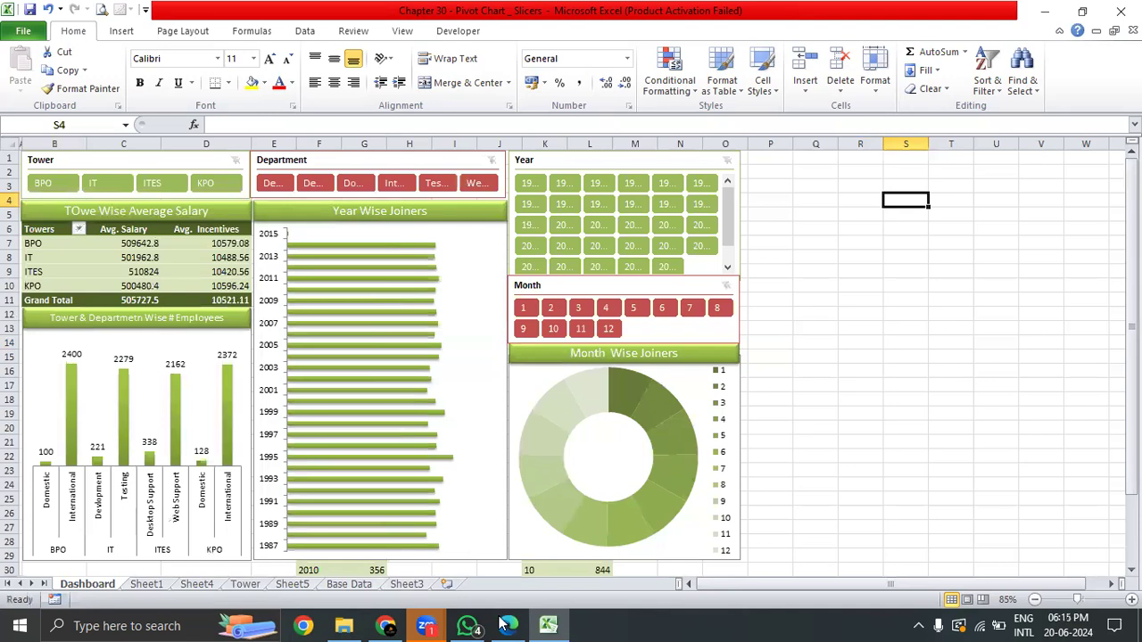
left_click(910, 254)
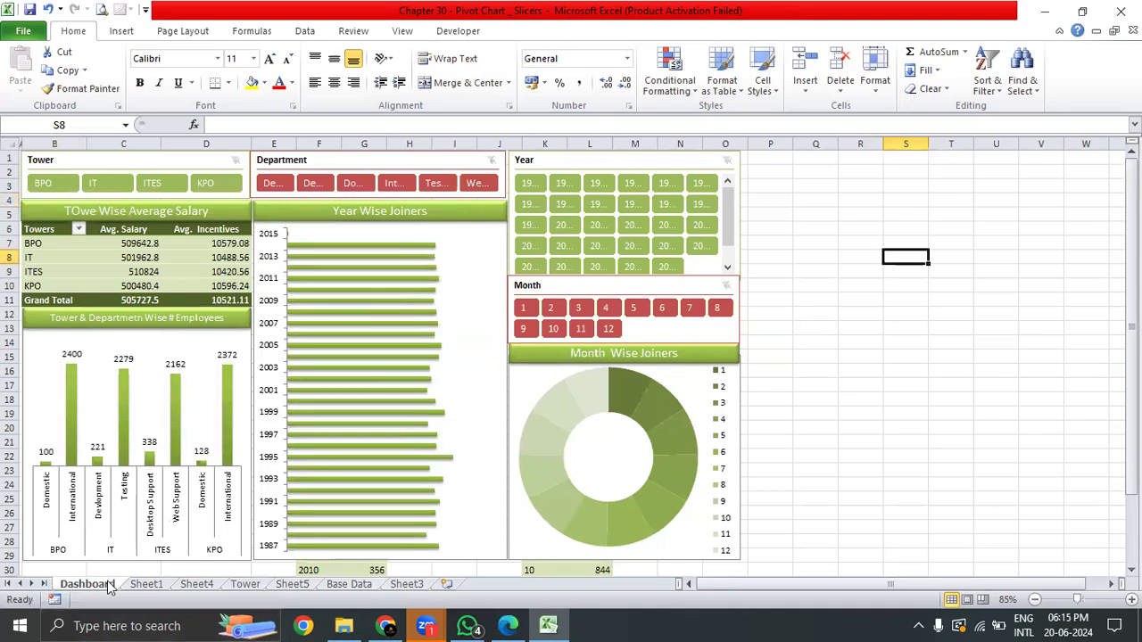
- On Sheet1, move the Size and Properties picture away from the Department slicer, to around columns H to K
left_click(145, 583)
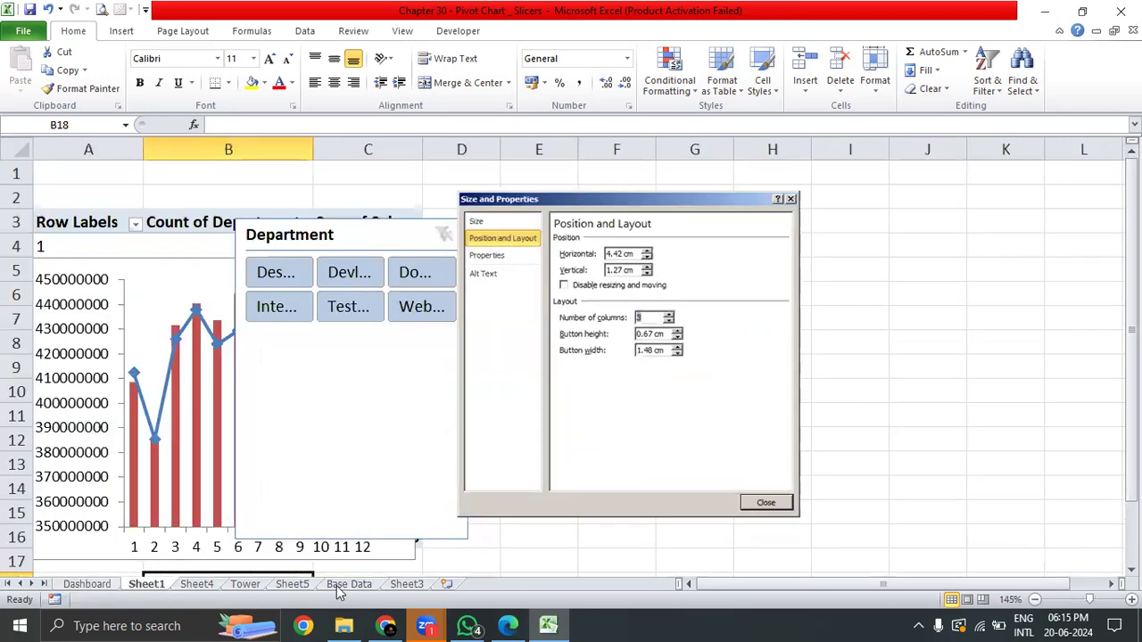
left_click(938, 407)
left_click(757, 235)
left_click_drag(757, 235, 869, 264)
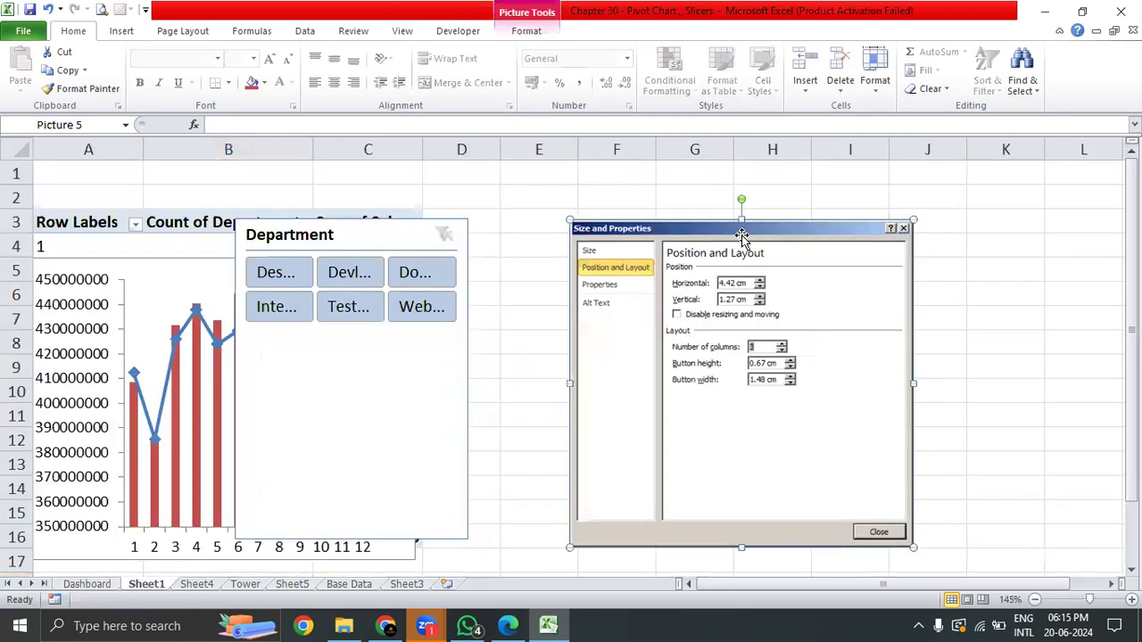
left_click_drag(704, 238, 888, 254)
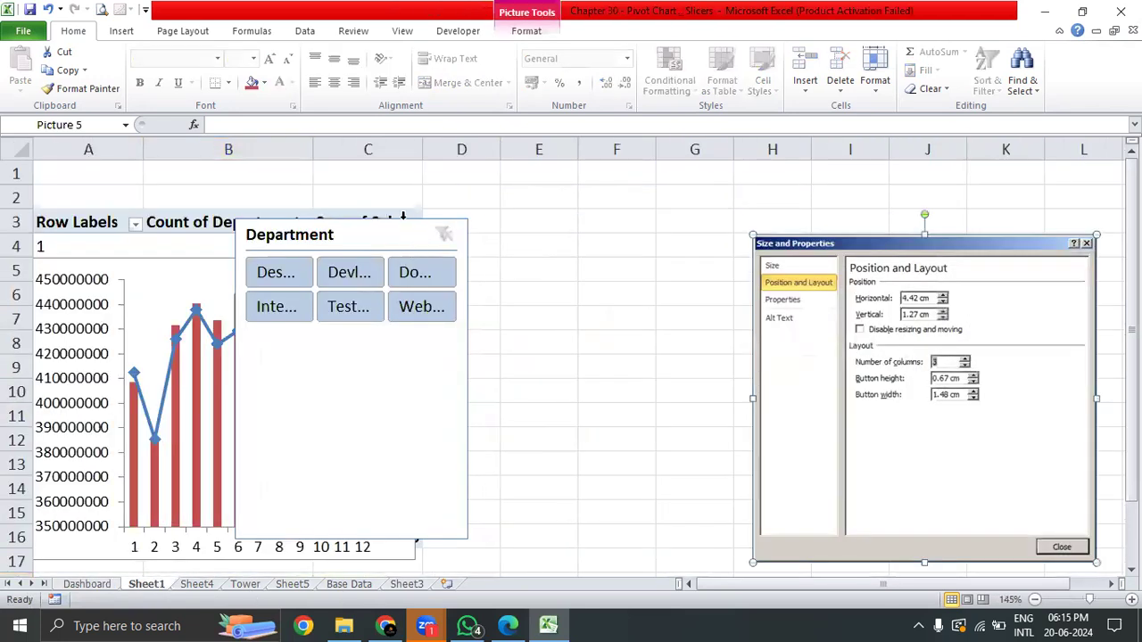
- Widen the Department slicer on Sheet1, move it beside the pivot chart, and shift the chart up to row 3
left_click(401, 239)
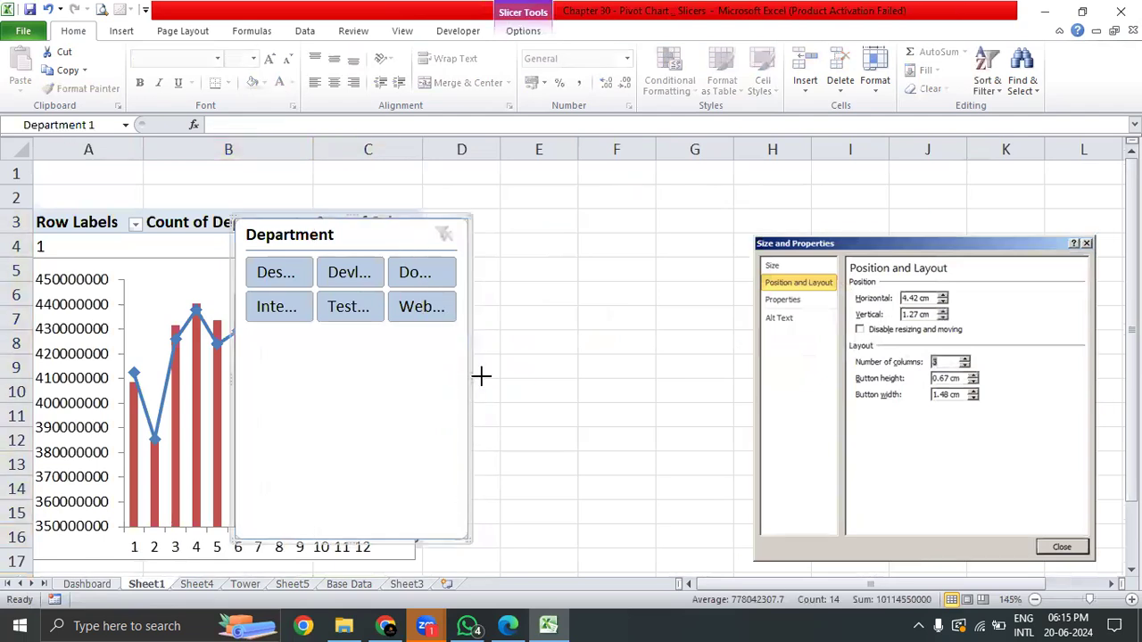
left_click_drag(481, 376, 596, 376)
left_click_drag(364, 222, 574, 202)
left_click_drag(198, 267, 195, 211)
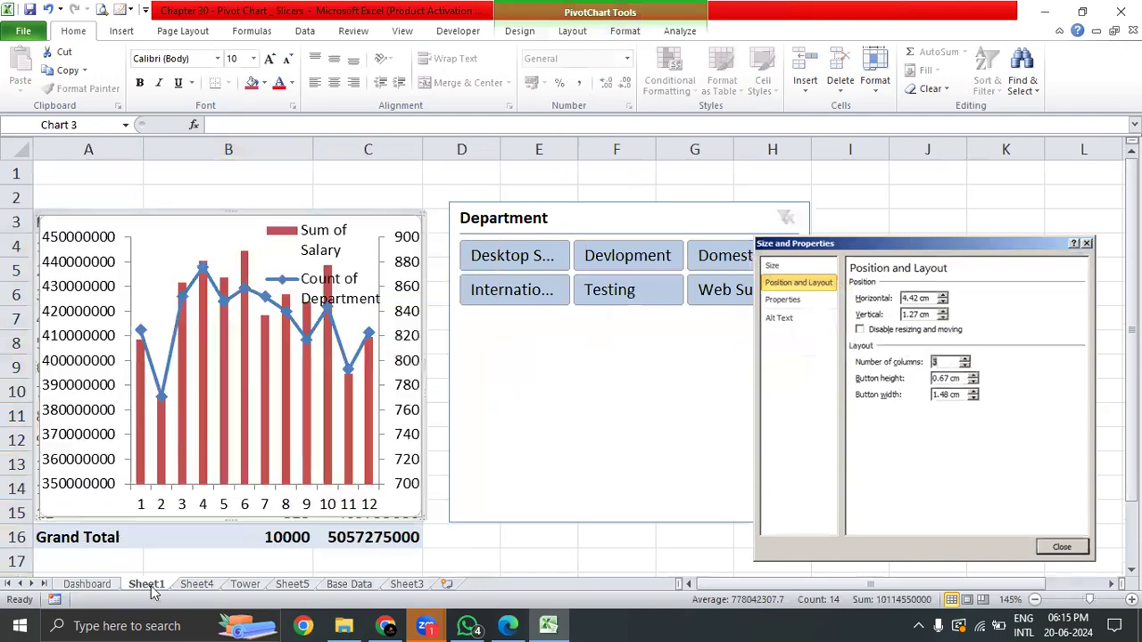
- Look through the workbook's sheets from Dashboard to Sheet3 and return to the Tower sheet
left_click(89, 586)
left_click(147, 584)
left_click(197, 584)
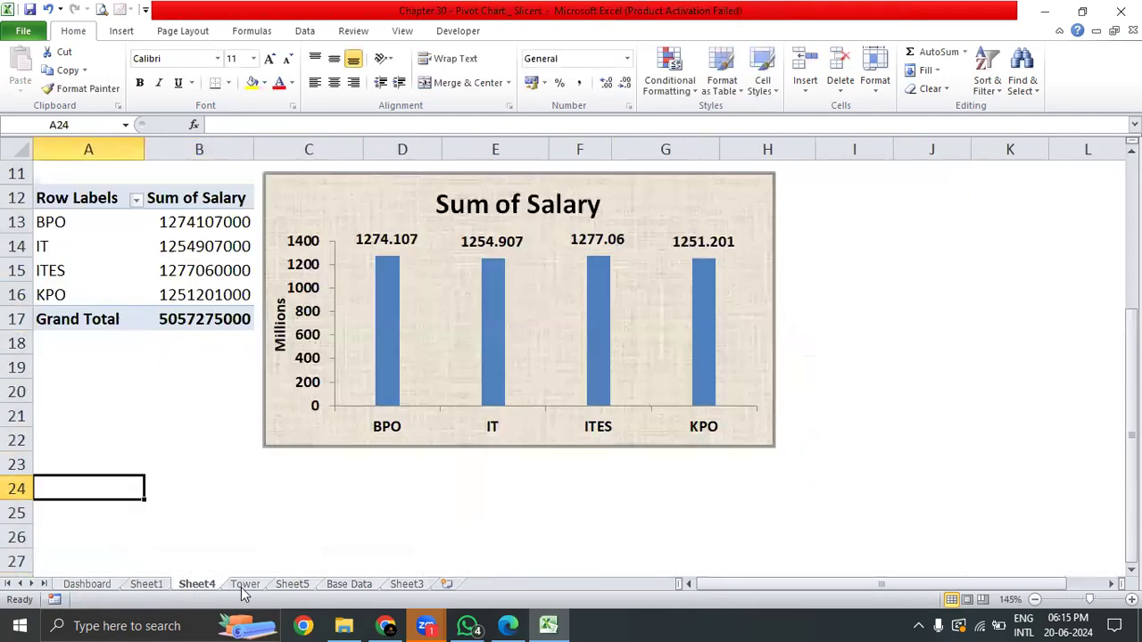
left_click(244, 584)
left_click(291, 586)
left_click(349, 585)
left_click(406, 585)
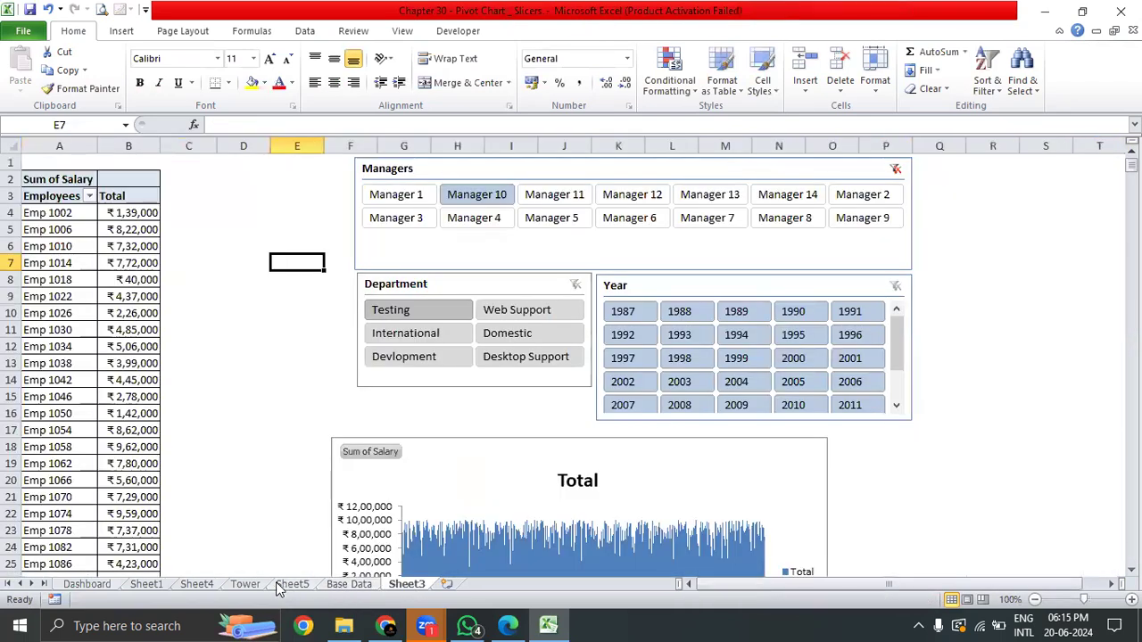
left_click(282, 585)
left_click(245, 585)
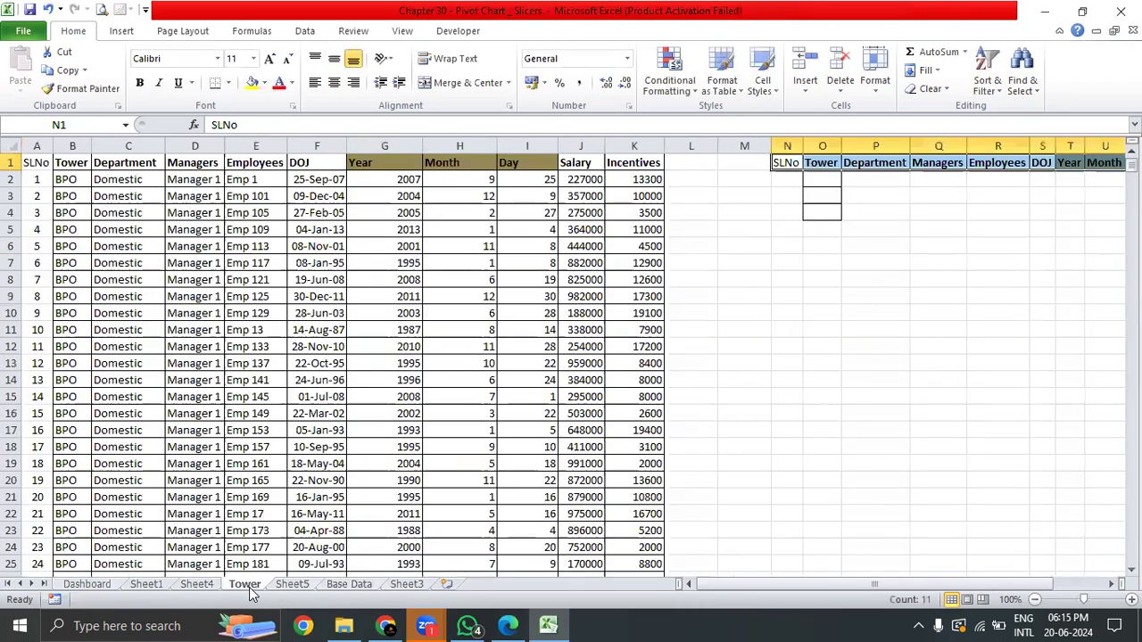
- Review the column headings of the Tower sheet from SLNo to Incentives, and check the DOJ dates
left_click(365, 314)
left_click(195, 181)
left_click(37, 162)
left_click(85, 161)
left_click(118, 164)
left_click(207, 163)
left_click(248, 165)
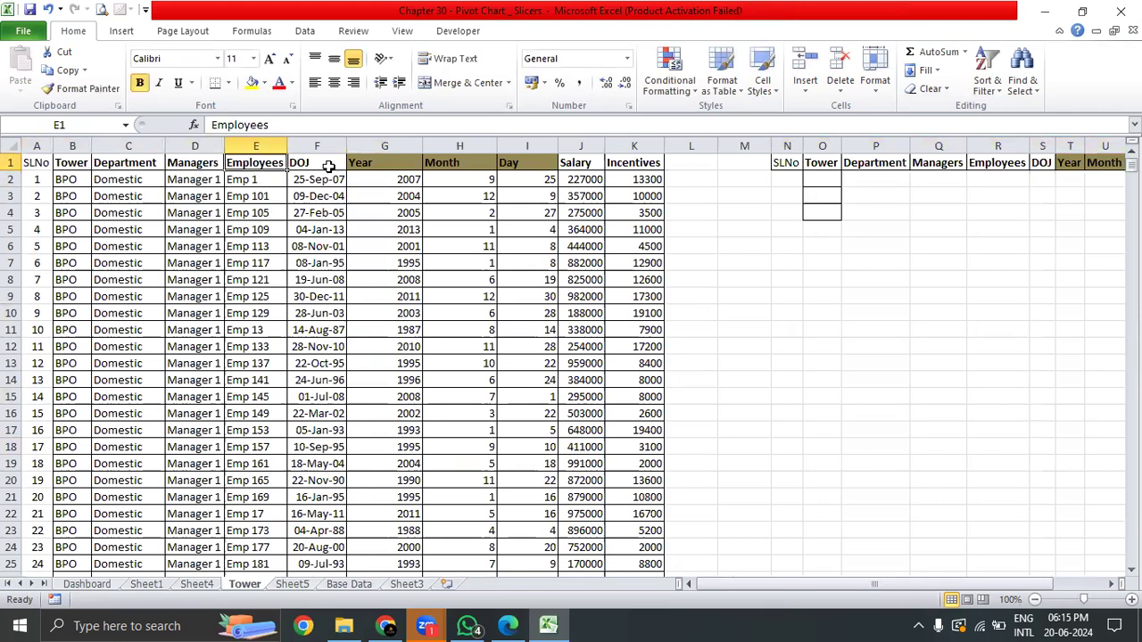
left_click(329, 167)
left_click(384, 168)
left_click(446, 163)
left_click(526, 172)
left_click(576, 164)
left_click(637, 163)
left_click(321, 279)
left_click(316, 229)
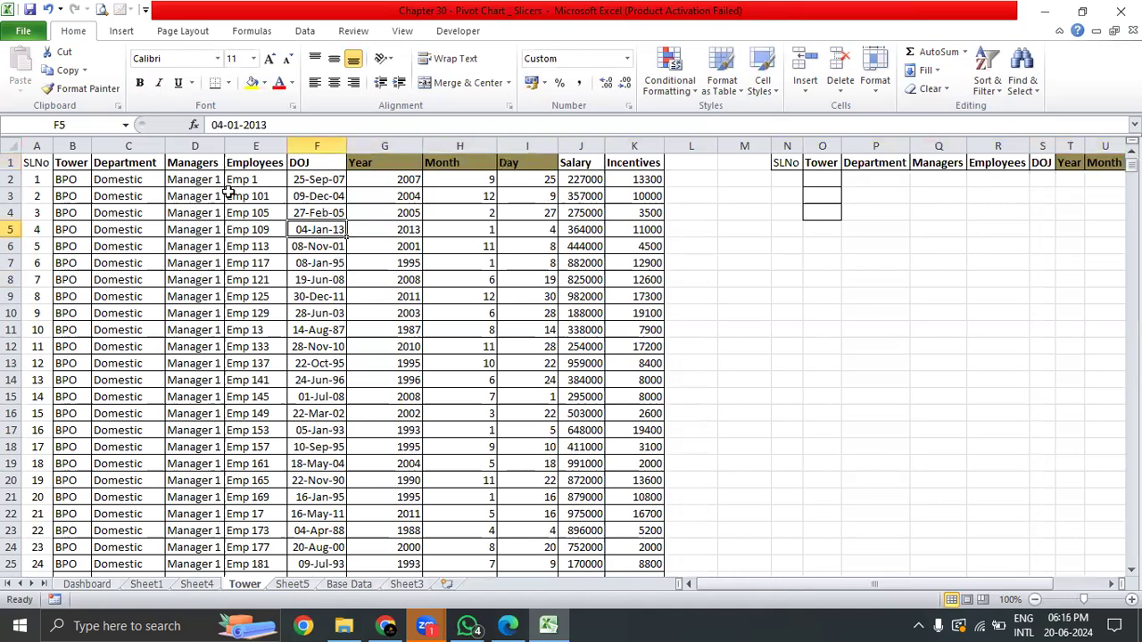
- Make the SLNo heading in A1 of the Tower sheet bold
left_click(27, 165)
left_click(134, 193)
left_click(31, 163)
key("ctrl+b")
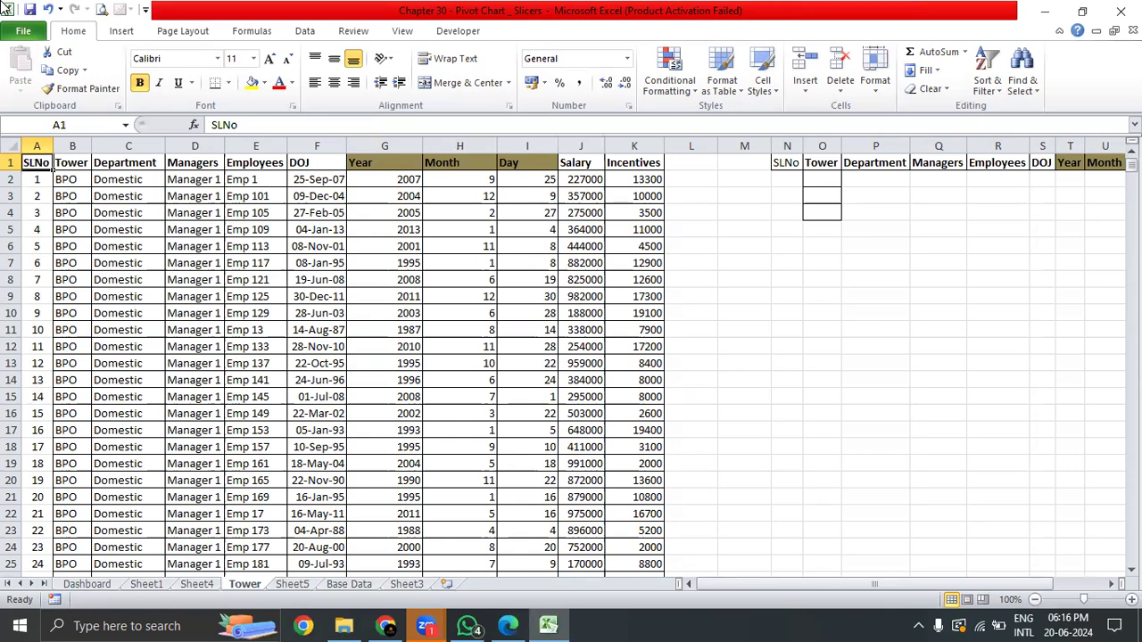
- Create a blank PivotTable on a new sheet from the whole Tower table, A1:K2501
key("ctrl+shift+Down")
key("ctrl+shift+Right")
key("ctrl+Home")
key("ctrl+shift+Down")
key("ctrl+shift+Right")
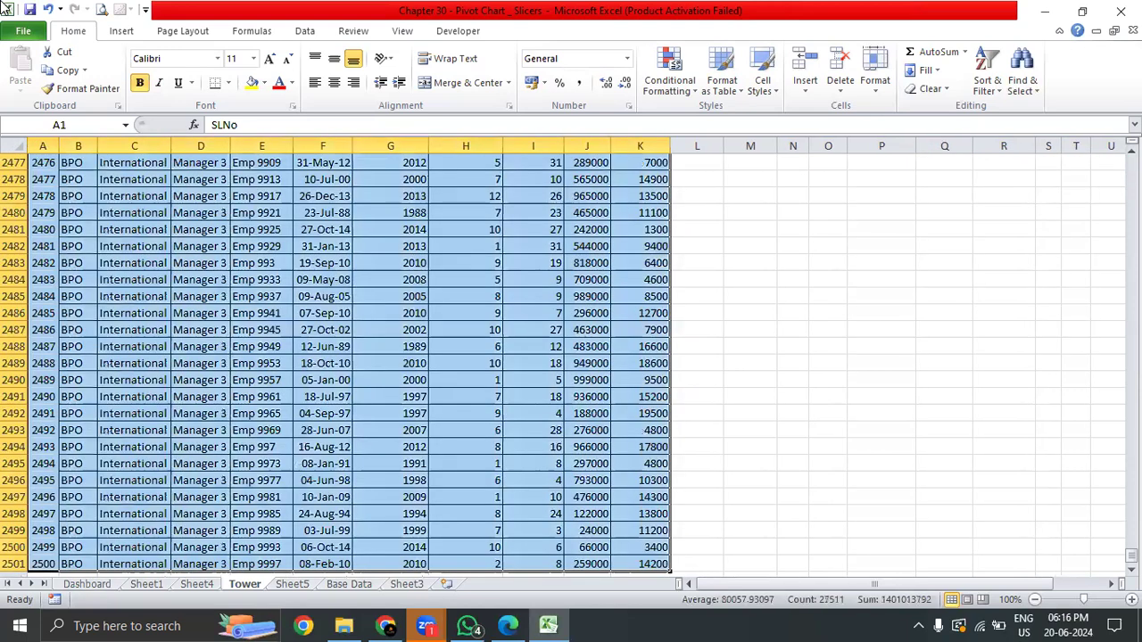
key("alt+d")
key("p")
key("f")
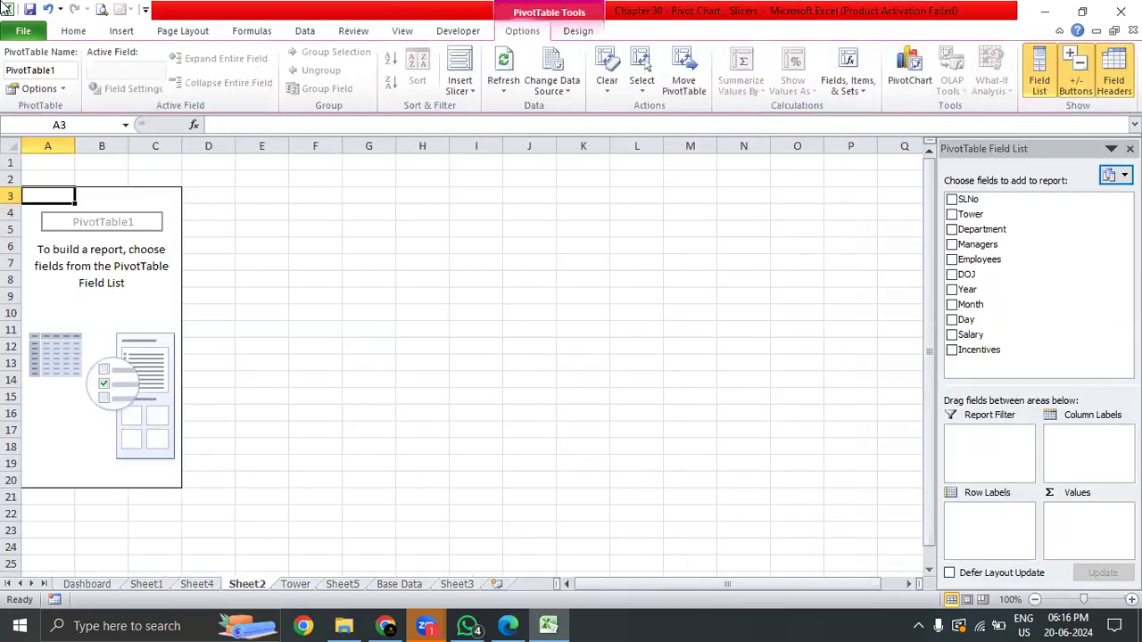
left_click(132, 207)
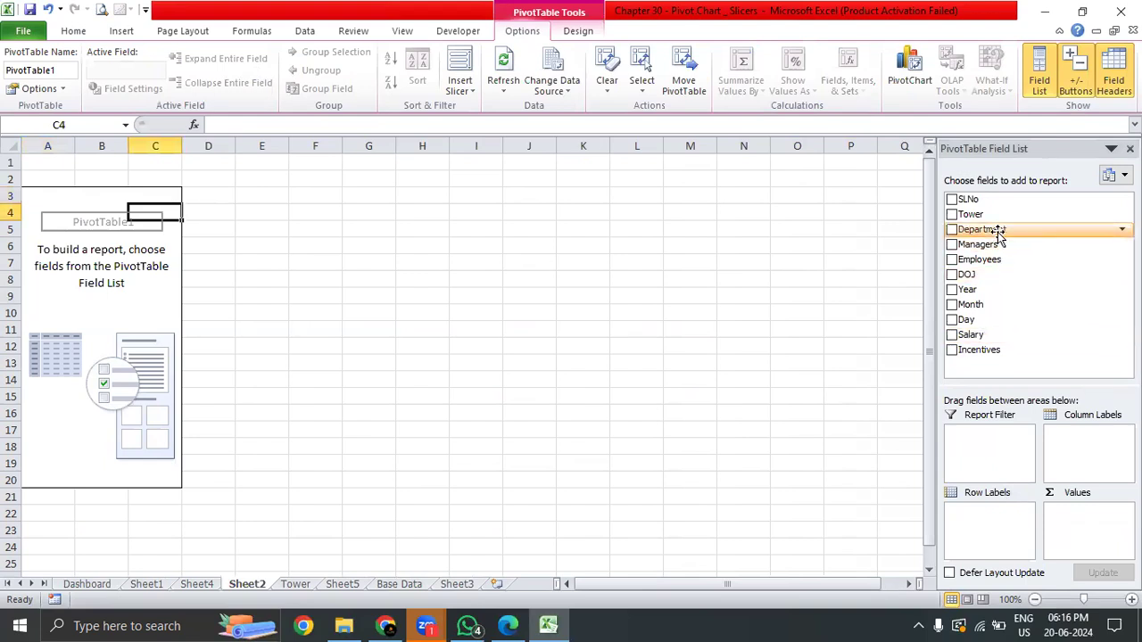
- Return to the Tower sheet and go through its row 1 headings across to Salary and Incentives
left_click(294, 585)
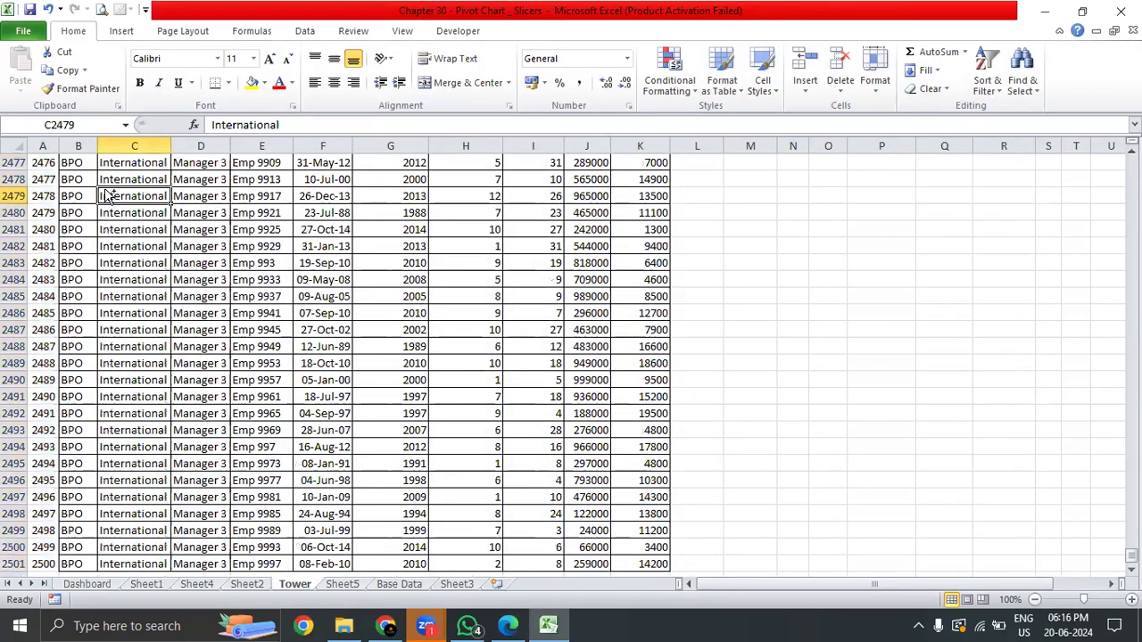
key("ctrl+Up")
key("Right")
key("Right")
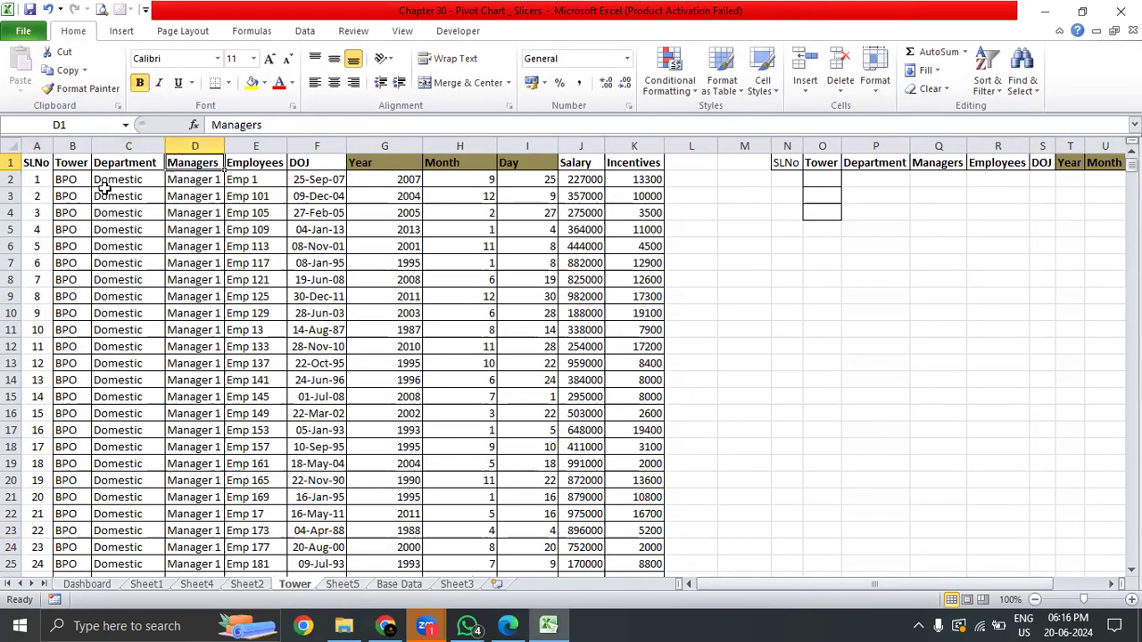
key("Right")
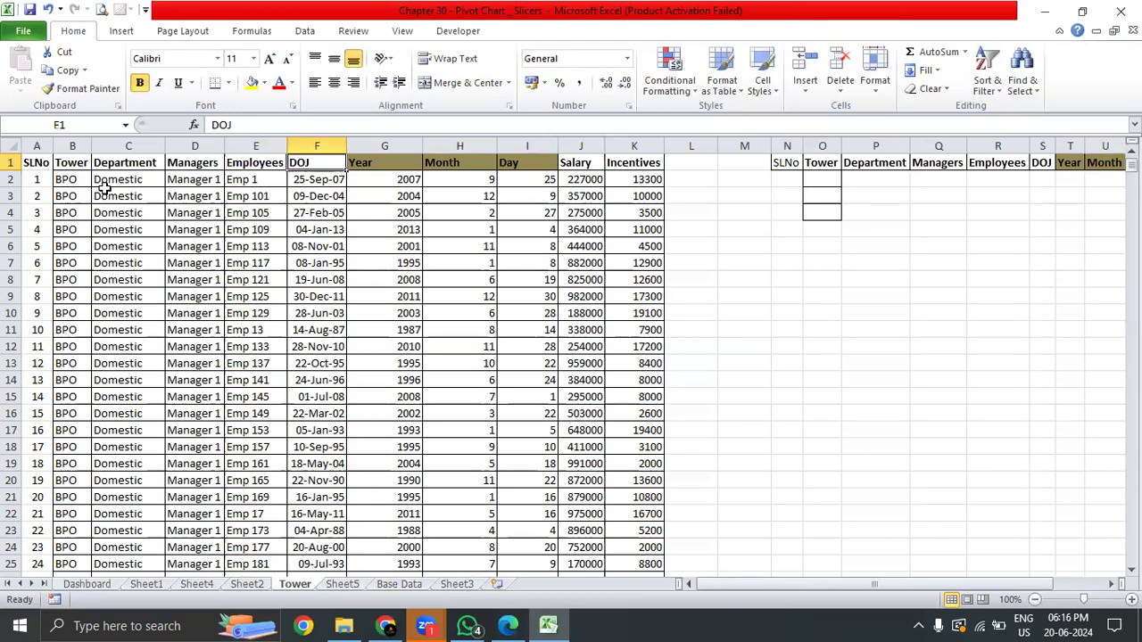
key("Right")
key("Right")
key("Right")
key("Right")
key("Right")
key("Right")
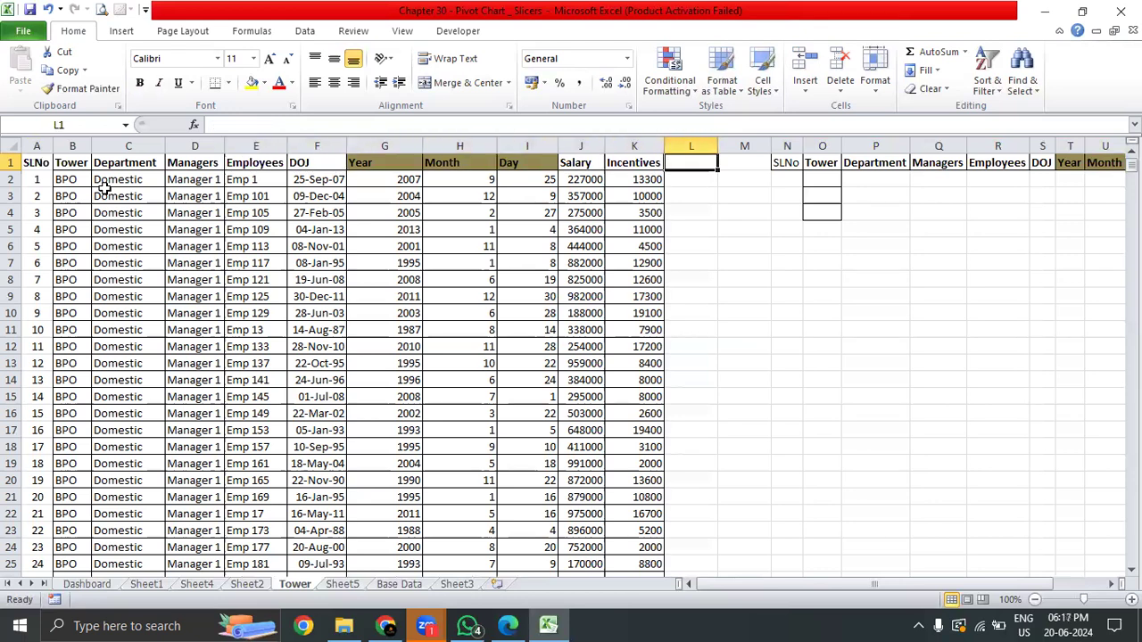
key("Left")
key("Left")
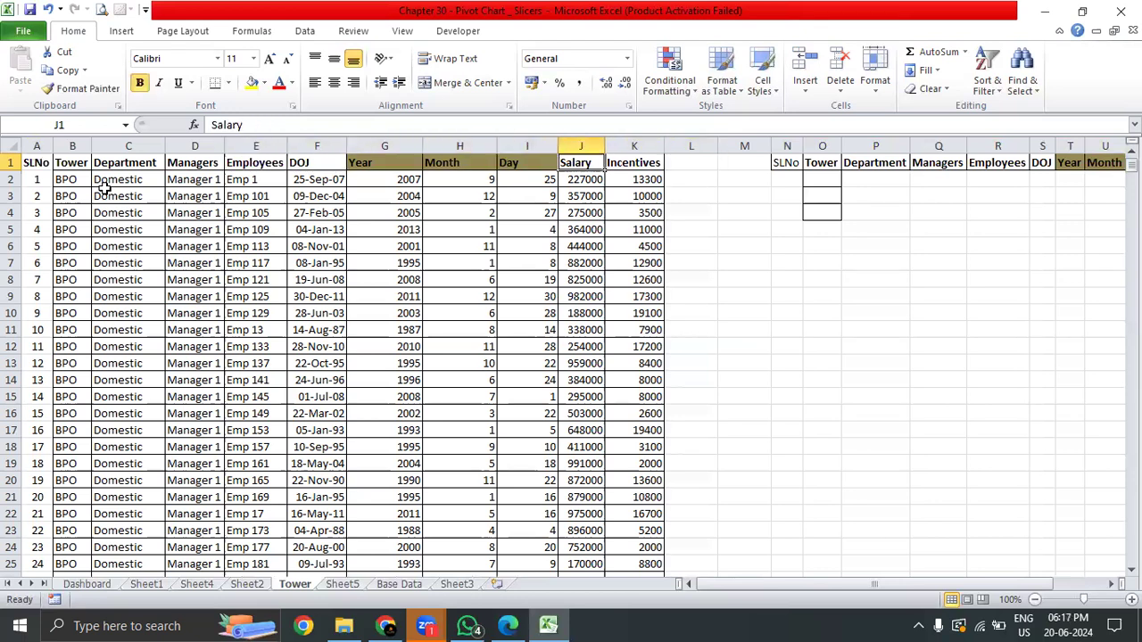
- Highlight the Salary and Incentives columns down to the last data row, and return to the column heading
key("shift+Right")
key("ctrl+shift+Down")
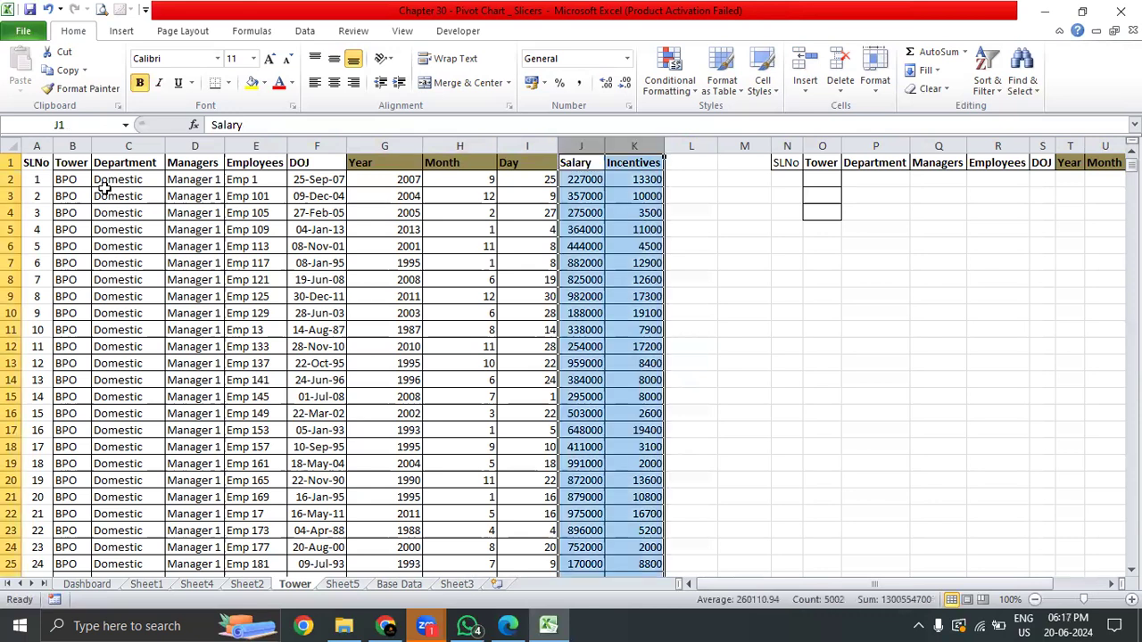
key("Down")
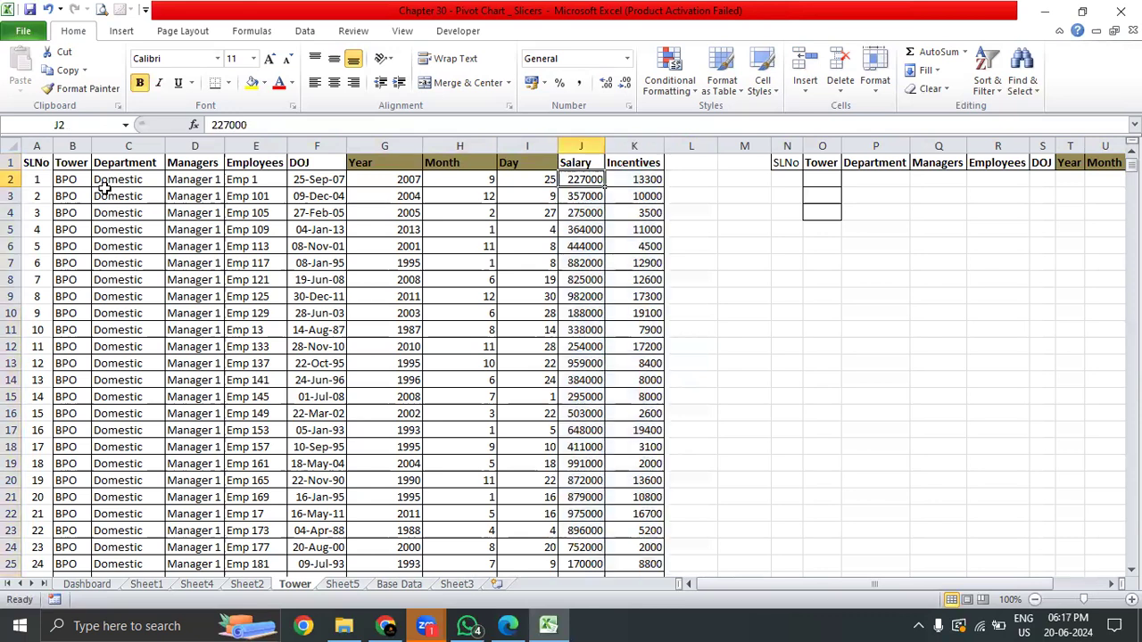
key("shift+Right")
key("ctrl+shift+Down")
key("ctrl+Up")
key("Down")
key("Up")
- Hide the gridlines on the Tower sheet
key("alt+w")
key("v")
key("g")
- Apply all borders to the SLNo column from A2 down to the last data row
key("Down")
key("Left")
key("Left")
key("Left")
key("Left")
key("Left")
key("Left")
key("Left")
key("Left")
key("Left")
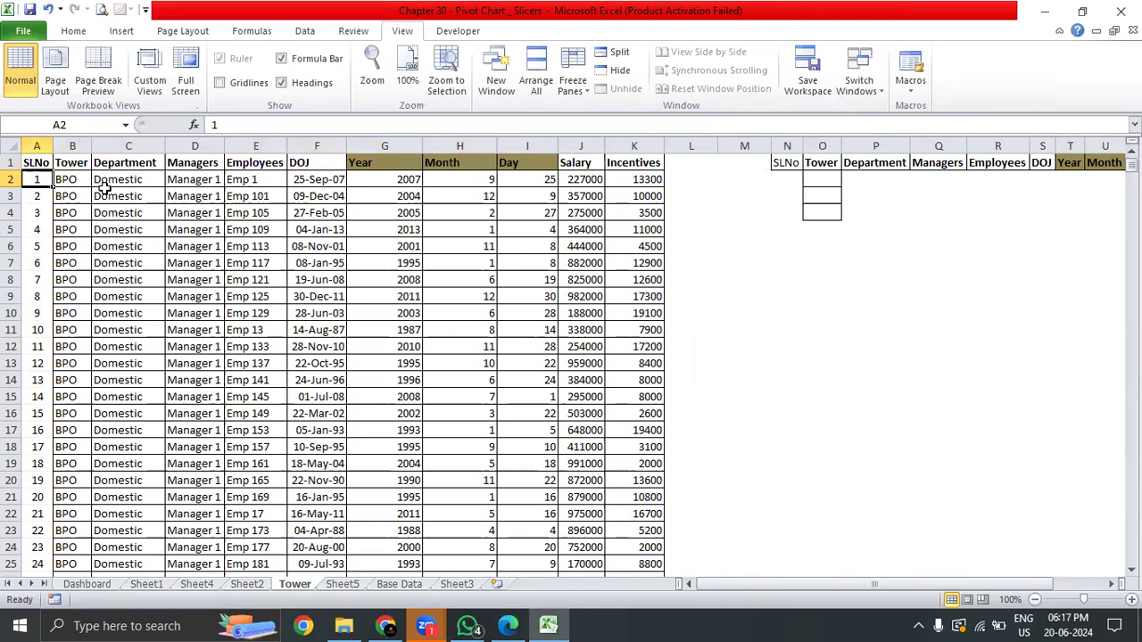
key("ctrl+shift+Down")
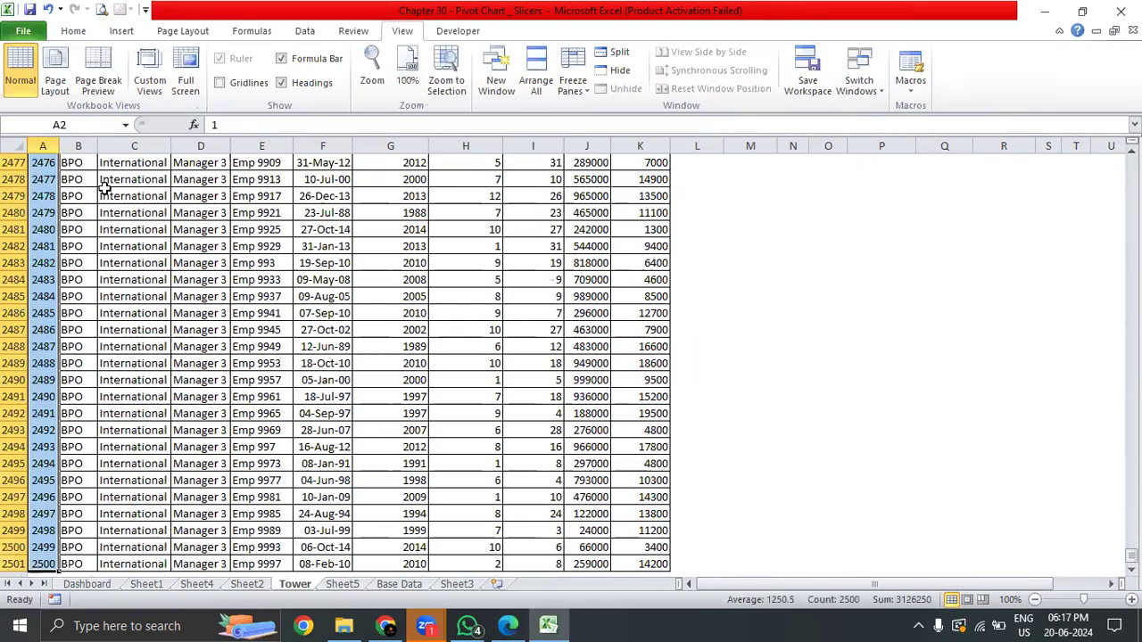
key("alt+h")
key("b")
key("a")
key("ctrl+BackSpace")
- Turn on filters for the Tower table's heading row
key("Up")
key("Right")
key("Right")
key("Down")
key("Right")
key("Right")
key("Up")
key("alt+d")
key("f")
key("f")
- Sort the table by Employees from A to Z and check down to its last row
key("alt+Down")
key("s")
key("Down")
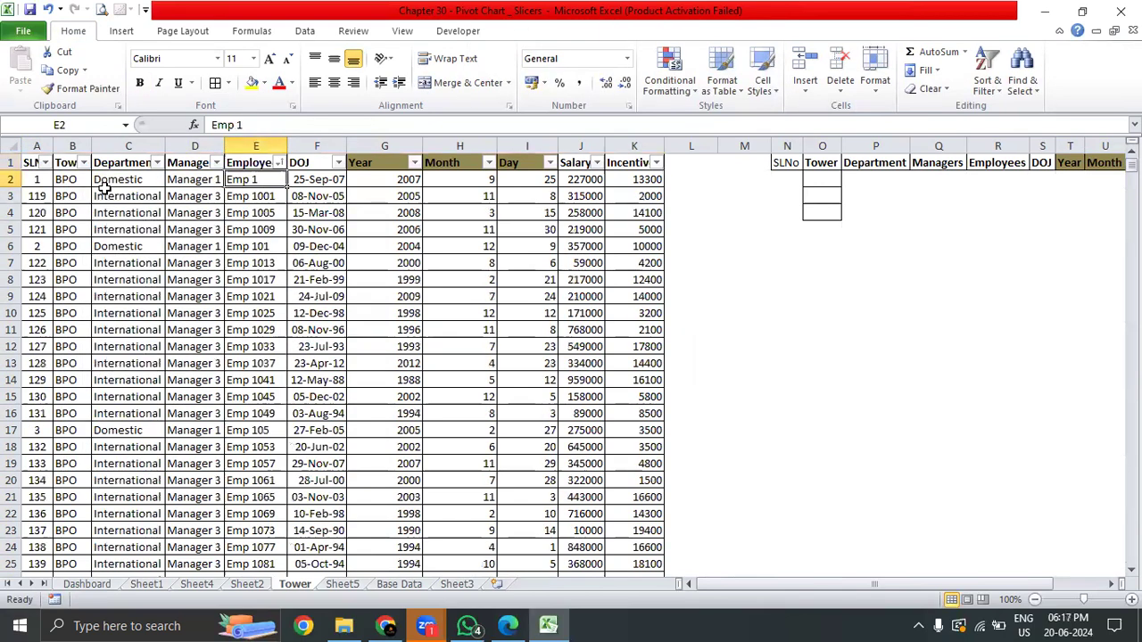
key("ctrl+Down")
key("Down")
key("ctrl+Up")
key("ctrl+Up")
- Sort the Tower table by SLNo from smallest to largest
key("Right")
key("Right")
key("Right")
key("Left")
key("Left")
key("Left")
key("Left")
key("Left")
key("Left")
key("Left")
key("alt+Down")
key("s")
- Select the whole Tower table from the SLNo heading to the last Incentives row and centre its contents horizontally
key("Down")
key("Right")
key("Right")
key("Right")
key("Right")
key("Right")
key("Up")
key("ctrl+Left")
key("ctrl+shift+Right")
key("ctrl+shift+Down")
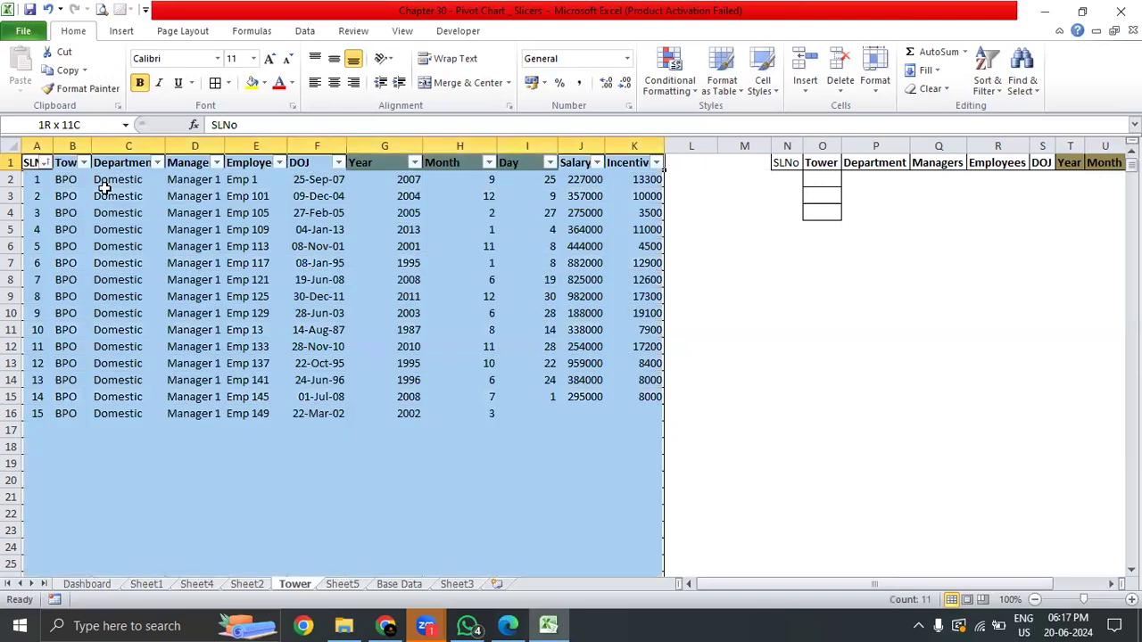
key("ctrl+BackSpace")
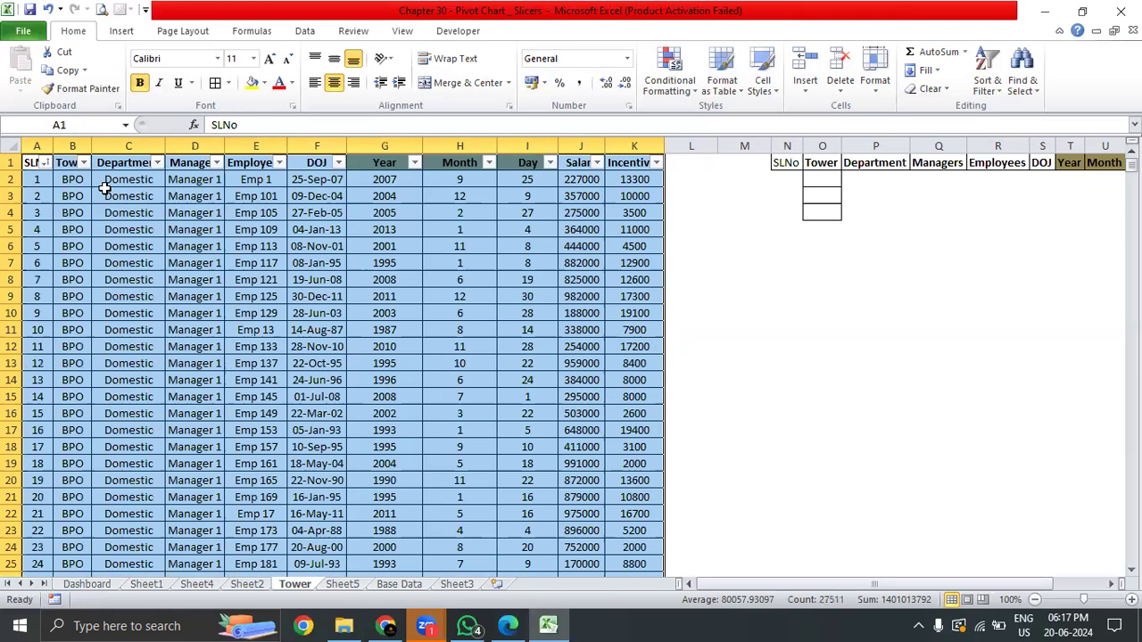
left_click(106, 194)
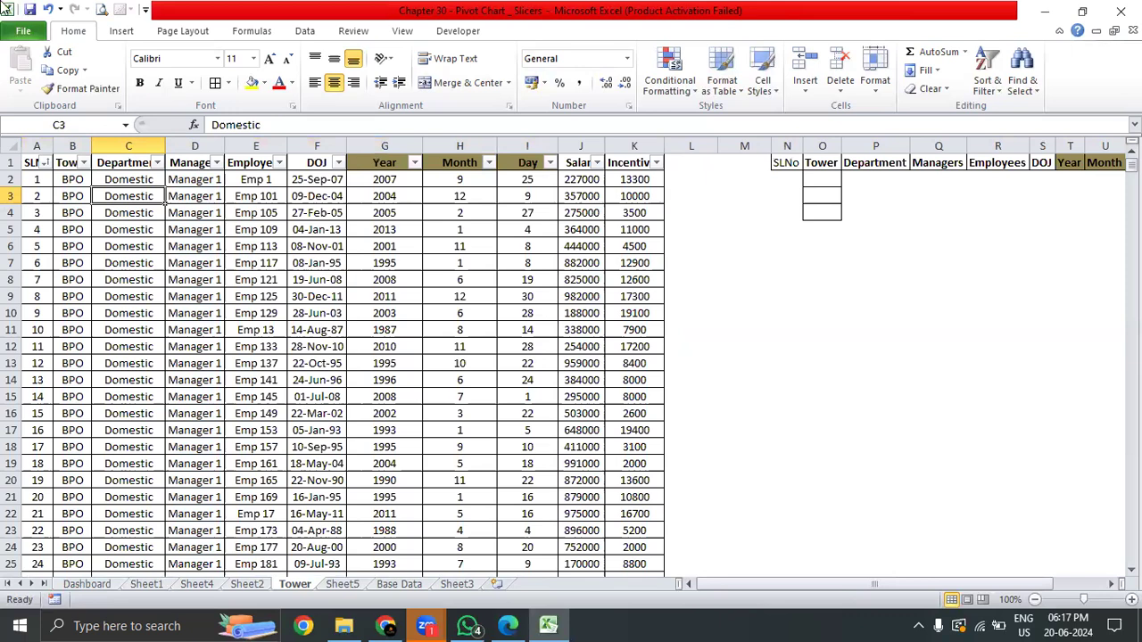
- Examine the entries in the first rows of the Department and Managers columns
left_click(180, 214)
left_click(198, 164)
left_click(203, 209)
left_click(203, 176)
left_click(100, 180)
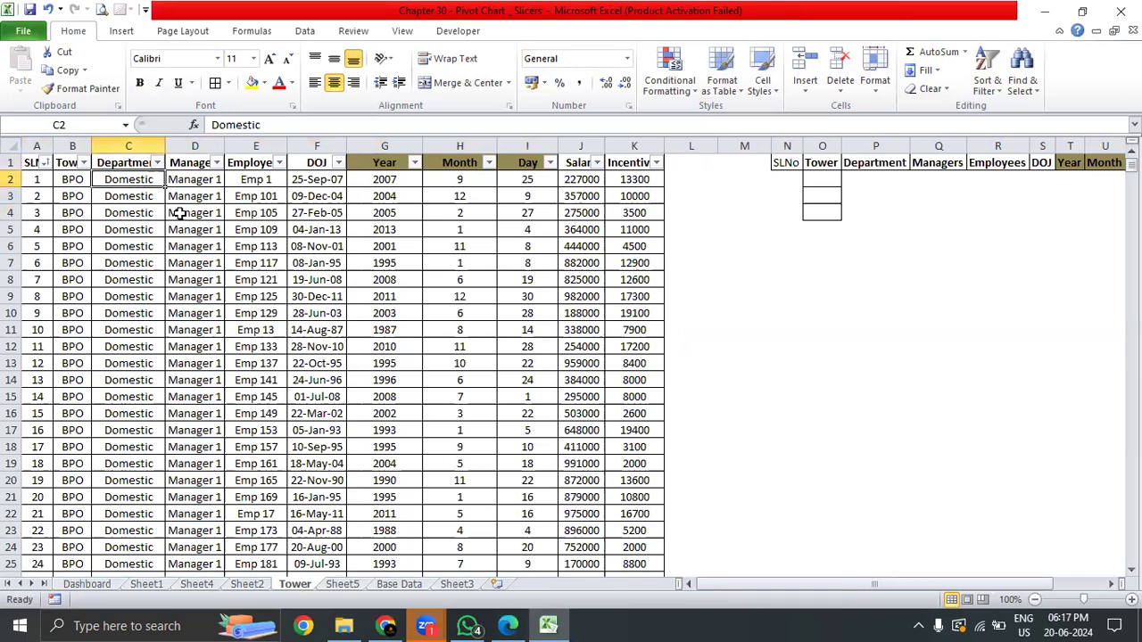
left_click(127, 198)
left_click(183, 179)
left_click(214, 195)
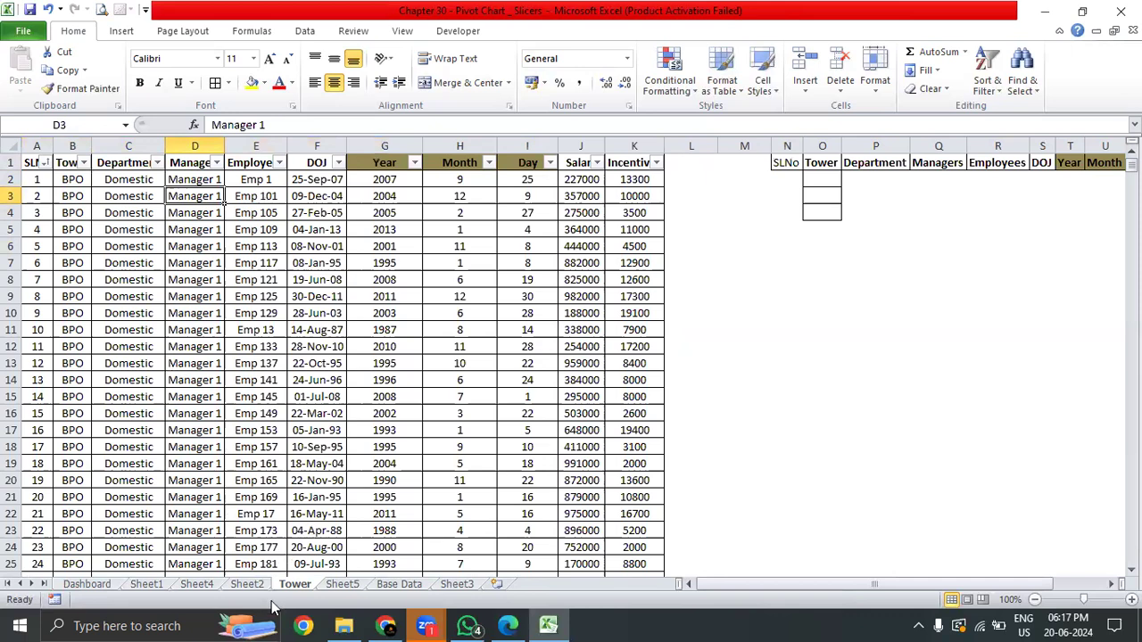
- On Sheet2, place Managers in the row labels and Department in the column labels of the blank PivotTable
left_click(247, 584)
left_click(115, 280)
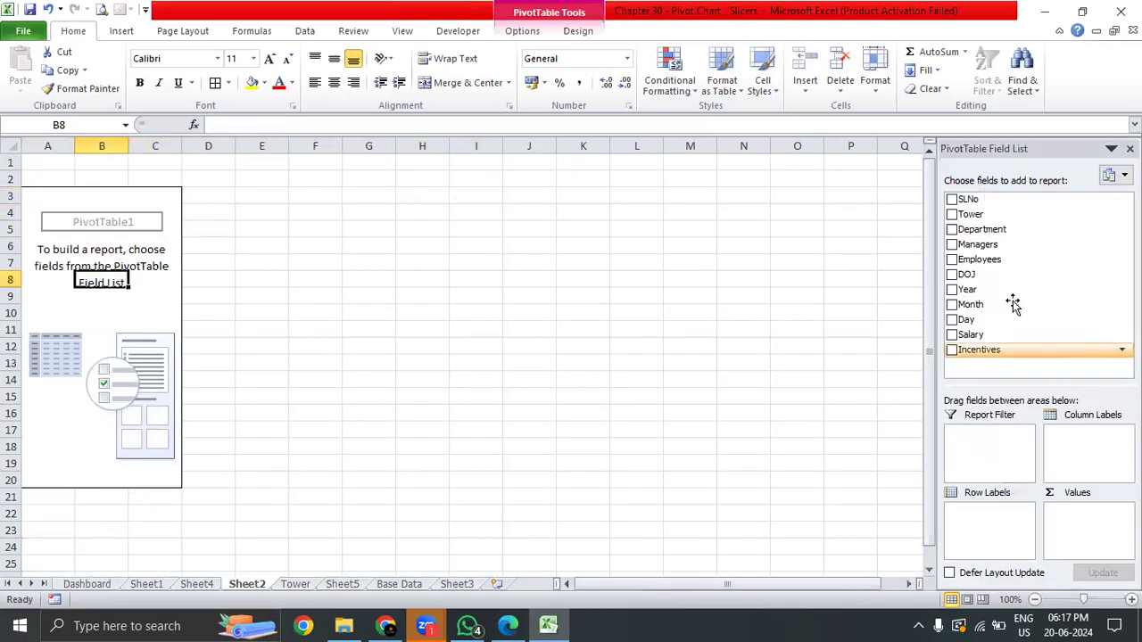
left_click_drag(1008, 245, 1015, 544)
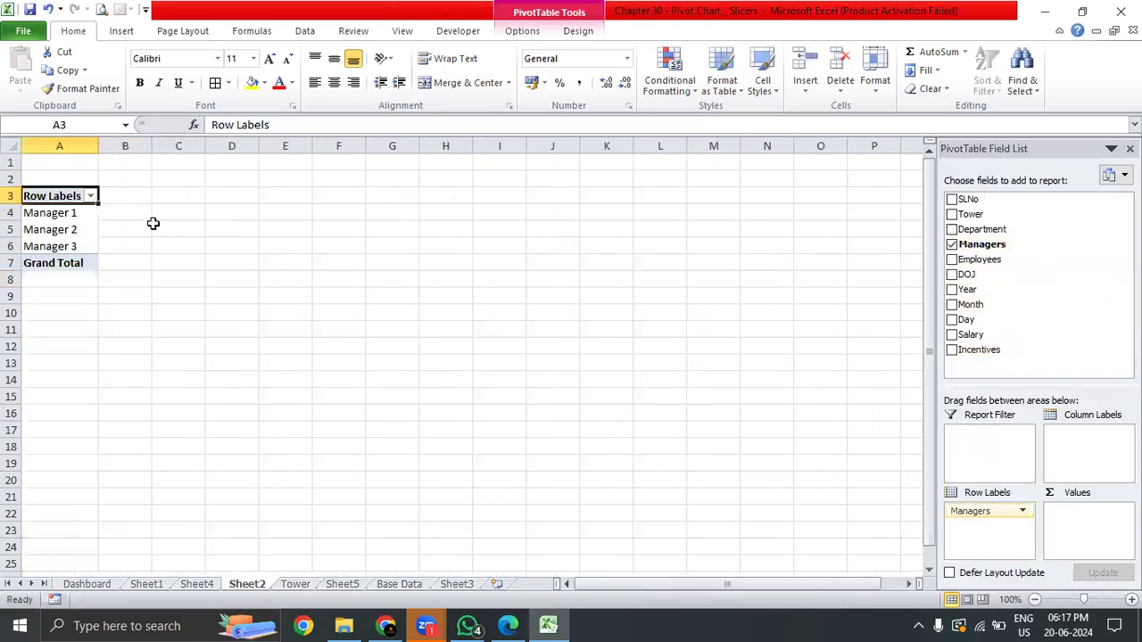
left_click_drag(82, 214, 79, 246)
left_click_drag(979, 229, 1079, 455)
- Apply all borders to the PivotTable cells A4:D8 and centre their contents horizontally
left_click_drag(141, 216, 55, 216)
left_click(215, 83)
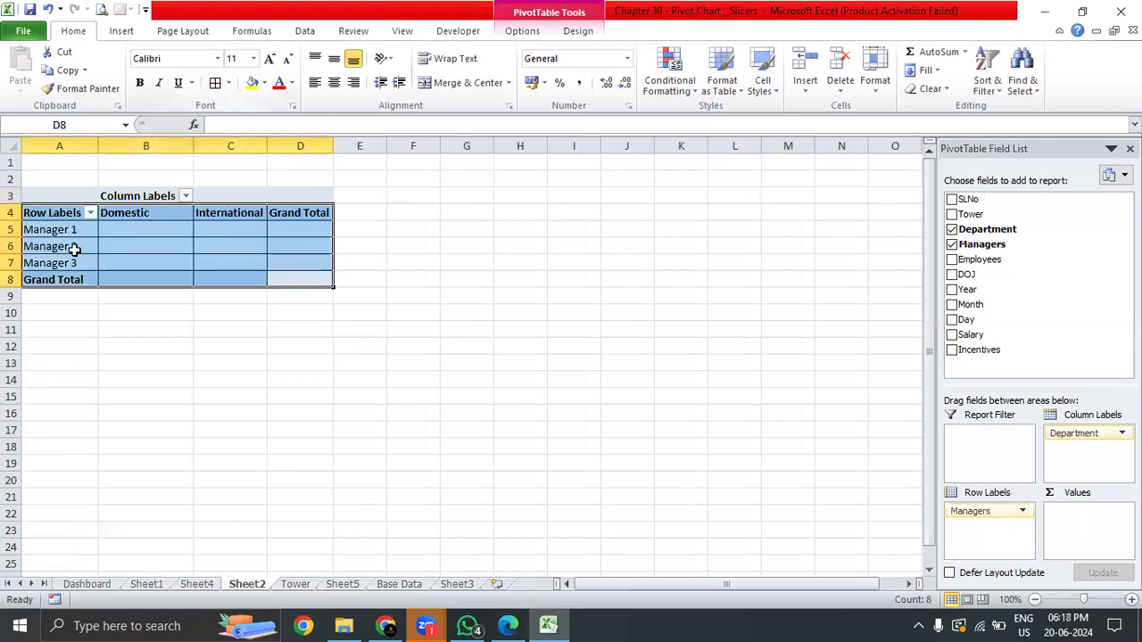
left_click(334, 82)
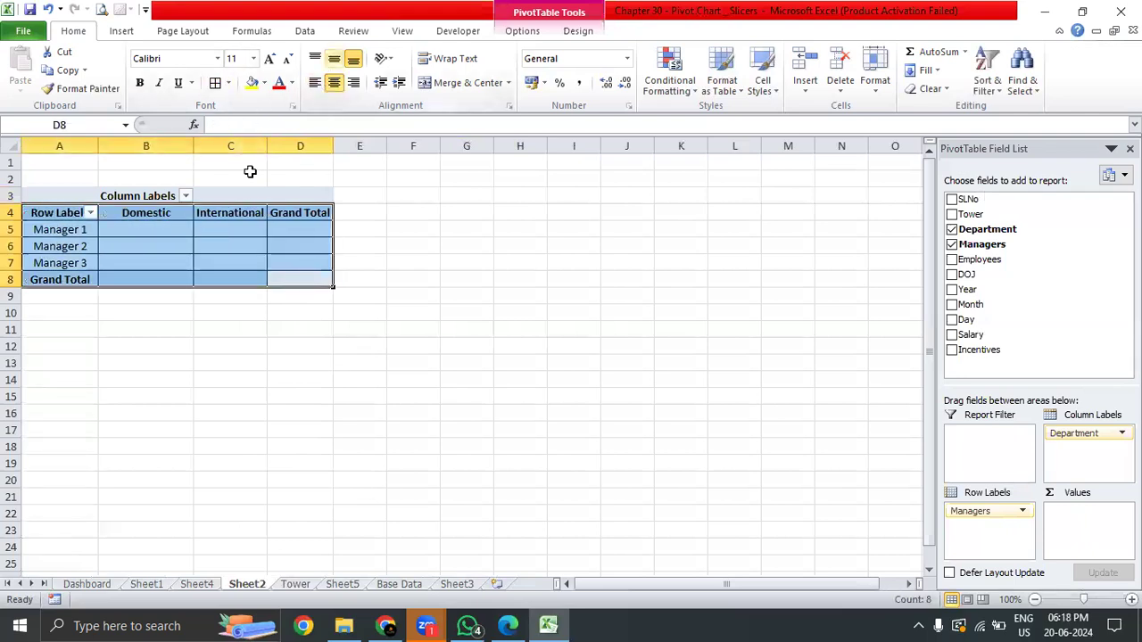
left_click(177, 231)
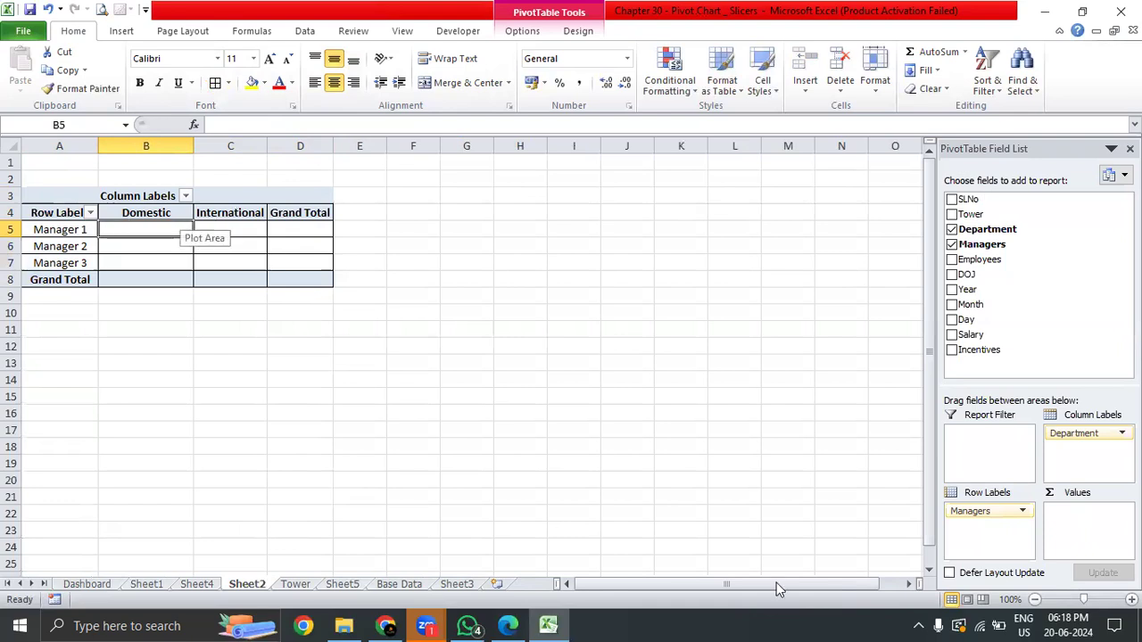
- Add Employees to the PivotTable's values as a count and select A4:D8
left_click_drag(981, 260, 1091, 530)
left_click_drag(338, 279, 77, 213)
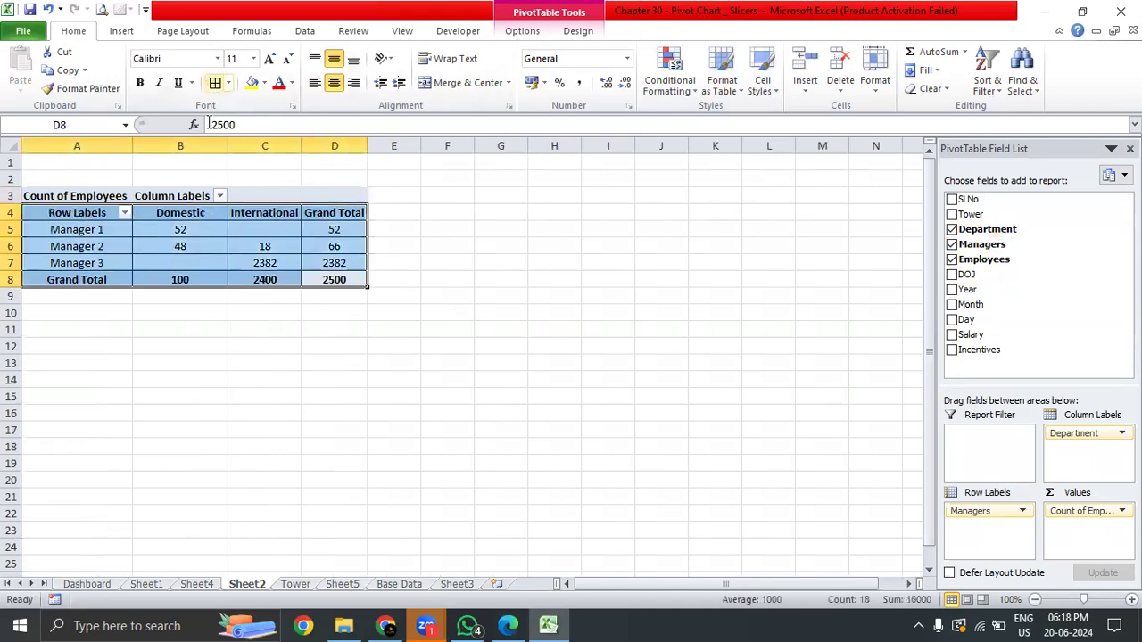
- Replace the Row Labels heading in A4 with "Manager names"
left_click(93, 210)
double_click(102, 213)
left_click_drag(107, 212, 41, 214)
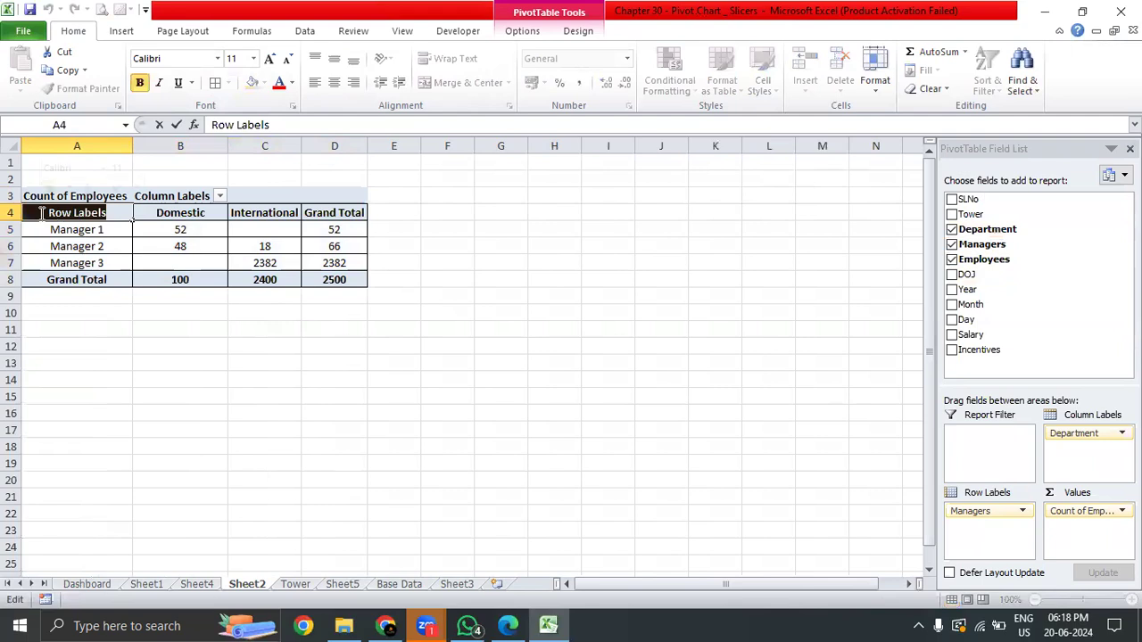
key("BackSpace")
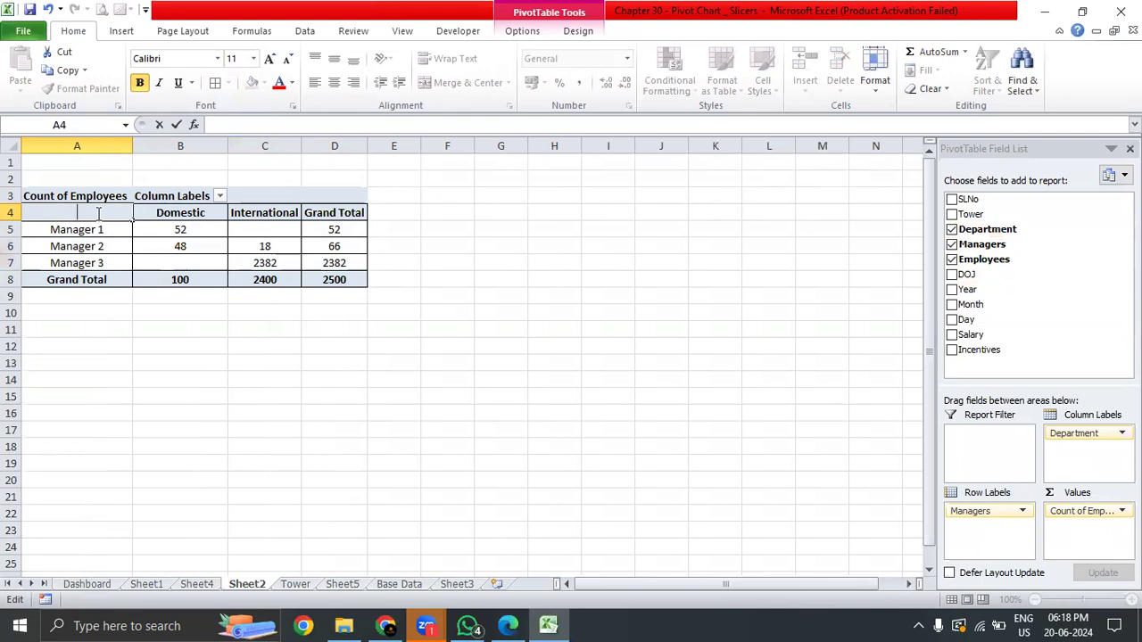
type("nager")
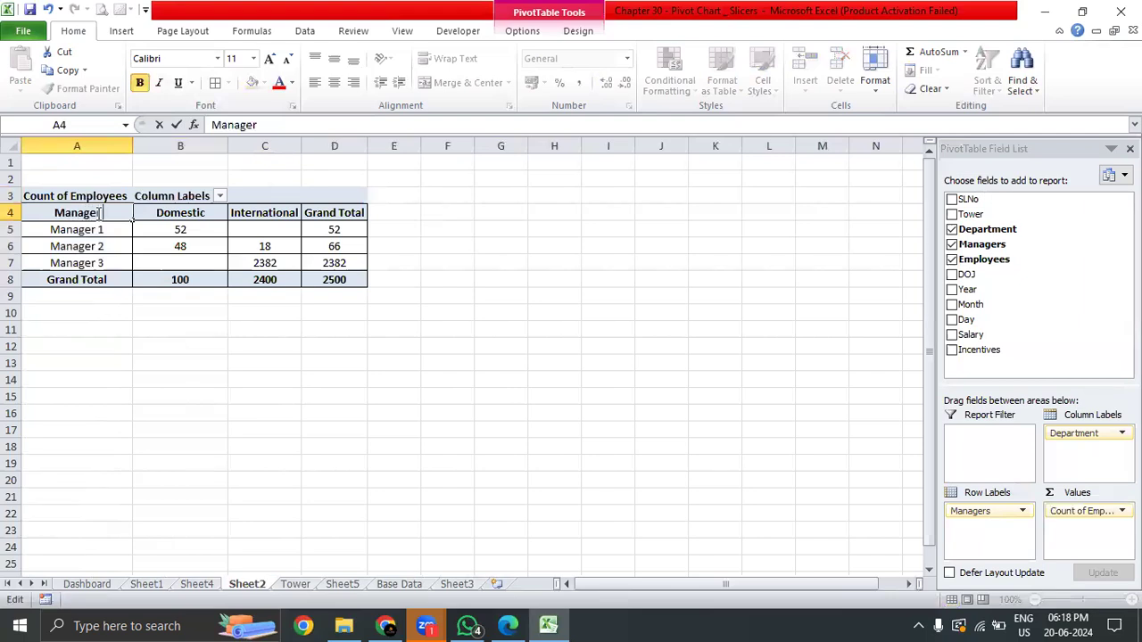
type(" names")
key("Return")
- Try to capitalise the second word of the A4 heading so it reads "Manager Names"
double_click(92, 212)
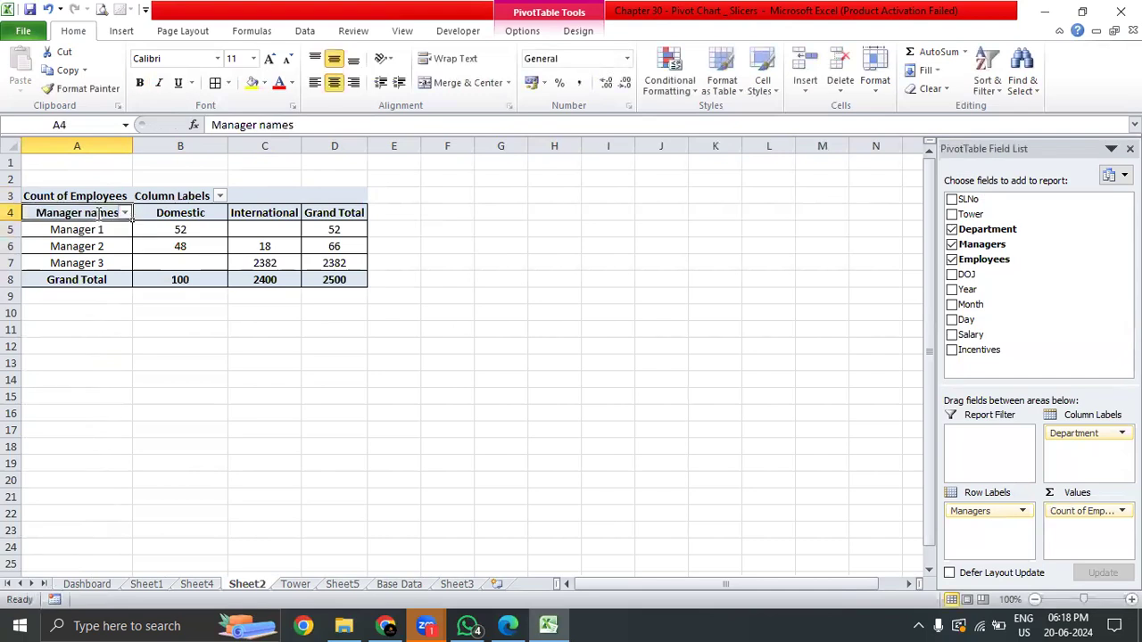
key("BackSpace")
type("N")
left_click(132, 484)
left_click(410, 328)
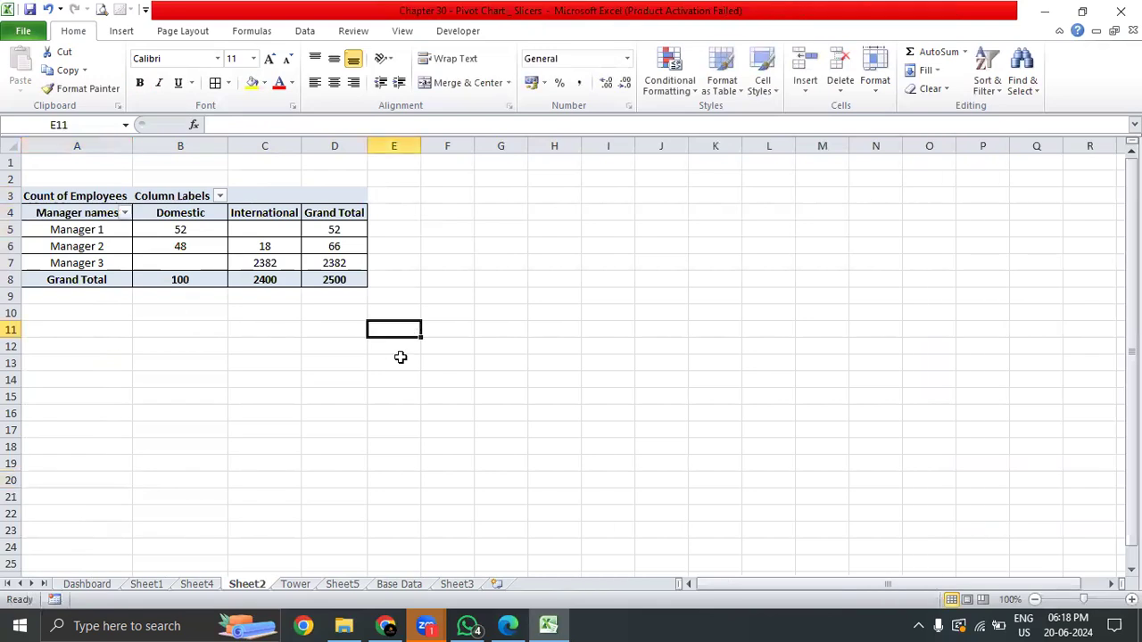
left_click(110, 269)
left_click(68, 208)
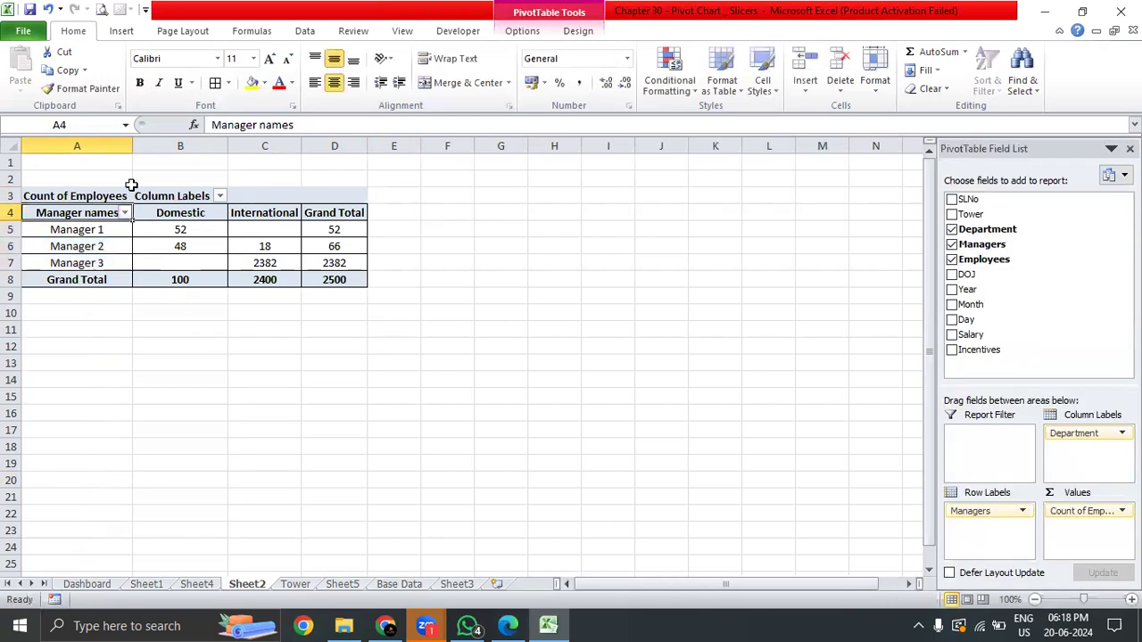
left_click(266, 126)
key("BackSpace")
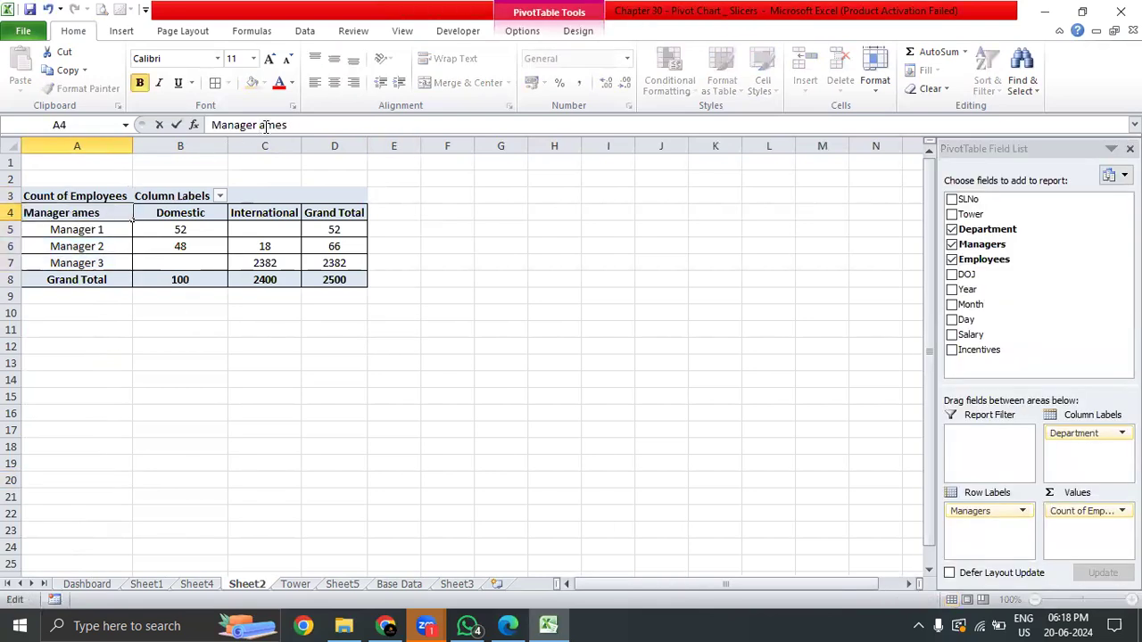
type("N")
left_click(216, 354)
- Copy the whole PivotTable A3:D8 and paste it on the same sheet starting at A12
left_click_drag(344, 279, 45, 212)
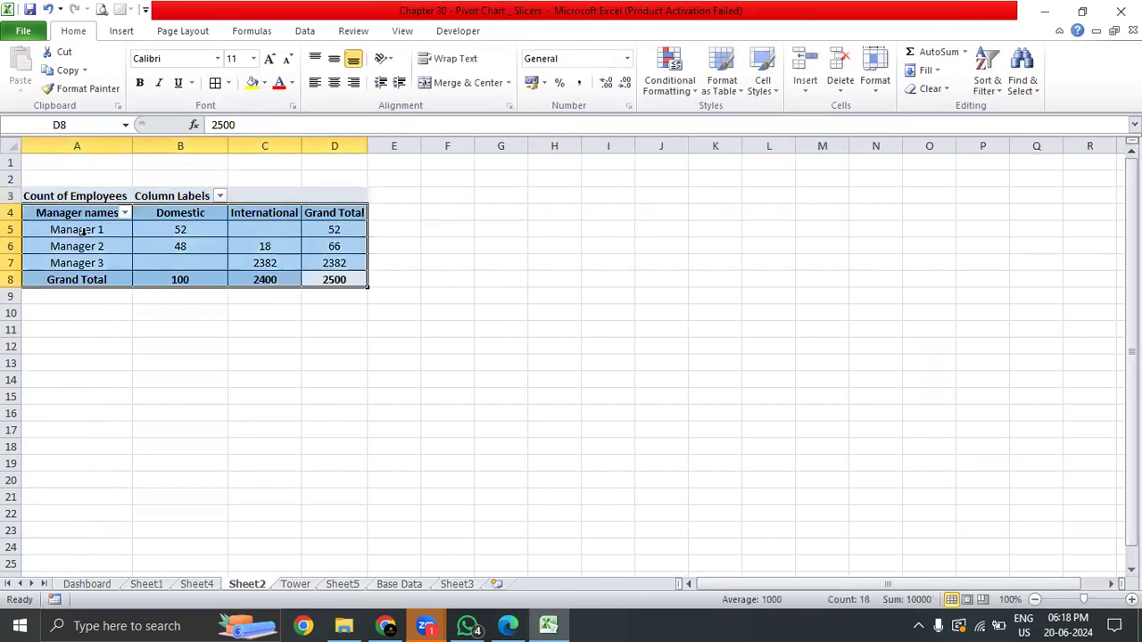
left_click(237, 331)
left_click_drag(75, 214, 334, 279)
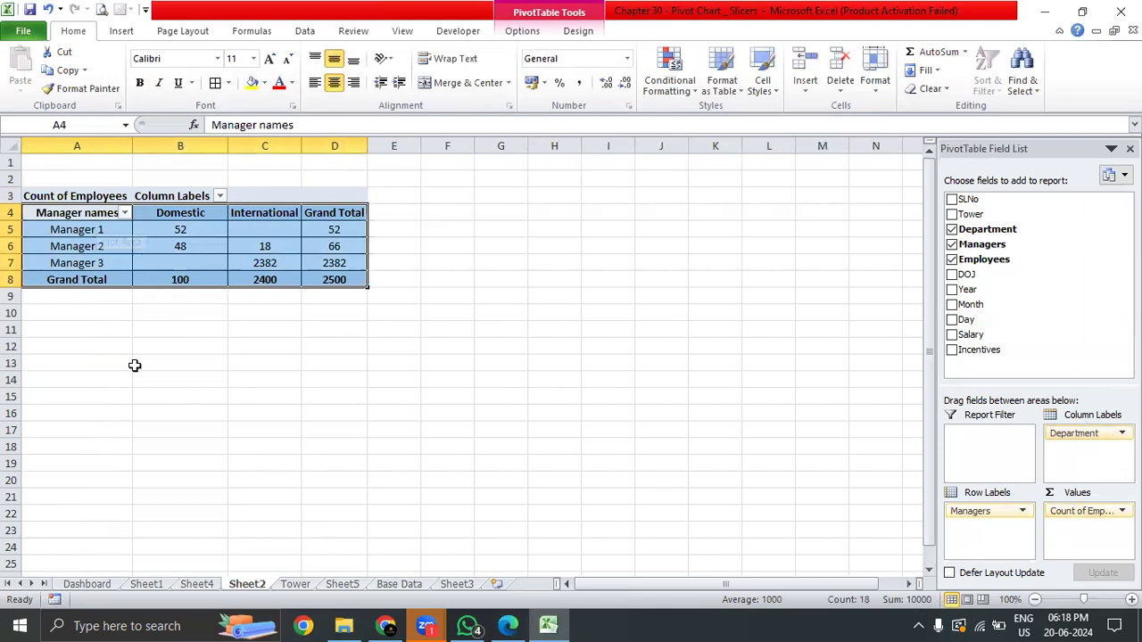
left_click_drag(60, 195, 357, 291)
right_click(357, 291)
left_click(395, 295)
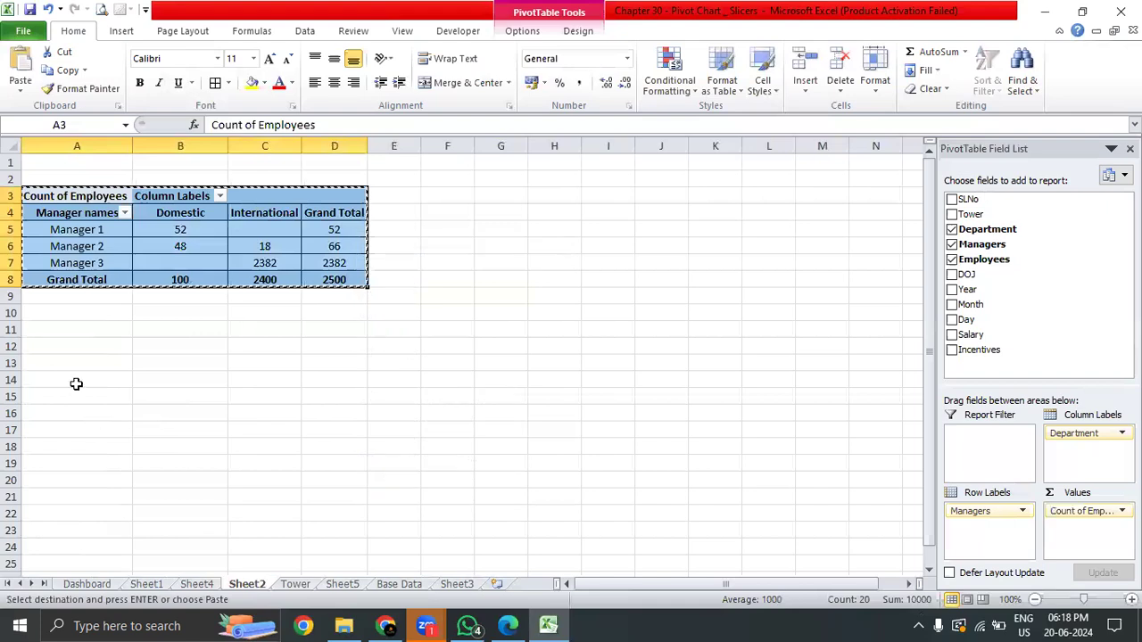
left_click(73, 346)
right_click(73, 346)
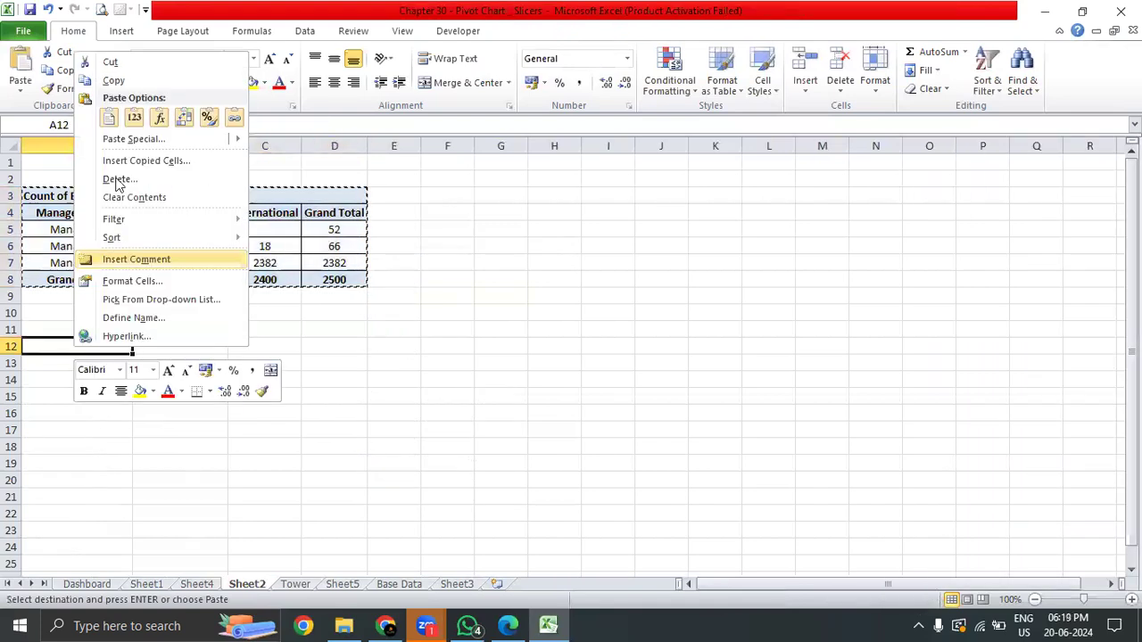
left_click(109, 118)
- In the lower PivotTable, replace Employees in the values with the sum of Salary, and highlight both tables for comparison
left_click(264, 414)
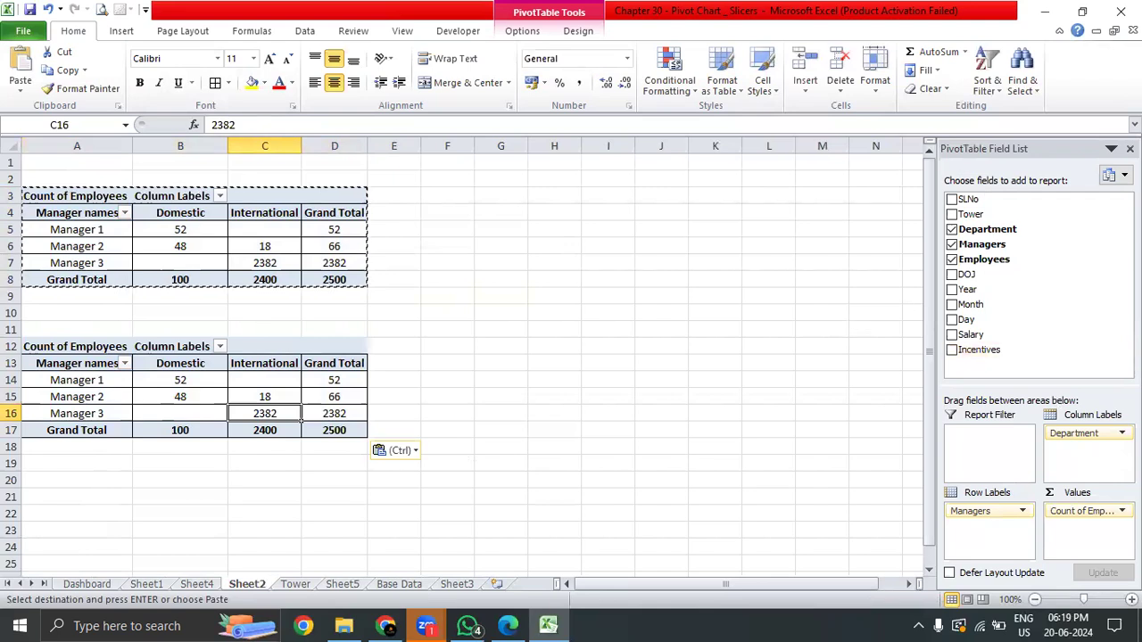
mouse_move(1083, 510)
left_mouse_down()
mouse_move(1045, 346)
mouse_move(1011, 341)
mouse_move(1097, 535)
mouse_move(1090, 528)
left_mouse_up()
left_click_drag(352, 431, 36, 365)
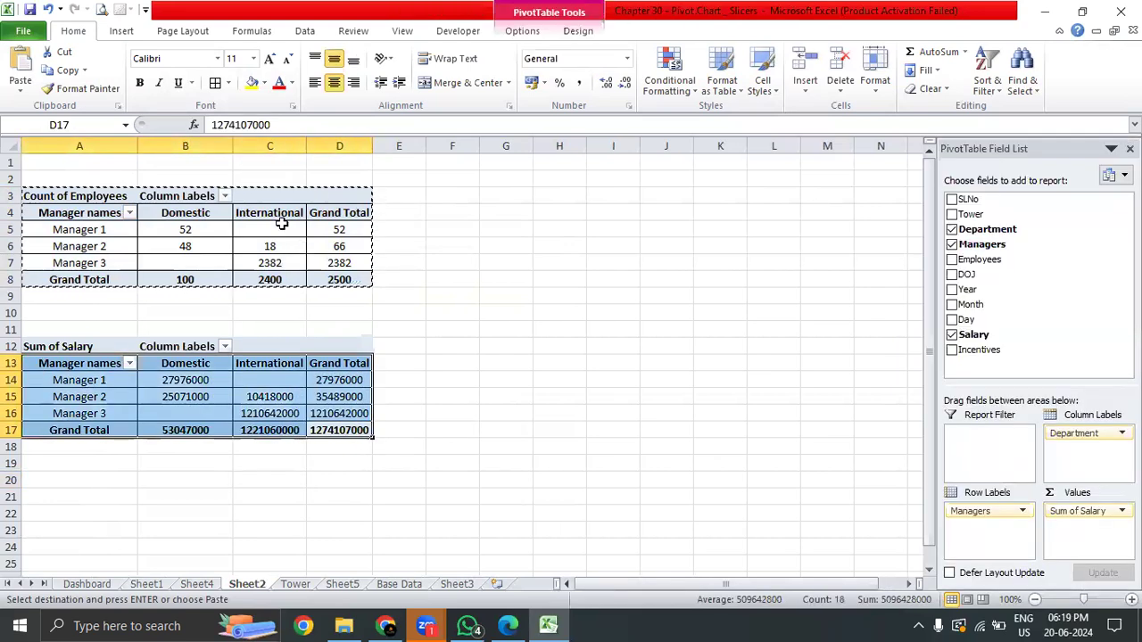
left_click_drag(332, 430, 31, 363)
left_click_drag(339, 279, 36, 209)
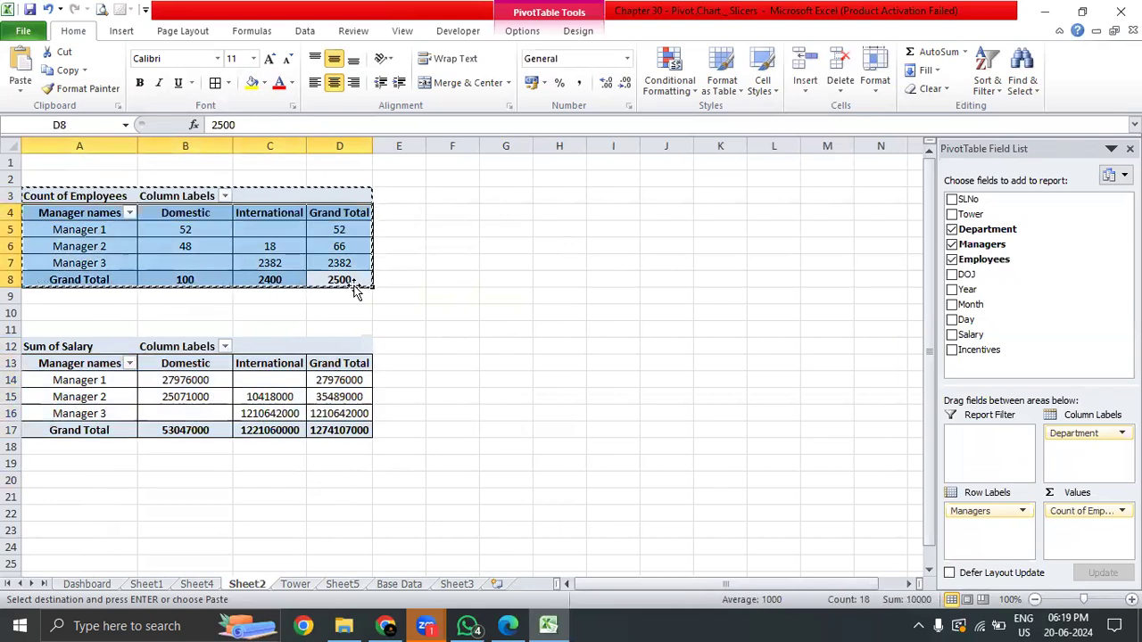
left_click_drag(353, 280, 36, 212)
- Hide the gridlines on Sheet2
left_click(496, 280)
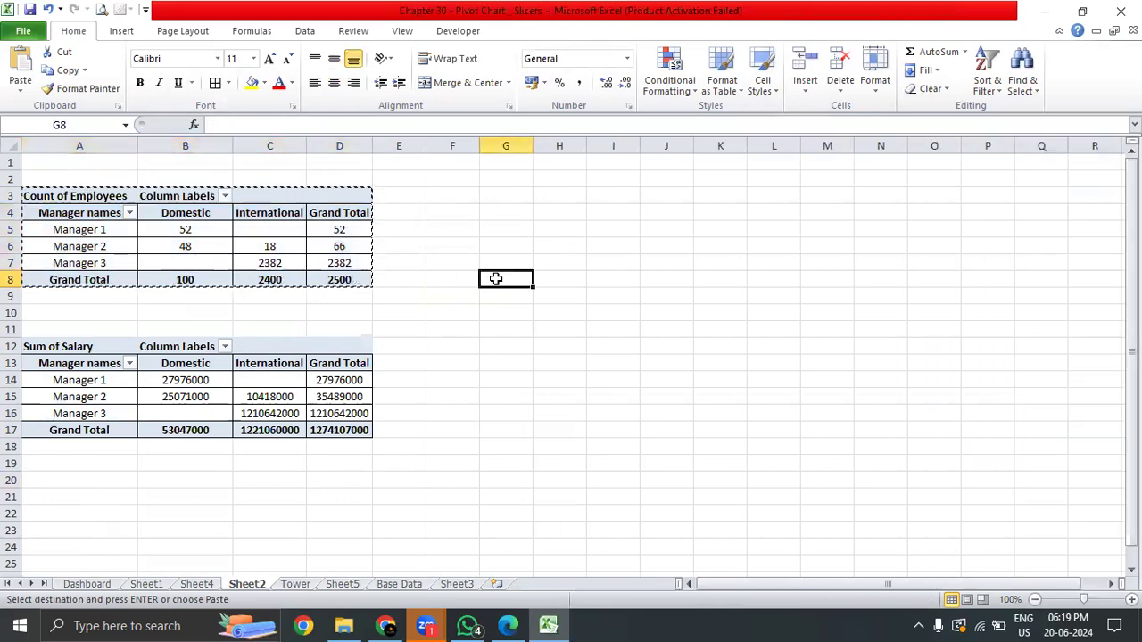
key("alt+w")
key("v")
key("g")
- Put a thick box border around the Sum of Salary PivotTable, A13:D17, and another around its Grand Total row
left_click_drag(341, 433, 80, 366)
left_click(82, 32)
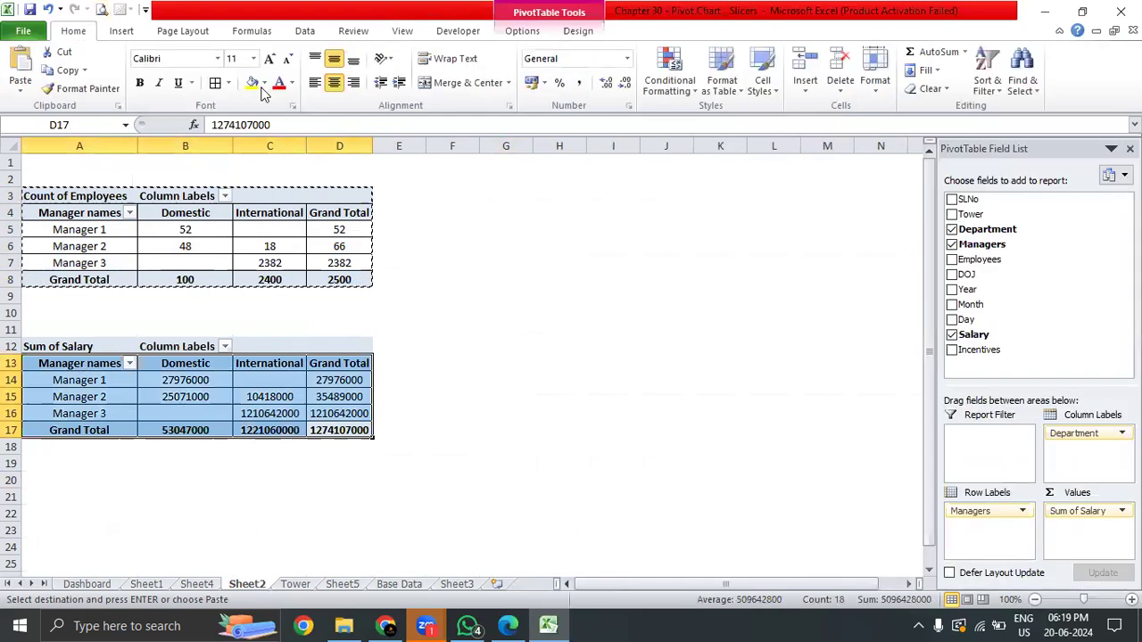
left_click(228, 82)
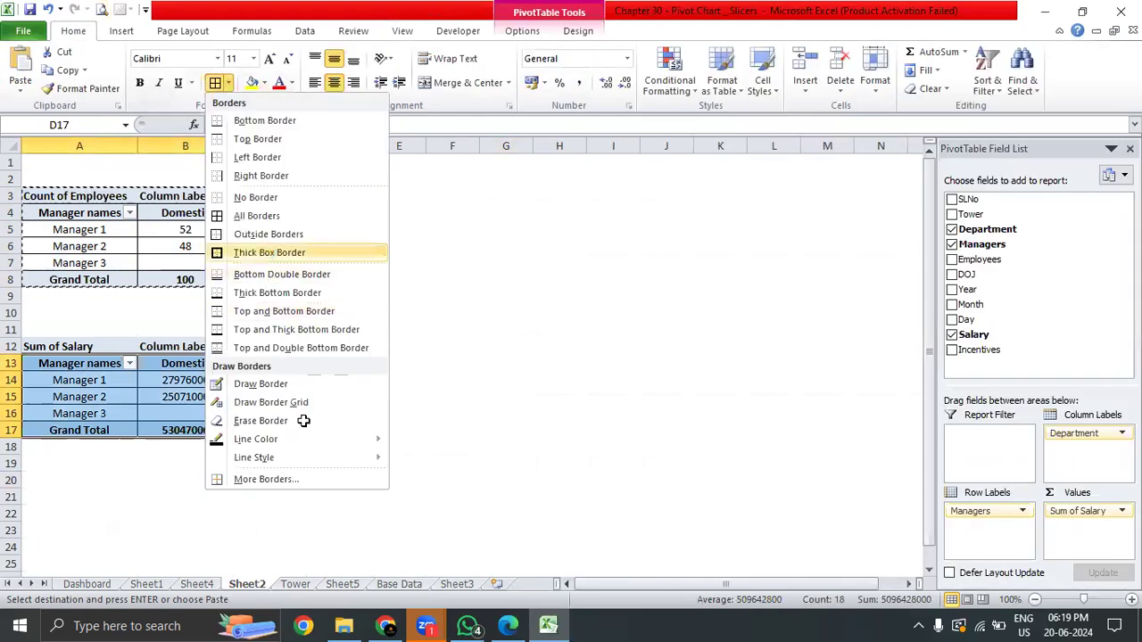
left_click(268, 254)
key("Down")
left_click_drag(354, 430, 15, 433)
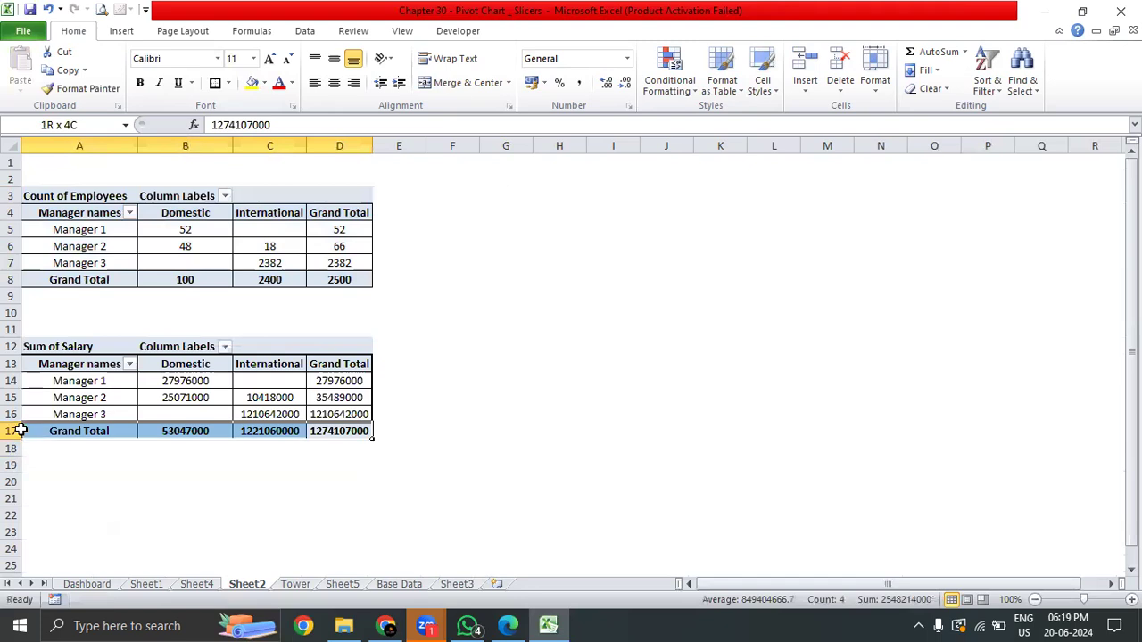
left_click(214, 85)
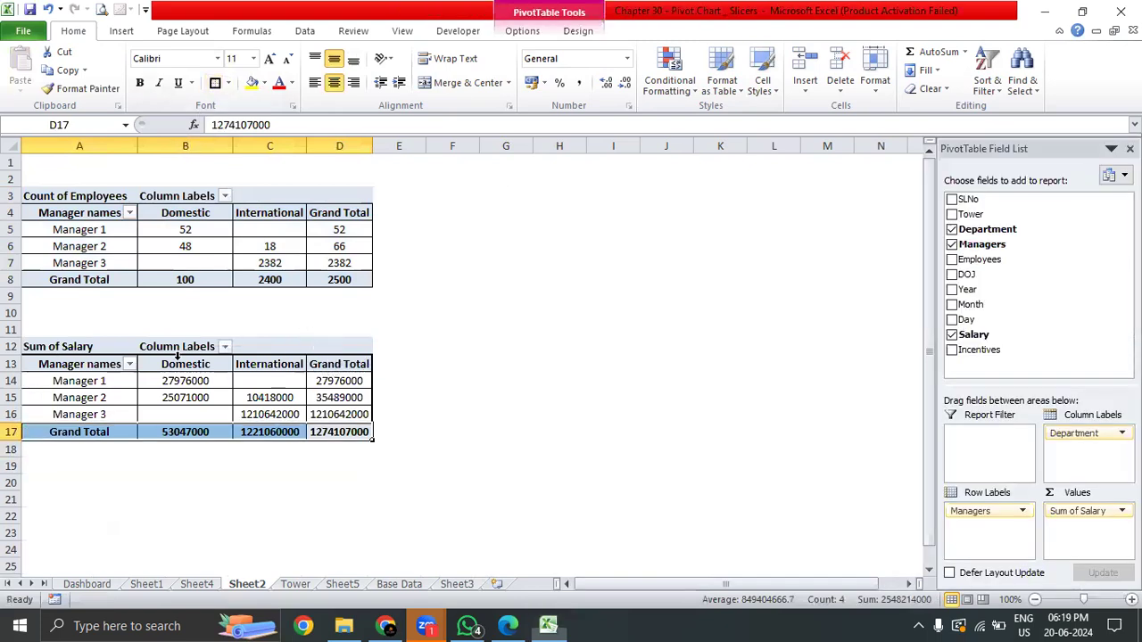
- Add thick box borders around the lower PivotTable's heading row 13 and cells A12:B12, and centre A12:B12 horizontally and vertically
left_click_drag(341, 363, 198, 346)
left_click(215, 82)
left_click(526, 357)
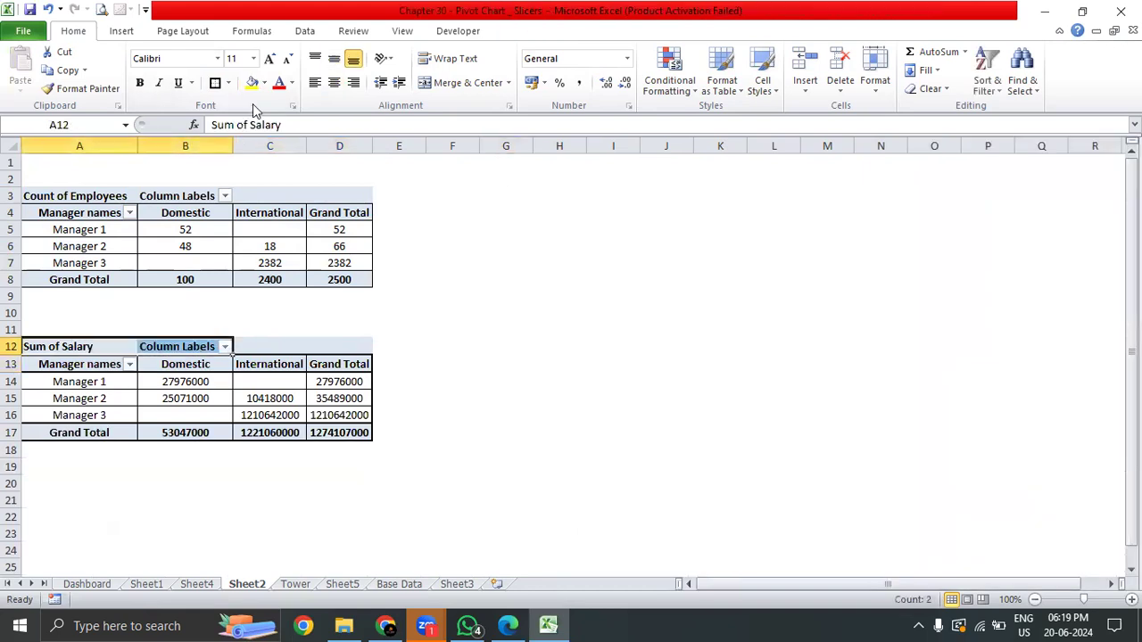
left_click(333, 82)
left_click(334, 58)
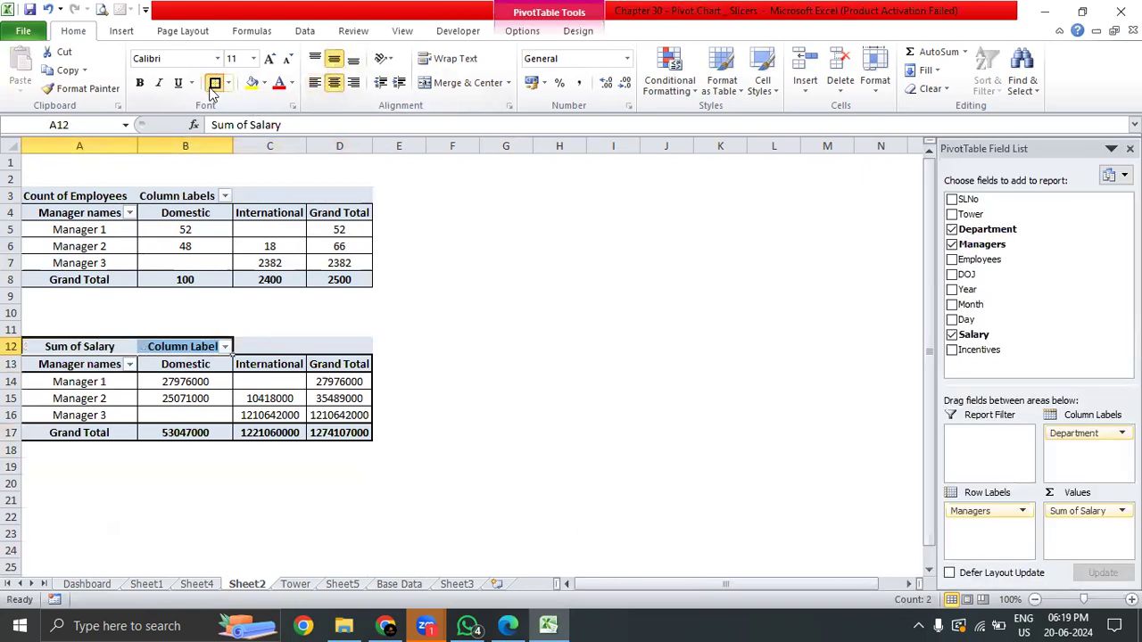
- Reapply the thick box border around the Sum of Salary label cells A12:B12
left_click(215, 82)
left_click(559, 483)
left_click(89, 348)
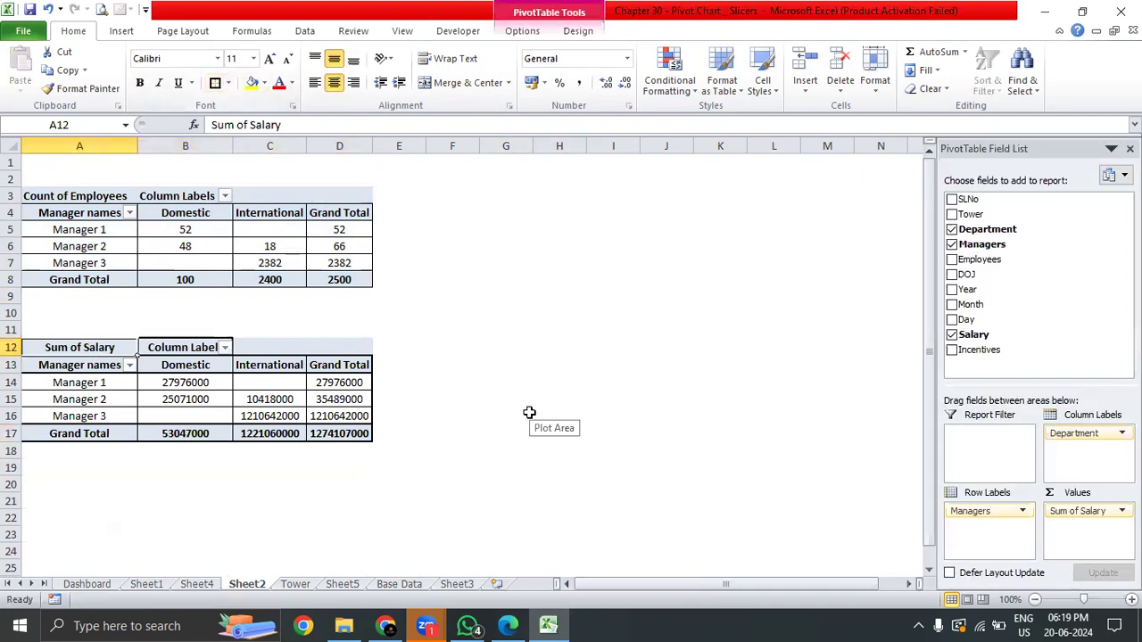
left_click_drag(340, 436, 76, 365)
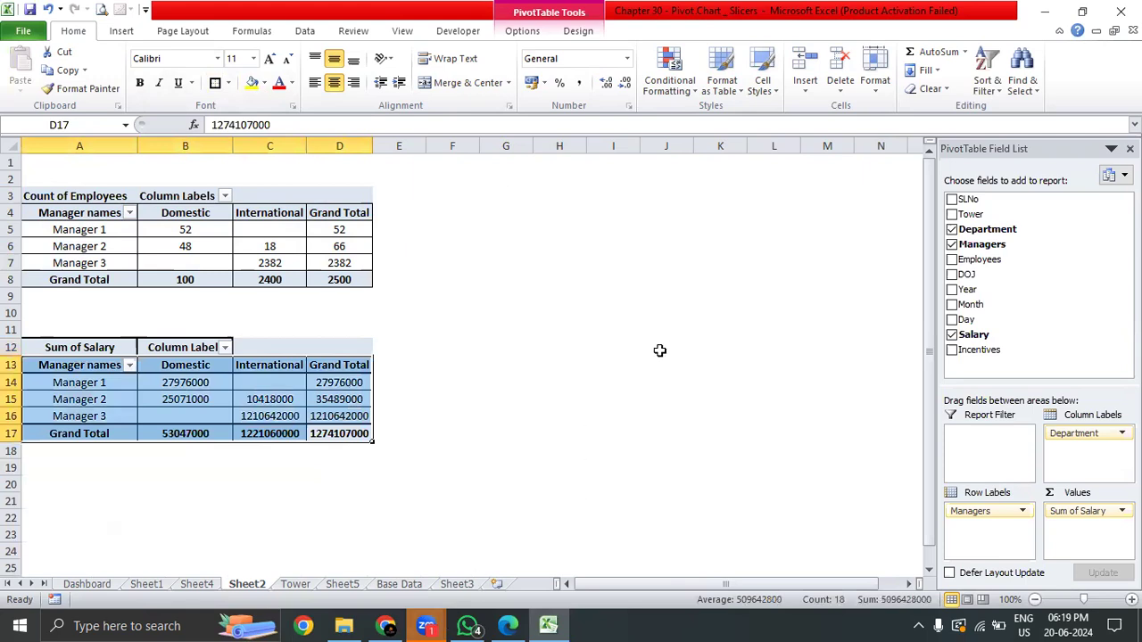
left_click(545, 326)
left_click_drag(356, 433, 49, 369)
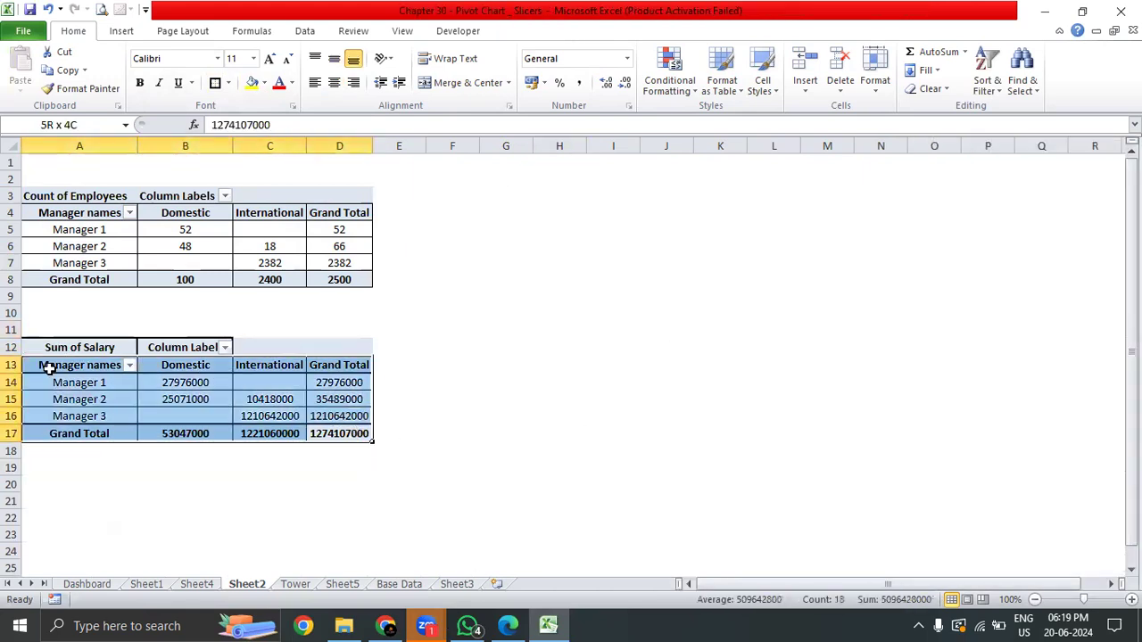
left_click(486, 470)
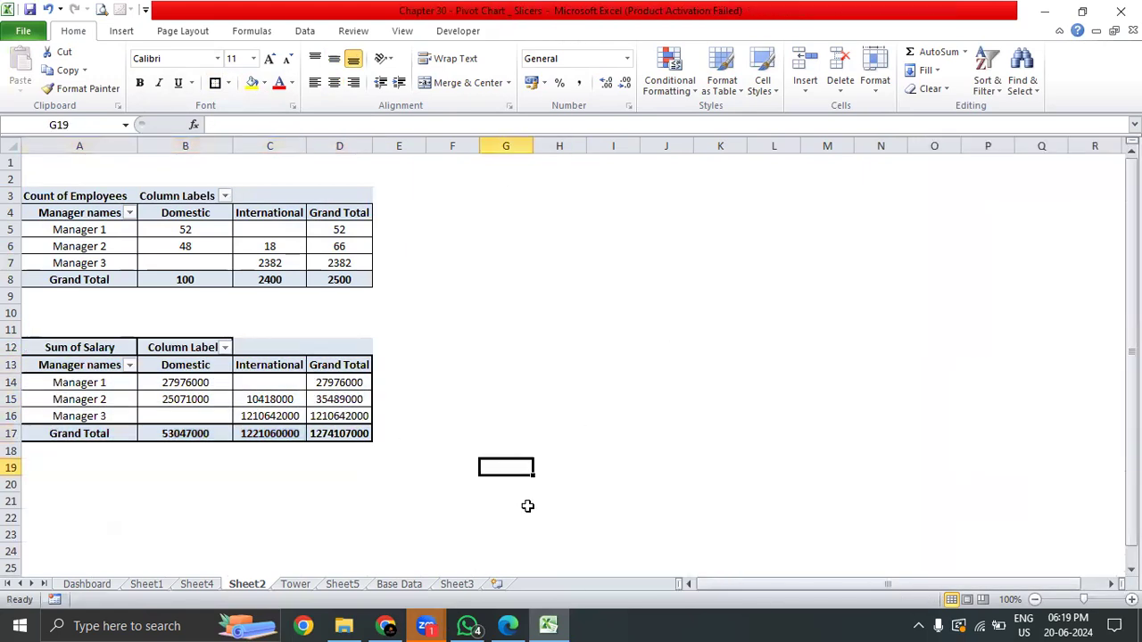
left_click(516, 335)
left_click_drag(339, 434, 59, 350)
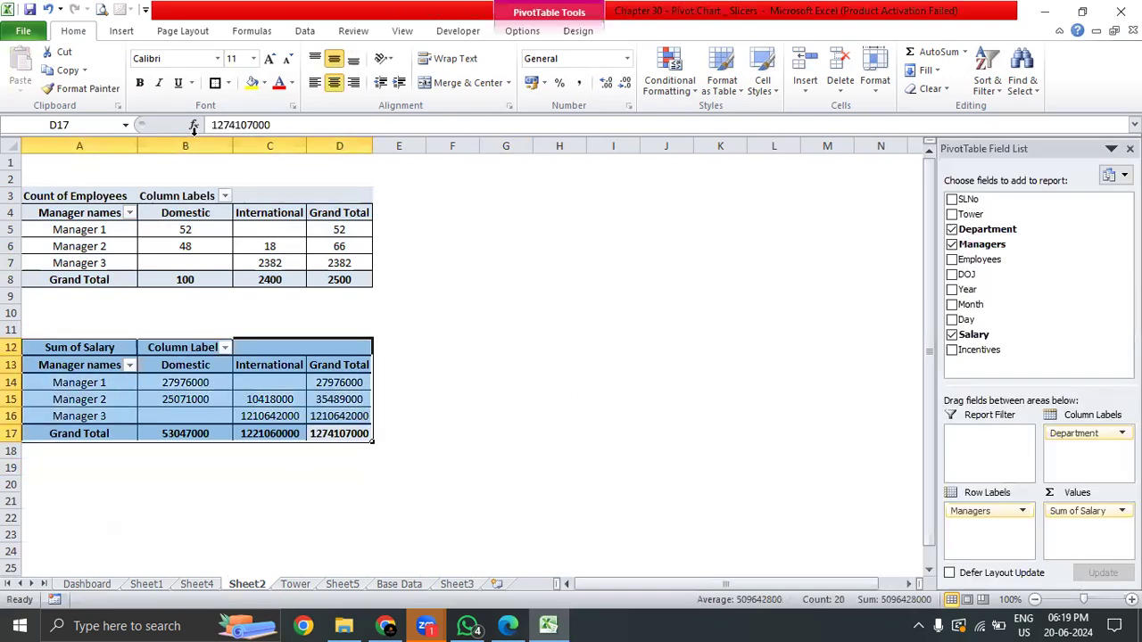
- Add thick box borders around the Count of Employees PivotTable, A4:D8, and around its heading row 4
left_click_drag(365, 282, 107, 207)
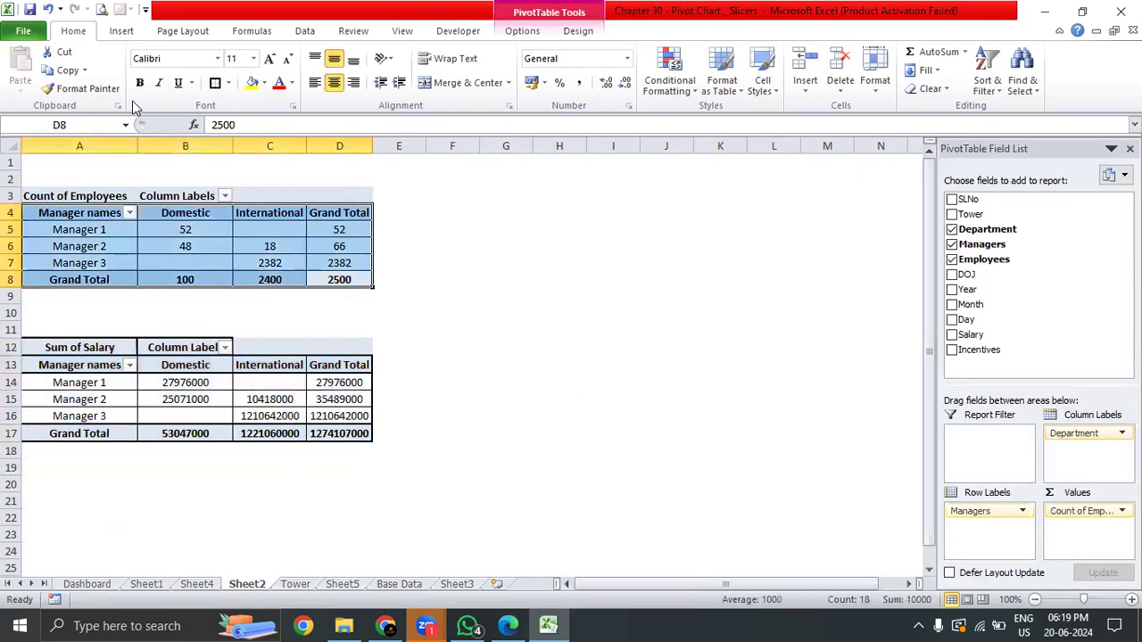
left_click(228, 83)
left_click(255, 214)
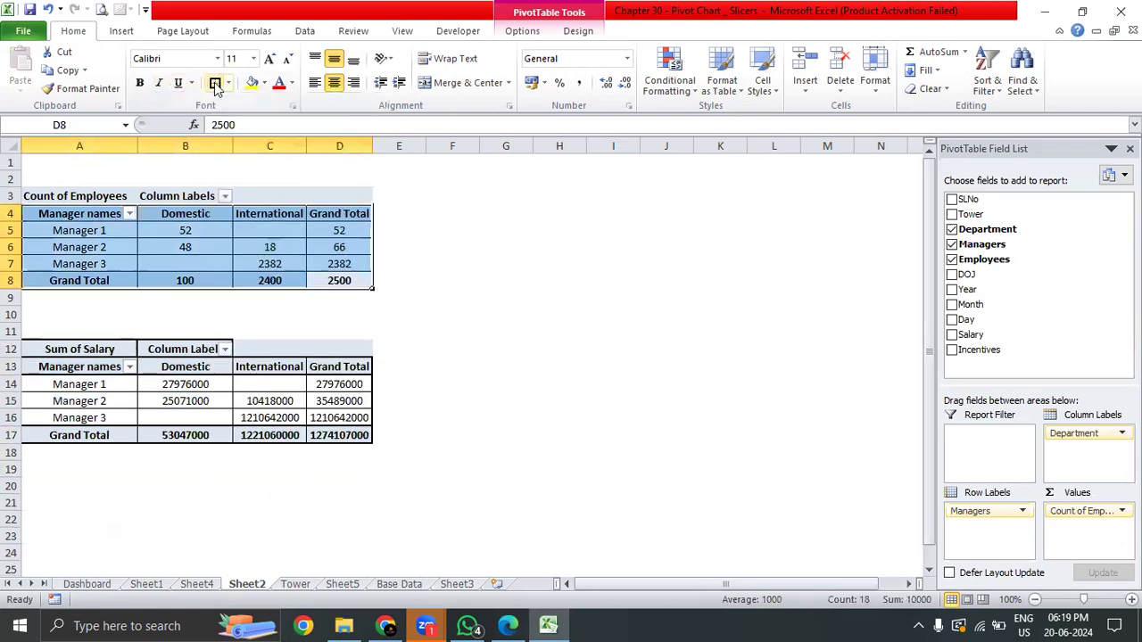
left_click_drag(357, 217, 22, 214)
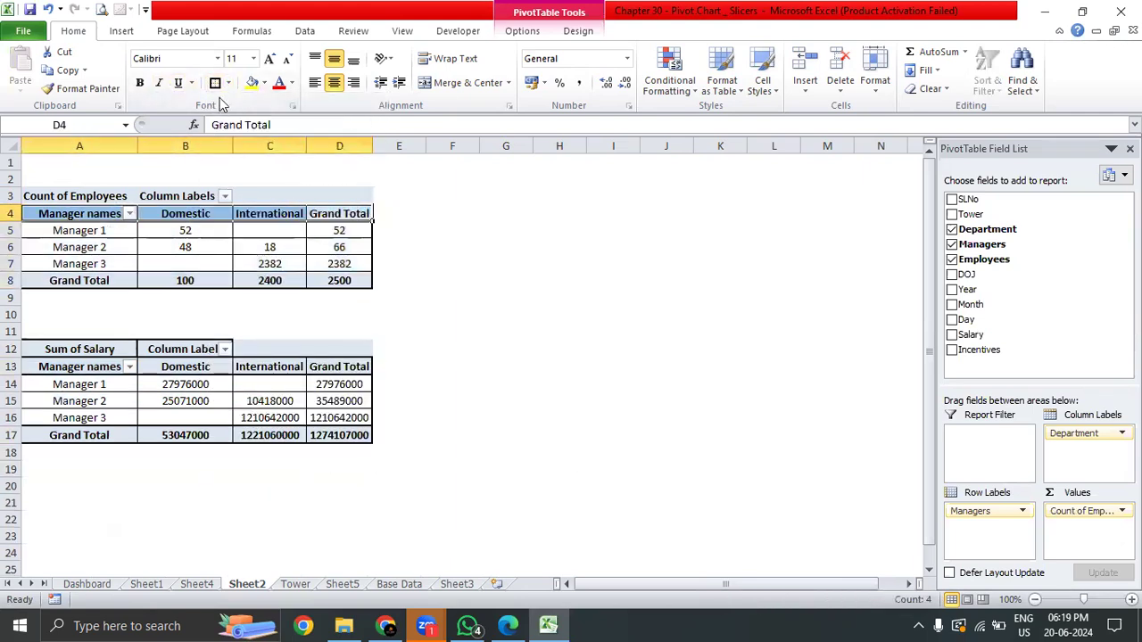
left_click(215, 82)
- Reapply thick box borders to the Sum of Salary PivotTable's Grand Total row 17 and heading row 13
left_click_drag(334, 435, 66, 435)
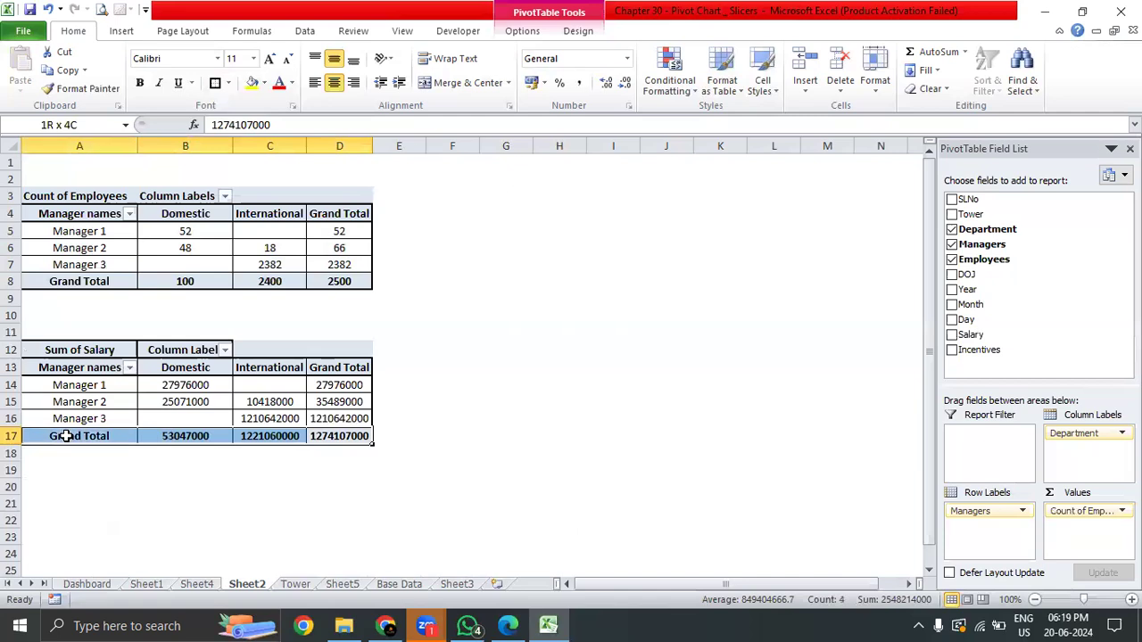
left_click(215, 83)
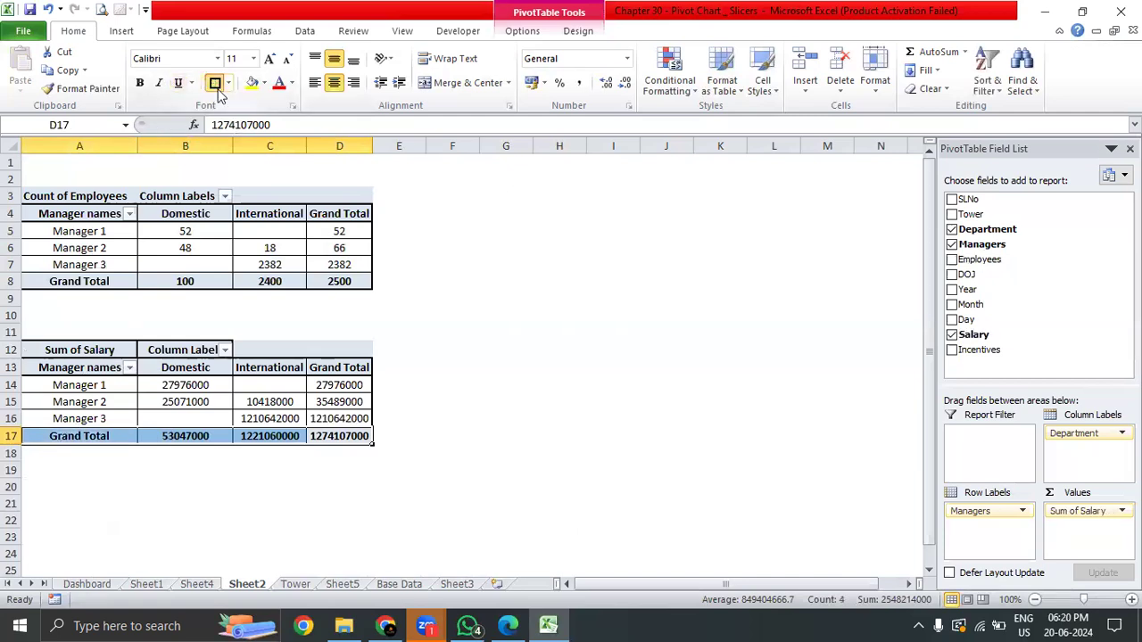
left_click(344, 369)
left_click_drag(345, 368, 45, 366)
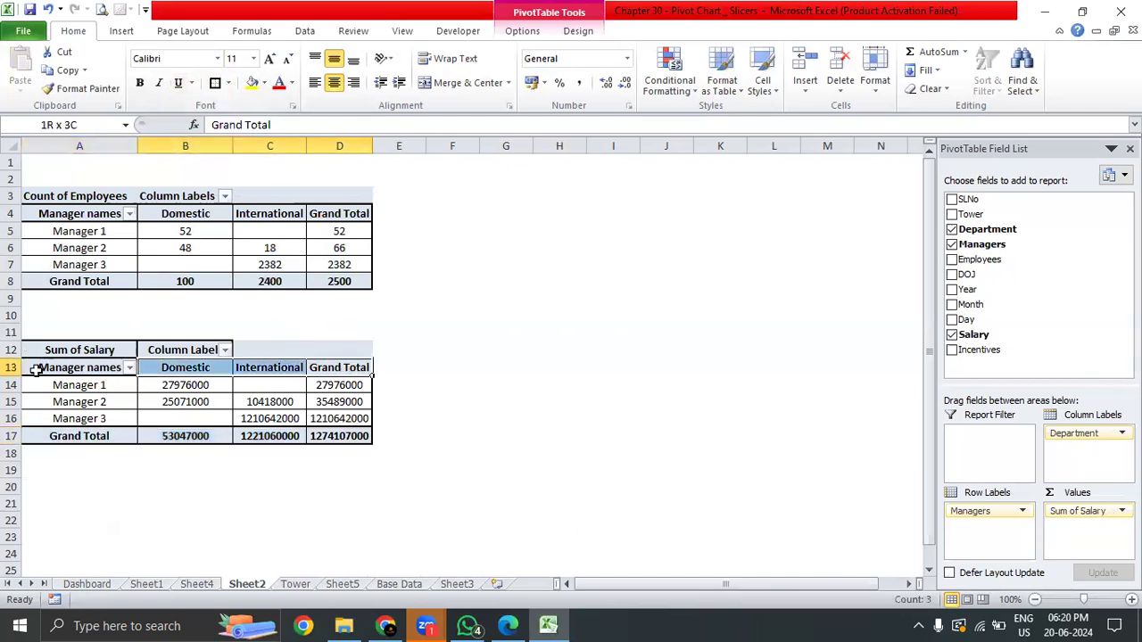
left_click(217, 82)
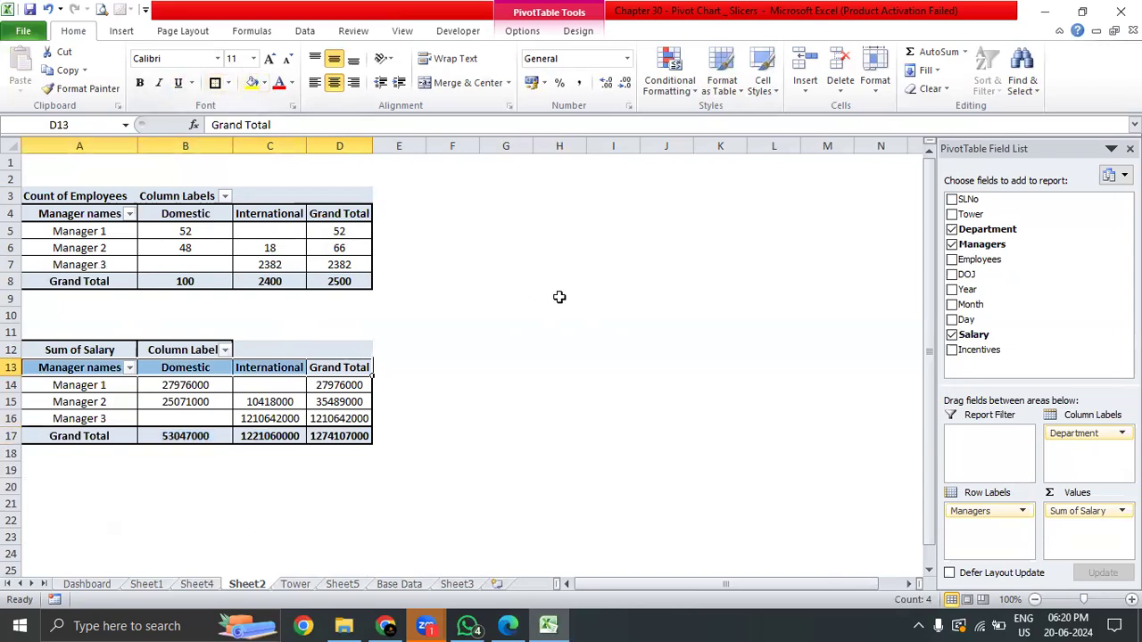
left_click(445, 455)
left_click_drag(331, 437, 96, 366)
mouse_move(248, 436)
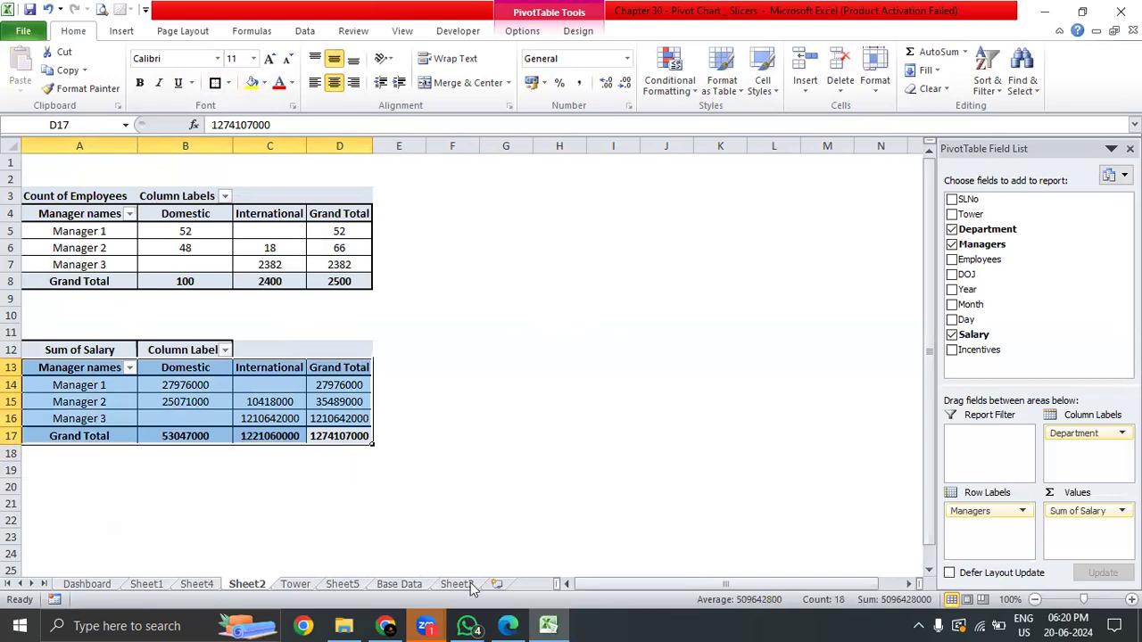
left_click(427, 626)
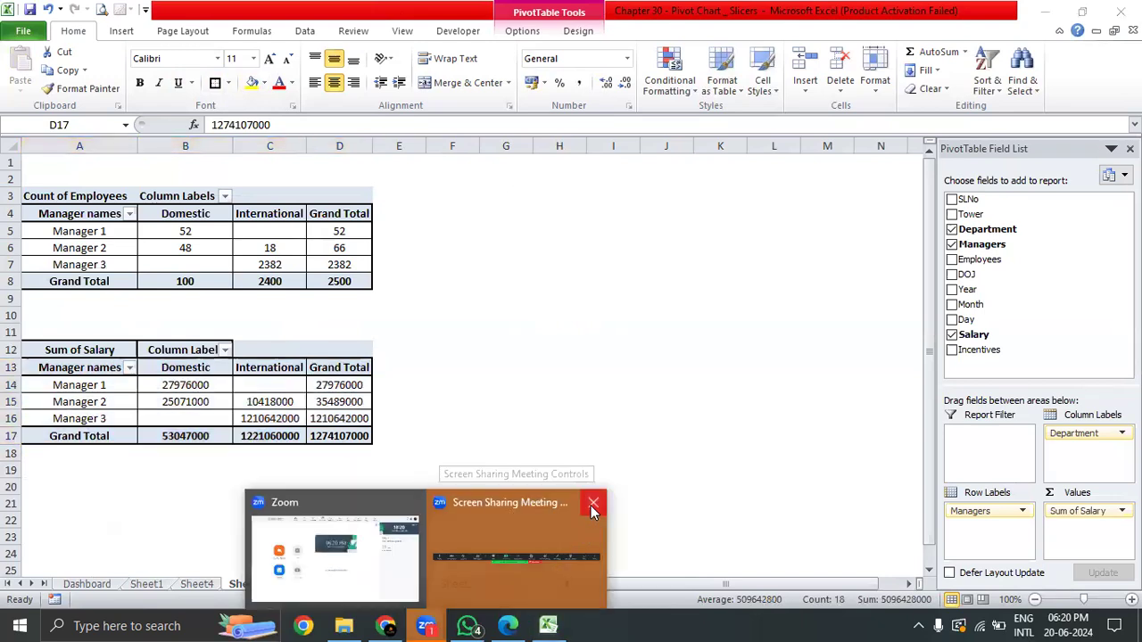
left_click(338, 558)
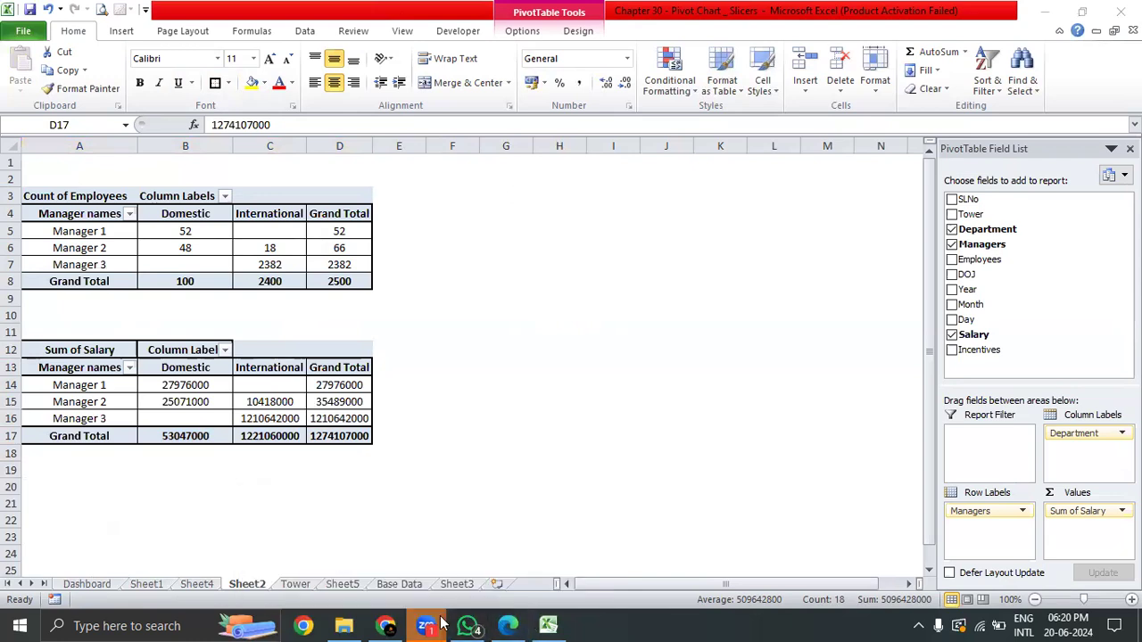
left_click(434, 412)
left_click_drag(333, 436, 91, 368)
left_click_drag(80, 438, 347, 366)
left_click(440, 367)
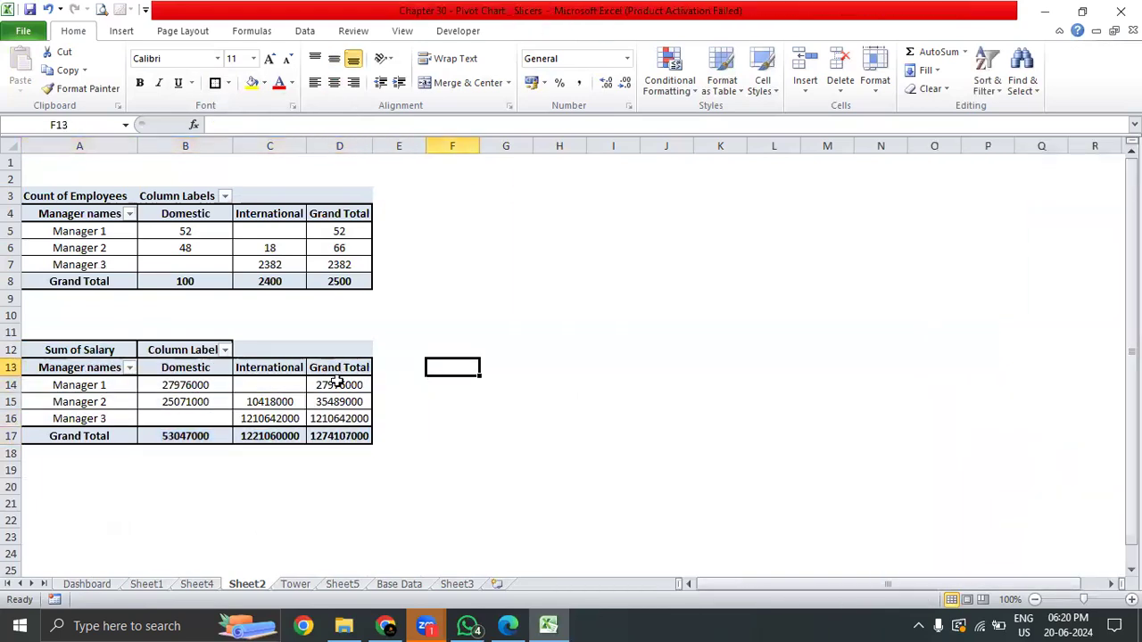
left_click_drag(339, 436, 10, 368)
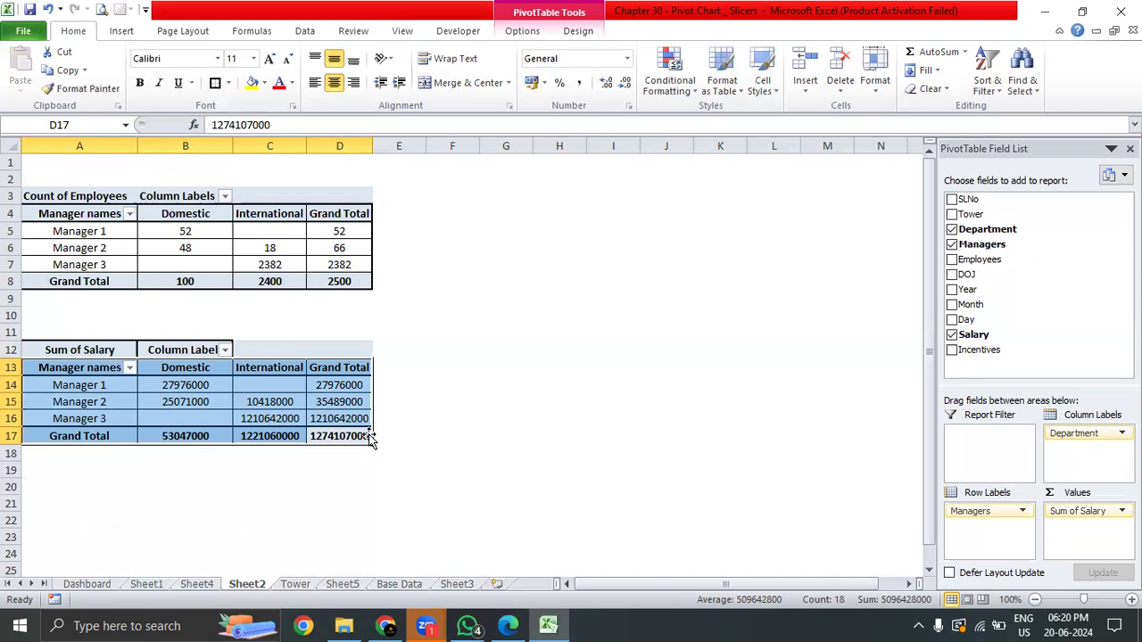
left_click(343, 505)
left_click_drag(350, 436, 10, 375)
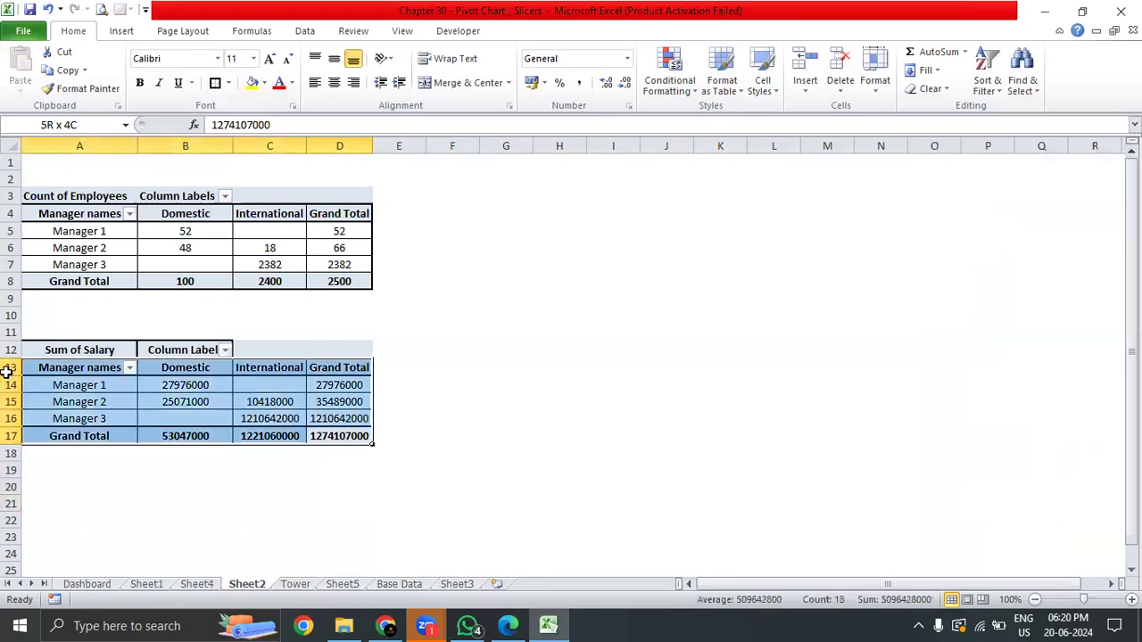
left_click(426, 626)
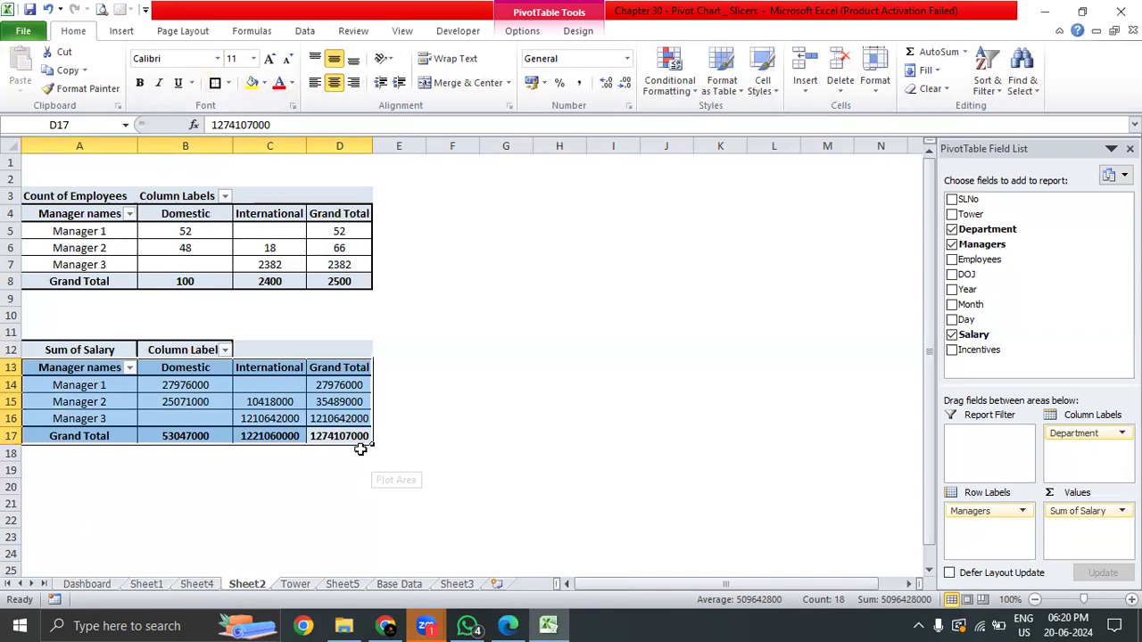
left_click_drag(361, 436, 68, 365)
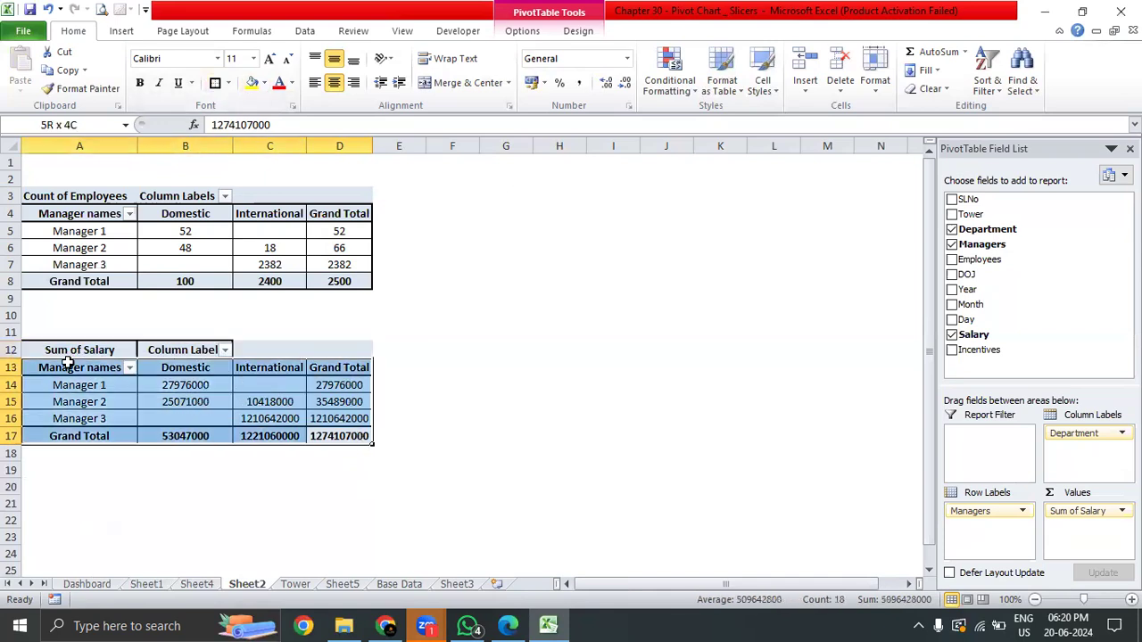
left_click_drag(330, 433, 51, 358)
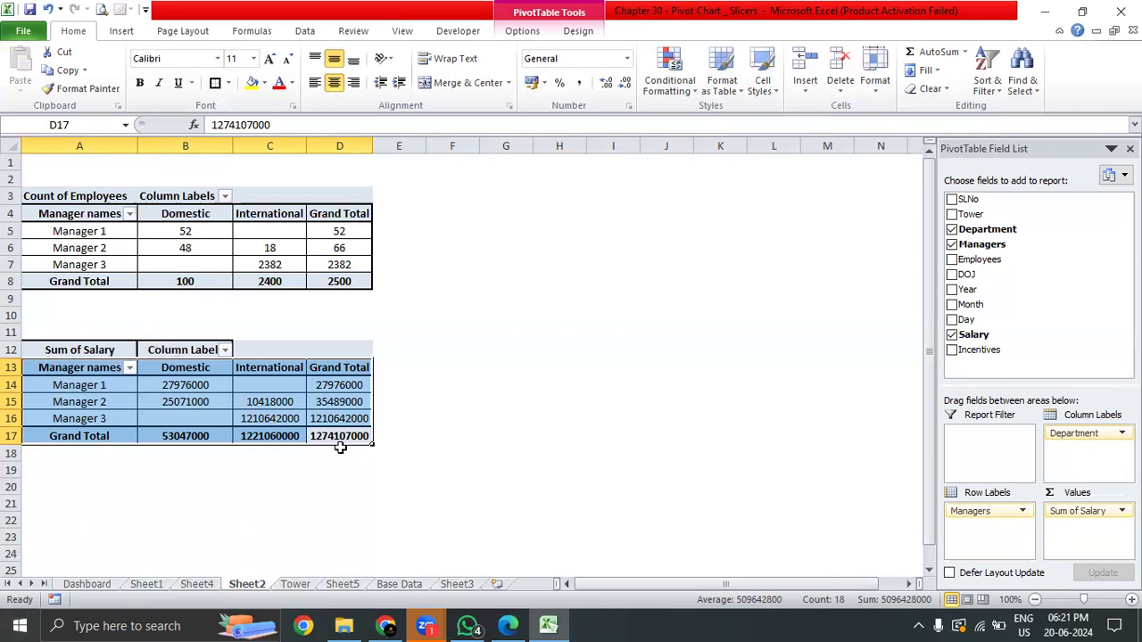
left_click_drag(355, 439, 47, 369)
- Examine each manager's Domestic and International salary values in the Sum of Salary PivotTable
left_click_drag(100, 385, 287, 426)
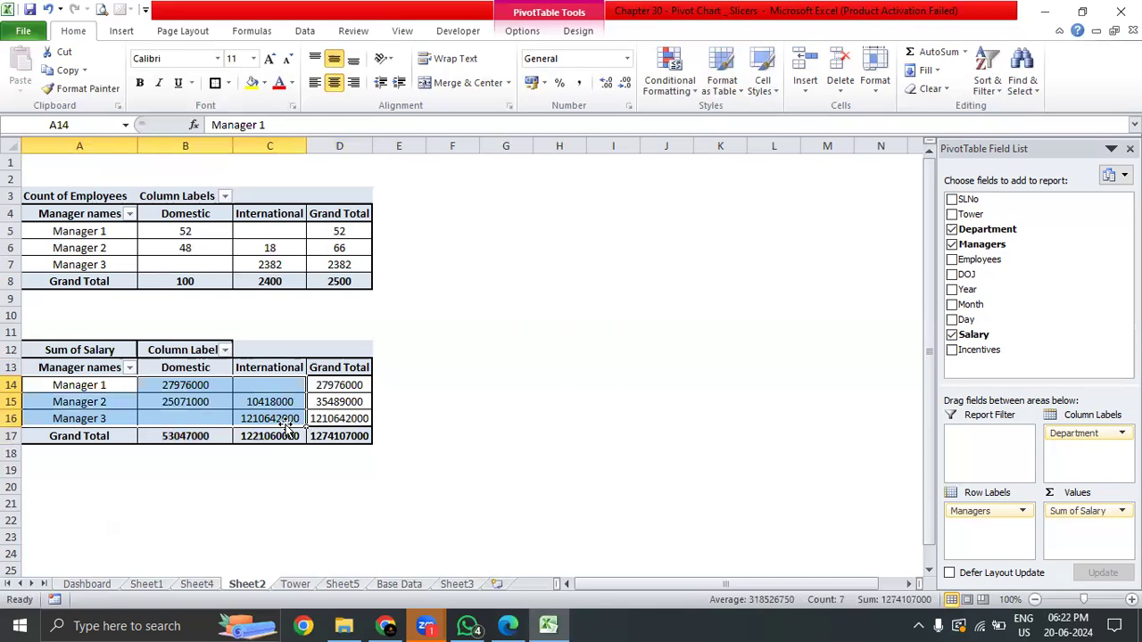
left_click(176, 385)
left_click(189, 402)
left_click(193, 379)
left_click(192, 398)
left_click(91, 372)
left_click(185, 384)
left_click(110, 401)
left_click(198, 406)
left_click(96, 413)
left_click(254, 405)
left_click(261, 416)
left_click(264, 407)
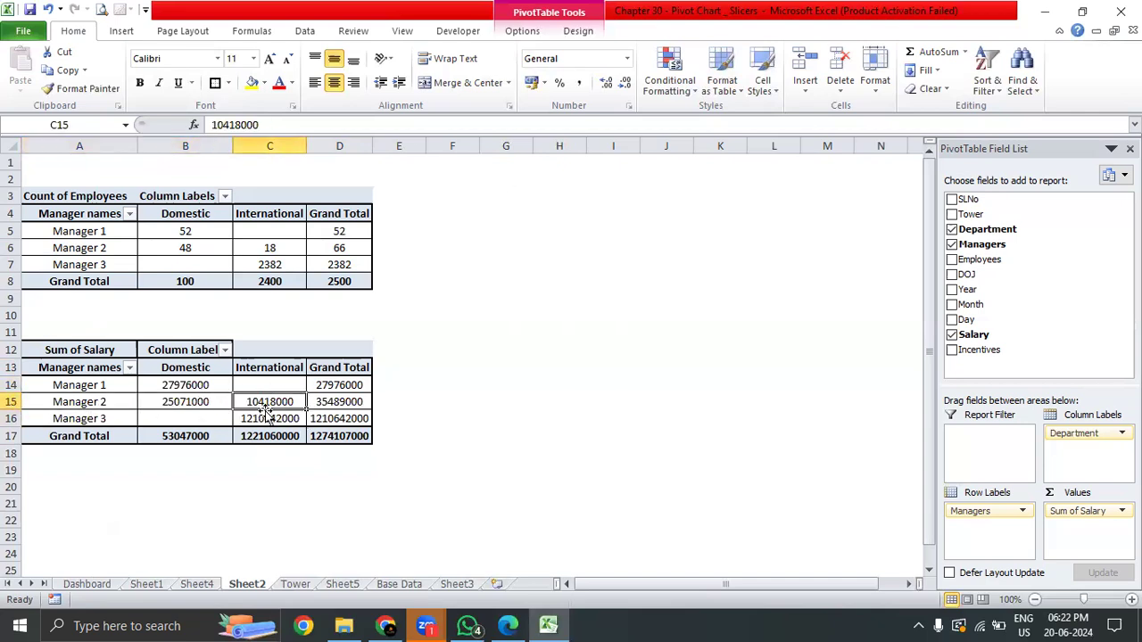
mouse_move(268, 406)
left_mouse_down()
mouse_move(332, 415)
mouse_move(267, 415)
left_mouse_up()
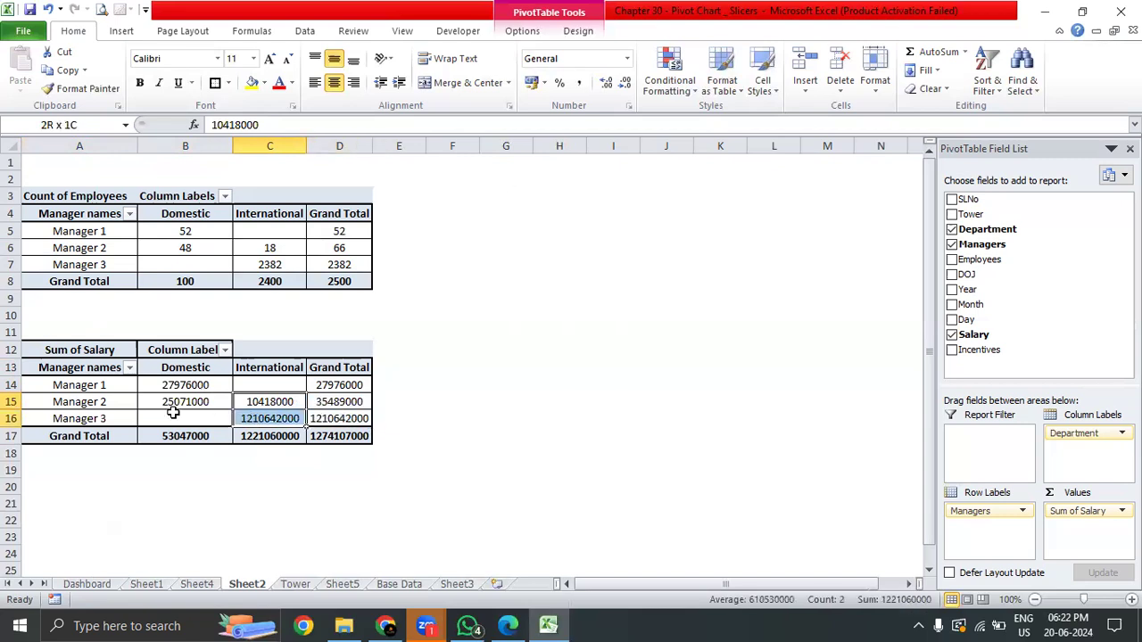
left_click_drag(95, 385, 316, 416)
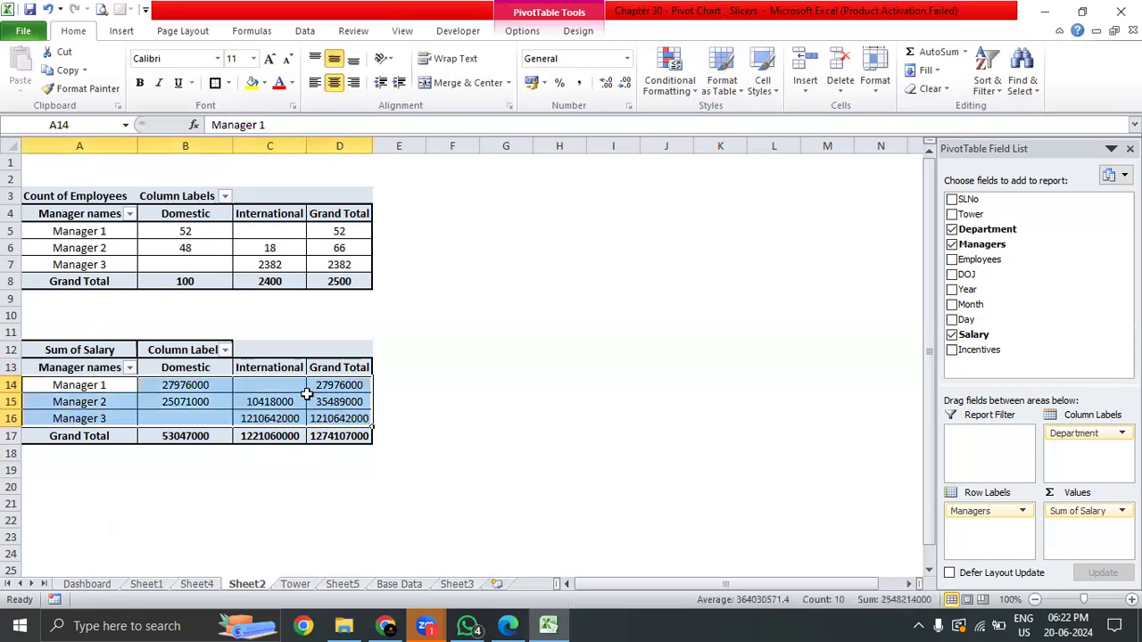
left_click(152, 384)
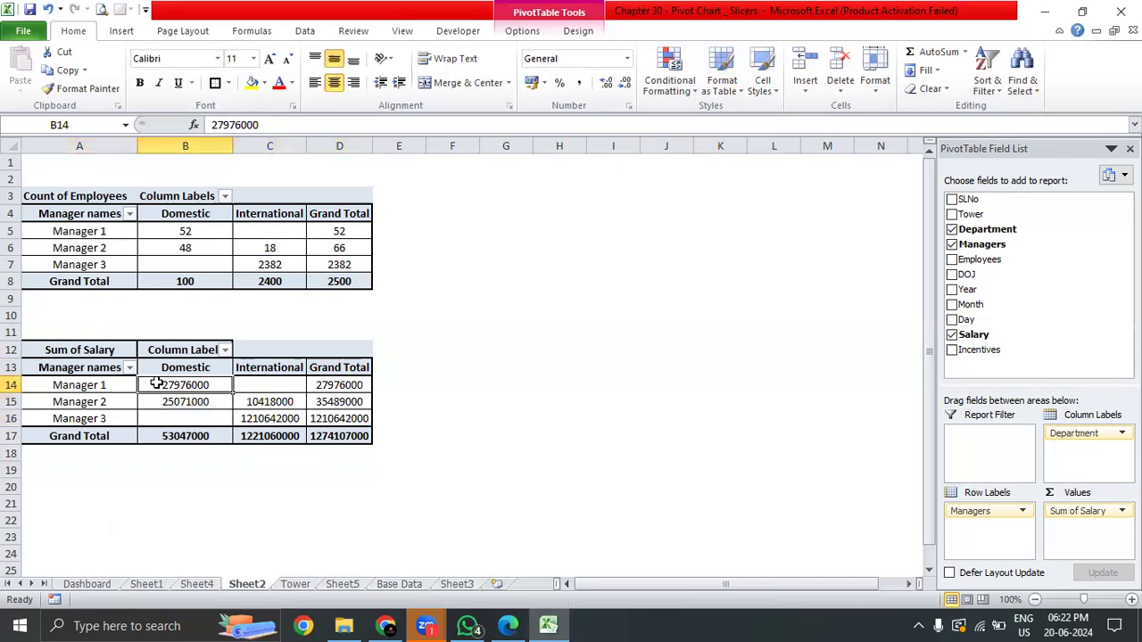
left_click_drag(331, 434, 96, 373)
- Make the Sum of Salary values in cells B14, B15, C15 and C16 bold
left_click(100, 388)
left_click(184, 389)
left_click(139, 82)
left_click(204, 402)
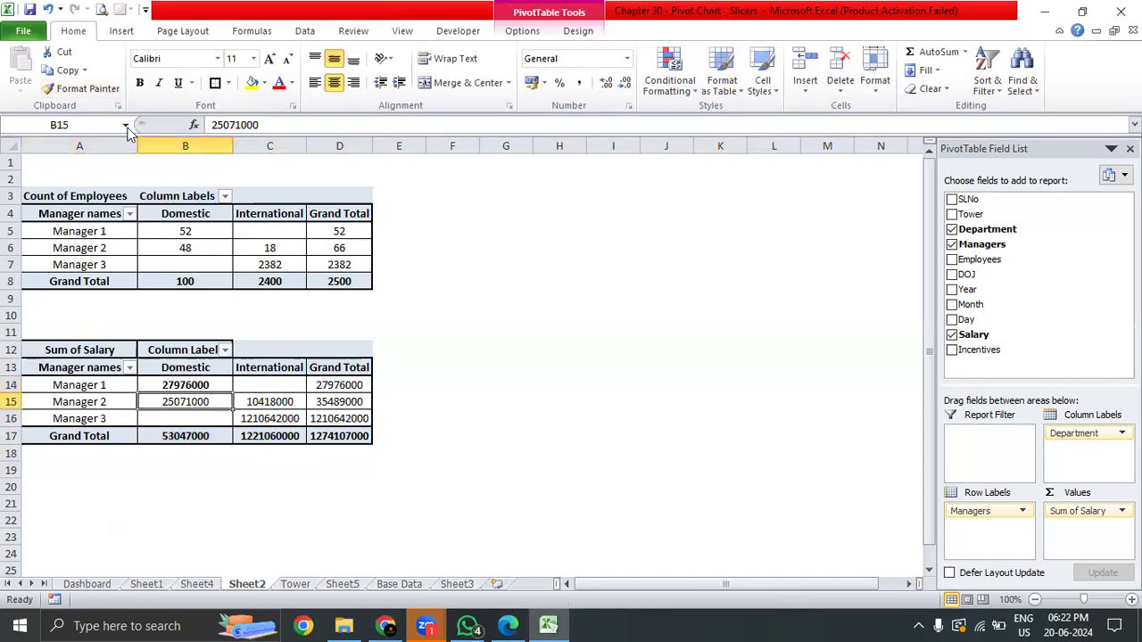
left_click(139, 83)
left_click(291, 415)
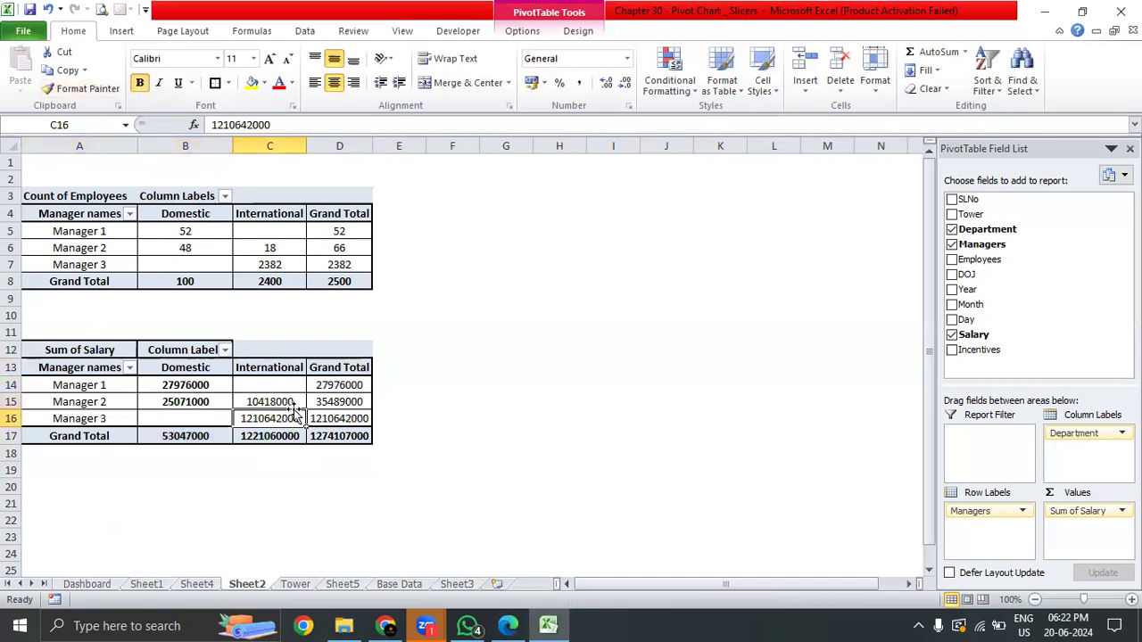
left_click(287, 402)
left_click(139, 82)
left_click(299, 425)
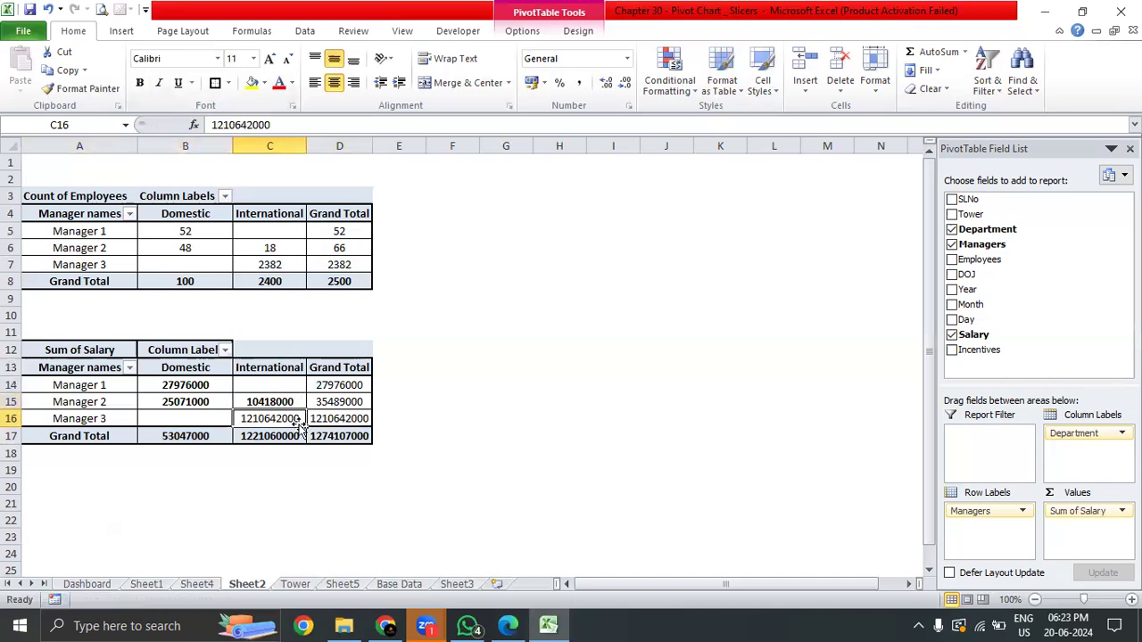
left_click(137, 83)
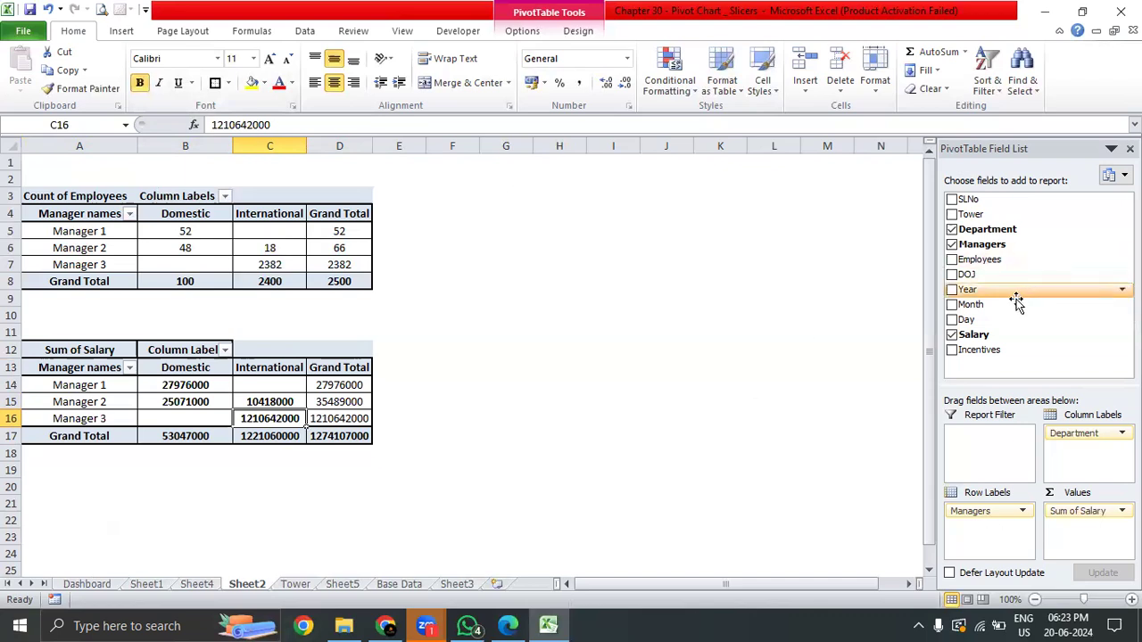
- Copy the Sum of Salary PivotTable, A12:D17, and paste the duplicate at A21
left_click_drag(339, 435, 84, 344)
key("ctrl+c")
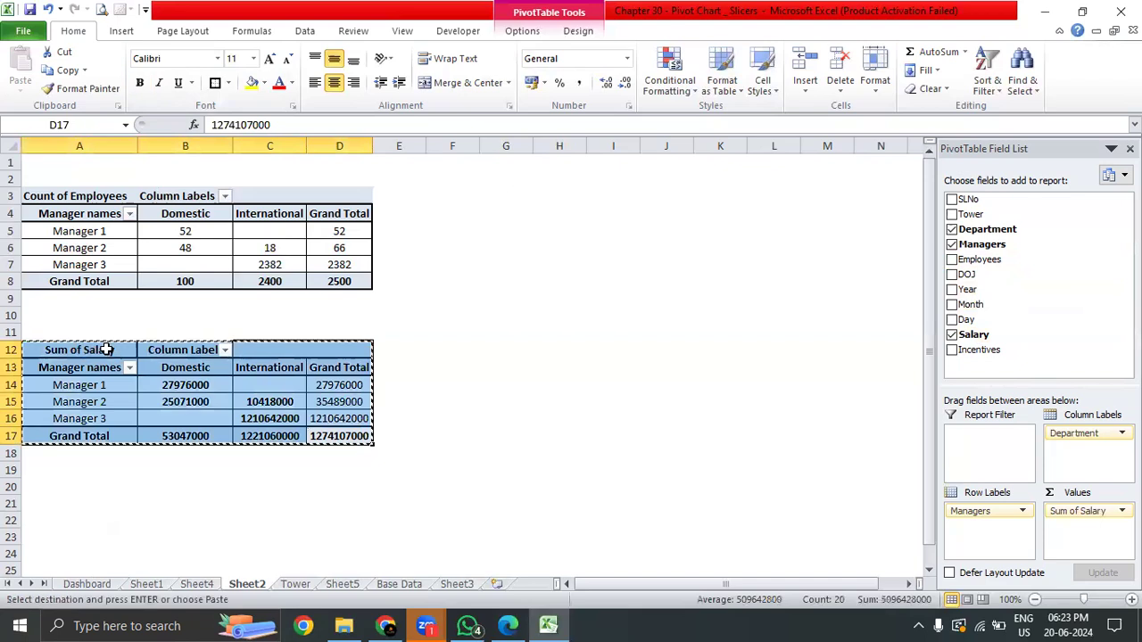
left_click(93, 500)
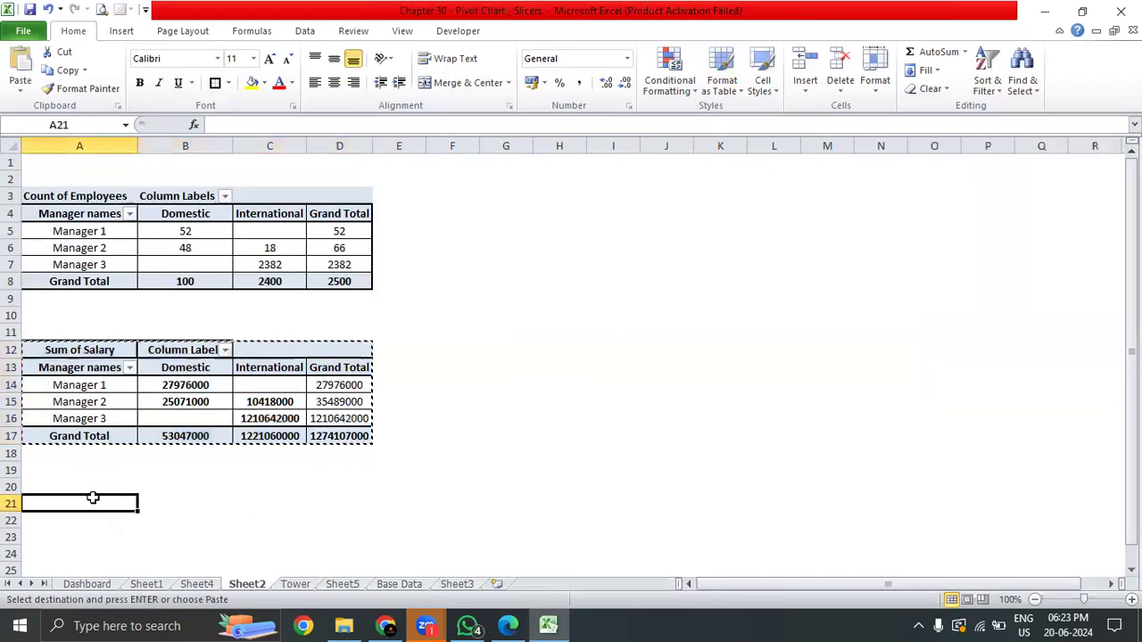
key("ctrl+v")
key("Escape")
- In the copied PivotTable, remove Managers and arrange Year as the row labels with Department as the column labels
scroll(524, 356, "down", 3)
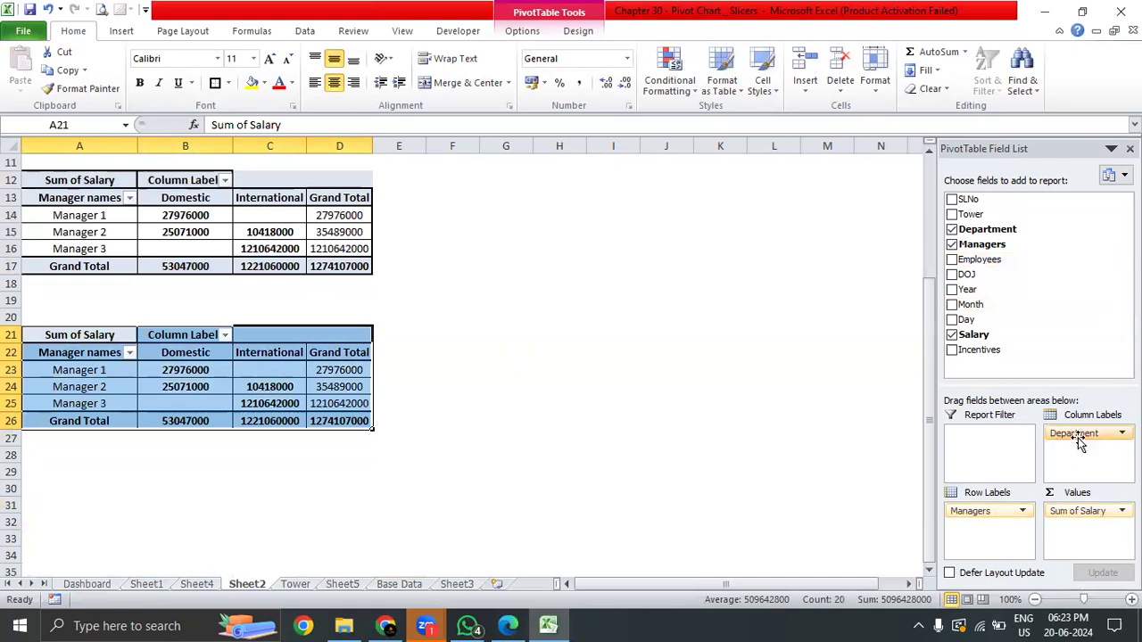
left_click_drag(999, 516, 1046, 355)
left_click_drag(1073, 433, 978, 515)
left_click_drag(1017, 289, 1077, 465)
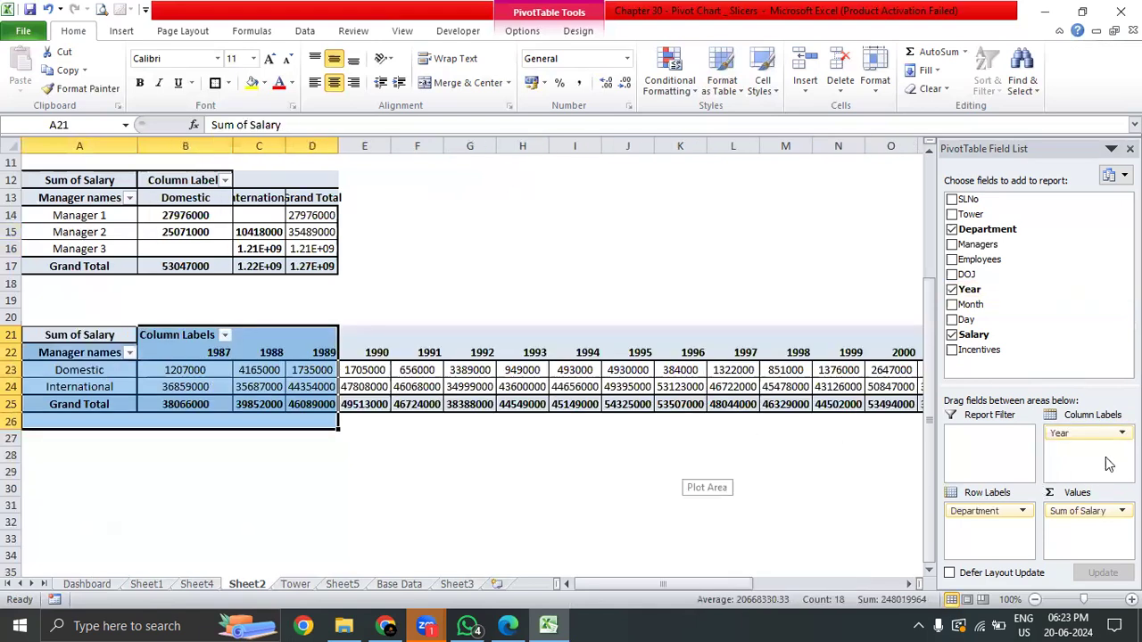
left_click_drag(981, 512, 990, 535)
left_click(339, 487)
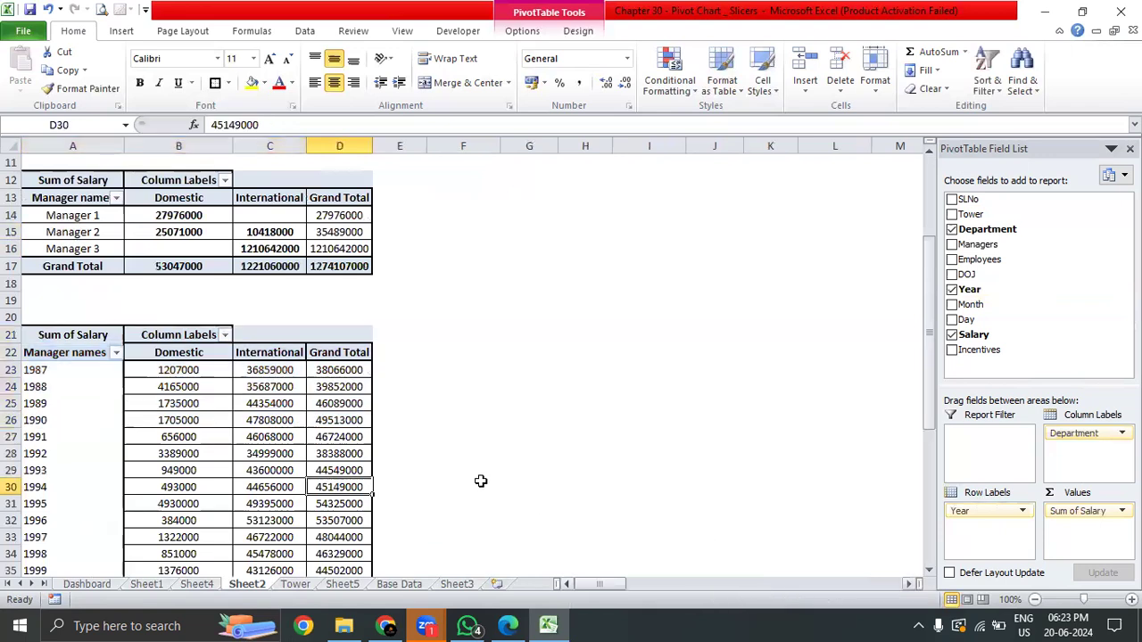
- AutoFit all column widths on the sheet so the PivotTable headers are fully visible
left_click(10, 145)
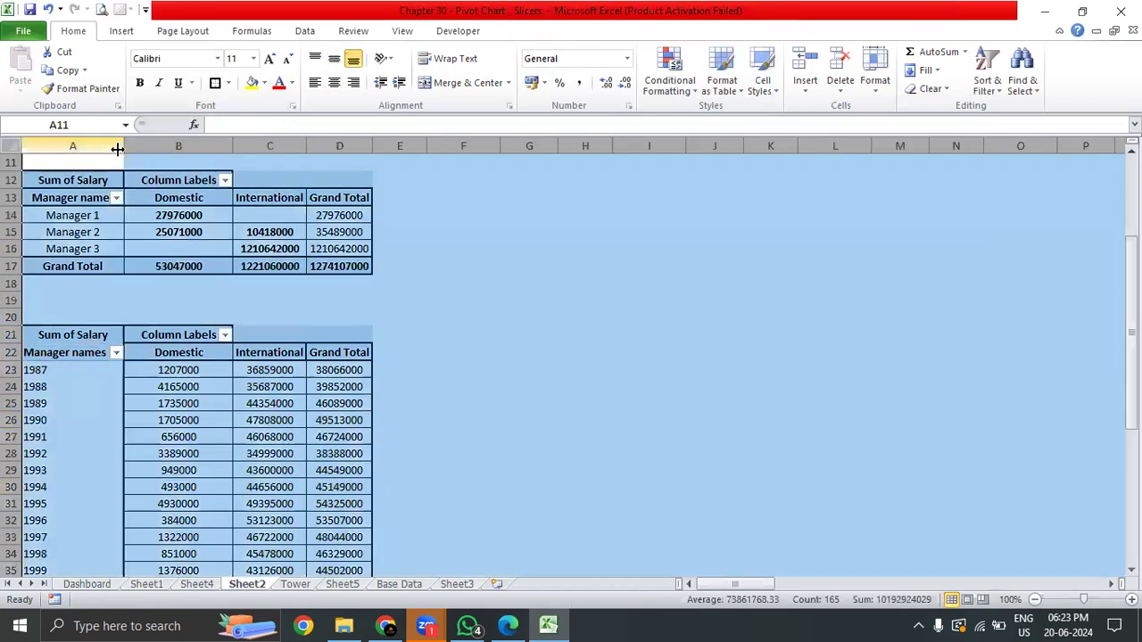
double_click(124, 145)
left_click(142, 388)
left_click(254, 403)
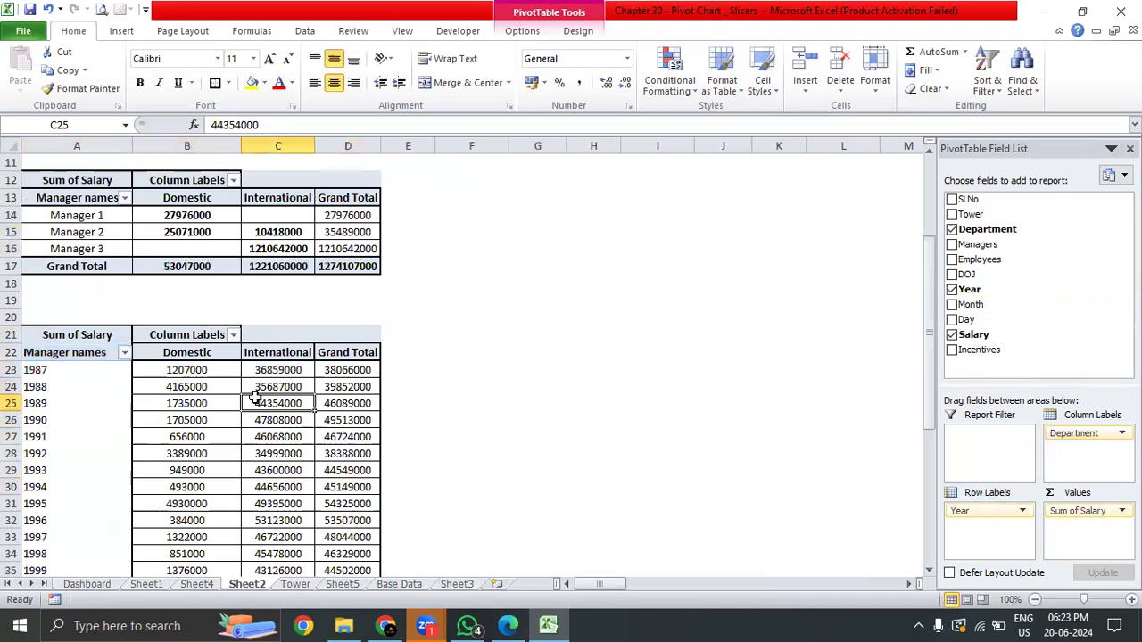
- Rename the row label header in A22 of the copied PivotTable as Year
left_click(76, 352)
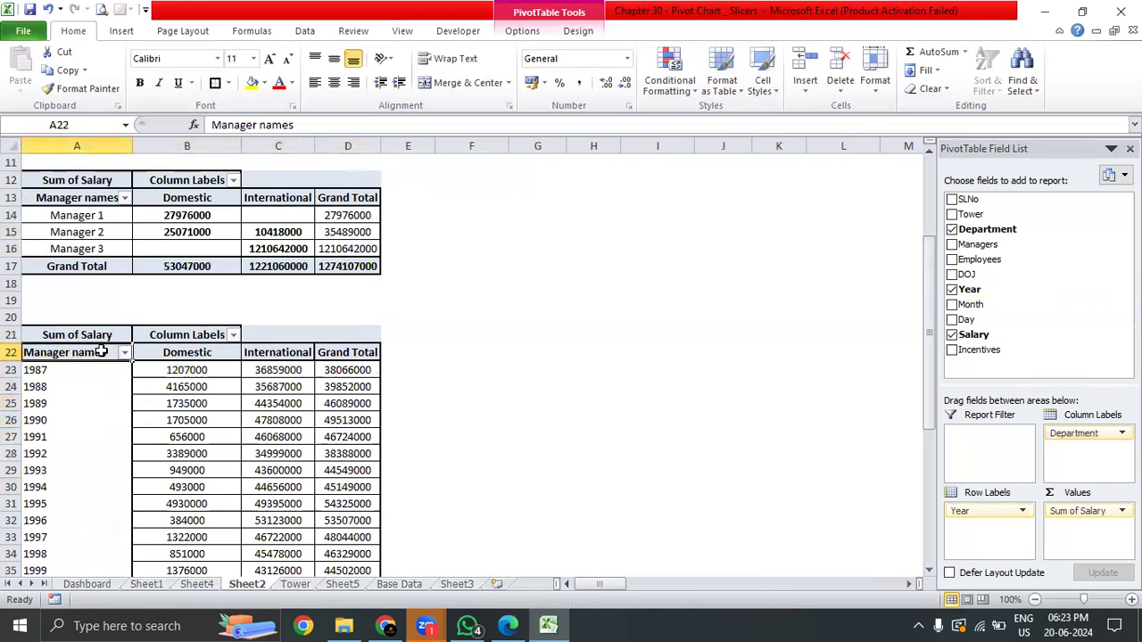
double_click(31, 353)
left_click_drag(107, 353, 23, 352)
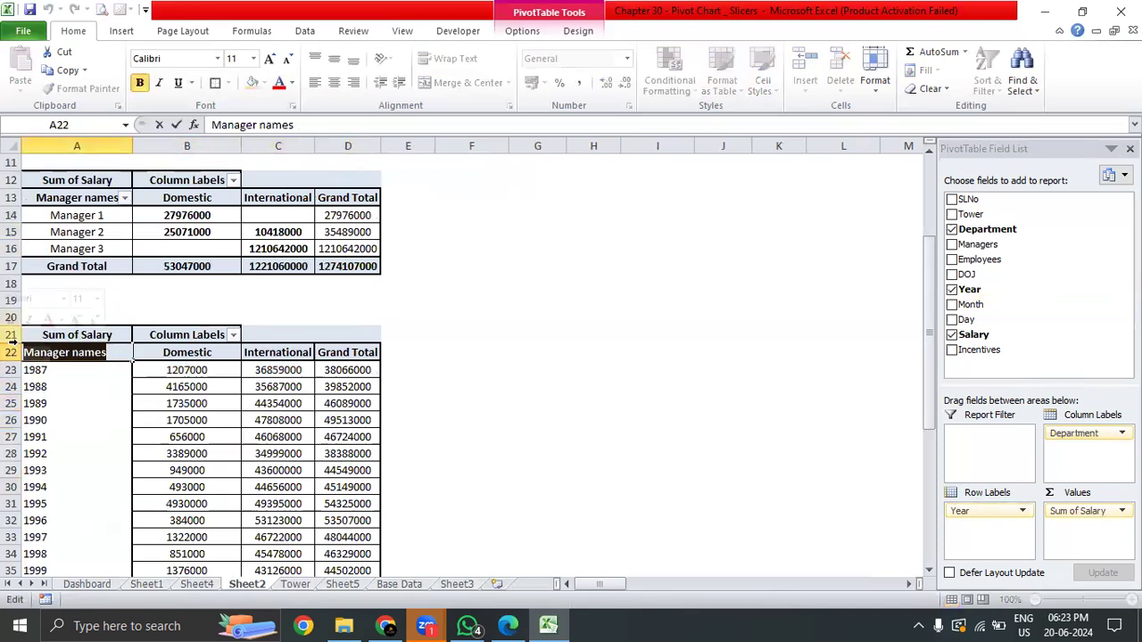
type("Year")
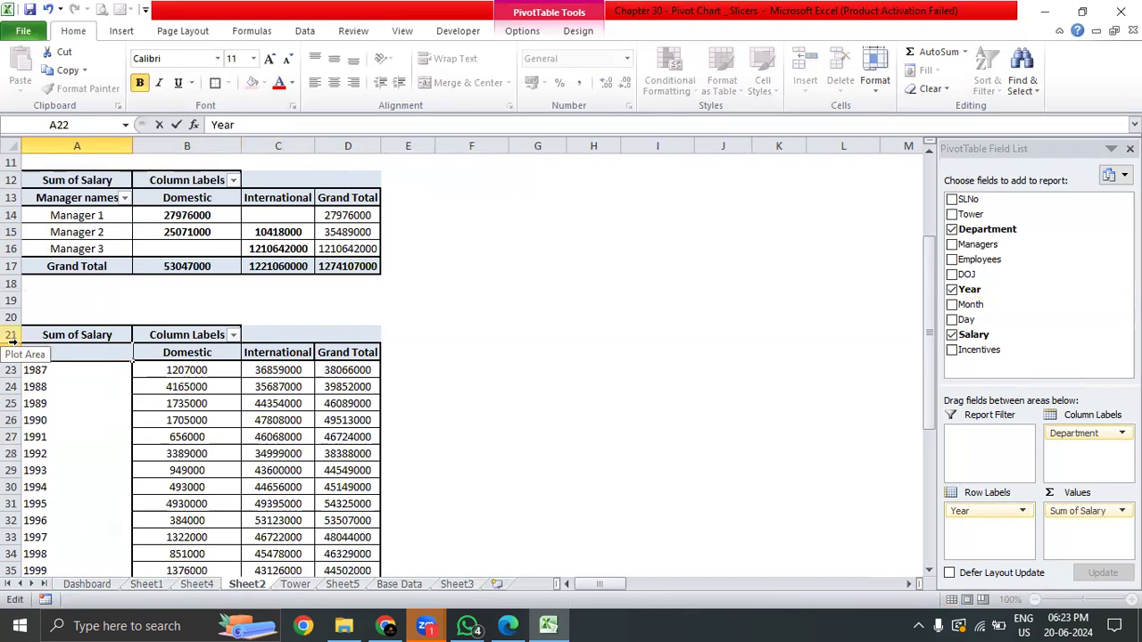
key("Return")
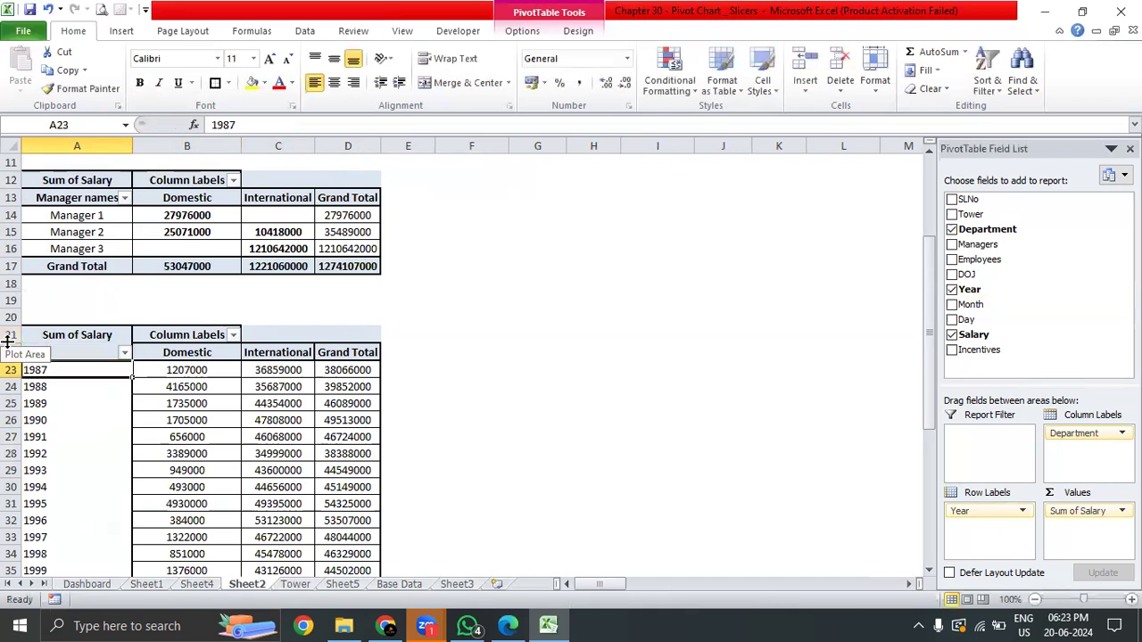
key("Up")
type("Year")
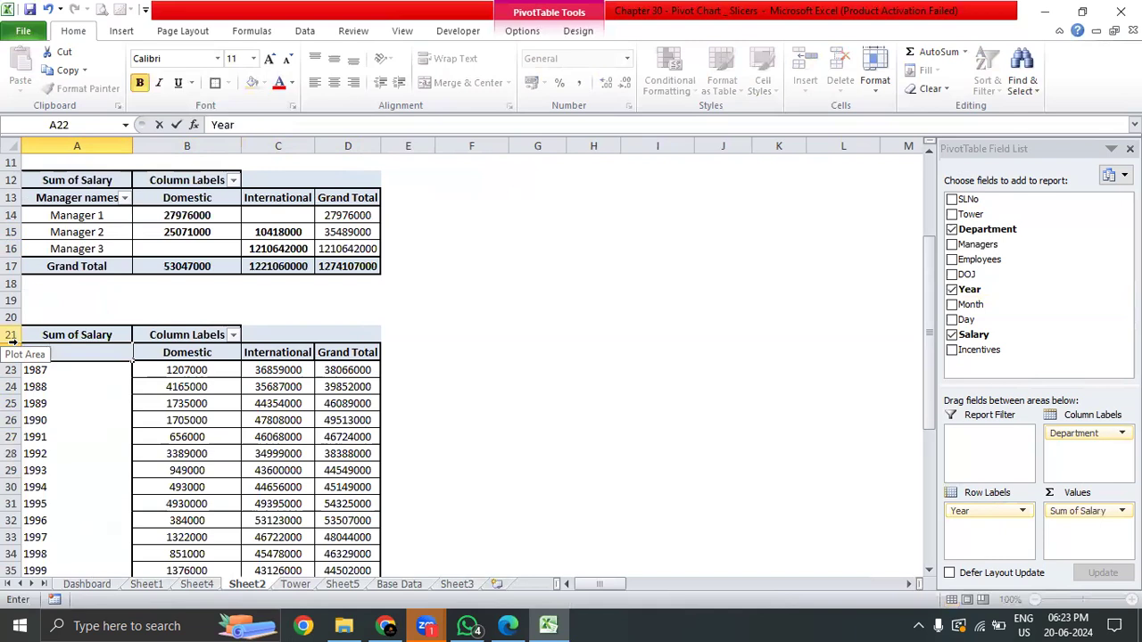
key("Return")
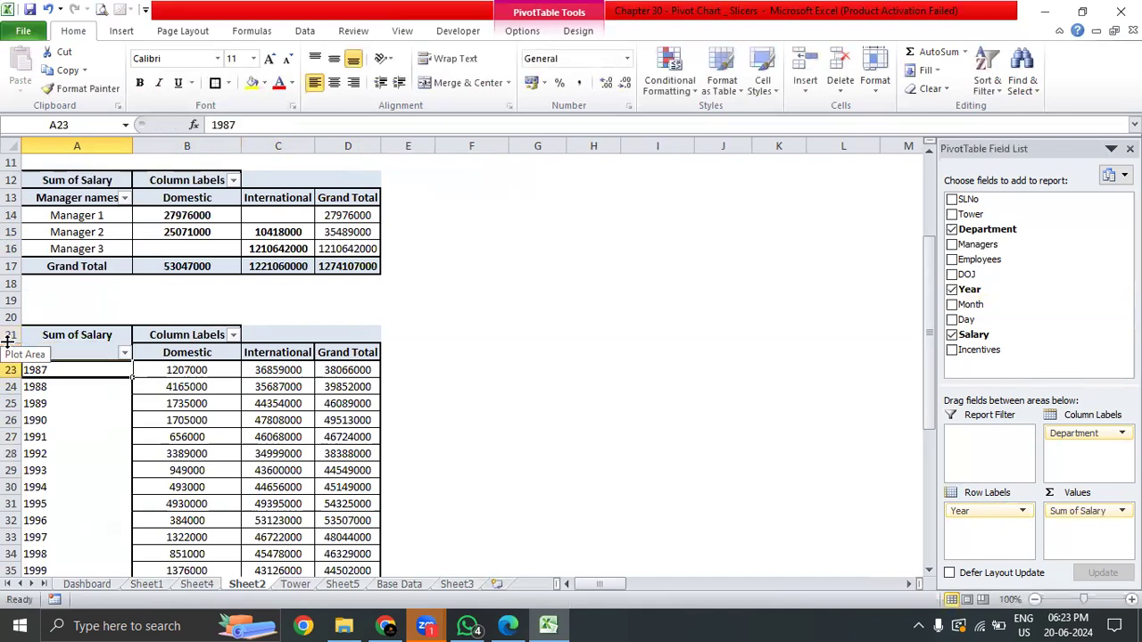
left_click(635, 390)
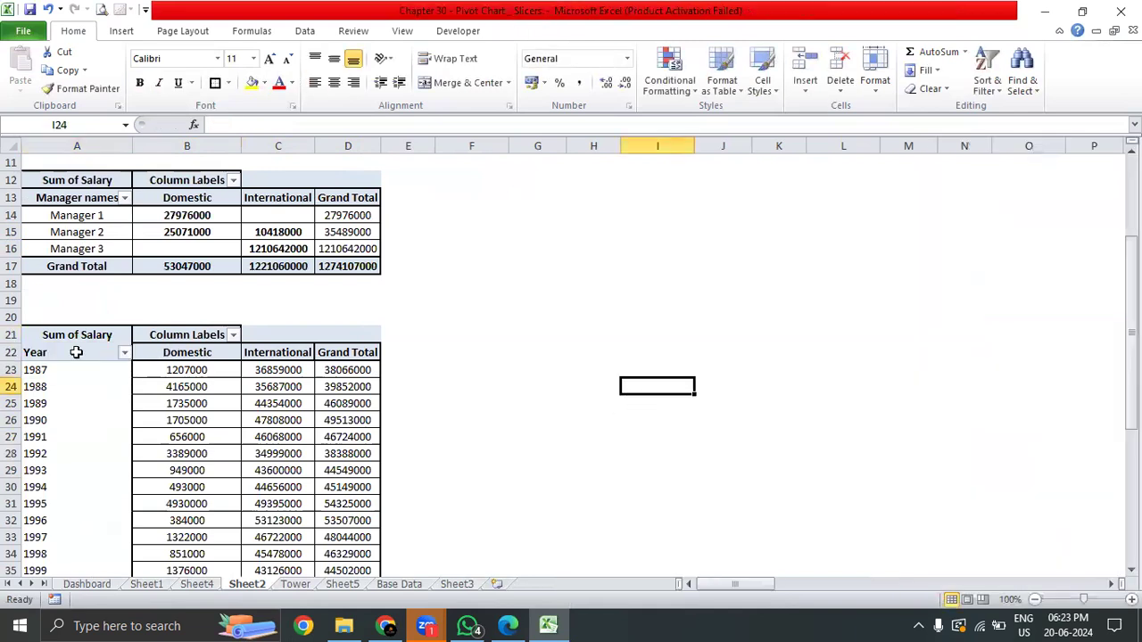
- Center the contents of columns A through D horizontally and align them to the middle vertically
left_click(77, 352)
left_click_drag(103, 145, 344, 143)
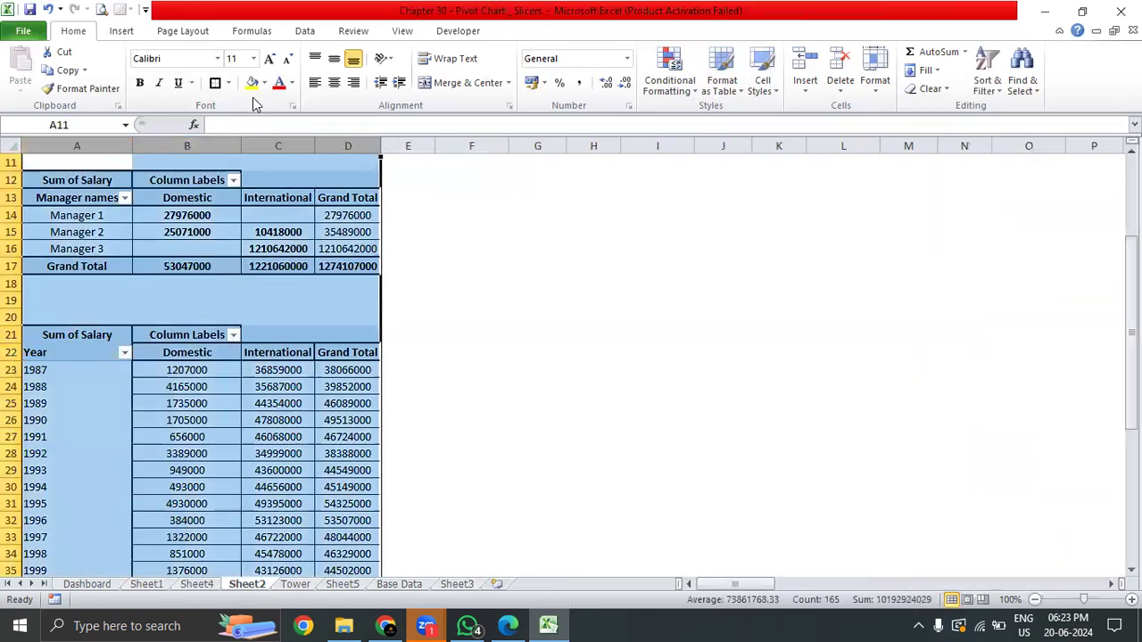
left_click(334, 82)
left_click(333, 58)
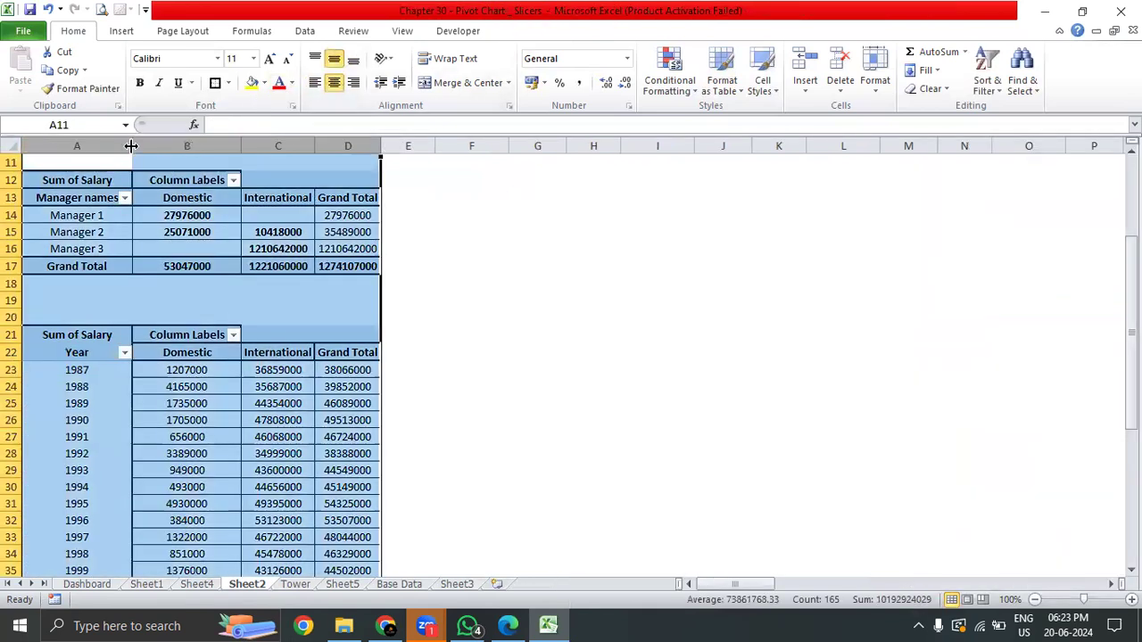
left_click(443, 437)
- Apply All Borders to the year labels in A23:A51 of the yearly Sum of Salary PivotTable
left_click(503, 366)
left_click_drag(186, 366, 364, 535)
left_click(482, 397)
left_click(175, 534)
scroll(293, 451, "up", 10)
scroll(370, 401, "down", 7)
scroll(369, 401, "up", 7)
left_click(79, 531)
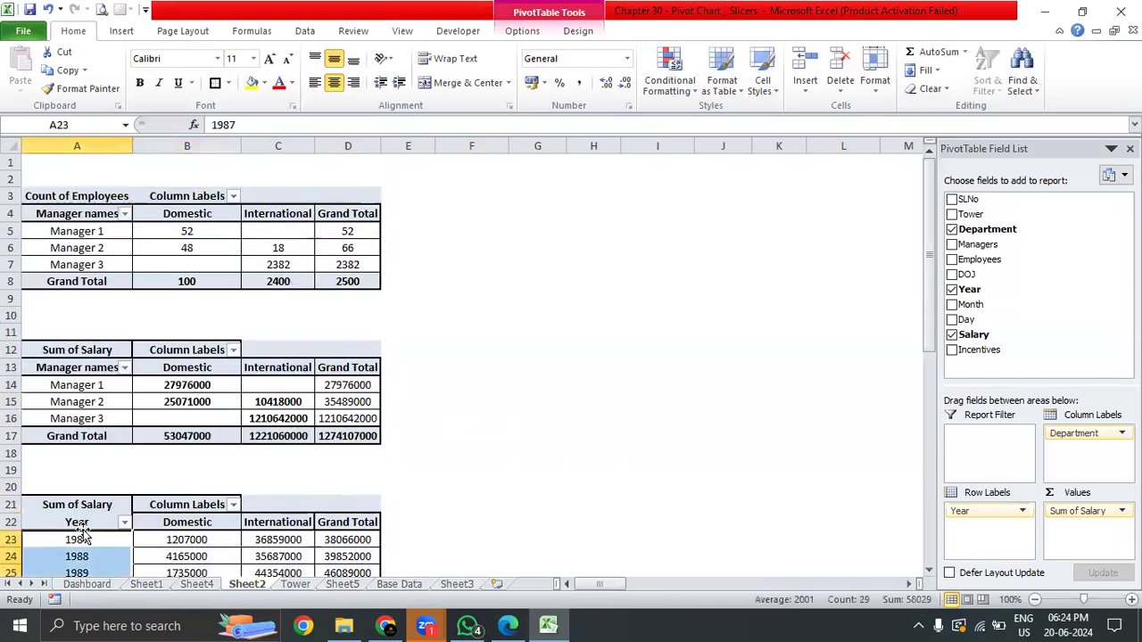
key("alt+h")
key("b")
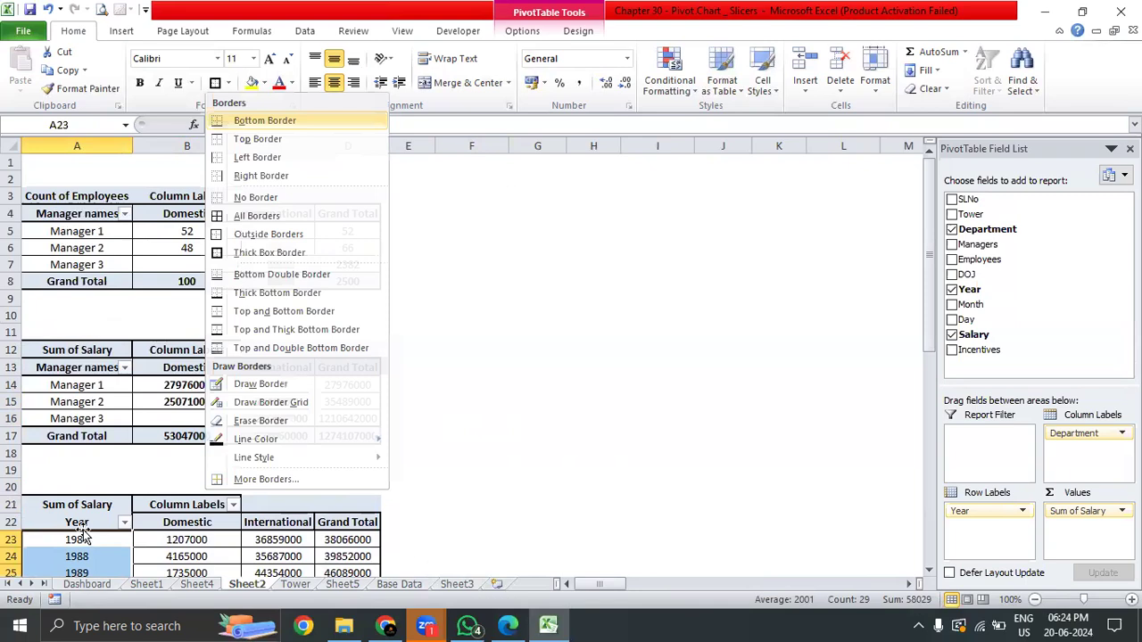
key("a")
left_click(287, 538)
left_click(368, 516)
left_click(368, 518)
left_click_drag(187, 527, 40, 525)
left_click(230, 570)
scroll(352, 476, "down", 13)
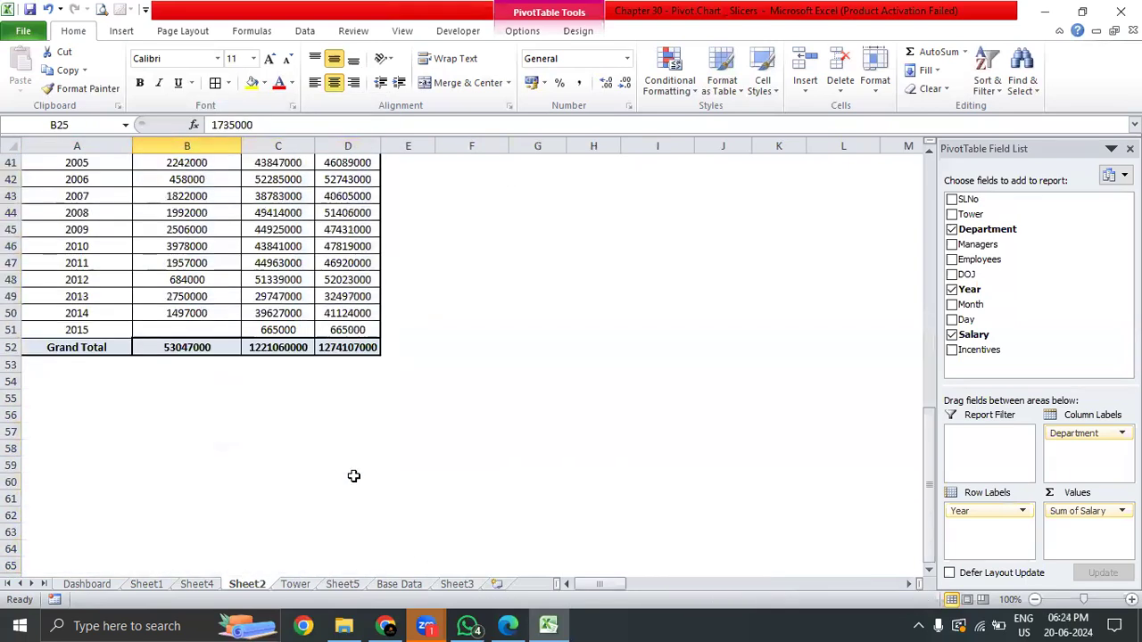
scroll(353, 477, "up", 13)
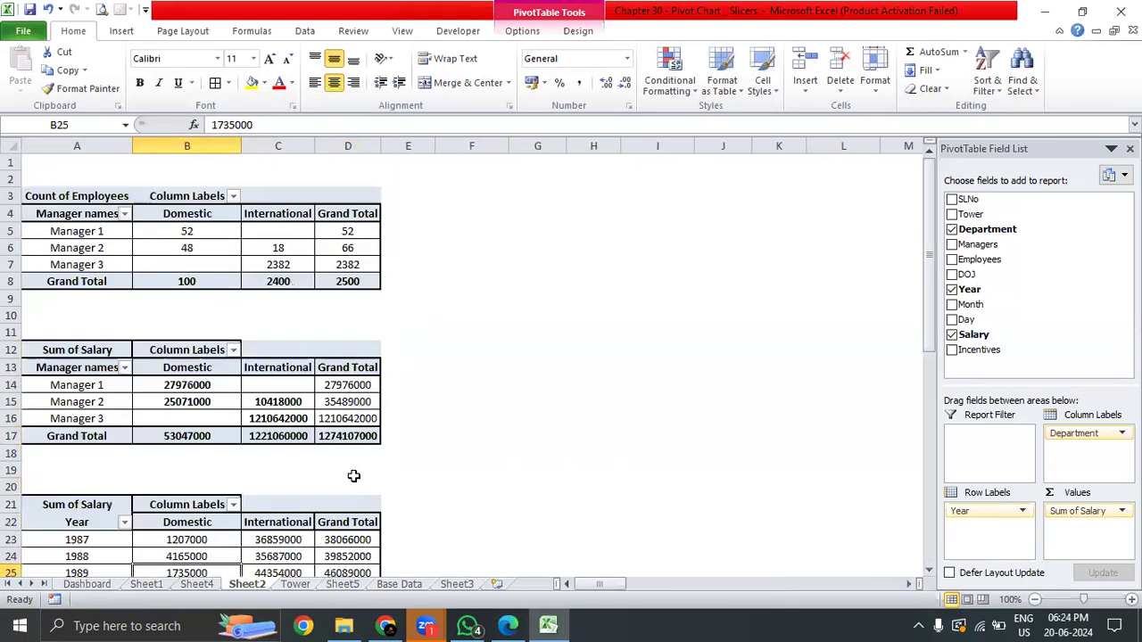
left_click(638, 418)
left_click(644, 248)
left_click(633, 217)
left_click(505, 292)
left_click(483, 230)
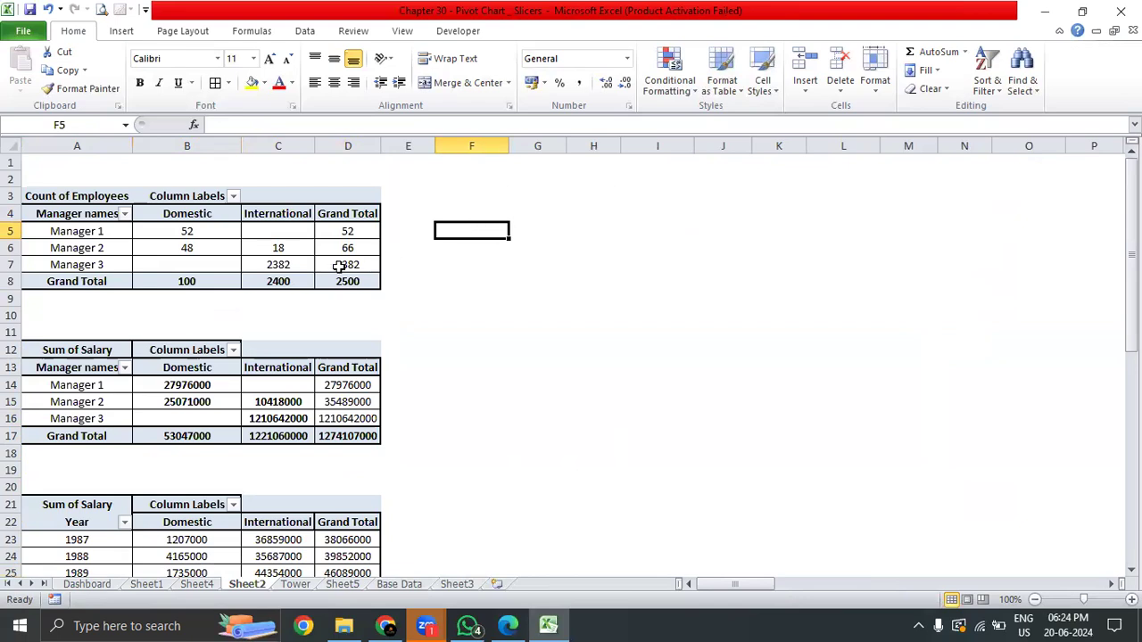
- Insert a 2-D clustered column PivotChart from A4:C7 of the Count of Employees PivotTable and place it beside the table
left_click_drag(298, 265, 78, 214)
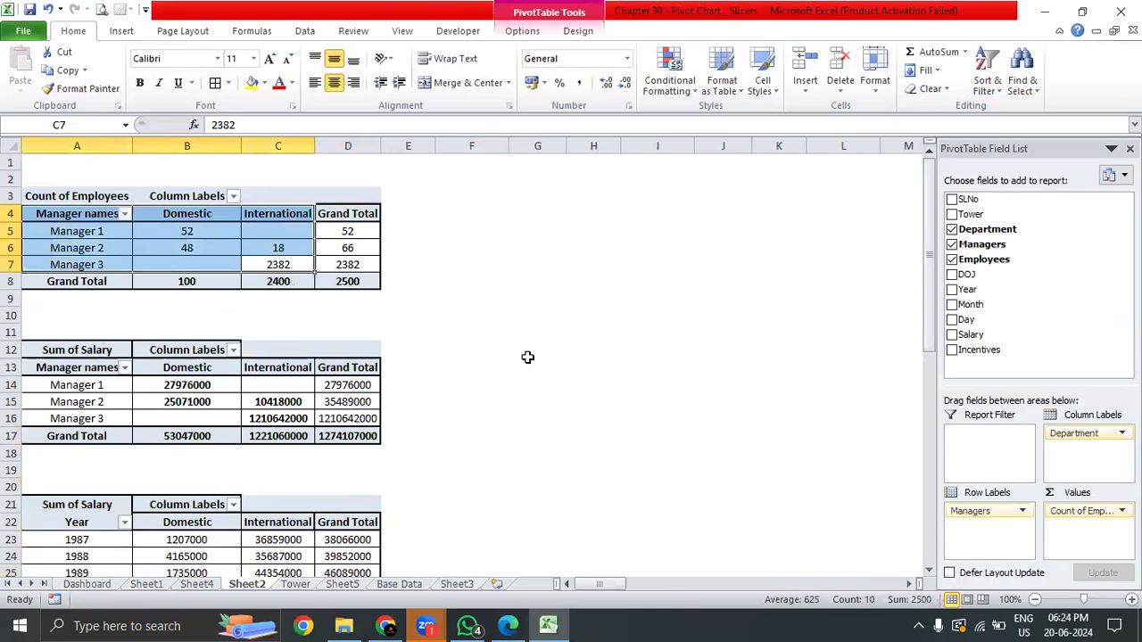
left_click_drag(343, 214, 27, 284)
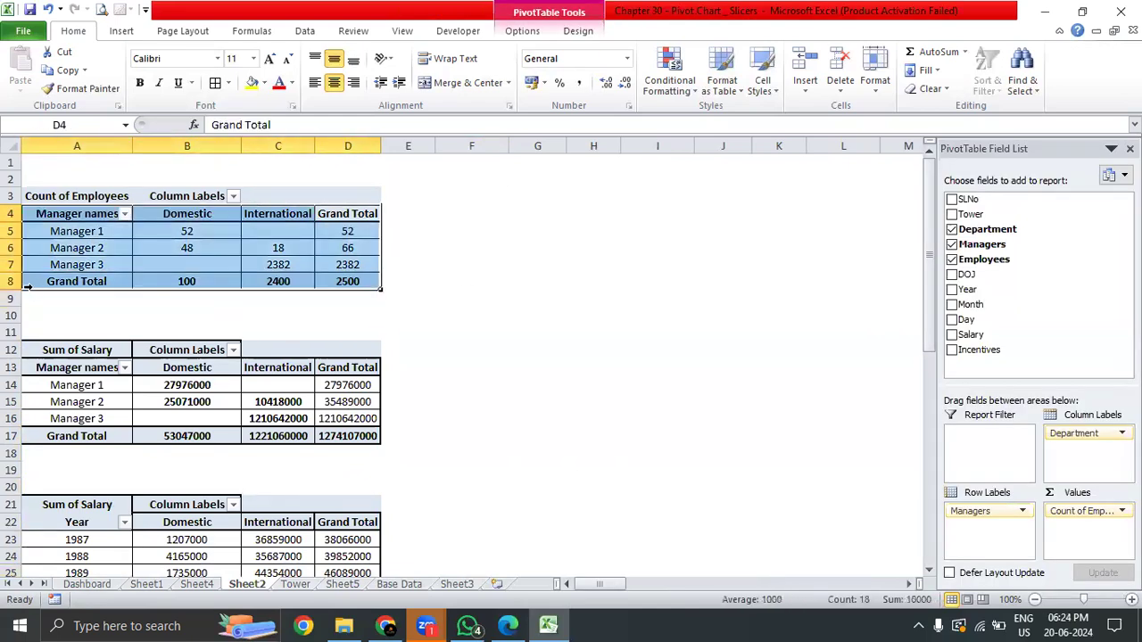
left_click_drag(93, 215, 288, 257)
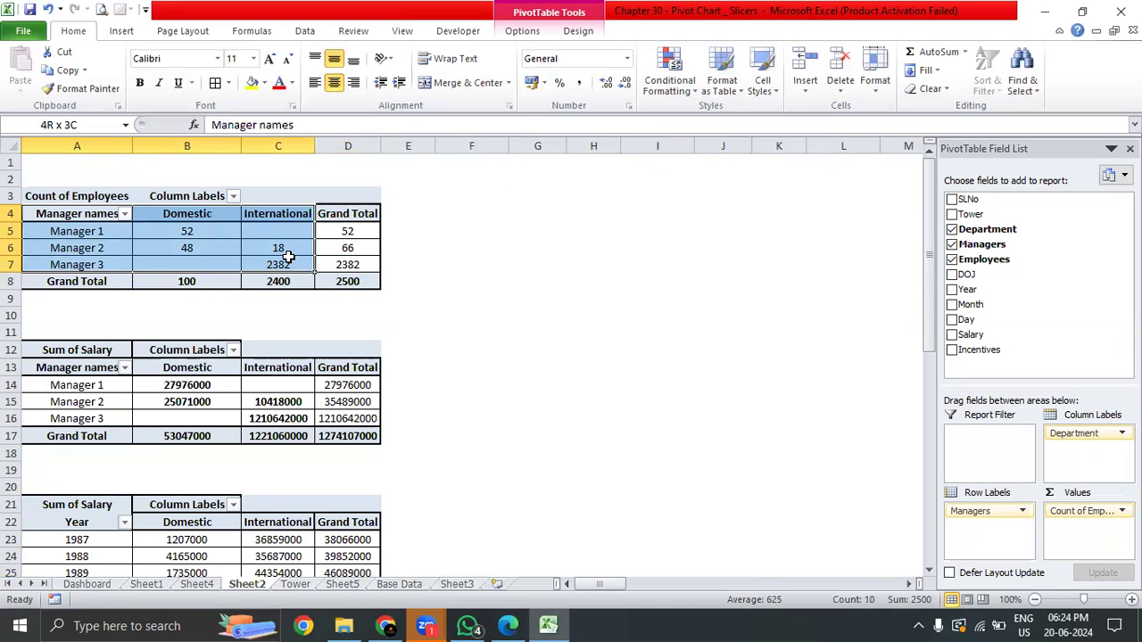
left_click_drag(288, 256, 288, 256)
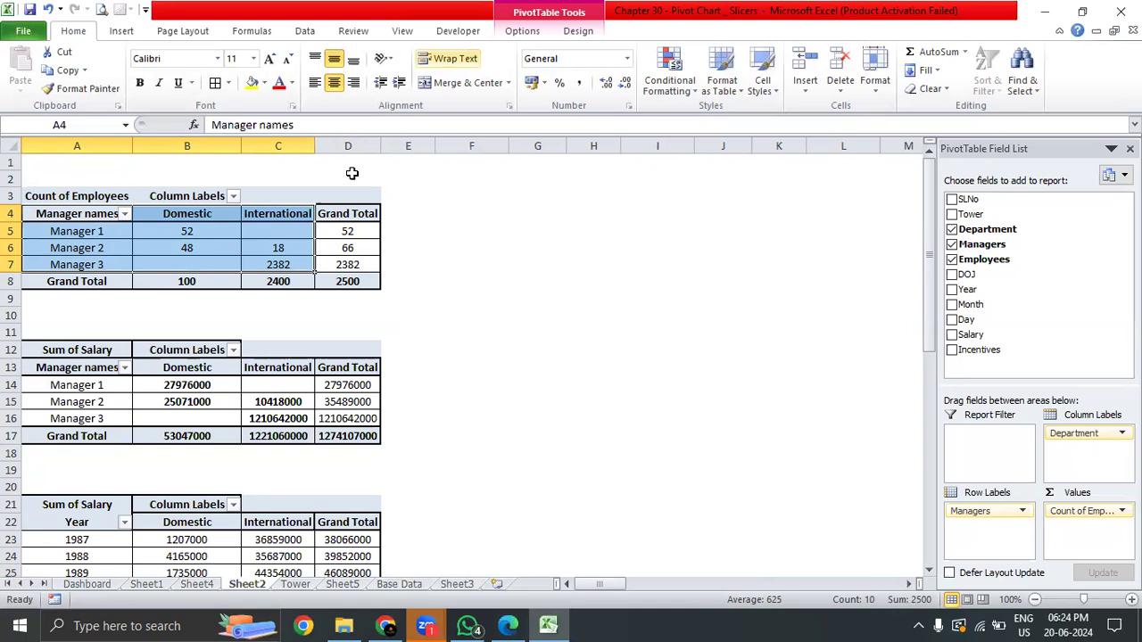
left_click(122, 32)
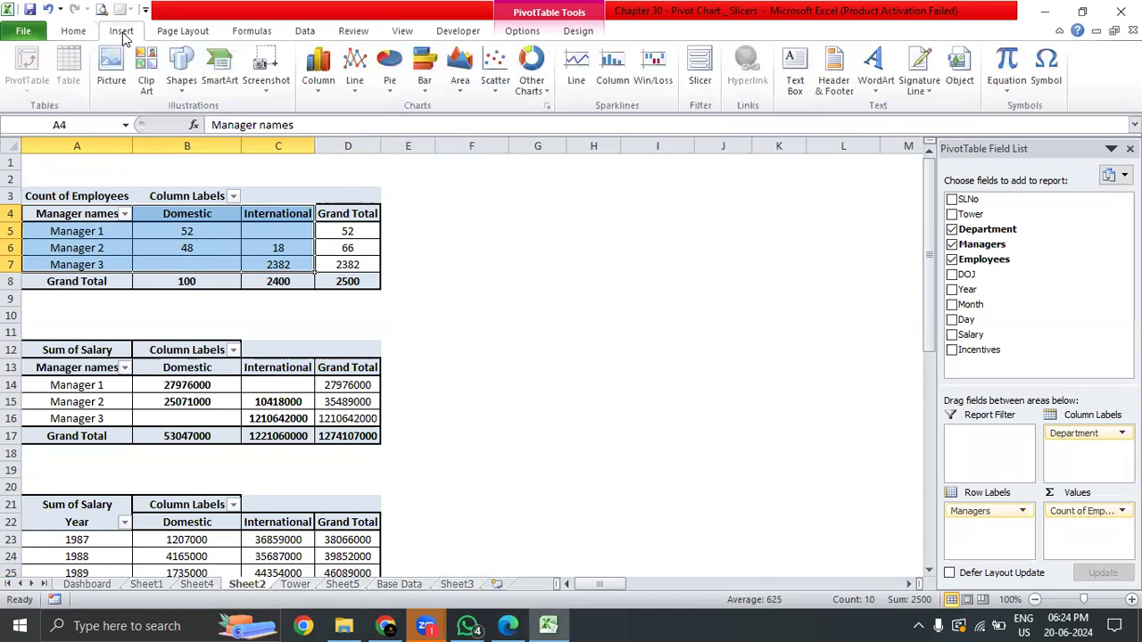
left_click(317, 71)
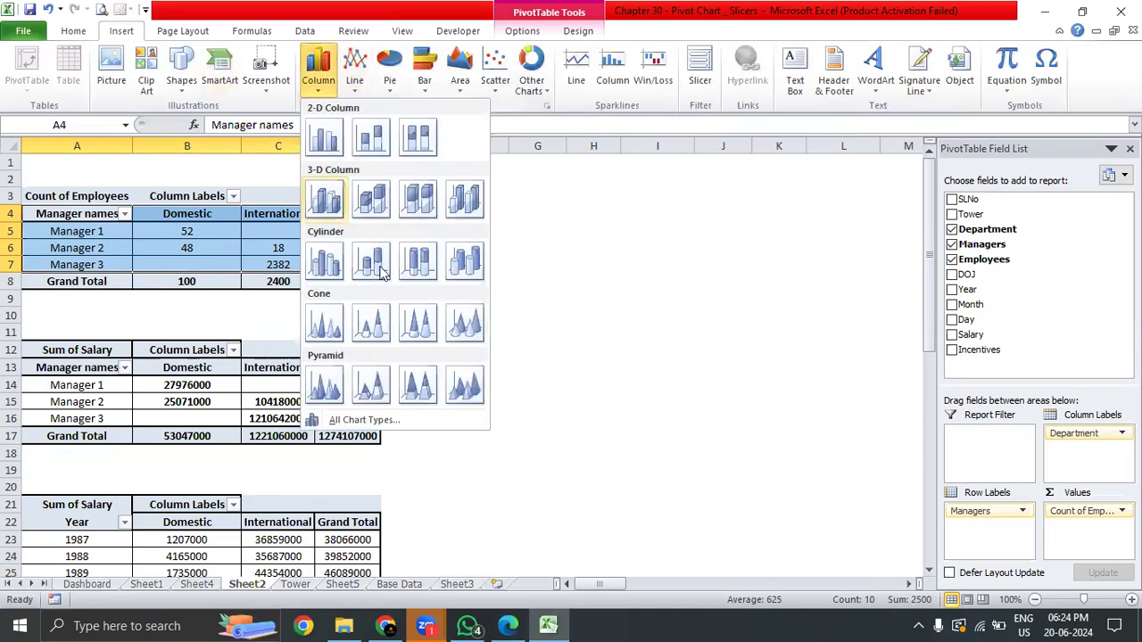
left_click(324, 138)
left_click_drag(479, 262, 601, 203)
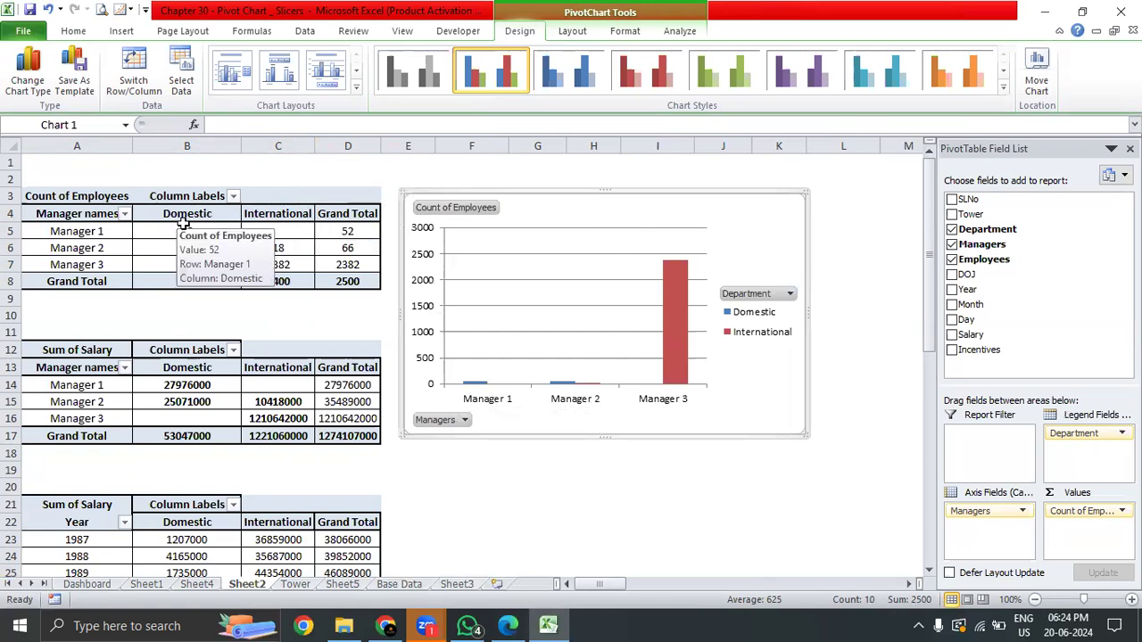
- Check the Domestic and International counts against the chart columns and delete the PivotChart's horizontal gridlines
left_click_drag(184, 229, 183, 245)
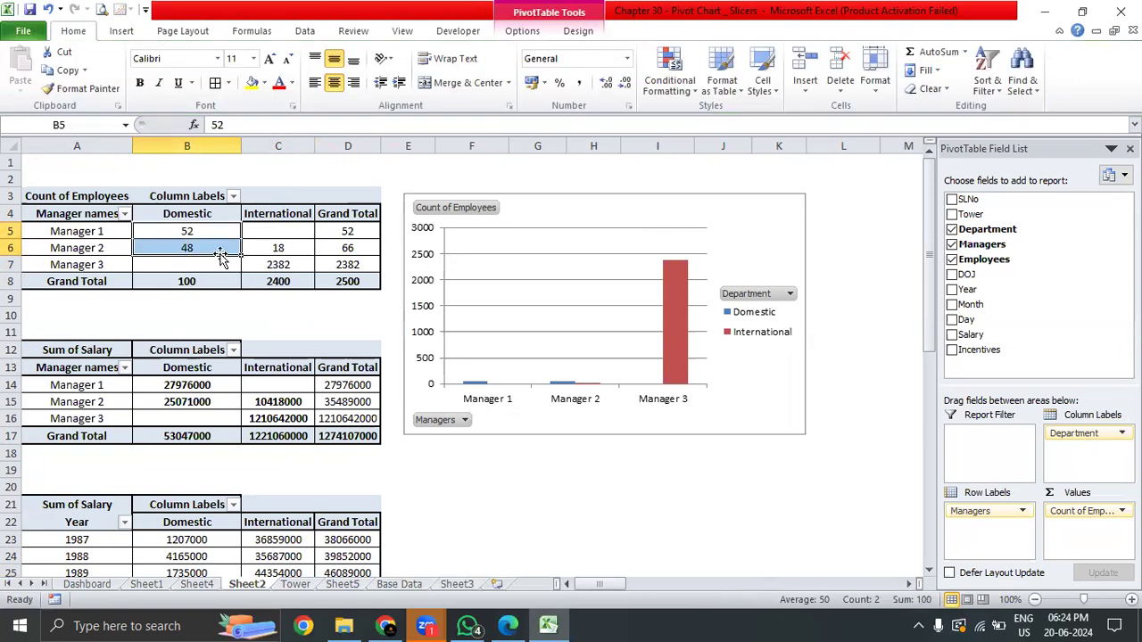
left_click(223, 252)
left_click(268, 248)
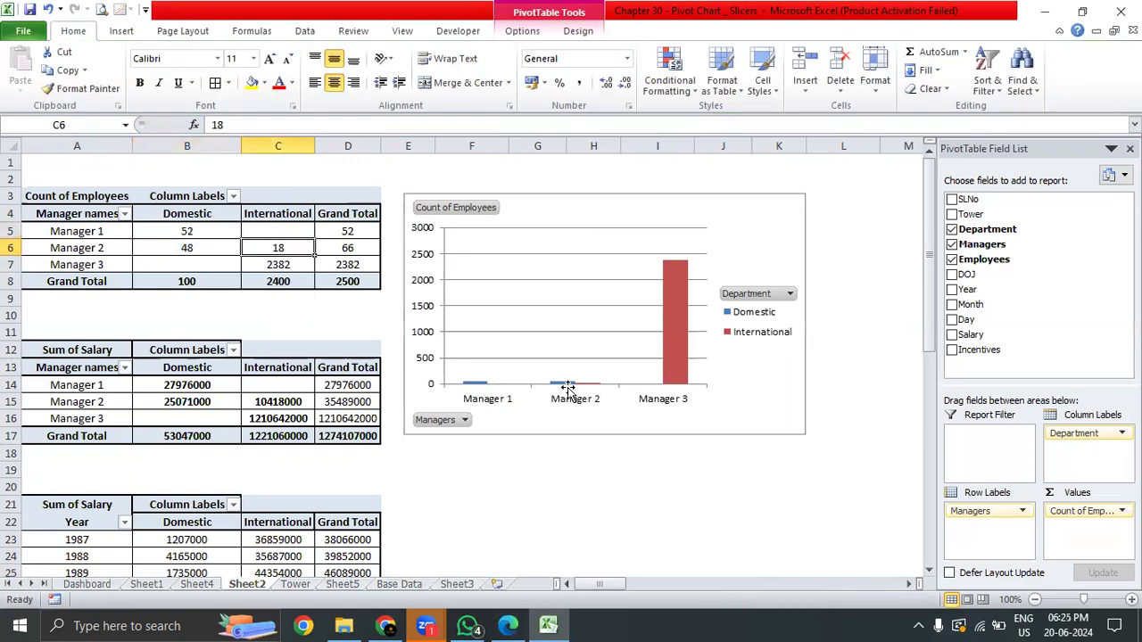
left_click(600, 338)
key("Delete")
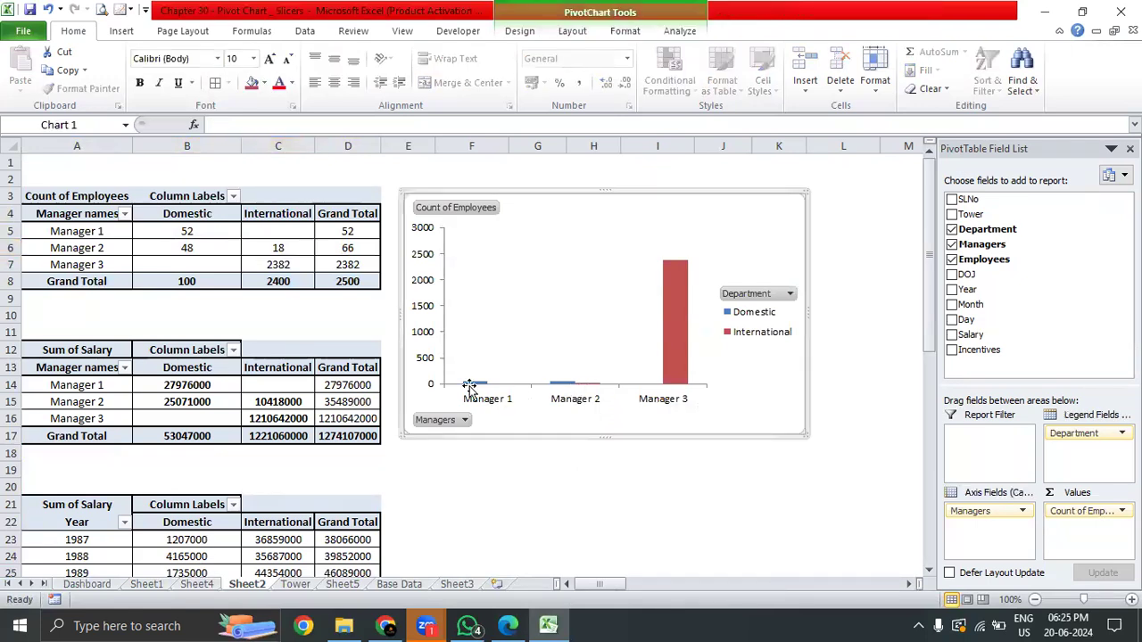
- Compare the Manager 1 and Manager 3 employee counts in the PivotTable with their columns in the chart
left_click(168, 234)
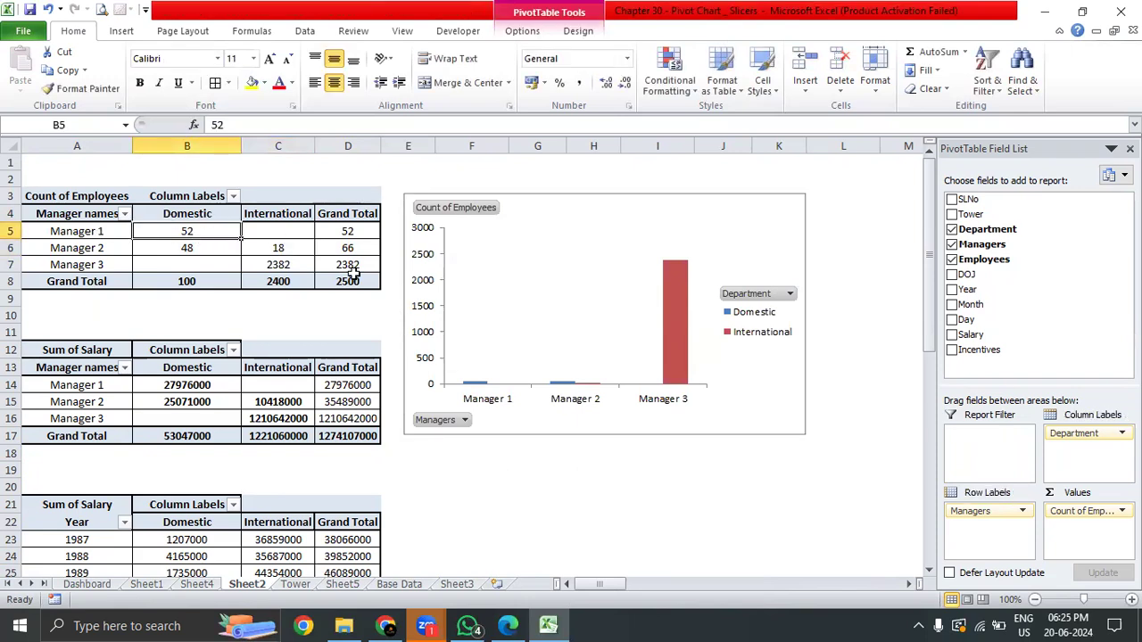
left_click(63, 265)
left_click(272, 266)
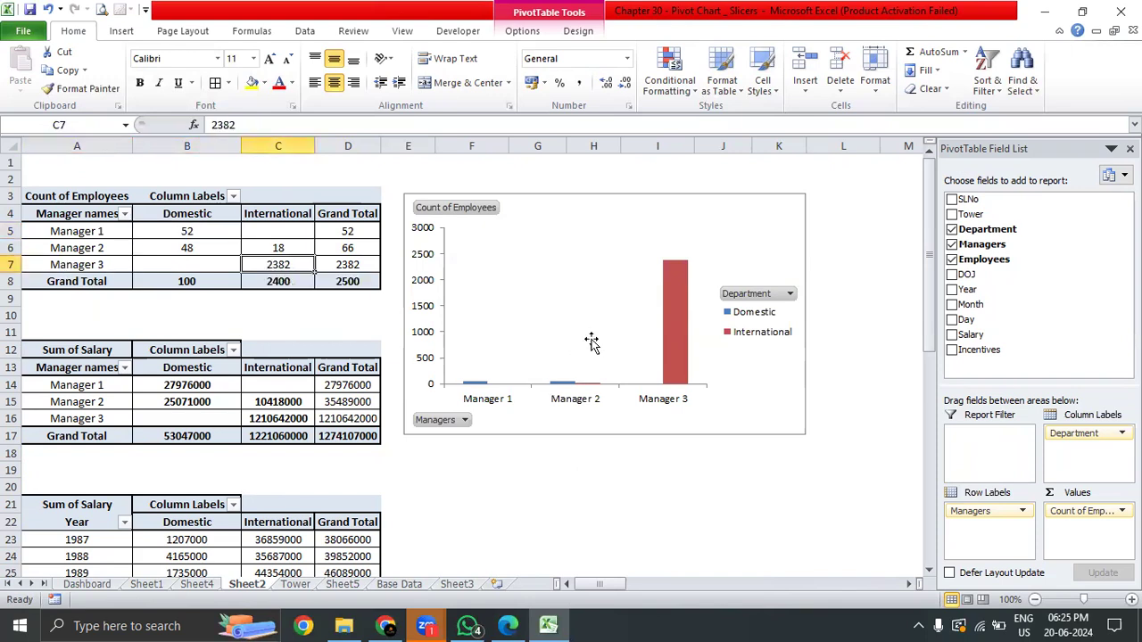
left_click(681, 315)
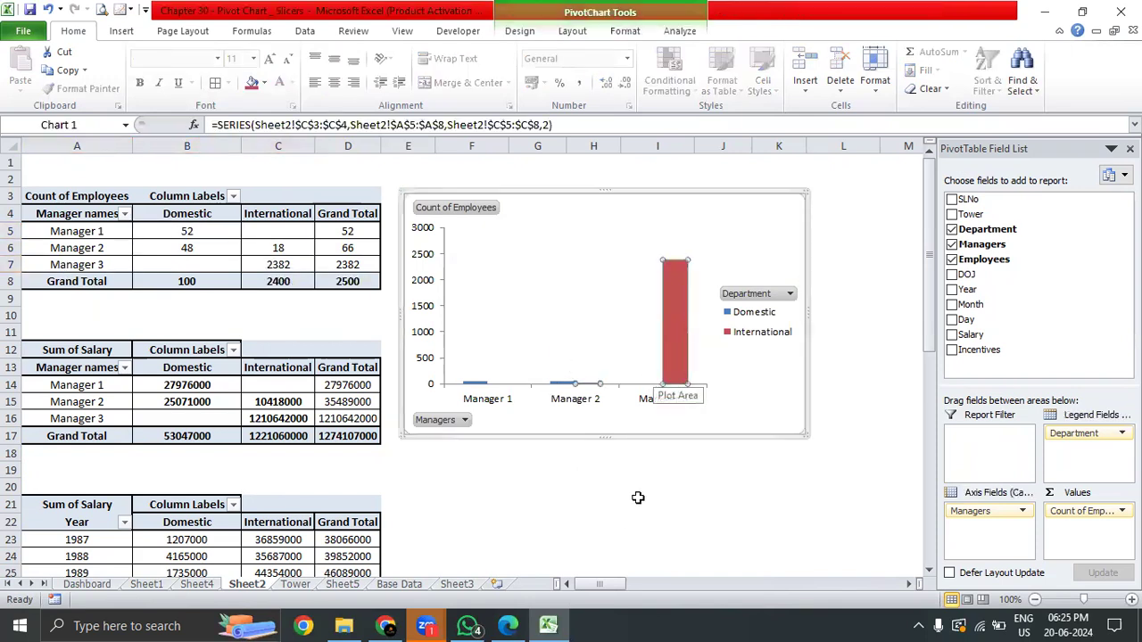
left_click(635, 491)
- Add data labels to the PivotChart's columns in the Outside End position
left_click(603, 205)
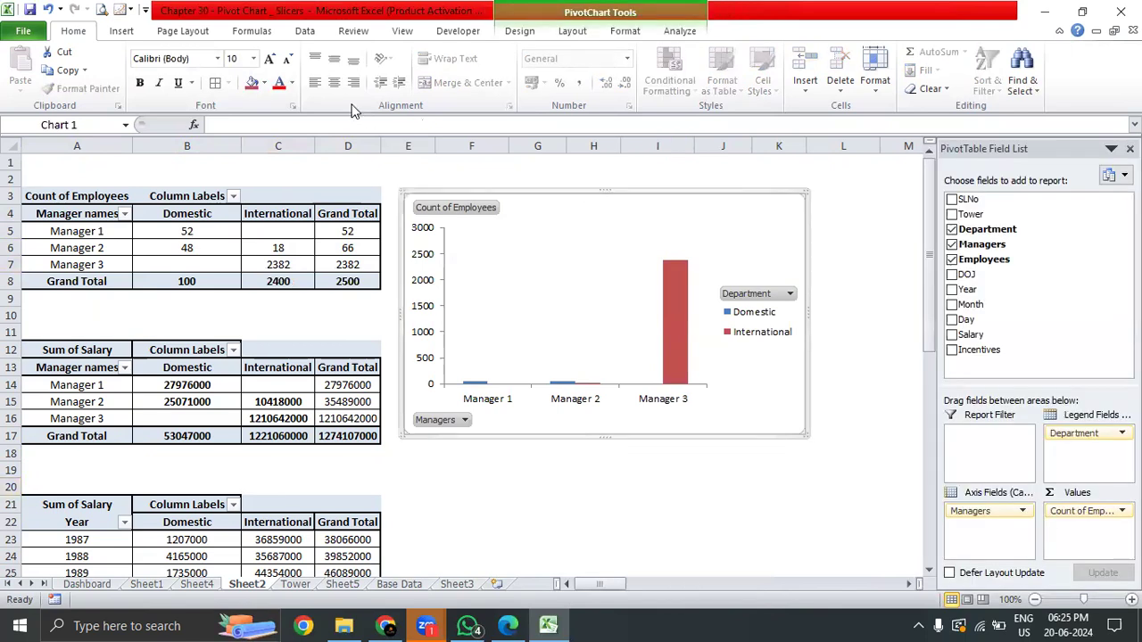
left_click(691, 34)
left_click(628, 33)
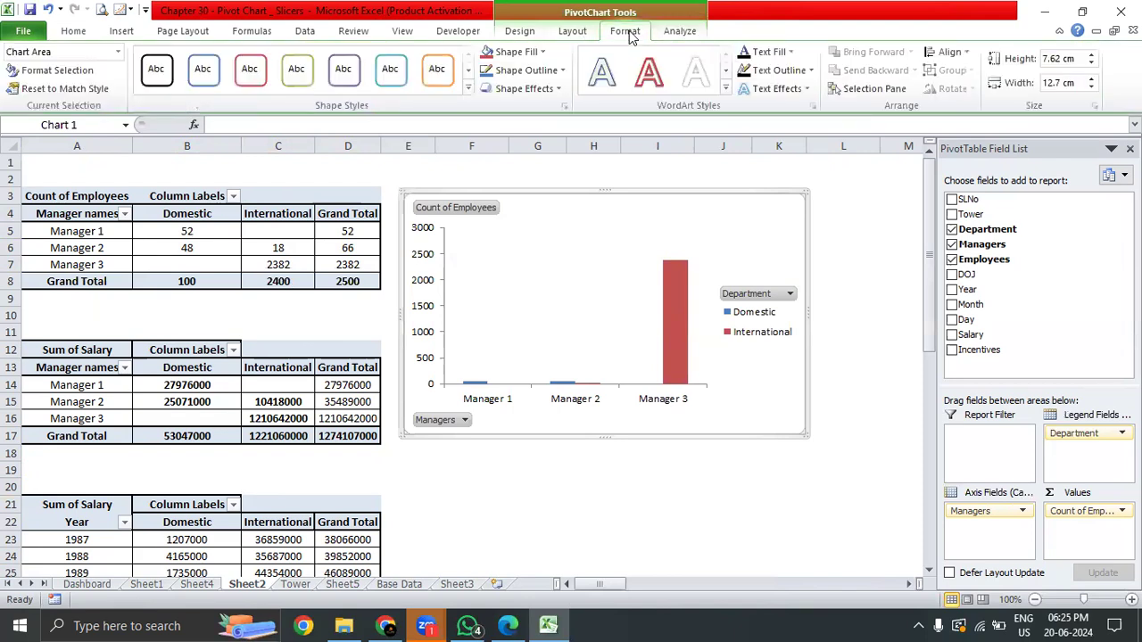
left_click(575, 34)
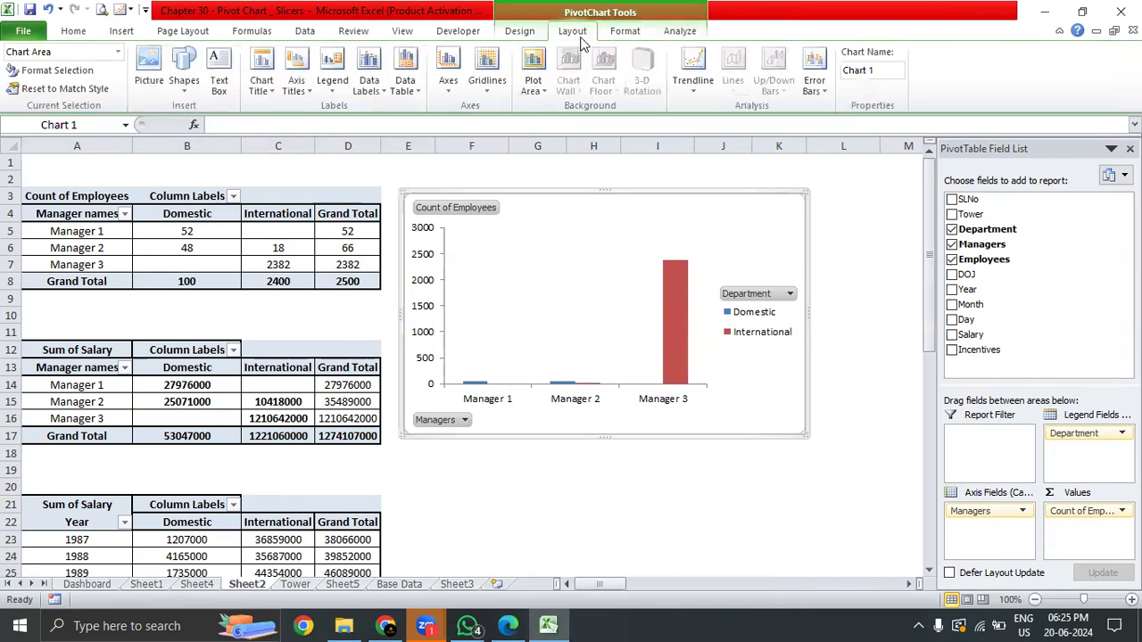
left_click(370, 79)
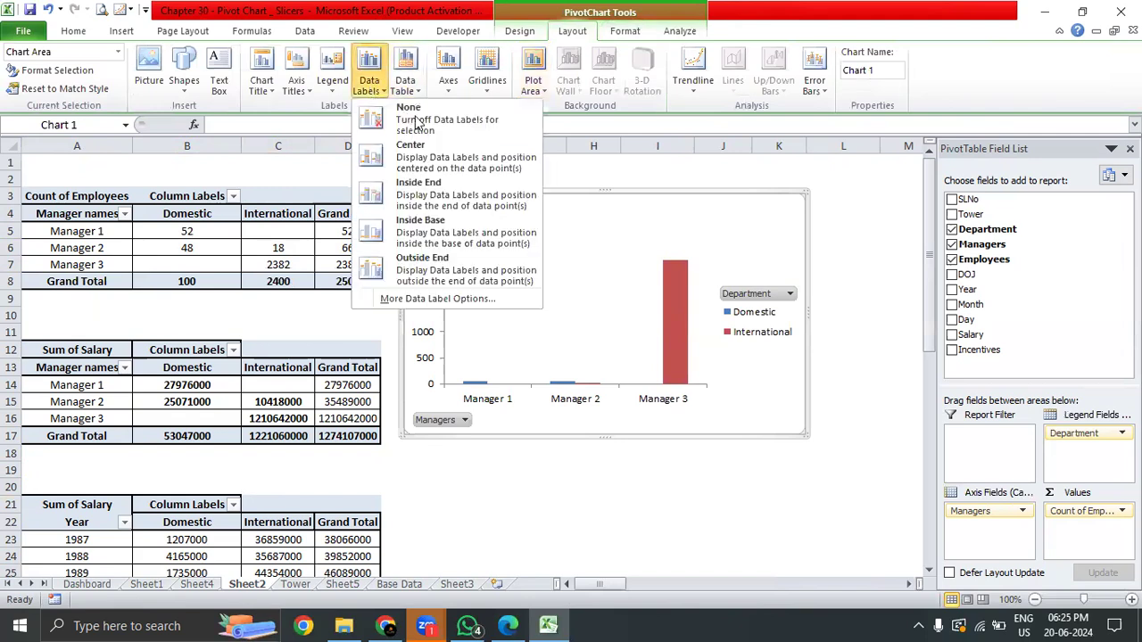
left_click(437, 272)
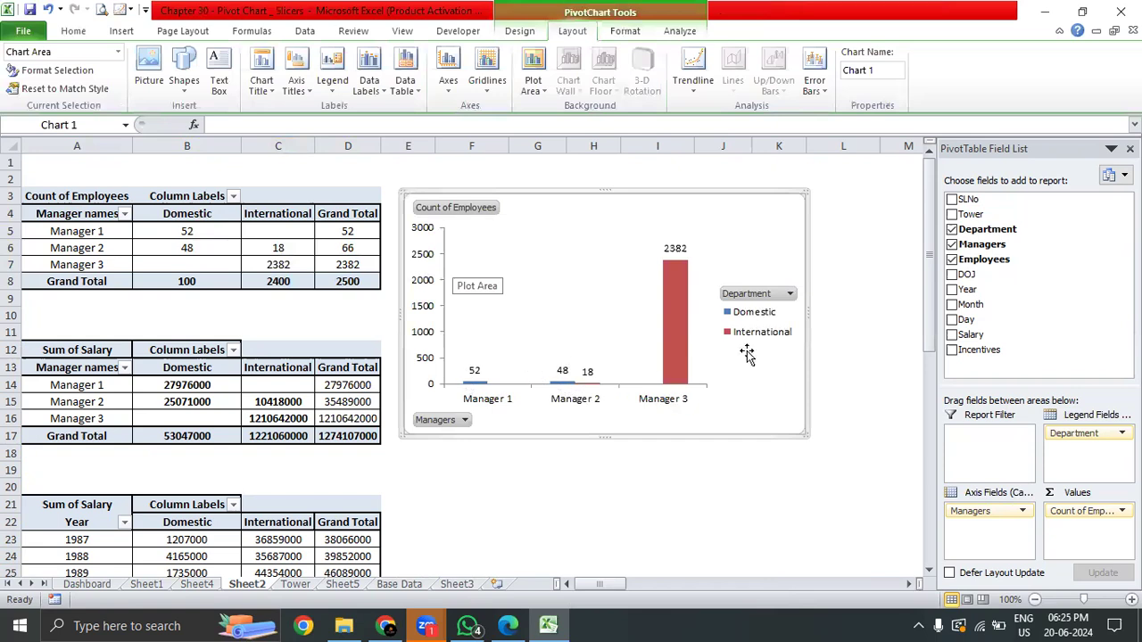
- Move the employee count PivotChart's legend to its upper-right corner and shrink the chart's width and height slightly
left_click(757, 318)
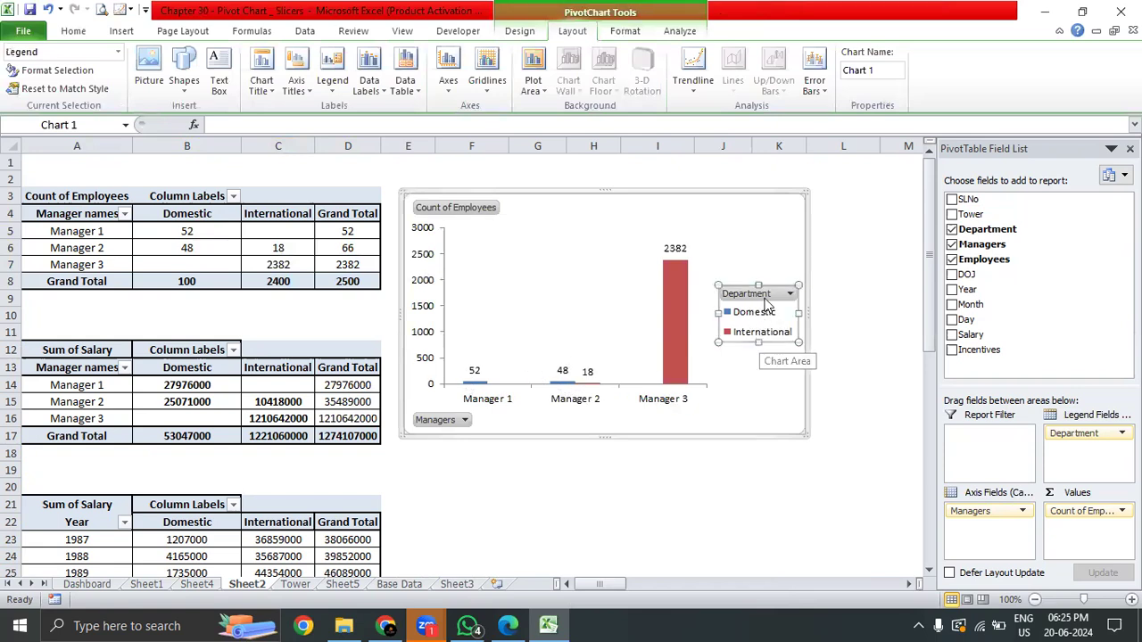
left_click_drag(748, 284, 746, 202)
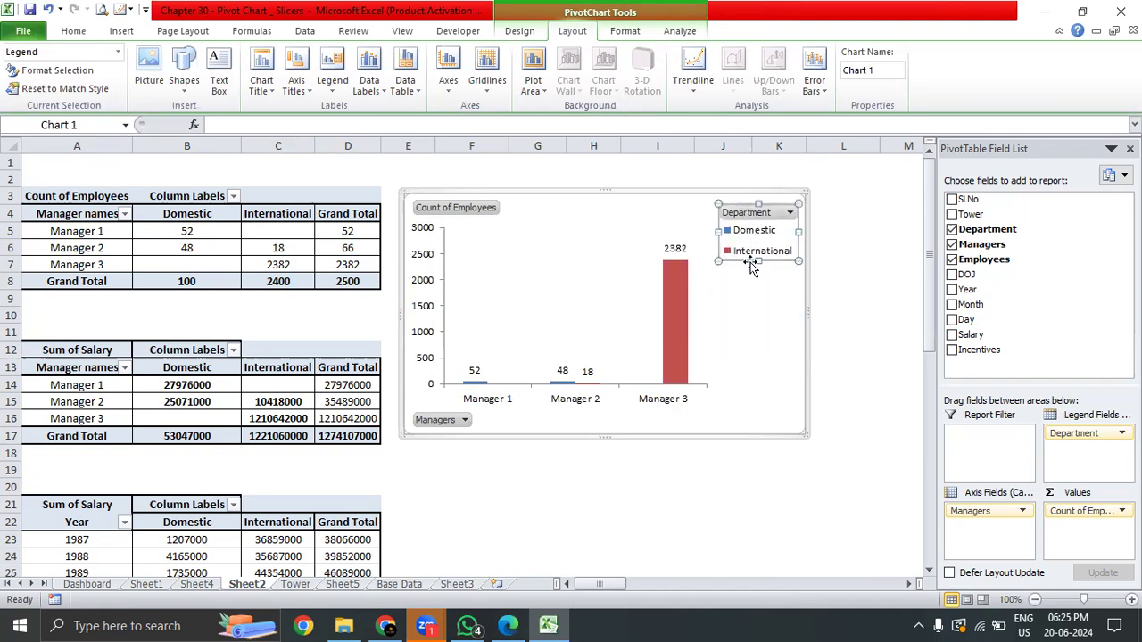
left_click_drag(747, 263, 751, 261)
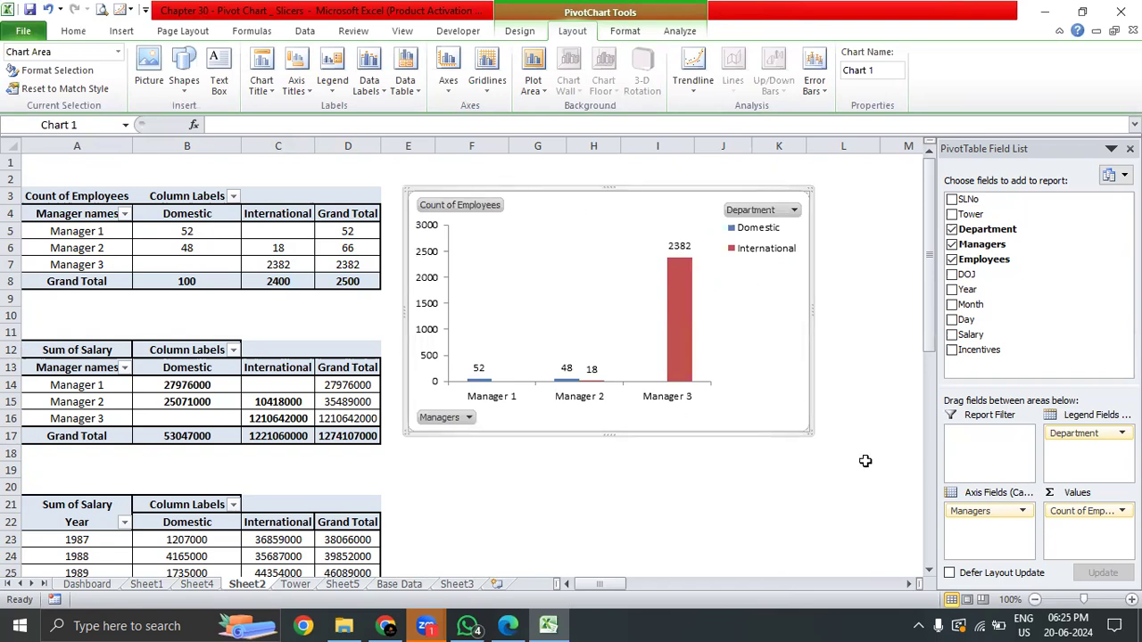
left_click_drag(804, 431, 660, 291)
left_click_drag(830, 366, 773, 421)
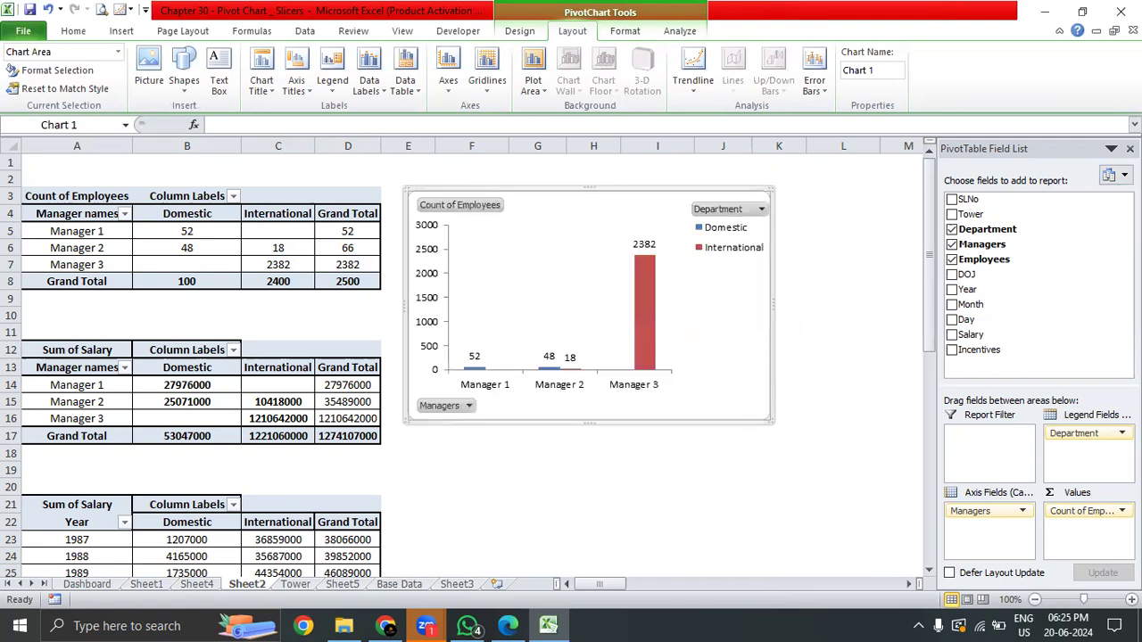
left_click(842, 299)
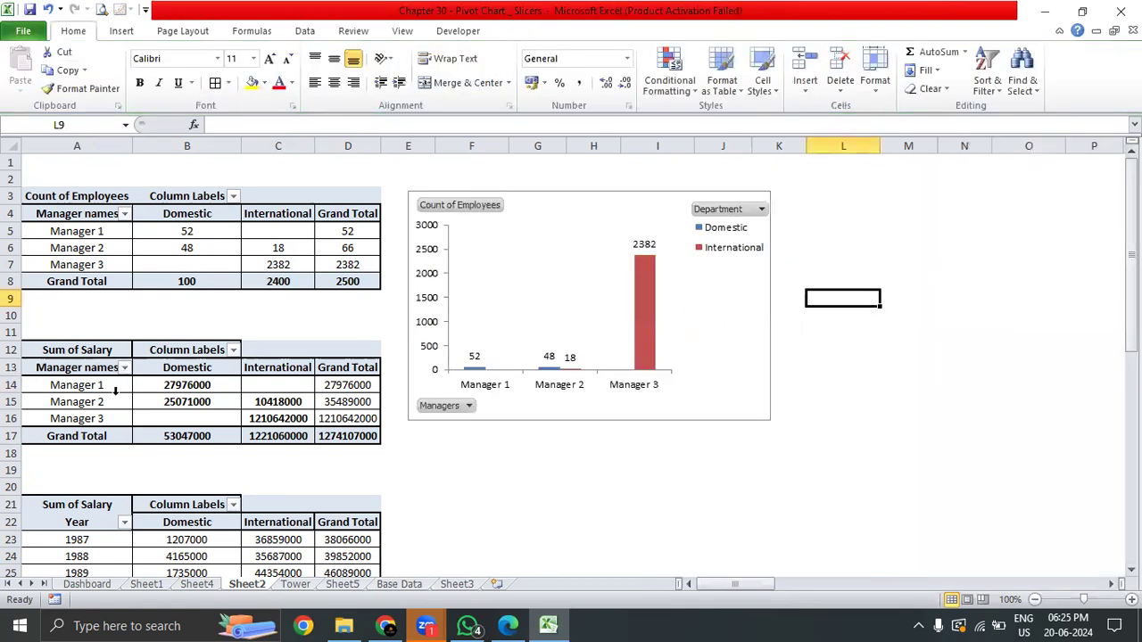
- Insert a 2-D clustered column PivotChart from A13:D17 of the manager Sum of Salary PivotTable and place it below the count chart
left_click_drag(109, 419, 349, 386)
left_click_drag(354, 443, 71, 371)
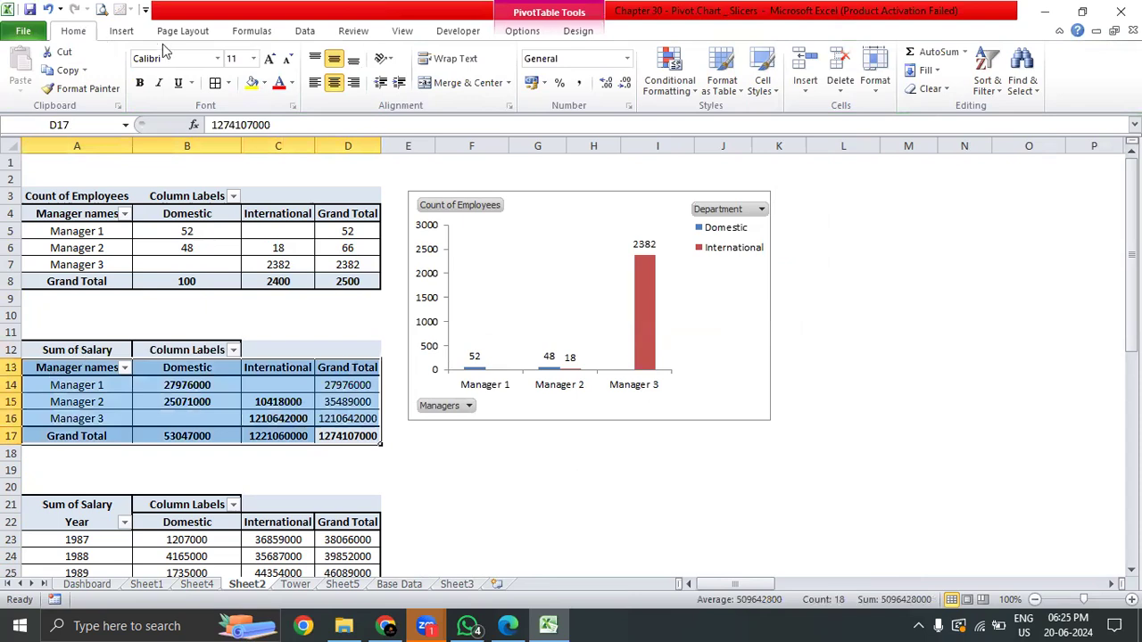
left_click(121, 31)
left_click(320, 73)
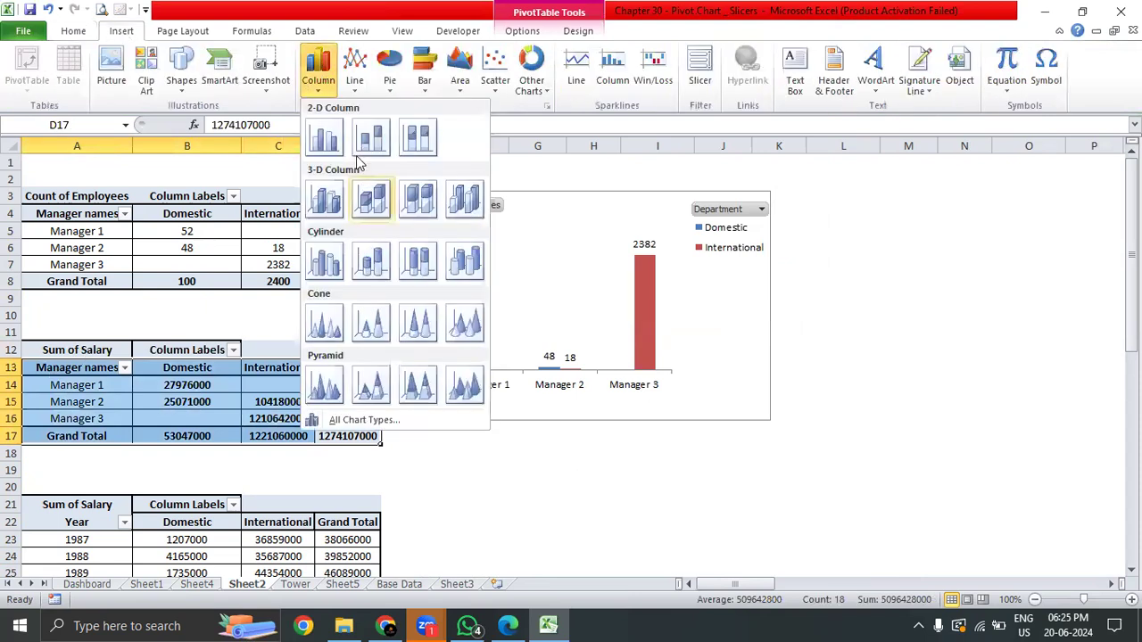
left_click(323, 137)
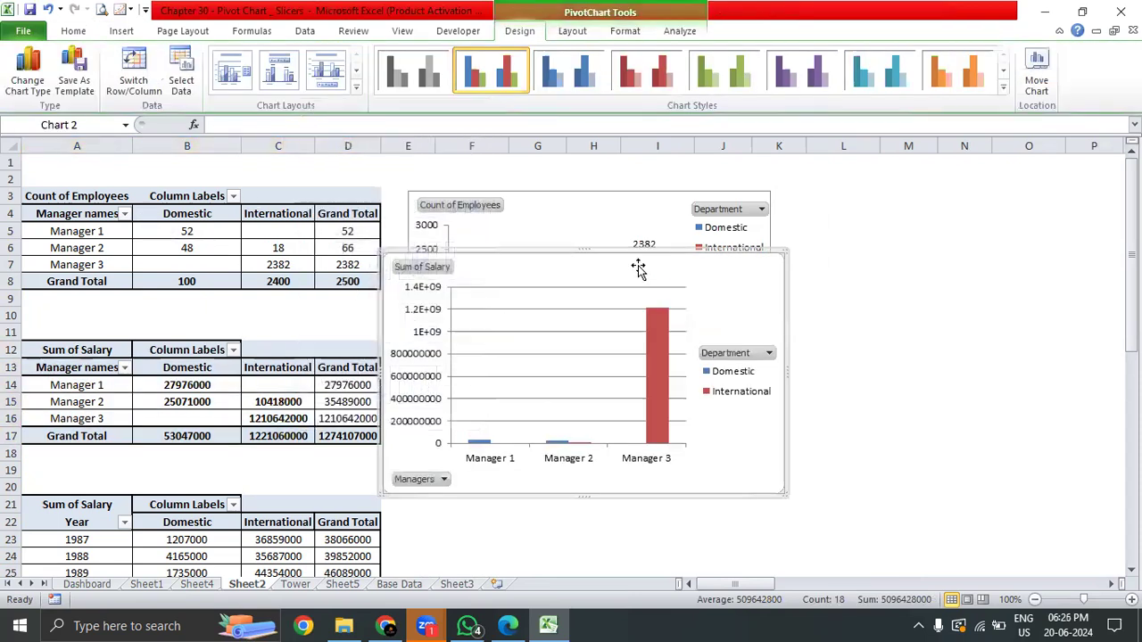
left_click_drag(605, 269, 746, 374)
scroll(747, 375, "down", 3)
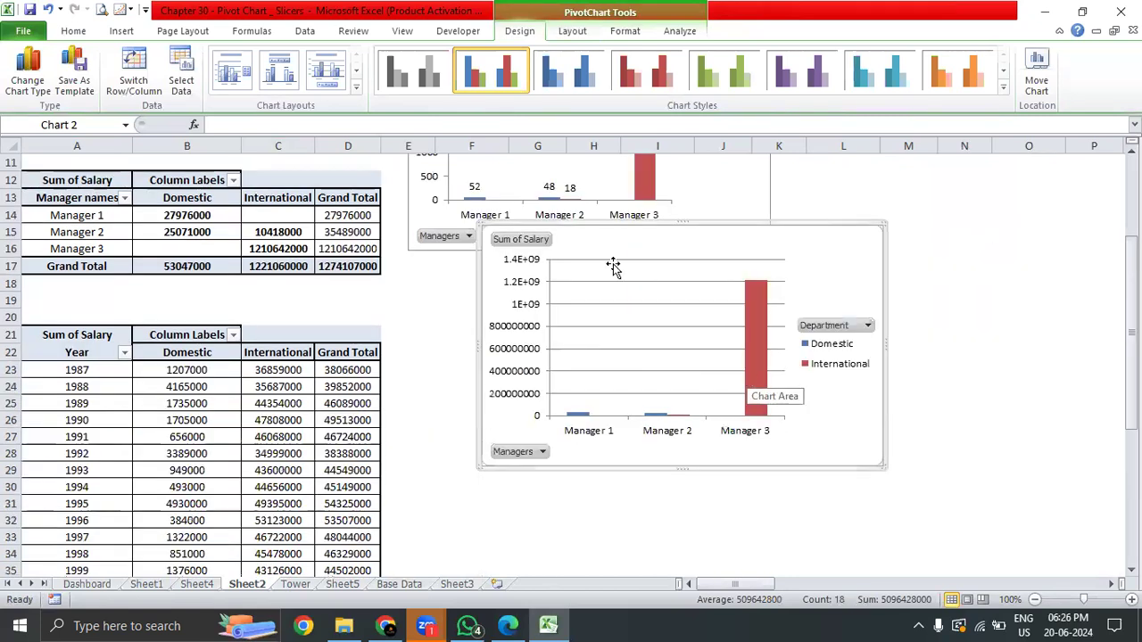
- Add Outside End data labels to the manager Sum of Salary chart and widen the chart to spread the labels
left_click(573, 31)
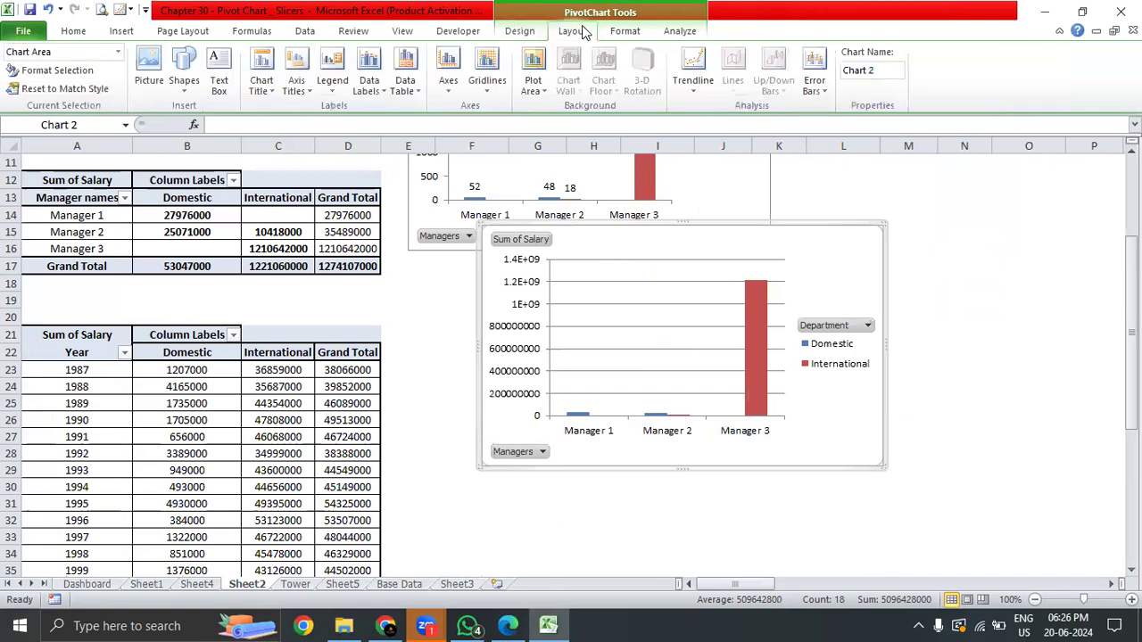
left_click(365, 92)
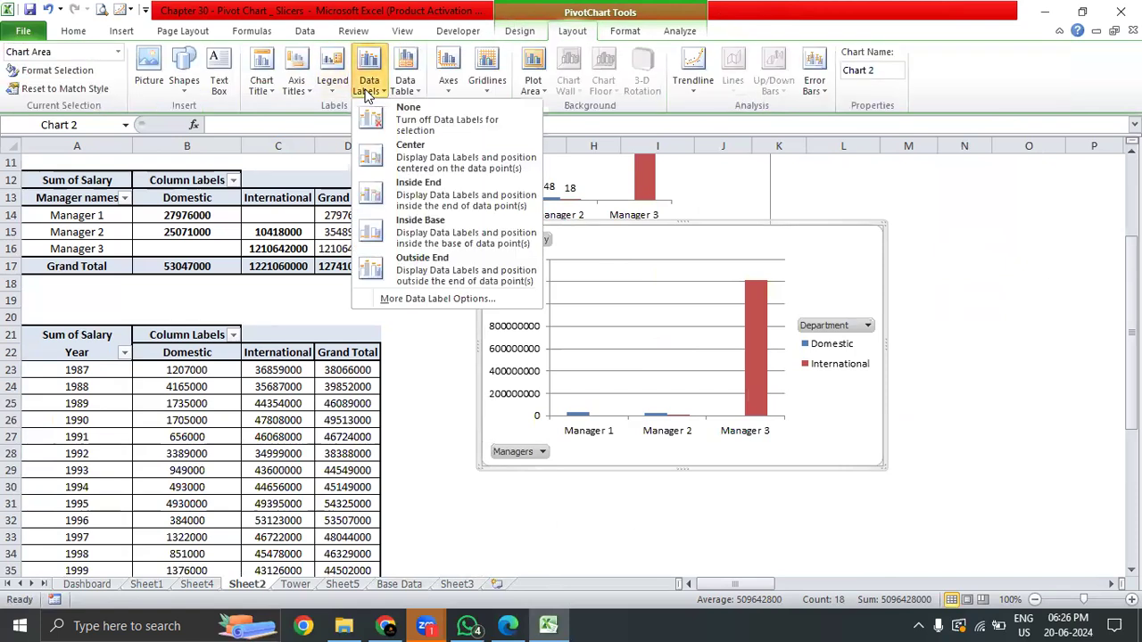
left_click(453, 258)
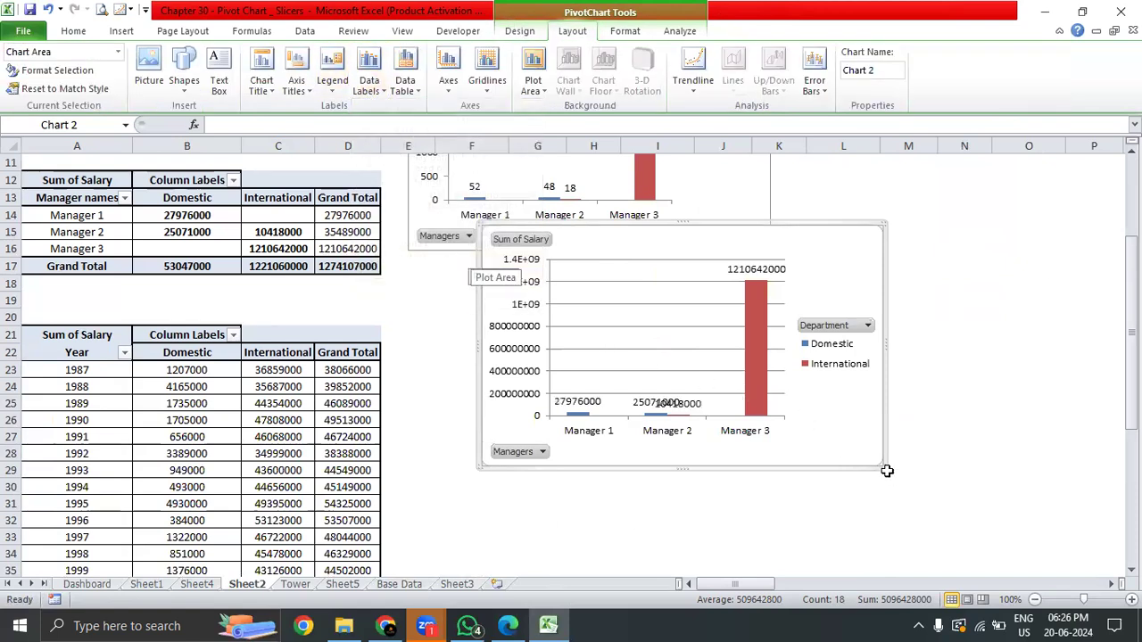
left_click_drag(881, 462, 1059, 479)
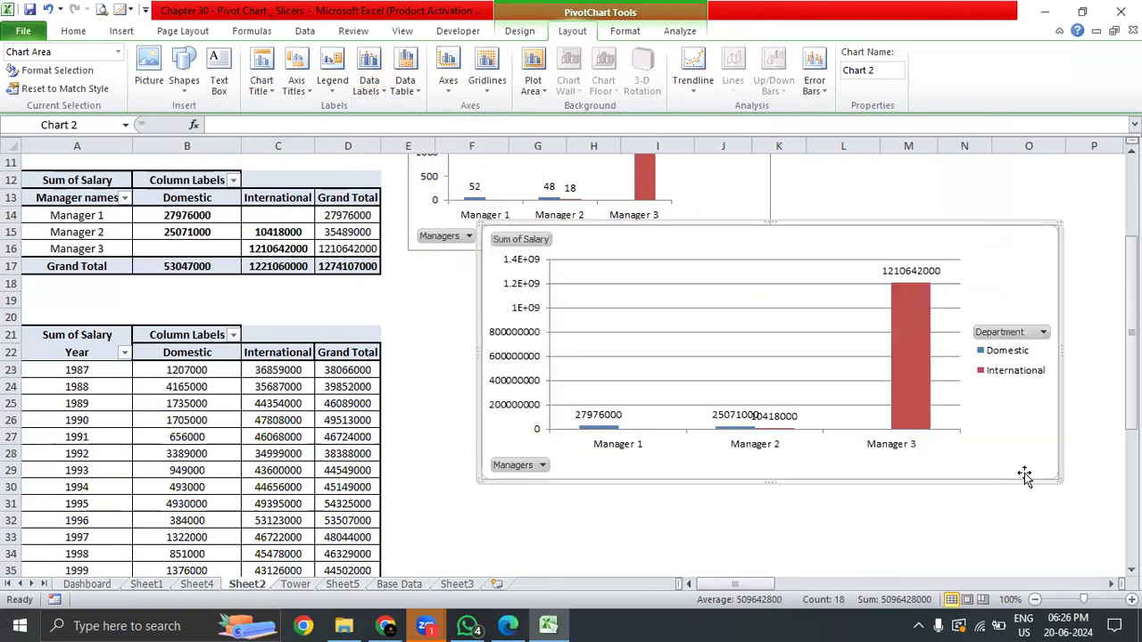
- Compare the Domestic and International data labels in the salary chart with the manager Sum of Salary PivotTable
left_click(580, 416)
scroll(267, 366, "up", 4)
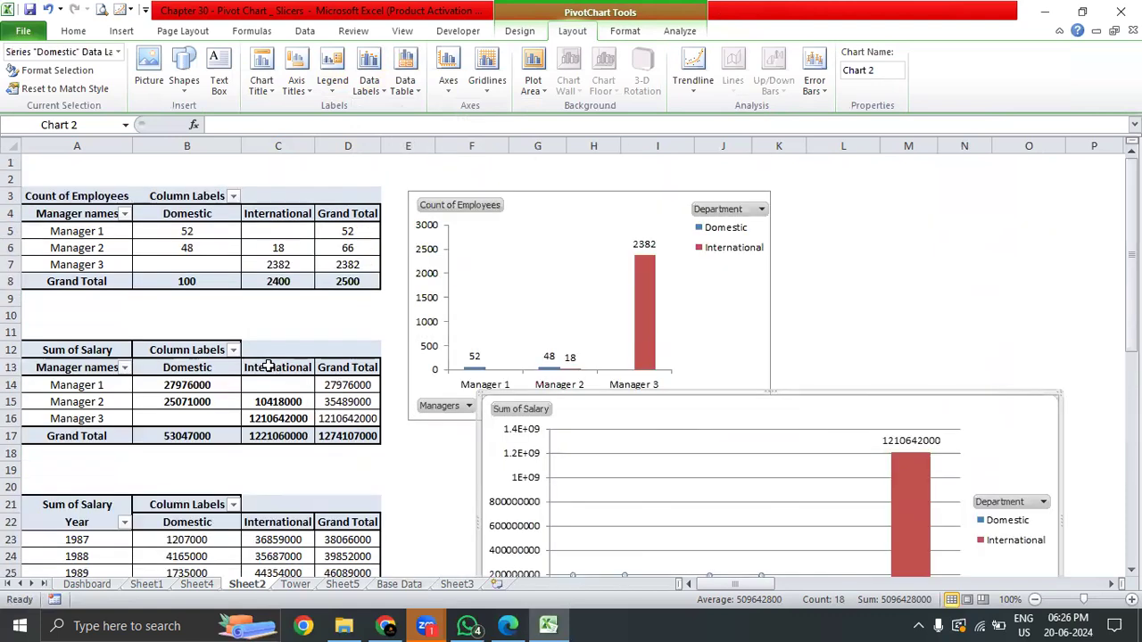
scroll(267, 366, "down", 3)
left_click(774, 415)
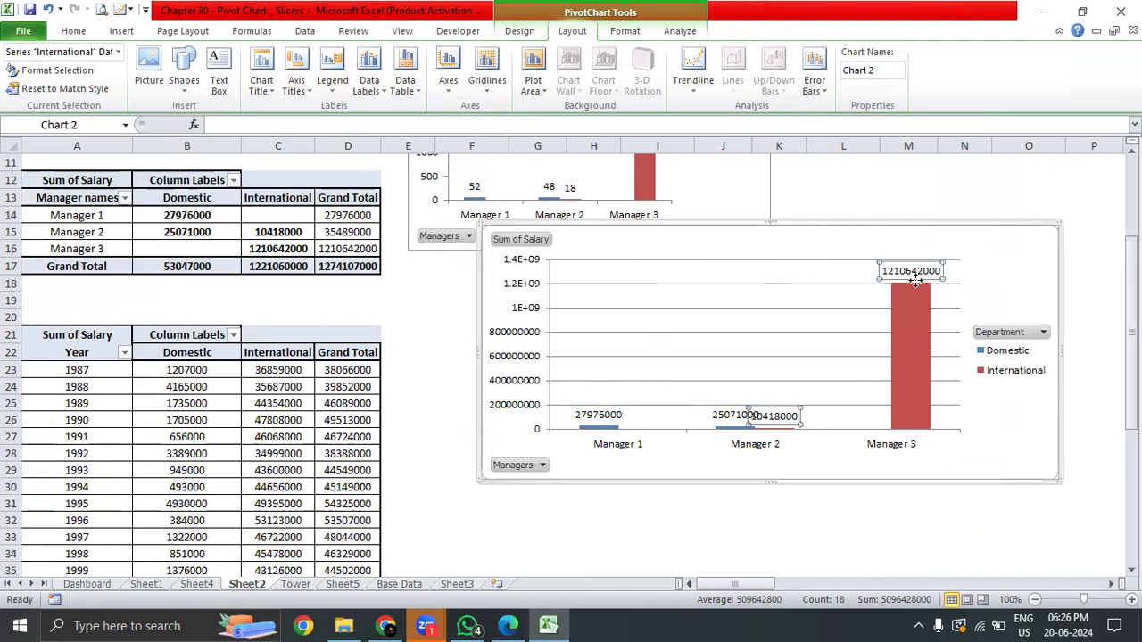
mouse_move(899, 393)
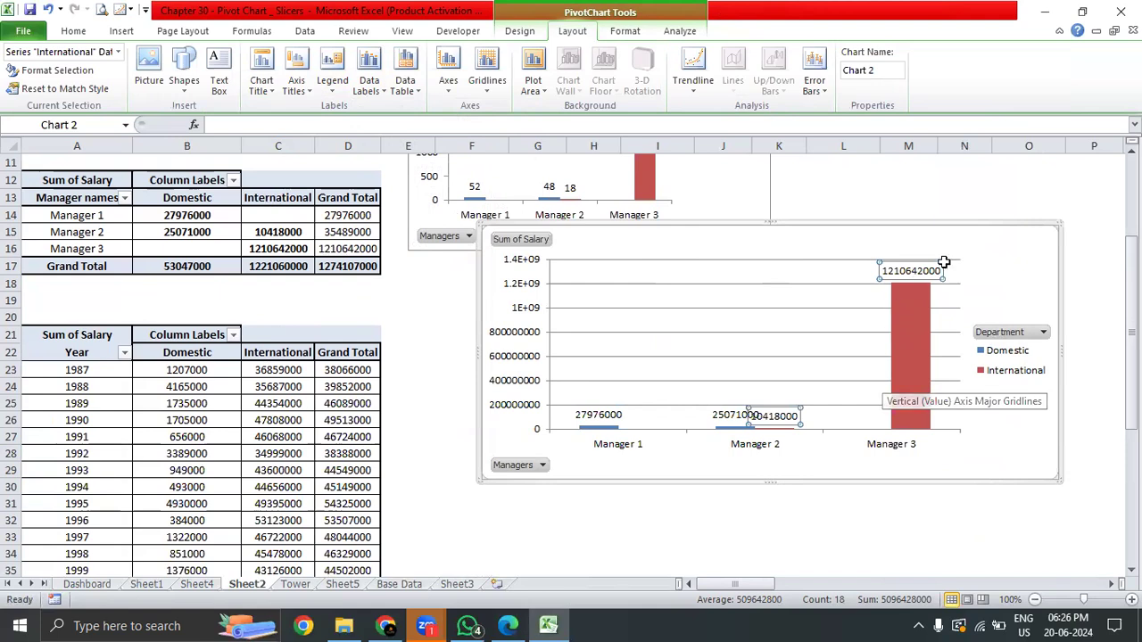
left_click(816, 465)
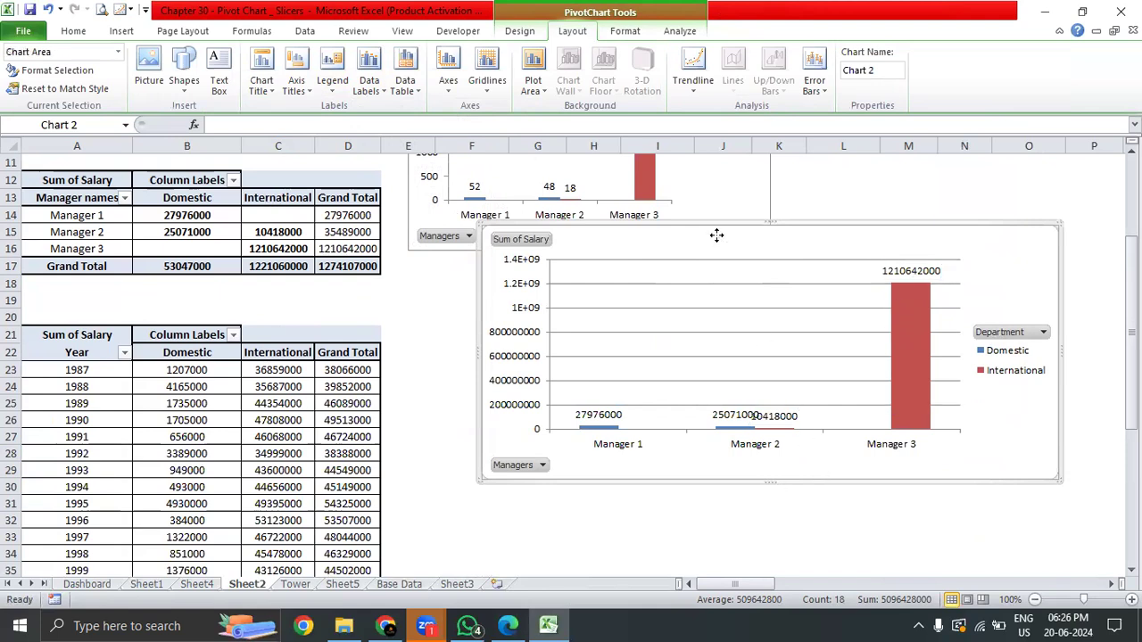
- Shift the manager salary PivotChart down, recheck its source range A13:D17, and delete the chart
left_click_drag(716, 235, 740, 277)
left_click_drag(64, 200, 278, 249)
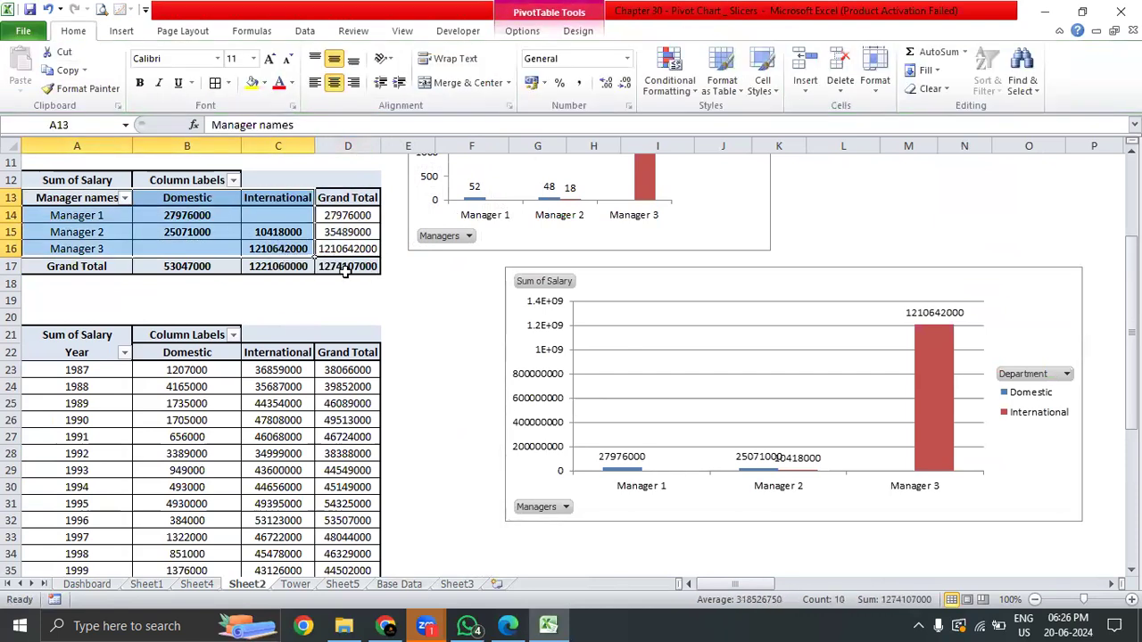
left_click_drag(348, 265, 347, 183)
left_click_drag(198, 194, 85, 194, "shift")
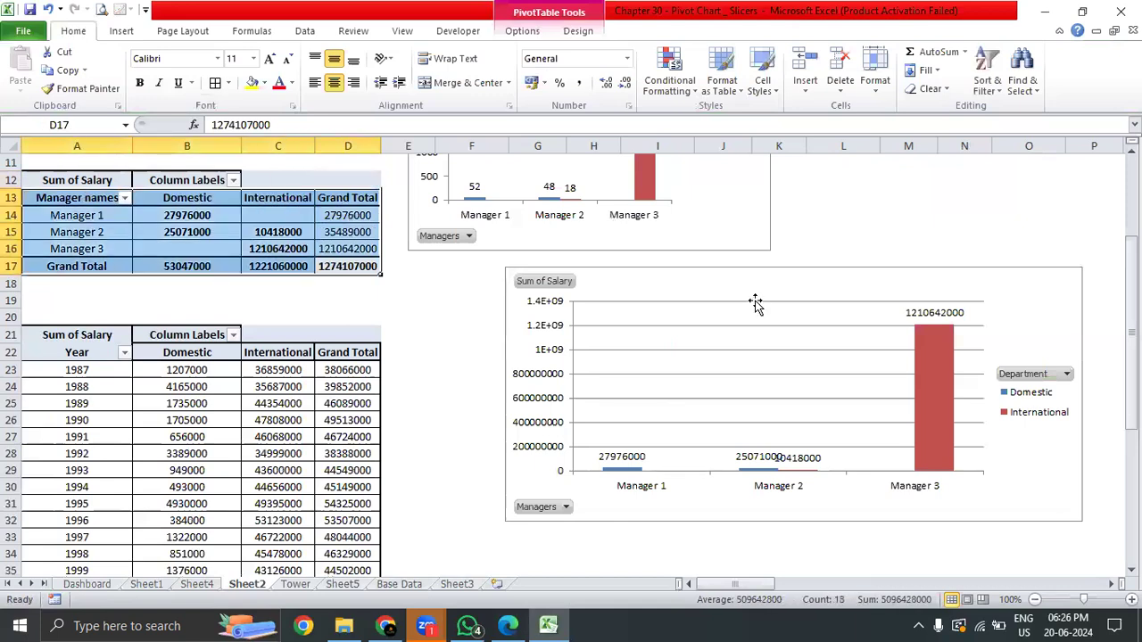
left_click(775, 280)
key("Delete")
- Insert a 2-D Line with Markers PivotChart from A22:C51 of the yearly Sum of Salary PivotTable and widen it to about 22 cm
scroll(323, 256, "down", 3)
scroll(322, 256, "up", 3)
left_click_drag(77, 354, 255, 532)
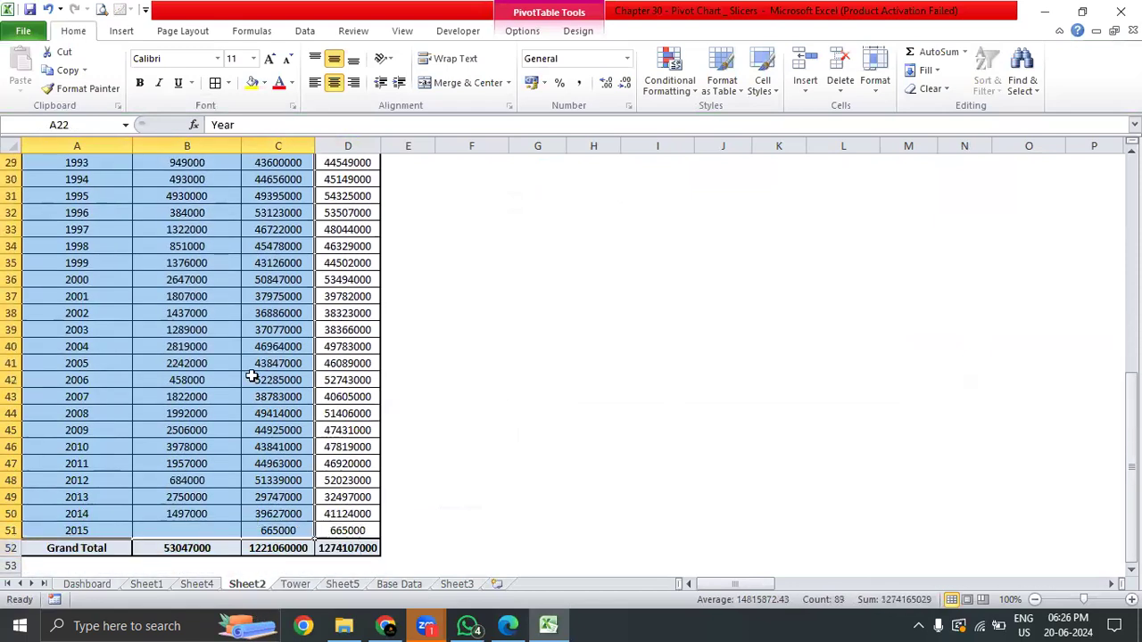
left_click(123, 35)
left_click(355, 71)
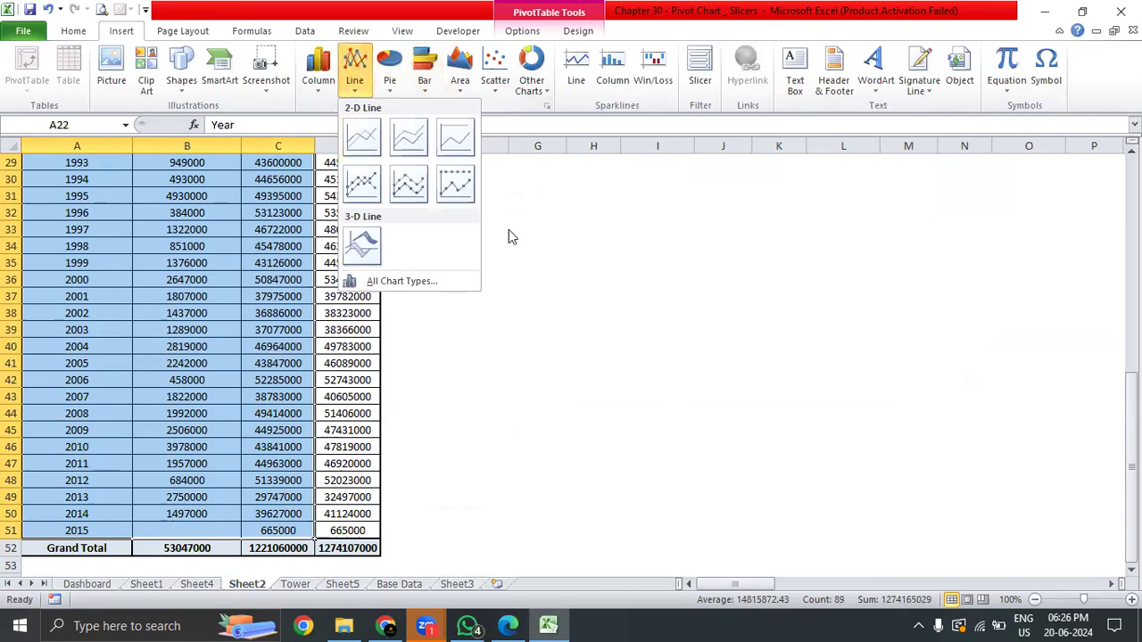
left_click(408, 184)
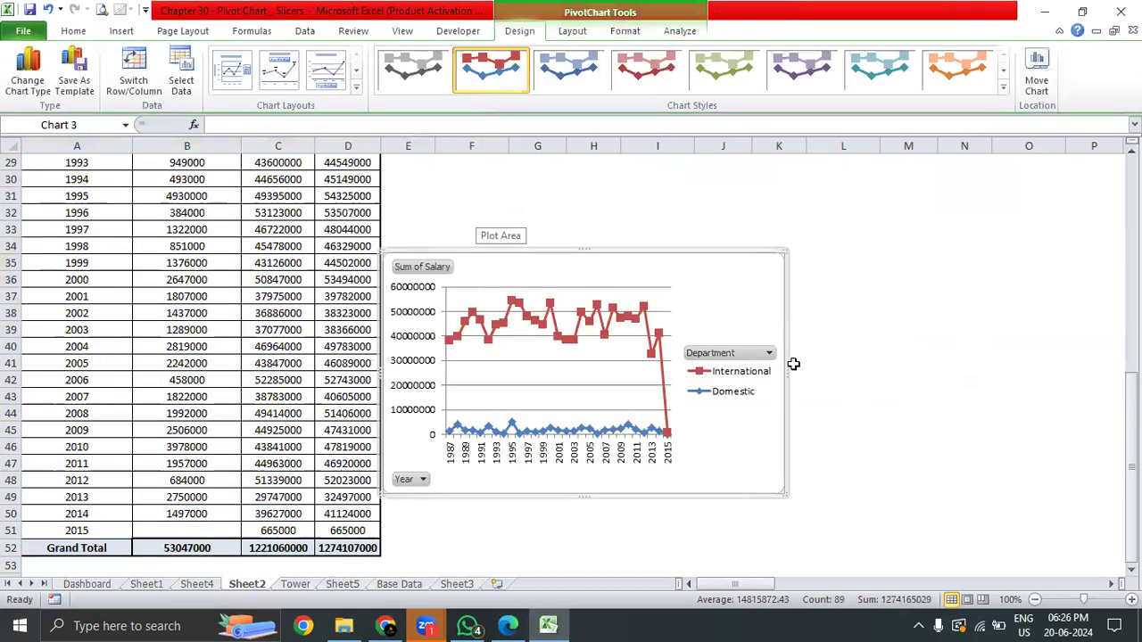
left_click_drag(784, 370, 1027, 340)
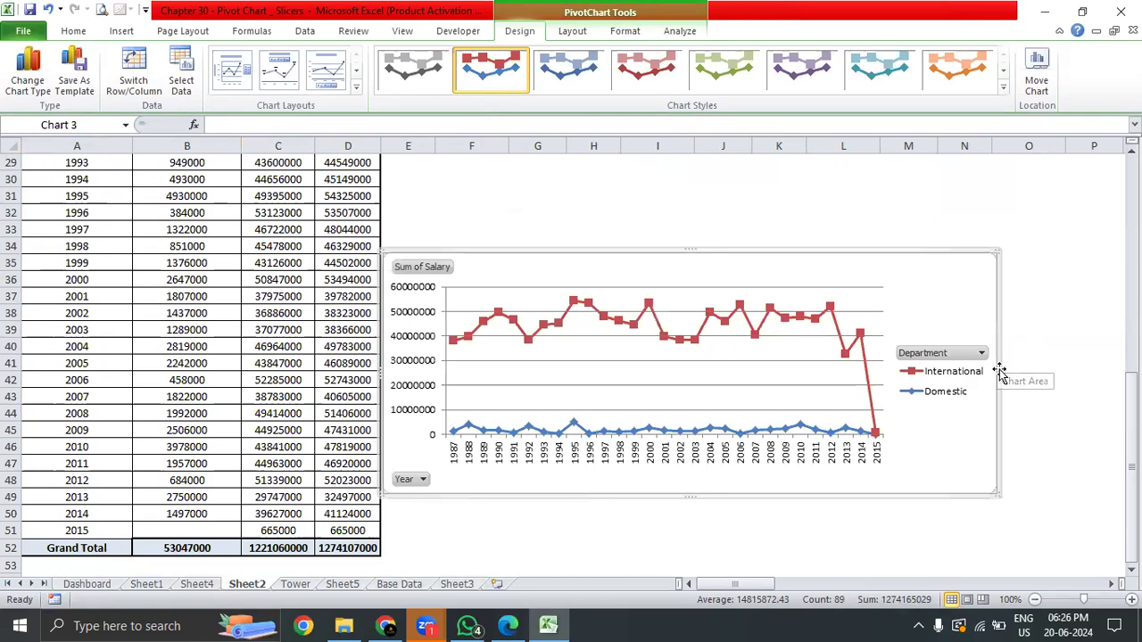
left_click_drag(998, 370, 1087, 366)
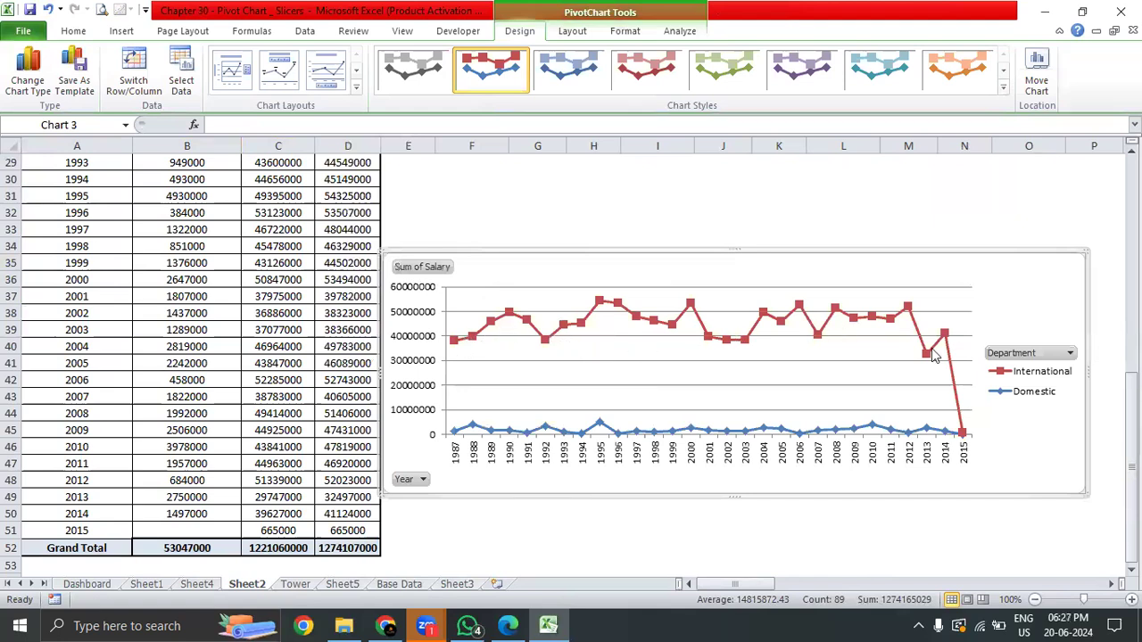
- Delete the horizontal gridlines from the yearly salary line chart
left_click(948, 287)
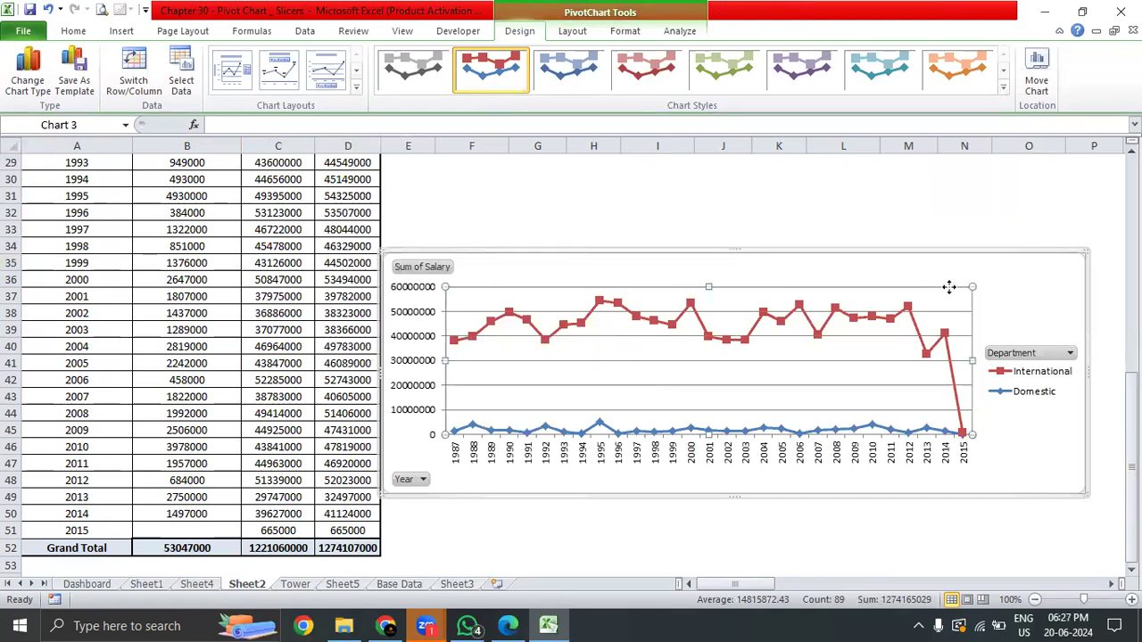
left_click(1048, 303)
left_click(961, 312)
key("Delete")
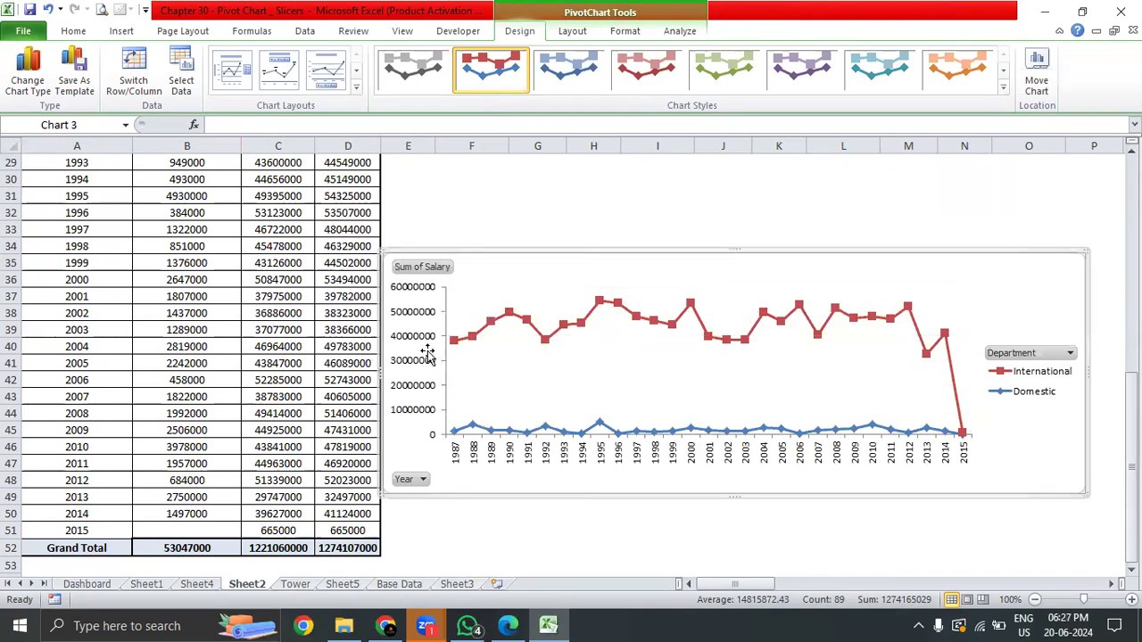
- Add data labels to both lines of the yearly salary chart in the Above position
mouse_move(453, 346)
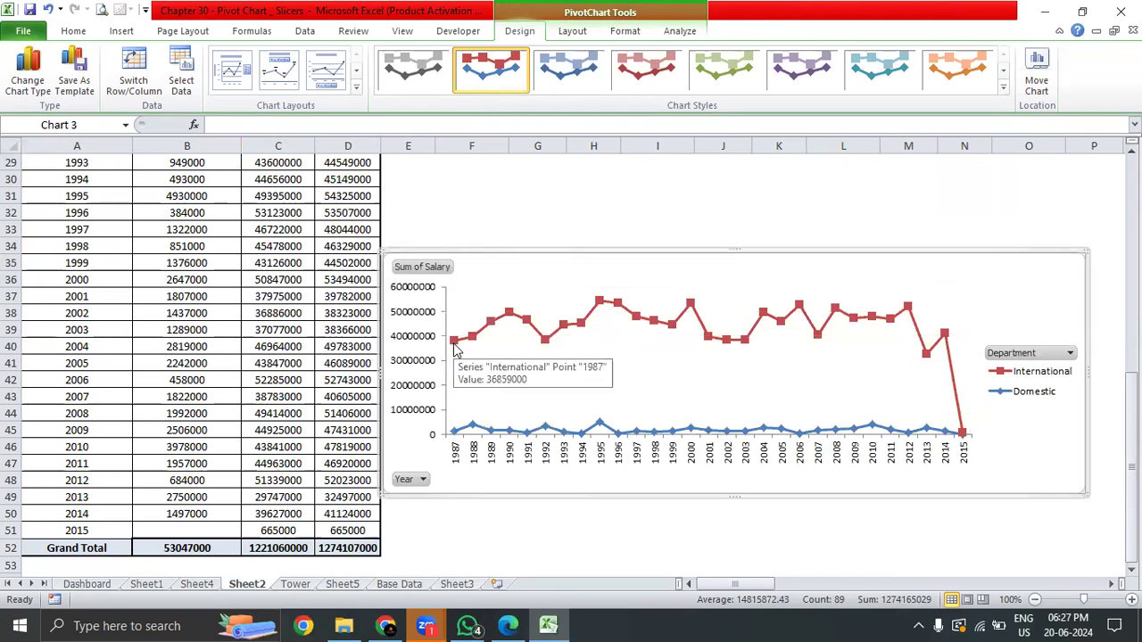
mouse_move(510, 314)
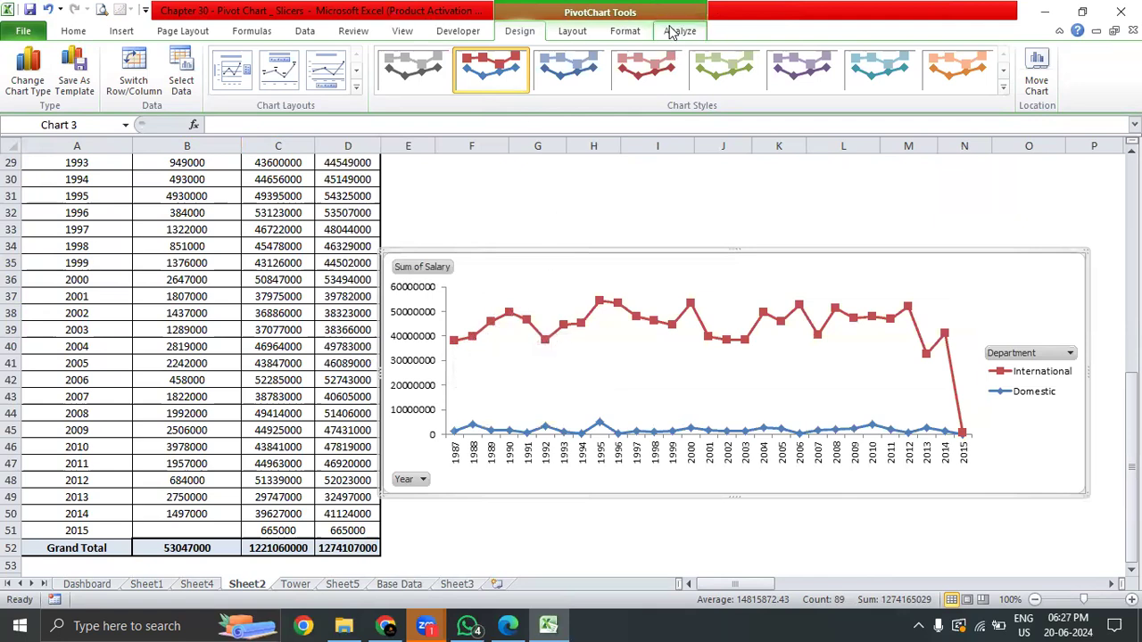
left_click(628, 32)
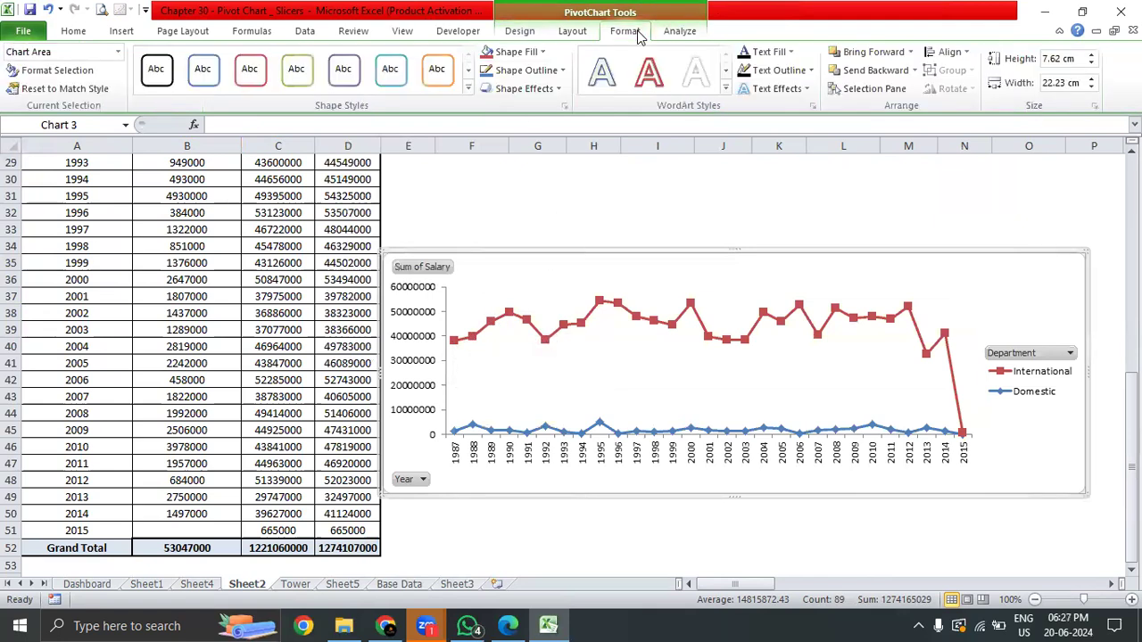
left_click(569, 32)
left_click(404, 93)
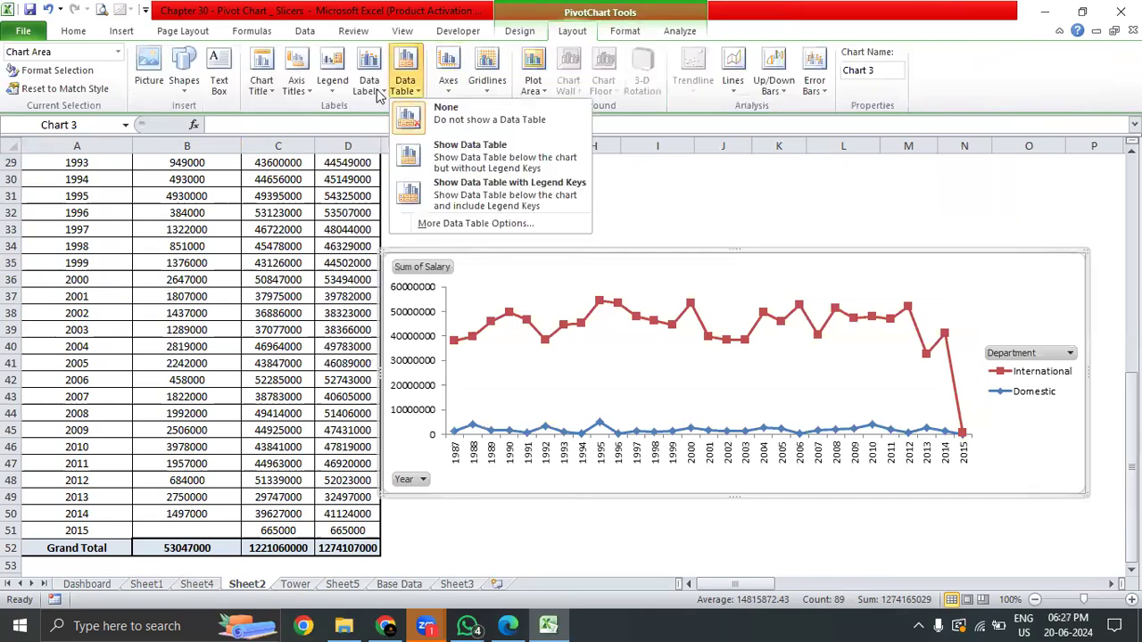
left_click(379, 93)
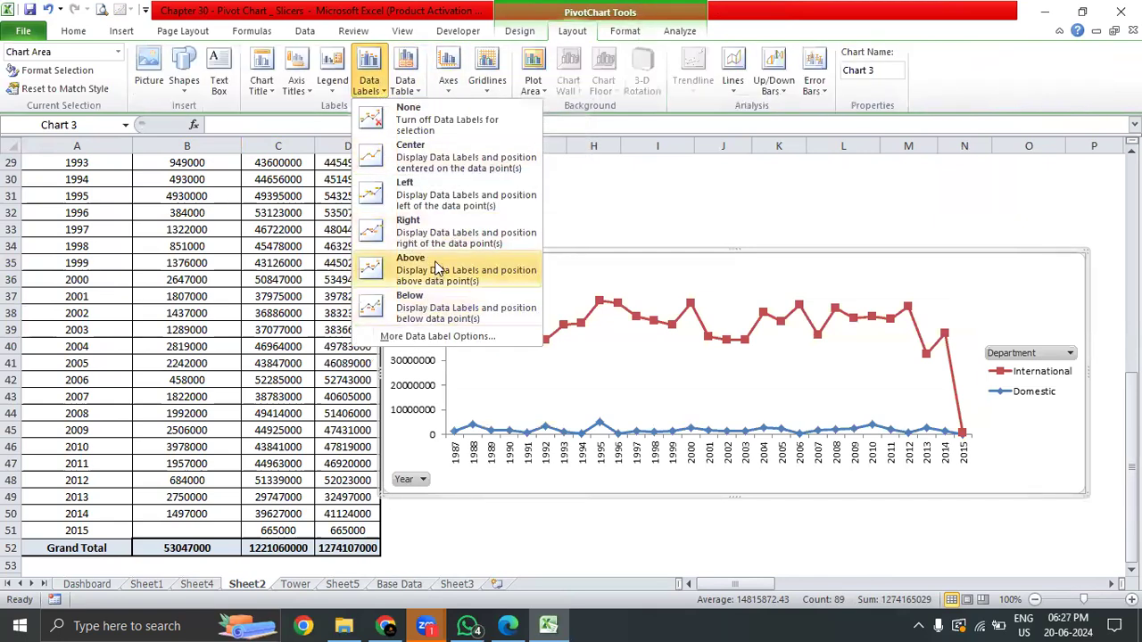
left_click(436, 267)
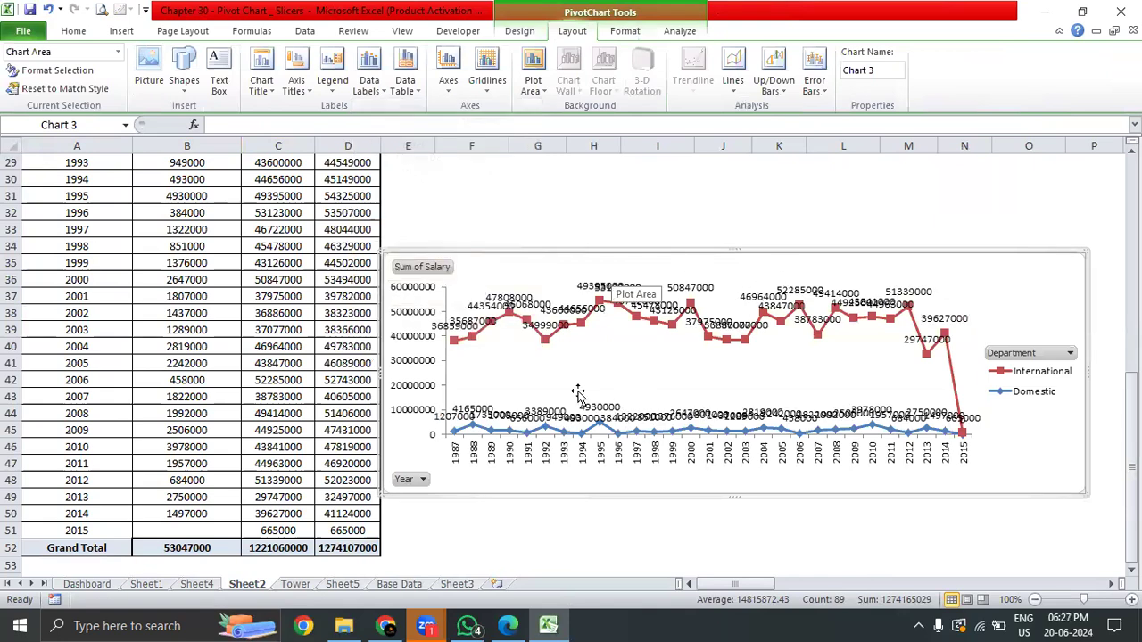
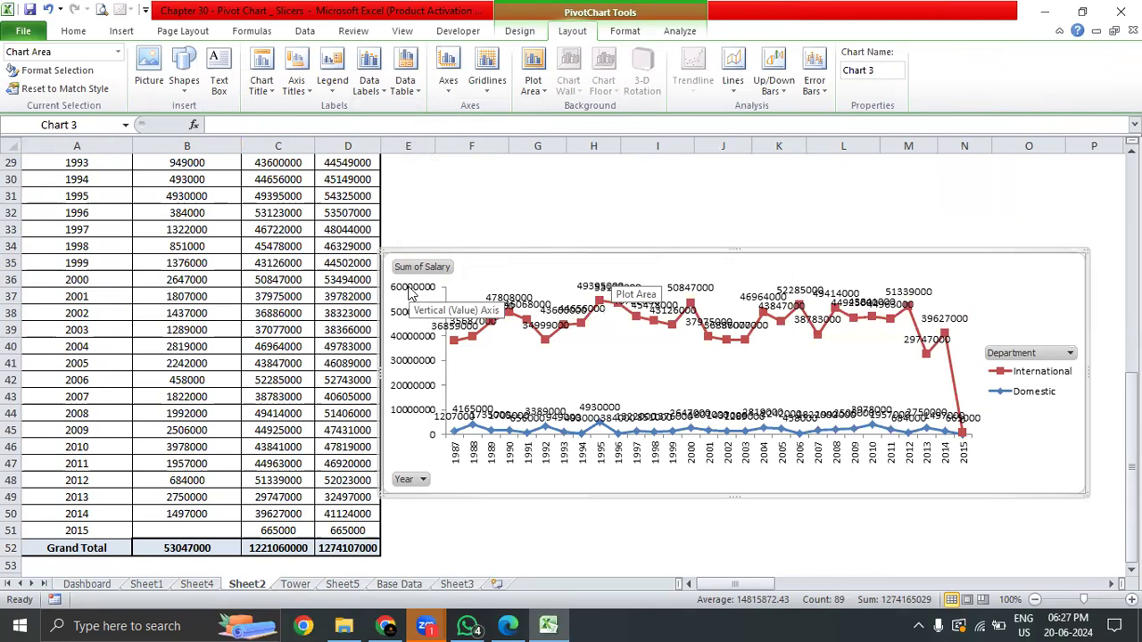
- Try the Currency and Number formats on the yearly salary chart's vertical axis and return it to General
double_click(410, 292)
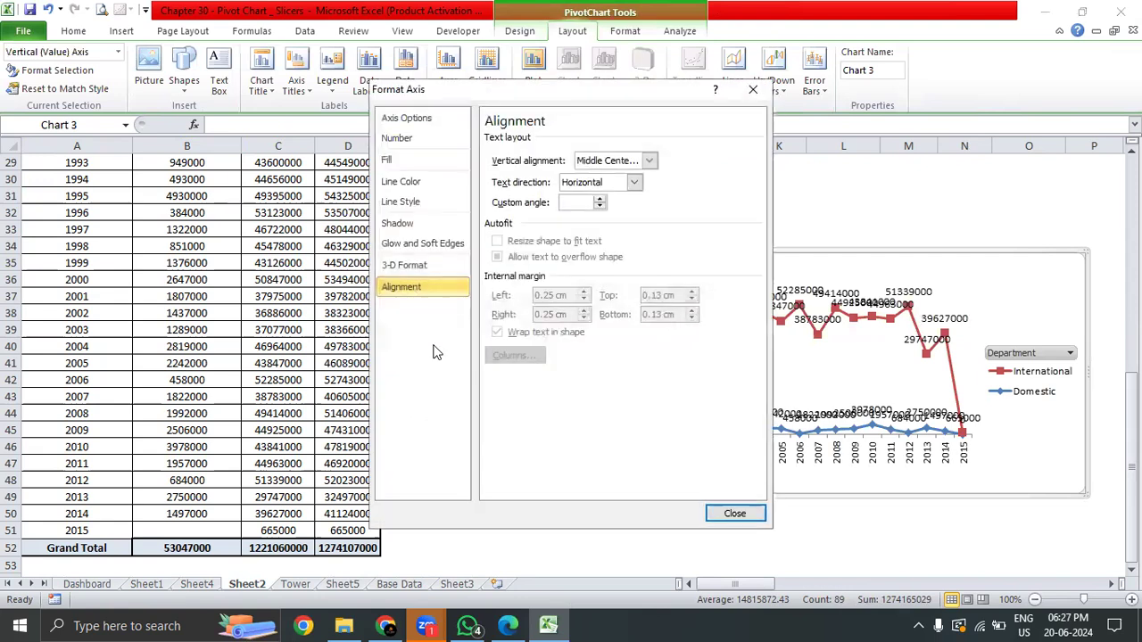
left_click(421, 142)
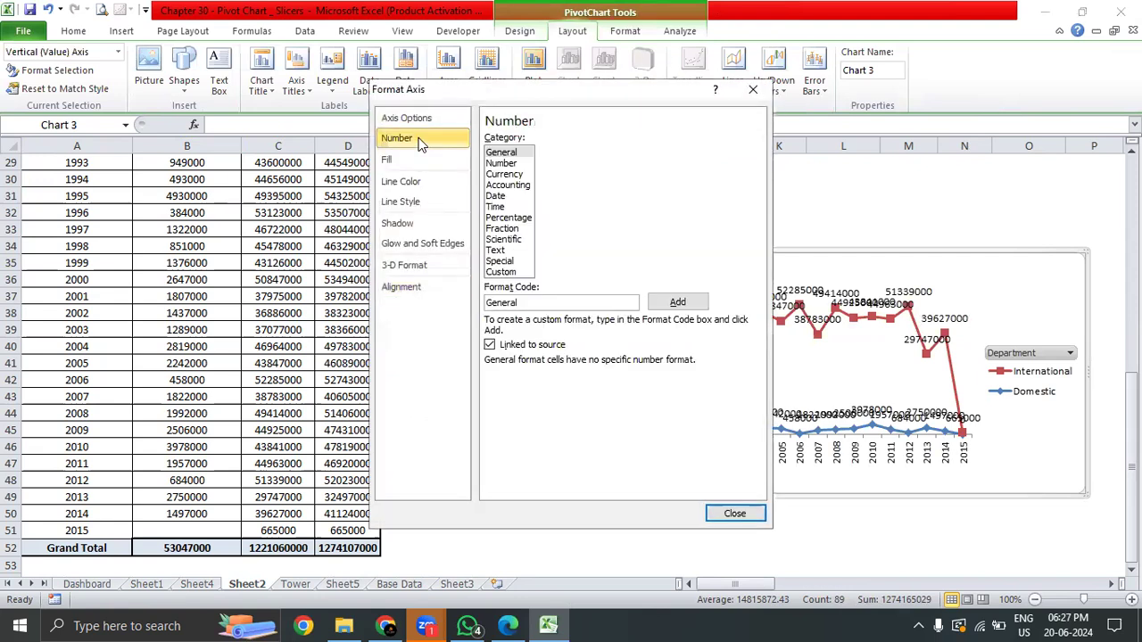
left_click(505, 174)
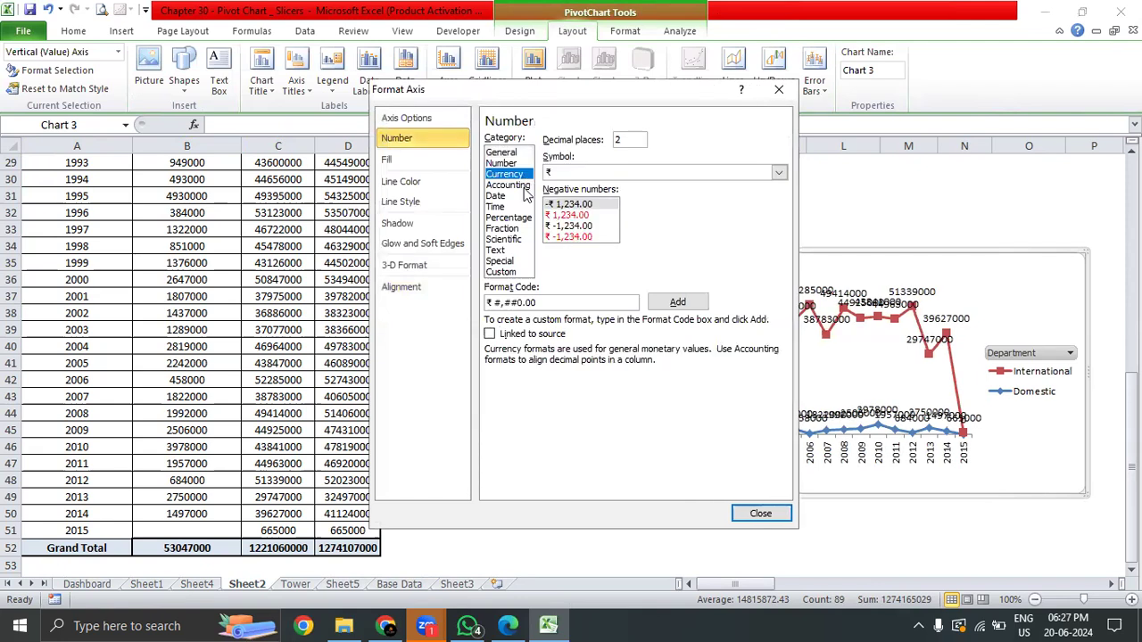
left_click(515, 164)
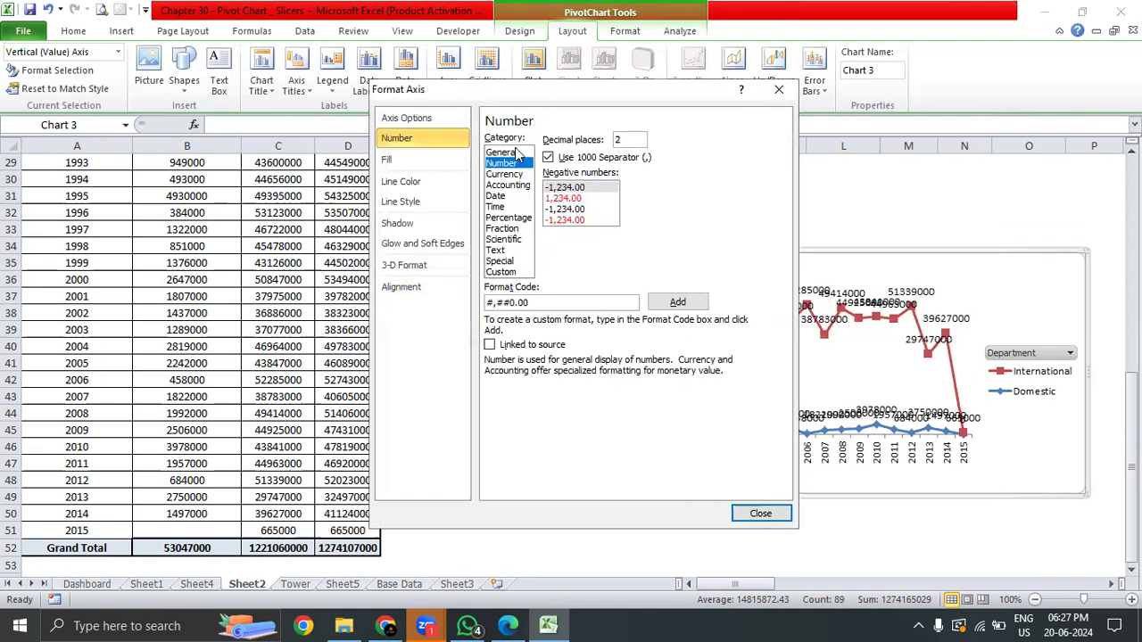
left_click(514, 150)
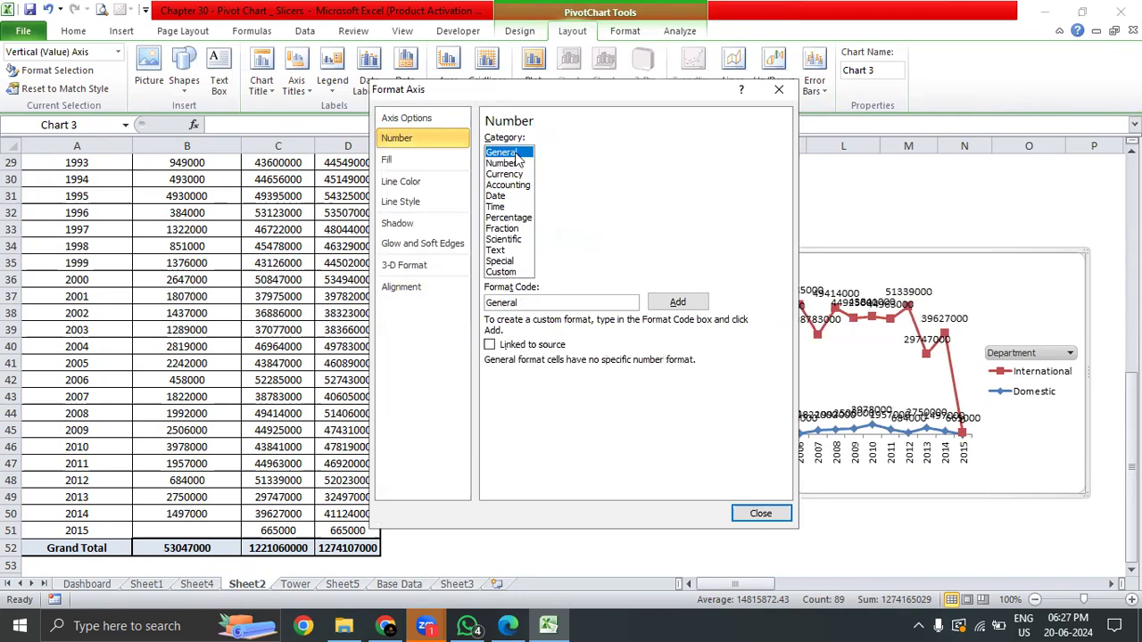
left_click(457, 161)
left_click(444, 120)
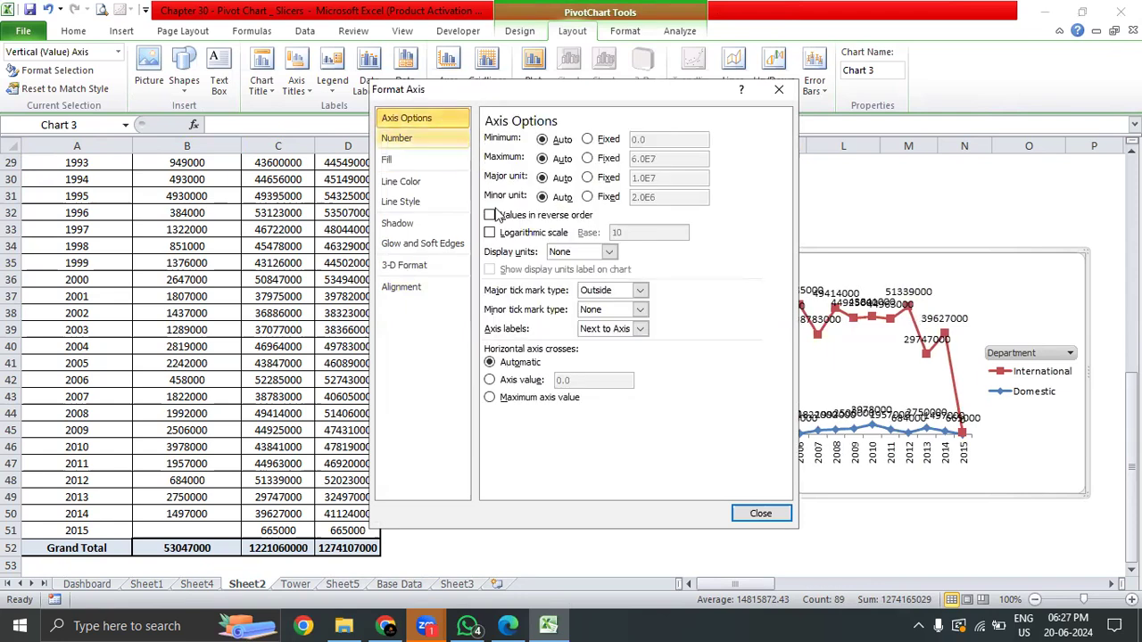
left_click(778, 89)
left_click(667, 168)
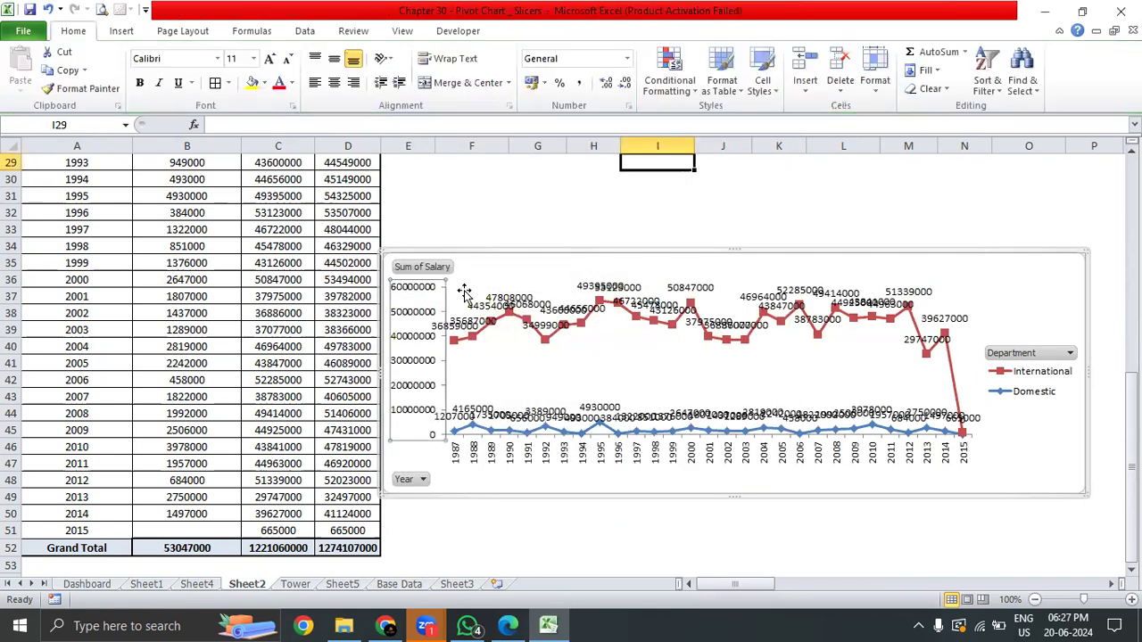
- Set the vertical axis display units to Millions and format its numbers as Number with 0 decimal places
double_click(412, 346)
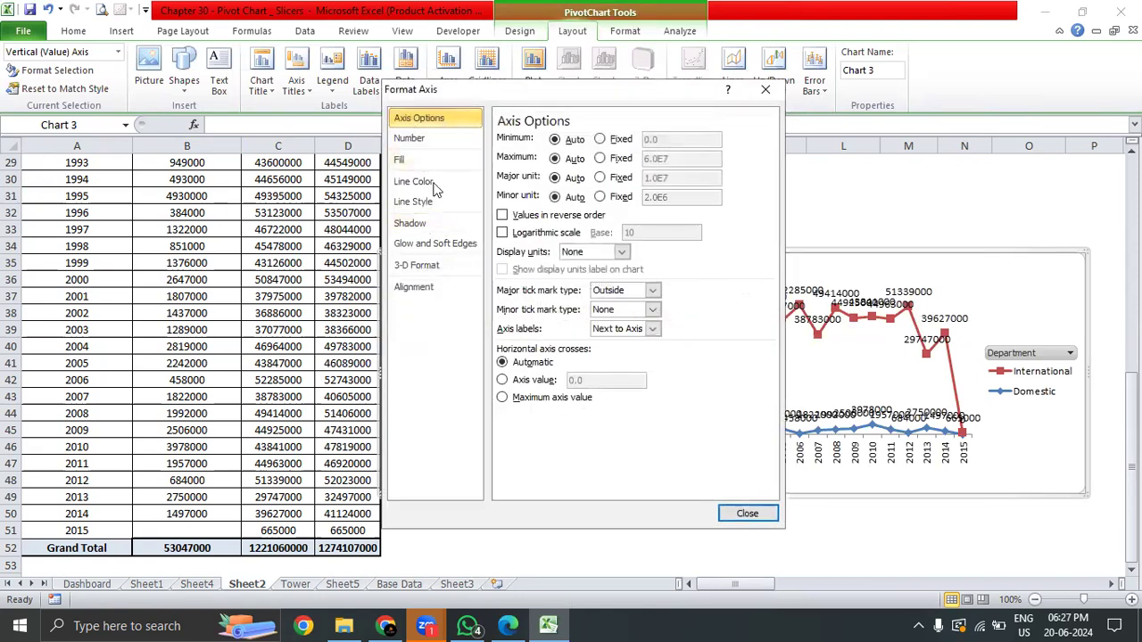
left_click(624, 252)
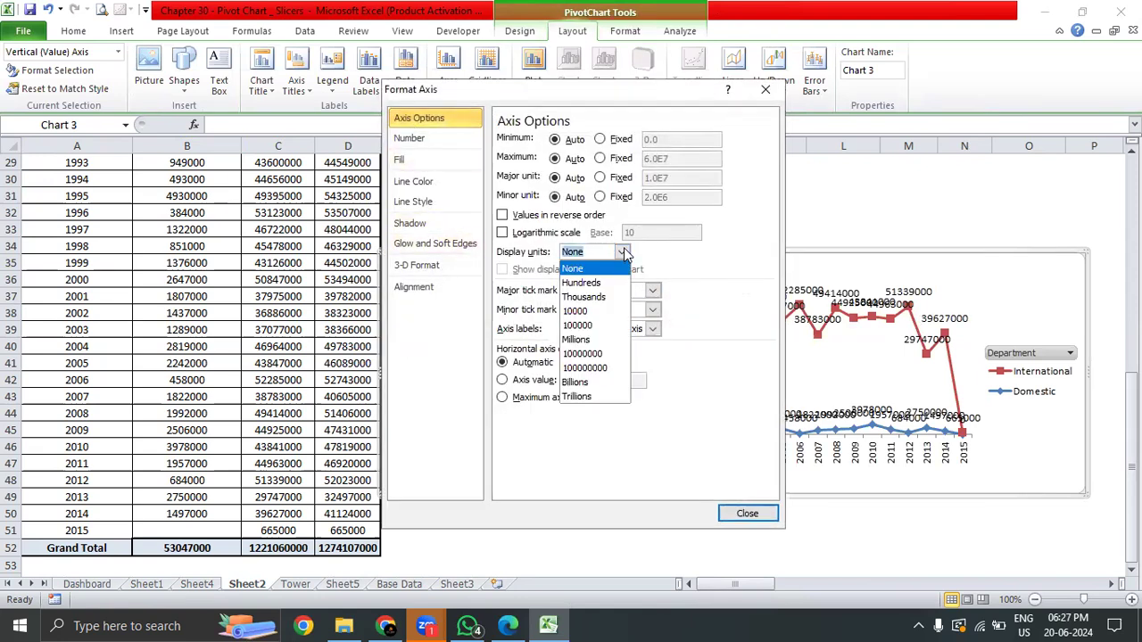
left_click(610, 339)
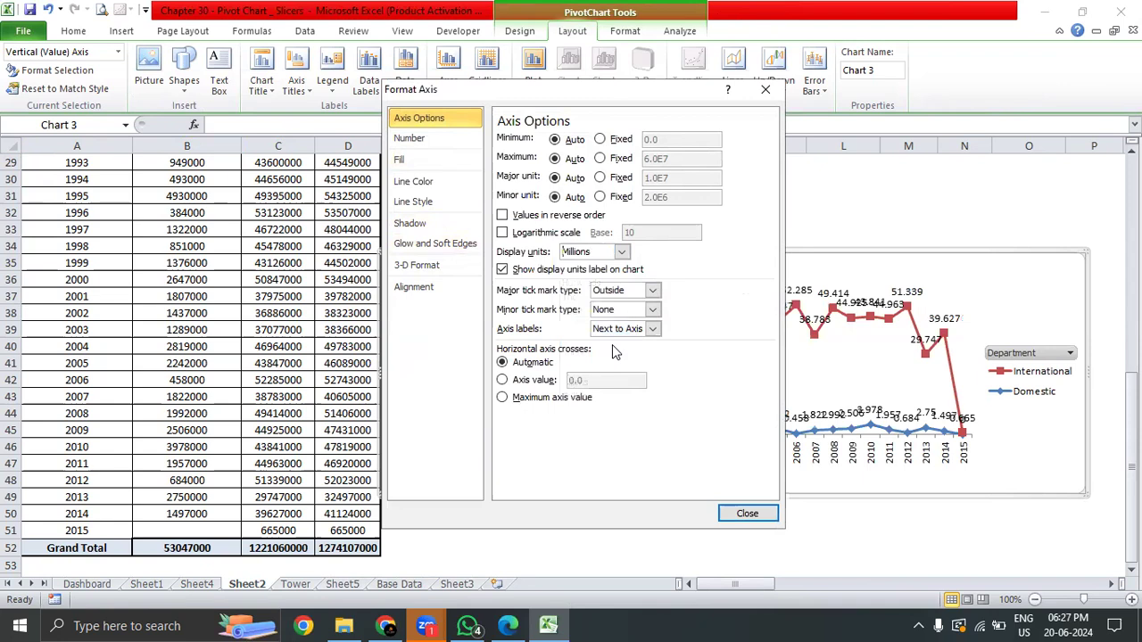
left_click(437, 140)
left_click(536, 166)
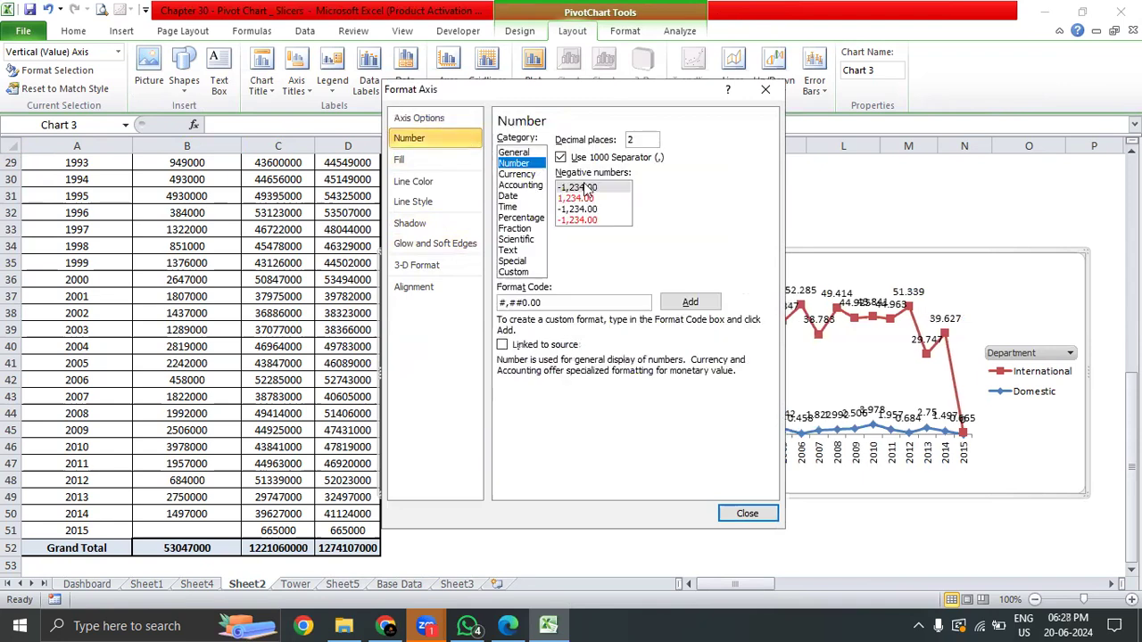
left_click(651, 140)
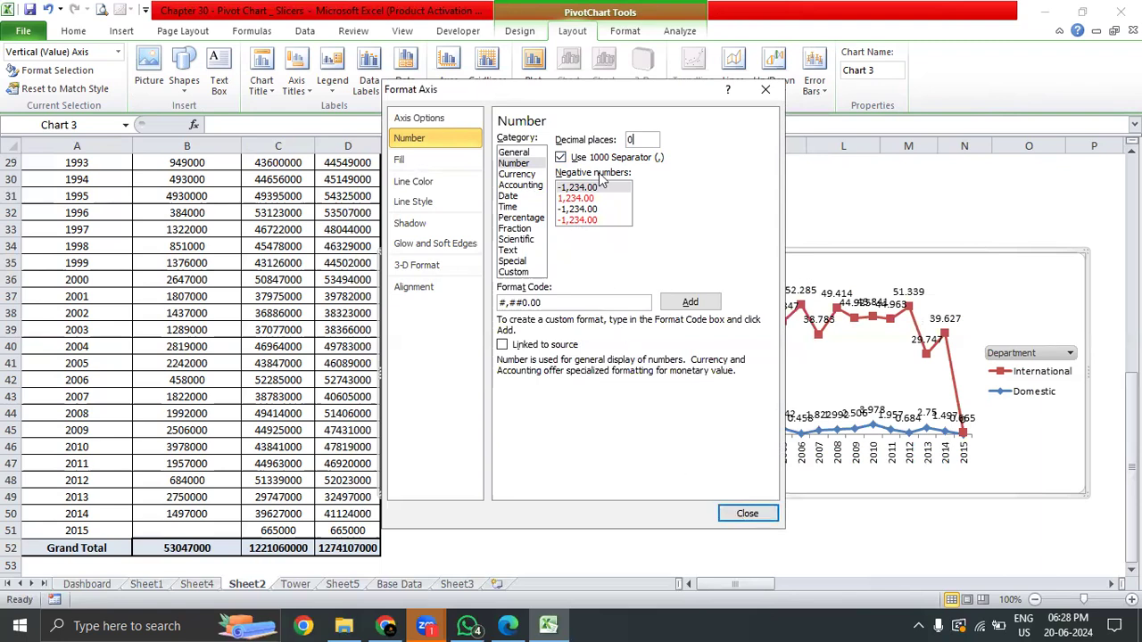
left_click(747, 513)
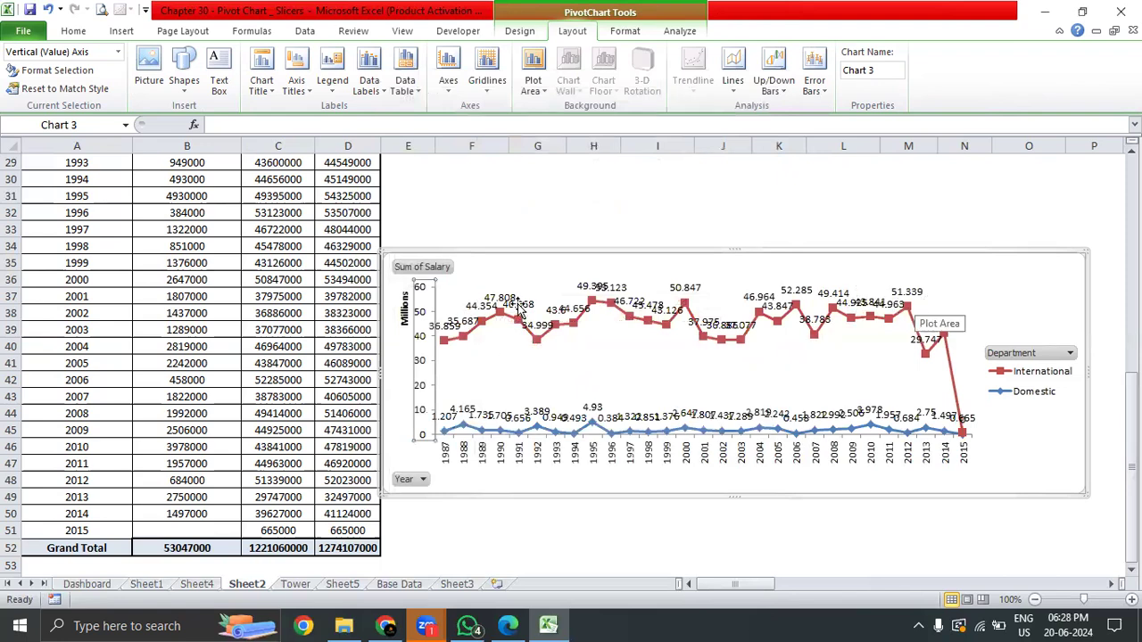
- Apply the Number format category to the International line's data labels, keeping the formatting dialog clear of the chart
double_click(696, 291)
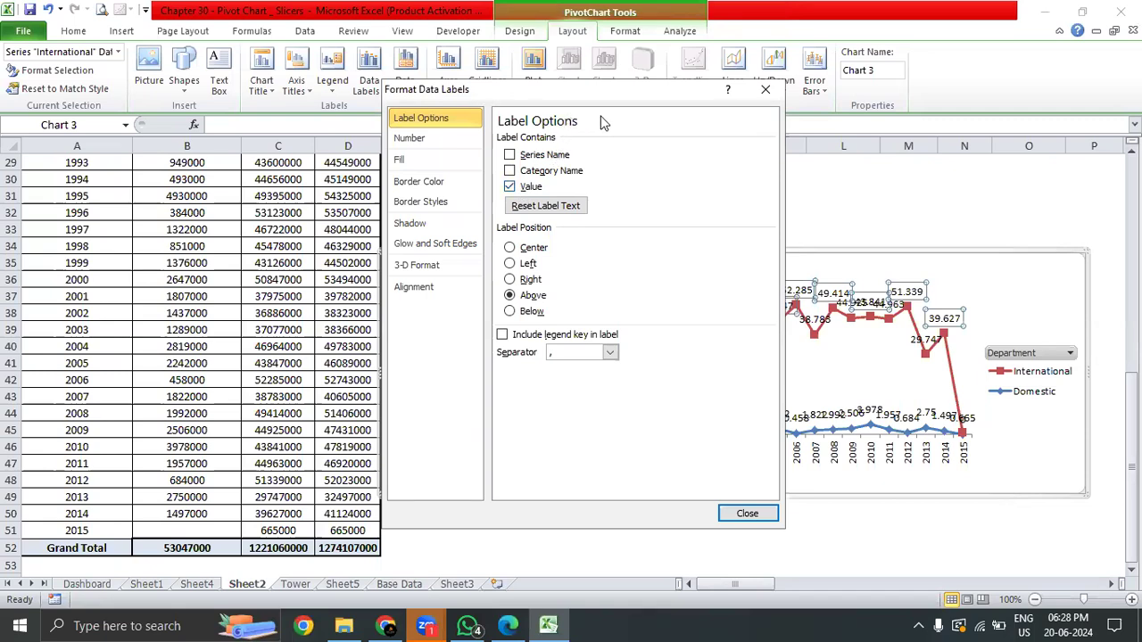
left_click_drag(576, 89, 346, 90)
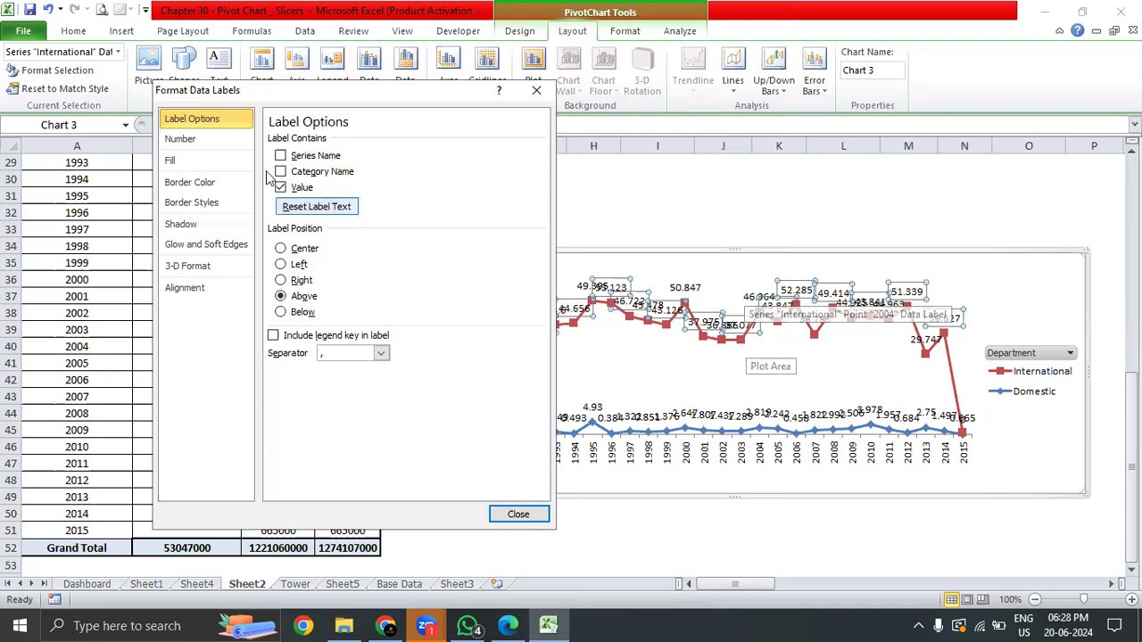
left_click(184, 139)
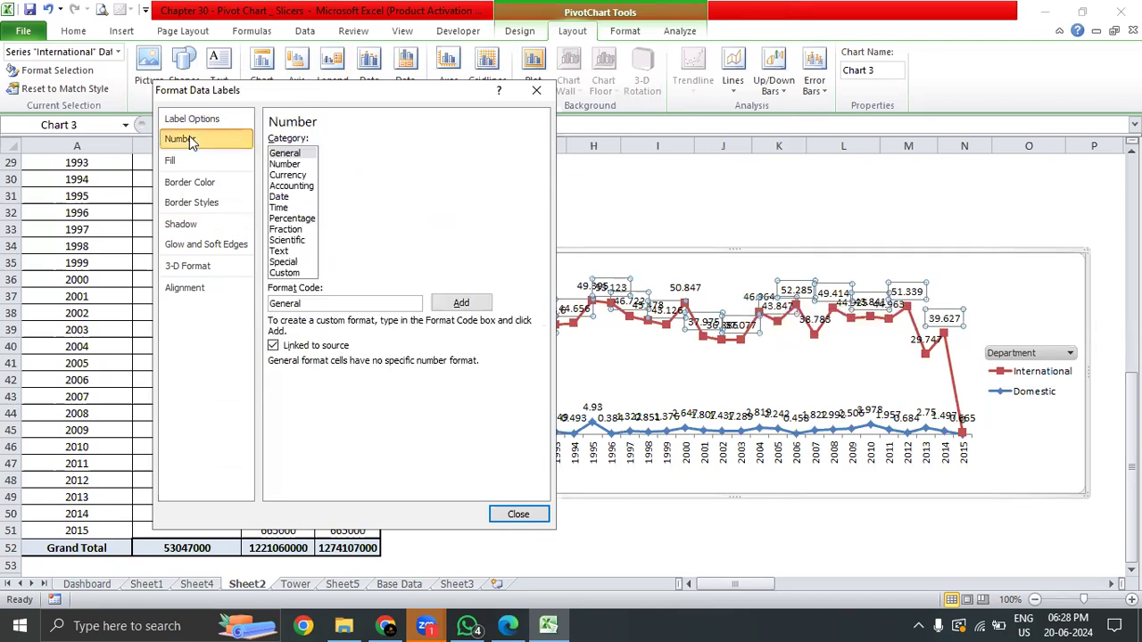
left_click(282, 164)
- Try a ₹ Currency format with 0 decimal places on the International data labels
left_click(287, 175)
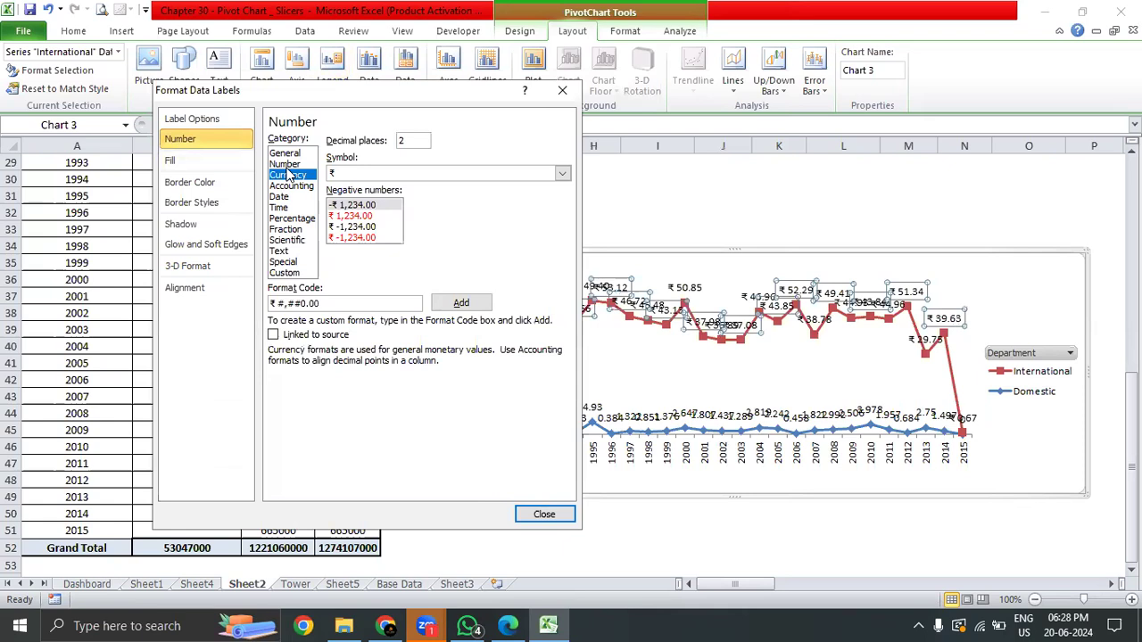
left_click(284, 164)
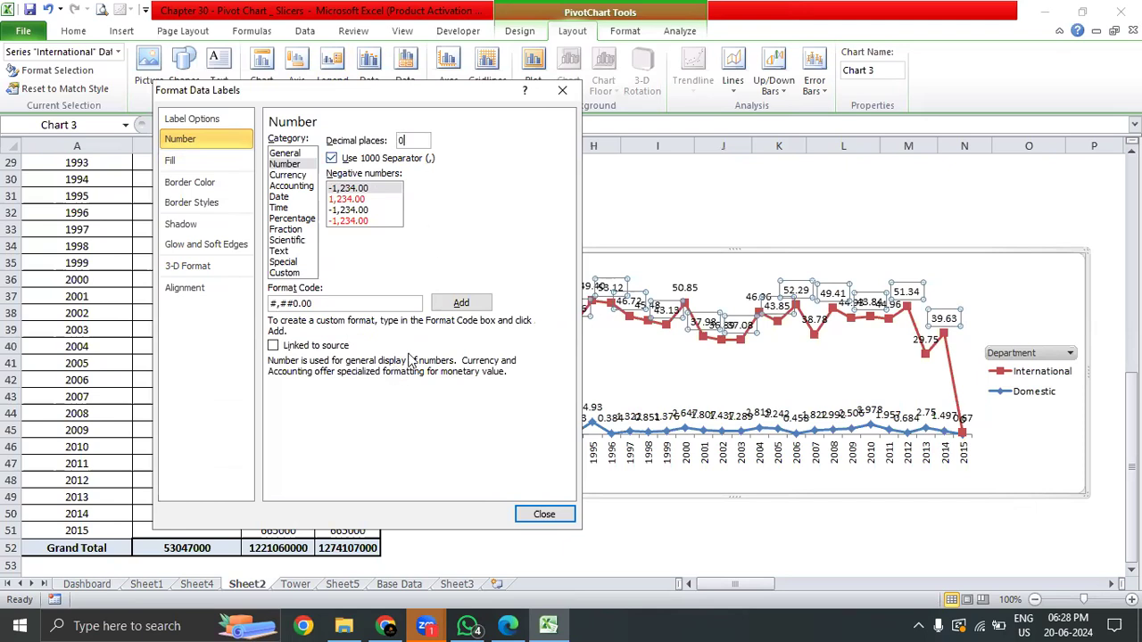
left_click(291, 175)
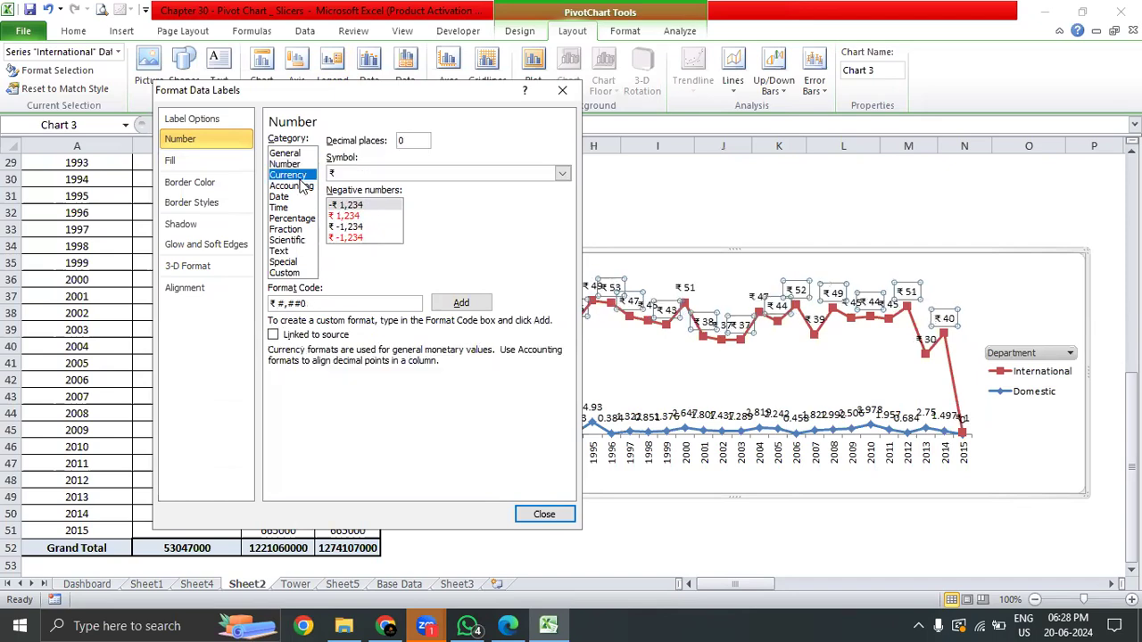
- Try the Accounting, Date, Time, Percentage, Scientific, Text, Special and Custom formats on the International data labels
left_click(301, 187)
left_click(280, 196)
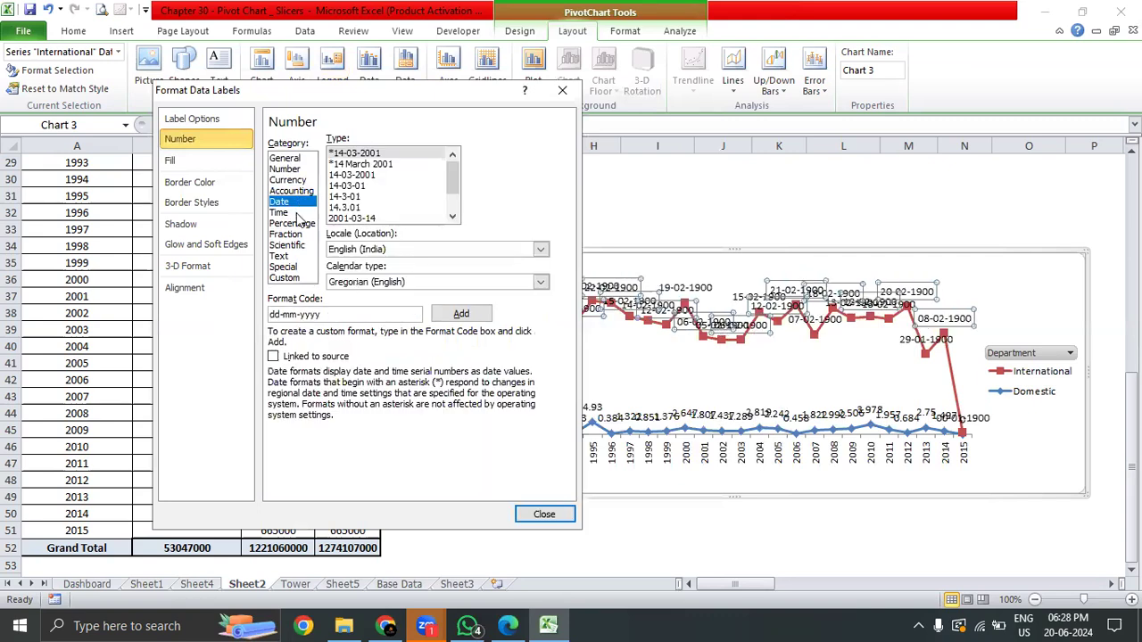
left_click(297, 213)
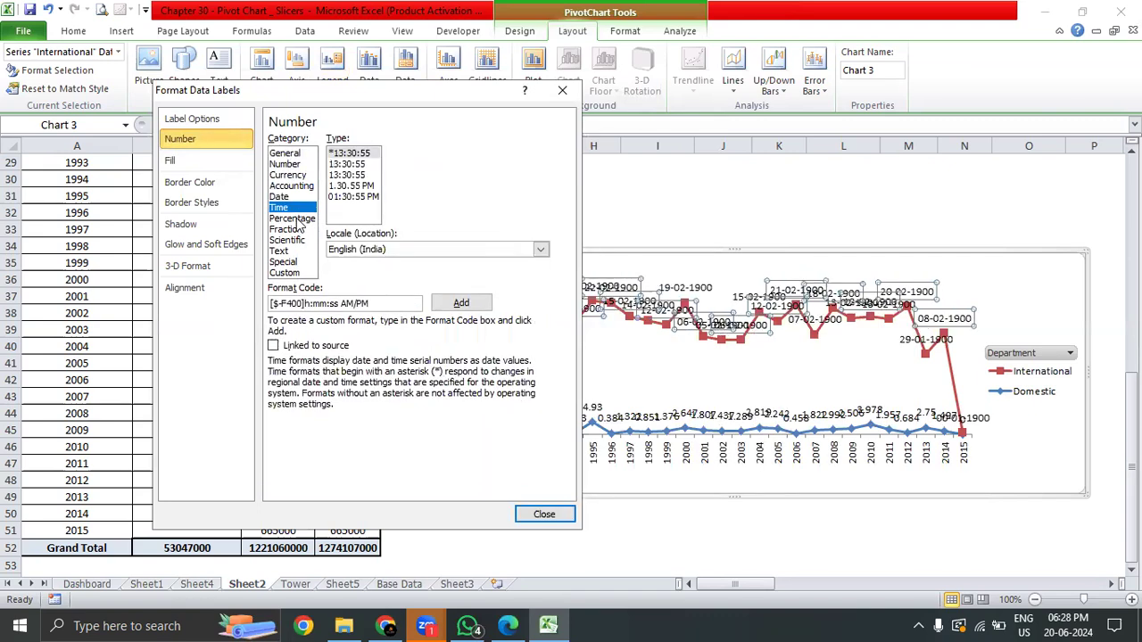
left_click(297, 223)
left_click(298, 241)
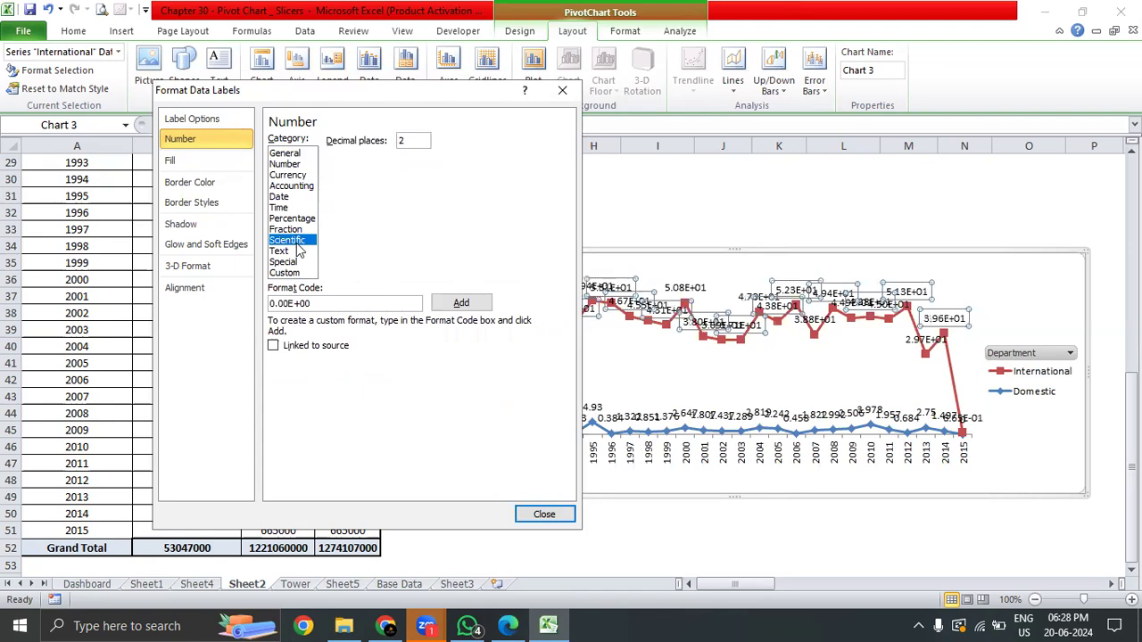
left_click(298, 251)
left_click(296, 262)
left_click(290, 273)
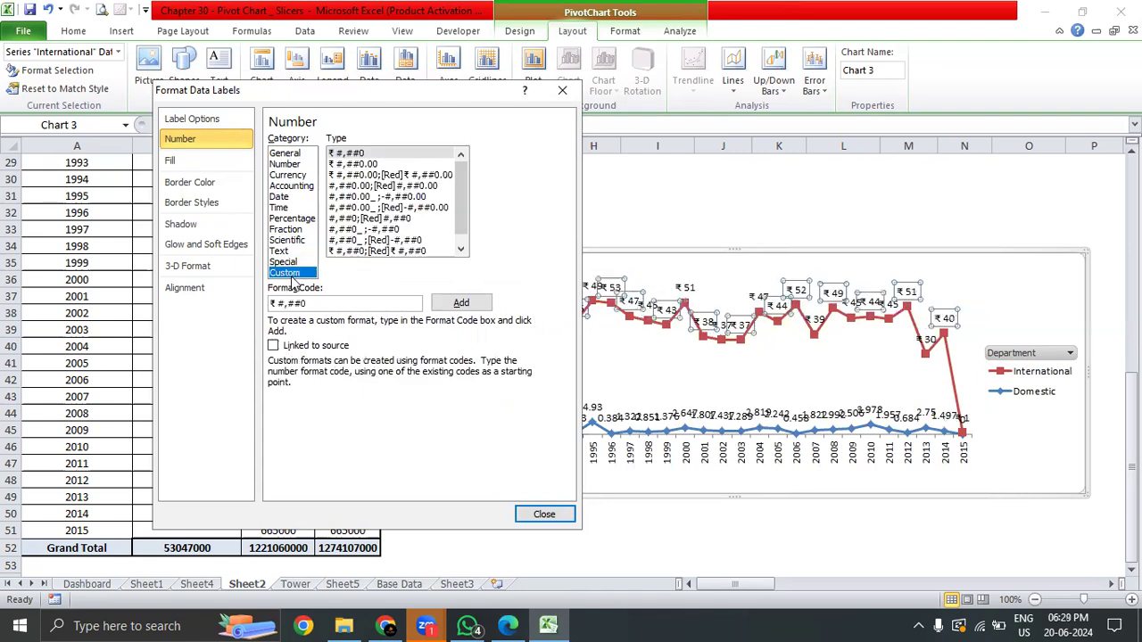
- Compare the General and Accounting formats, and choose Number with 2 decimal places for the International data labels
left_click(289, 156)
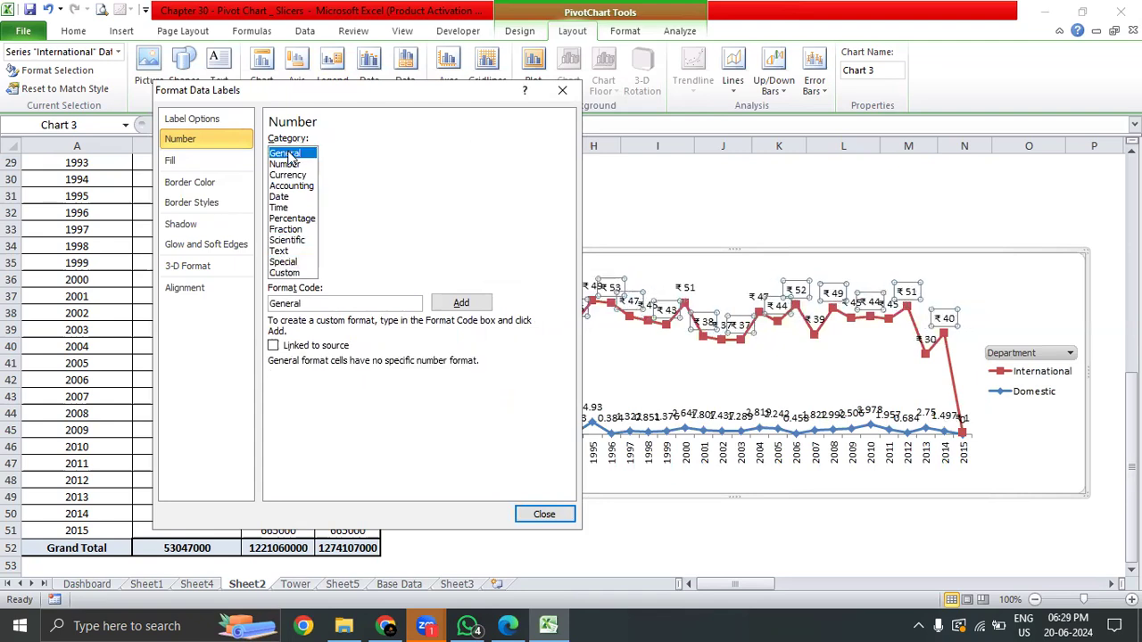
left_click(285, 164)
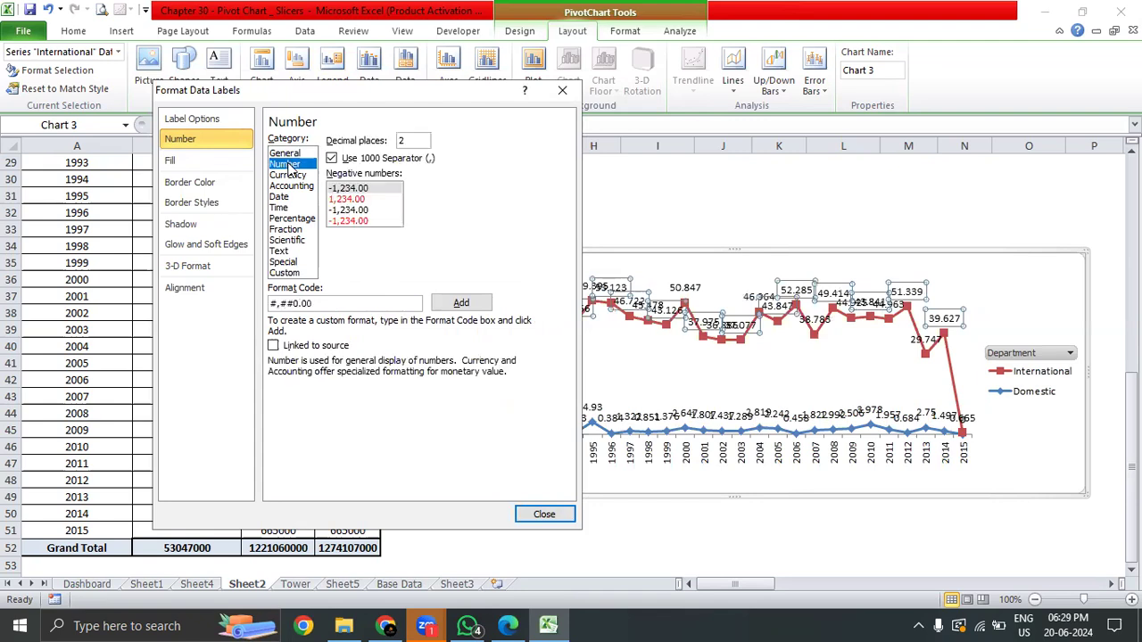
left_click(291, 186)
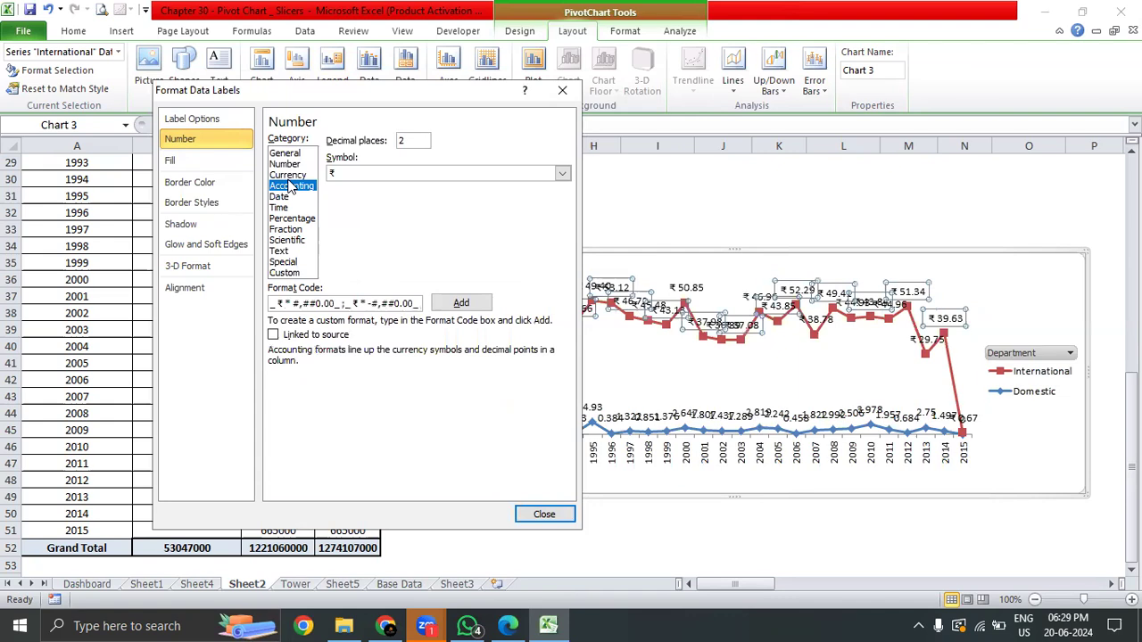
left_click(287, 165)
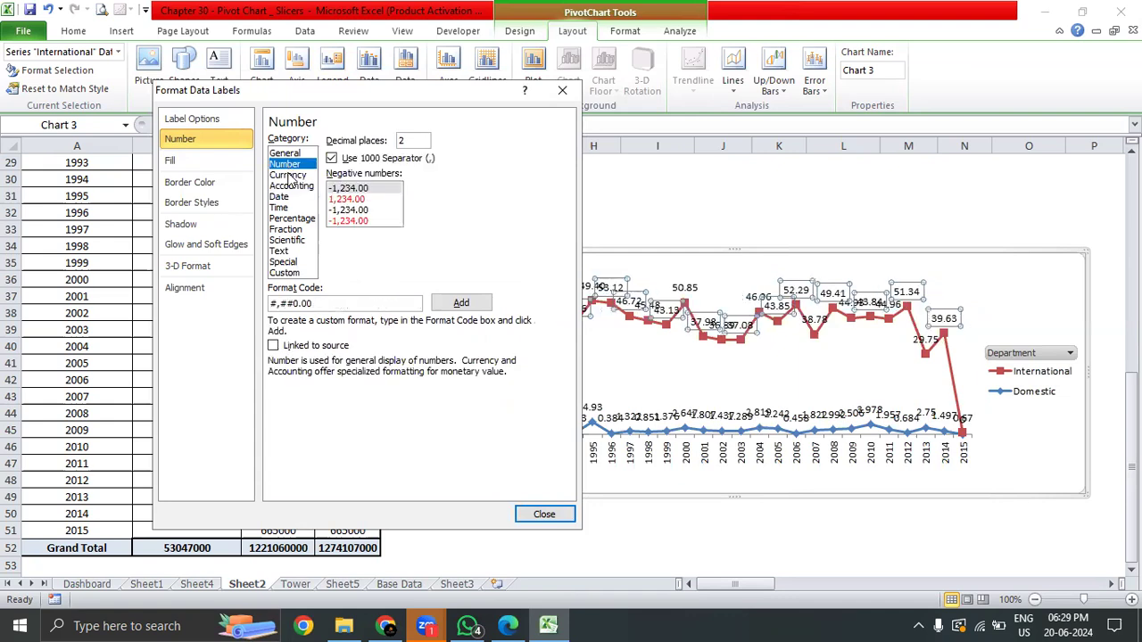
- Apply the Number format with 2 decimal places and a thousands separator to the International series' data labels and finish formatting
left_click(287, 175)
left_click(285, 164)
left_click(387, 303)
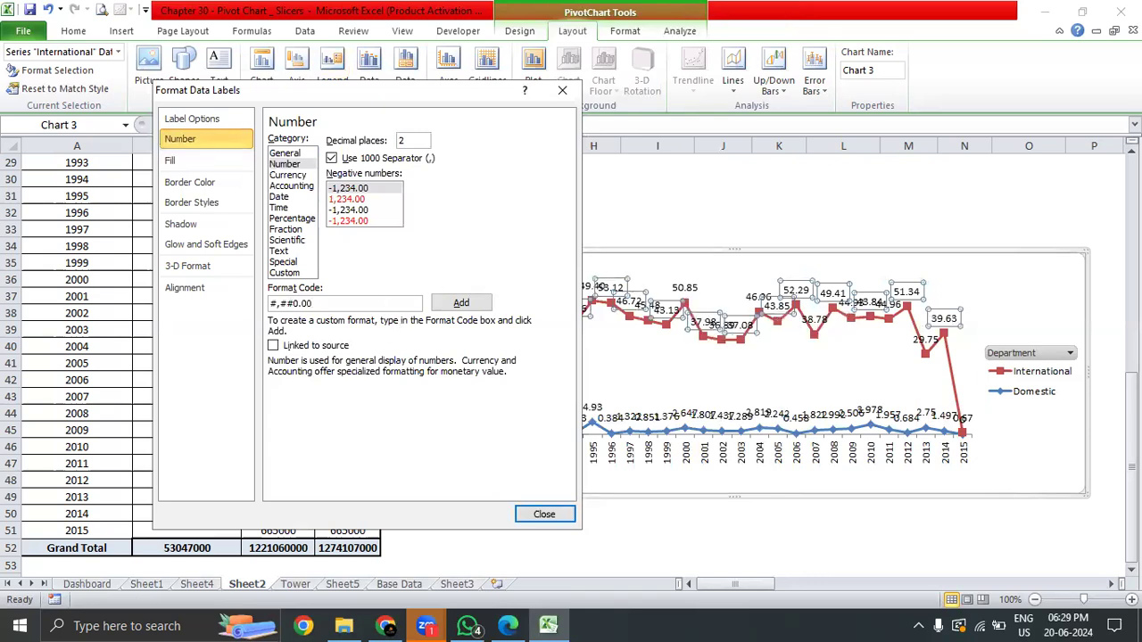
left_click(545, 514)
left_click(701, 218)
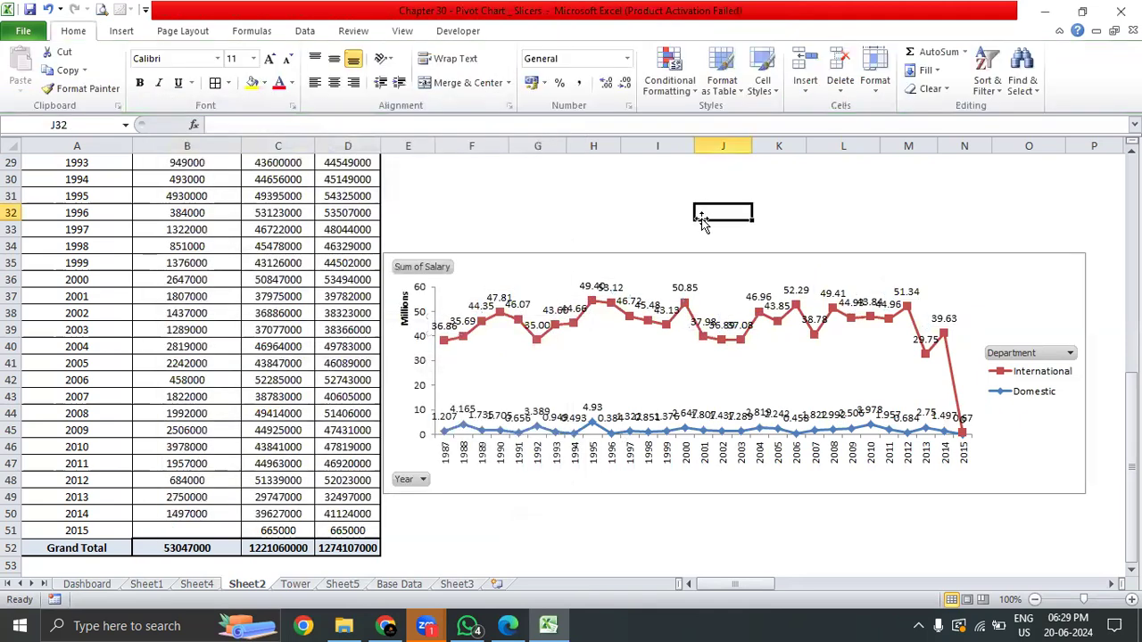
- Check whether the general cell number formatting options are available for the line chart's data labels, series and plot area
left_click(614, 385)
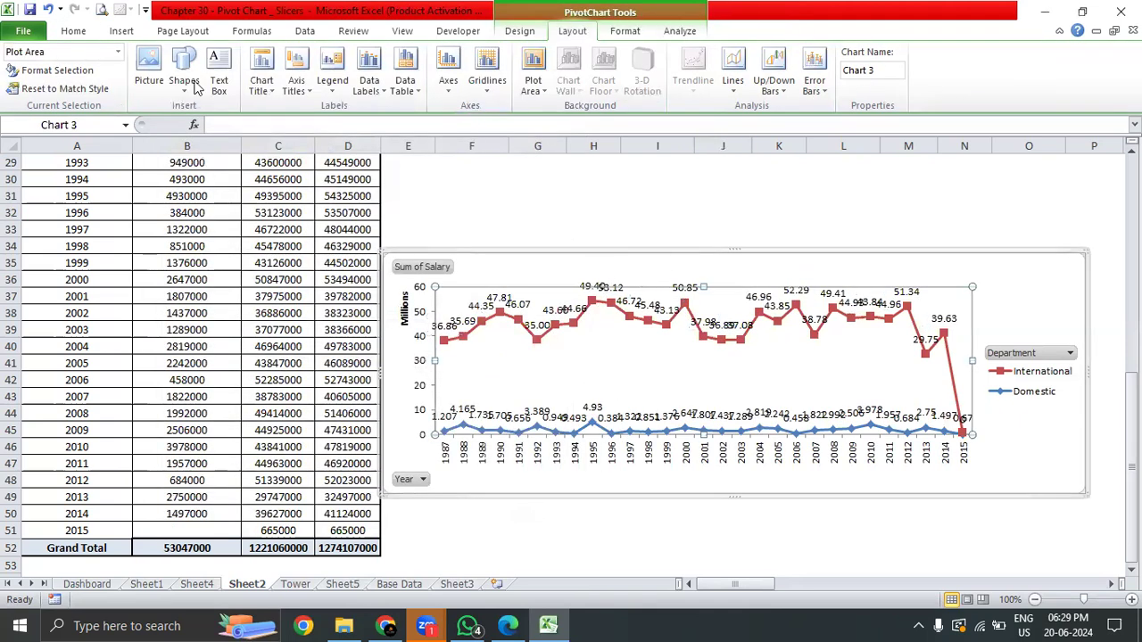
left_click(75, 31)
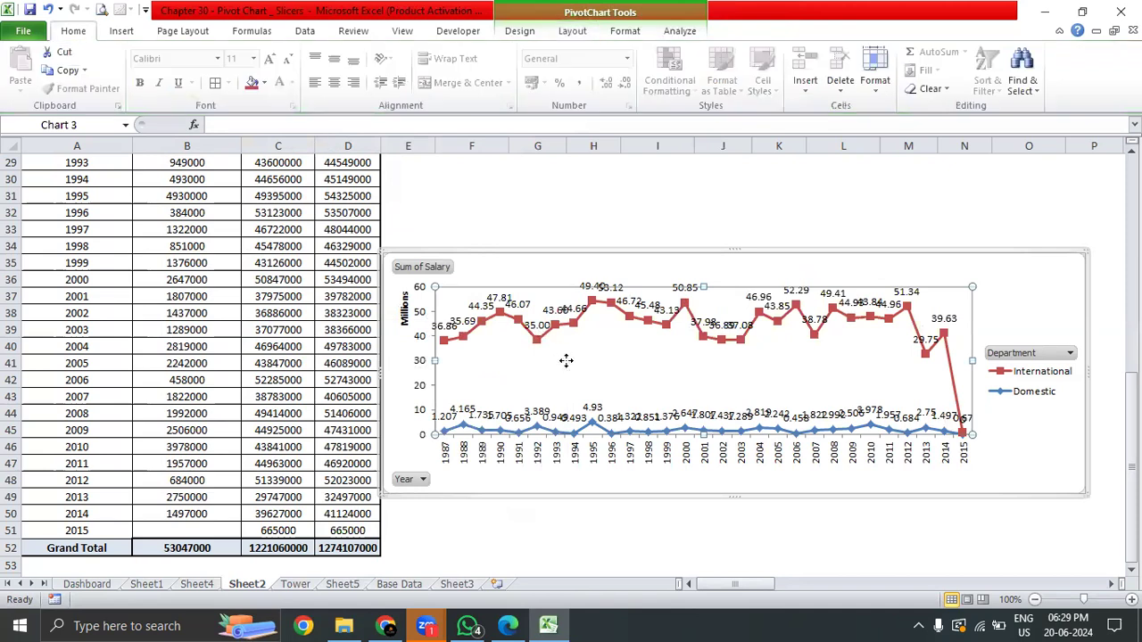
left_click(514, 300)
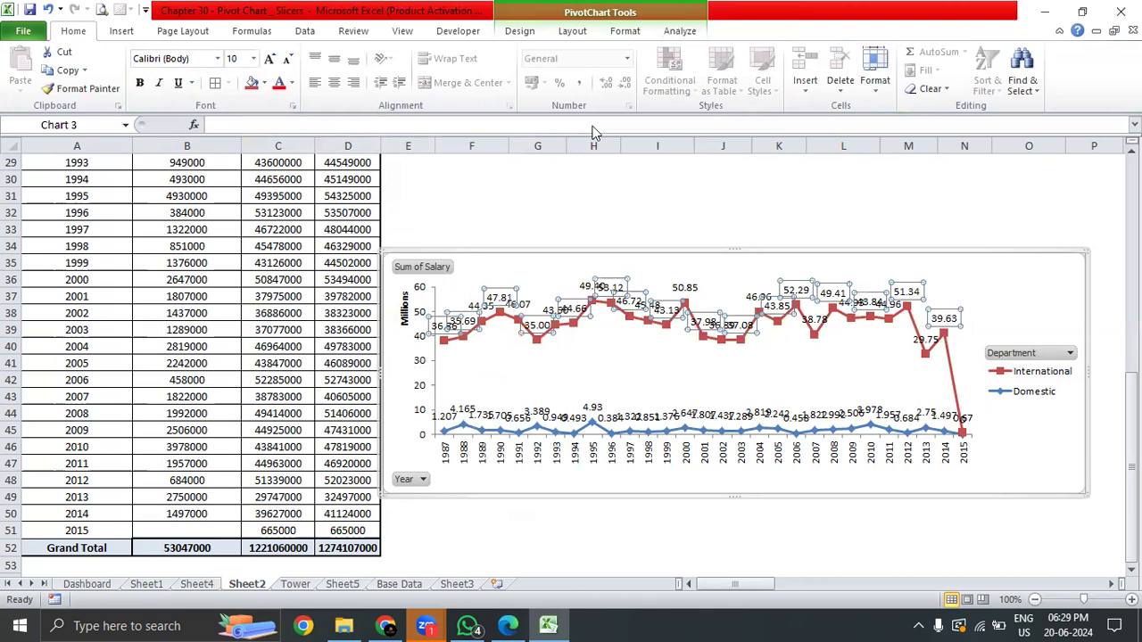
left_click(620, 200)
left_click(581, 262)
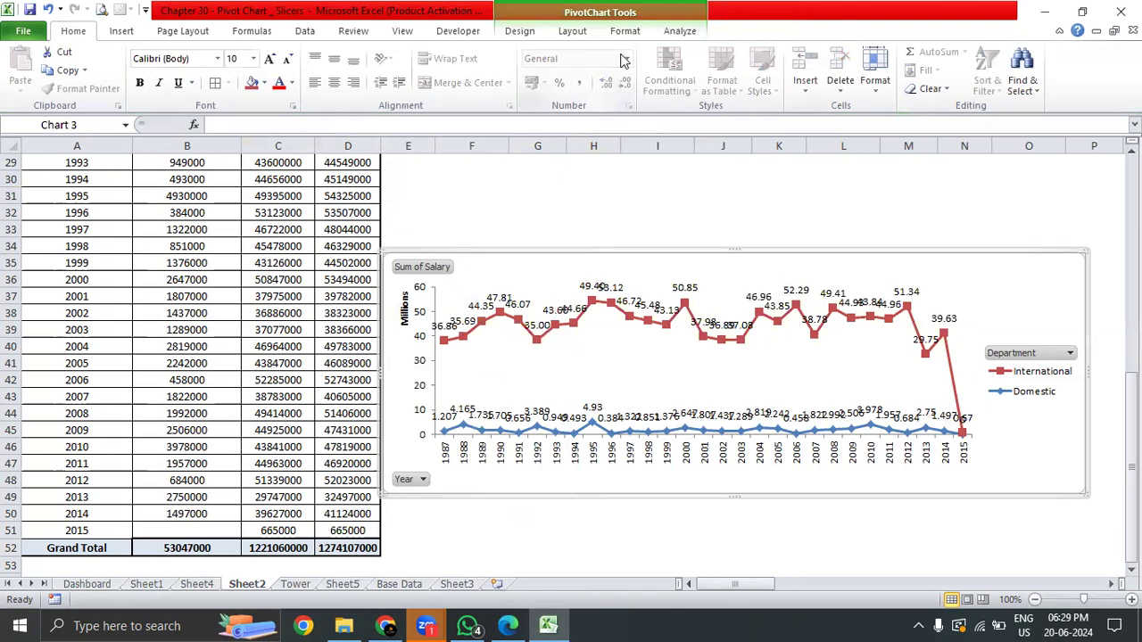
left_click(522, 317)
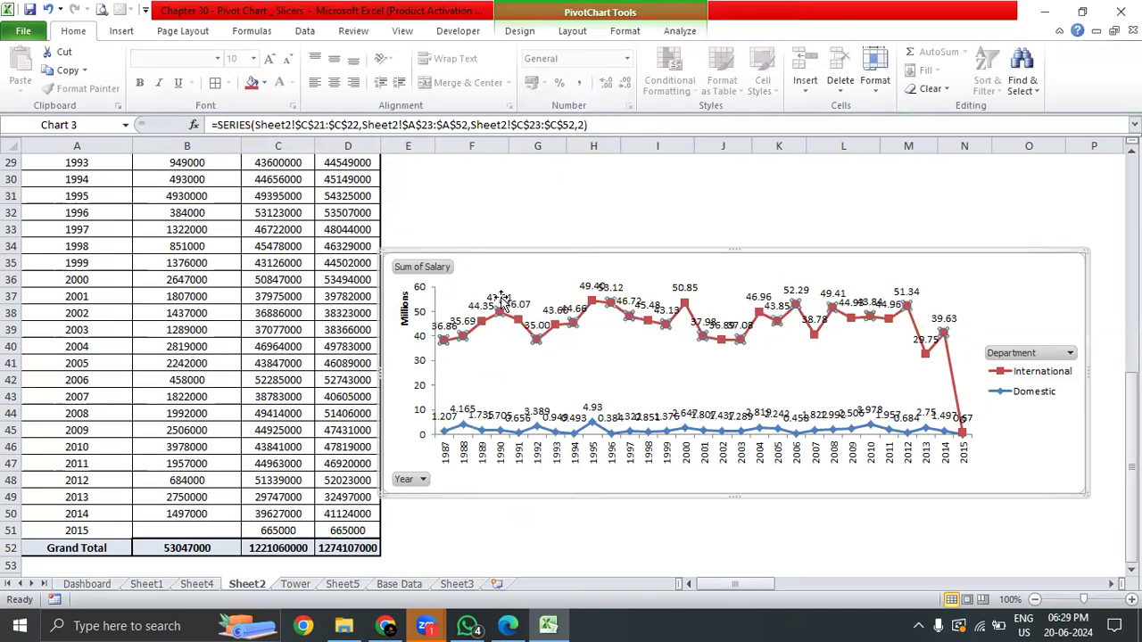
left_click(502, 302)
left_click(624, 355)
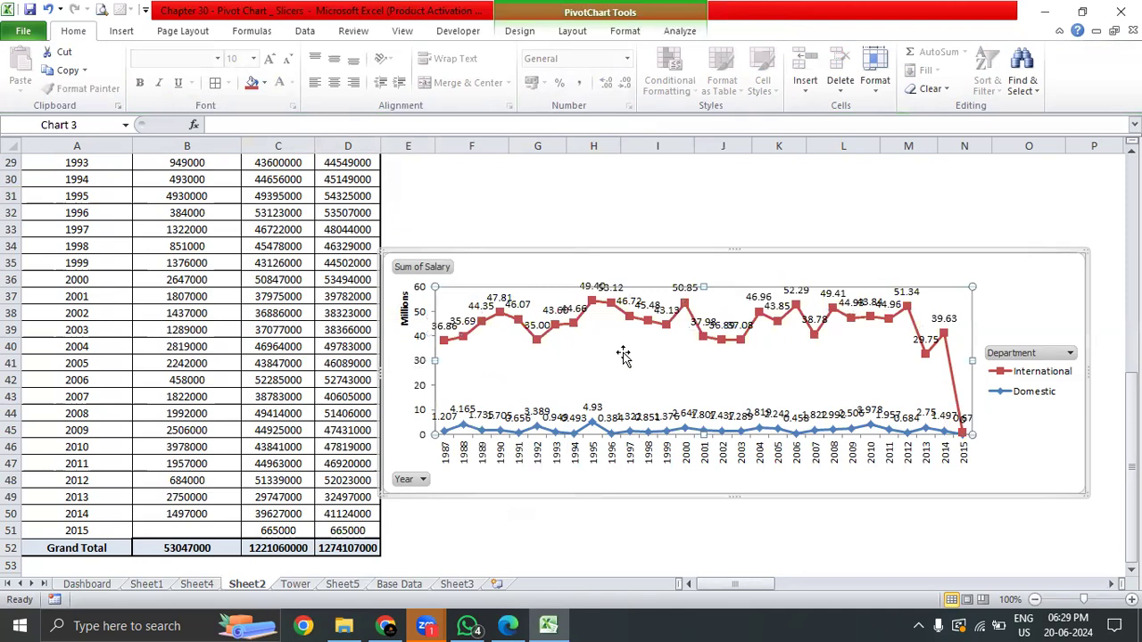
left_click(1076, 265)
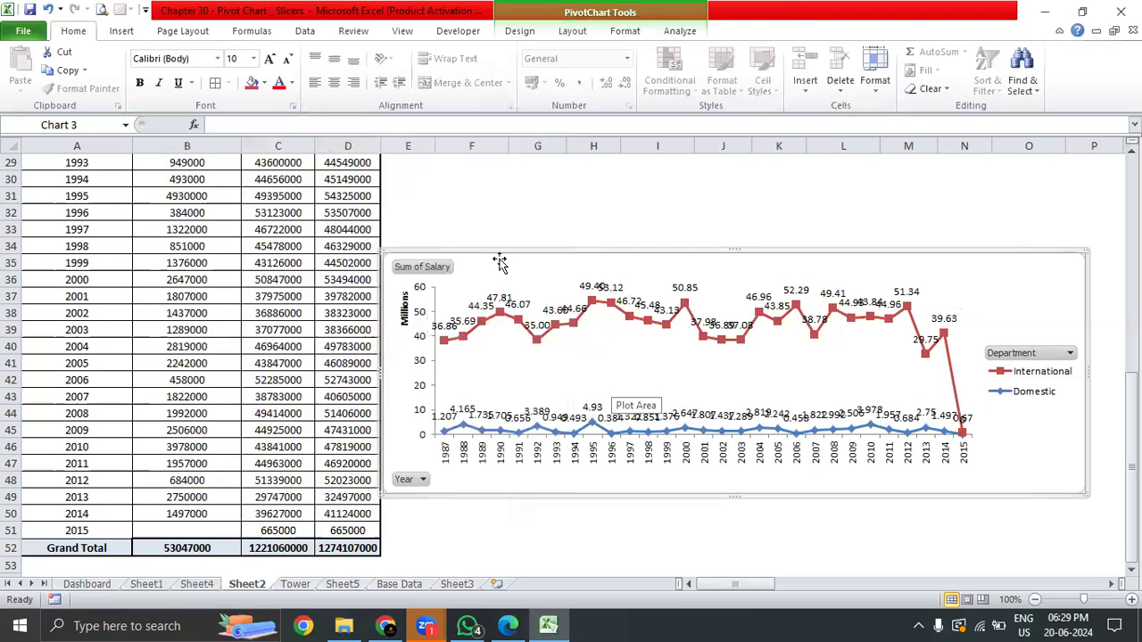
- Move the yearly salary line chart up beside the year-wise pivot table, aligning its upper edge with about row 21
scroll(500, 259, "up", 7)
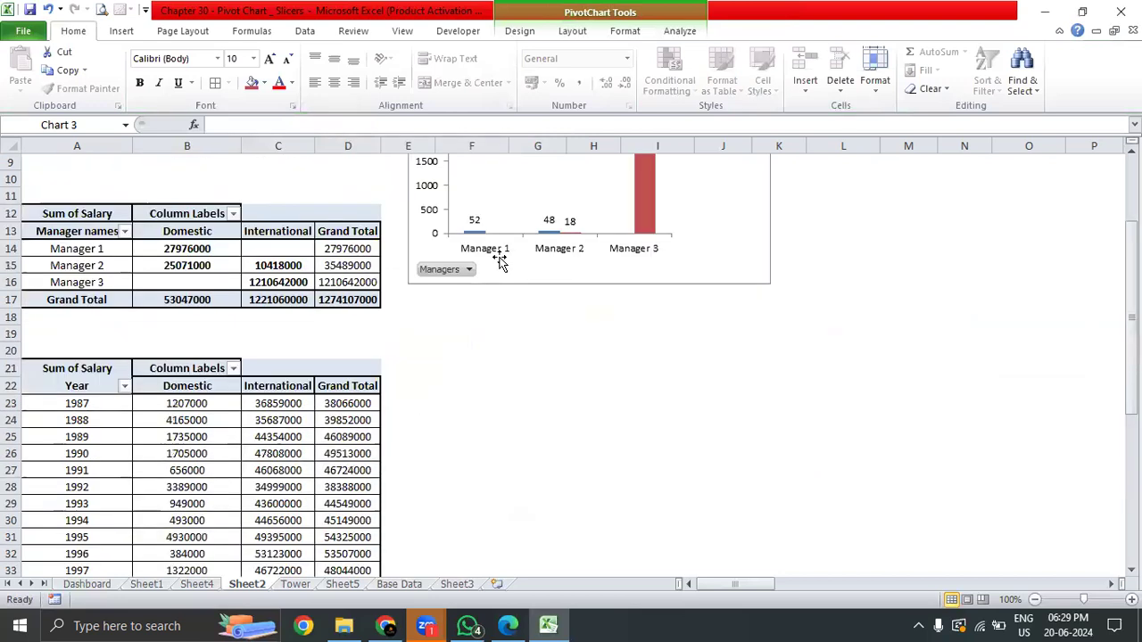
scroll(500, 260, "down", 3)
left_click_drag(518, 426, 522, 196)
double_click(516, 196)
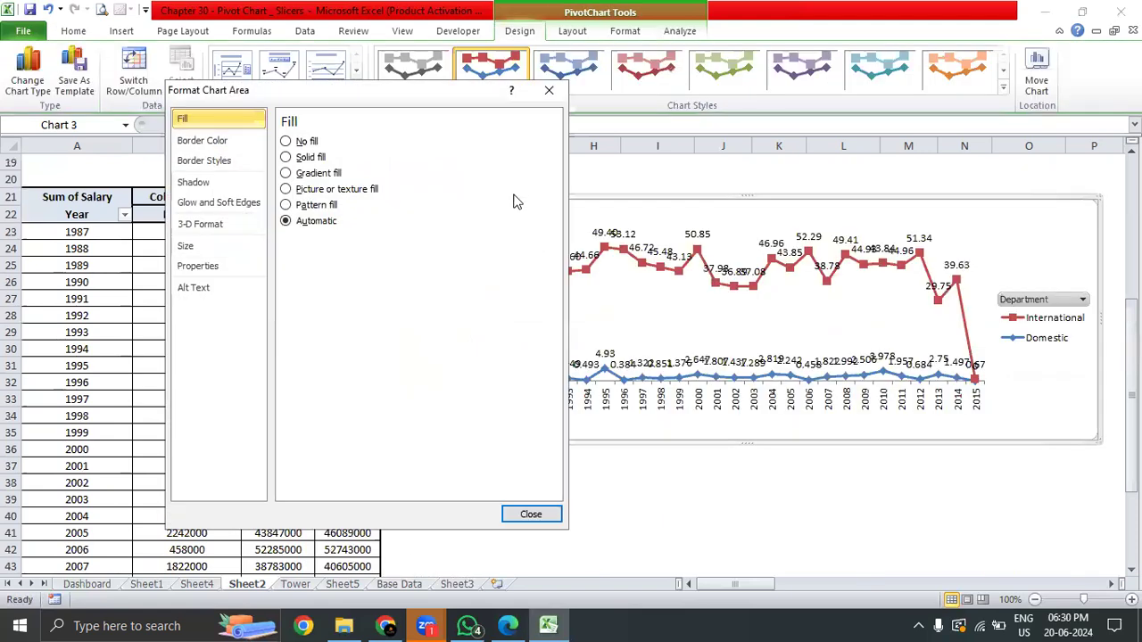
left_click(548, 90)
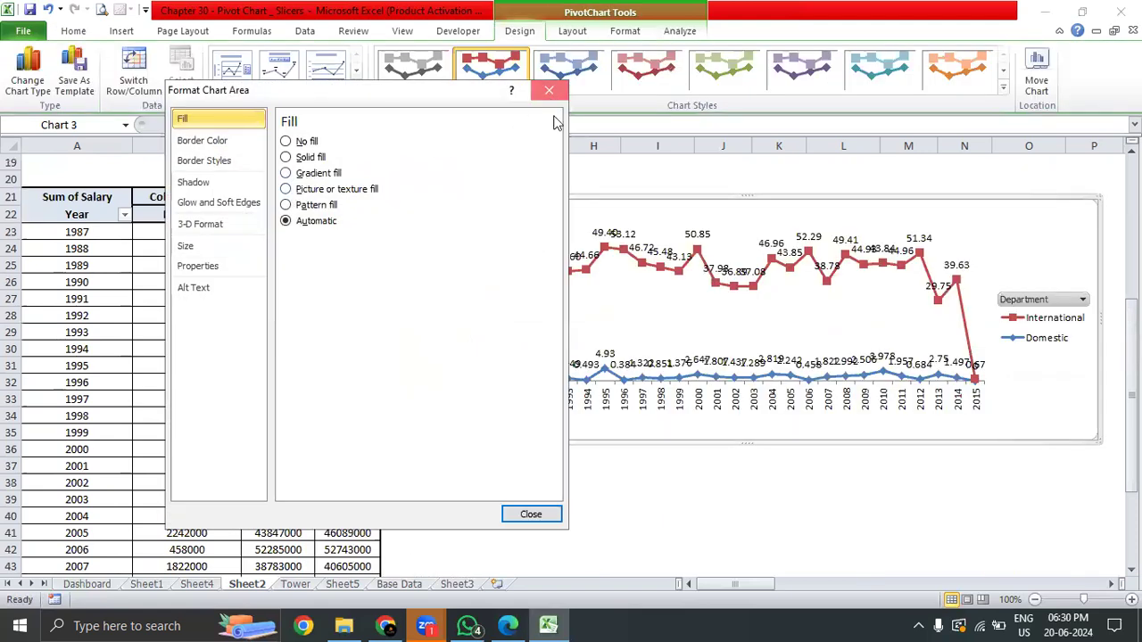
left_click_drag(514, 200, 512, 193)
left_click(75, 32)
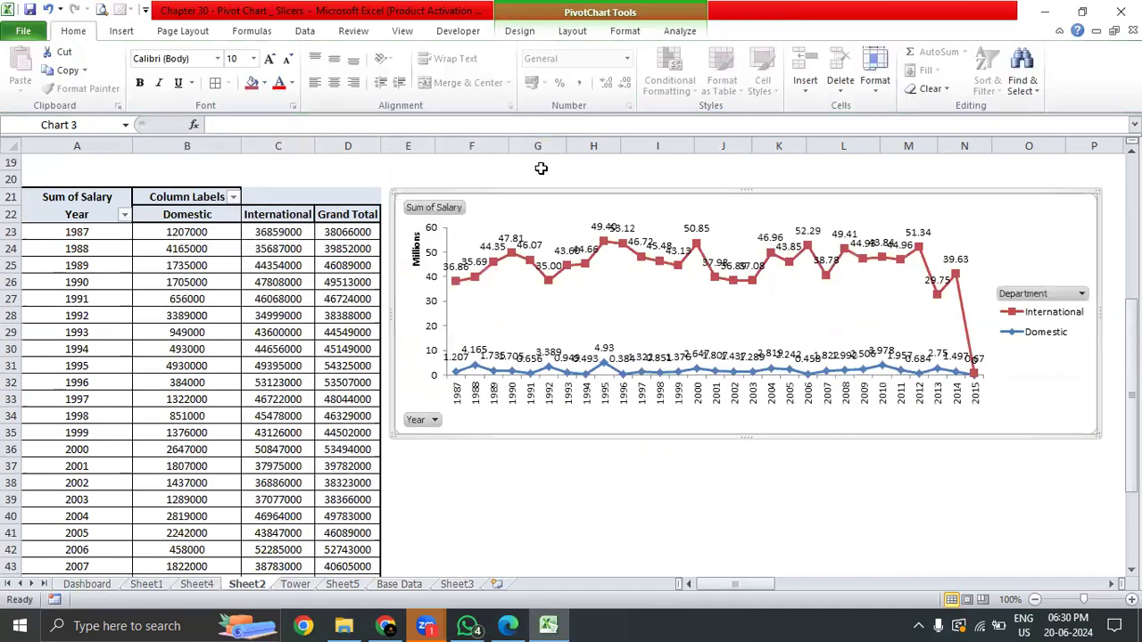
right_click(539, 207)
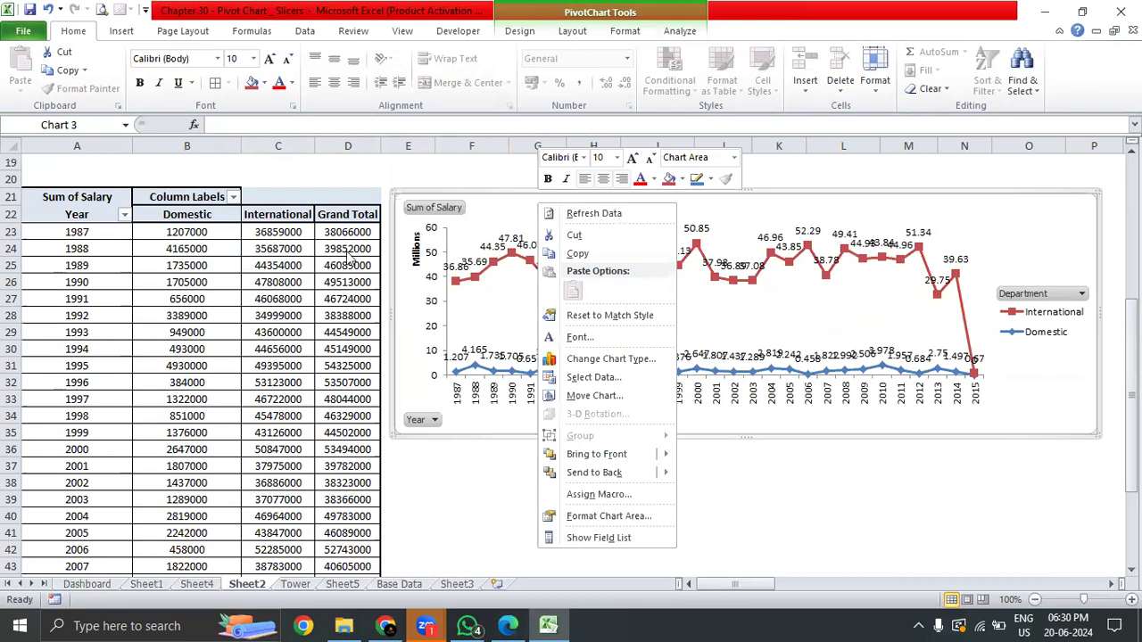
left_click(421, 518)
left_click(425, 504)
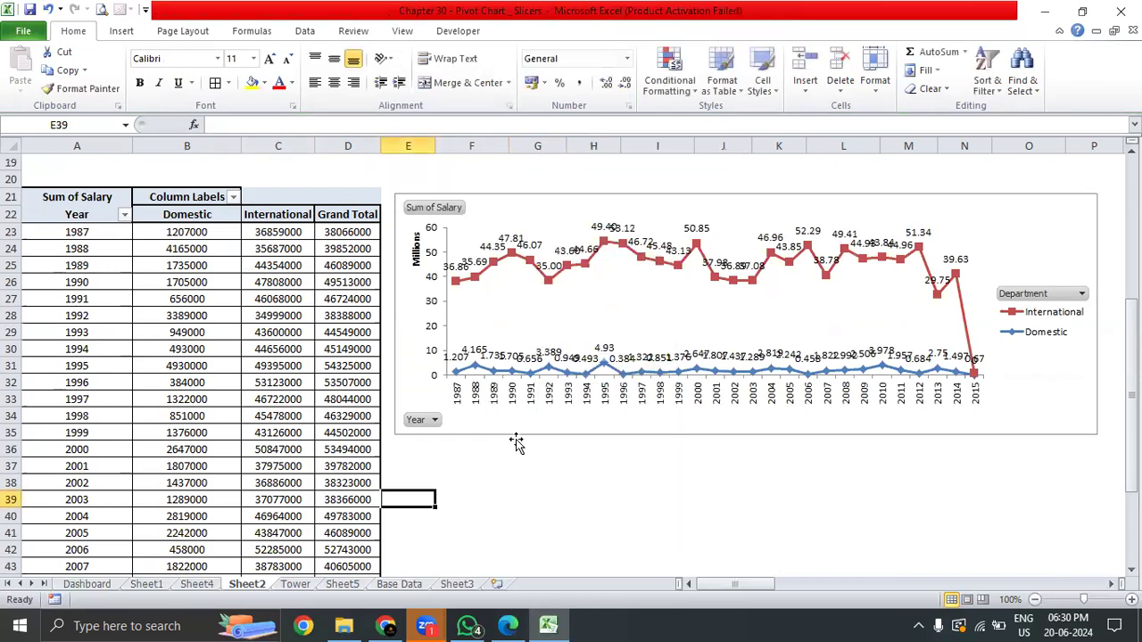
left_click(520, 437)
scroll(548, 479, "up", 6)
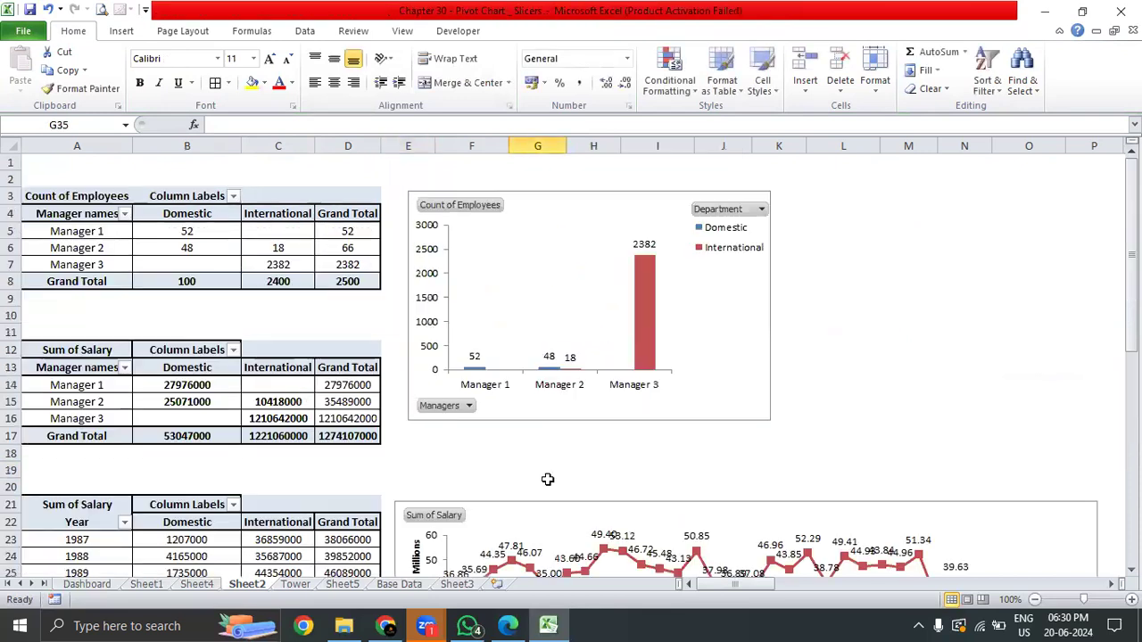
left_click(540, 195)
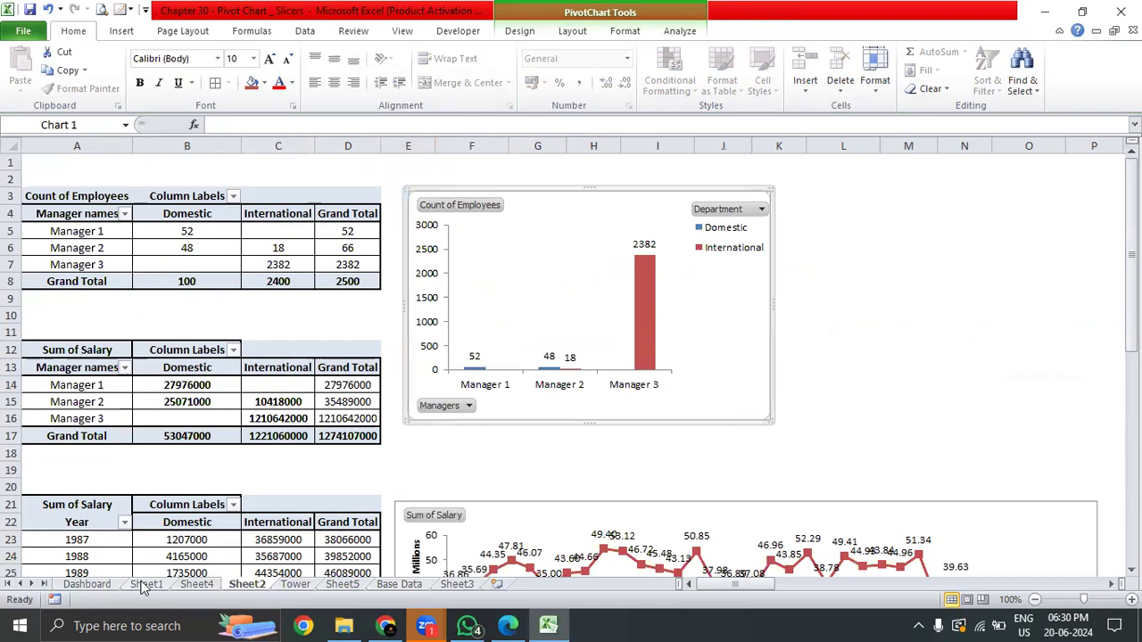
- Hide the gridlines on the Dashboard sheet
left_click(147, 585)
left_click(92, 589)
left_click(841, 299)
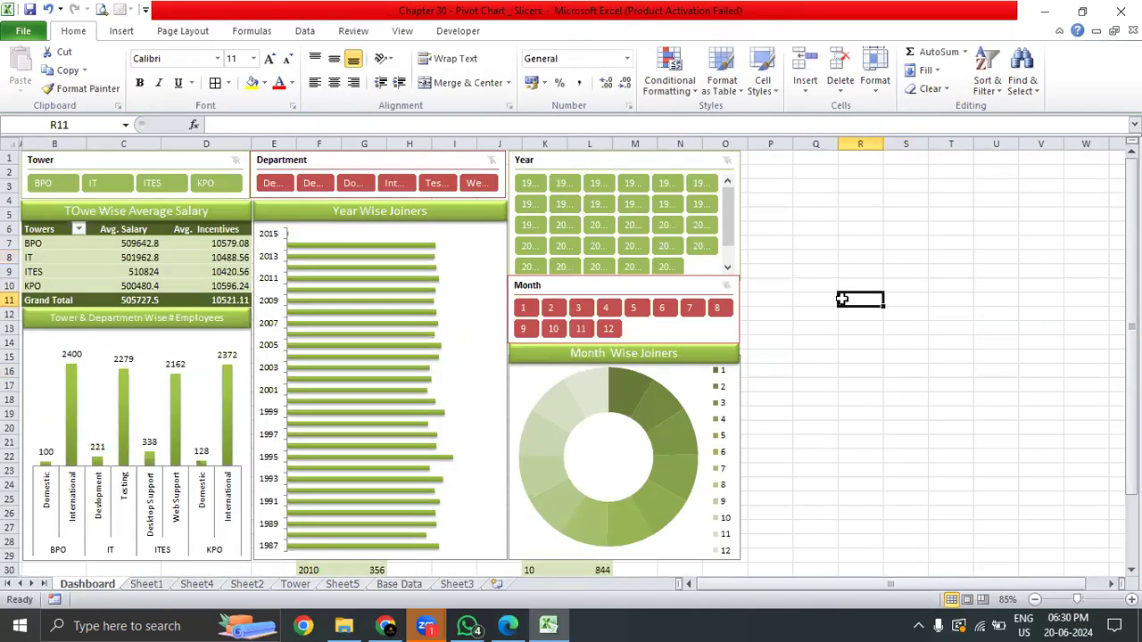
key("alt+w")
key("v")
key("g")
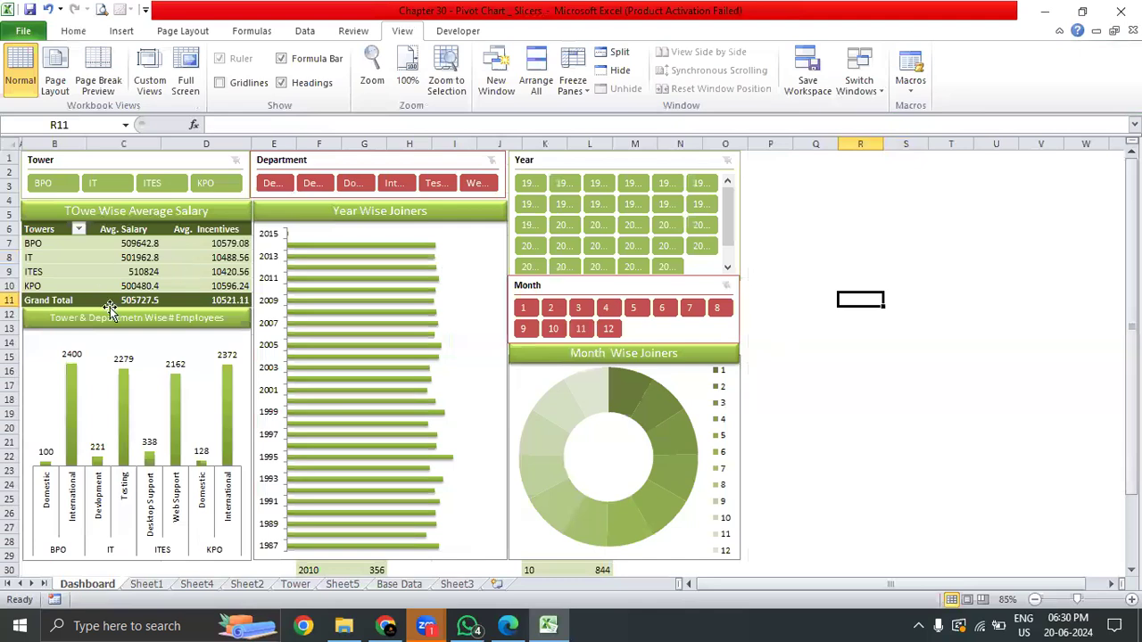
left_click(853, 443)
left_click(857, 355)
left_click(841, 317)
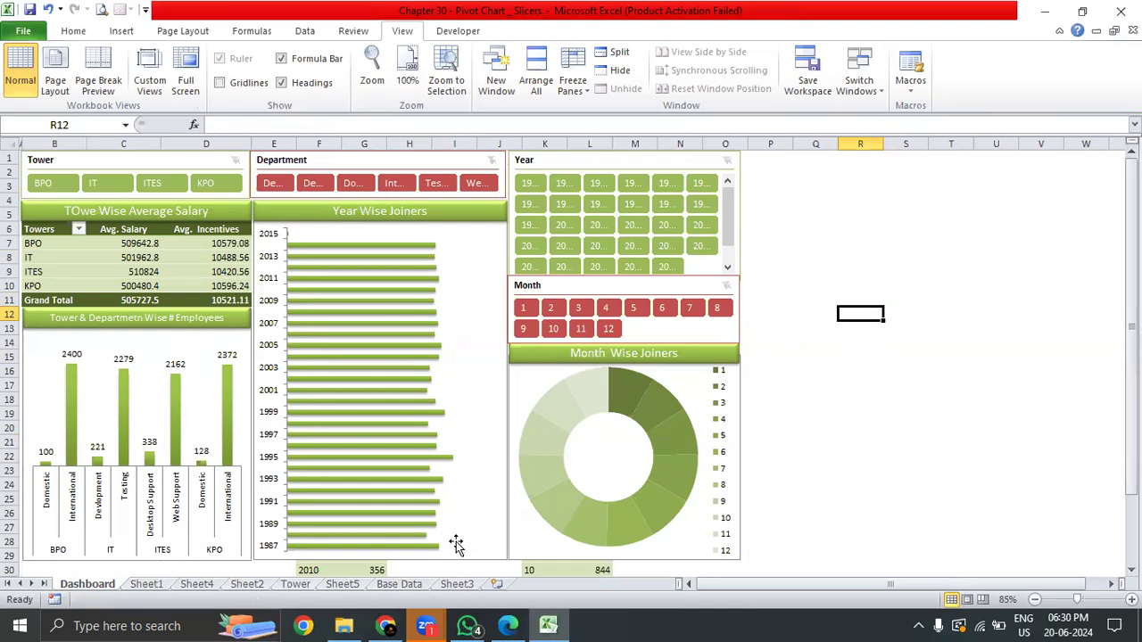
- Remove the filters from the Tower sheet's data table and copy the entire table
left_click(302, 587)
left_click(316, 464)
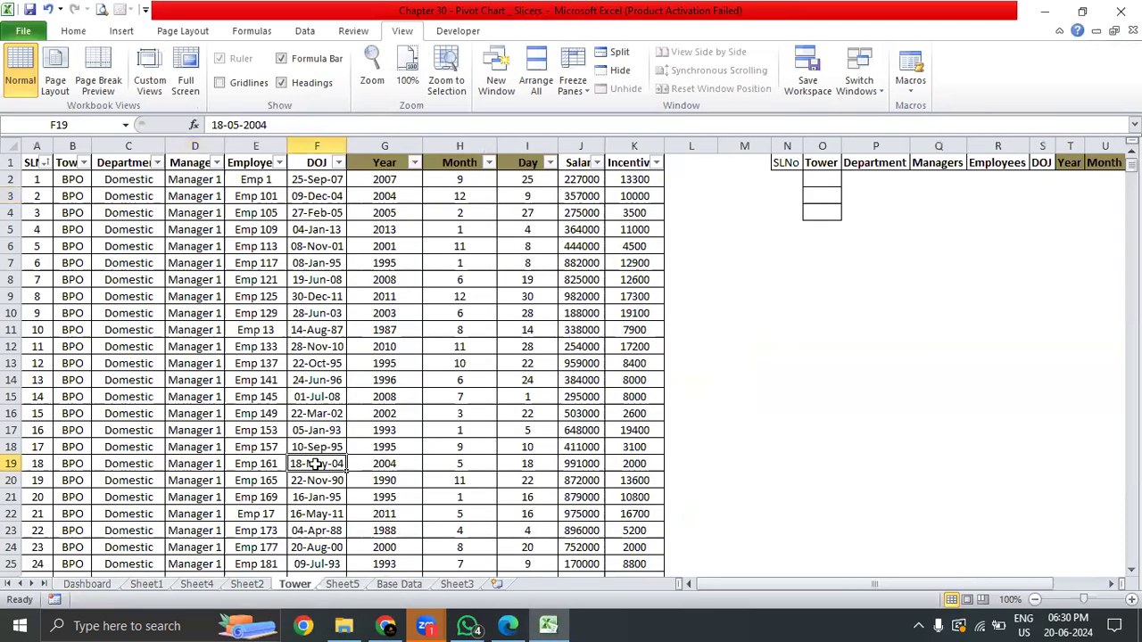
key("ctrl+a")
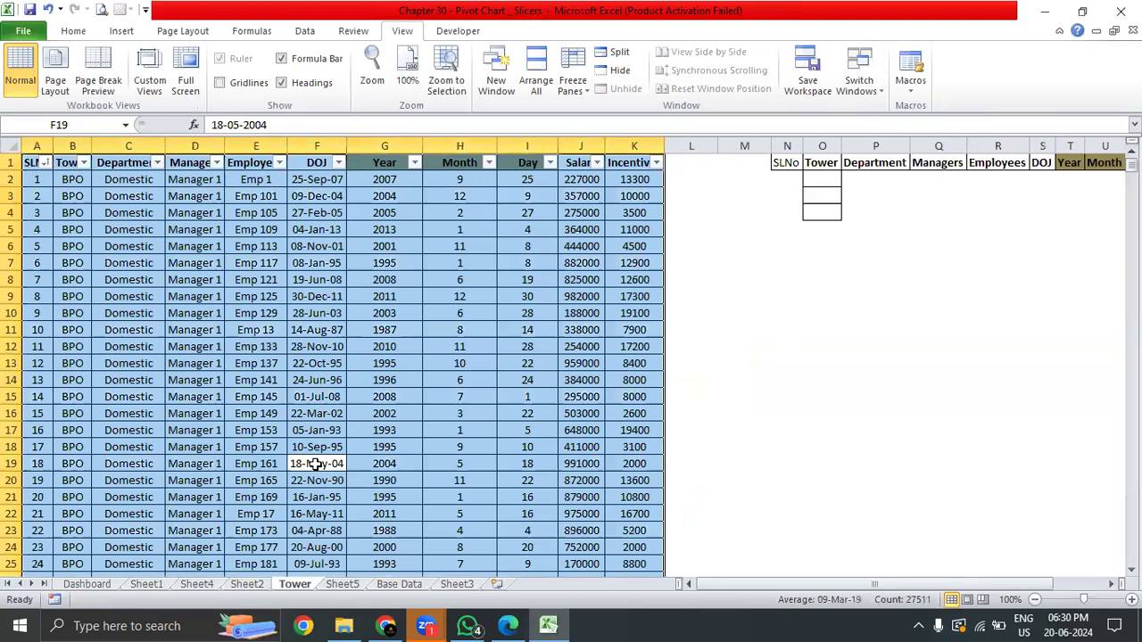
key("ctrl+shift+l")
key("ctrl+c")
- Paste the copied table into a new workbook and autofit its column widths
key("ctrl+n")
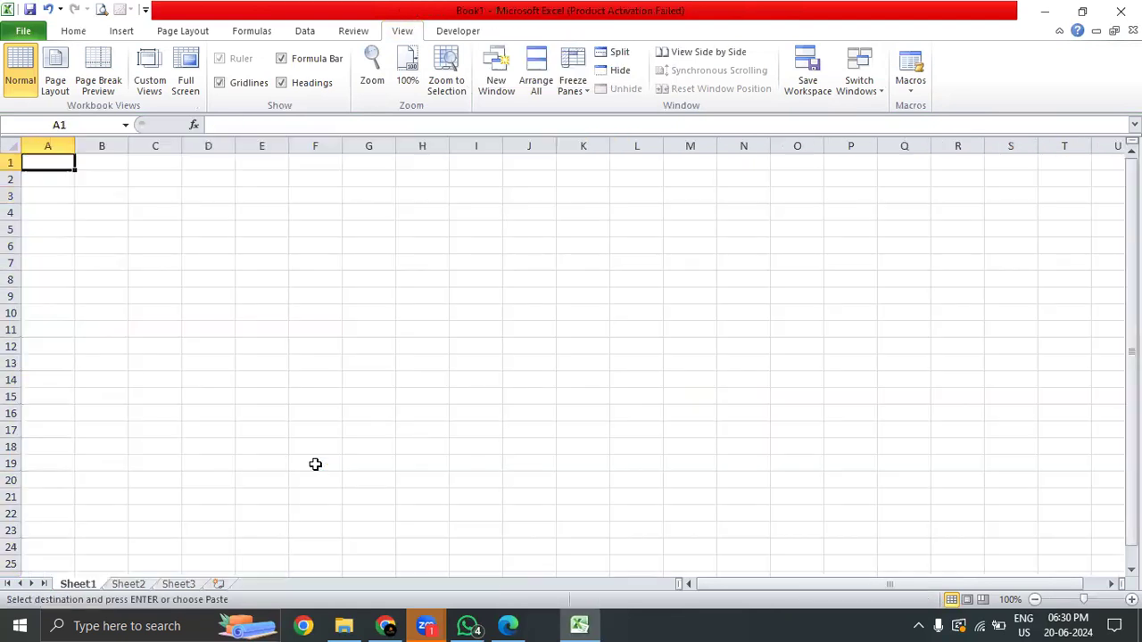
key("ctrl+v")
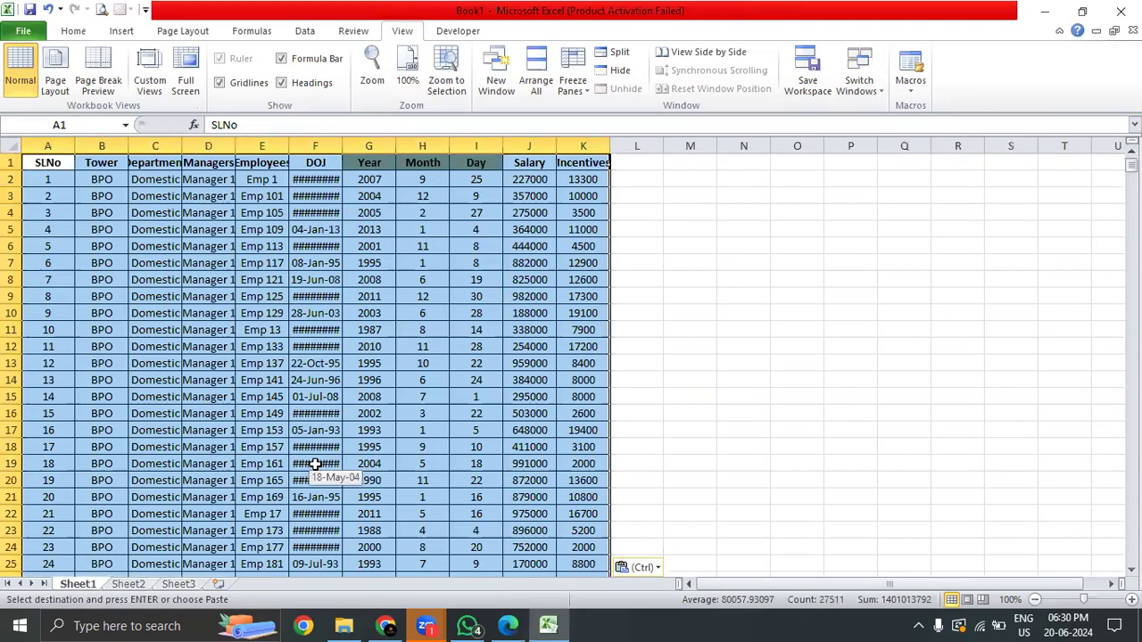
key("alt+o")
key("c")
key("a")
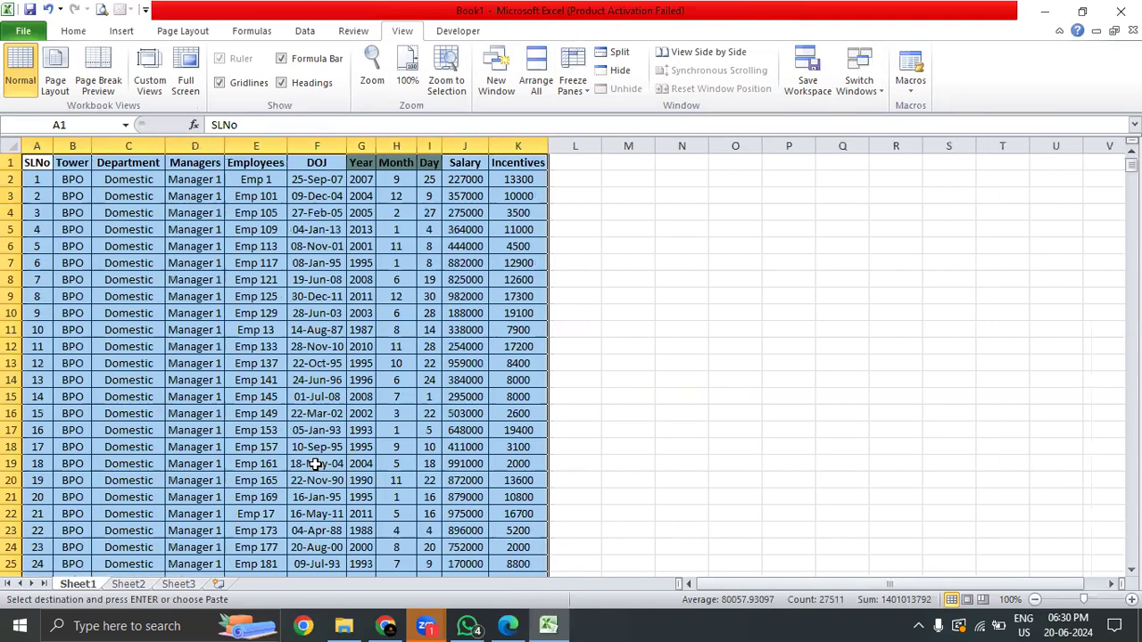
- Create a PivotTable from the pasted data on a new sheet, with Tower as the row label
key("alt+d")
key("p")
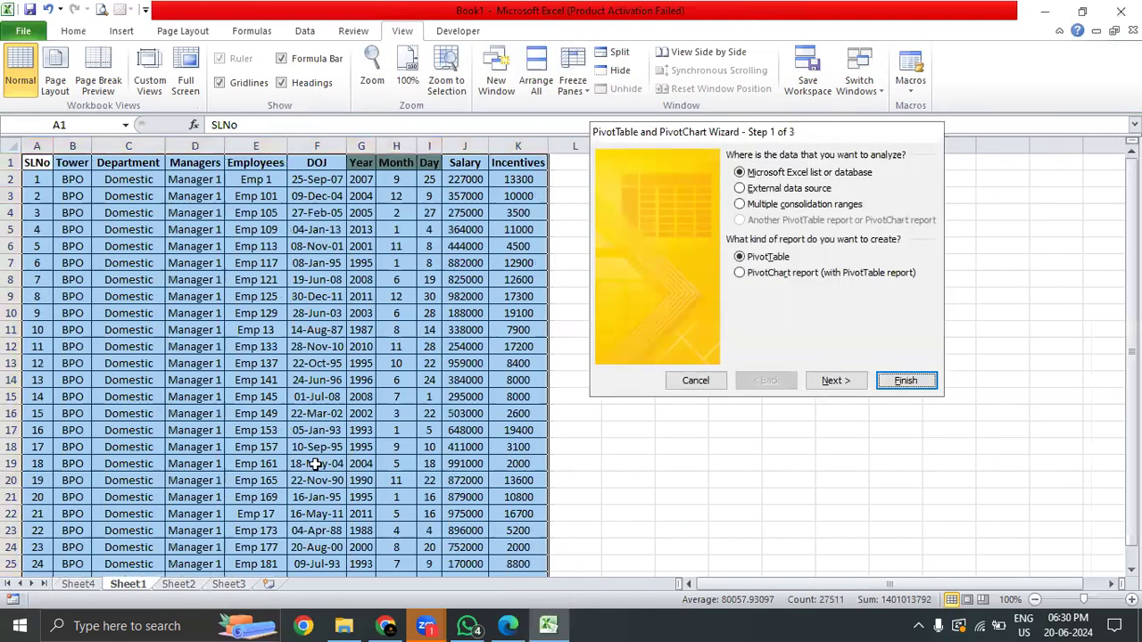
key("f")
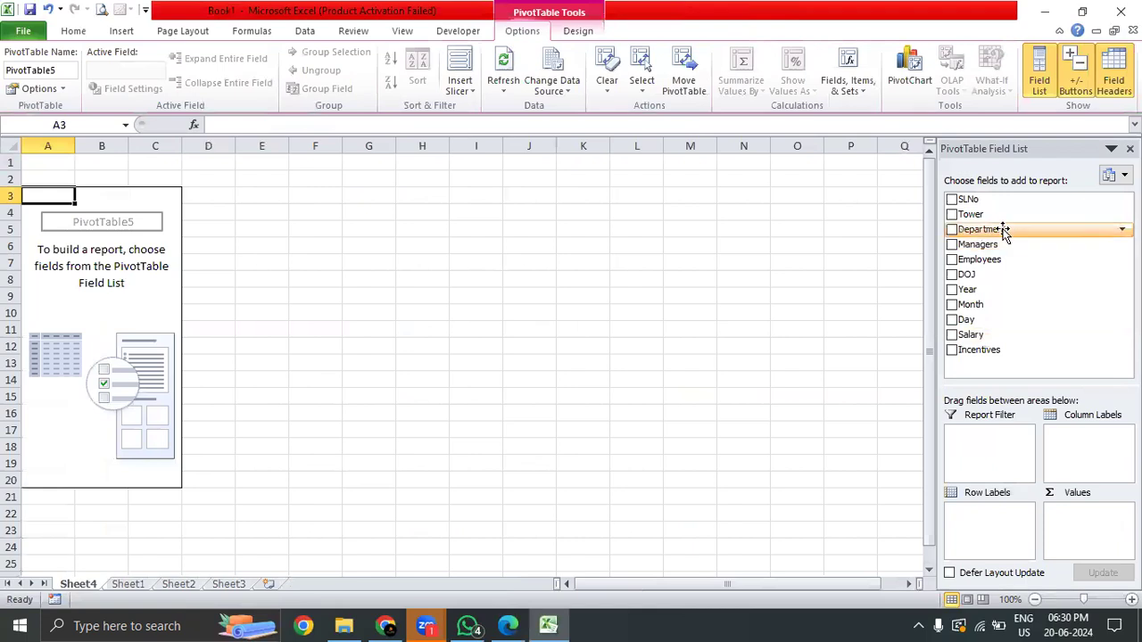
left_click_drag(998, 213, 1000, 537)
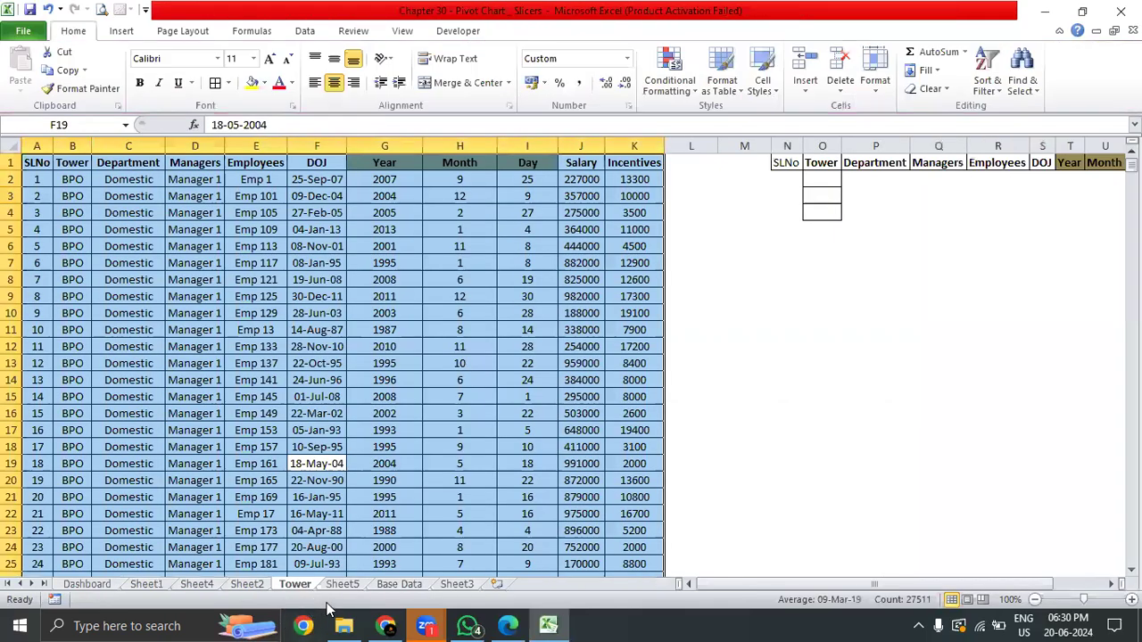
- Examine how far the data extends in the Tower sheet of the Chapter 30 workbook
left_click(184, 376)
key("ctrl+Home")
key("ctrl+Down")
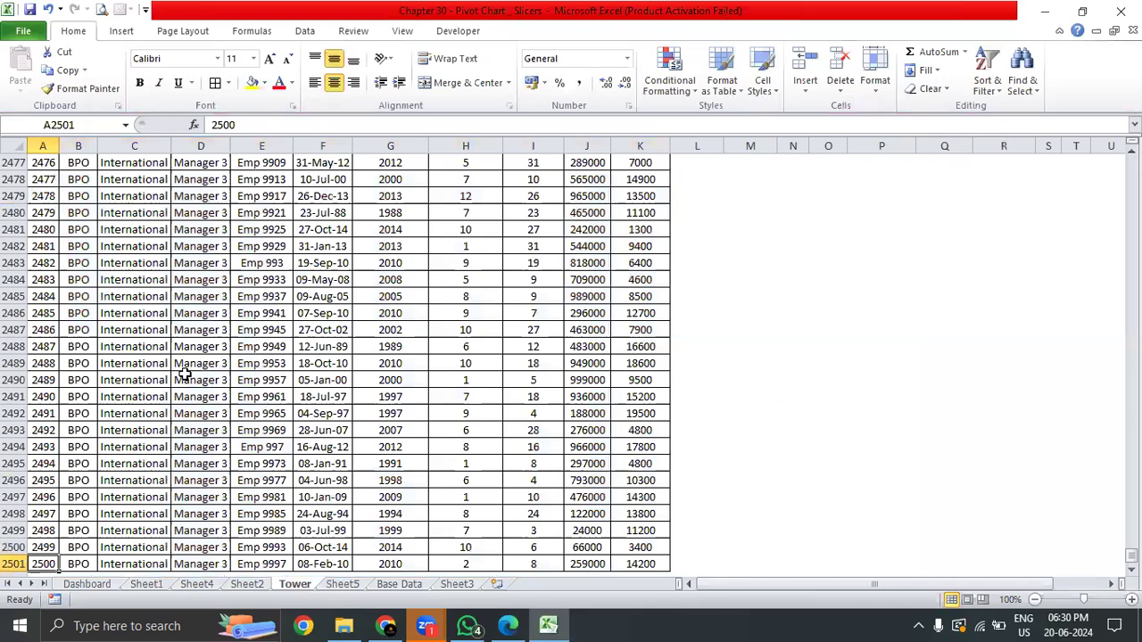
key("ctrl+Up")
key("Right")
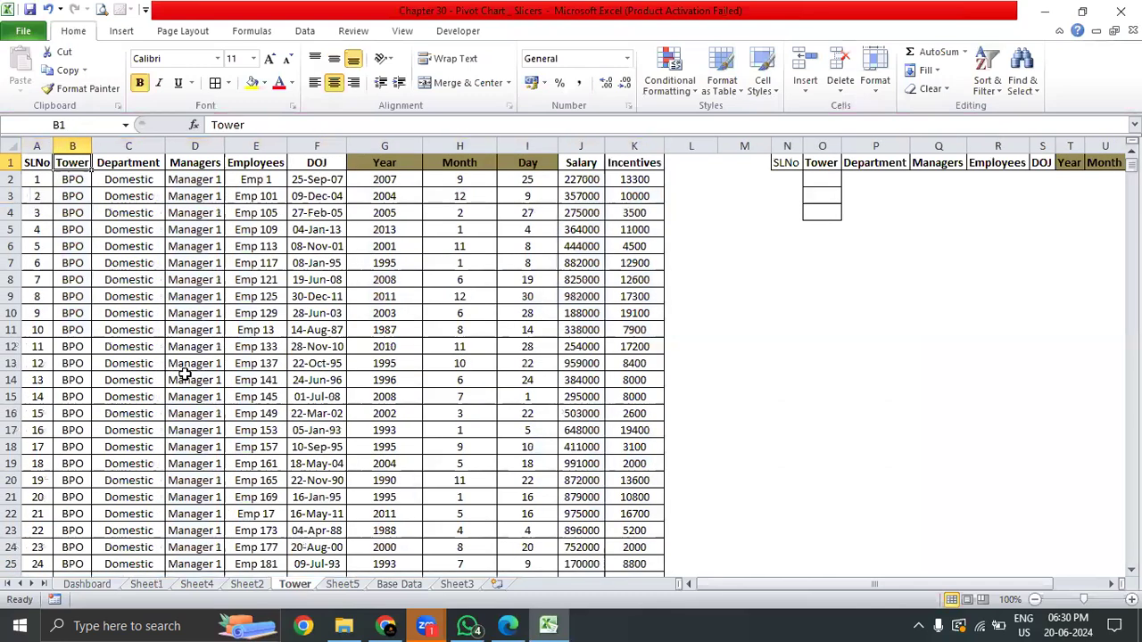
- Turn filters back on for the Tower sheet's table and check which values the Tower column contains
key("ctrl+shift+l")
key("alt+Down")
key("Escape")
key("ctrl+Down")
key("ctrl+Down")
key("ctrl+Up")
key("ctrl+Up")
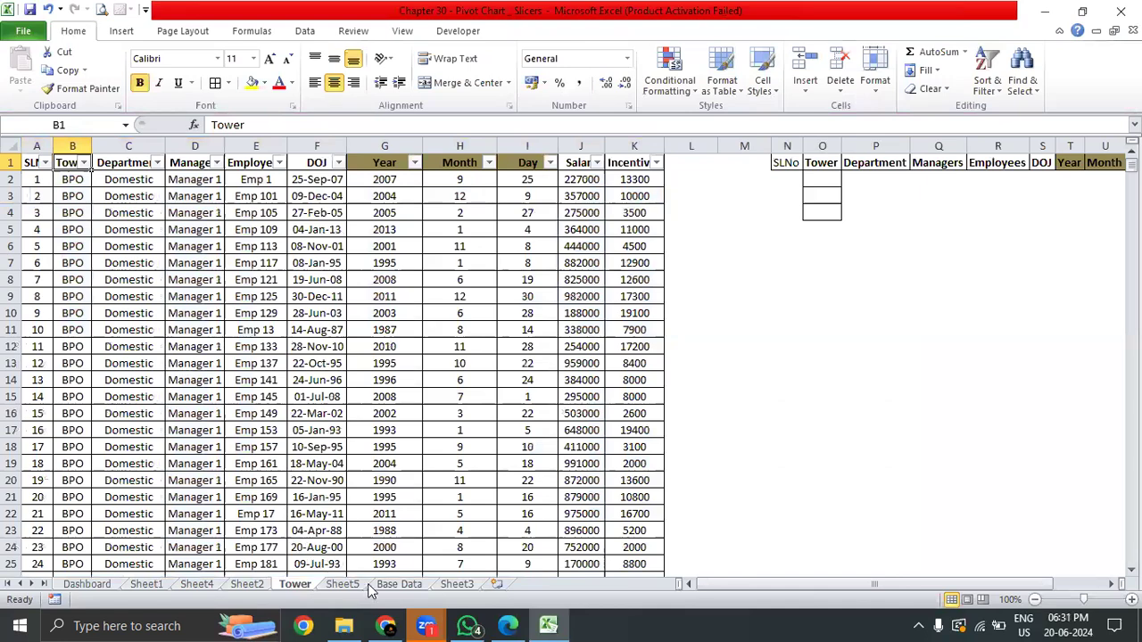
- Copy the entire data table from the Base Data sheet, including its header row
left_click(377, 587)
left_click(303, 413)
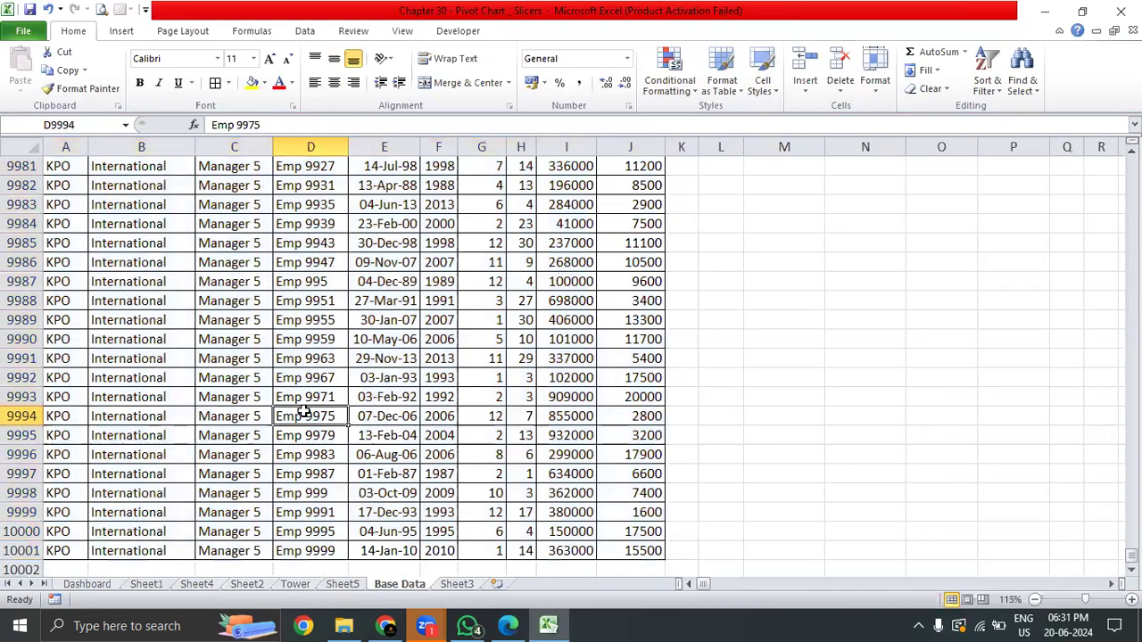
key("ctrl+Home")
key("ctrl+shift+Right")
key("ctrl+shift+Down")
key("ctrl+c")
key("Tab")
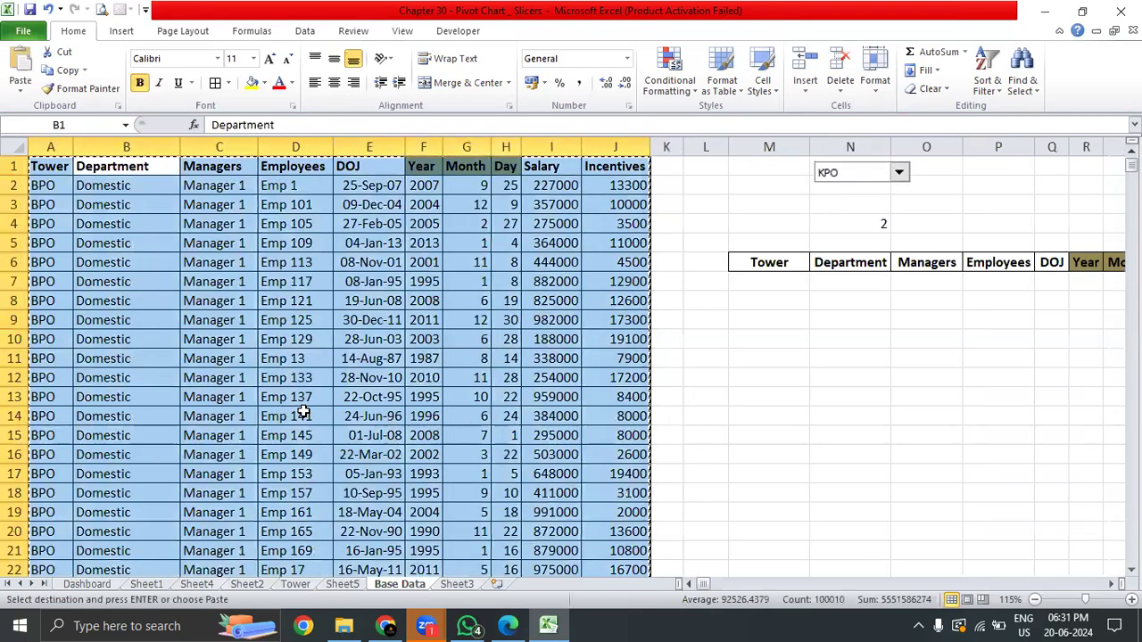
- Paste the copied table over the old data in Sheet1 of Book1, starting at cell A1
key("ctrl+Tab")
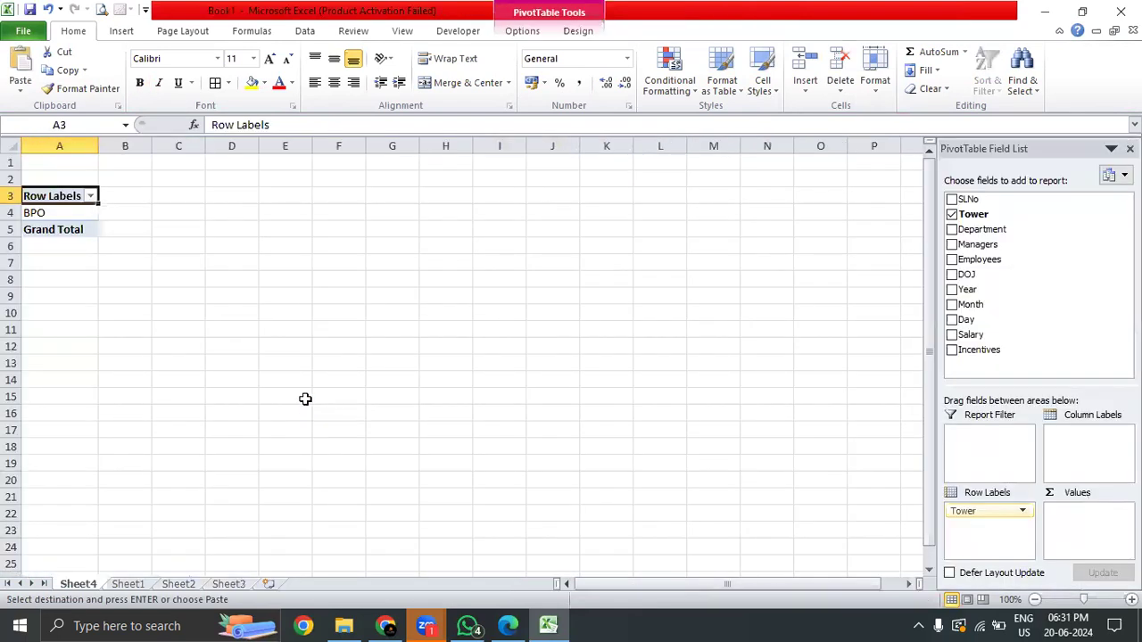
left_click(128, 585)
right_click(129, 587)
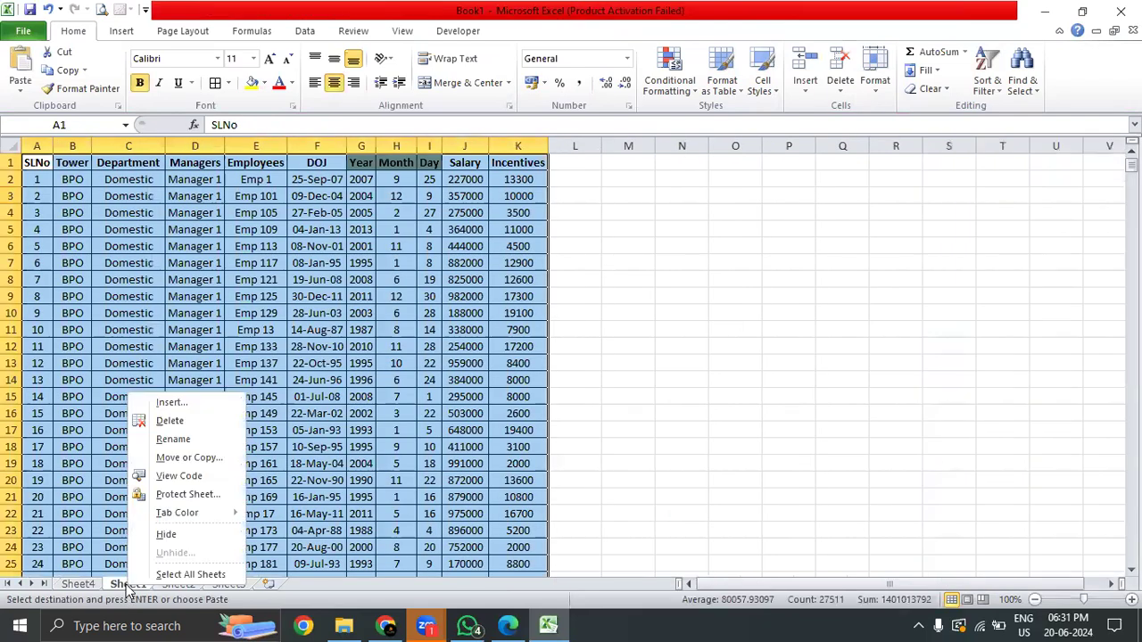
left_click(109, 452)
key("ctrl+Home")
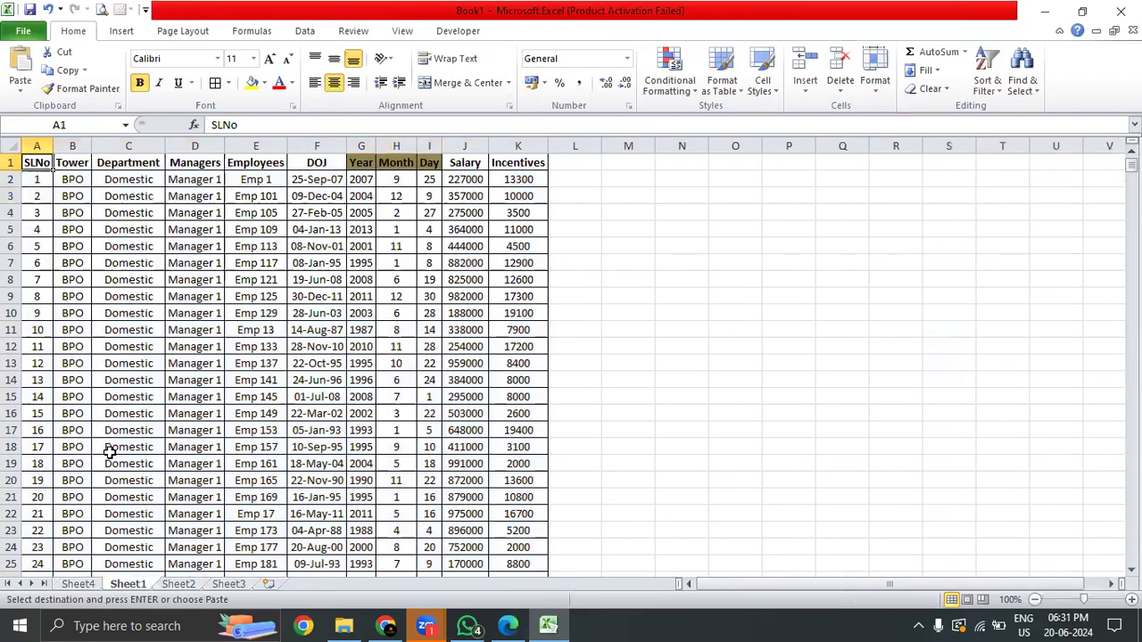
key("ctrl+v")
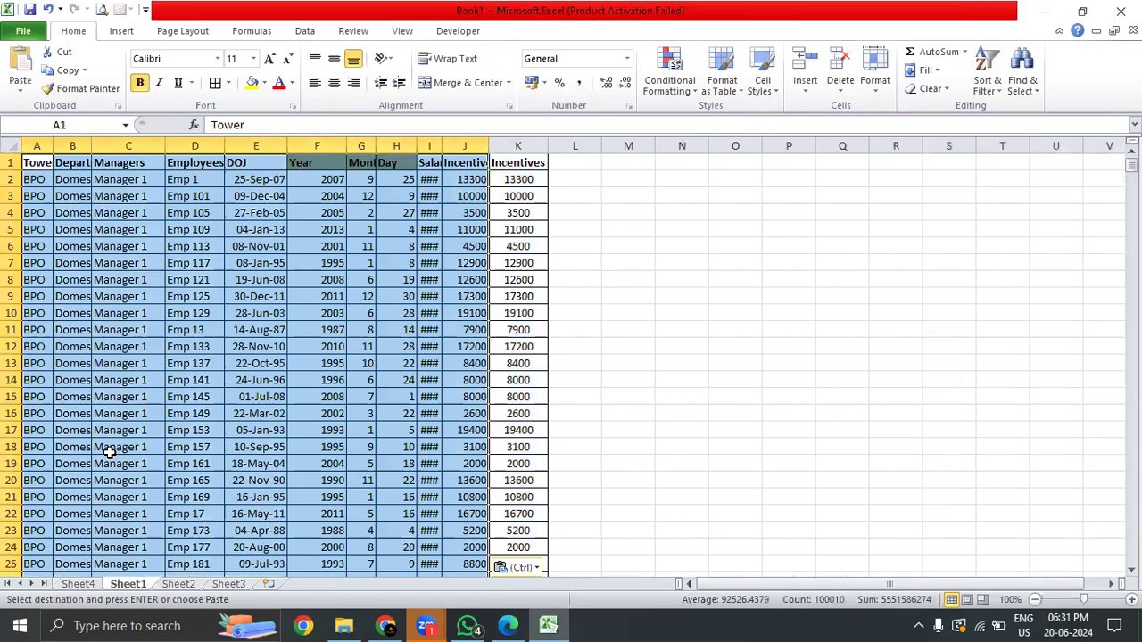
- Delete the leftover Incentives values in column K of Sheet1
key("ctrl+Right")
key("ctrl+shift+Down")
key("Delete")
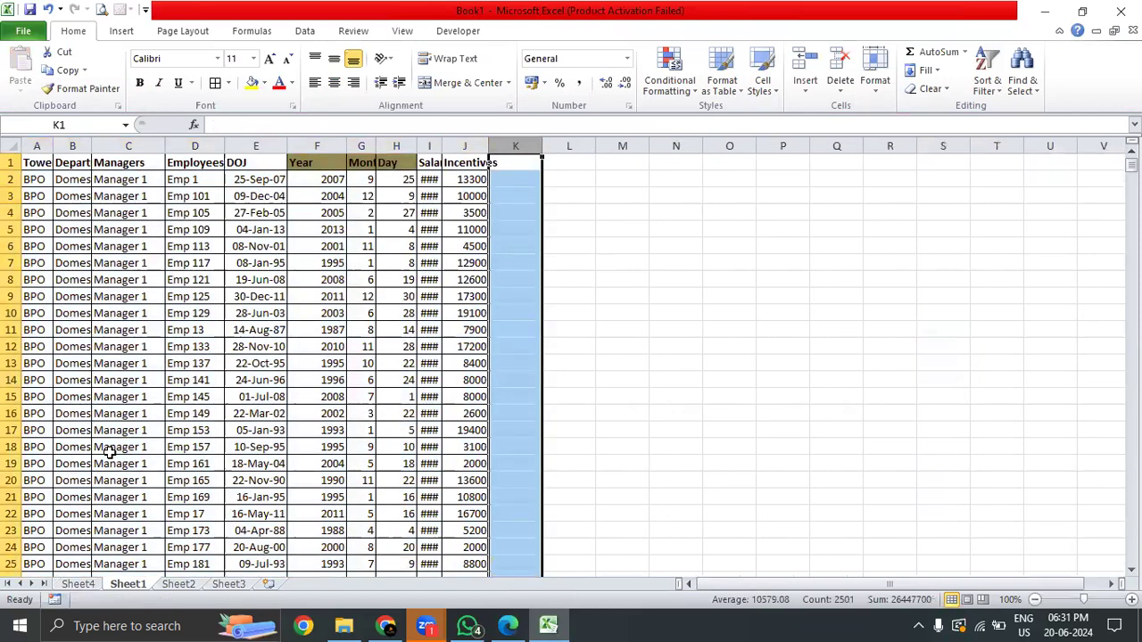
- AutoFit the column widths of the whole pasted table and centre its contents horizontally
key("ctrl+Left")
key("ctrl+Left")
key("ctrl+shift+Down")
key("ctrl+shift+Right")
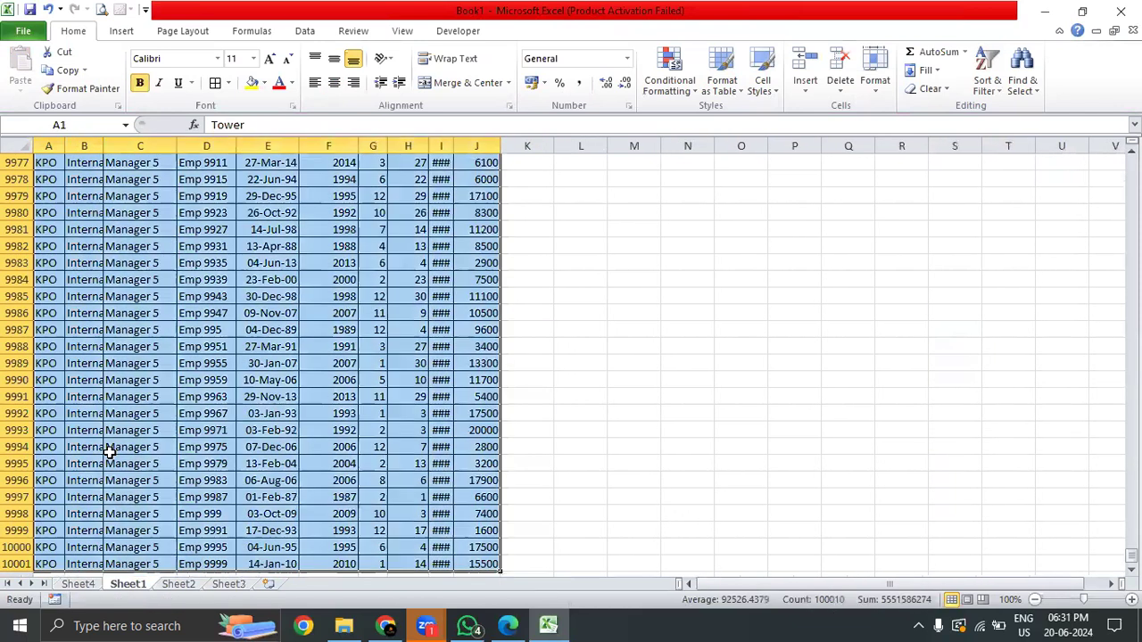
key("alt+o")
key("c")
key("a")
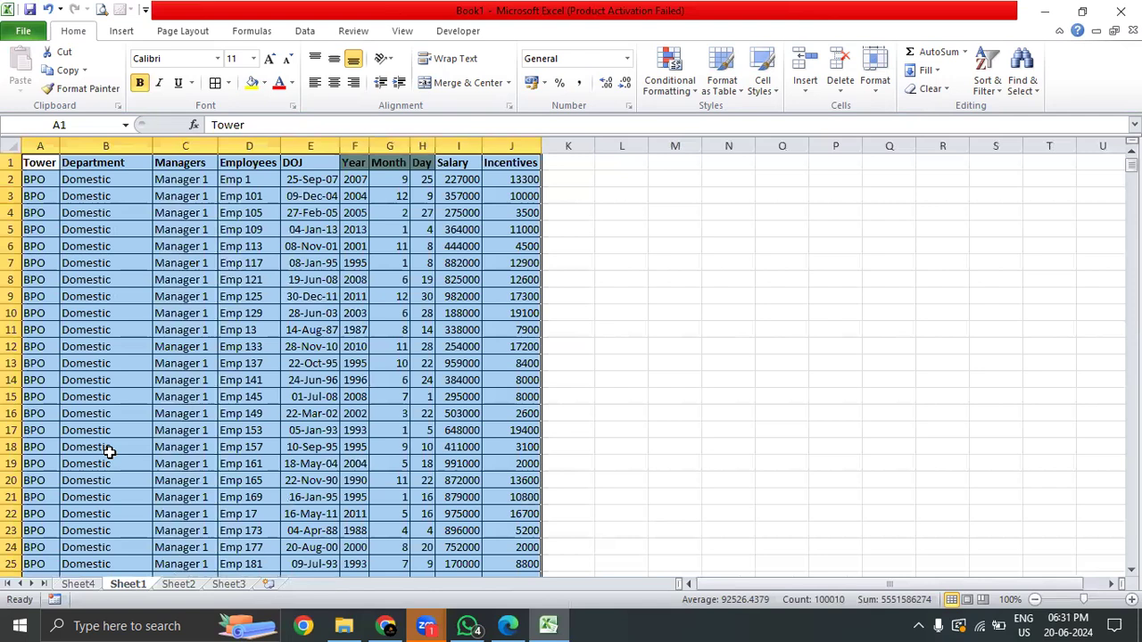
key("ctrl+e")
key("Right")
key("Right")
key("Right")
key("Right")
key("Right")
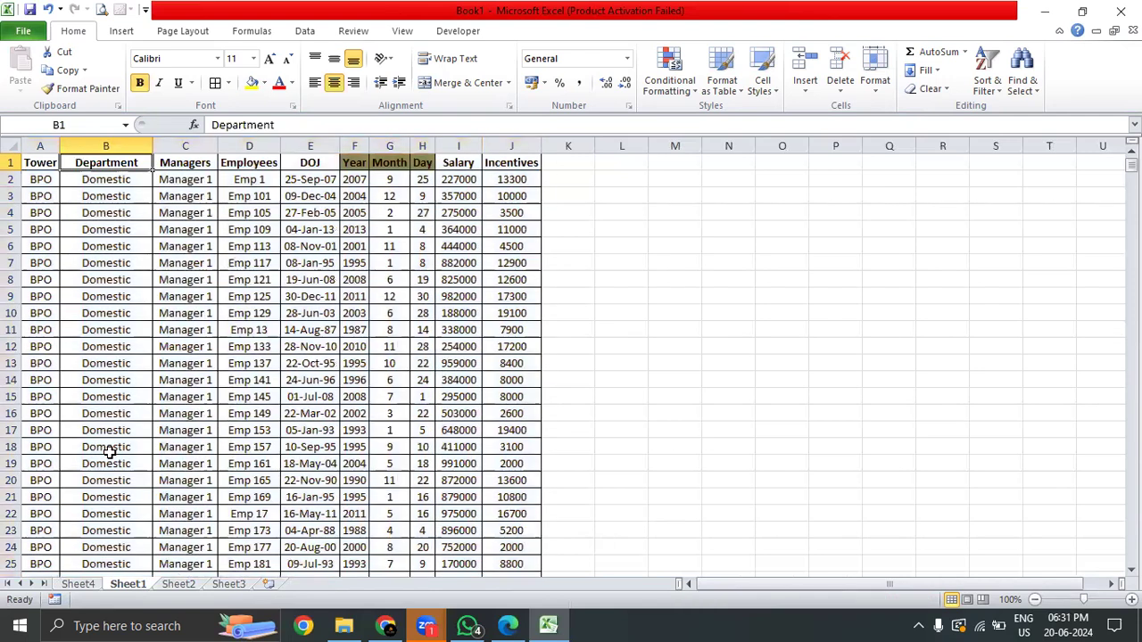
key("Right")
key("Down")
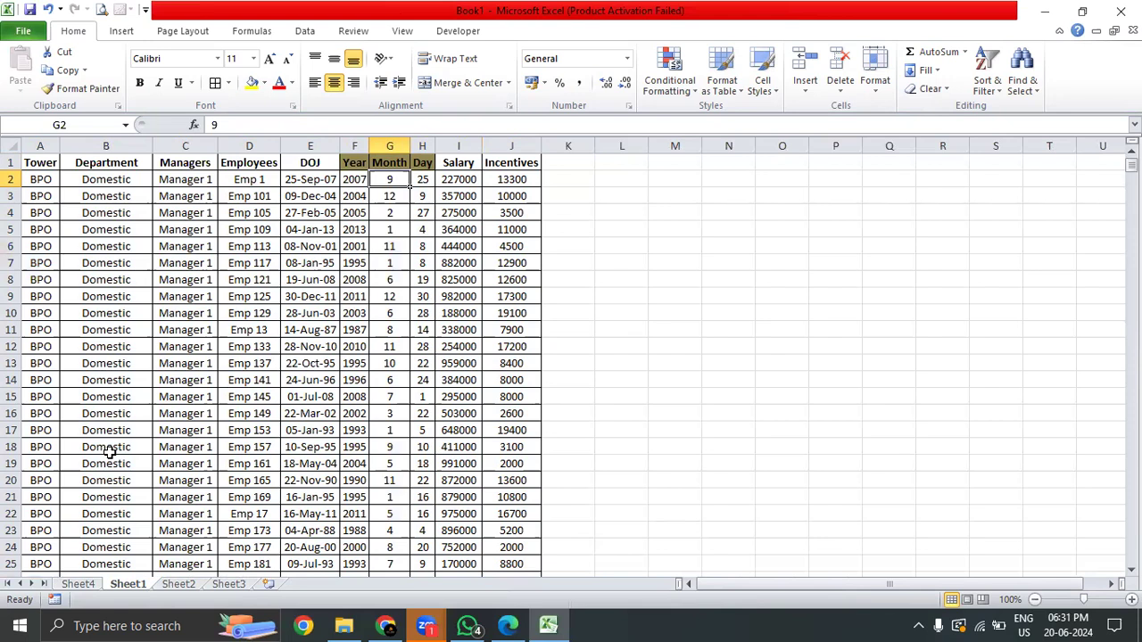
left_click(107, 452)
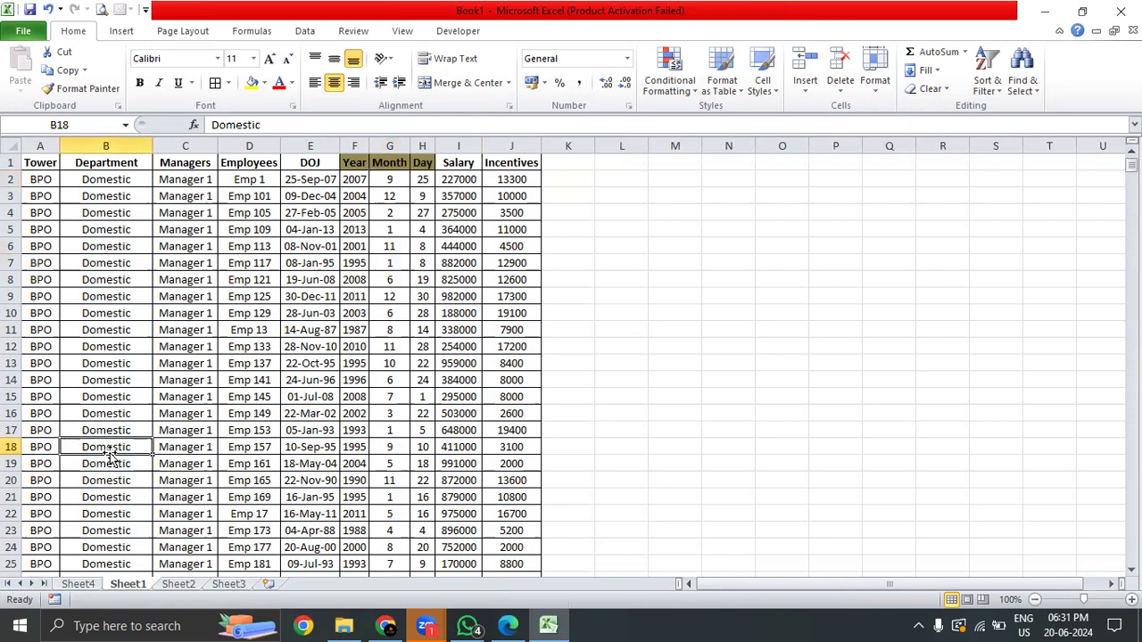
- Delete Sheet4, which holds the old PivotTable, from Book1
left_click(83, 585)
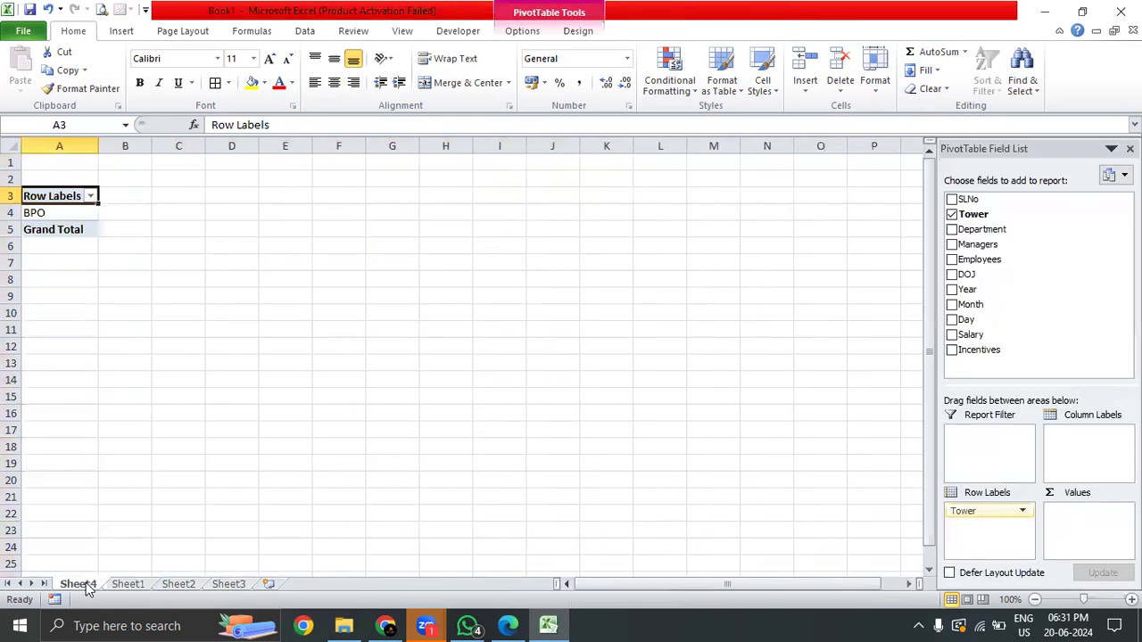
right_click(78, 584)
left_click(142, 420)
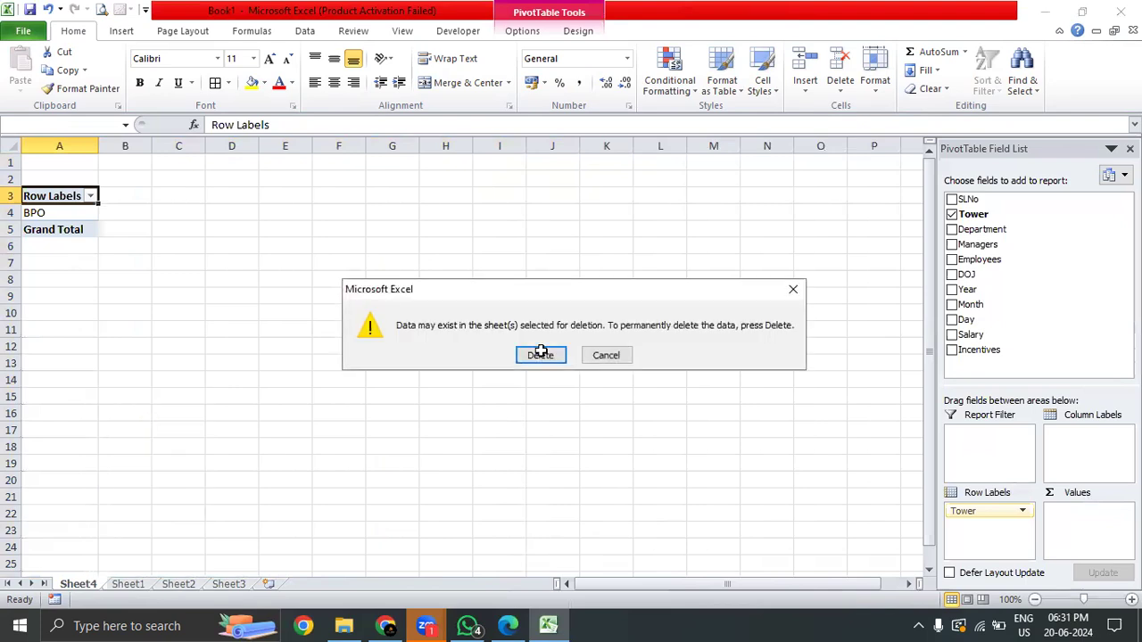
left_click(541, 354)
- Examine how far the pasted table extends in Sheet1 and return to its first cell
key("ctrl+Left")
key("ctrl+Down")
key("ctrl+Up")
key("ctrl+shift+Right")
key("ctrl+shift+Down")
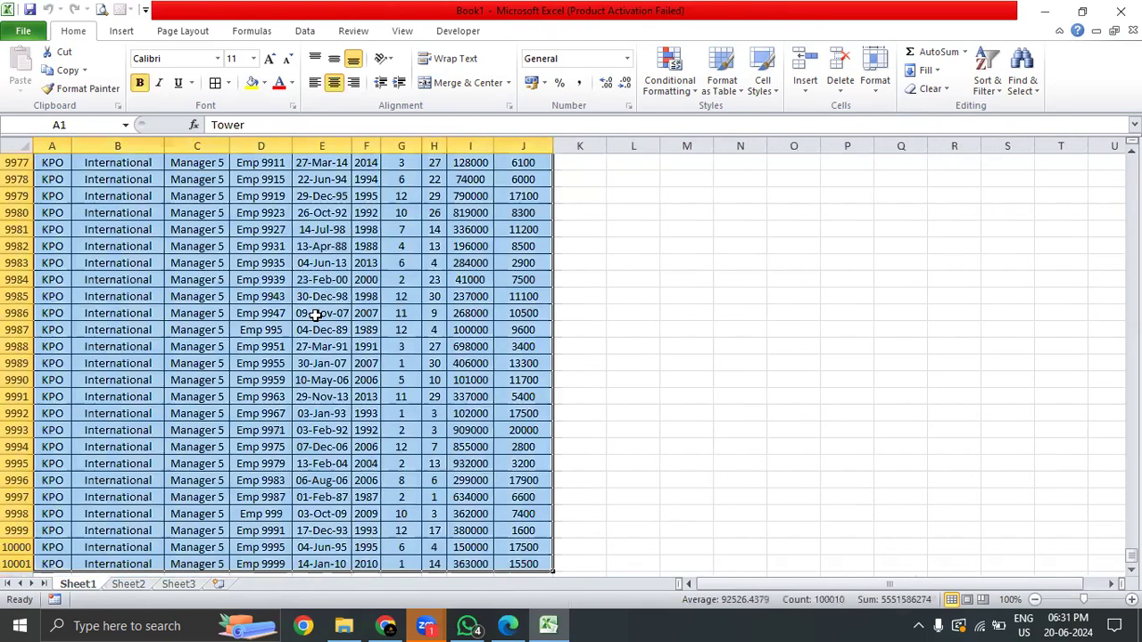
key("alt+f")
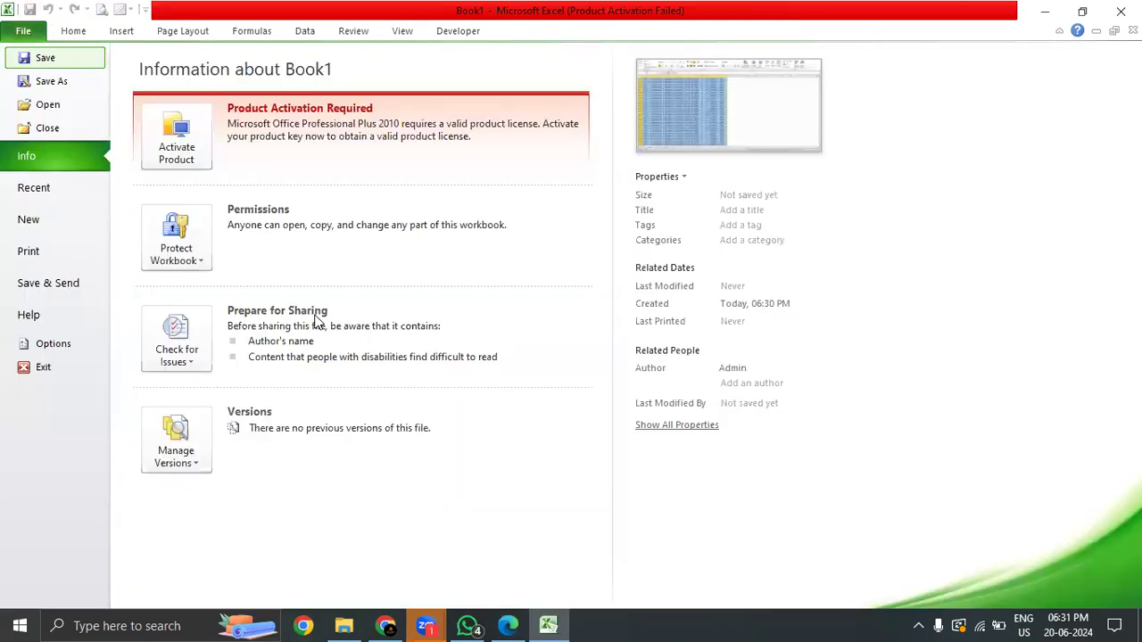
key("Escape")
key("ctrl+Home")
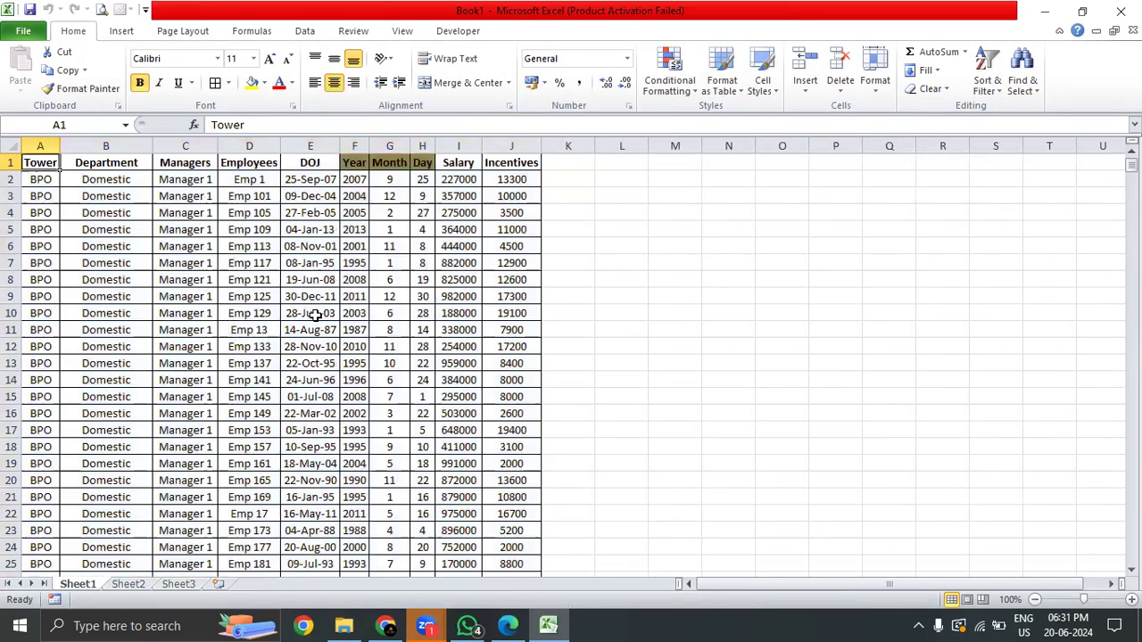
- Turn on filters for the table in Sheet1 and check which values the Tower column contains
key("alt+d")
key("f")
key("f")
key("alt+Down")
key("Tab")
key("Tab")
key("Tab")
key("Down")
key("Down")
key("Down")
key("Down")
key("Escape")
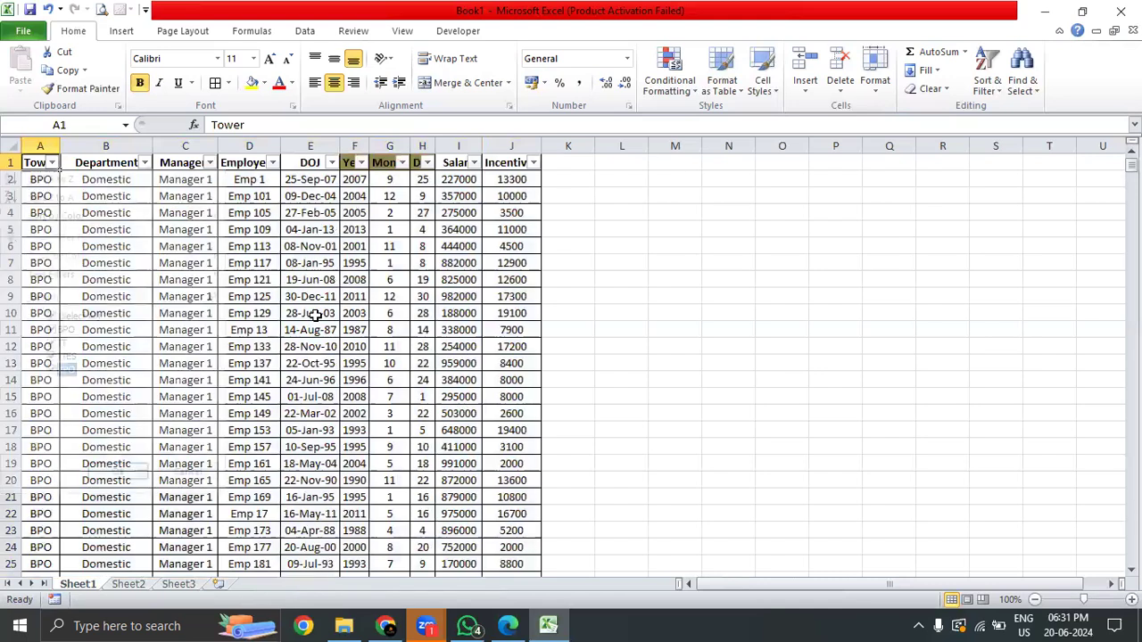
- Create a PivotTable from the full Sheet1 data on a new sheet, with Tower as the row label
key("ctrl+shift+End")
key("alt+n")
key("v")
key("t")
key("Return")
left_click_drag(1075, 199, 976, 516)
left_click_drag(64, 211, 65, 264)
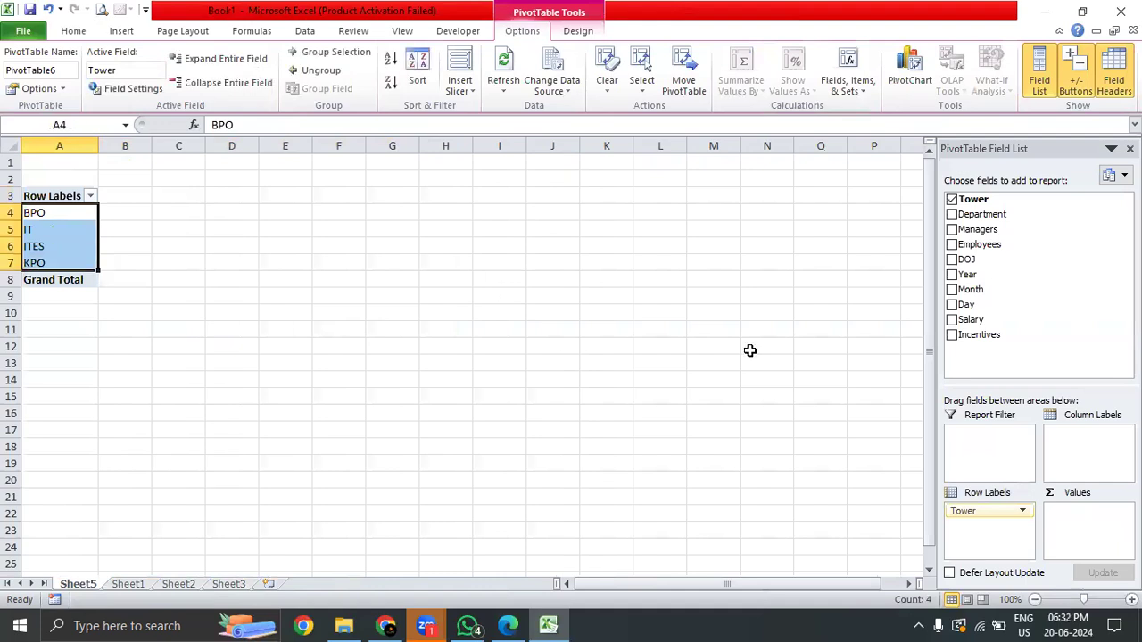
- Replace Tower with Department as the PivotTable's row label and review the listed departments
left_click_drag(963, 512, 1023, 344)
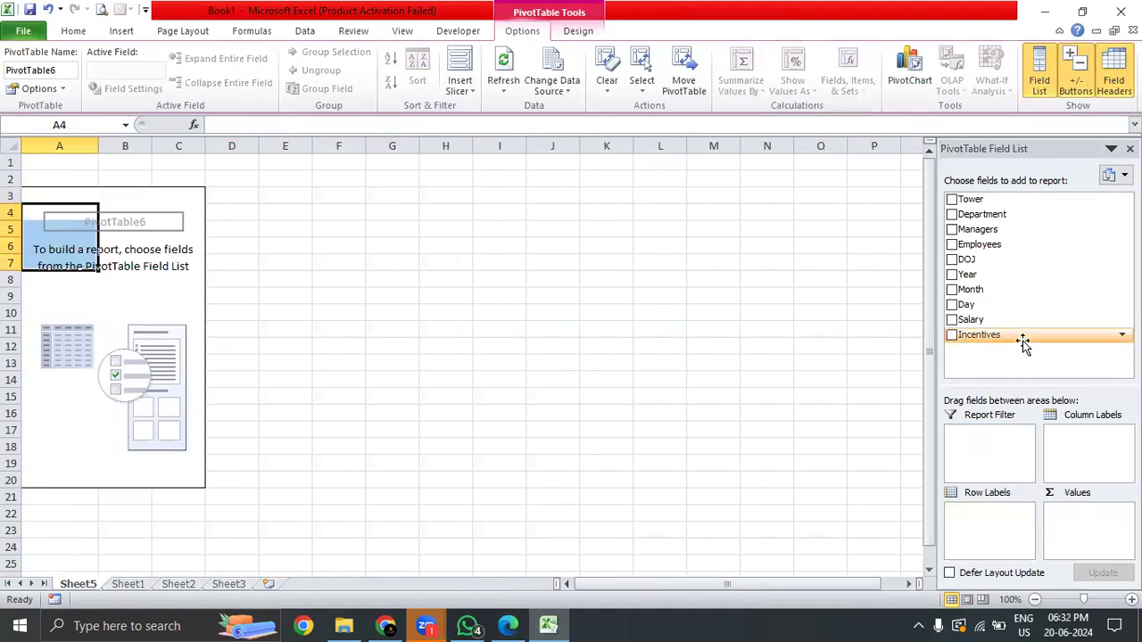
left_click_drag(1017, 215, 1009, 542)
left_click(161, 364)
left_click_drag(89, 298, 84, 212)
- Swap Department for Employees as the row label and examine how far the employee list extends
mouse_move(993, 518)
left_mouse_down()
mouse_move(994, 257)
mouse_move(986, 537)
left_mouse_up()
key("ctrl+Up")
key("Down")
key("ctrl+shift+Down")
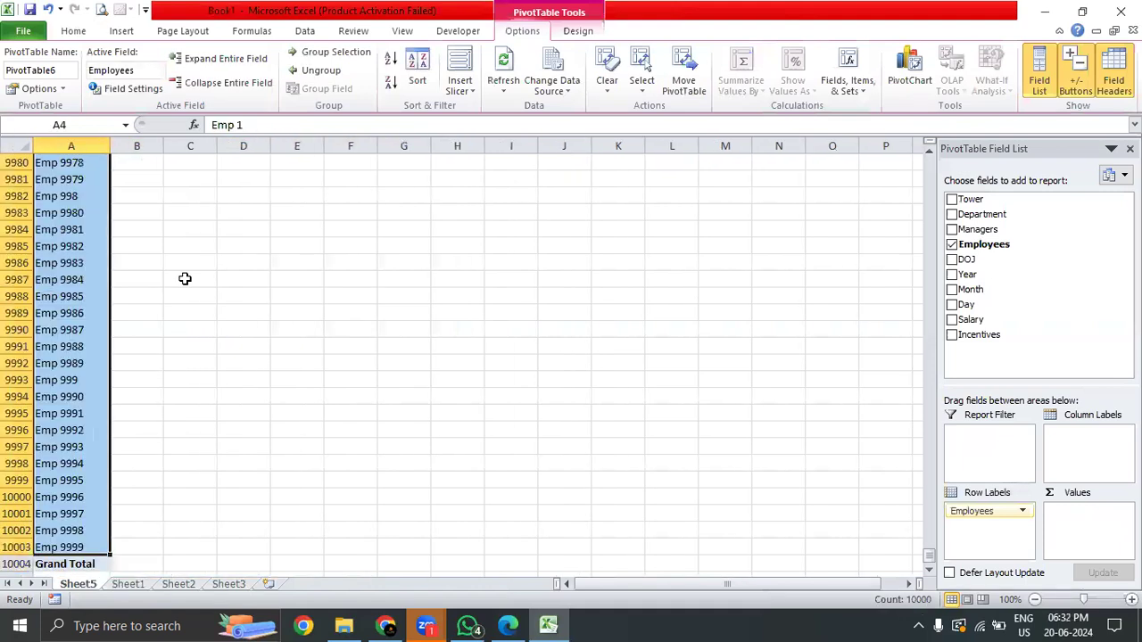
key("ctrl+shift+Up")
key("ctrl+shift+Down")
key("ctrl+Up")
key("Up")
key("Down")
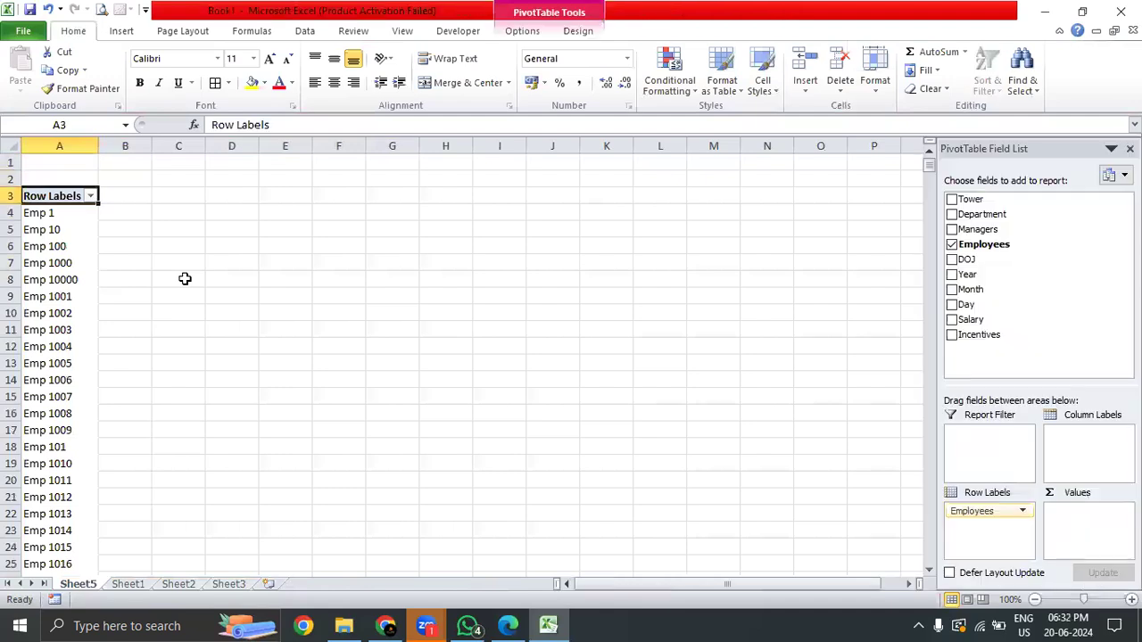
- Remove Employees from the PivotTable and hide the sheet's gridlines
left_click(953, 245)
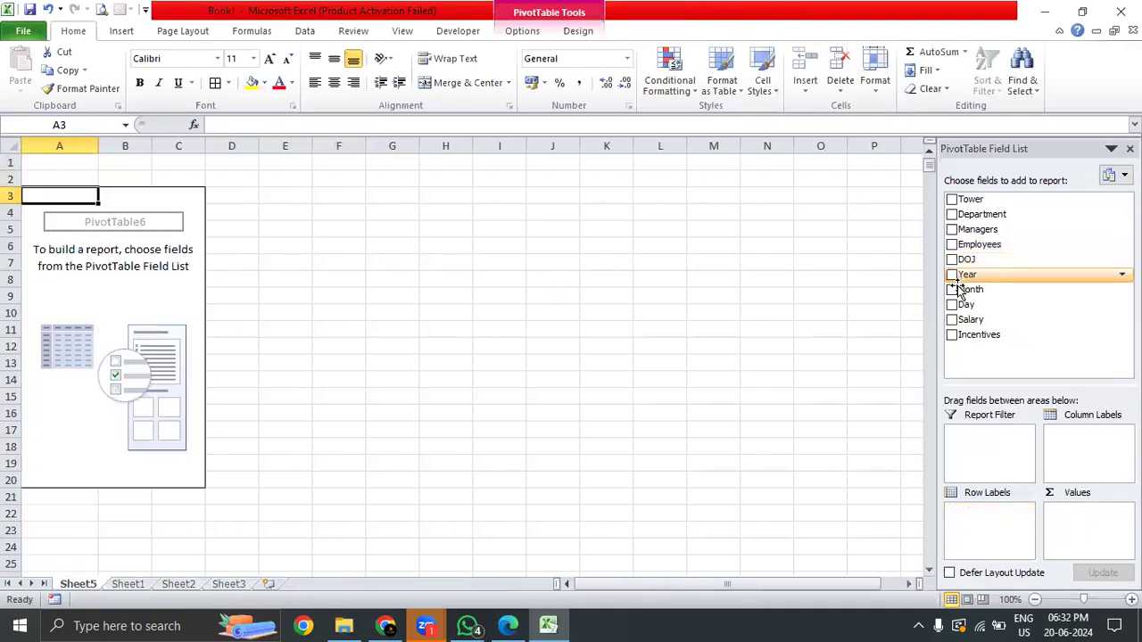
left_click(125, 277)
left_click(59, 247)
left_click(260, 252)
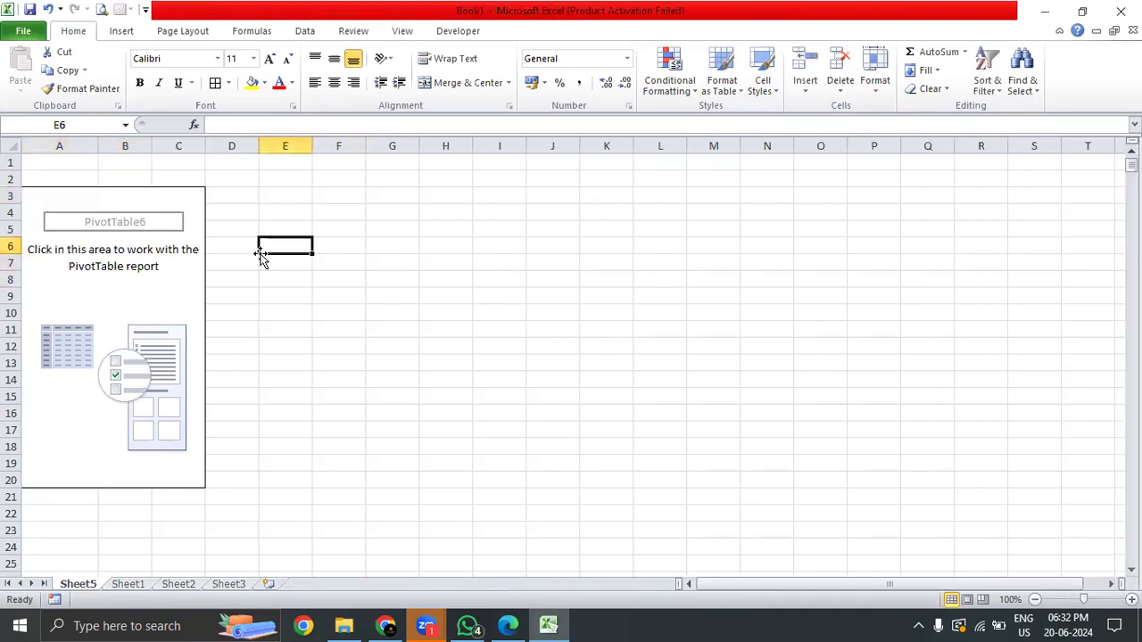
left_click(115, 255)
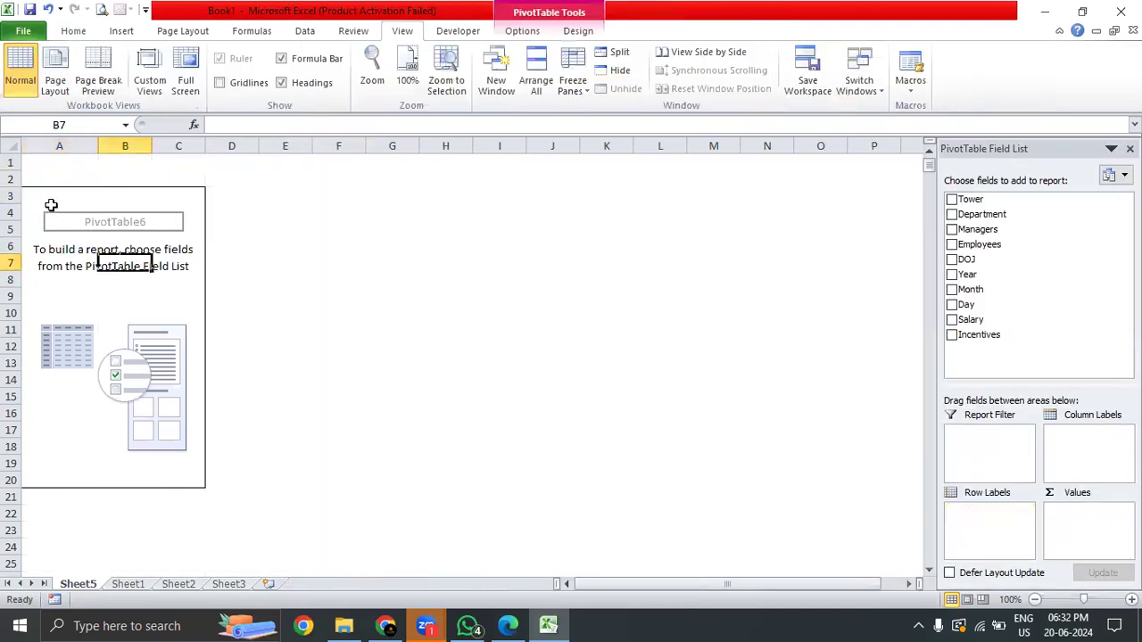
left_click(51, 207)
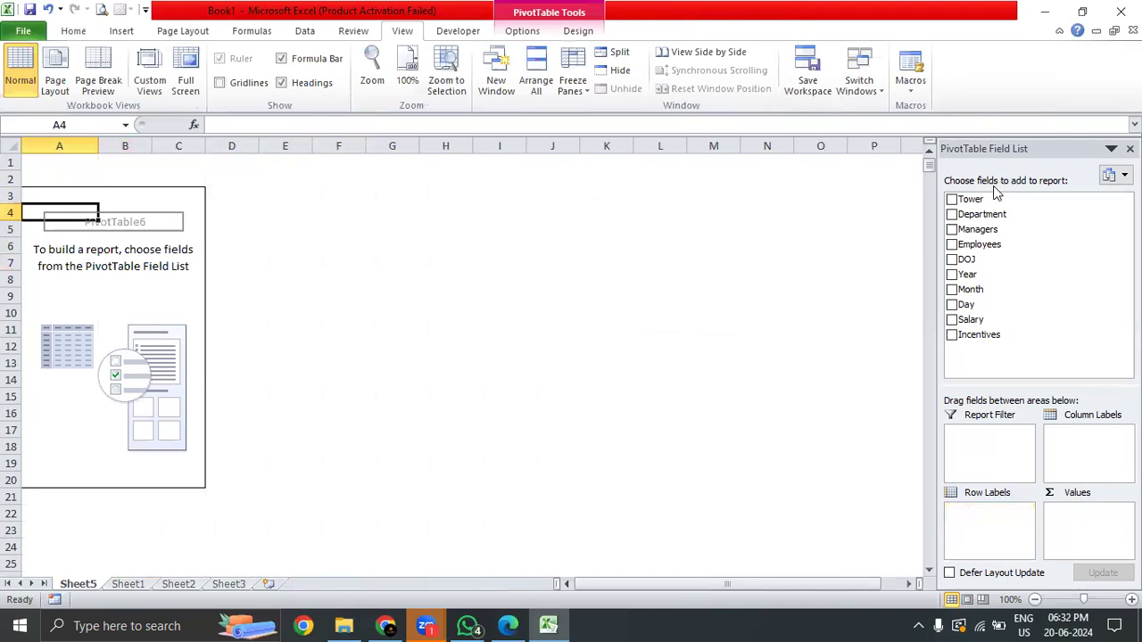
- Set Department as the row label, try Month as the column label, and replace it with the sum of Salary as values
left_click_drag(997, 214, 1000, 525)
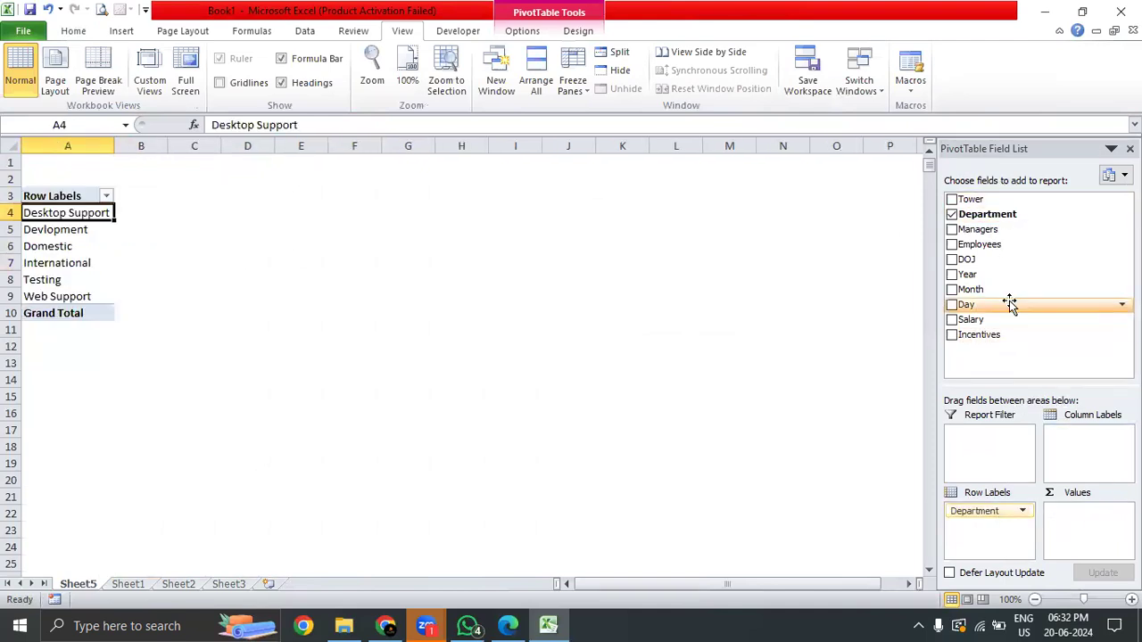
left_click_drag(1008, 294, 1101, 442)
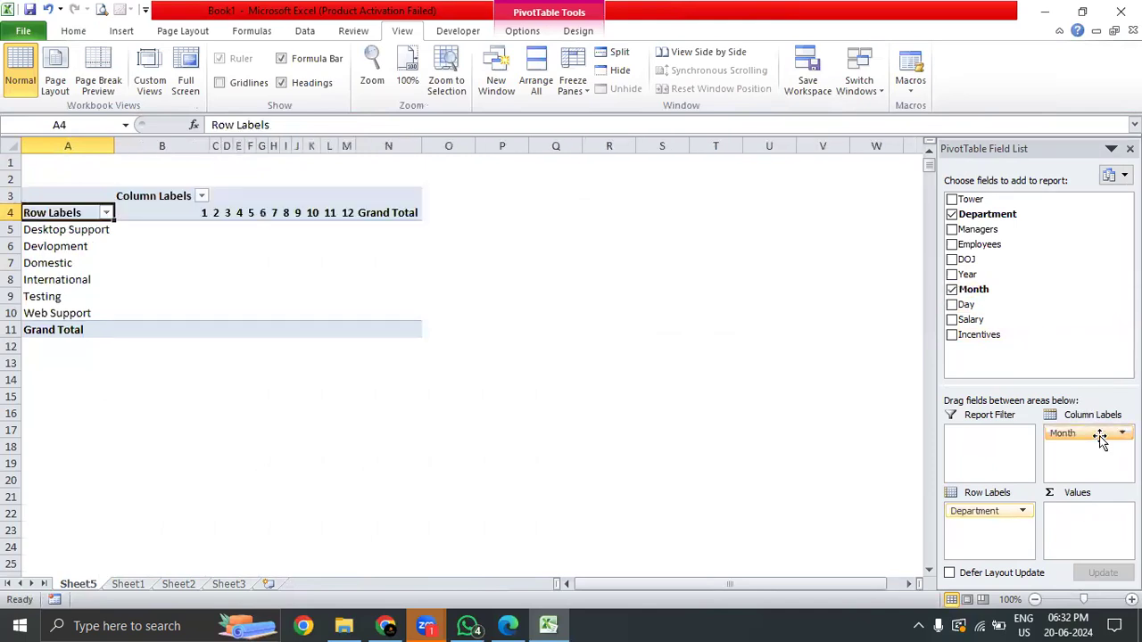
left_click_drag(1101, 442, 1079, 546)
- Apply all borders to the PivotTable in A3:B10 and centre its contents vertically and horizontally
left_click_drag(153, 307, 59, 196)
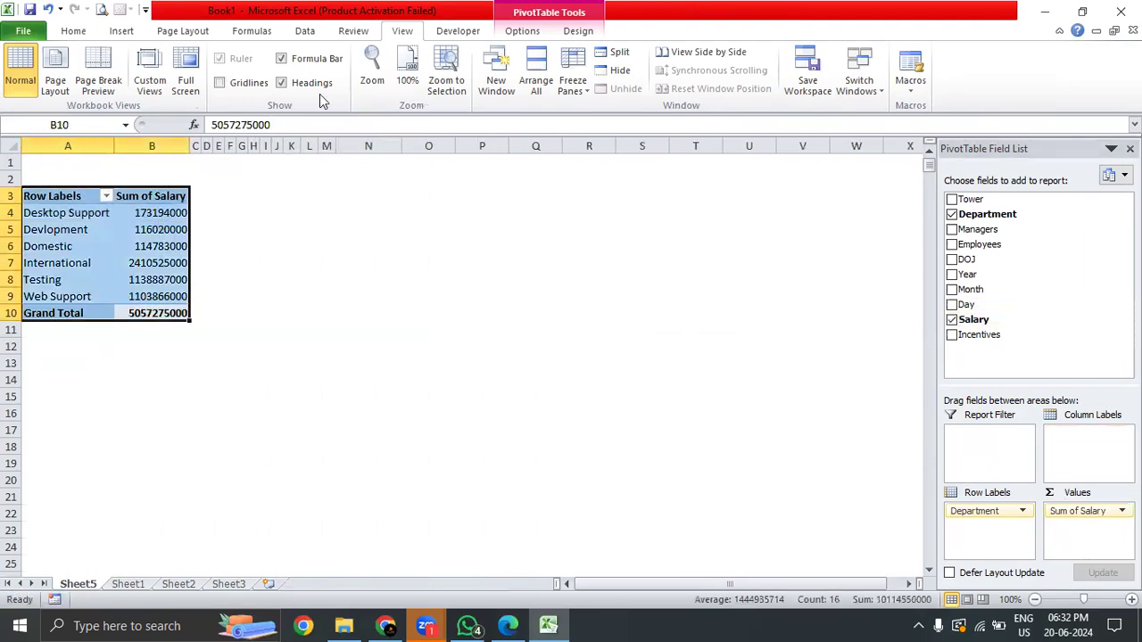
left_click(75, 30)
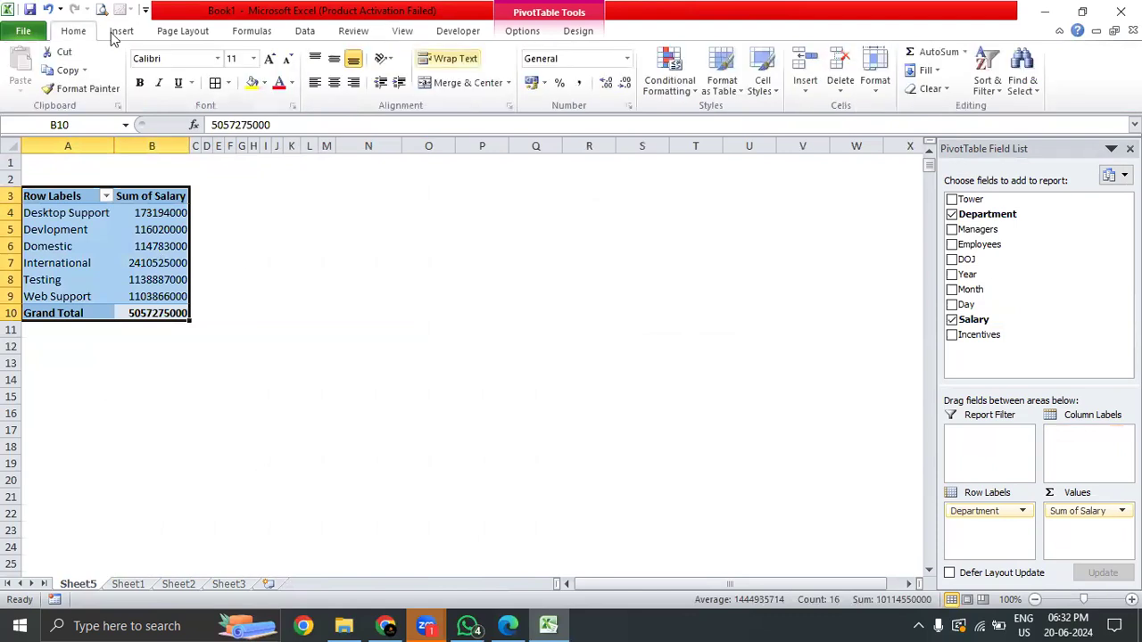
left_click(333, 58)
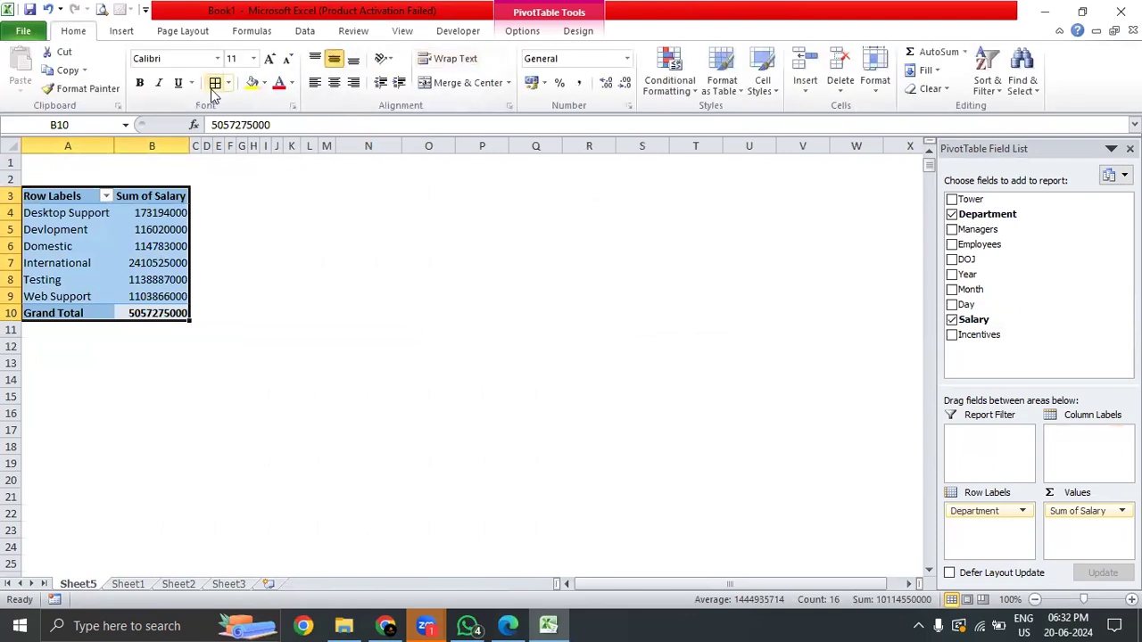
left_click_drag(150, 312, 68, 192)
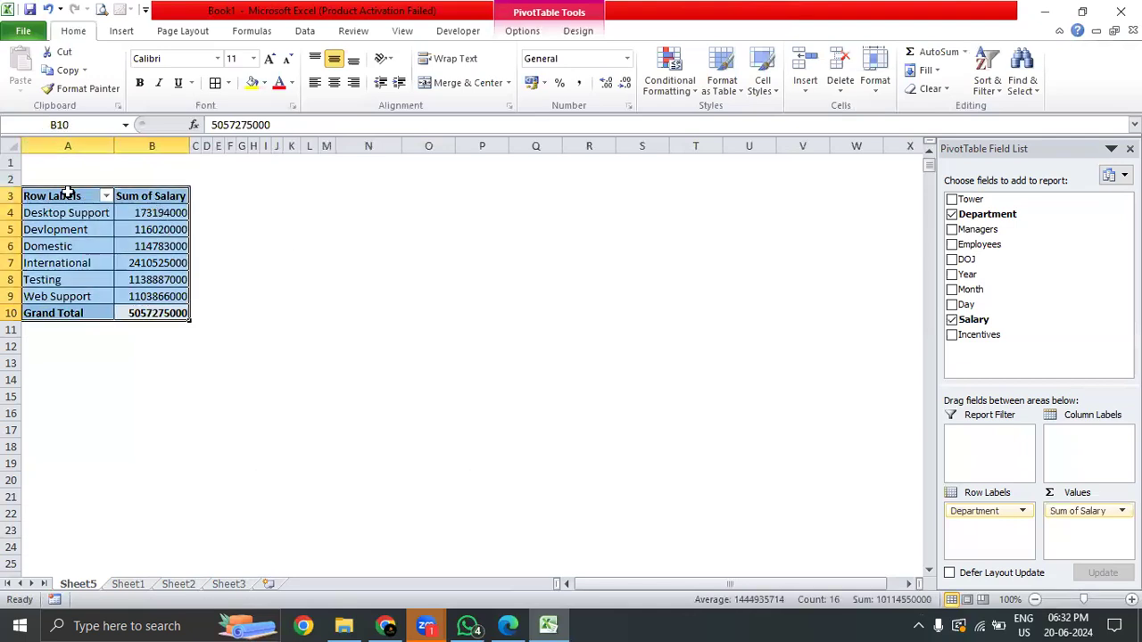
left_click(334, 82)
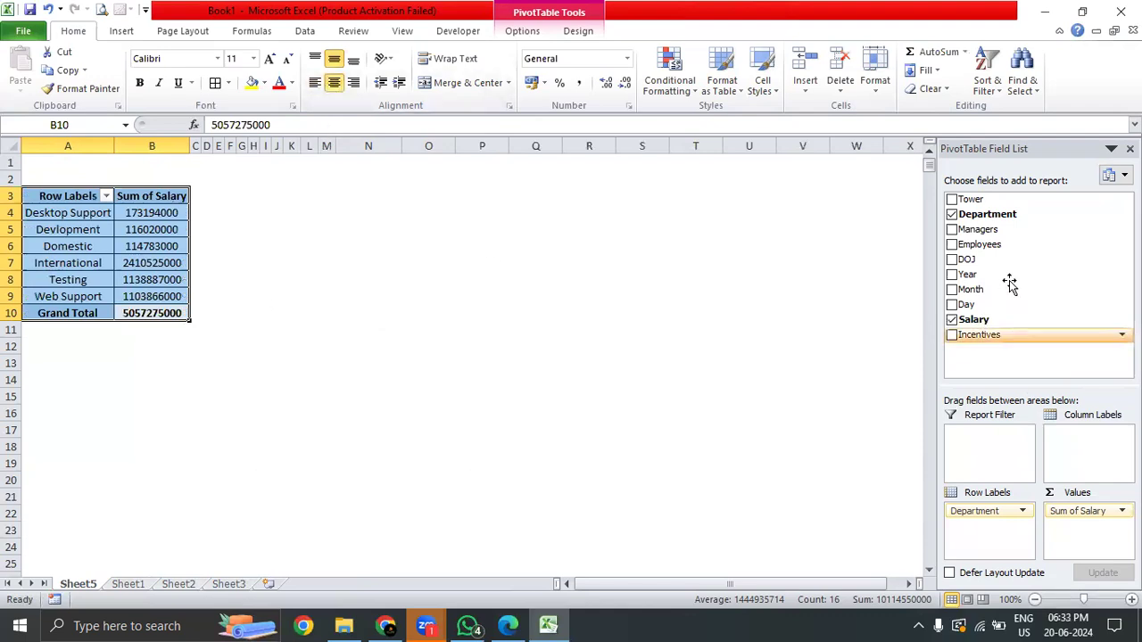
- Add Tower as the report filter and allow multiple items to be selected in it
left_click_drag(990, 200, 1015, 451)
left_click(178, 168)
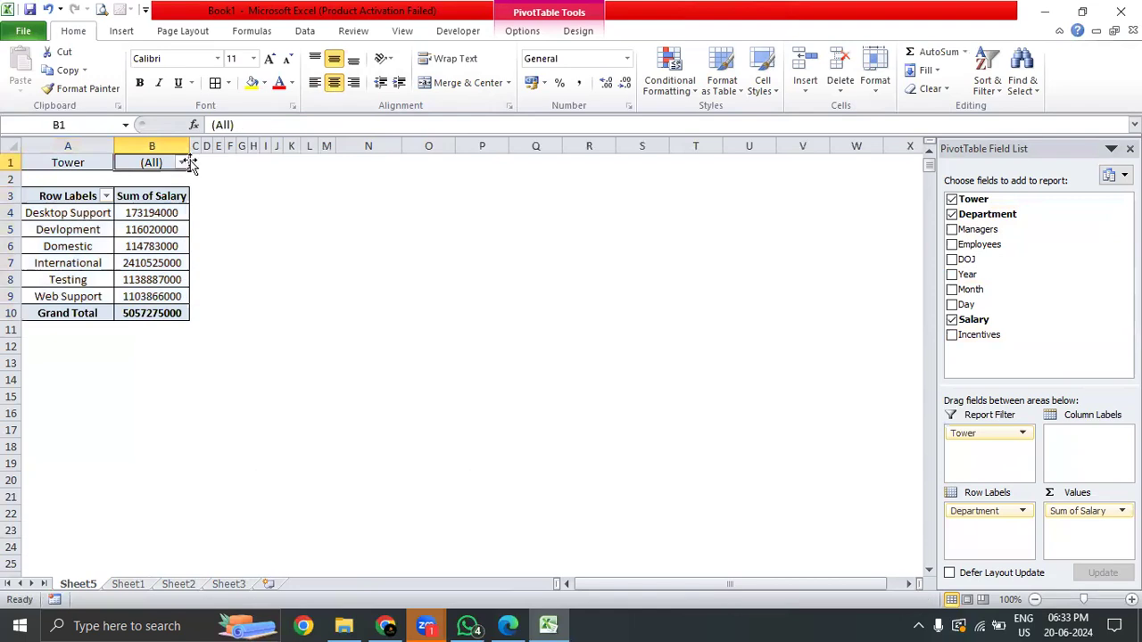
left_click(181, 162)
left_click(12, 347)
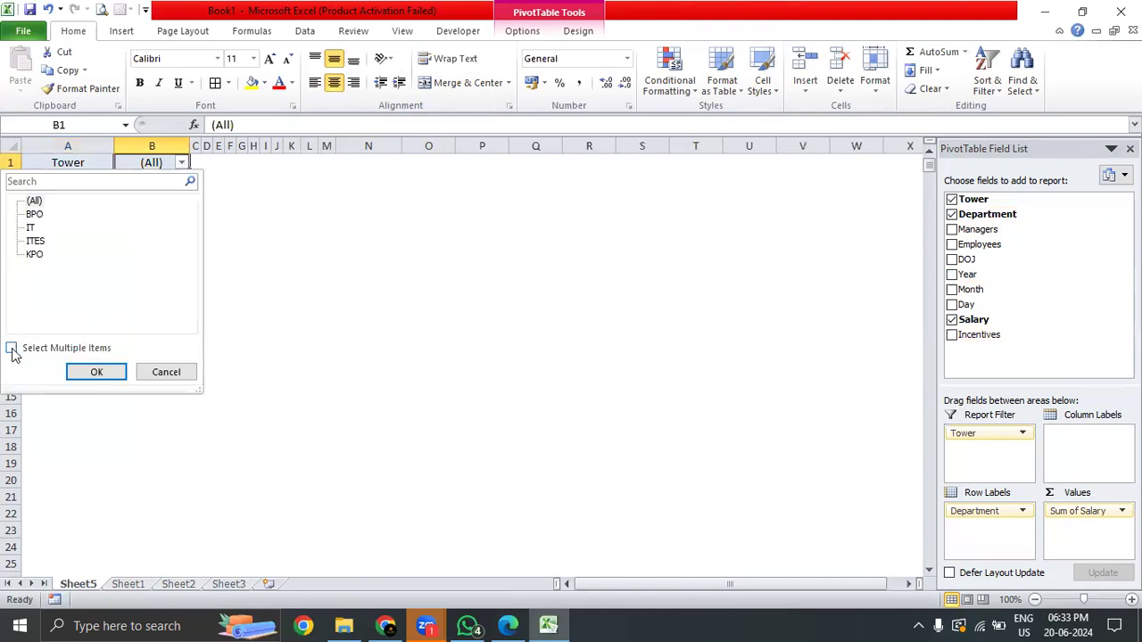
left_click(97, 372)
left_click(337, 234)
- Filter the PivotTable by the Tower report filter to BPO only and check the resulting departments
left_click(173, 164)
left_click(181, 162)
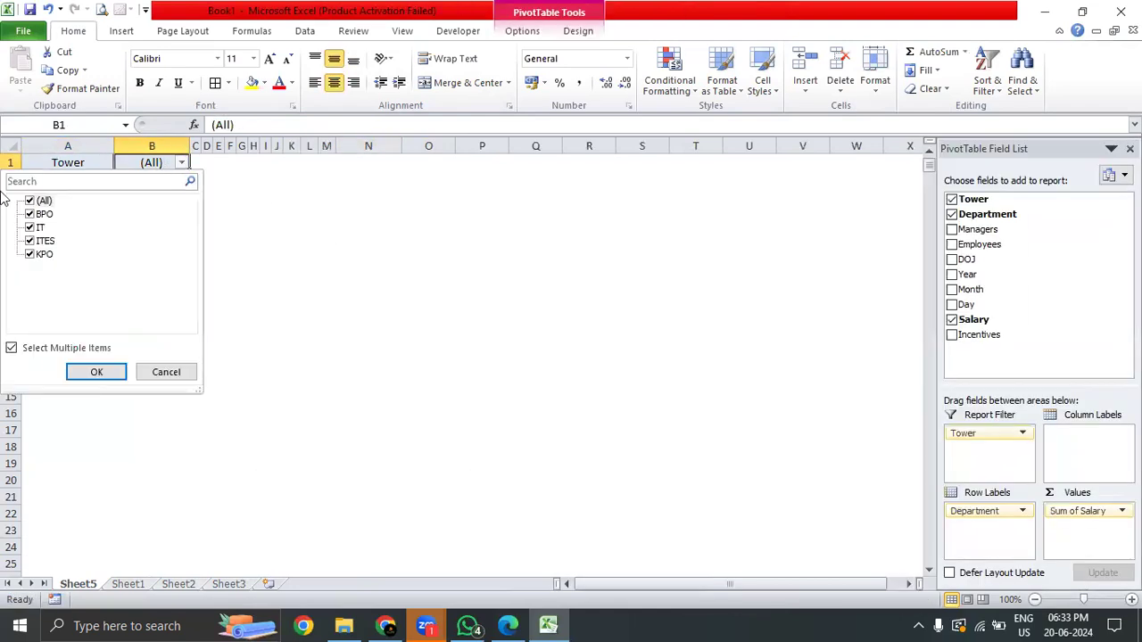
left_click(30, 201)
left_click(29, 214)
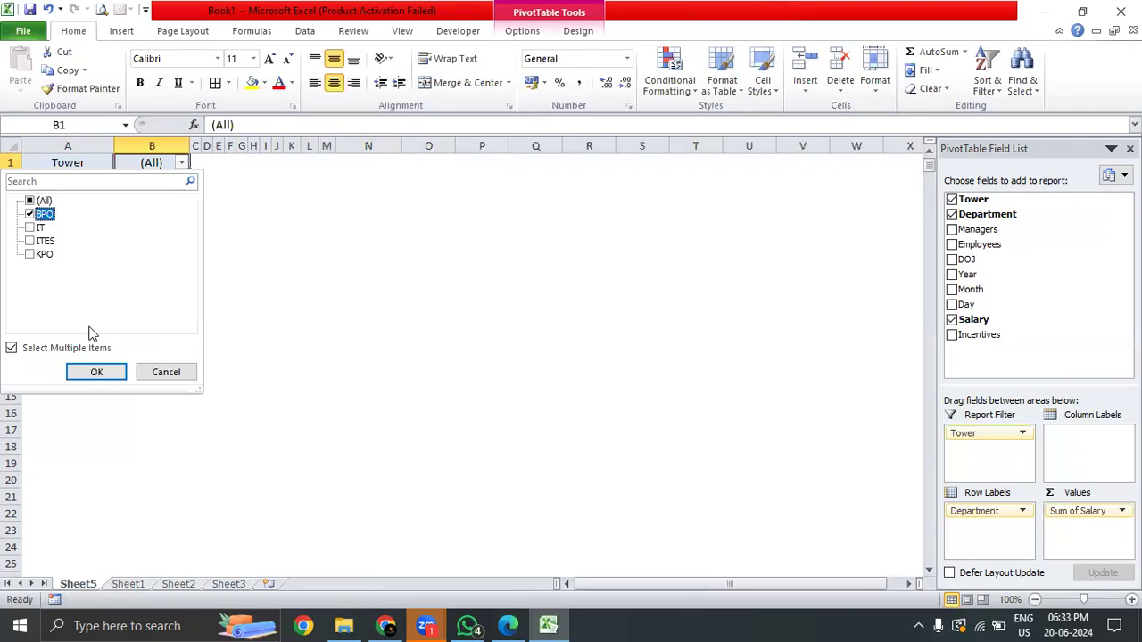
left_click(96, 372)
left_click_drag(147, 246, 16, 188)
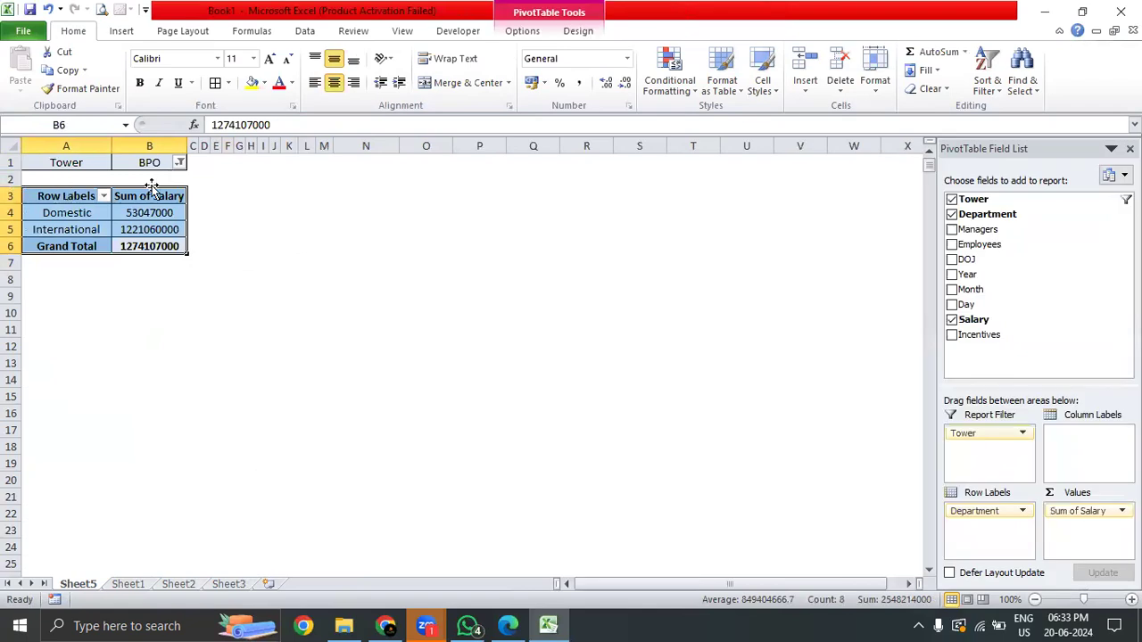
left_click_drag(59, 229, 143, 224)
- Change the Tower report filter to IT only, excluding BPO, and look over the filtered PivotTable
left_click(179, 163)
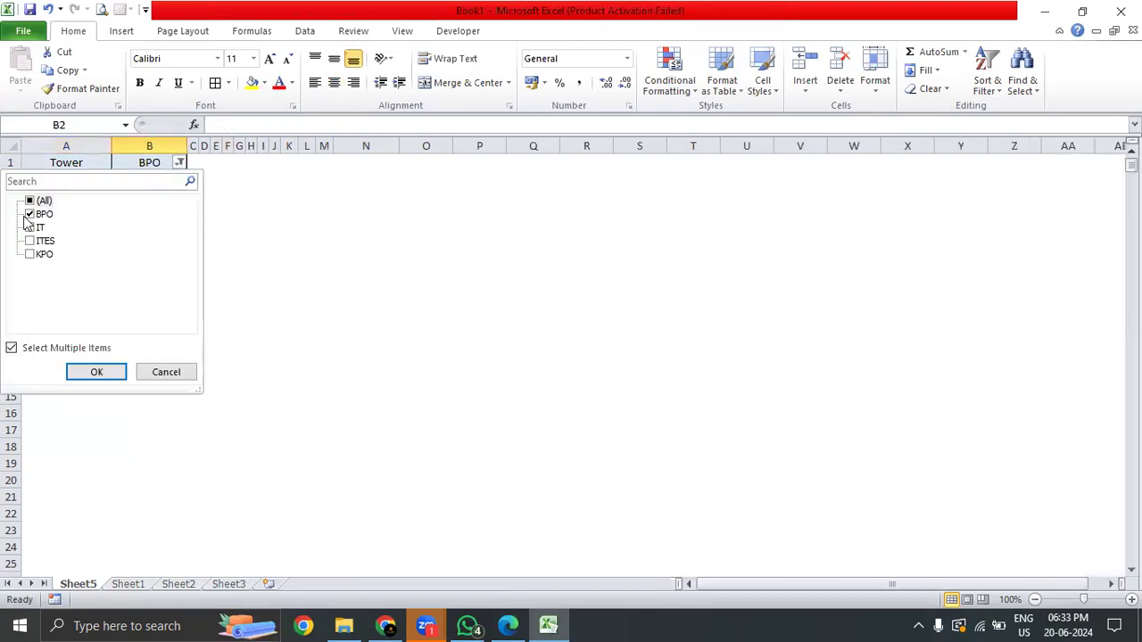
left_click(29, 214)
left_click(30, 227)
left_click(105, 369)
left_click_drag(159, 255, 16, 189)
- Include BPO, ITES and KPO in the Tower report filter again and review the full PivotTable
left_click(180, 161)
left_click(29, 255)
left_click(29, 214)
left_click(30, 241)
left_click(112, 378)
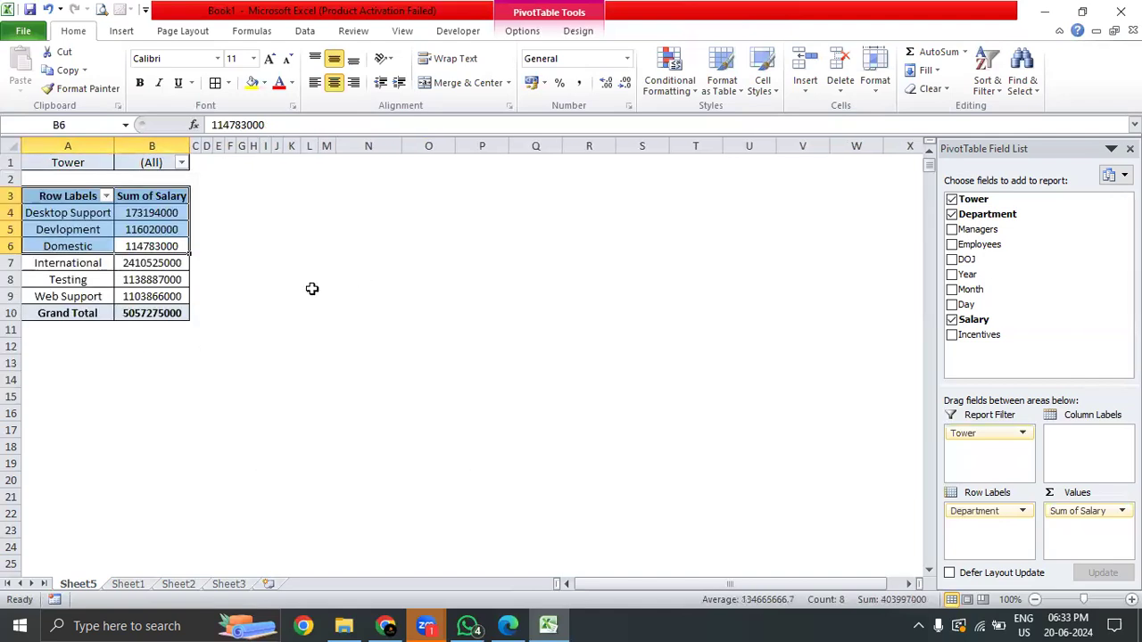
left_click(367, 279)
left_click_drag(168, 313, 51, 191)
- Rename the PivotTable's row label header in A3 as Department
left_click(65, 196)
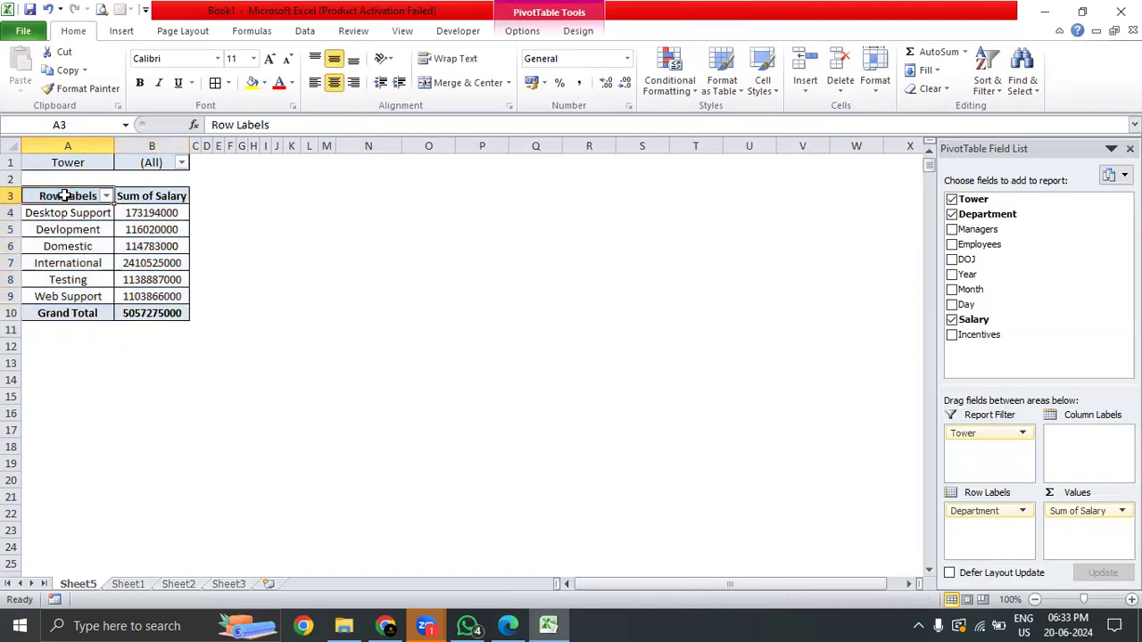
double_click(64, 196)
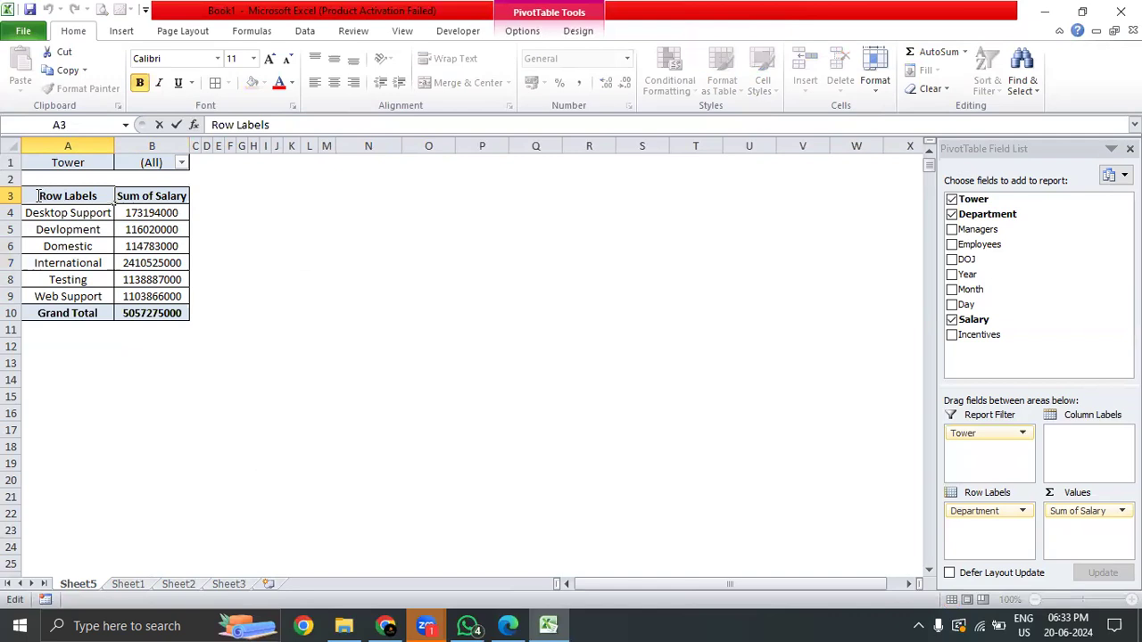
left_click_drag(38, 196, 114, 198)
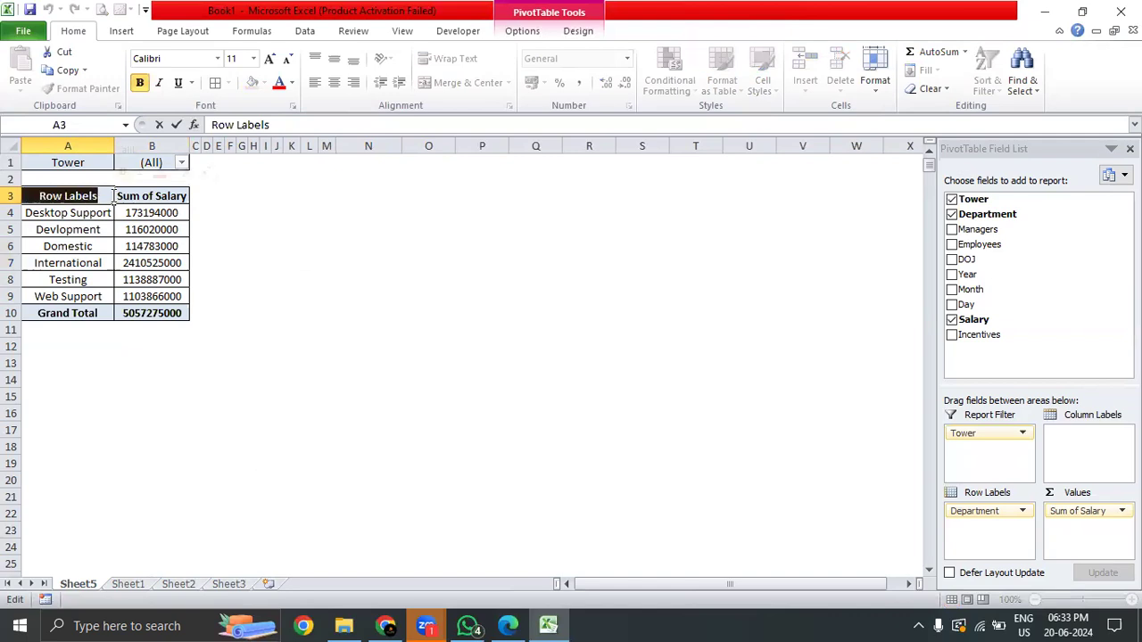
type("department")
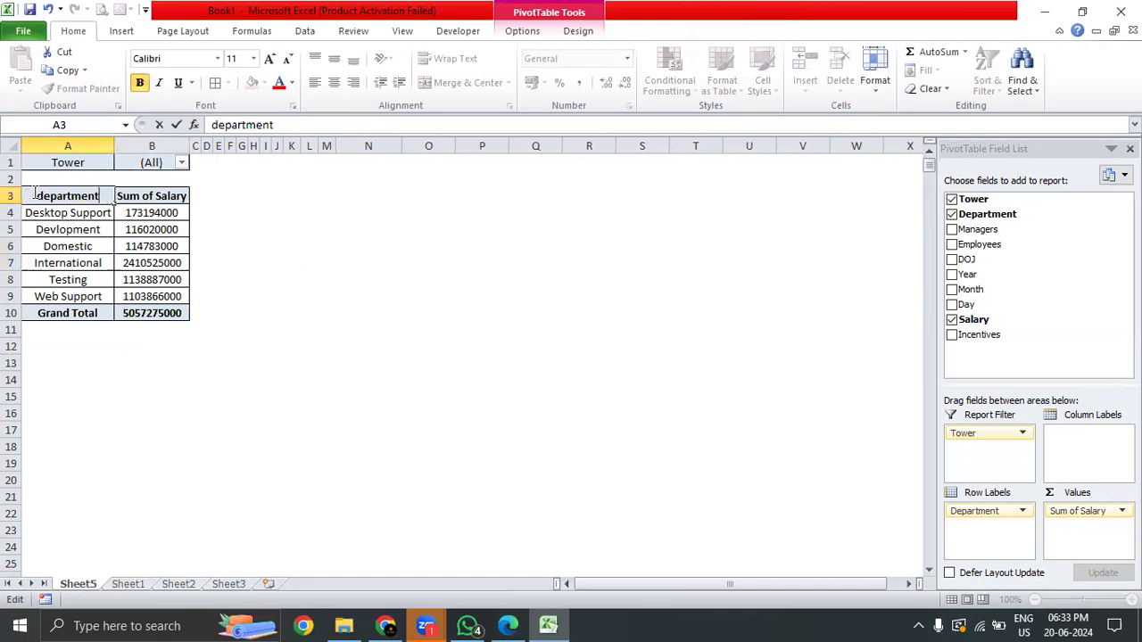
type("D")
key("Return")
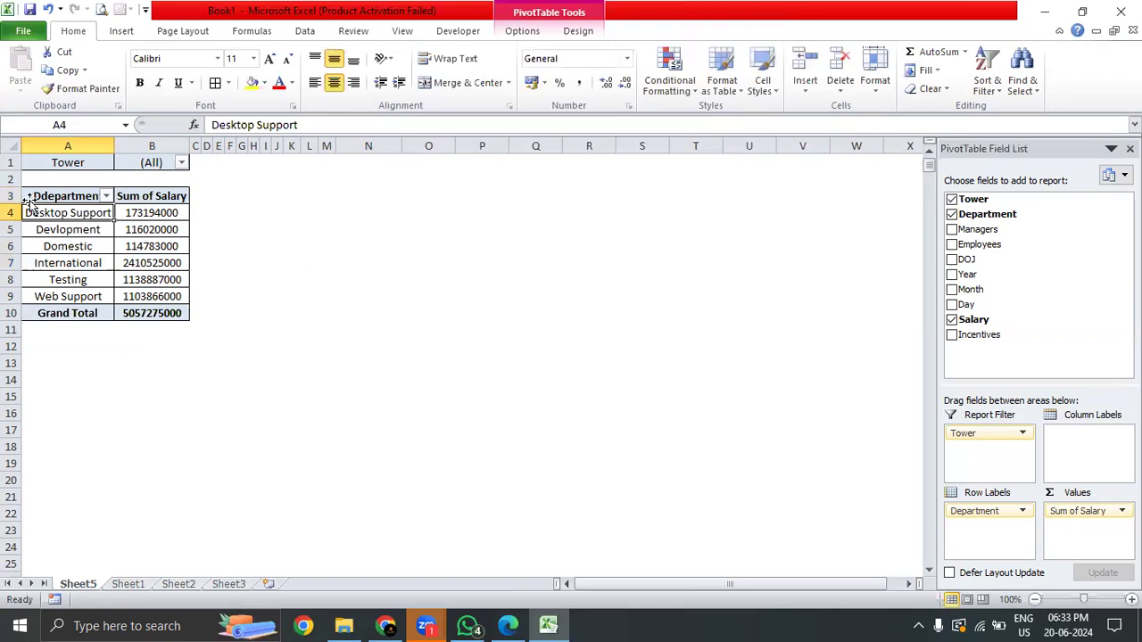
double_click(46, 196)
key("BackSpace")
key("Return")
left_click(291, 277)
left_click(327, 229)
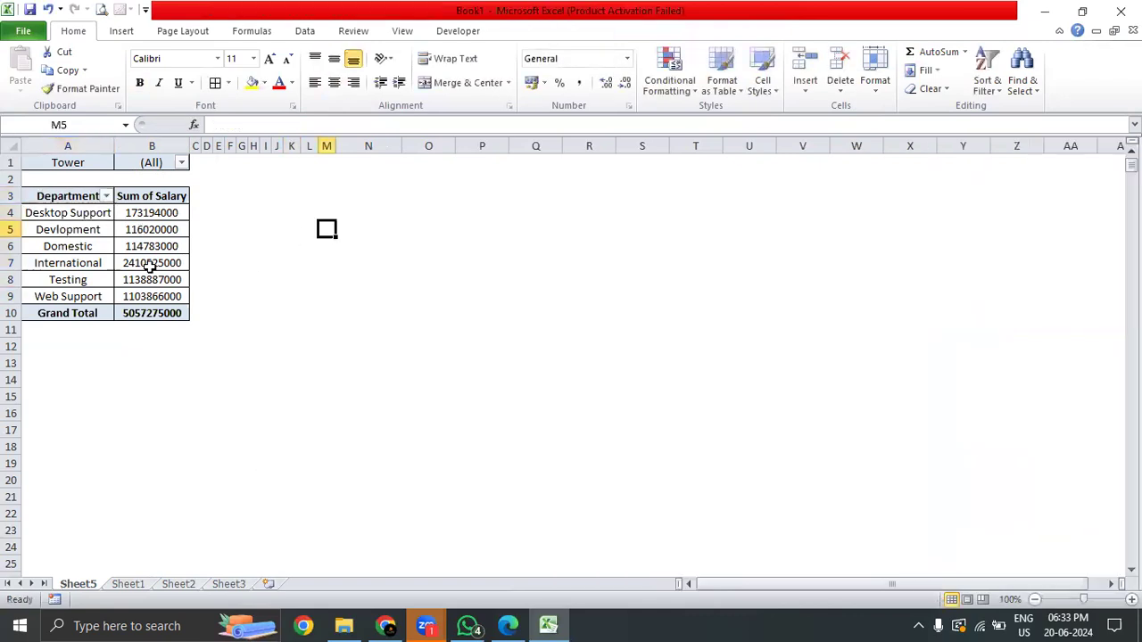
- Remove Tower from the PivotTable's report filter and insert a slicer for the Tower field
left_click(151, 262)
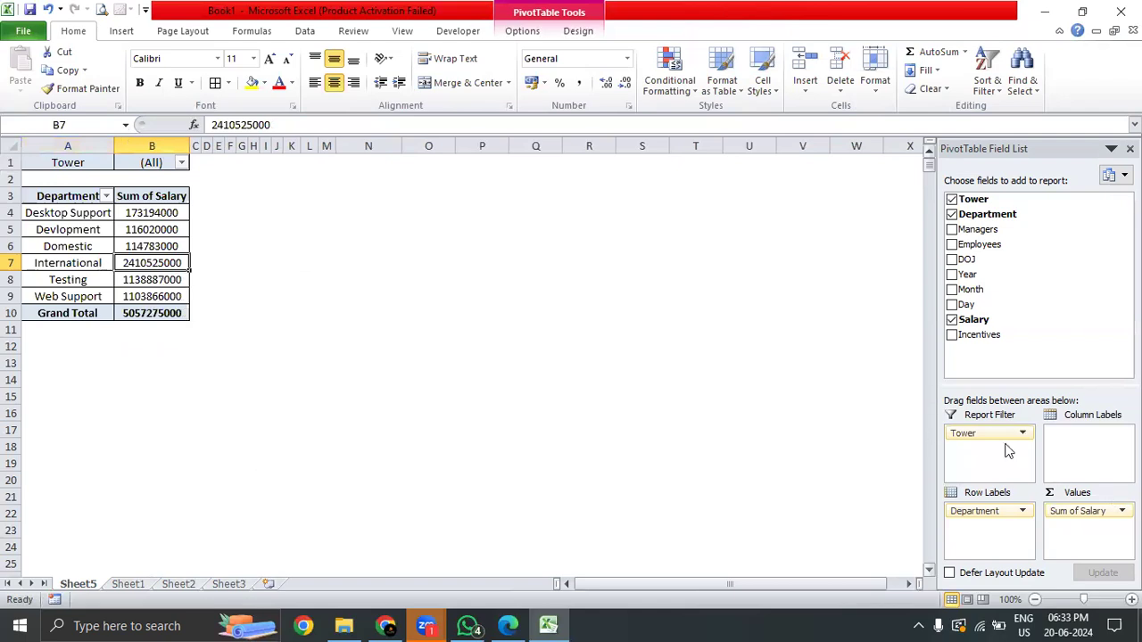
left_click_drag(1042, 303, 1041, 304)
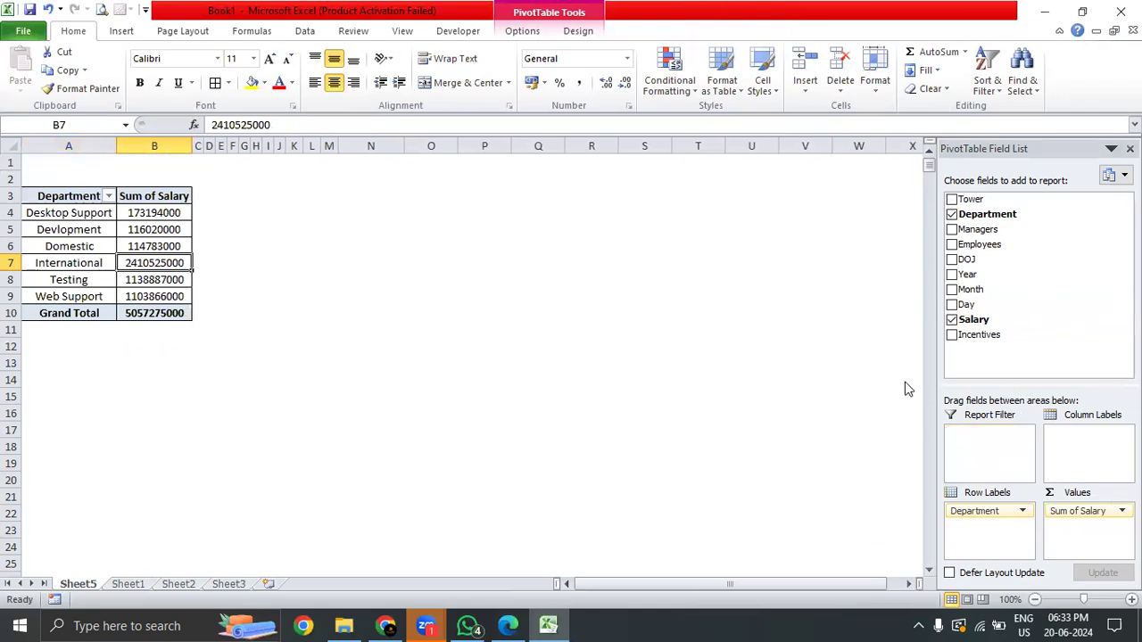
left_click(123, 32)
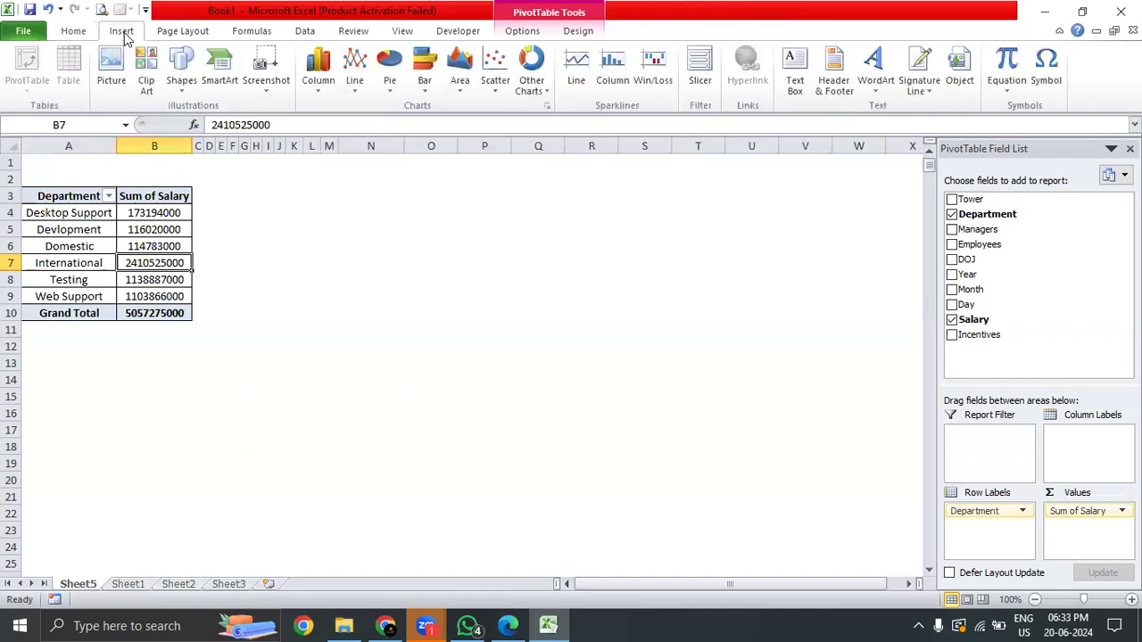
left_click(704, 64)
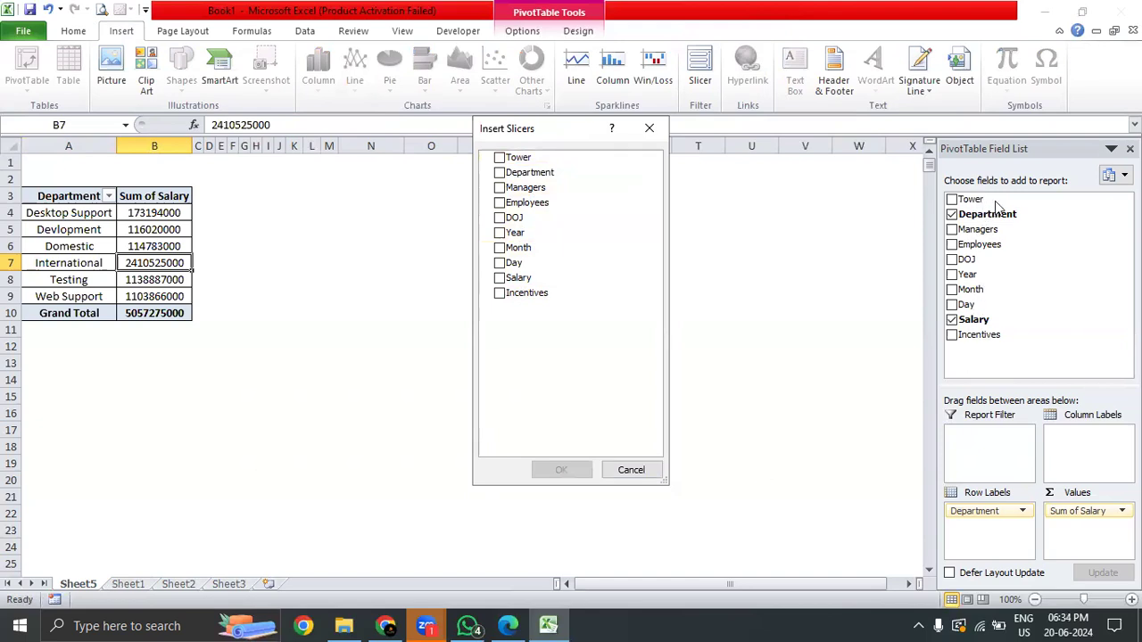
left_click(502, 161)
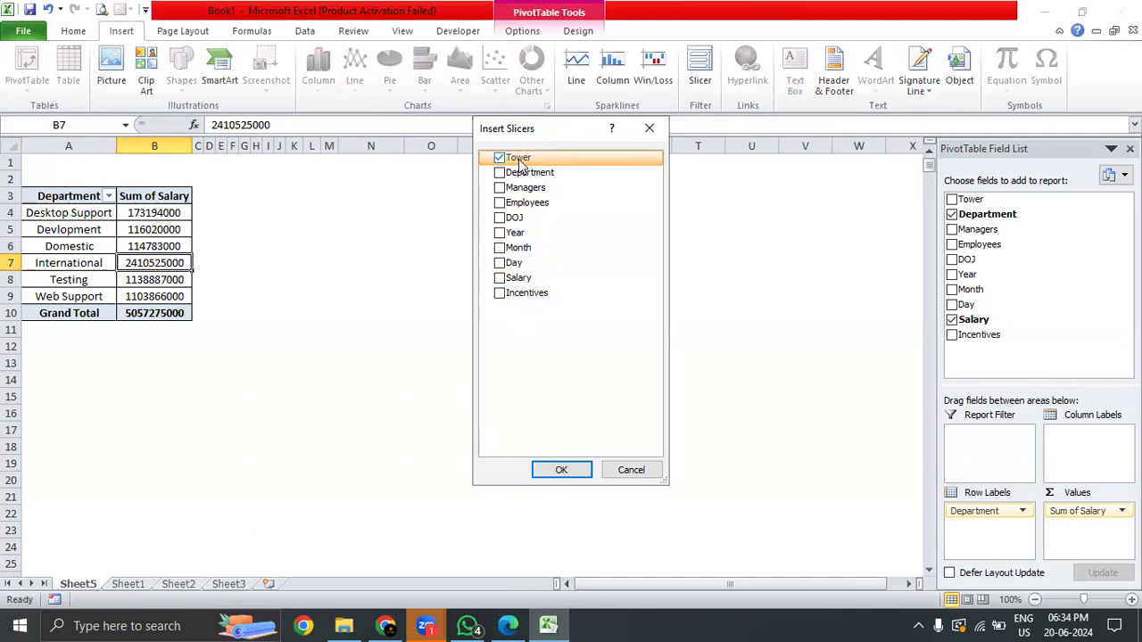
left_click(555, 470)
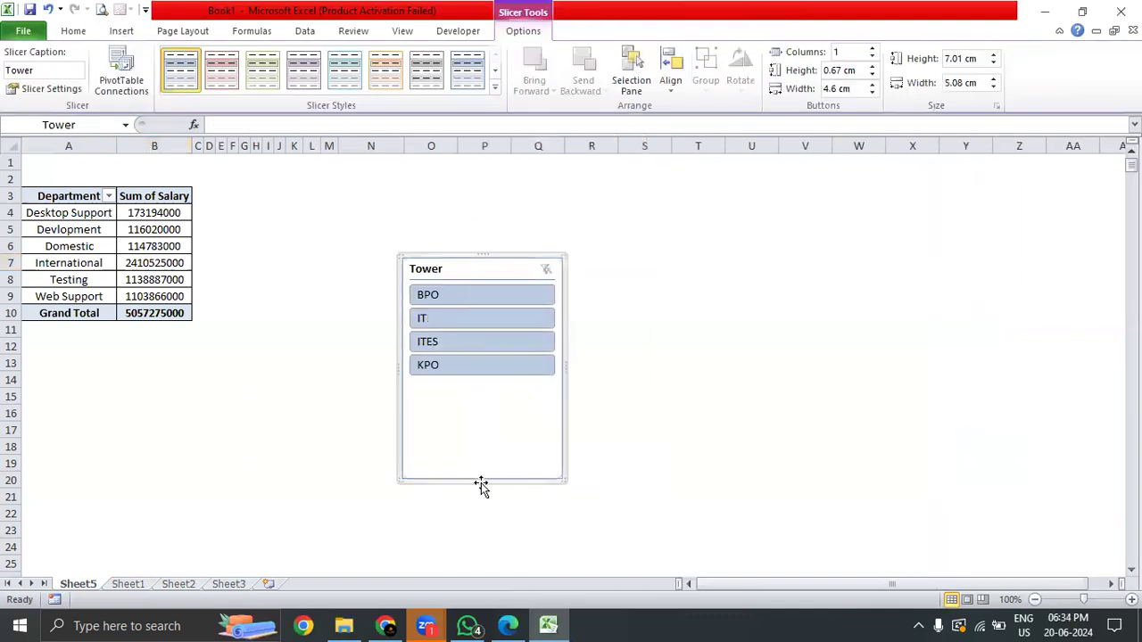
- Place the Tower slicer directly beside the PivotTable and resize it to about 4.26 cm high and 3.78 cm wide
left_click_drag(480, 482, 484, 379)
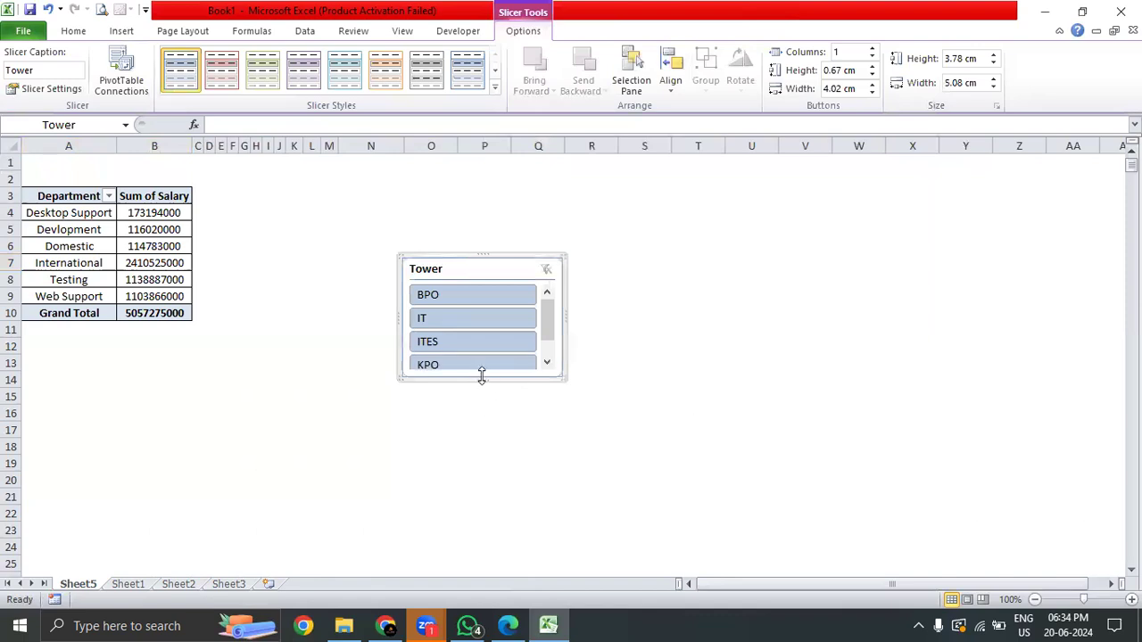
left_click_drag(481, 379, 482, 385)
left_click_drag(454, 267, 255, 189)
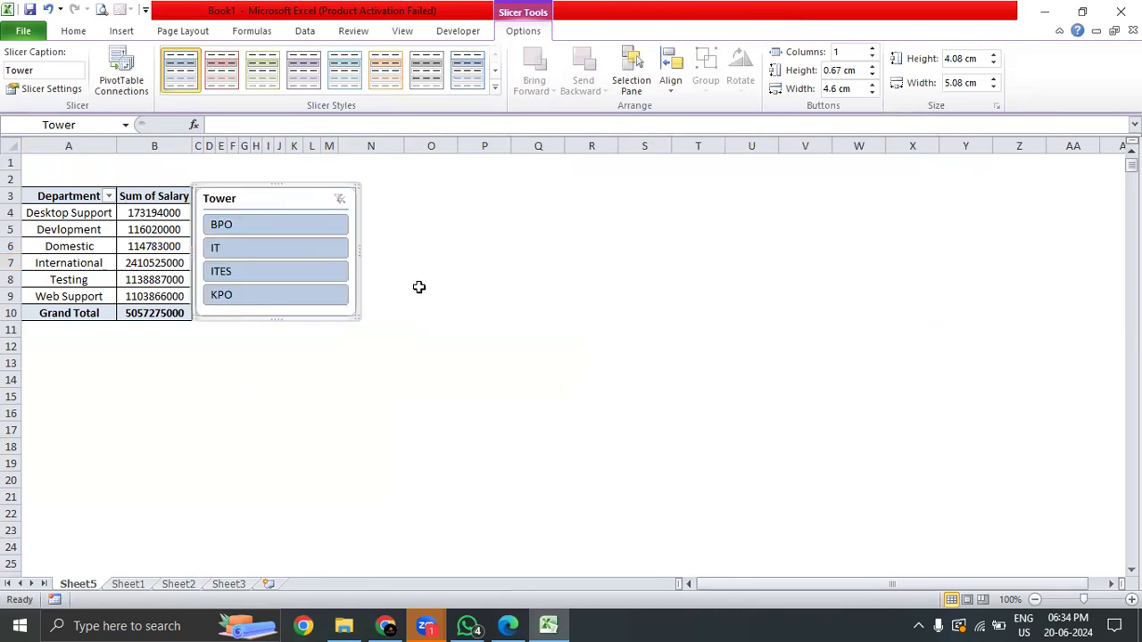
left_click(567, 278)
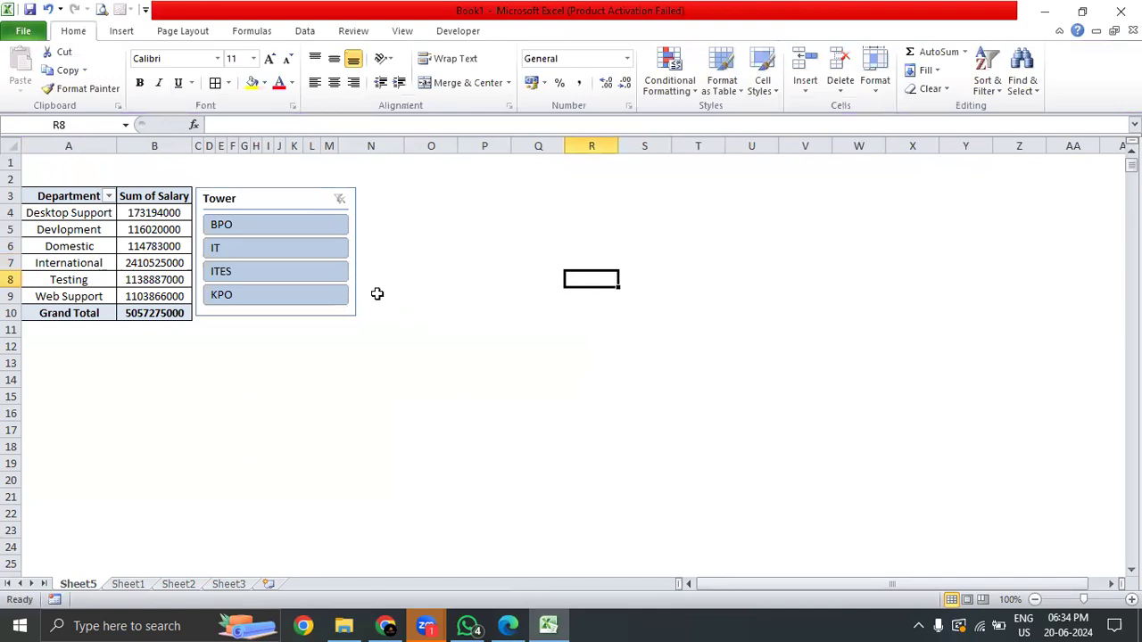
left_click(348, 311)
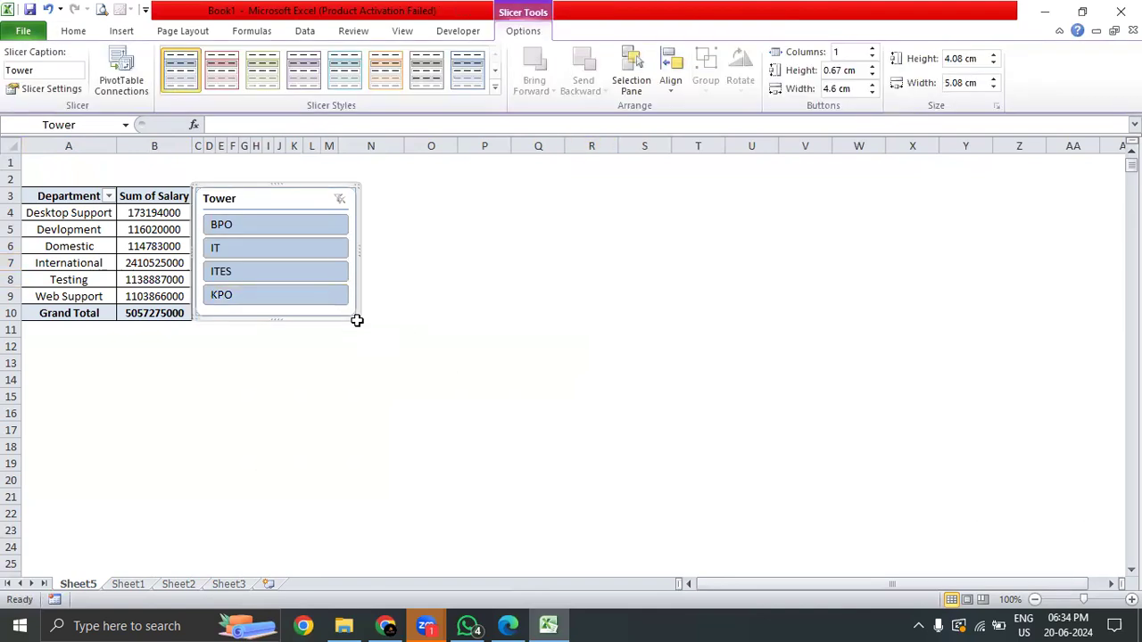
left_click_drag(354, 318, 314, 323)
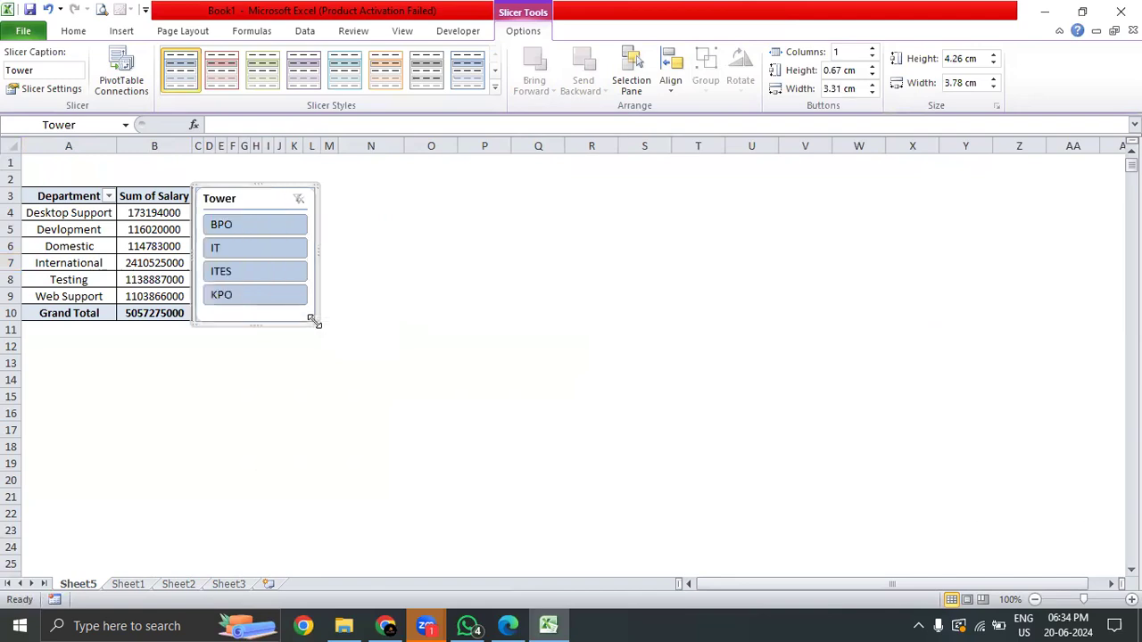
left_click(635, 314)
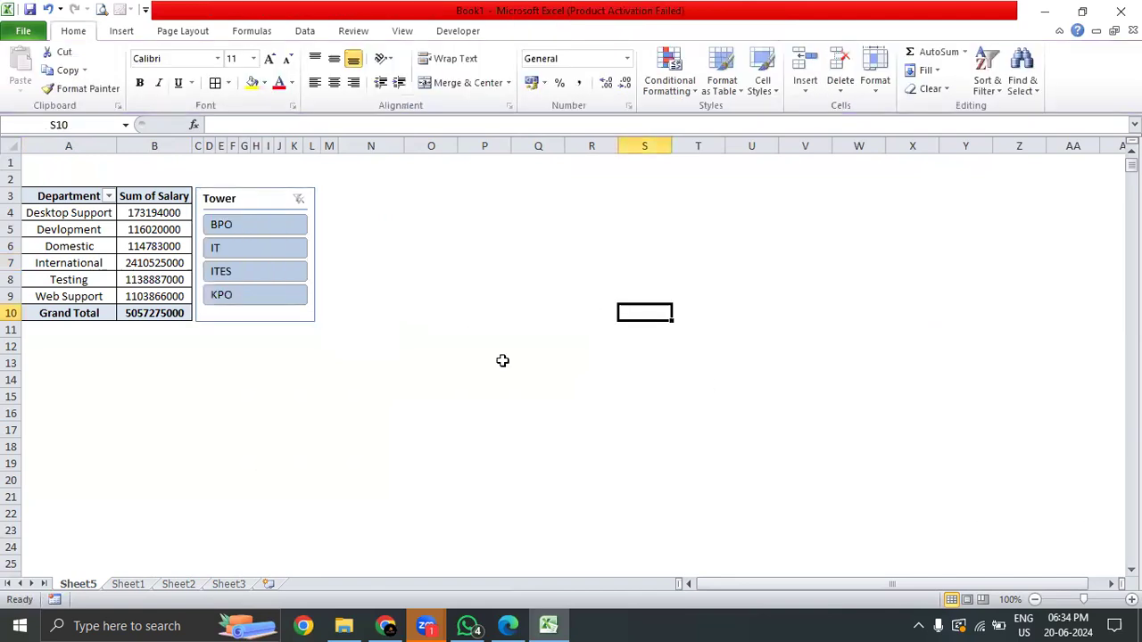
- Filter the PivotTable with the Tower slicer by BPO, IT, ITES and KPO in turn, and clear the filter
left_click(264, 227)
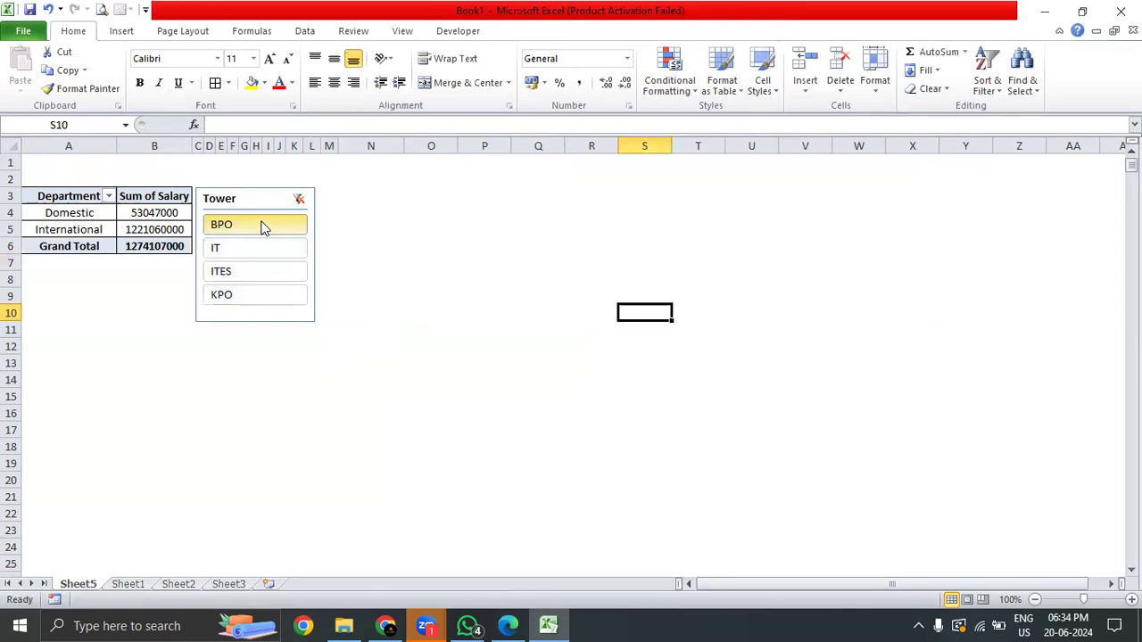
left_click_drag(93, 216, 157, 230)
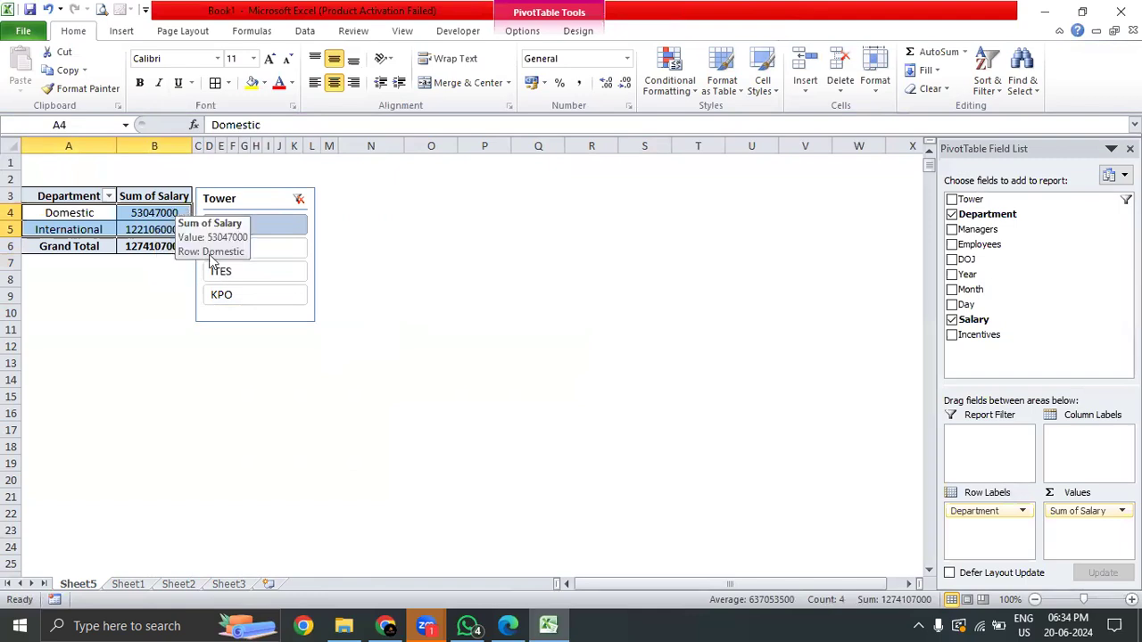
left_click(268, 250)
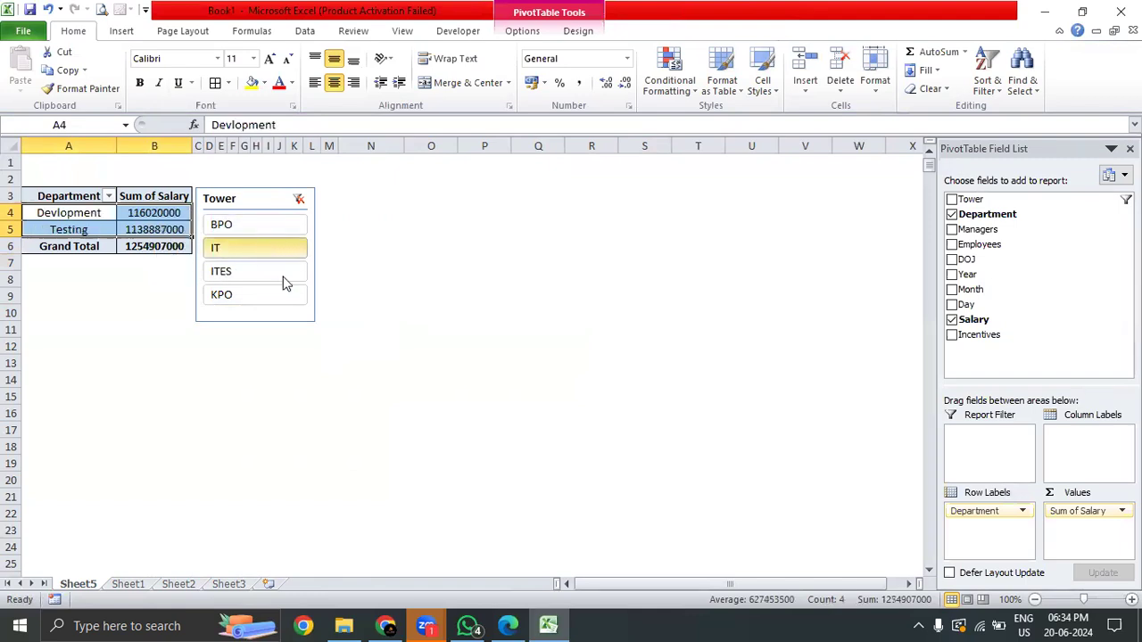
left_click_drag(134, 229, 79, 211)
left_click(232, 273)
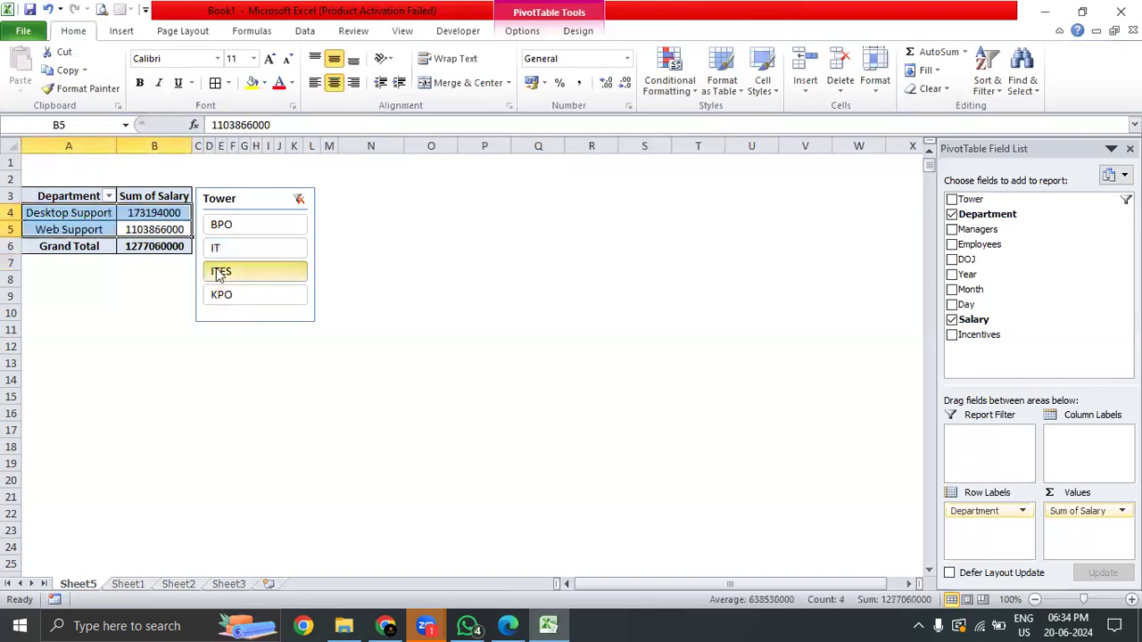
left_click(224, 297)
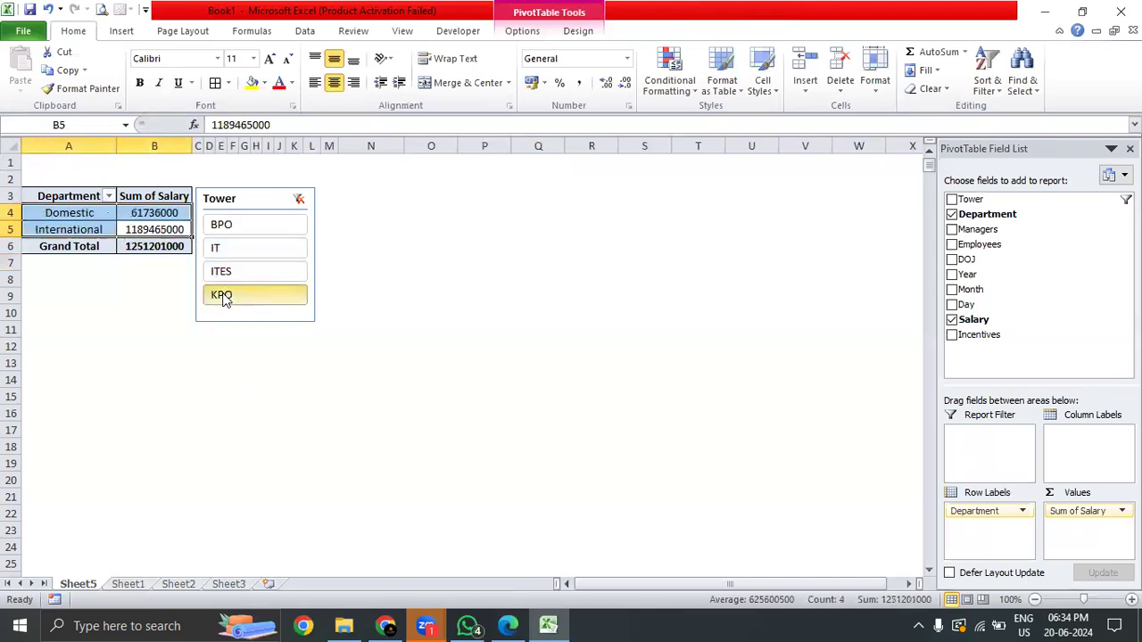
left_click(153, 245)
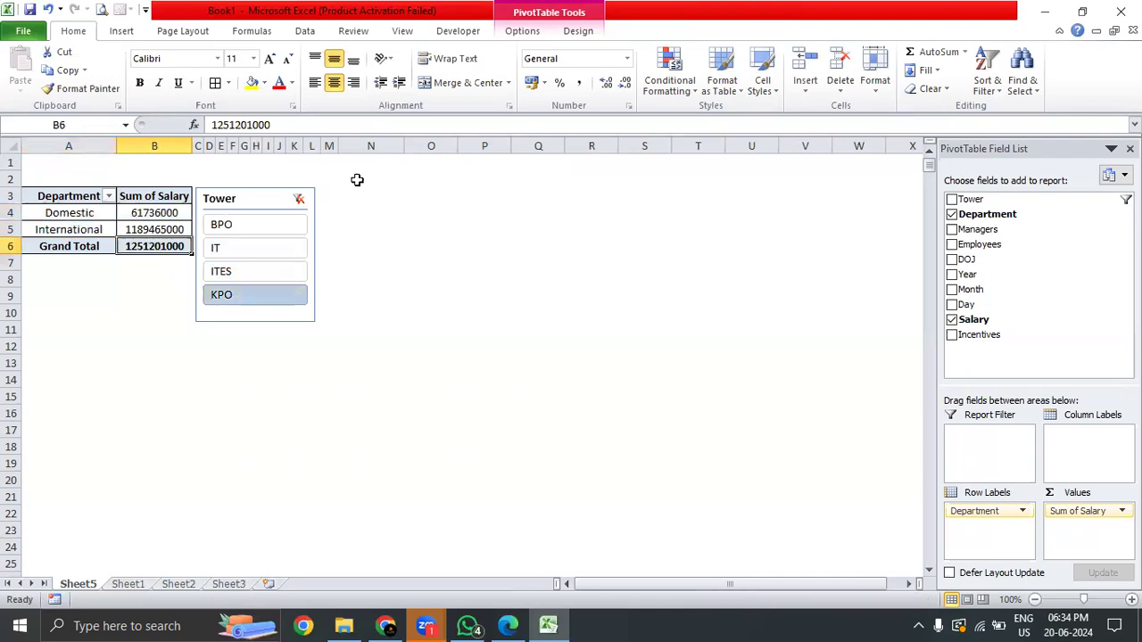
left_click(299, 202)
left_click_drag(165, 312, 59, 198)
- Run through all four towers in the slicer once more, from BPO to KPO, and reset it to show every tower
left_click(261, 187)
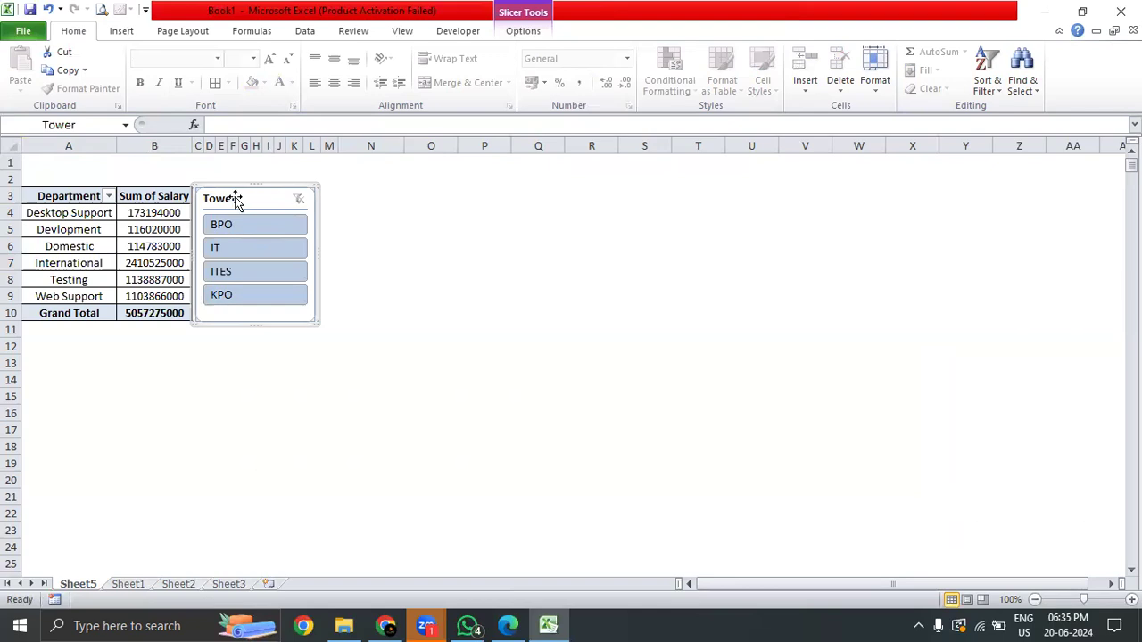
left_click(234, 225)
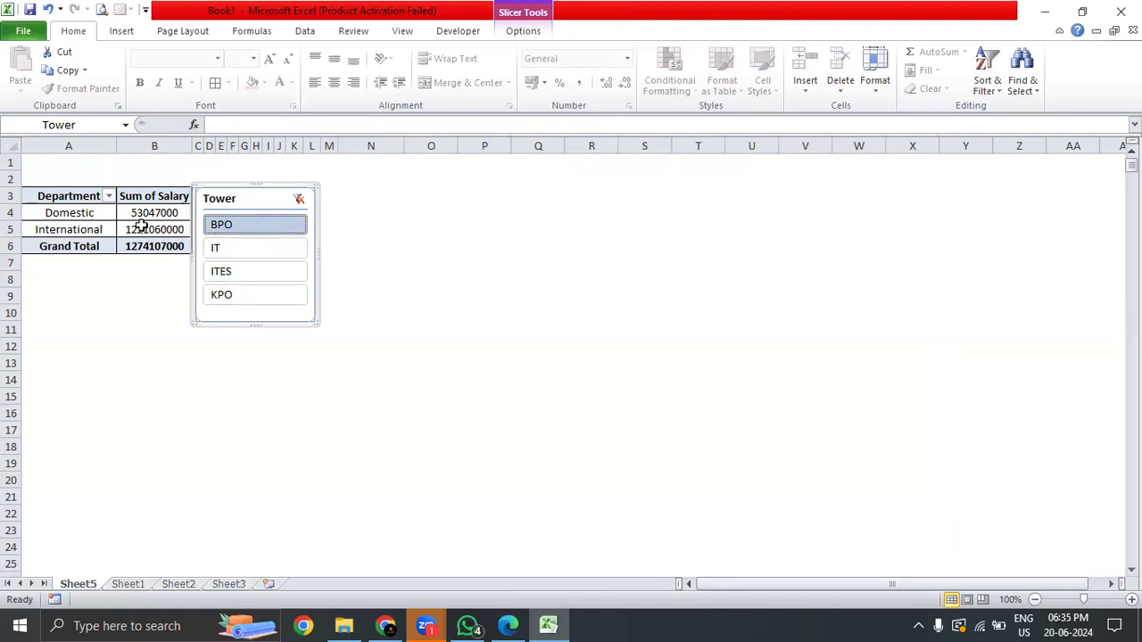
left_click(258, 256)
left_click(258, 273)
left_click(258, 296)
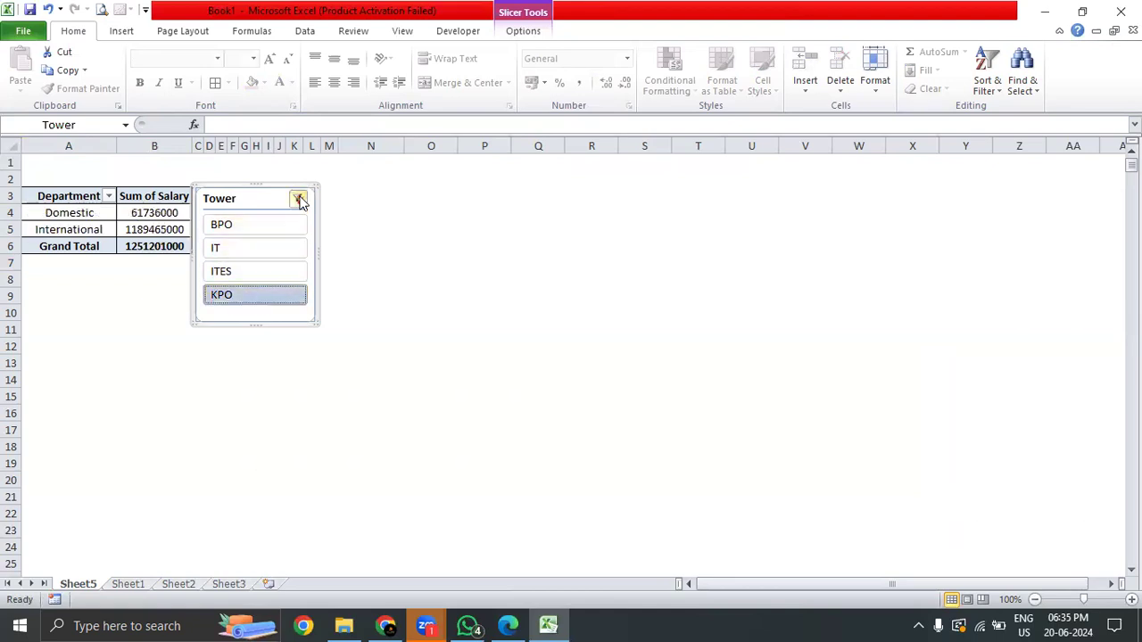
left_click(298, 199)
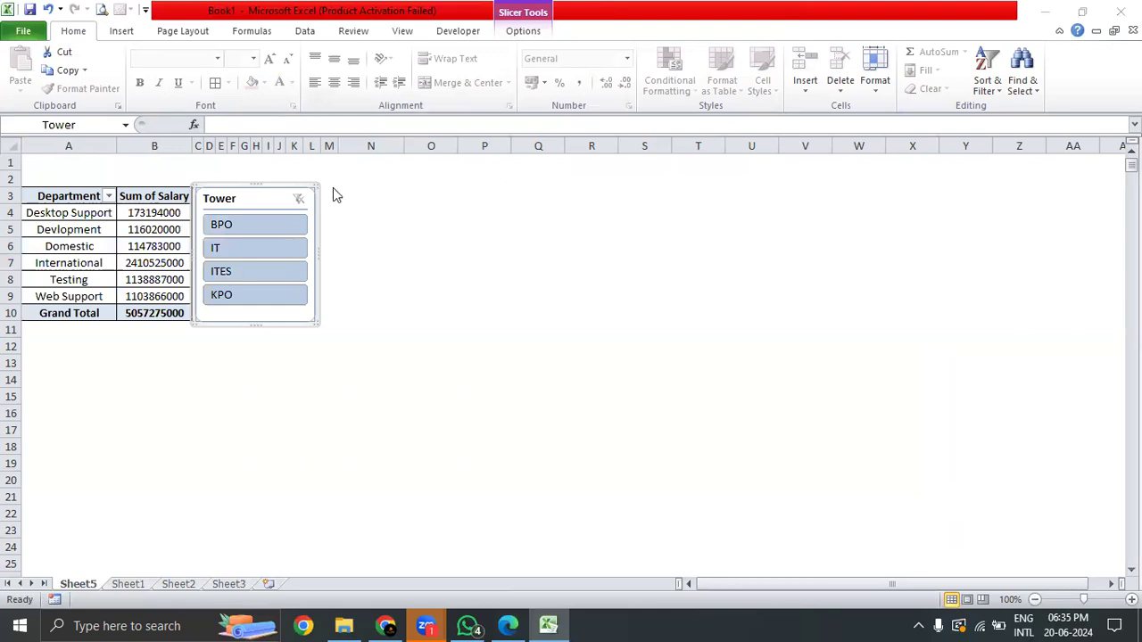
- Switch to the Chapter 30 - Pivot Chart _ Slicers workbook and look over its Dashboard sheet from top to bottom
left_click(372, 229)
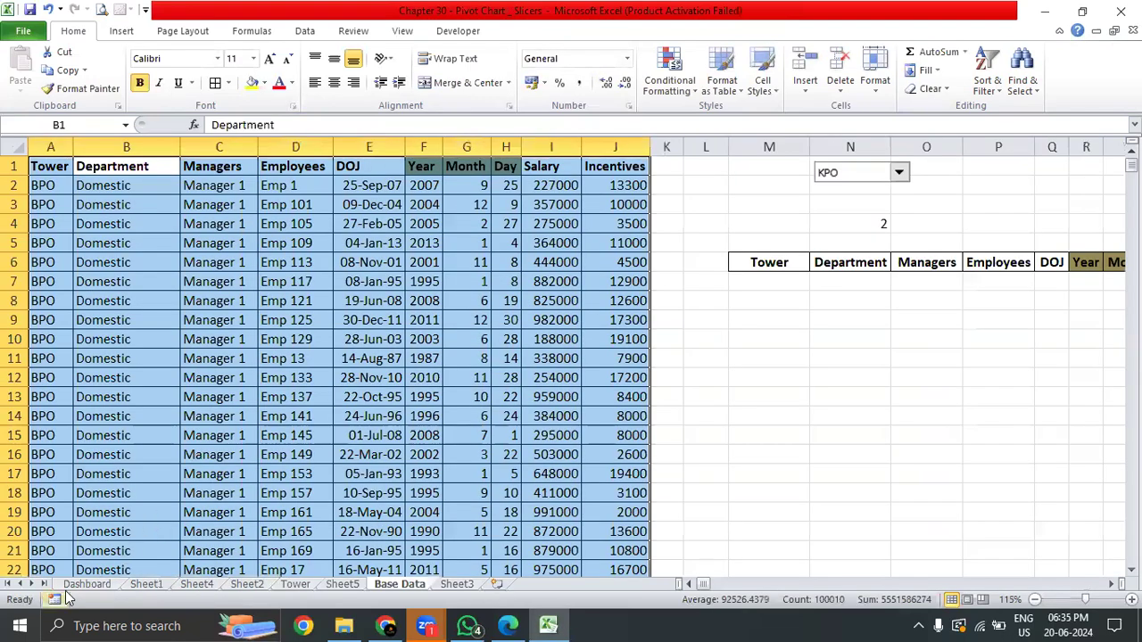
left_click(54, 600)
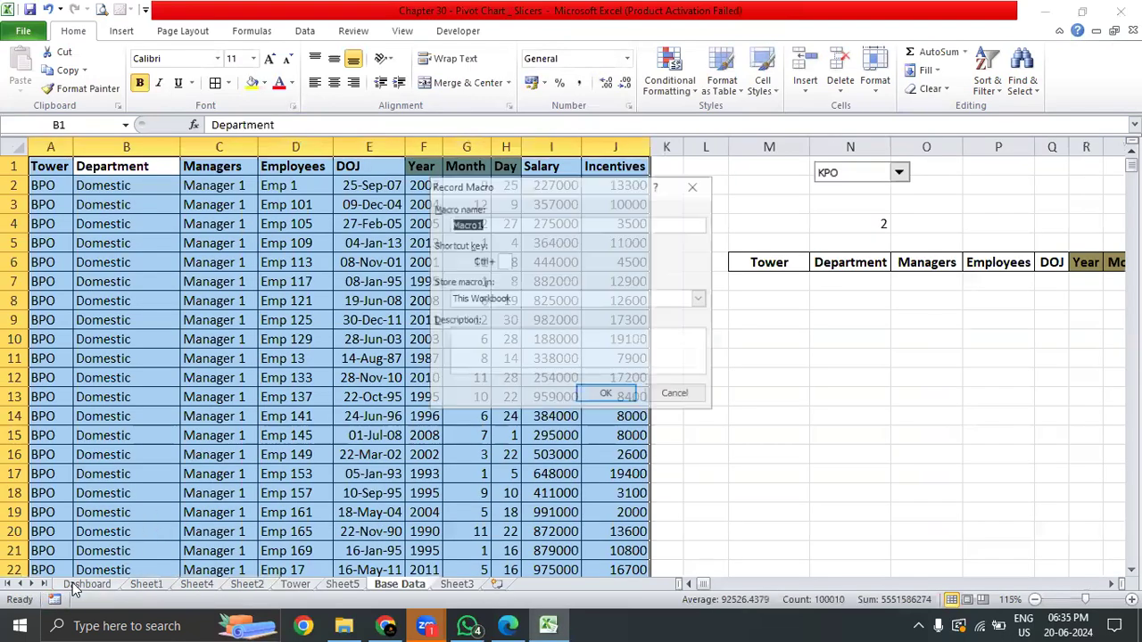
key("Return")
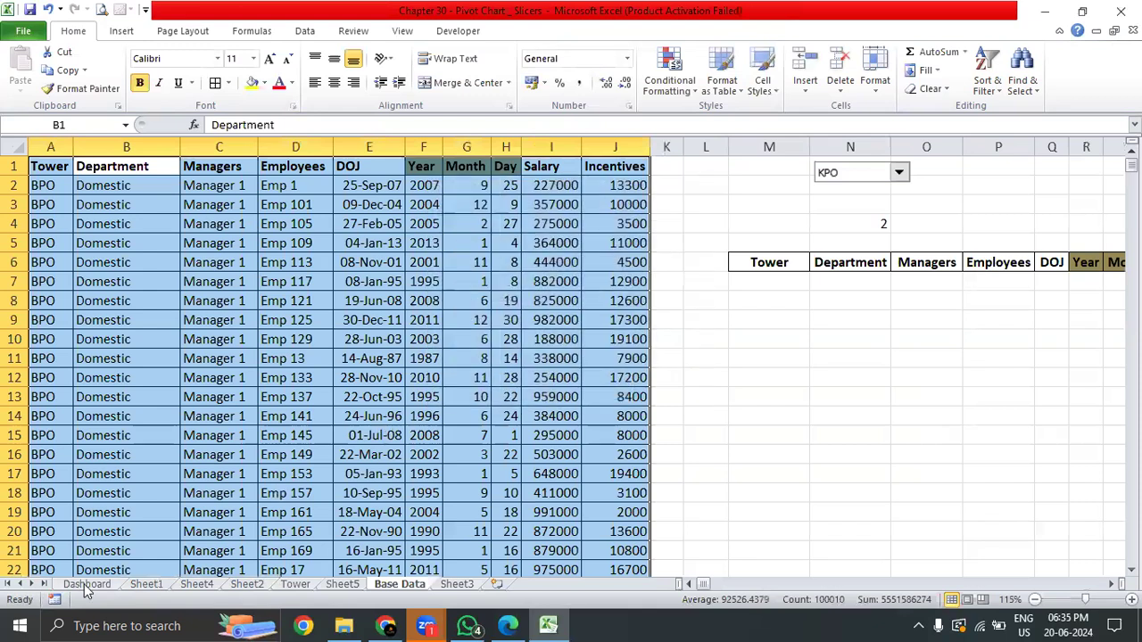
left_click(86, 584)
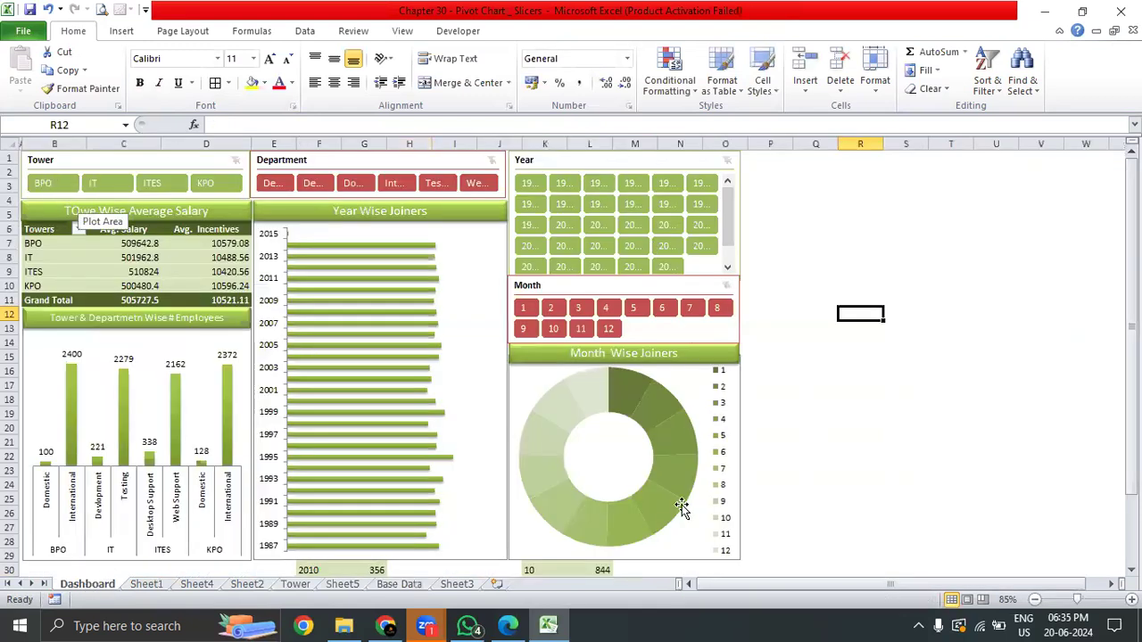
scroll(216, 401, "down", 7)
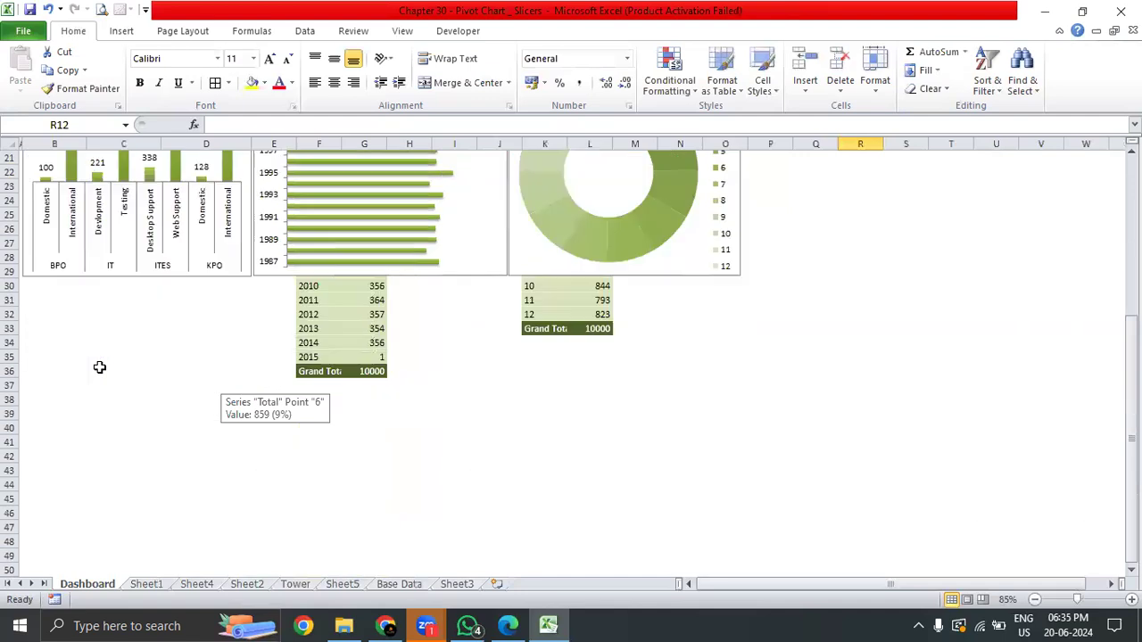
scroll(217, 203, "up", 7)
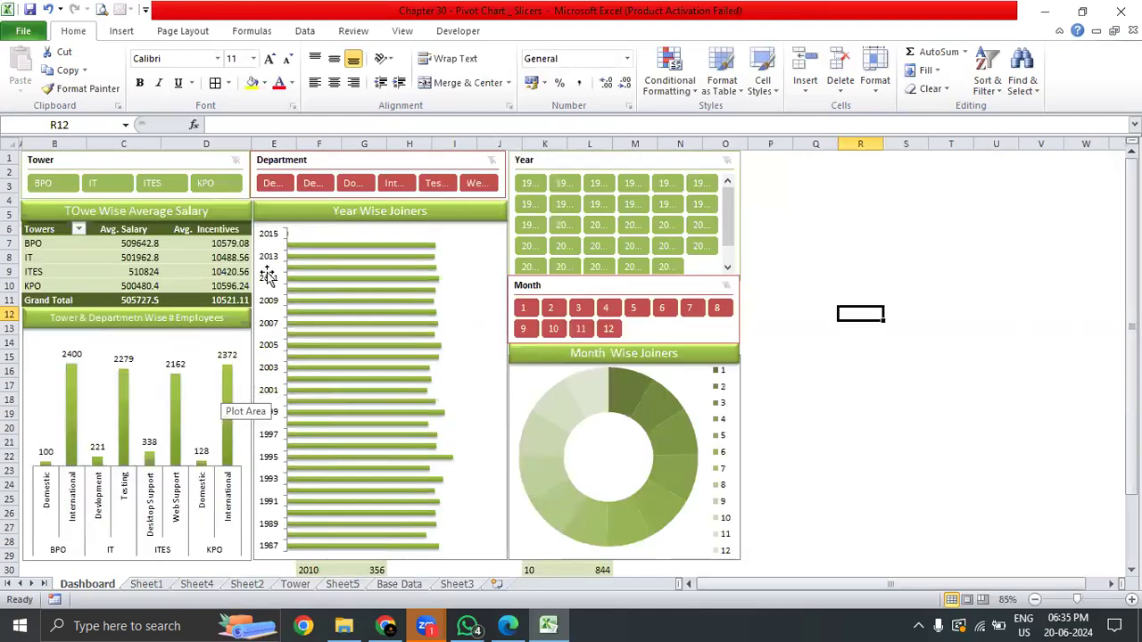
- Filter the dashboard with its Tower slicer by individual towers, including BPO, IT and ITES, and clear the filter
left_click(112, 182)
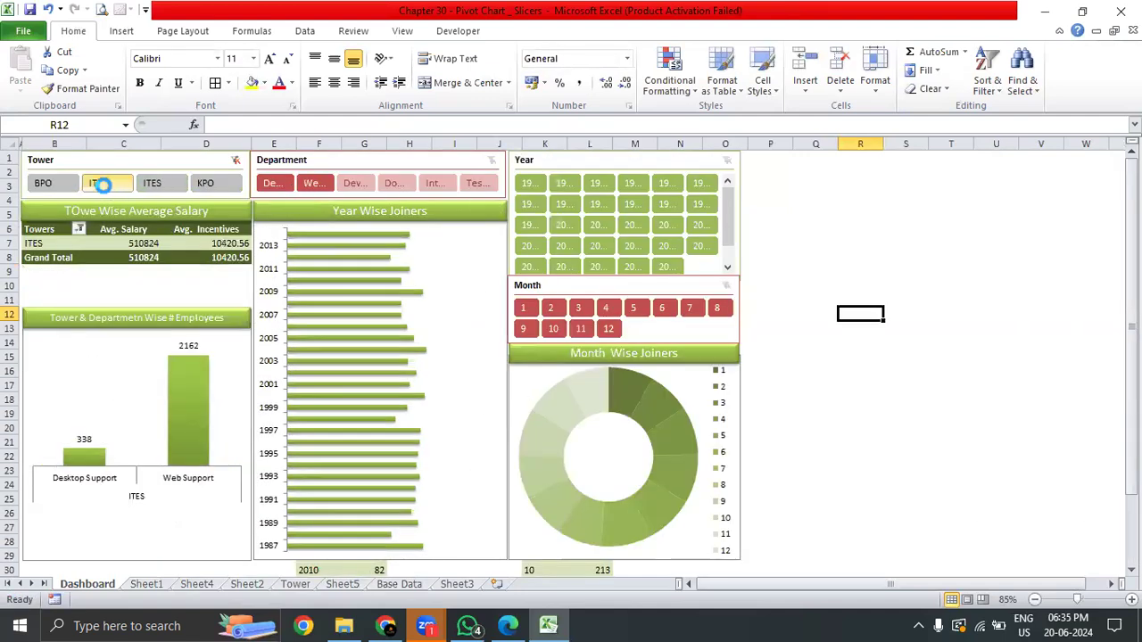
left_click(61, 184)
left_click(112, 185)
left_click(150, 182)
left_click(243, 164)
left_click(236, 160)
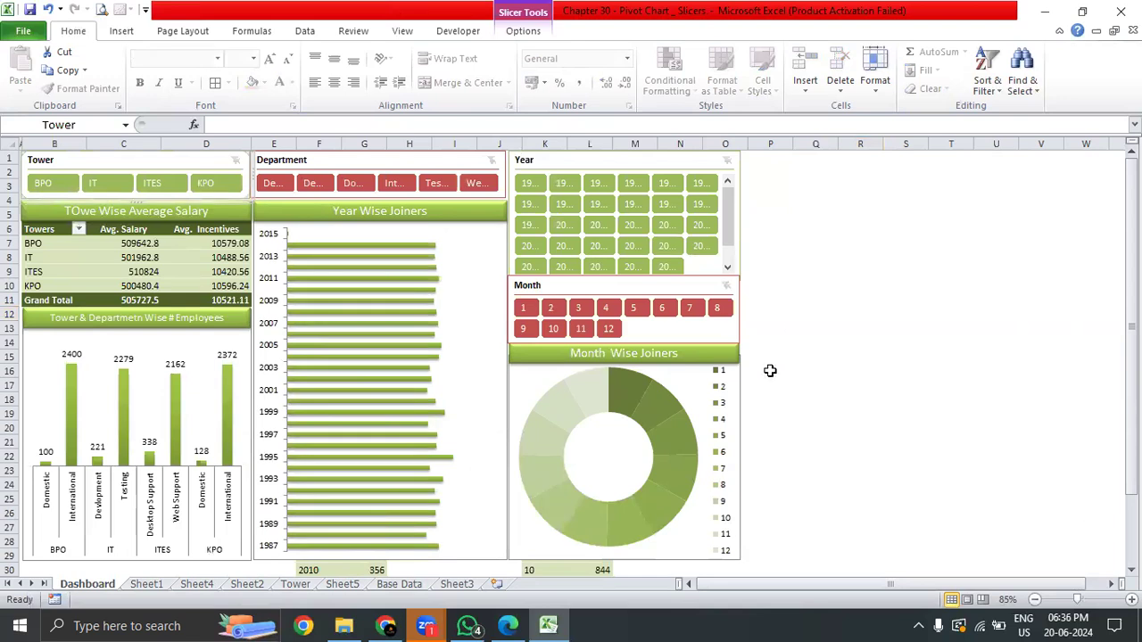
- Move the Month slicer aside to column P and enlarge the Year slicer slightly in width and height so full years fit
left_click_drag(615, 286, 825, 165)
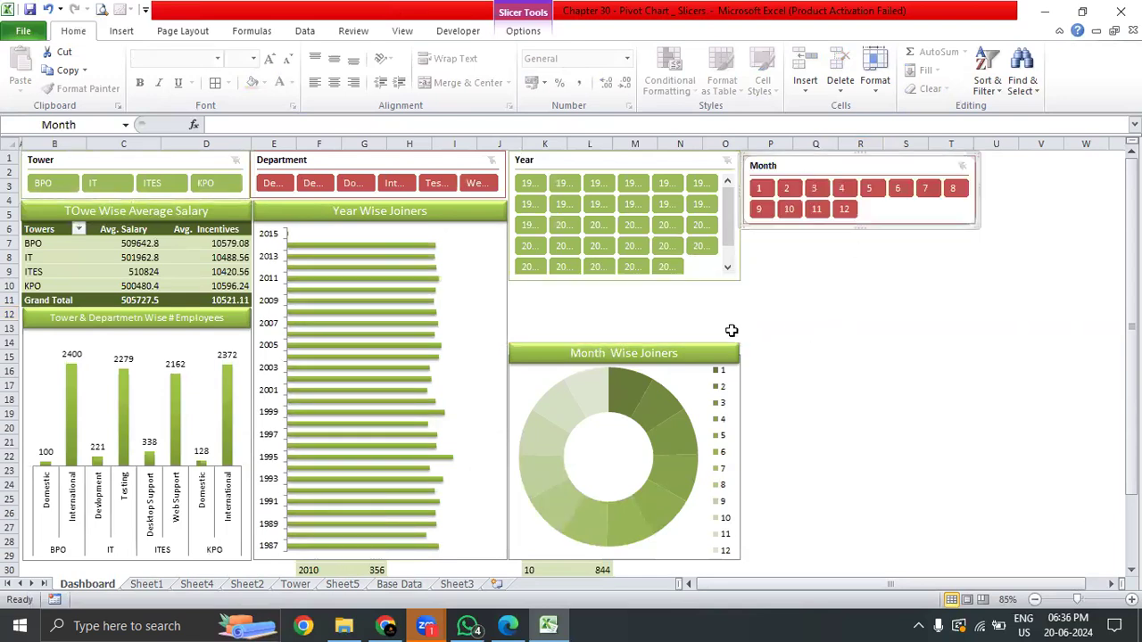
left_click(616, 281)
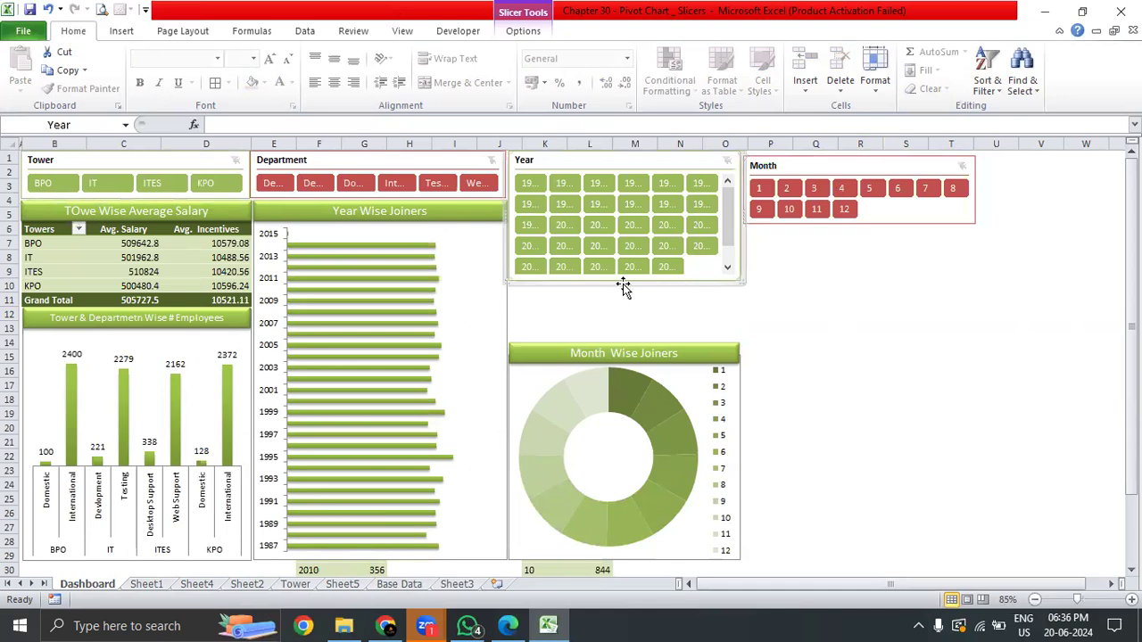
left_click_drag(623, 279, 623, 338)
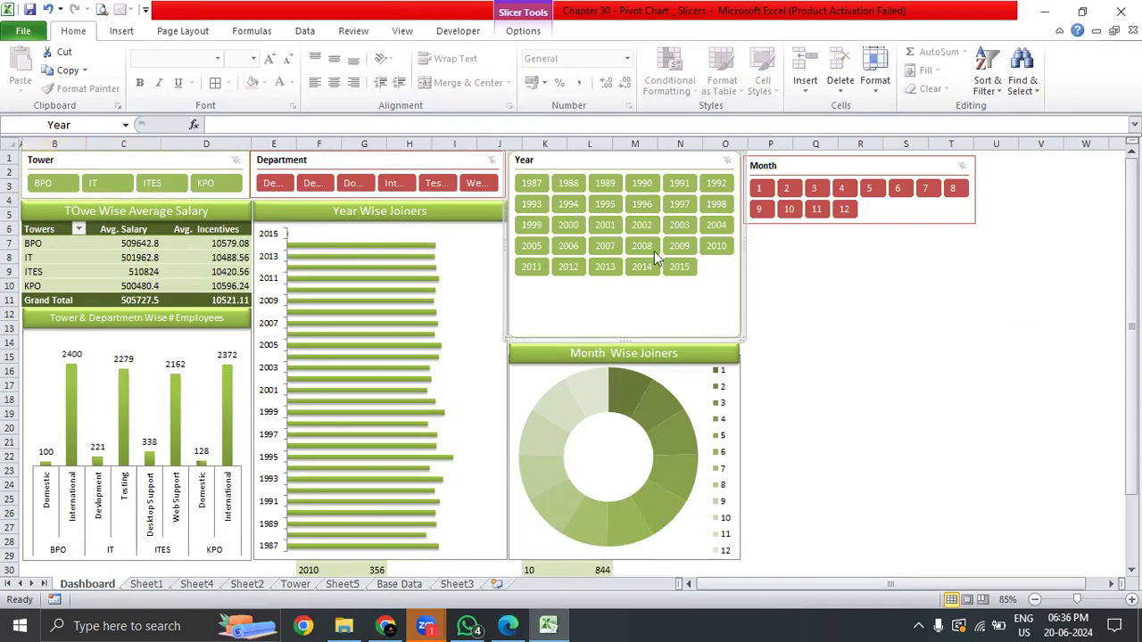
left_click_drag(623, 339, 619, 280)
left_click_drag(740, 281, 755, 291)
- Place the Month slicer directly below the Year slicer and widen it to roughly the same width
left_click_drag(829, 163, 596, 303)
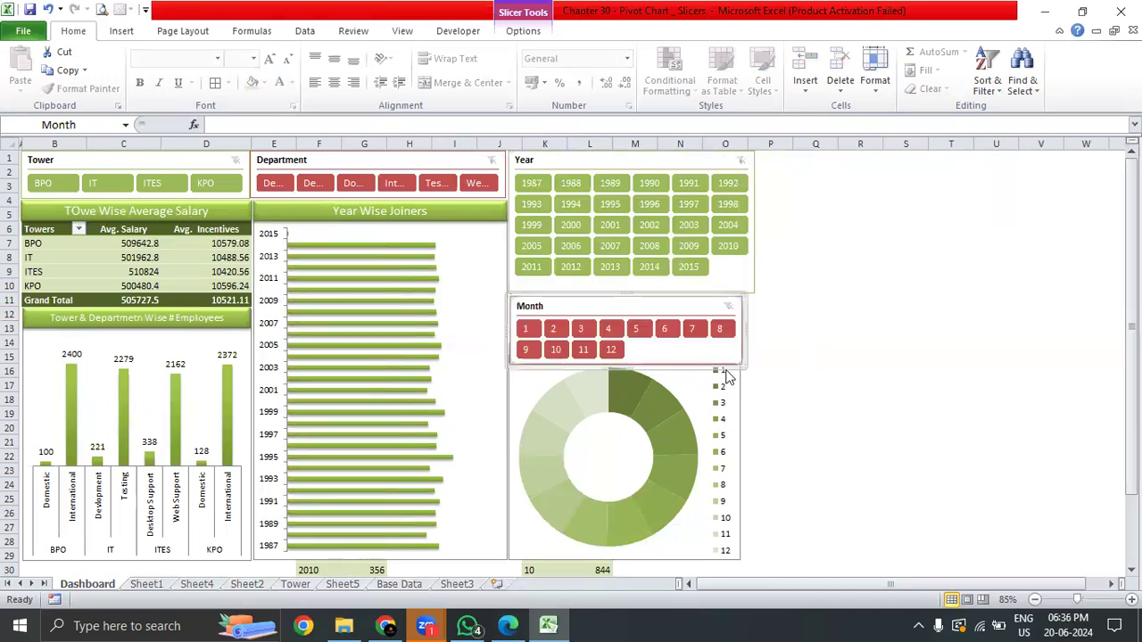
left_click_drag(741, 328, 760, 327)
left_click(808, 375)
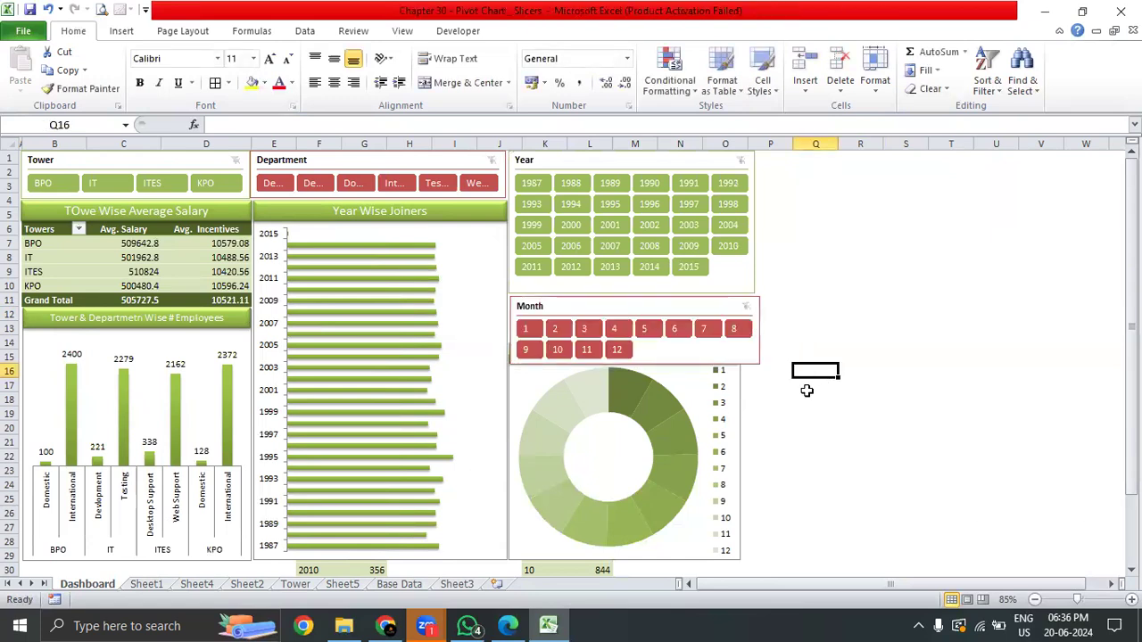
- Move the month-wise doughnut chart just below the Month slicer and enlarge it to match the slicer's width, reaching about row 34
scroll(806, 390, "down", 3)
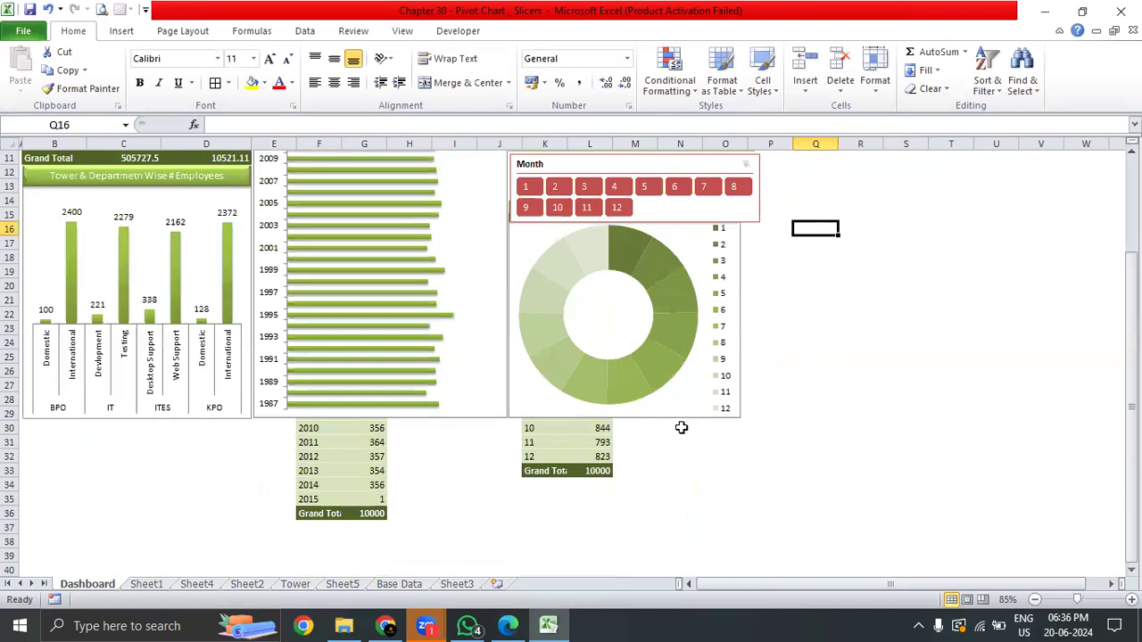
left_click(676, 416)
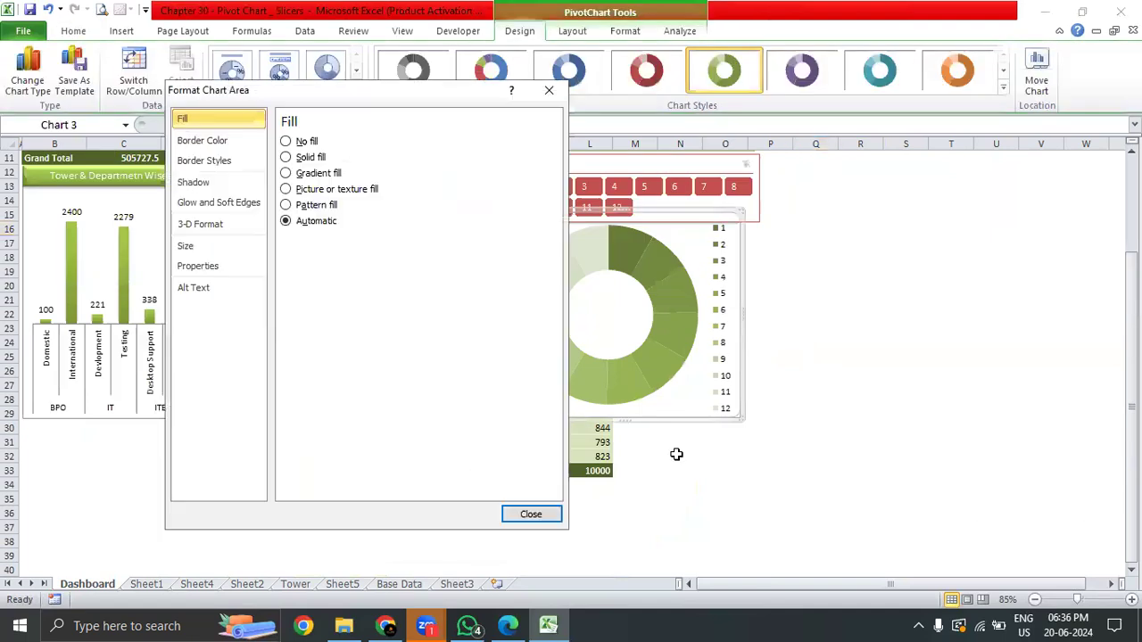
key("Escape")
left_click_drag(627, 418, 627, 437)
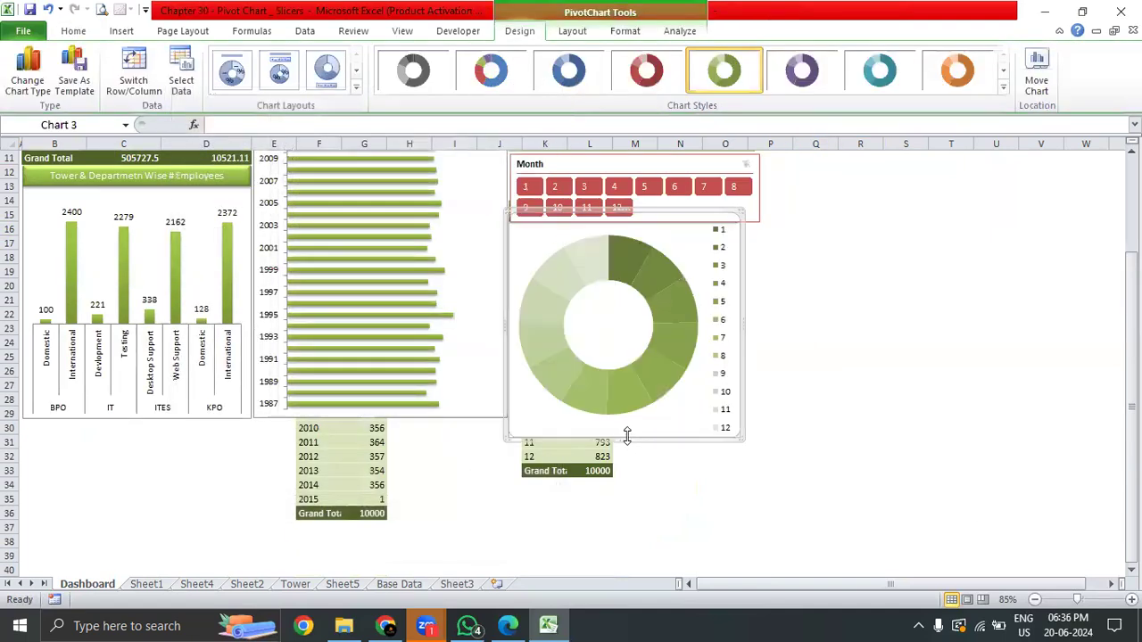
left_click(903, 371)
left_click(677, 243)
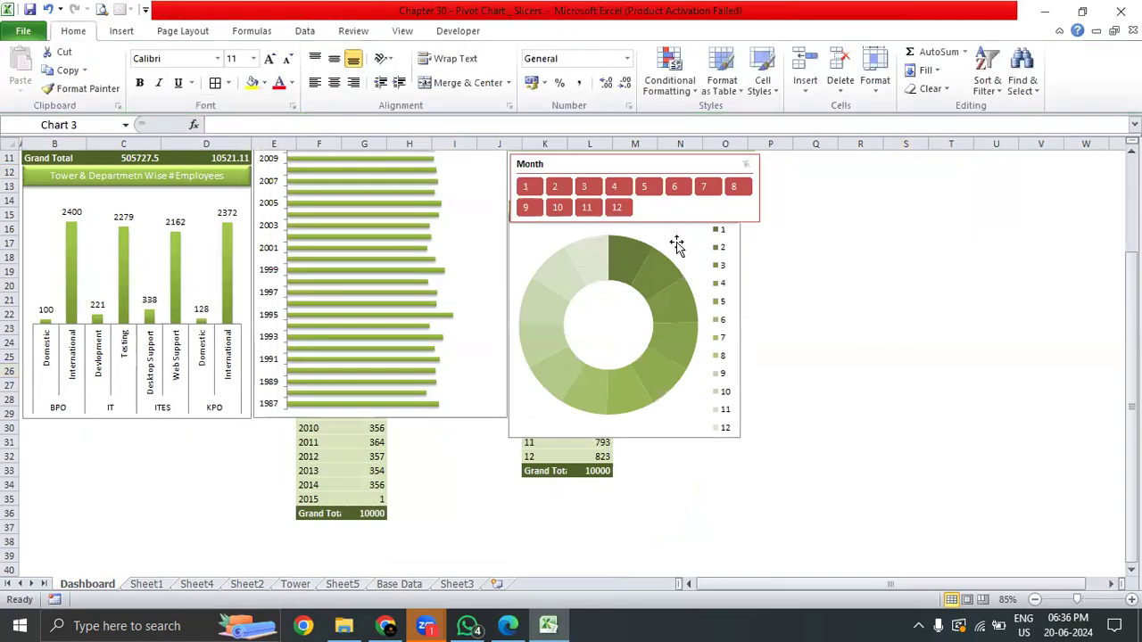
mouse_move(614, 212)
left_mouse_down()
mouse_move(619, 249)
mouse_move(633, 222)
left_mouse_up()
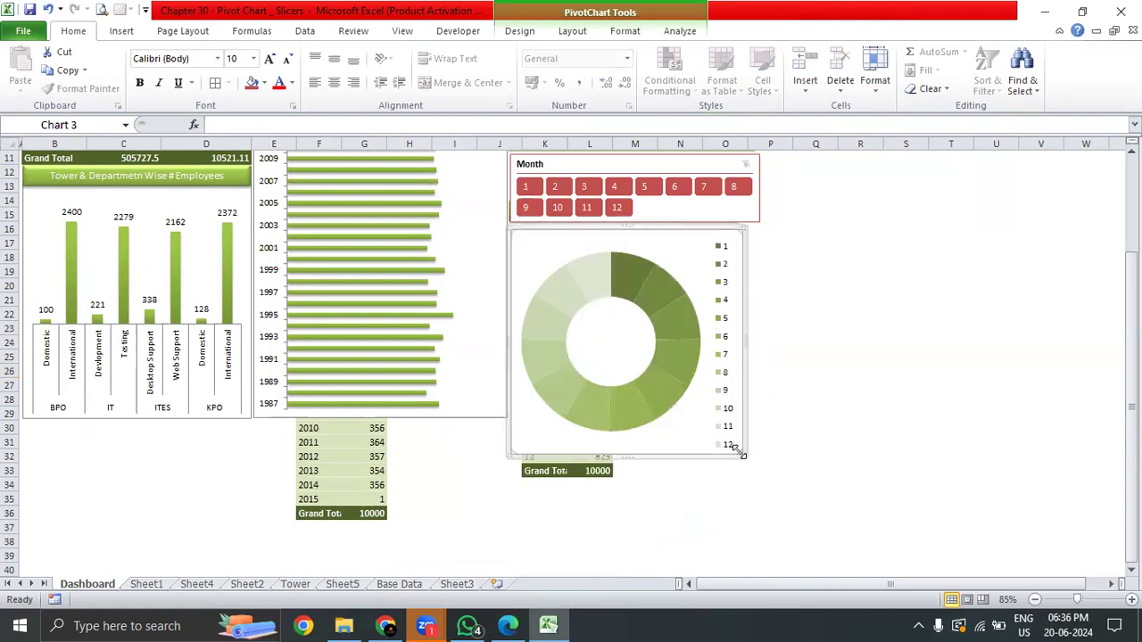
left_click_drag(740, 454, 760, 480)
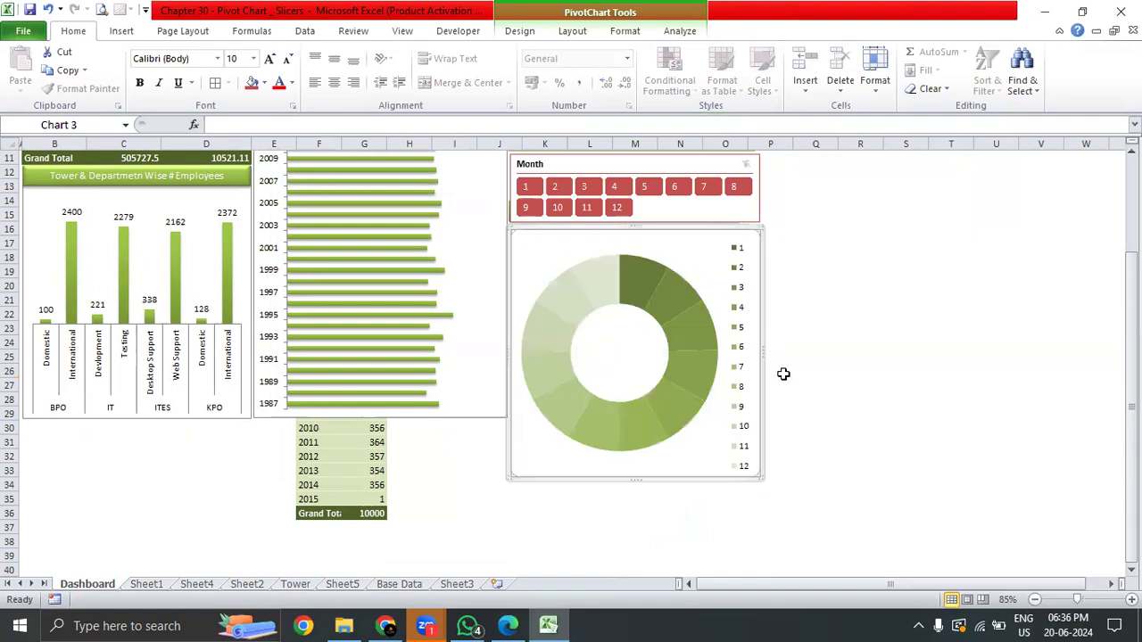
left_click(839, 332)
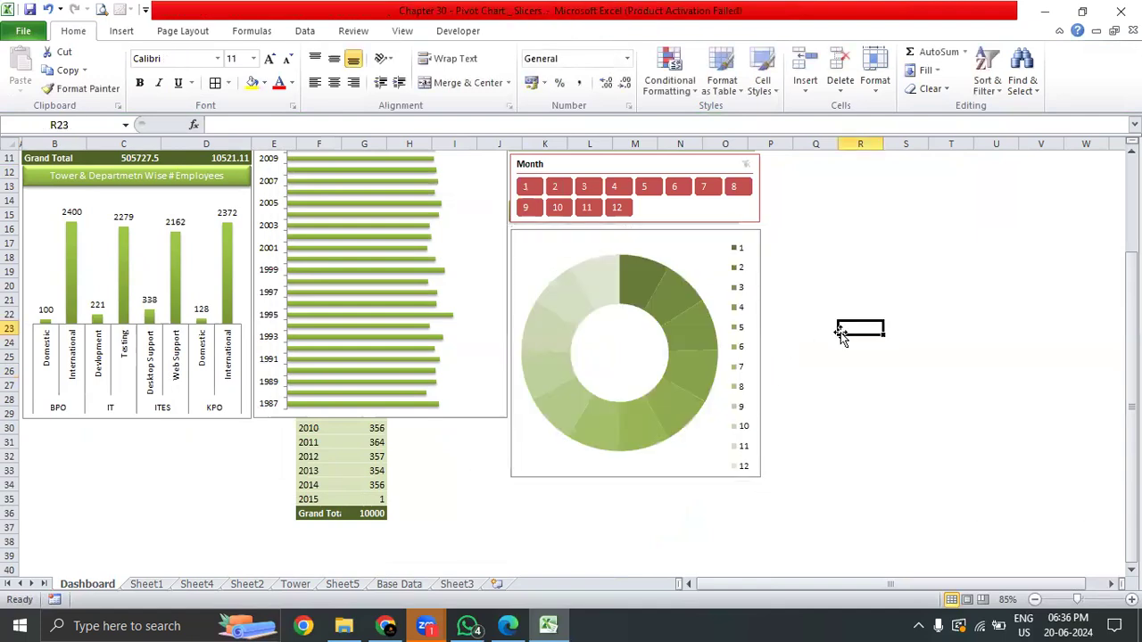
- Stretch the Year Wise Joiners bar chart downward to about row 36, covering the pivot rows beneath it
left_click(466, 402)
left_click_drag(375, 418, 374, 518)
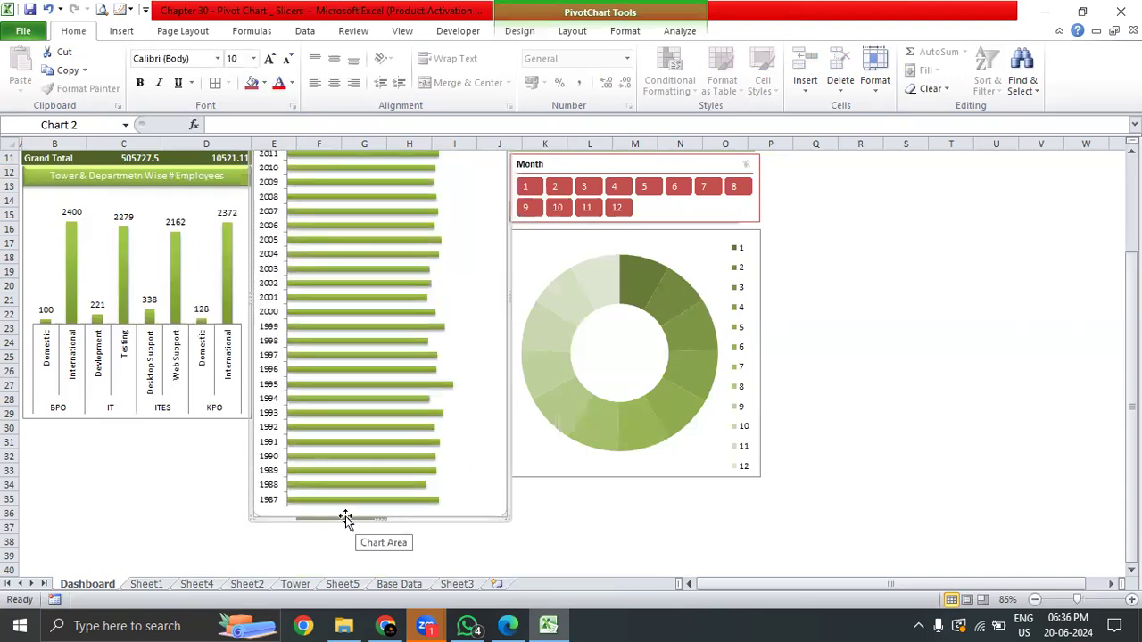
left_click(982, 332)
- Correct the heading above the average salary table to read "Tower Wise Average Salary"
scroll(158, 377, "up", 4)
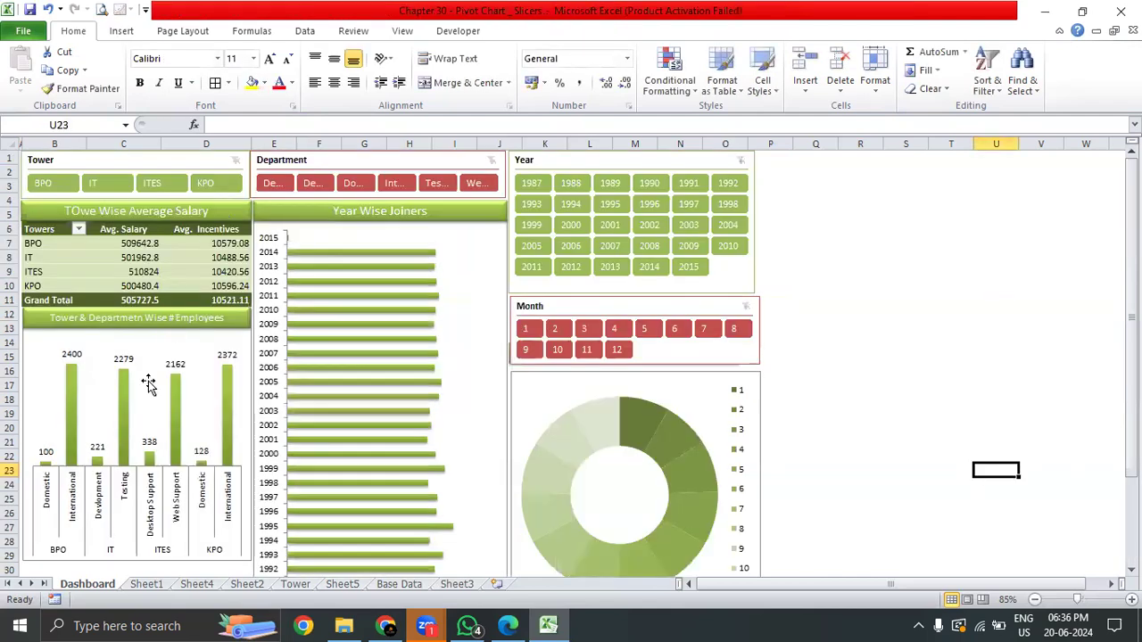
left_click(147, 339)
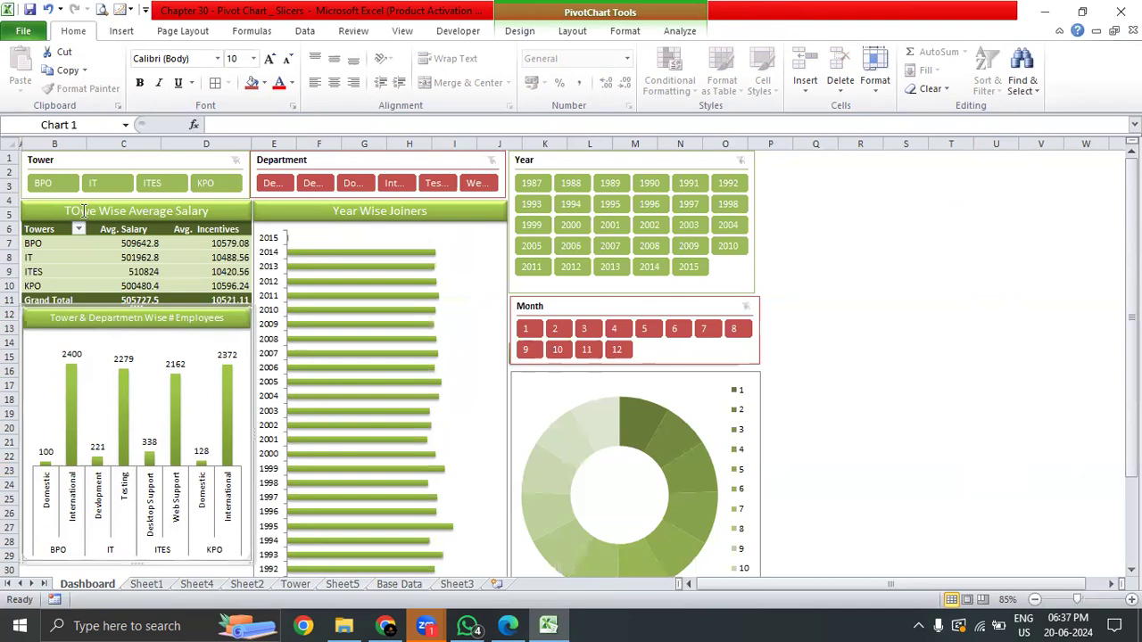
left_click(80, 212)
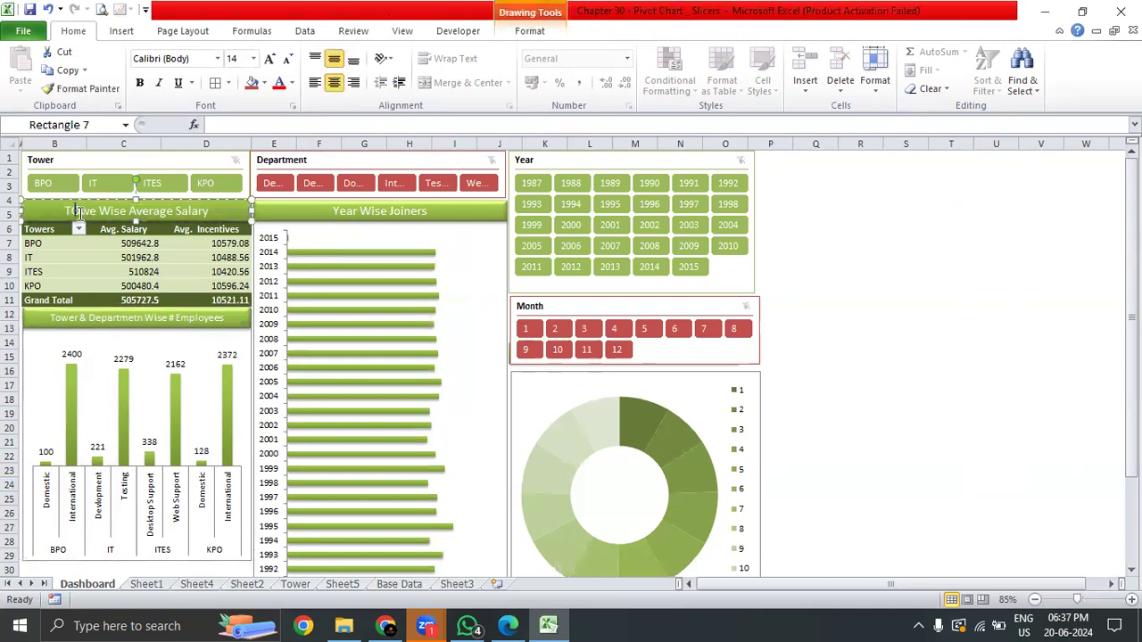
type("r")
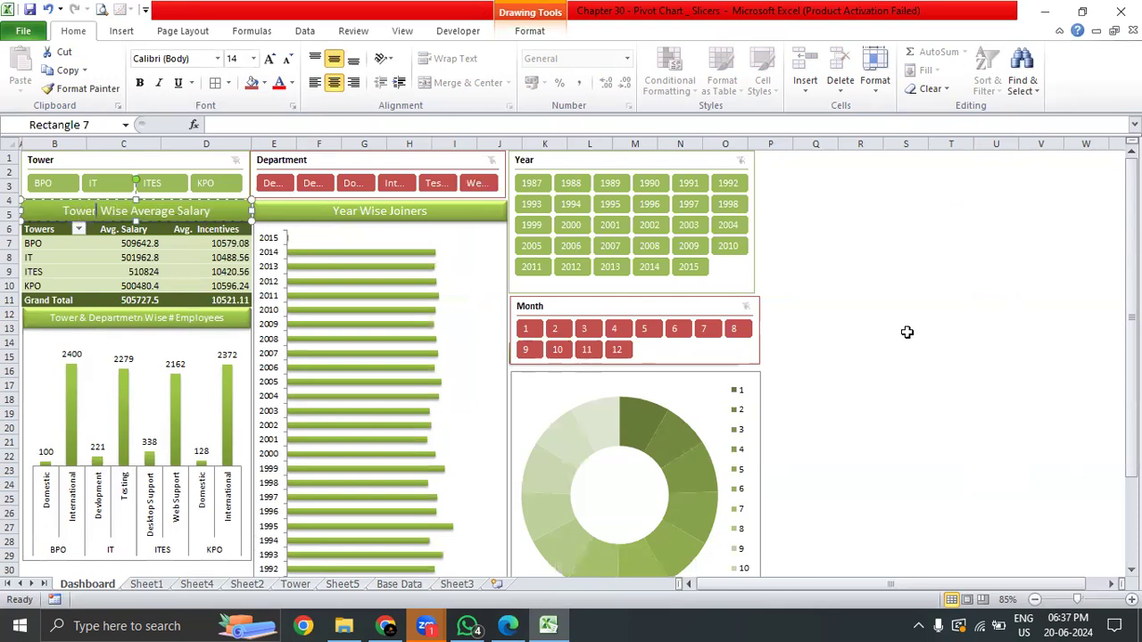
left_click(906, 330)
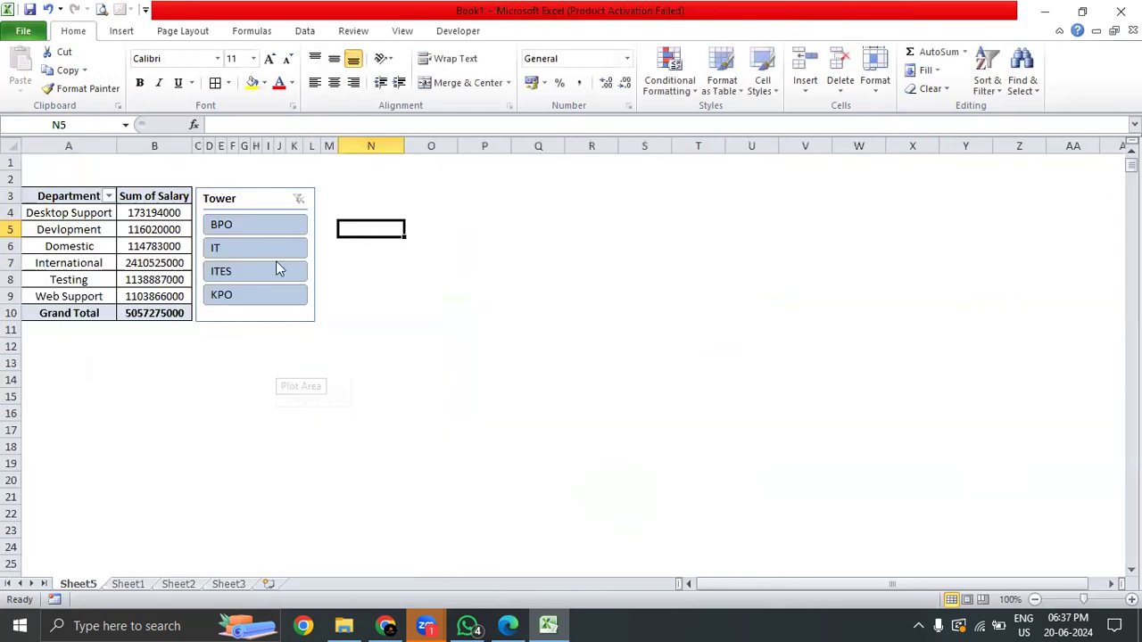
- In Book1, restyle the Tower slicer through red and orange to the light blue gradient style, and check the sheet's shapes in the Selection Pane
left_click(228, 198)
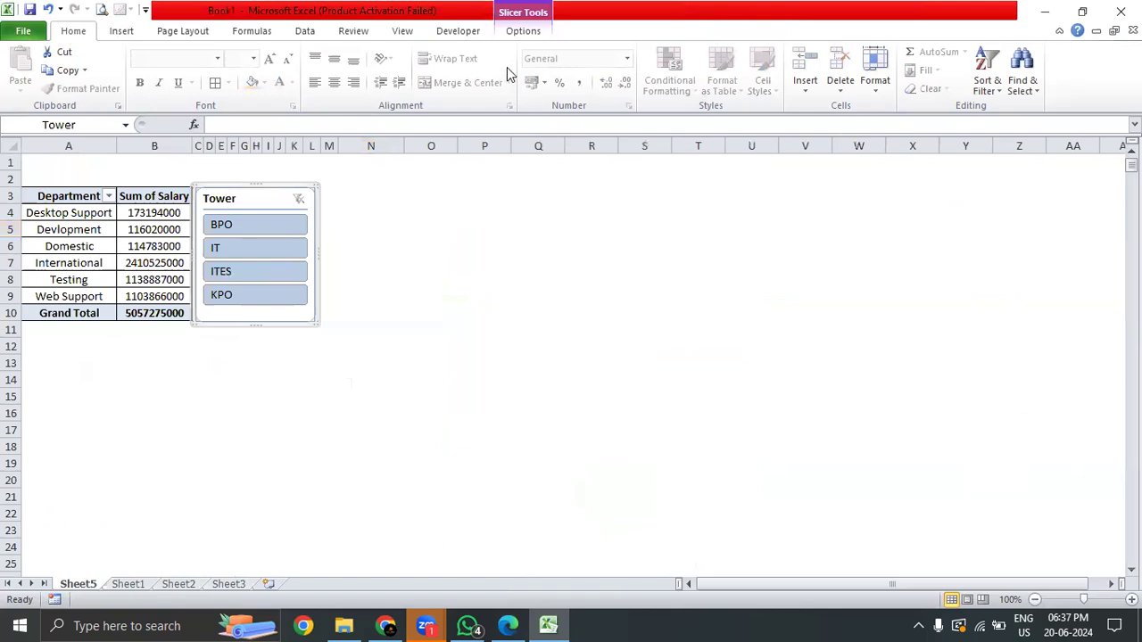
left_click(487, 277)
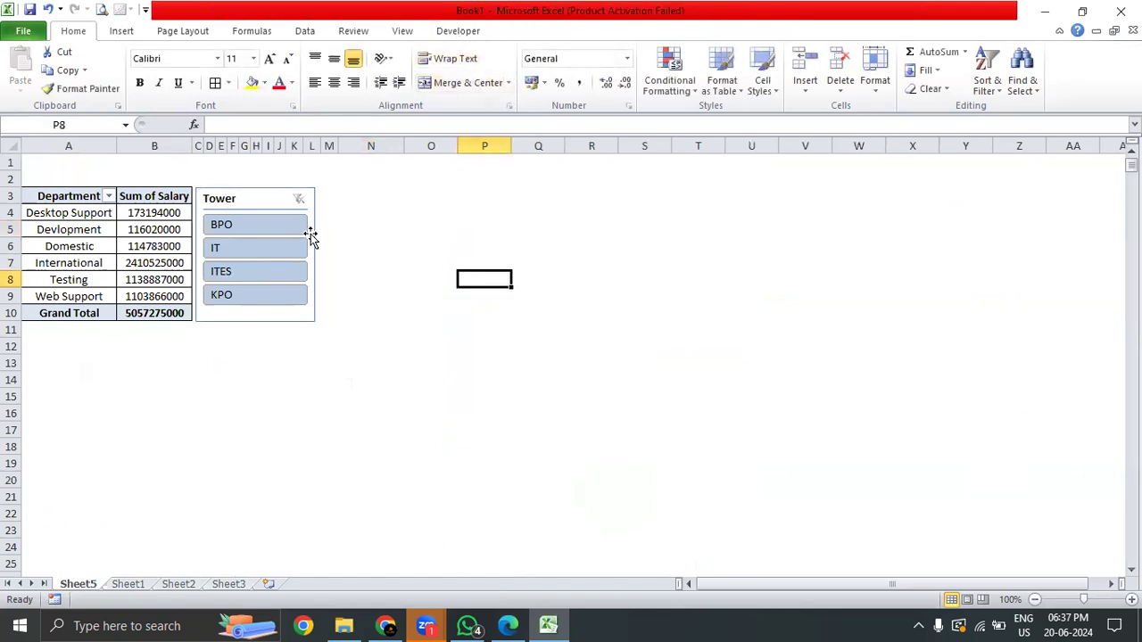
left_click(256, 198)
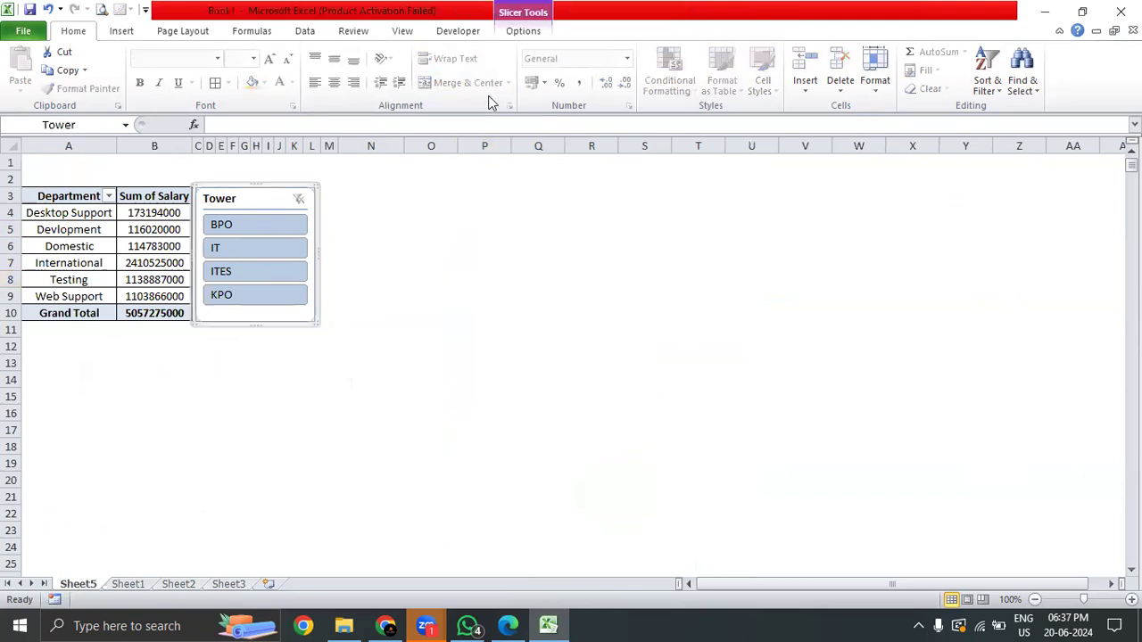
left_click(532, 33)
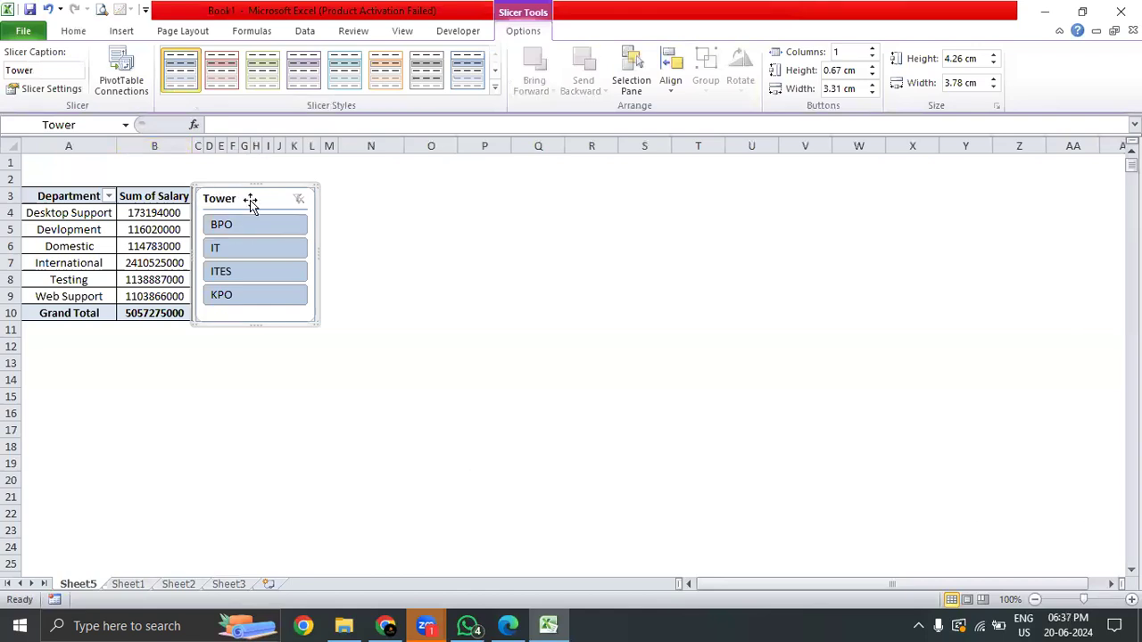
left_click(222, 80)
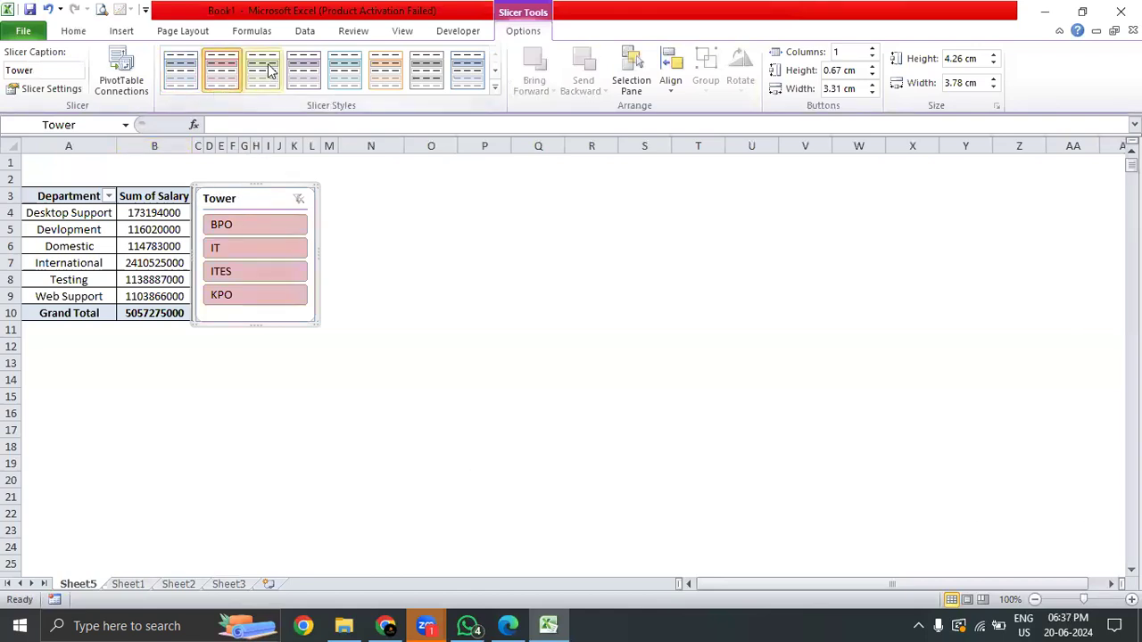
left_click(386, 71)
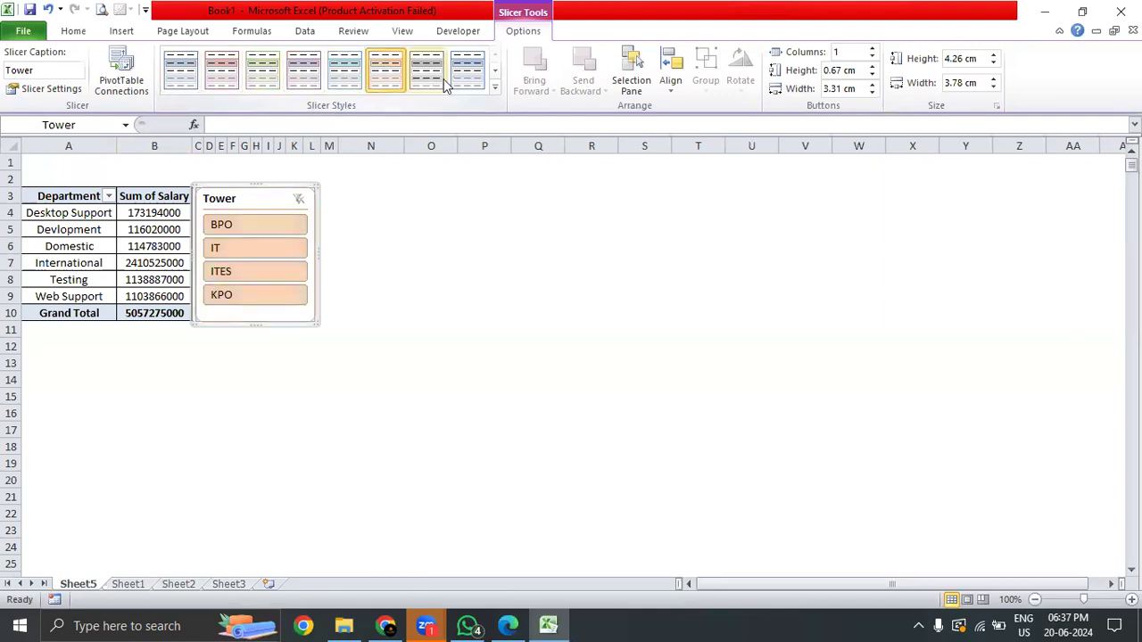
left_click(468, 71)
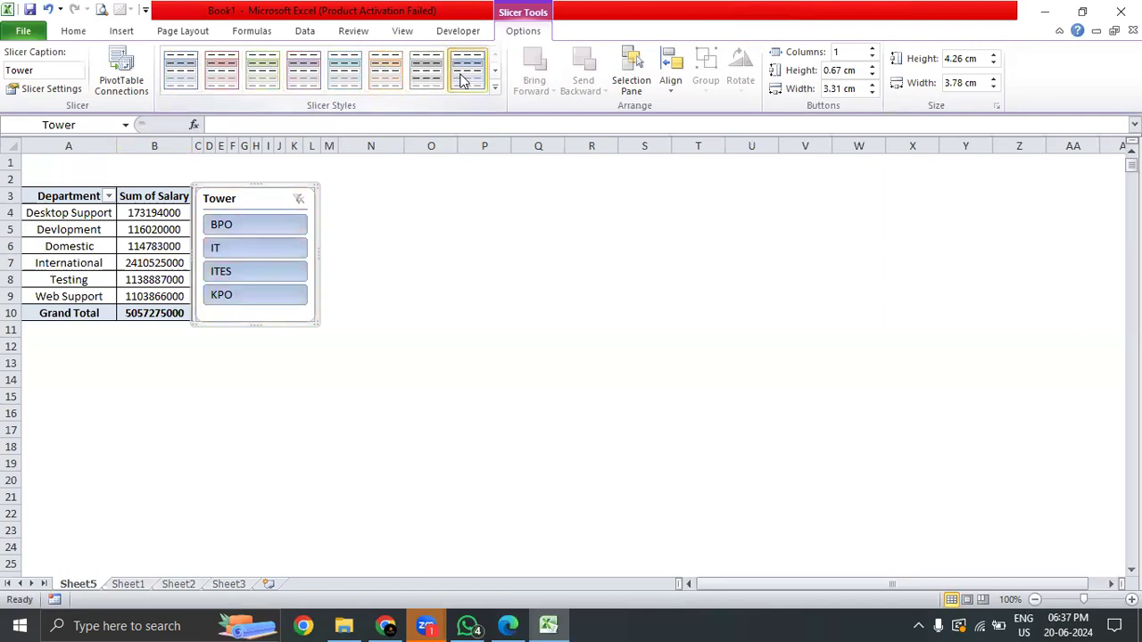
left_click(623, 89)
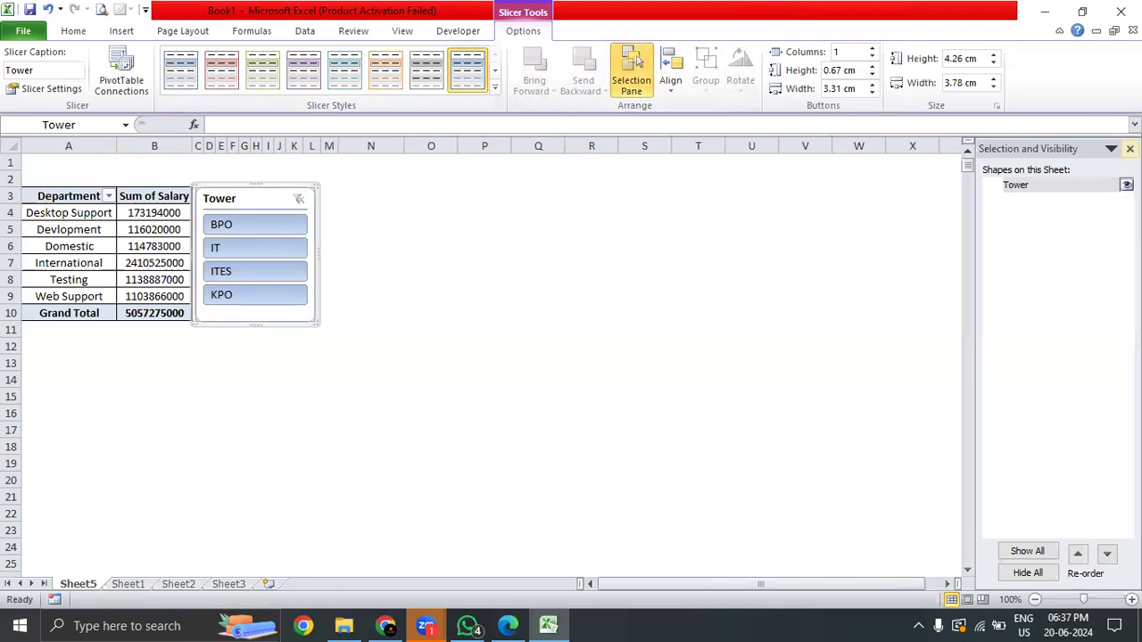
left_click(1129, 148)
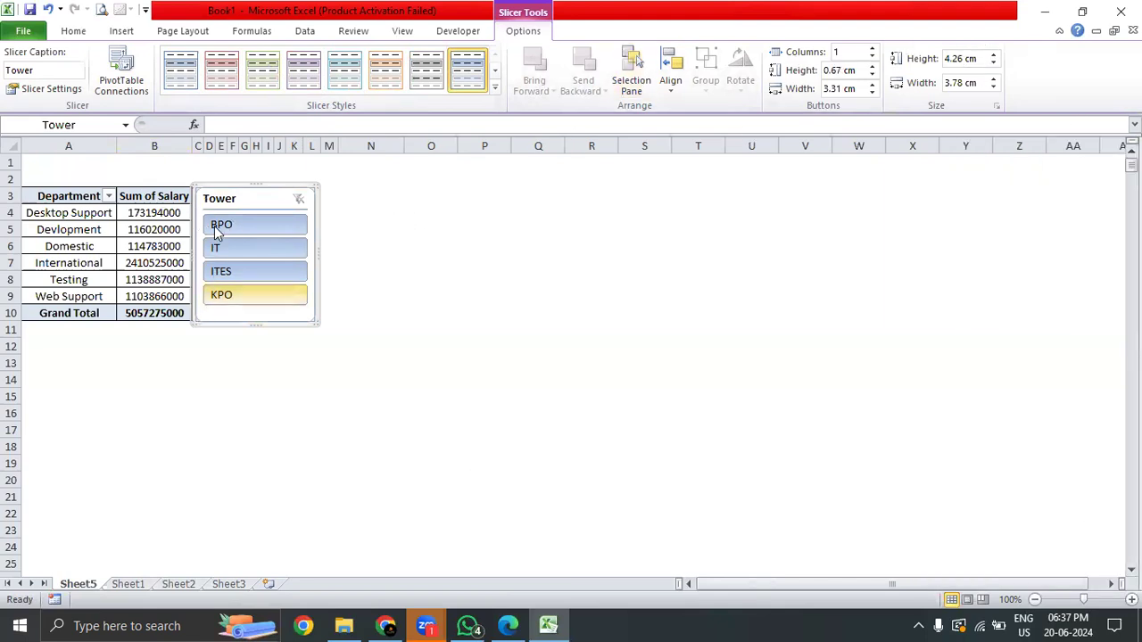
- Arrange the Tower slicer's buttons in 2 columns and resize the slicer to about 2.99 cm high by 4.97 cm wide
left_click(872, 52)
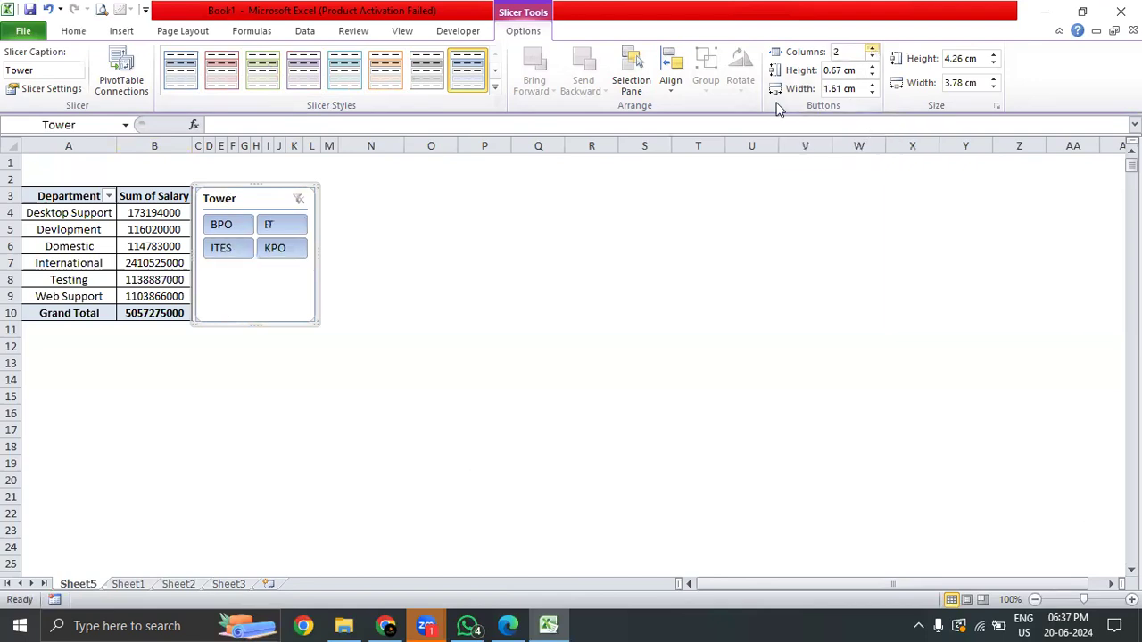
left_click_drag(251, 323, 265, 265)
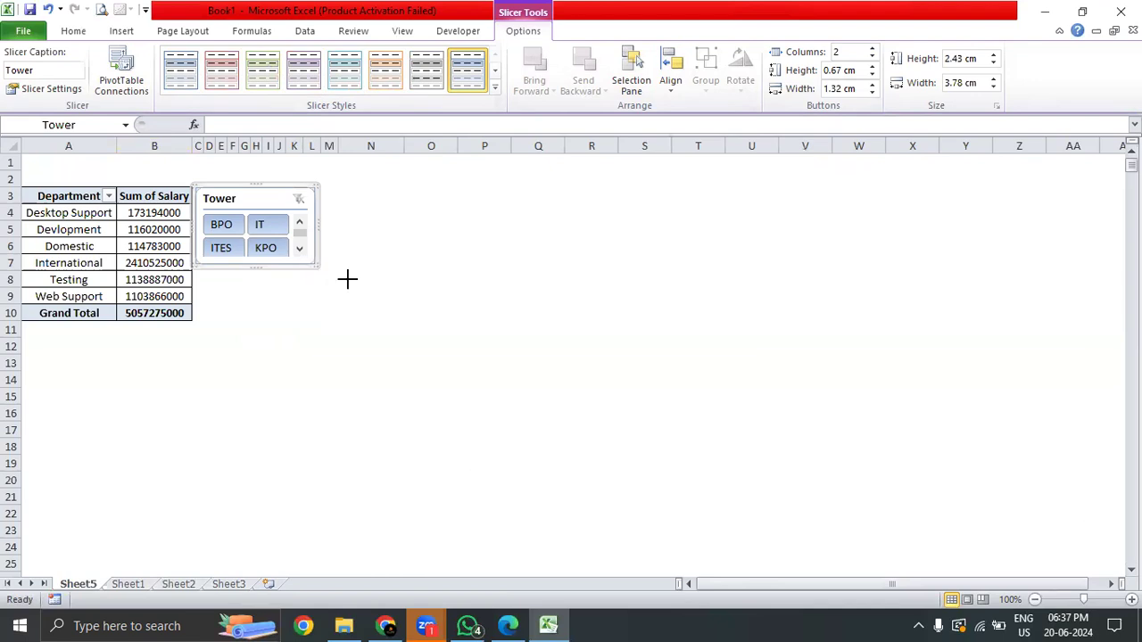
left_click_drag(347, 279, 353, 281)
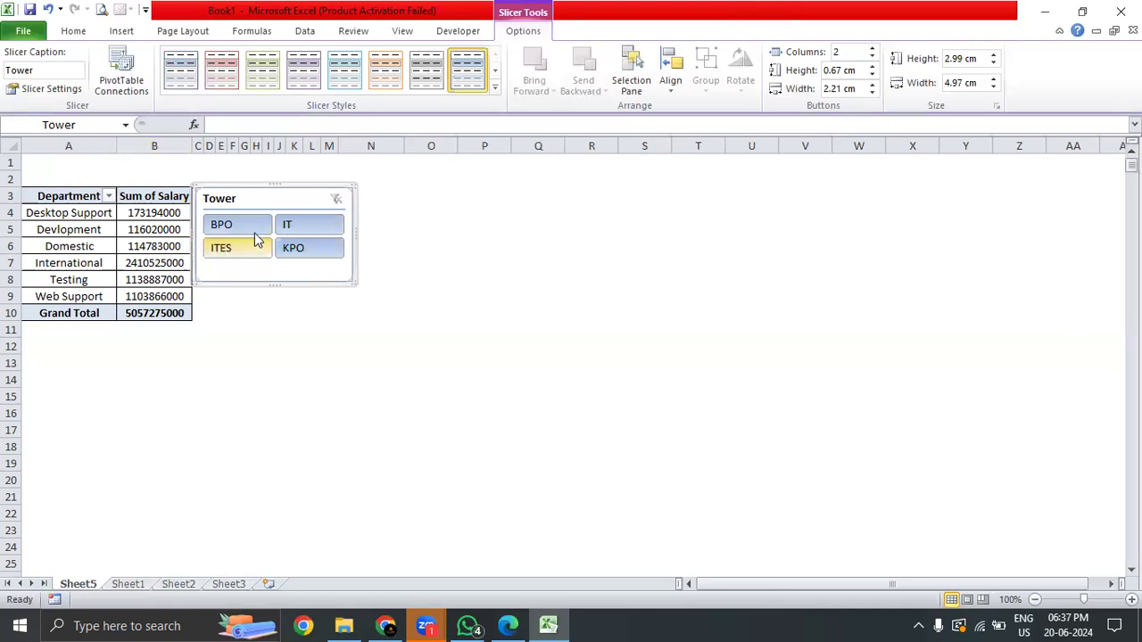
- Widen the Tower slicer to about 10.11 cm, lay its buttons out in 4 columns, and reduce its height to about 1.83 cm
left_click_drag(355, 232, 515, 232)
left_click(873, 51)
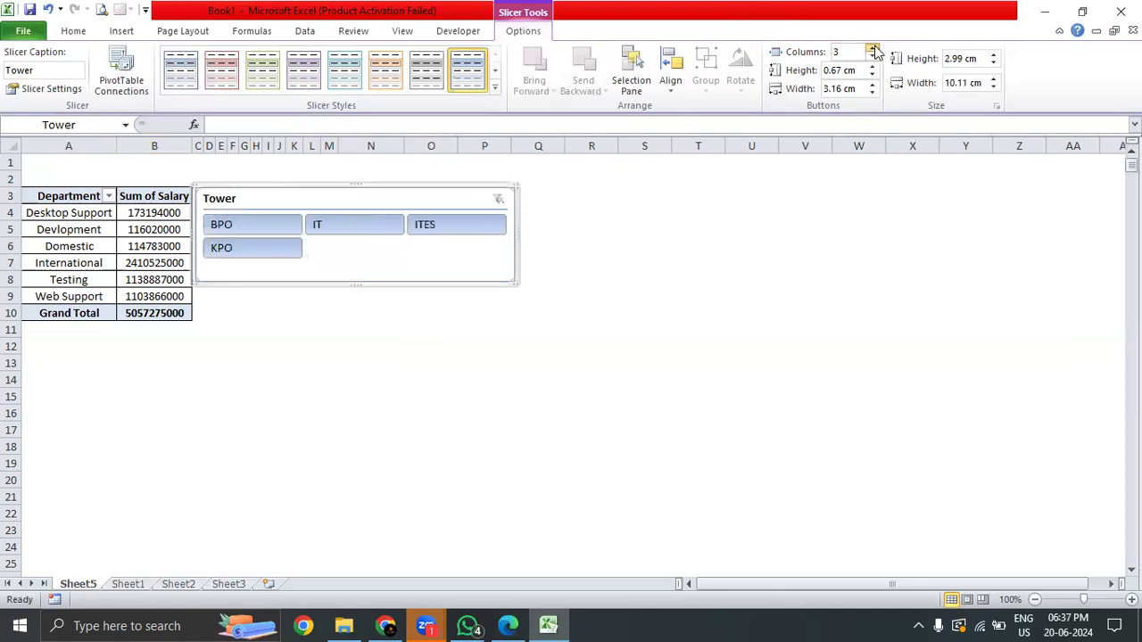
left_click(873, 50)
left_click_drag(352, 283, 351, 238)
left_click(684, 308)
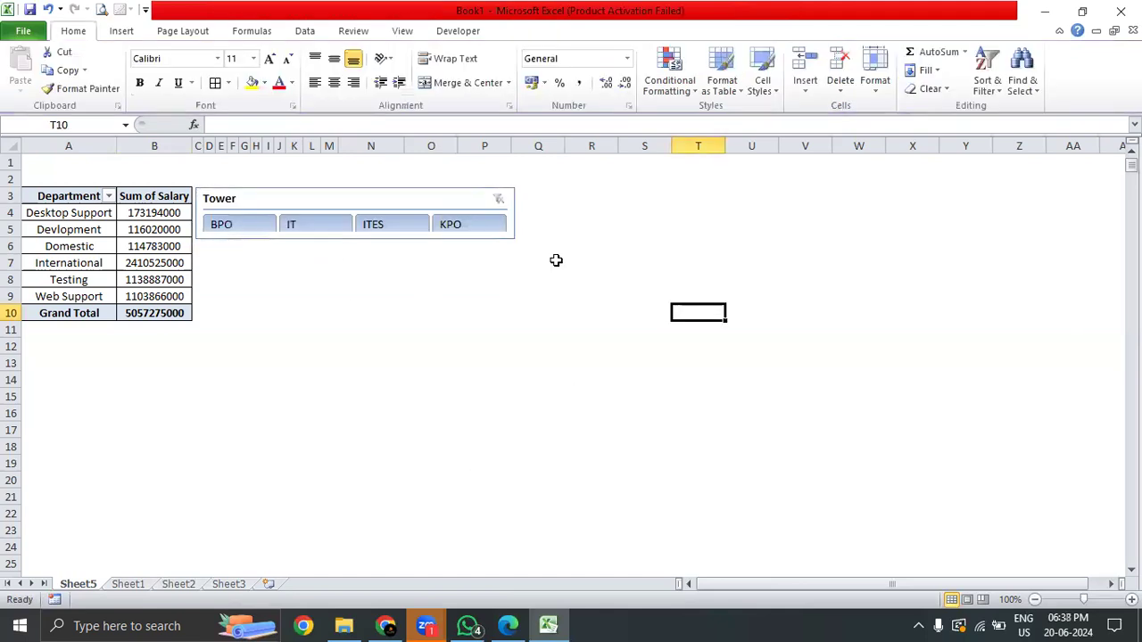
left_click(359, 242)
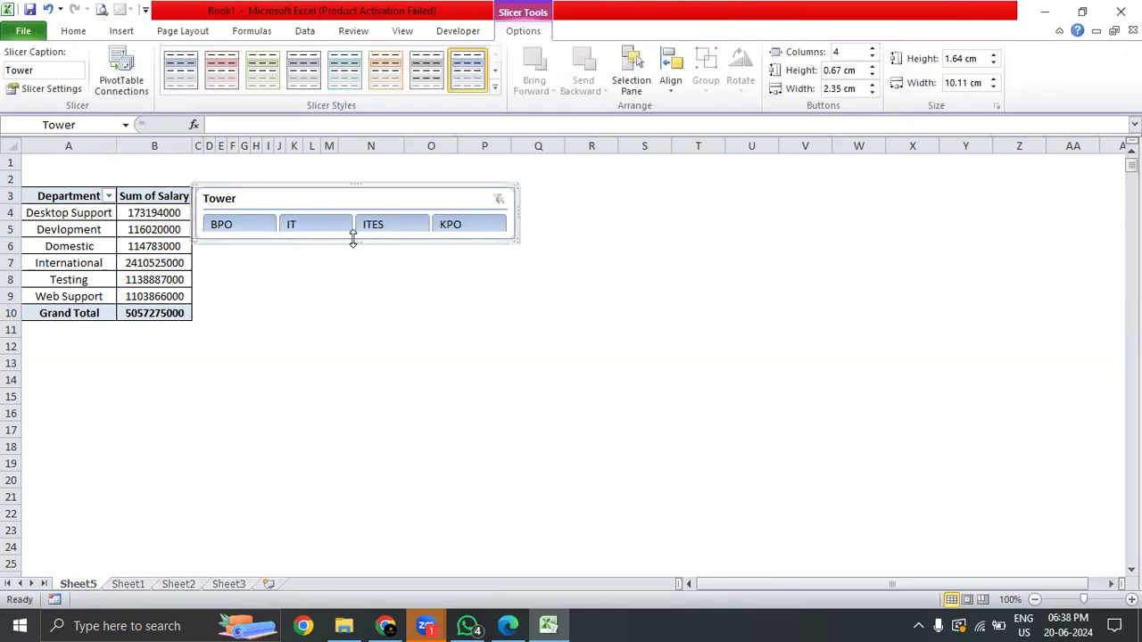
mouse_move(352, 241)
left_mouse_down()
mouse_move(354, 255)
mouse_move(349, 243)
left_mouse_up()
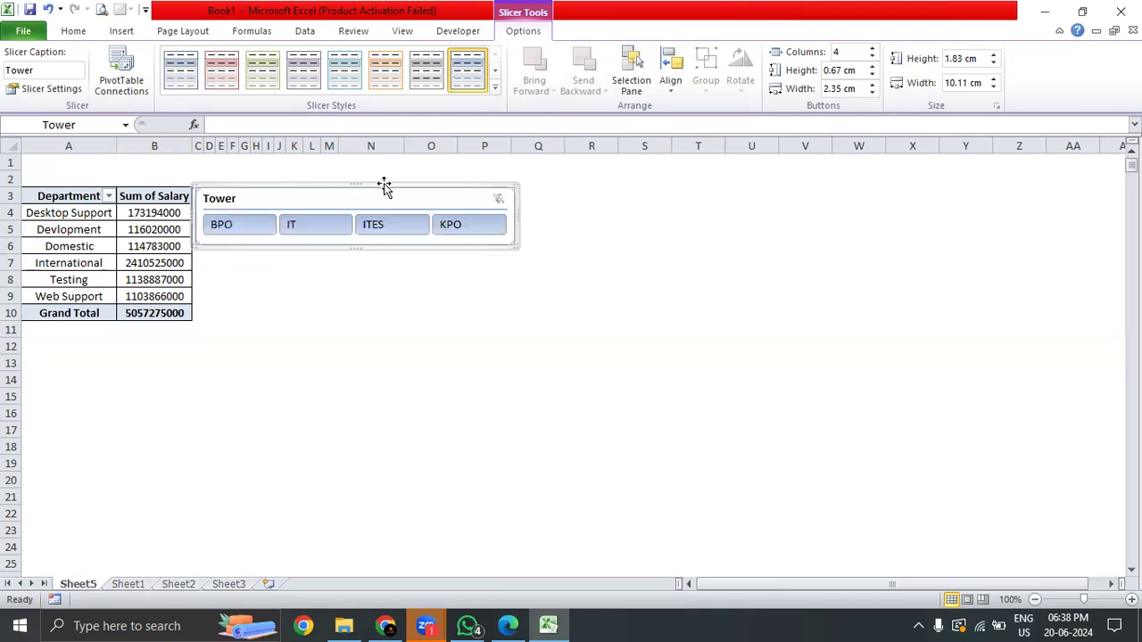
- Move the Tower slicer up to the sheet's top-left corner, starting at row 1 in column A
left_click_drag(339, 182, 160, 152)
left_click_drag(247, 181, 148, 172)
left_click(184, 161)
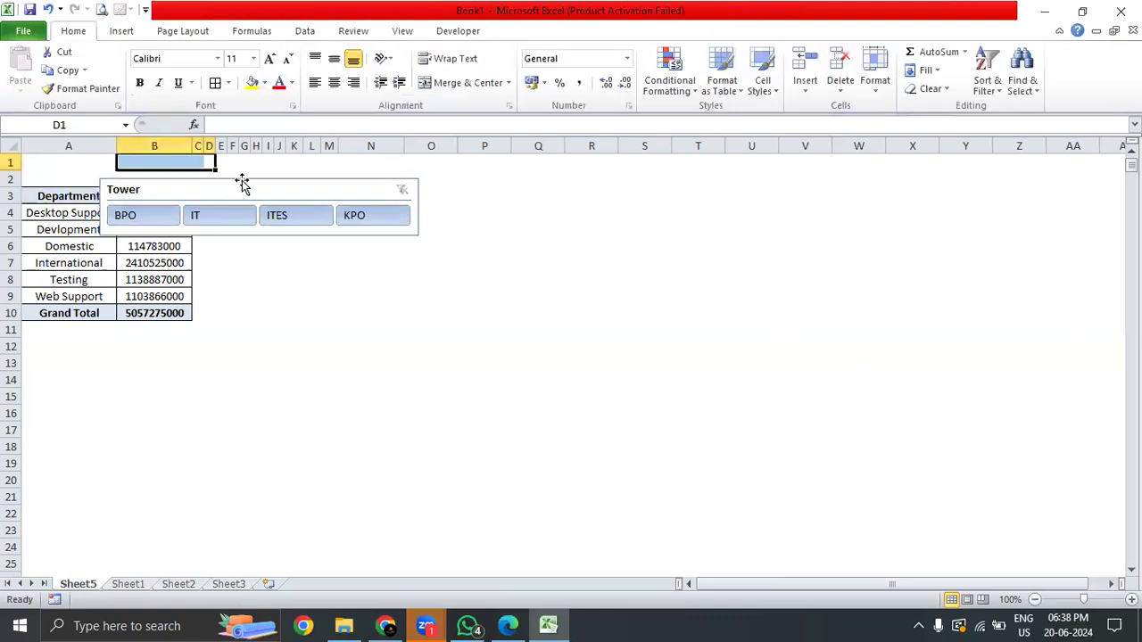
left_click(247, 184)
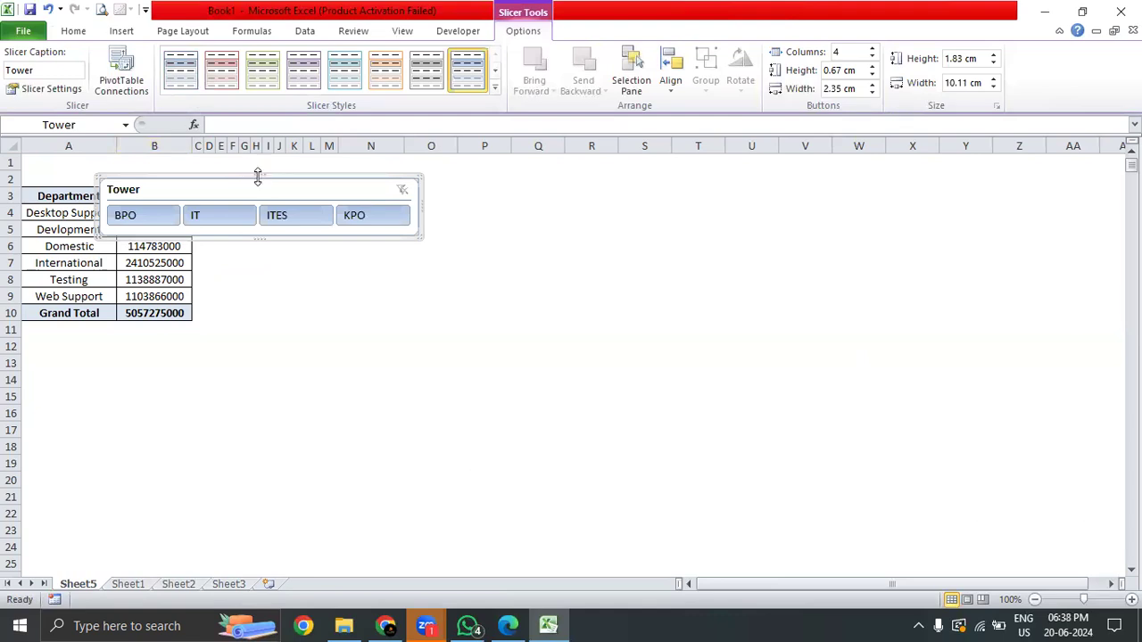
left_click_drag(259, 176, 173, 148)
left_click_drag(264, 176, 187, 165)
left_click(189, 161)
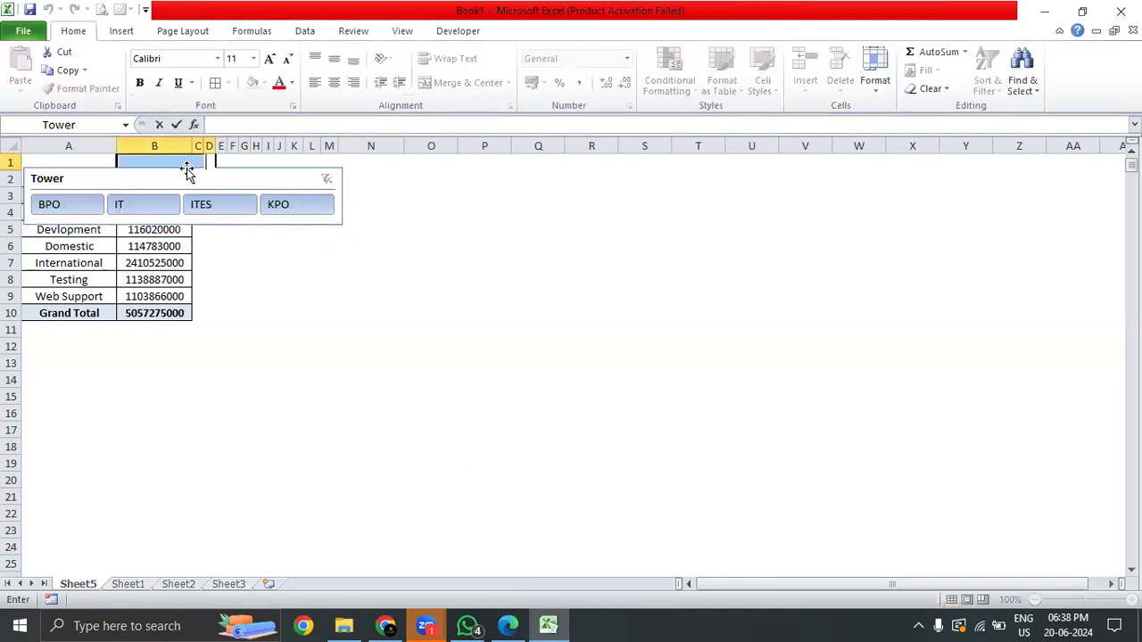
left_click(444, 240)
left_click(186, 172)
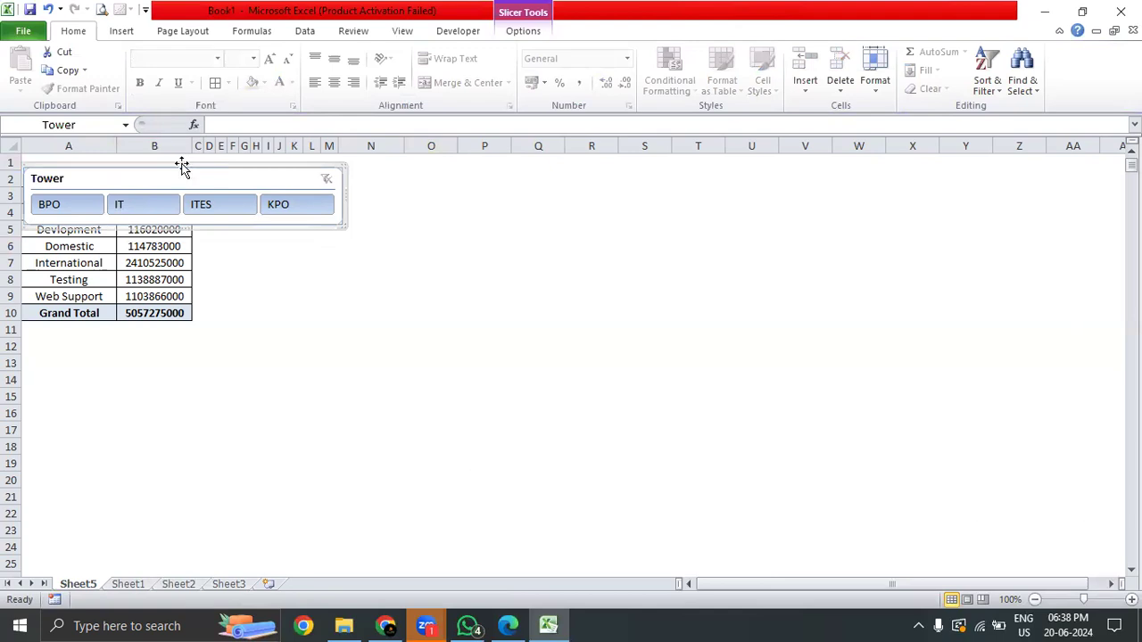
left_click(181, 162)
left_click(182, 177)
left_click_drag(181, 173, 182, 162)
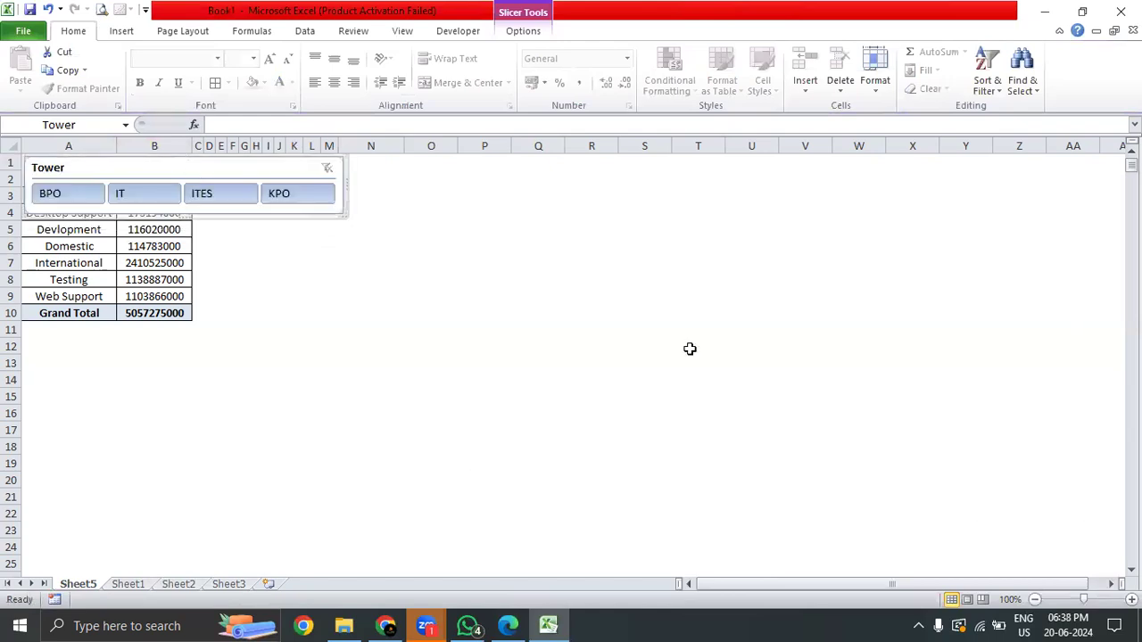
- Restyle the Tower slicer with the dark orange slicer style after trying other dark styles
left_click(527, 33)
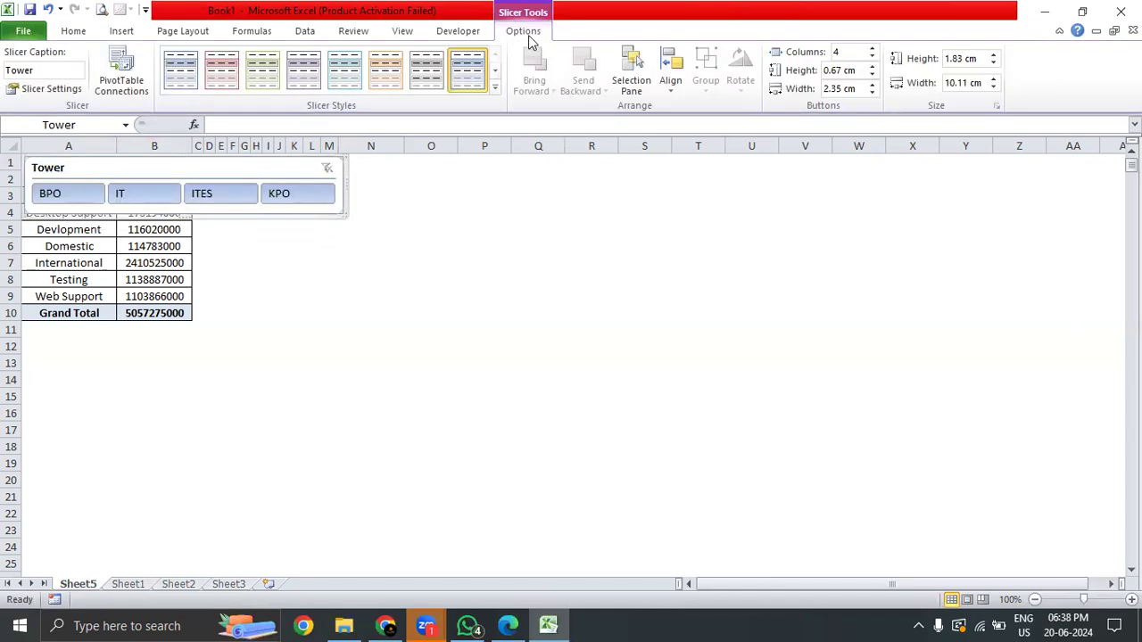
left_click(495, 90)
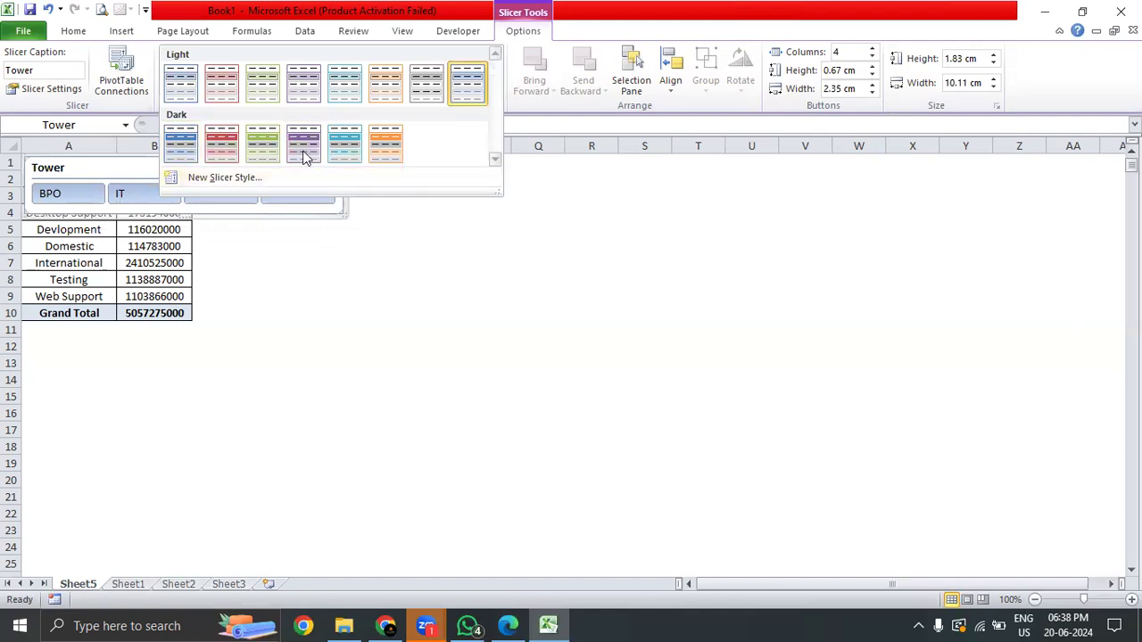
left_click(178, 140)
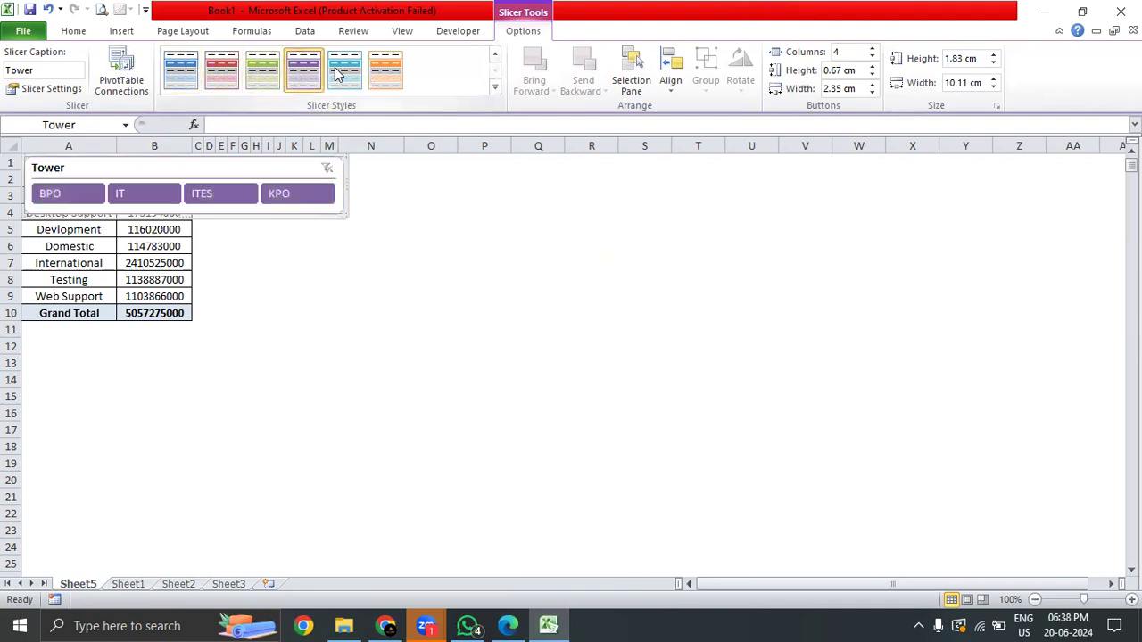
left_click(395, 76)
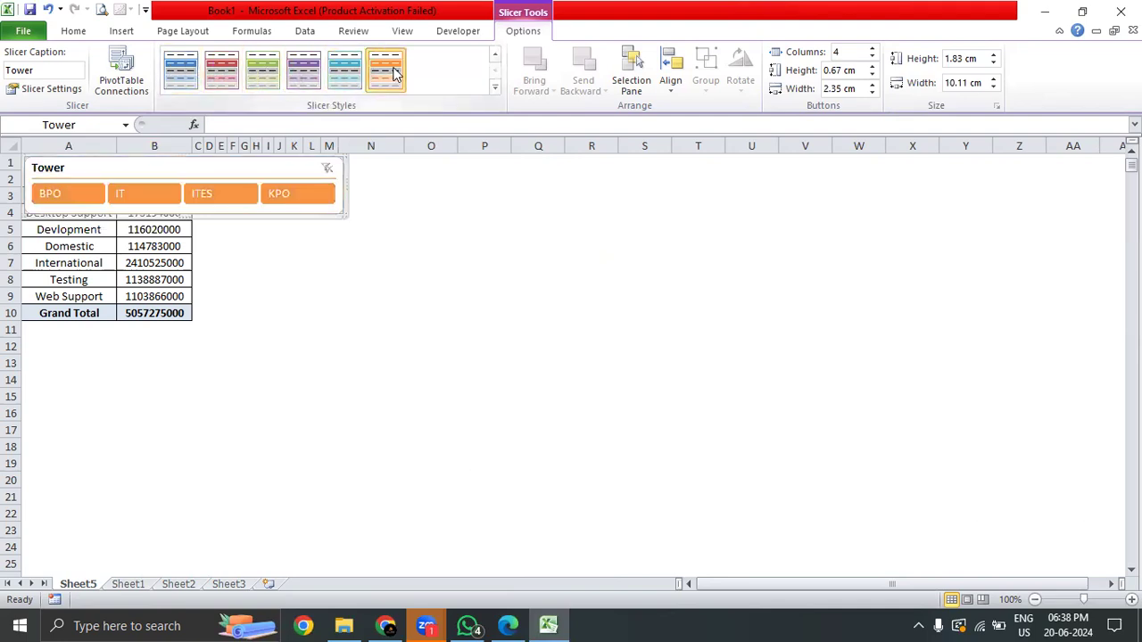
left_click(286, 309)
- Insert two blank rows at row 2 to push the department salary pivot table below the Tower slicer
left_click(10, 178)
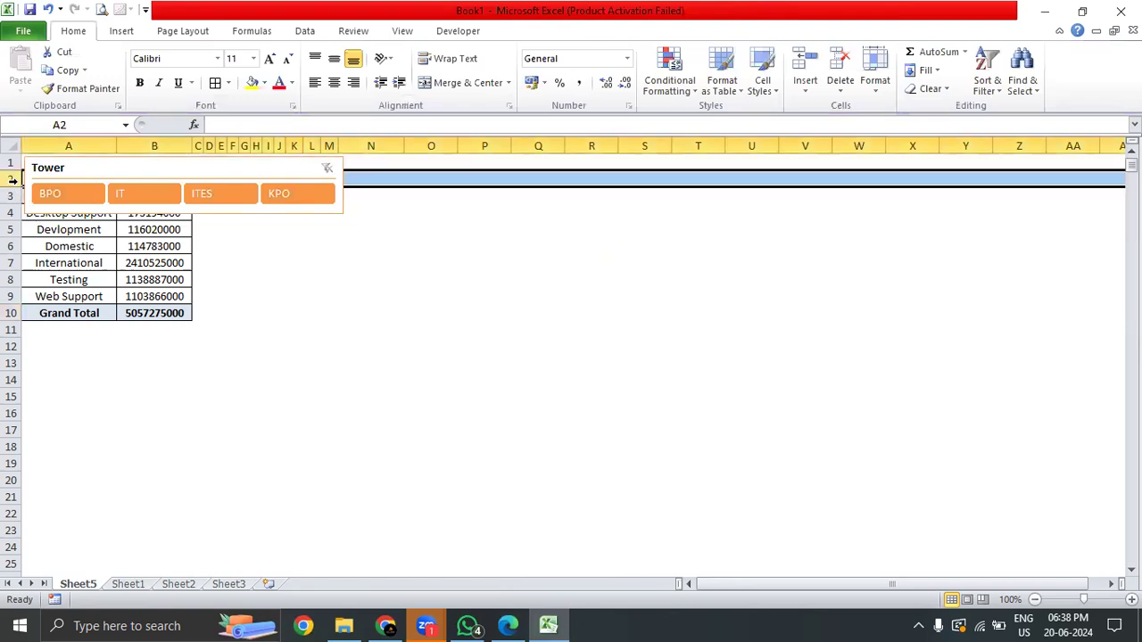
right_click(11, 178)
left_click(58, 291)
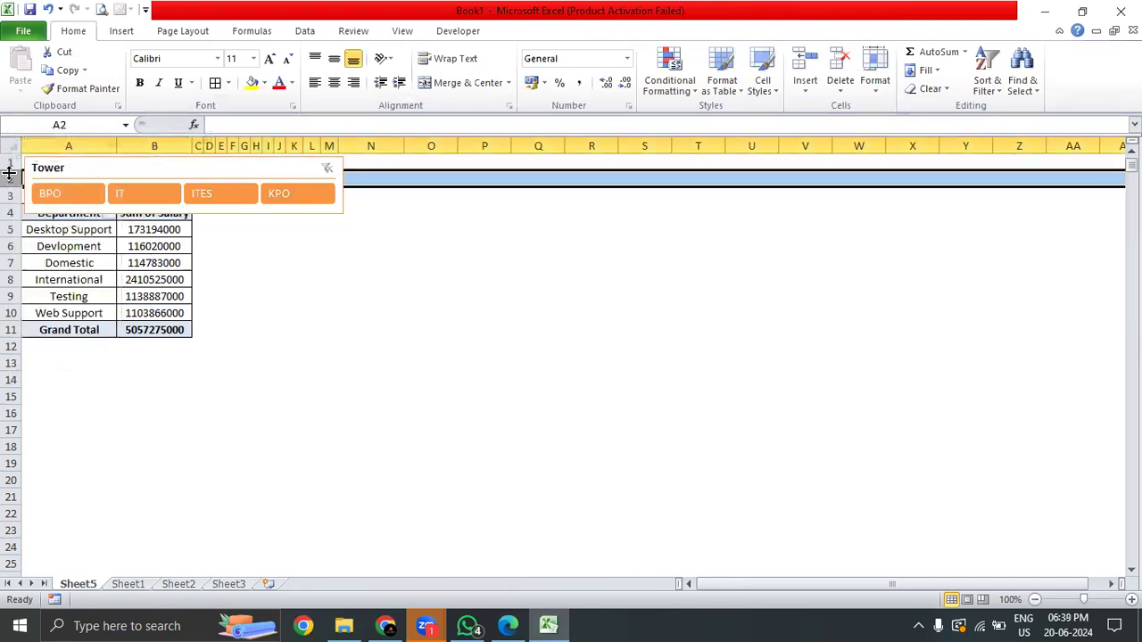
right_click(11, 176)
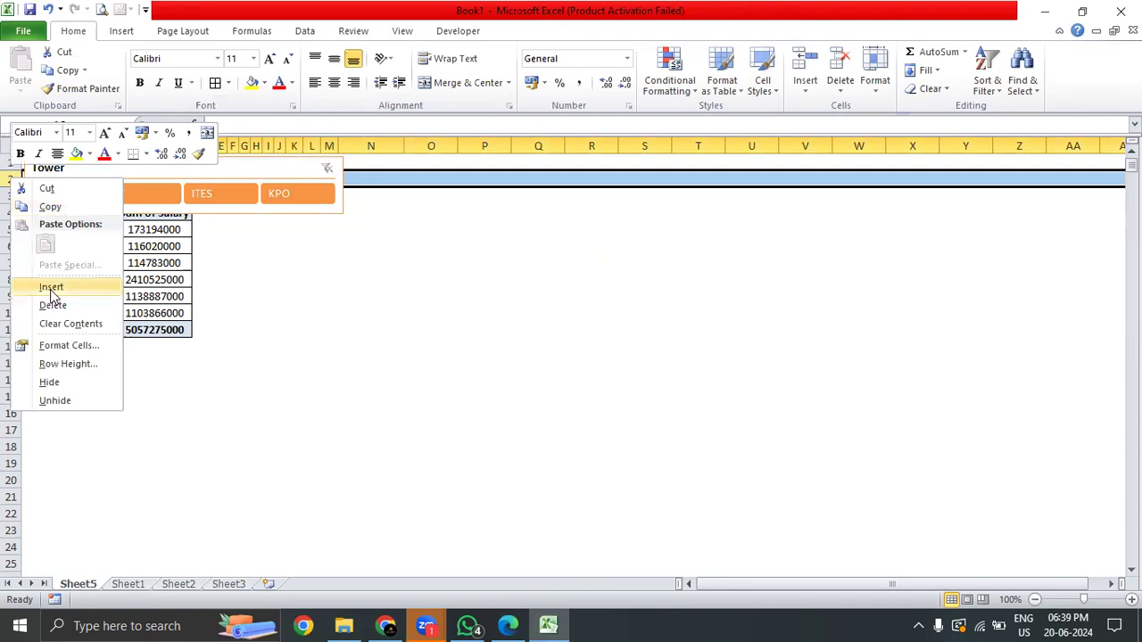
left_click(46, 287)
left_click(295, 297)
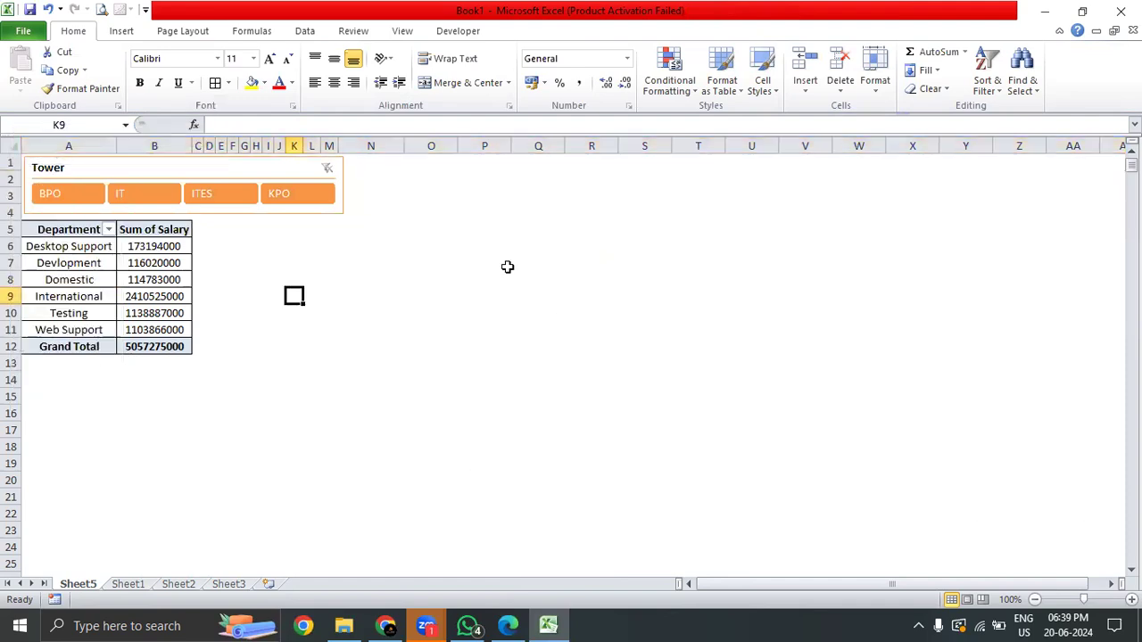
- Narrow the Tower slicer to the pivot table's width across columns A and B and position it just above the table
left_click(240, 164)
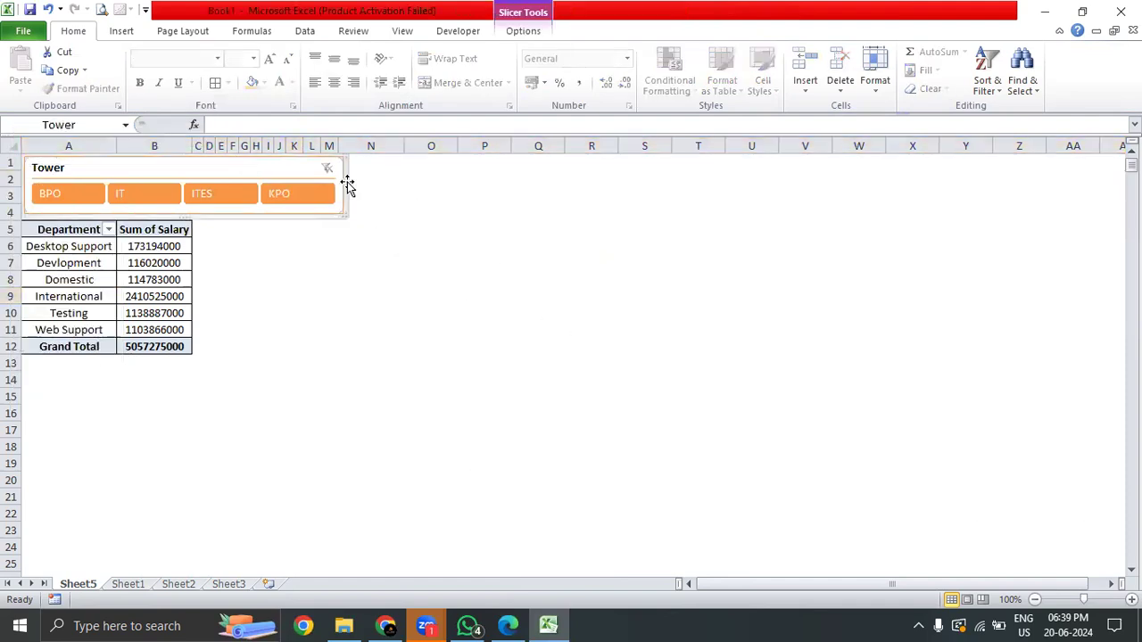
left_click_drag(346, 180, 193, 191)
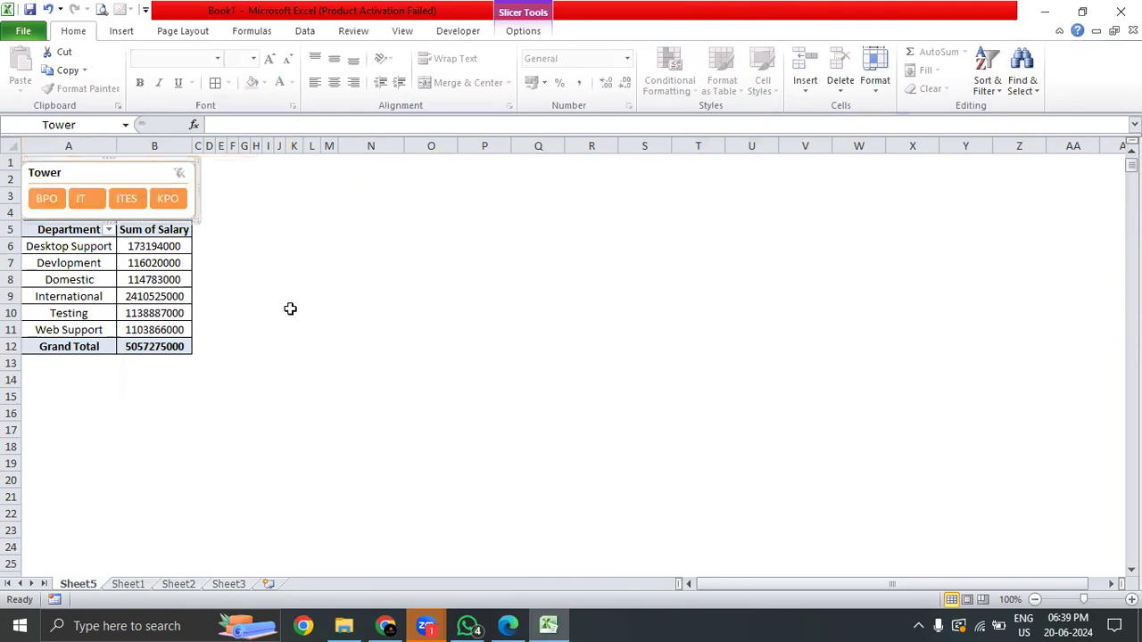
left_click(311, 329)
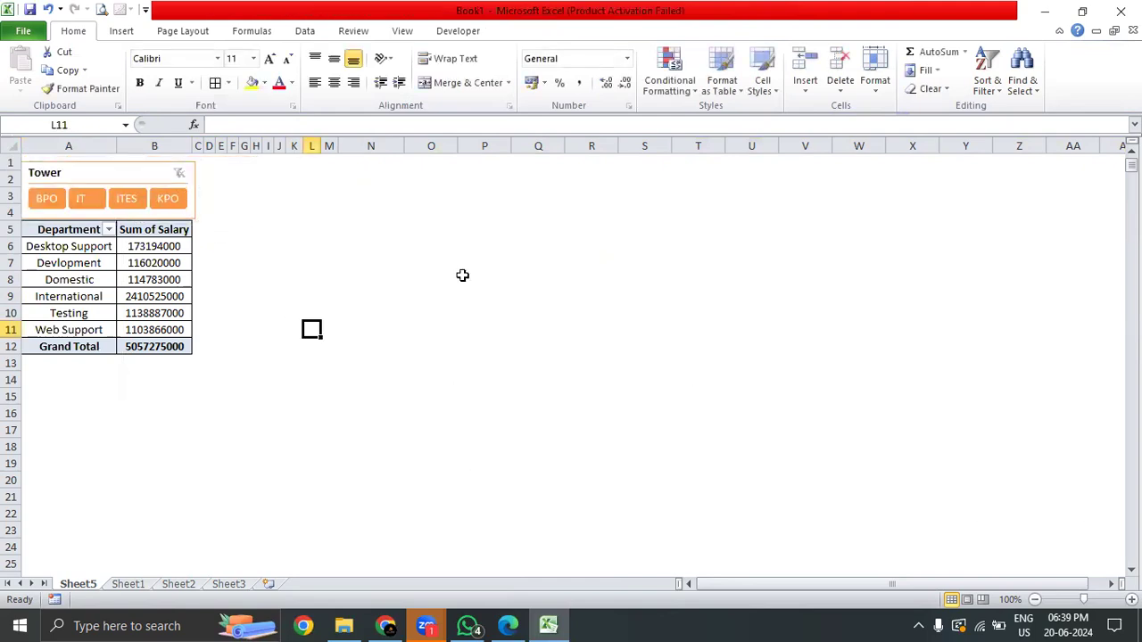
left_click_drag(101, 171, 98, 168)
left_click(343, 300)
- Insert a 2-D stacked column chart from the Department and Sum of Salary pivot table
left_click_drag(59, 232, 162, 346)
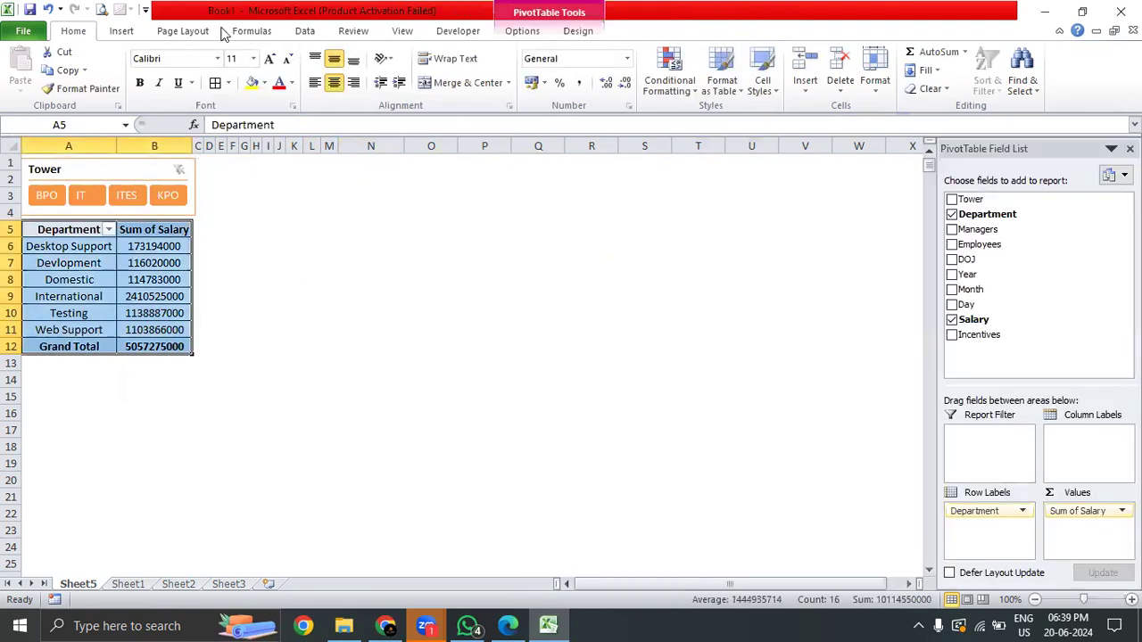
left_click(121, 31)
left_click(279, 262)
left_click_drag(171, 230, 80, 346)
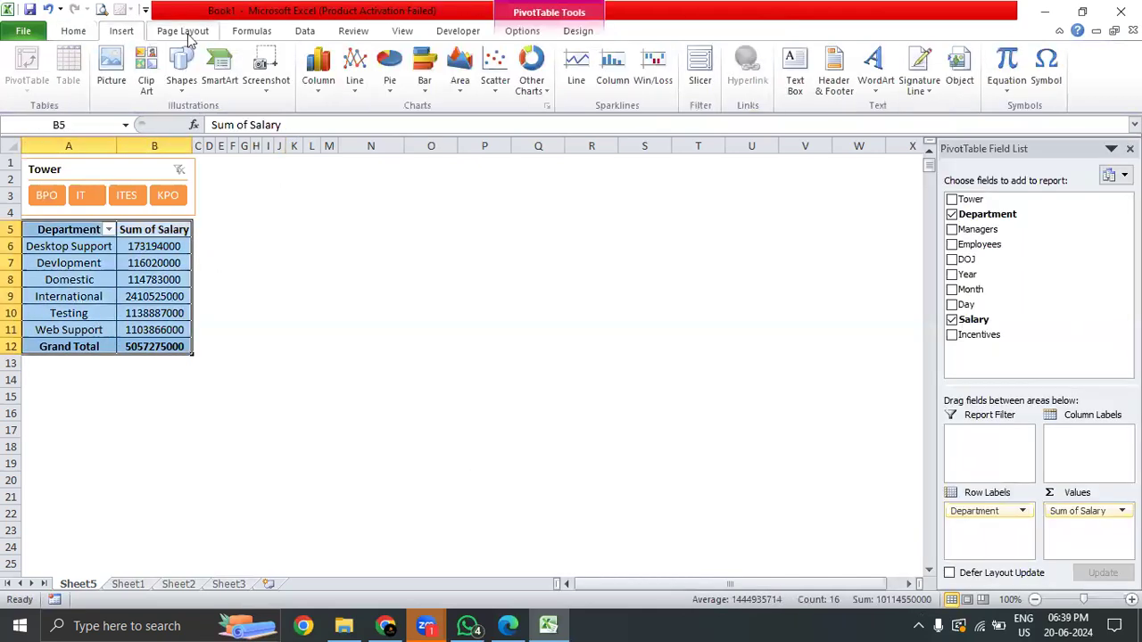
left_click(318, 72)
left_click(370, 138)
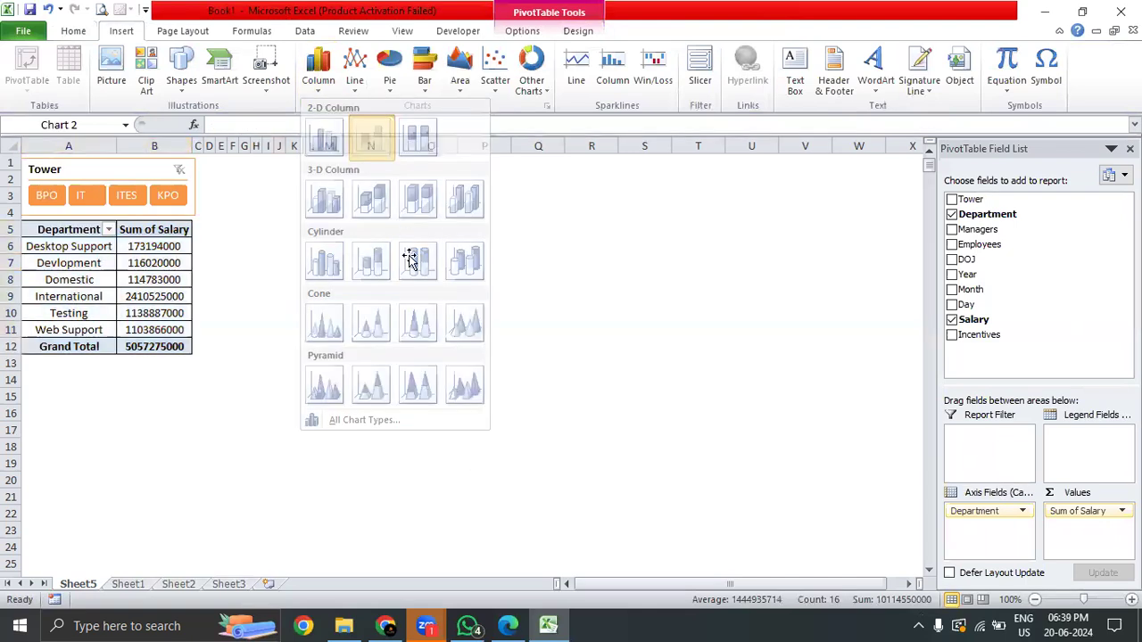
- Move the column chart over the pivot table just below the Tower slicer and shrink it to end around row 17
left_click_drag(400, 259, 158, 227)
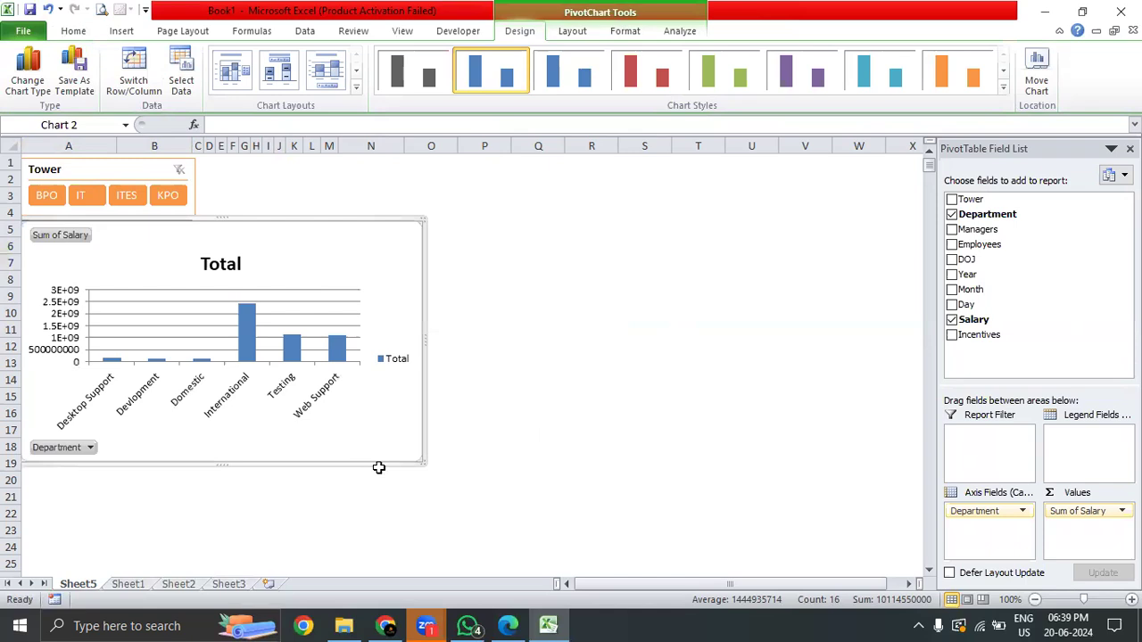
left_click_drag(419, 460, 310, 432)
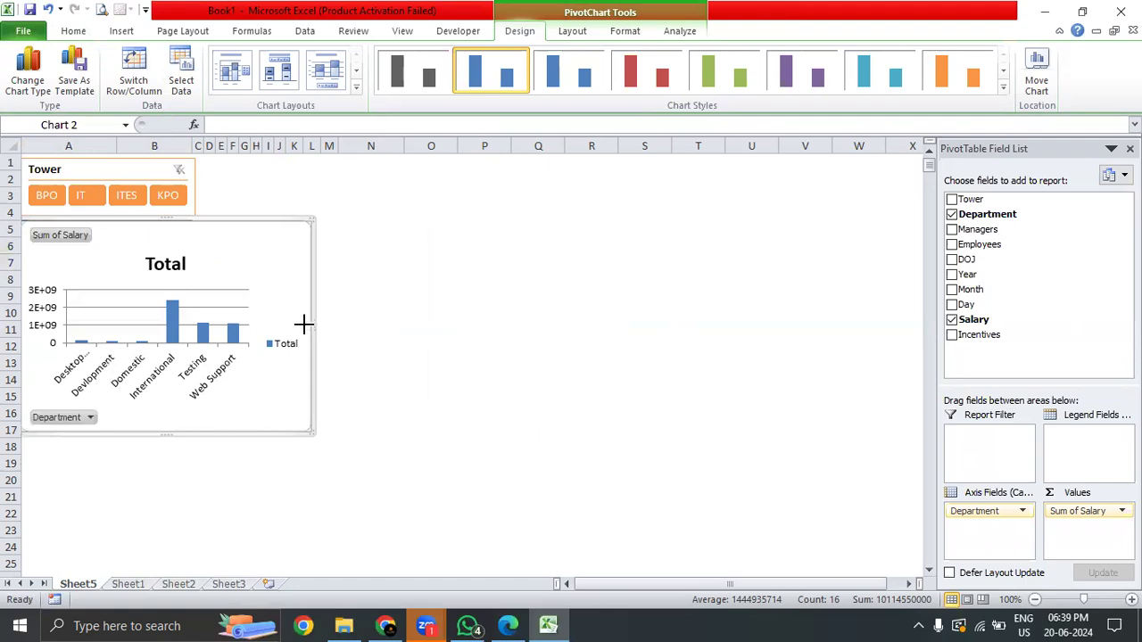
left_click_drag(303, 324, 277, 321)
- Delete the gridlines and the legend from the department salary column chart
left_click(198, 307)
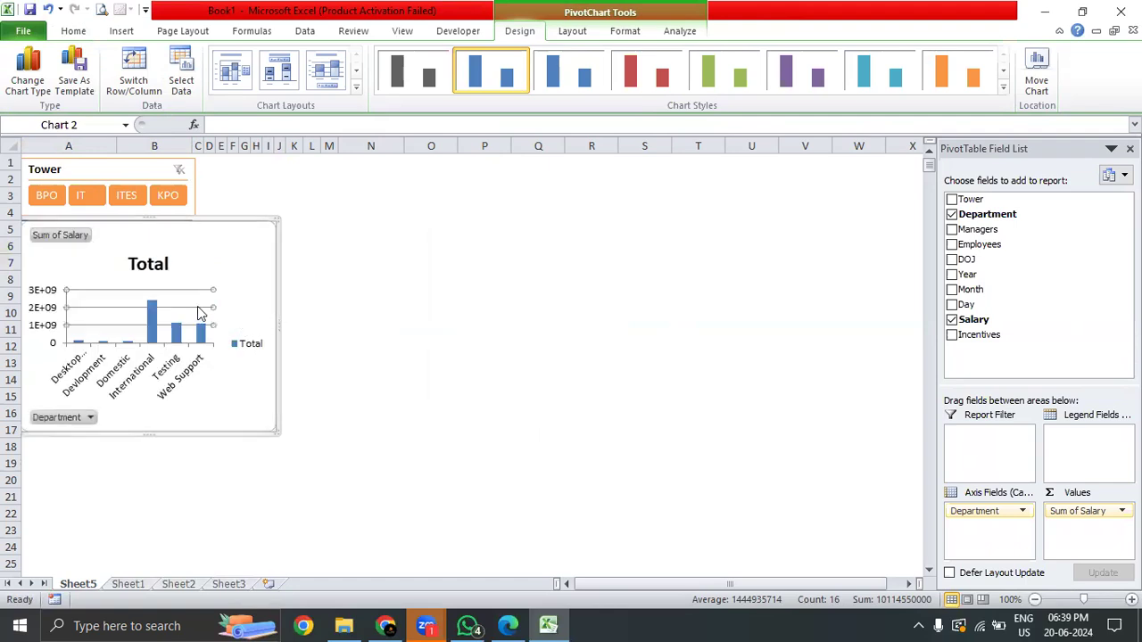
key("Delete")
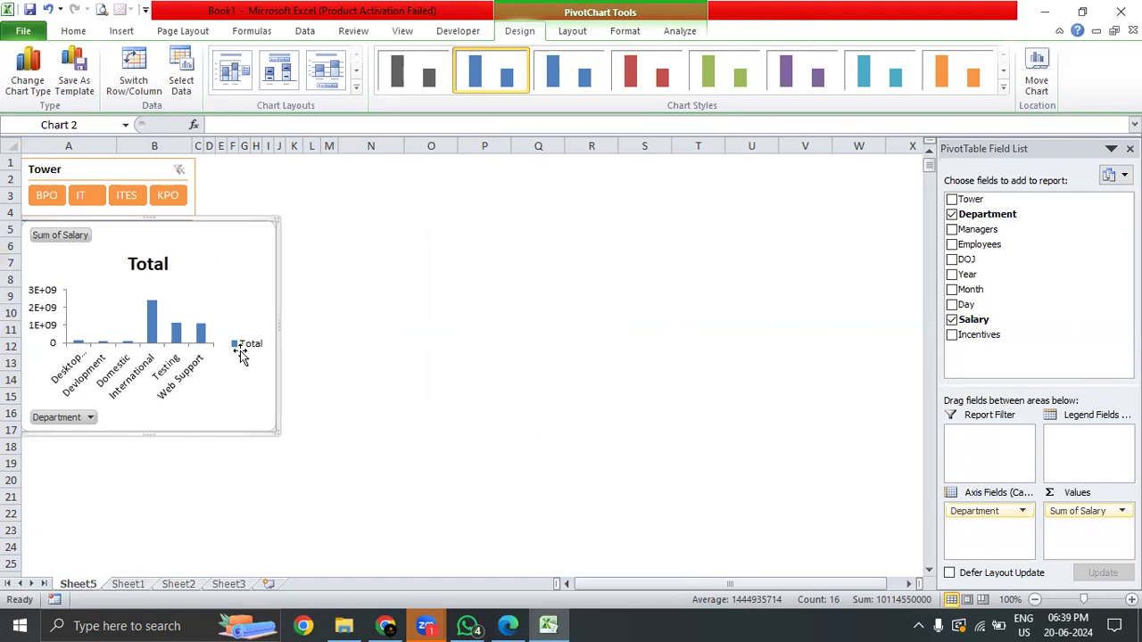
key("Delete")
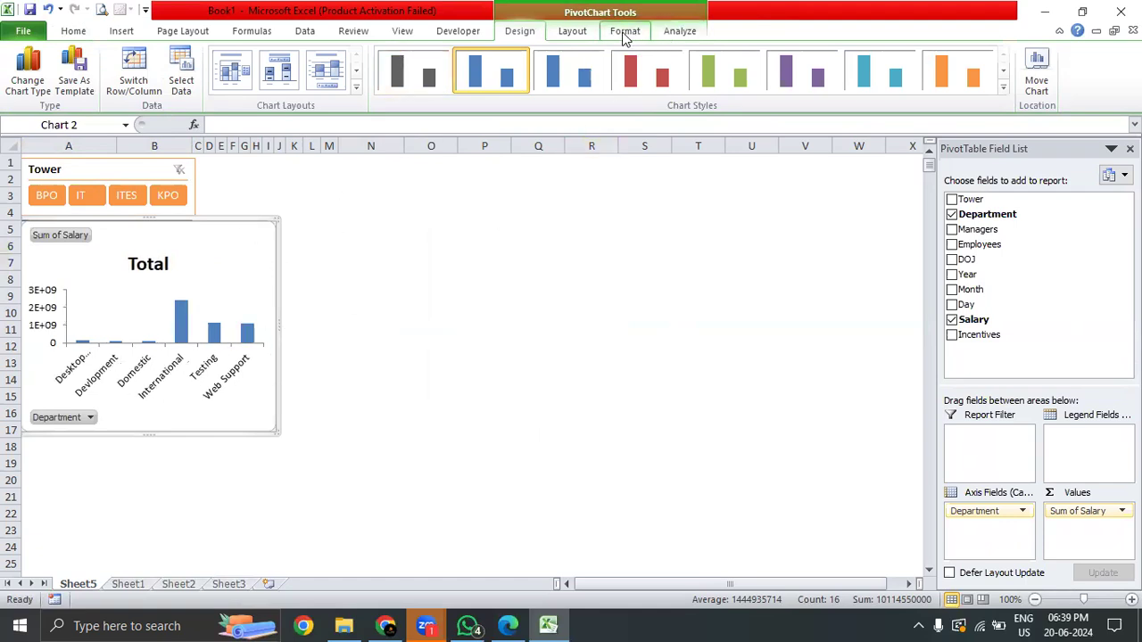
- Add centered data labels to the columns of the department salary chart
left_click(572, 31)
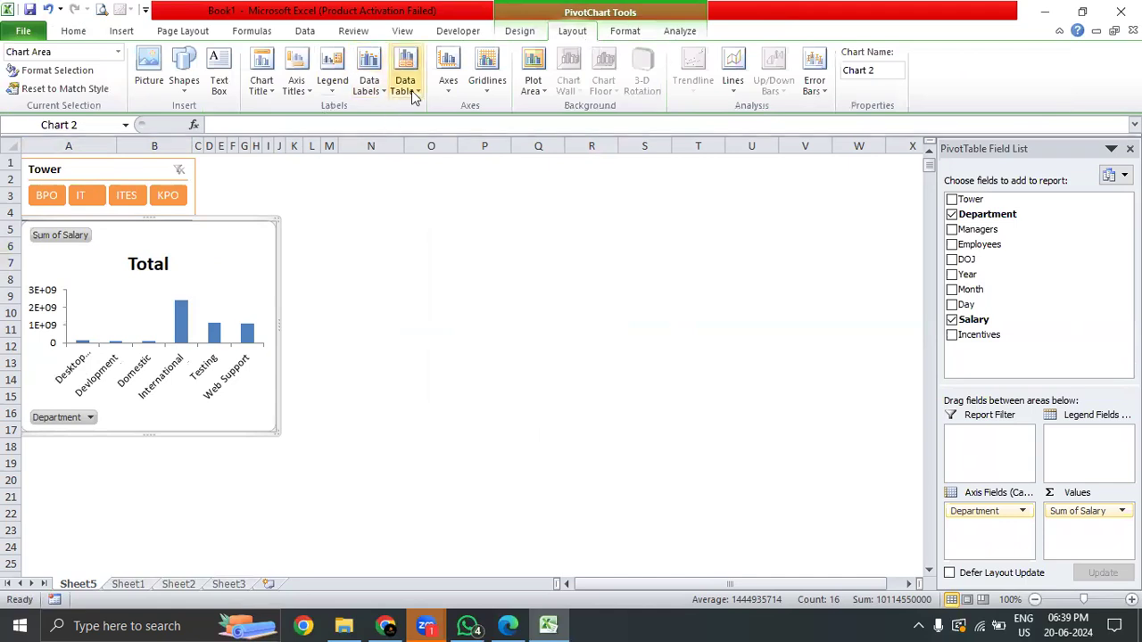
left_click(412, 90)
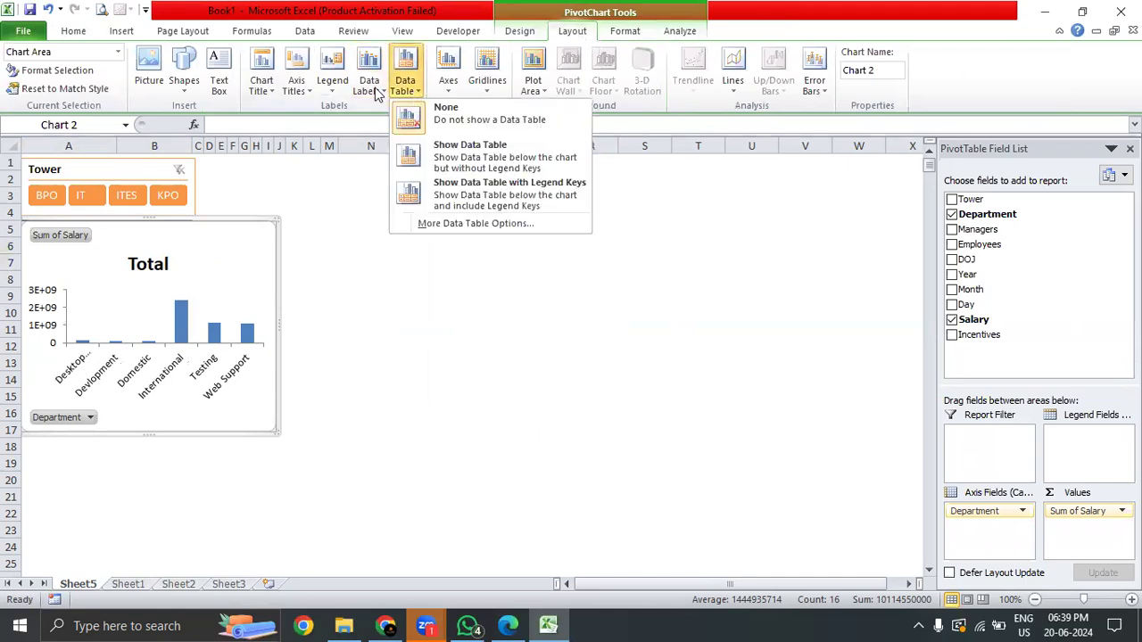
left_click(376, 90)
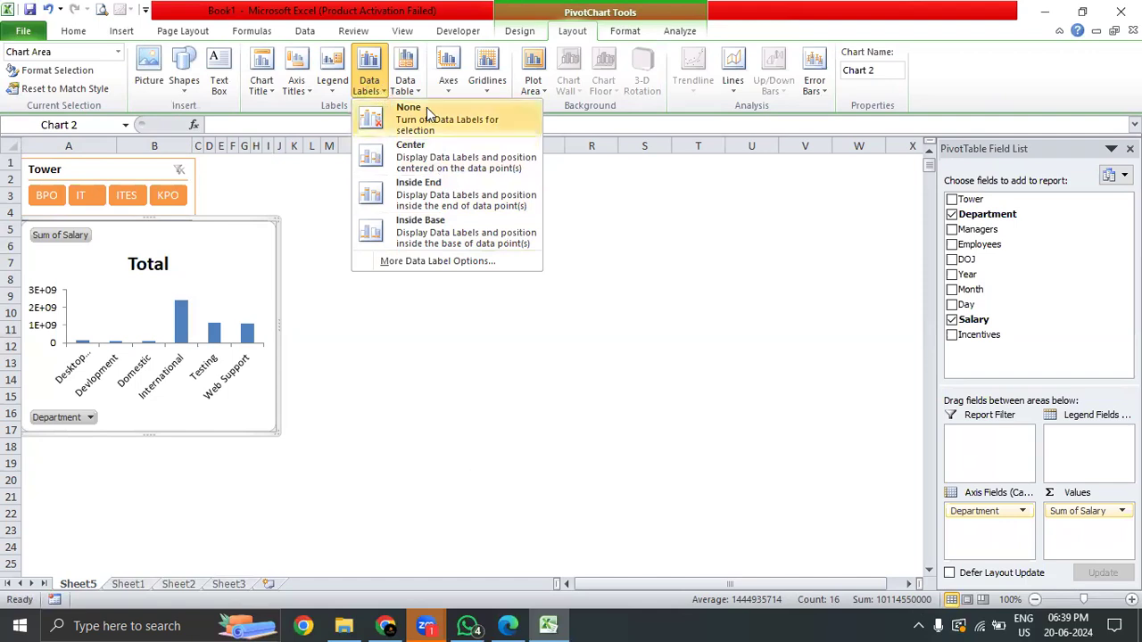
left_click(438, 154)
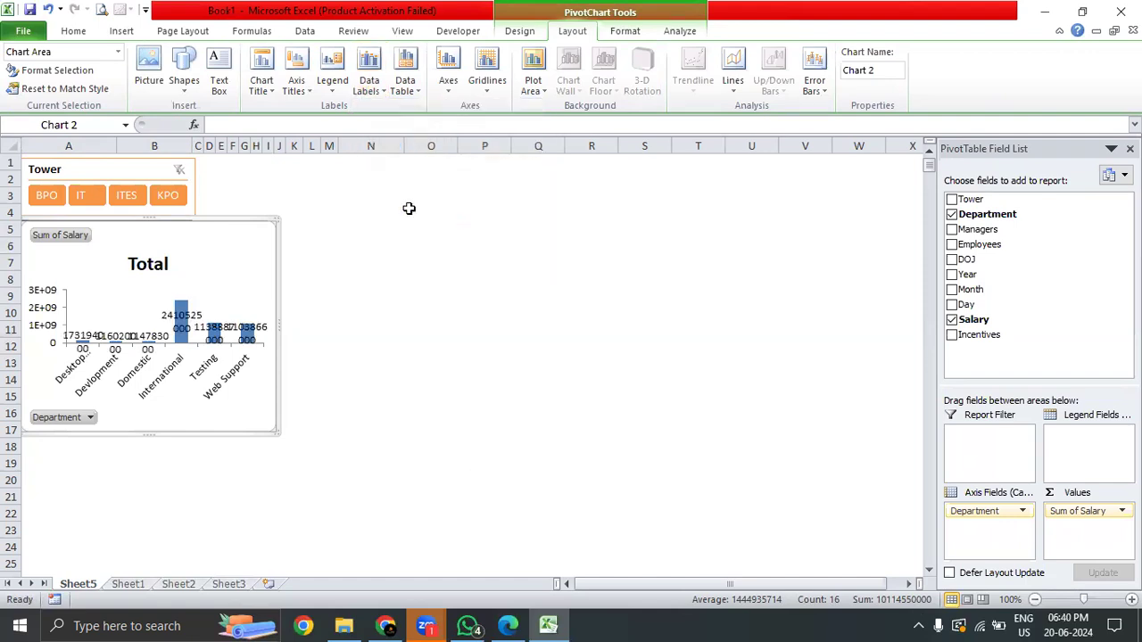
- Widen the department salary chart so that it ends around column M
left_click_drag(279, 327, 331, 318)
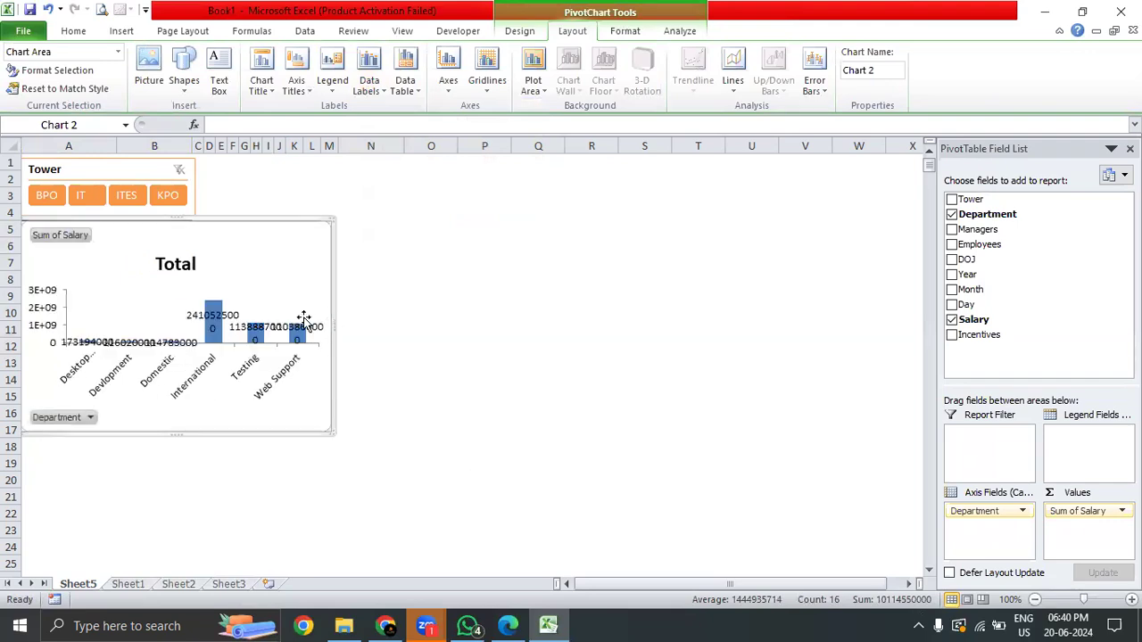
- Review the number, fill, border and label options for the data labels of the department salary chart
left_click(229, 315)
double_click(229, 314)
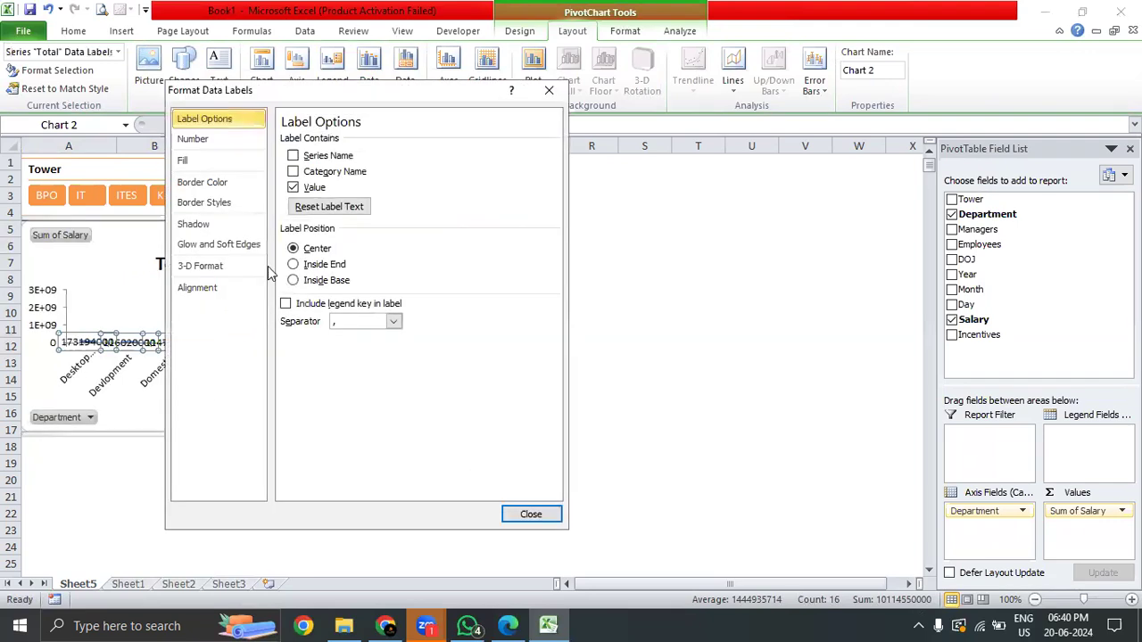
left_click(213, 141)
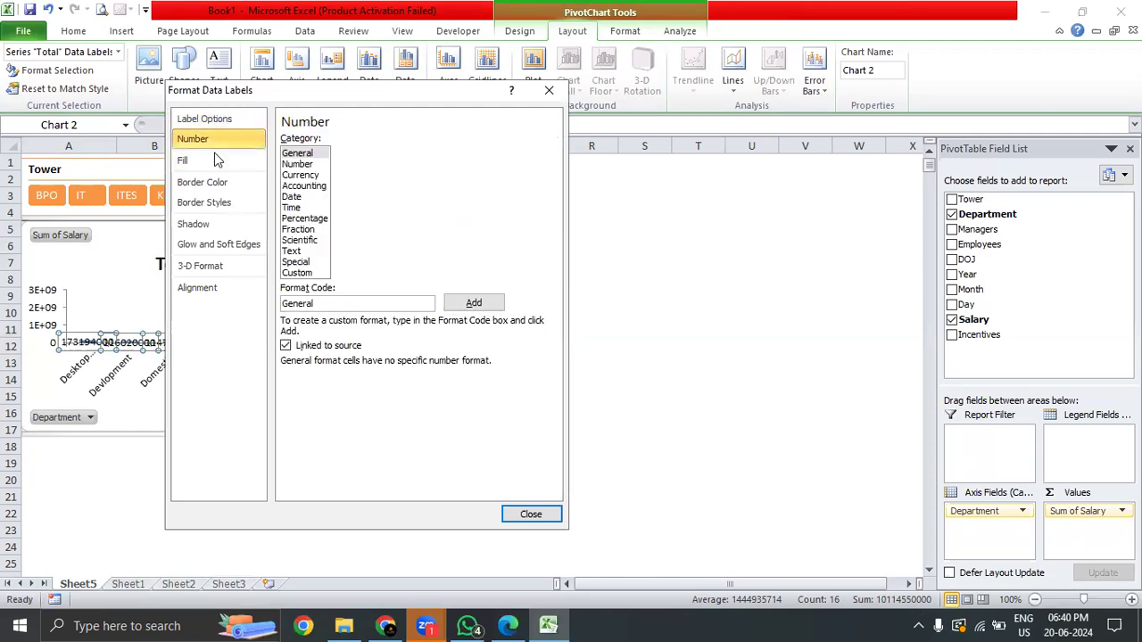
left_click(214, 161)
left_click(219, 183)
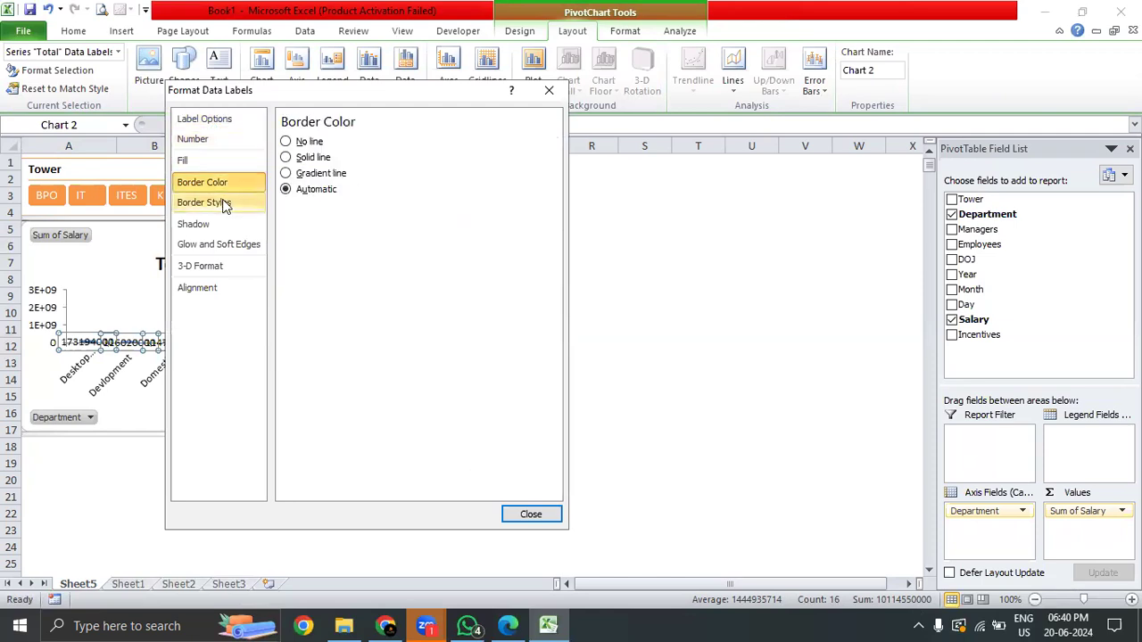
left_click(224, 203)
left_click(217, 162)
left_click(214, 122)
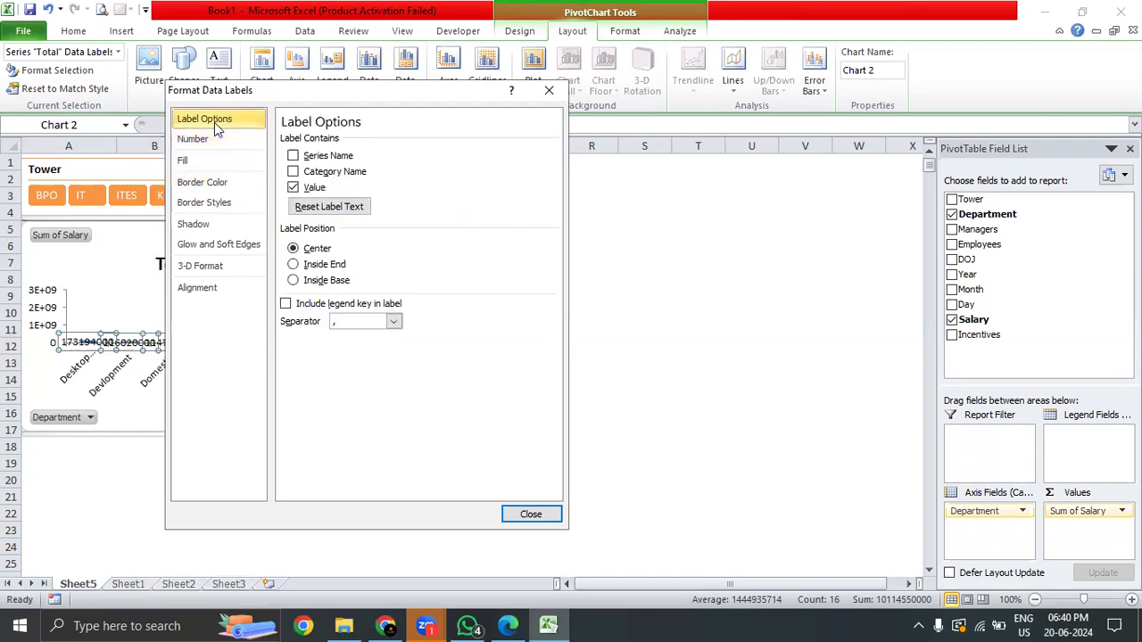
left_click(548, 90)
- Delete the data labels from the department salary chart and deselect the chart
key("Delete")
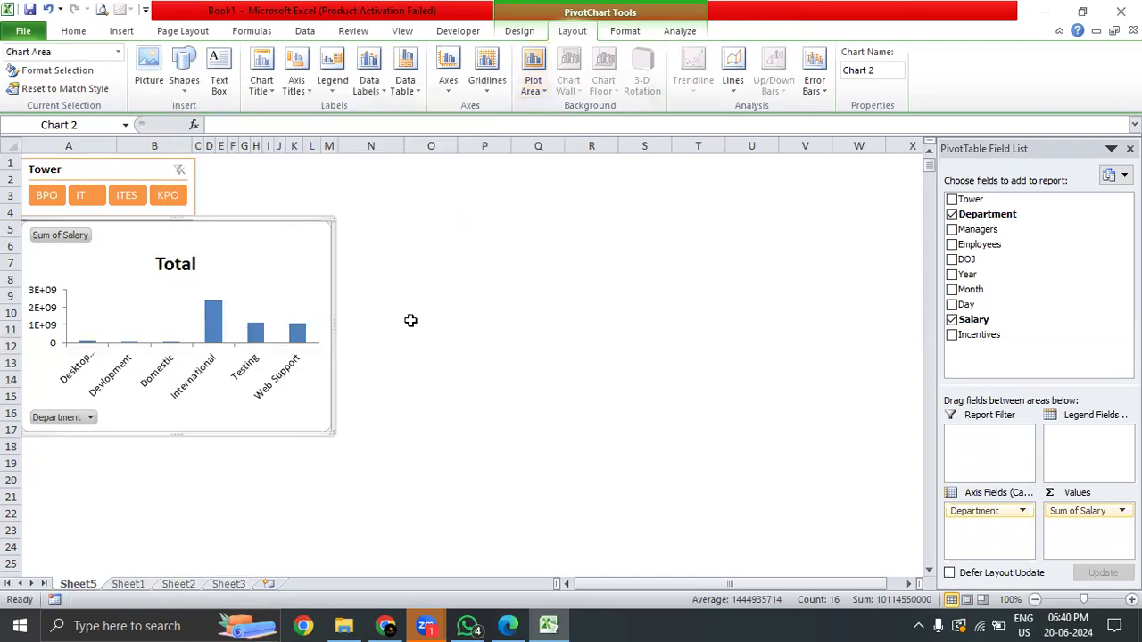
left_click(438, 264)
left_click(244, 224)
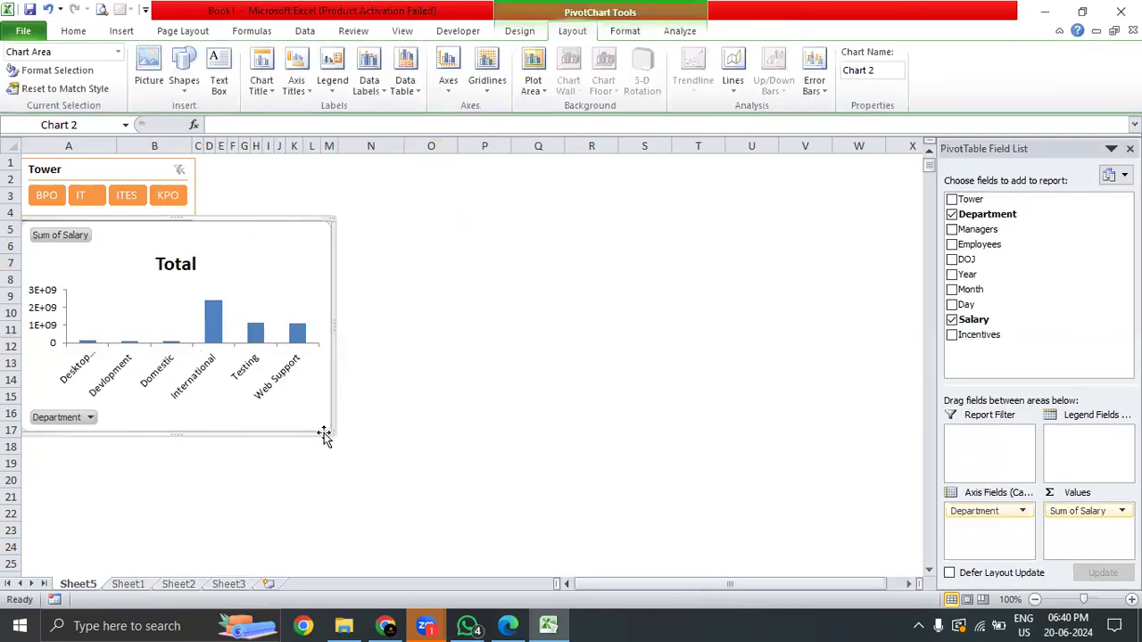
left_click(484, 263)
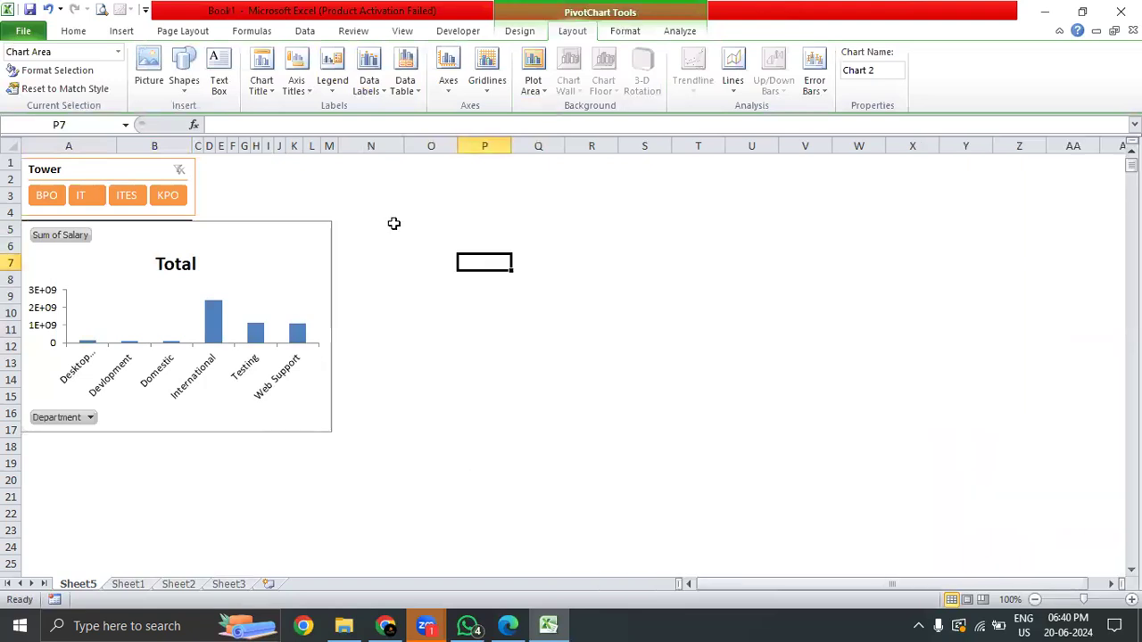
- Check the chart's response to the Tower slicer by filtering on BPO, IT, ITES and KPO in turn, then clear the filter
left_click(47, 197)
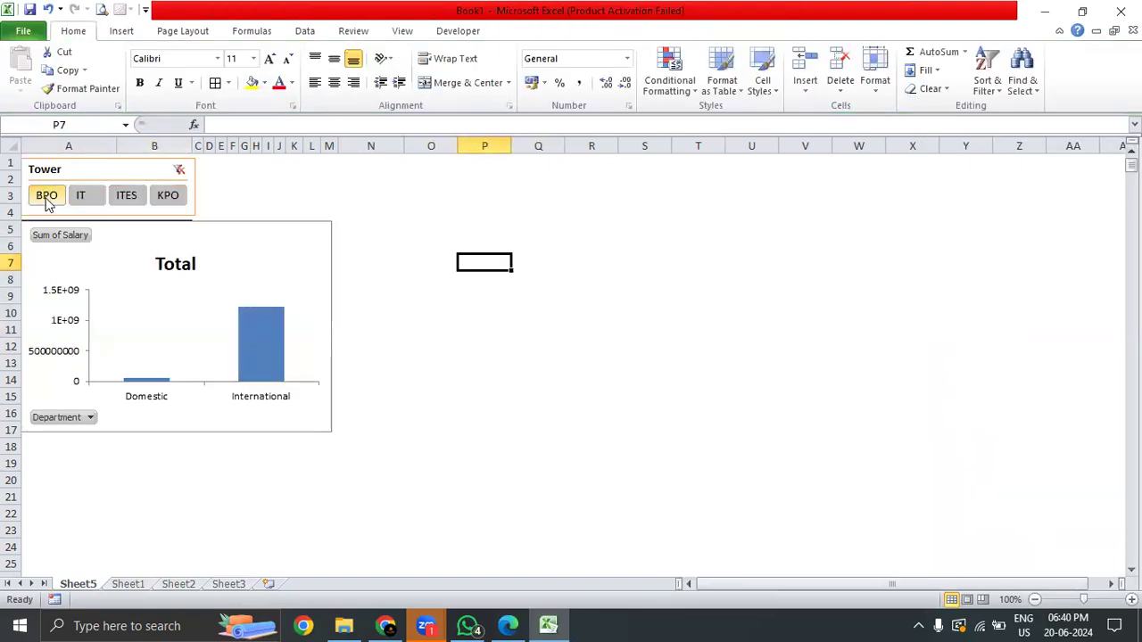
left_click(82, 196)
left_click(123, 197)
left_click(167, 195)
left_click(127, 196)
left_click(82, 195)
left_click(48, 197)
left_click(84, 197)
left_click(121, 197)
left_click(167, 196)
left_click(123, 196)
left_click(83, 196)
left_click(62, 197)
left_click(179, 168)
left_click(453, 198)
- Apply the white-filled shape style with a black outline to the department salary chart
left_click(311, 226)
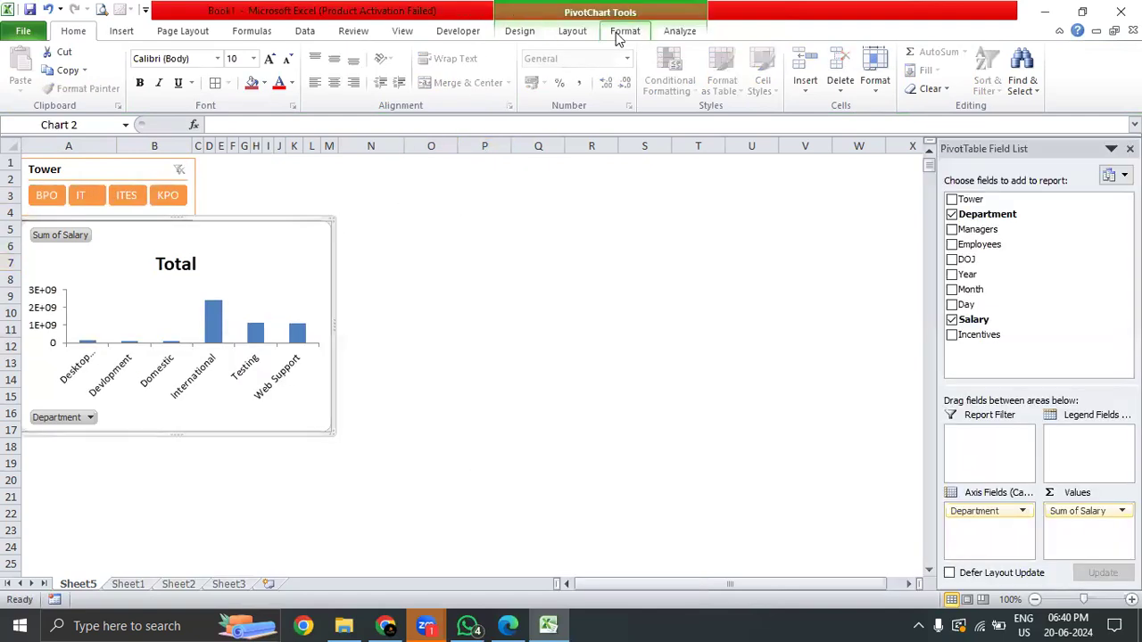
left_click(625, 30)
left_click(467, 89)
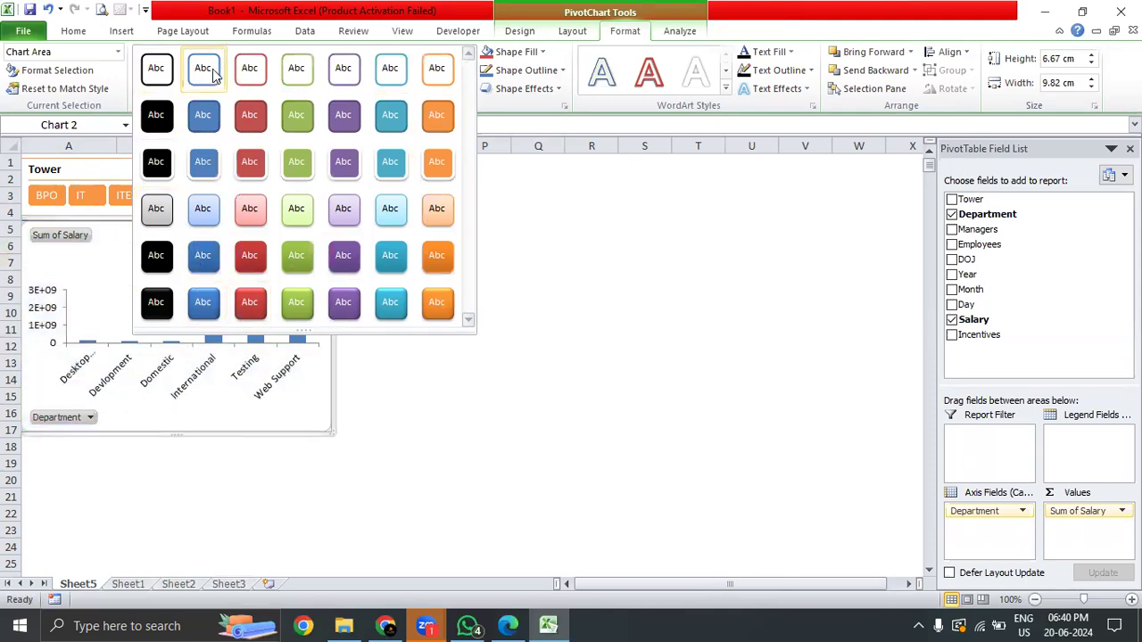
left_click(153, 71)
left_click(410, 259)
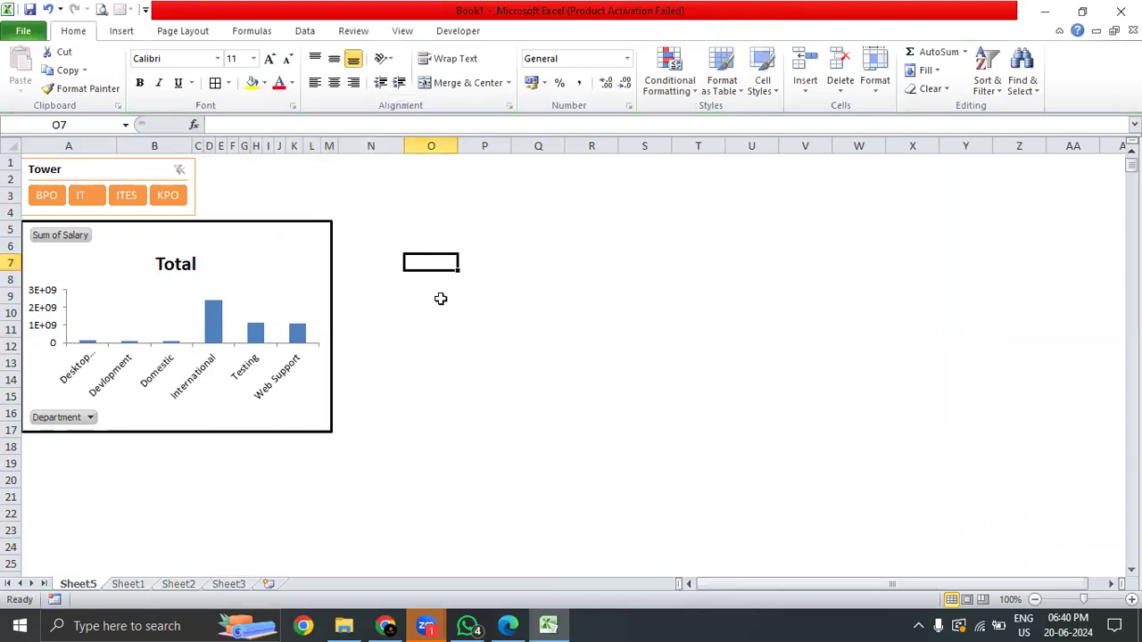
left_click(146, 163)
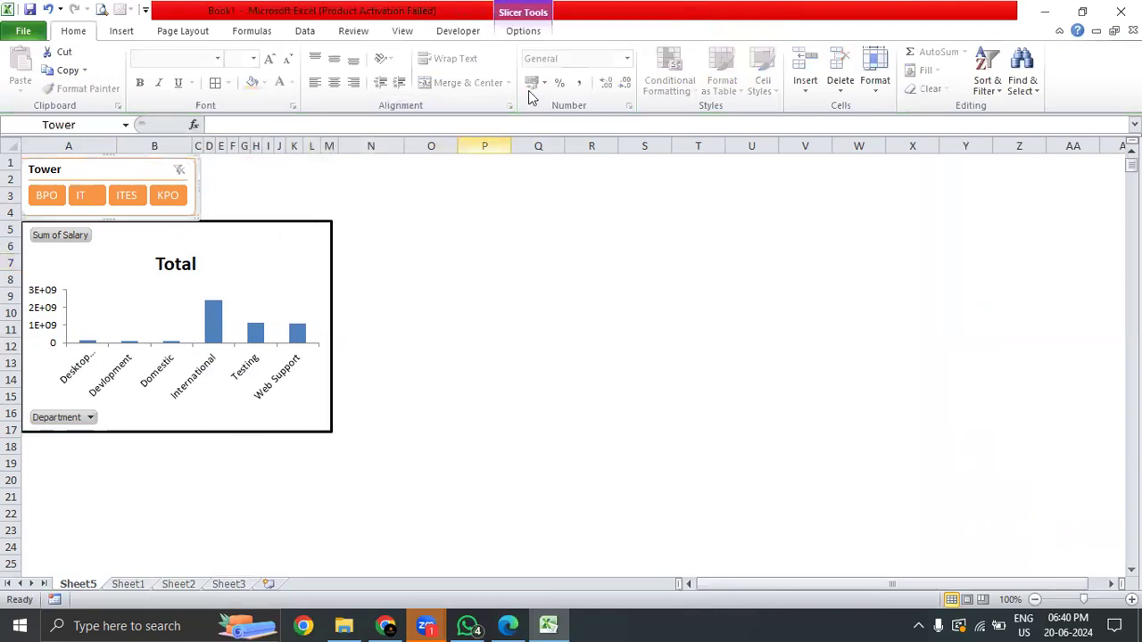
left_click(459, 29)
left_click(521, 31)
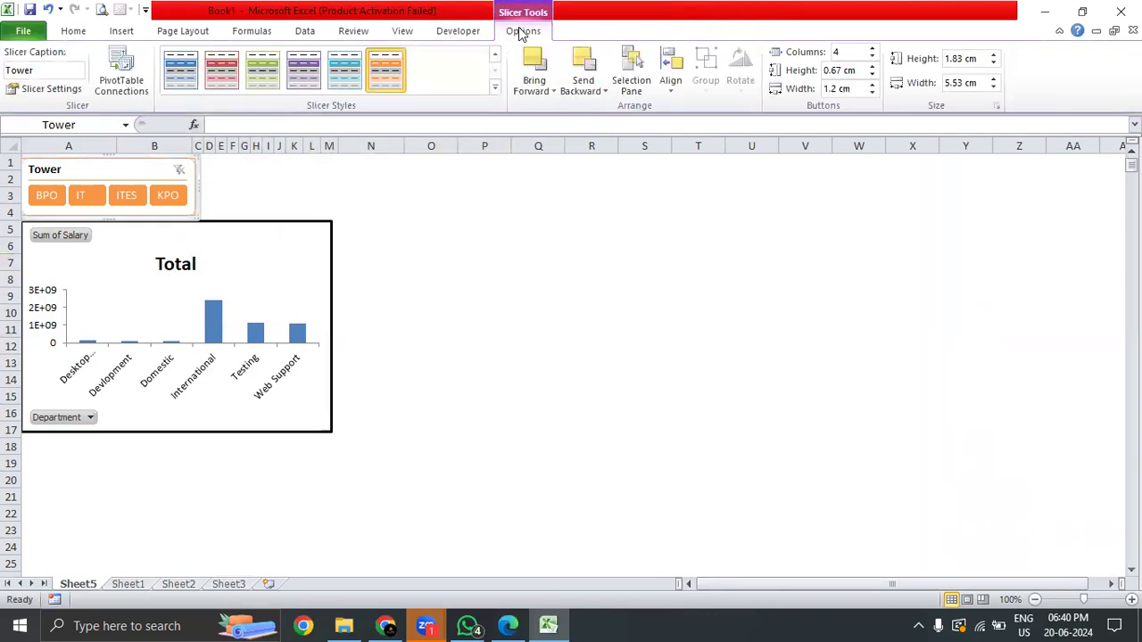
left_click(311, 191)
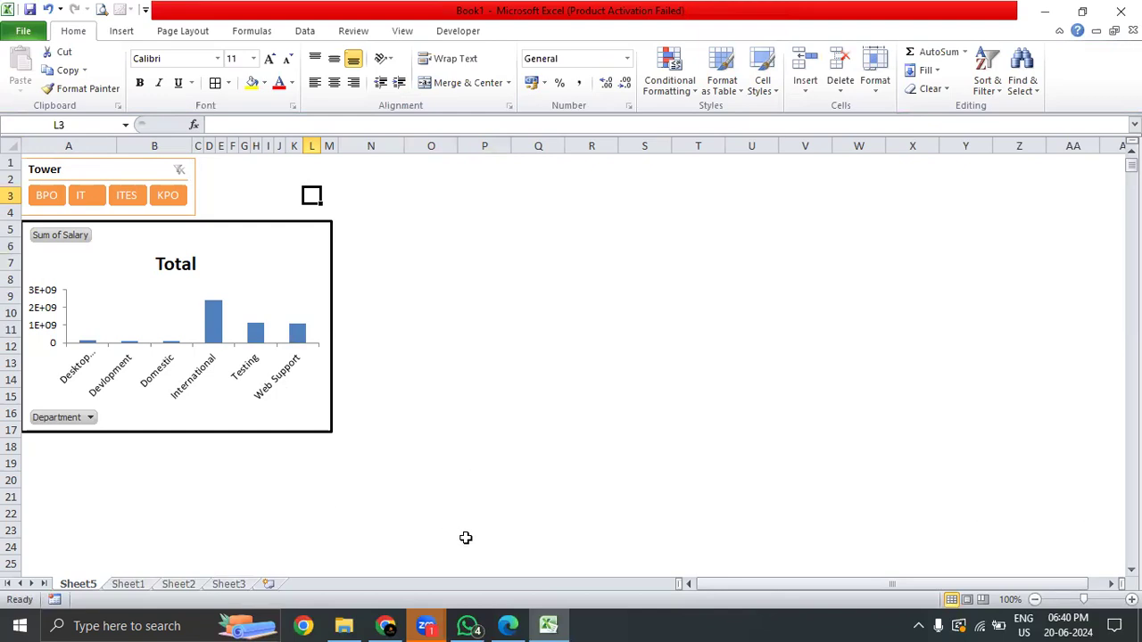
left_click(118, 585)
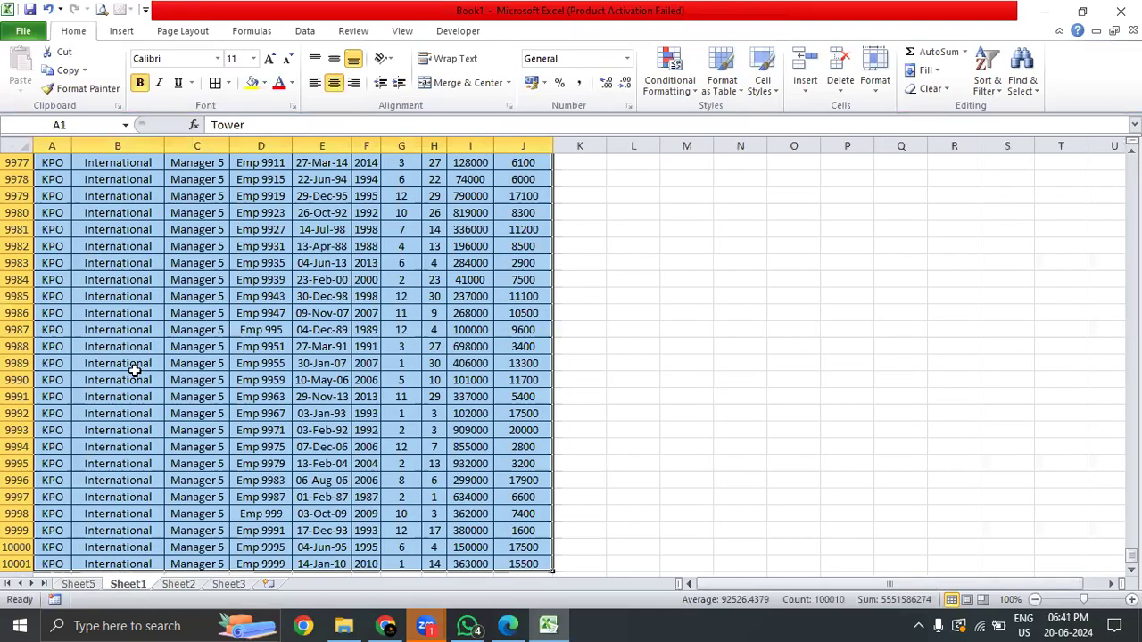
left_click(77, 584)
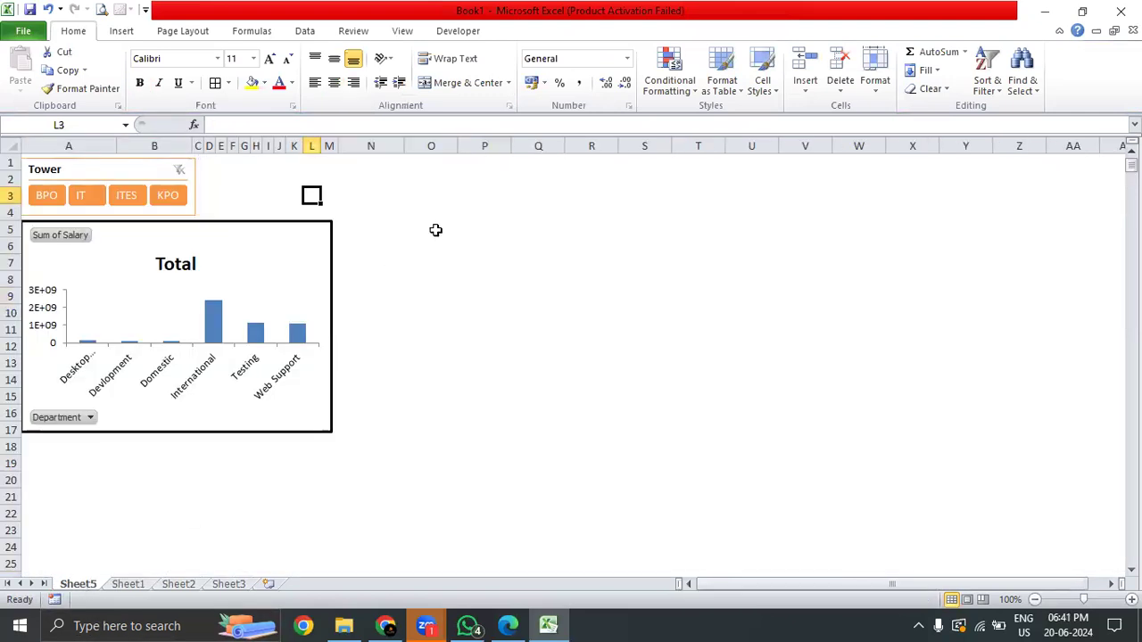
- Start the PivotTable and PivotChart Wizard from cell N5 and set the source range to Sheet1!$A$1:$J$10001
left_click(370, 229)
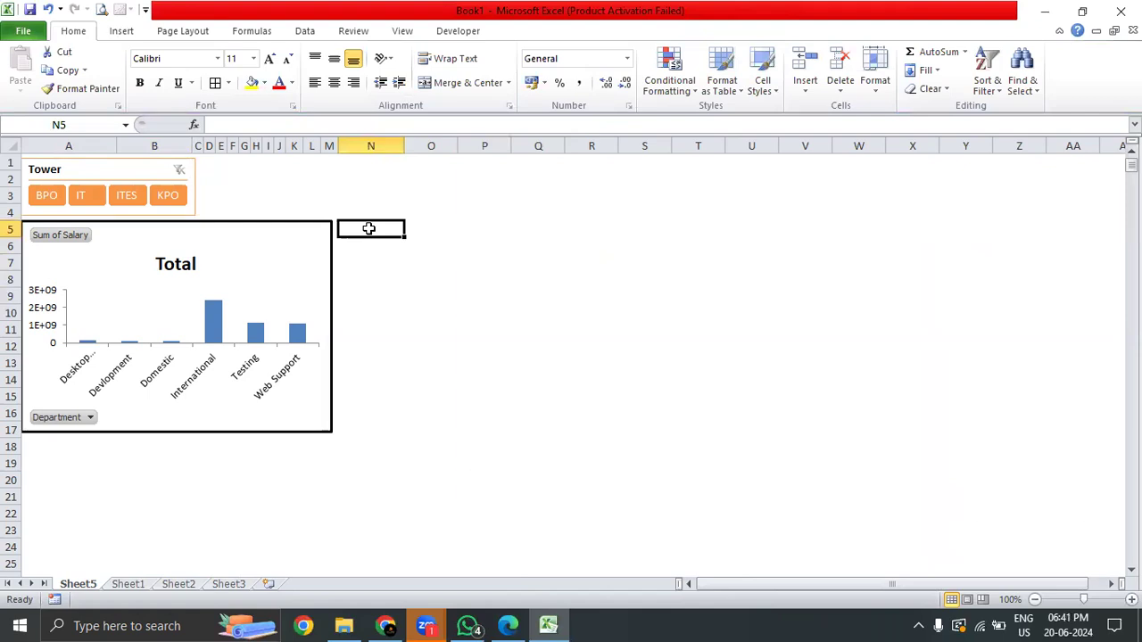
key("alt+d")
key("p")
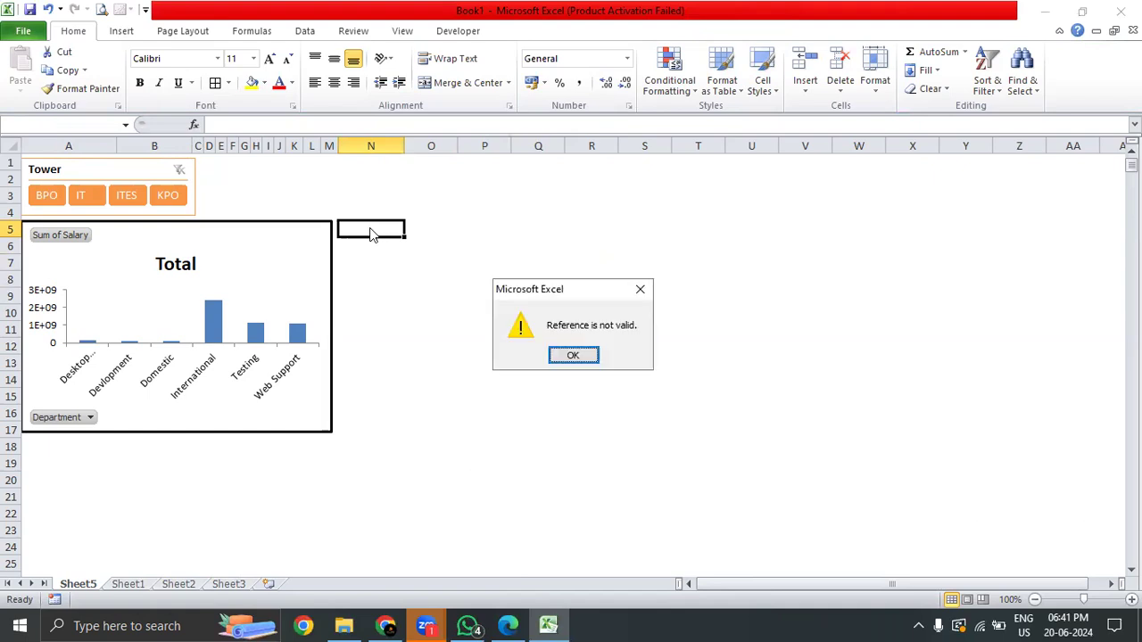
key("Return")
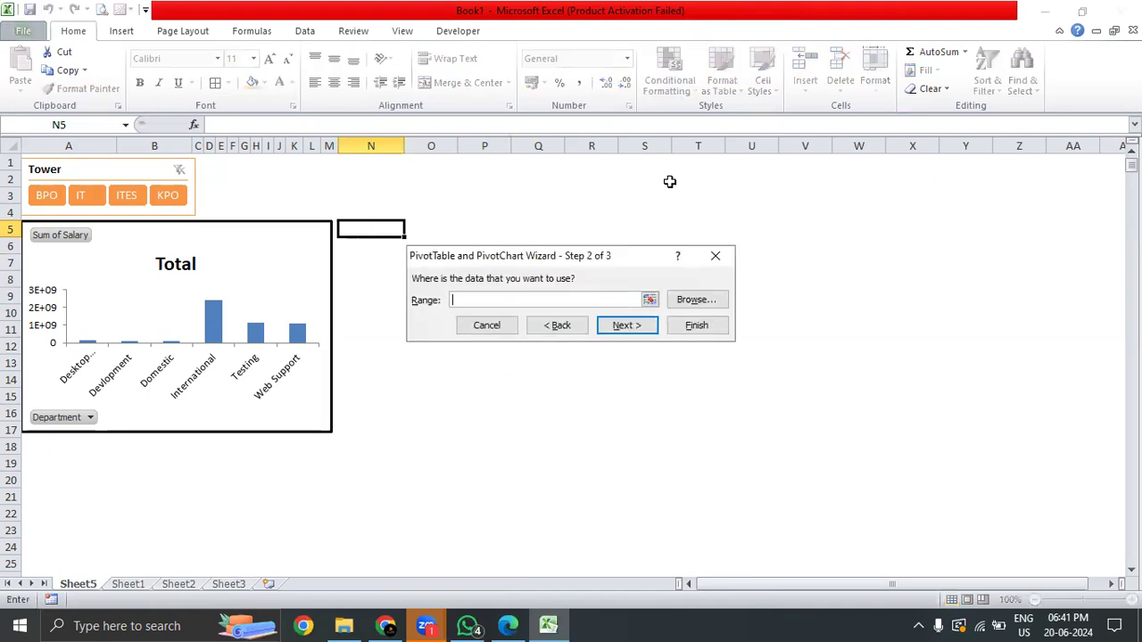
left_click(649, 300)
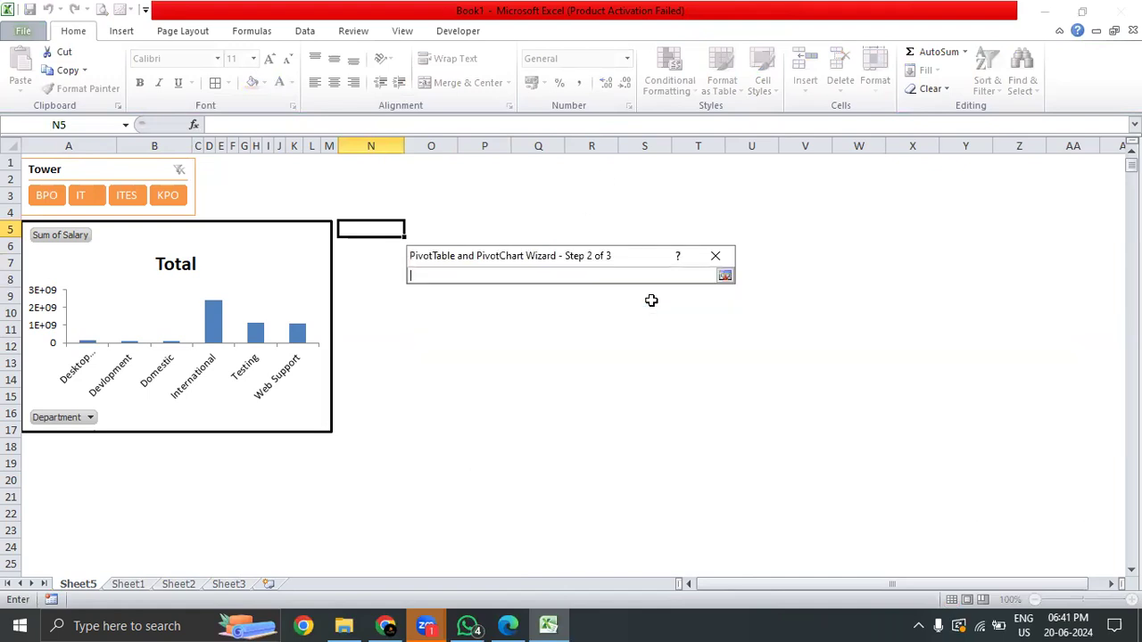
left_click(133, 583)
left_click(156, 464)
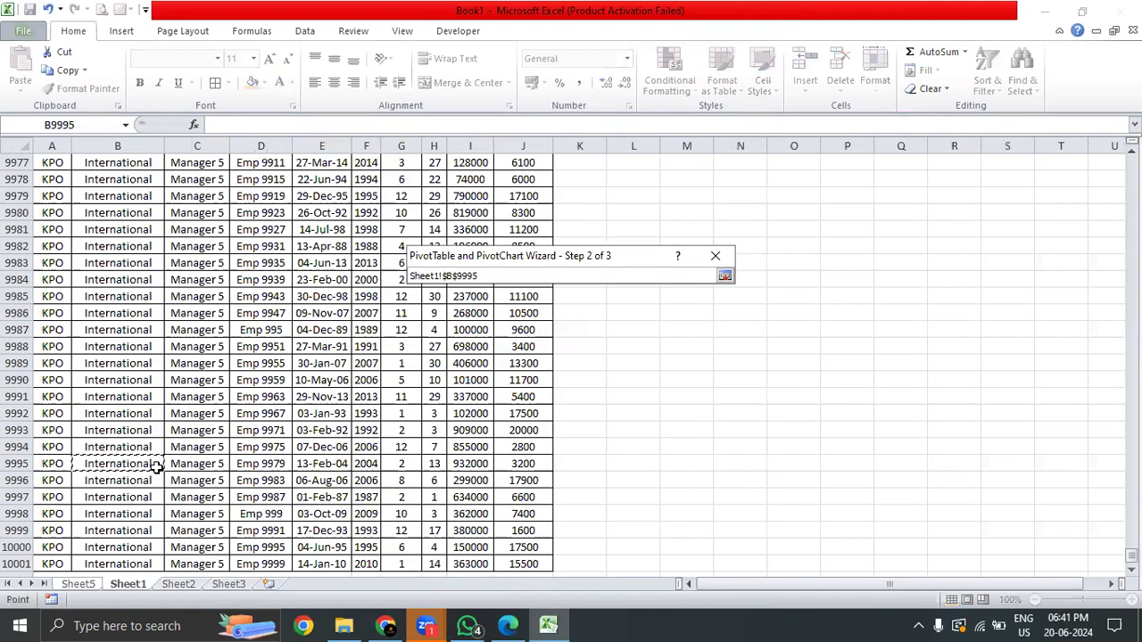
key("ctrl+Home")
key("ctrl+shift+End")
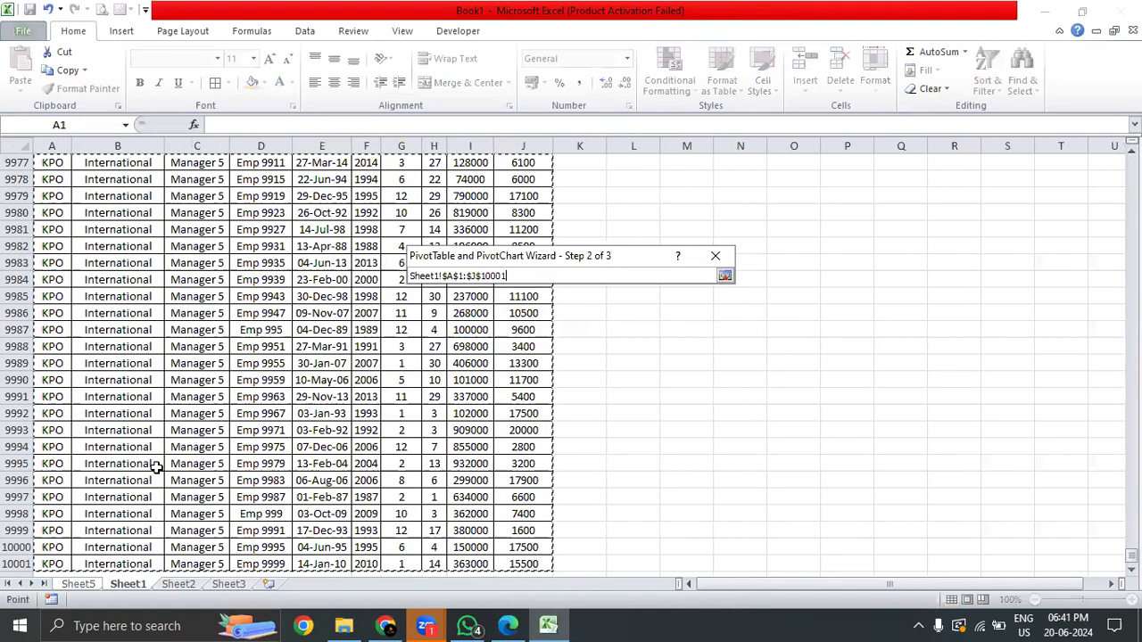
key("Return")
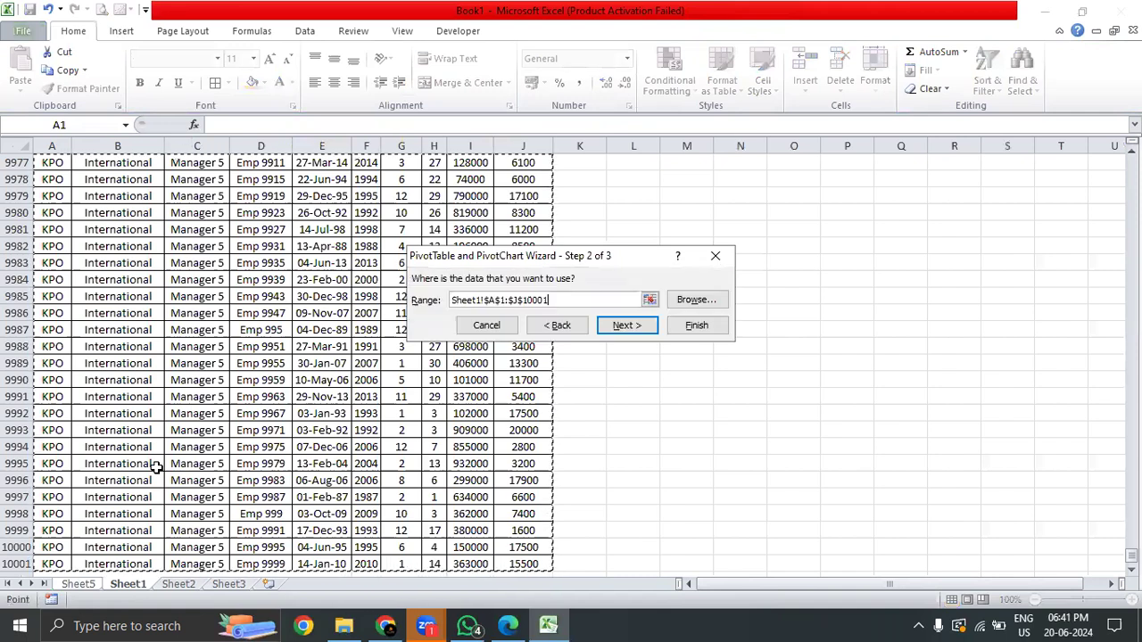
- Try to create the pivot table from the existing PivotTable6 report, placed in the existing worksheet at cell N5
left_click(628, 326)
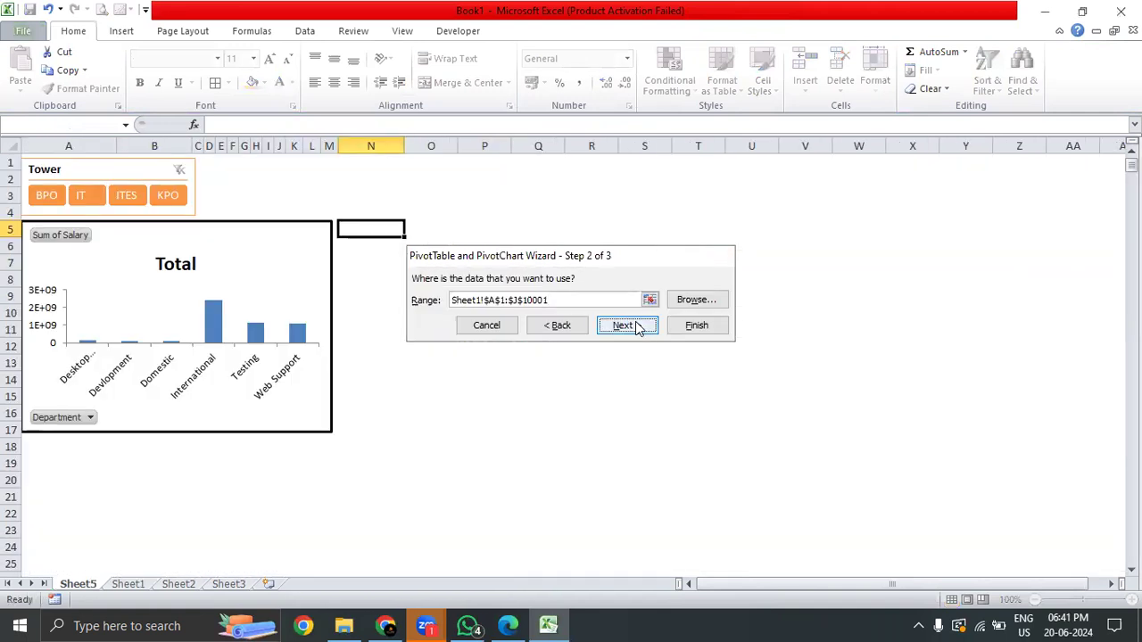
left_click(540, 371)
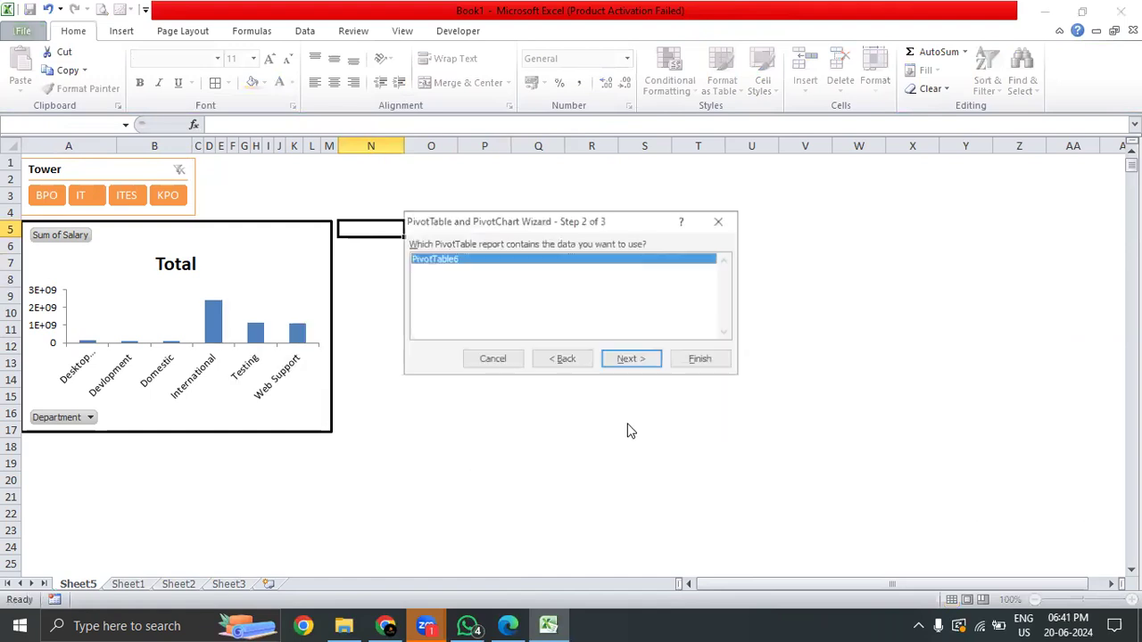
left_click(625, 360)
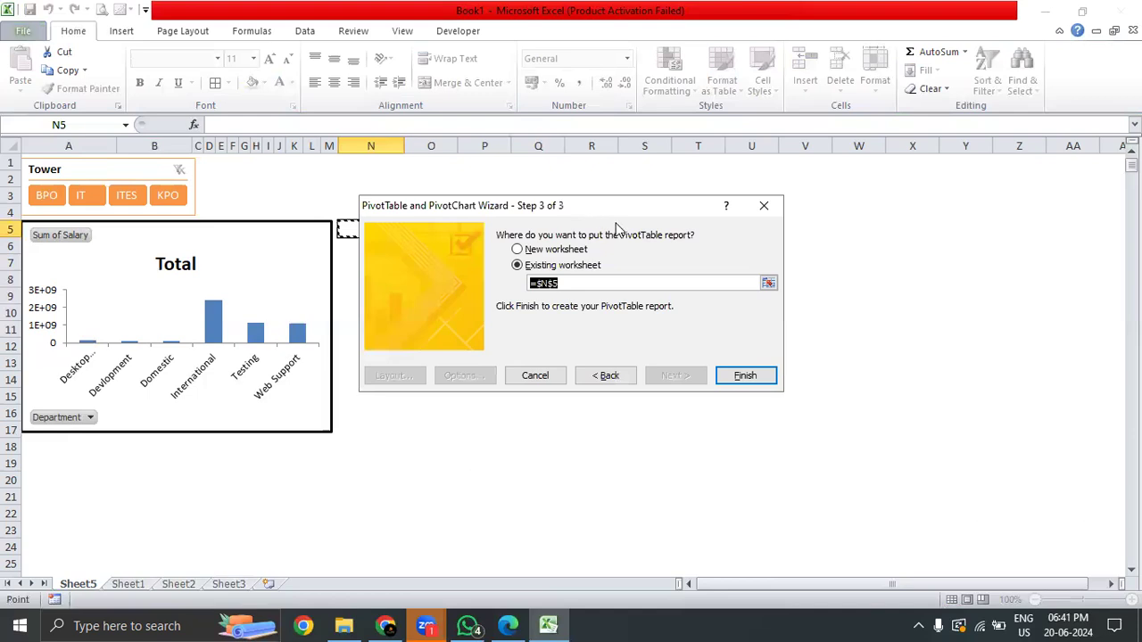
left_click_drag(615, 228, 619, 230)
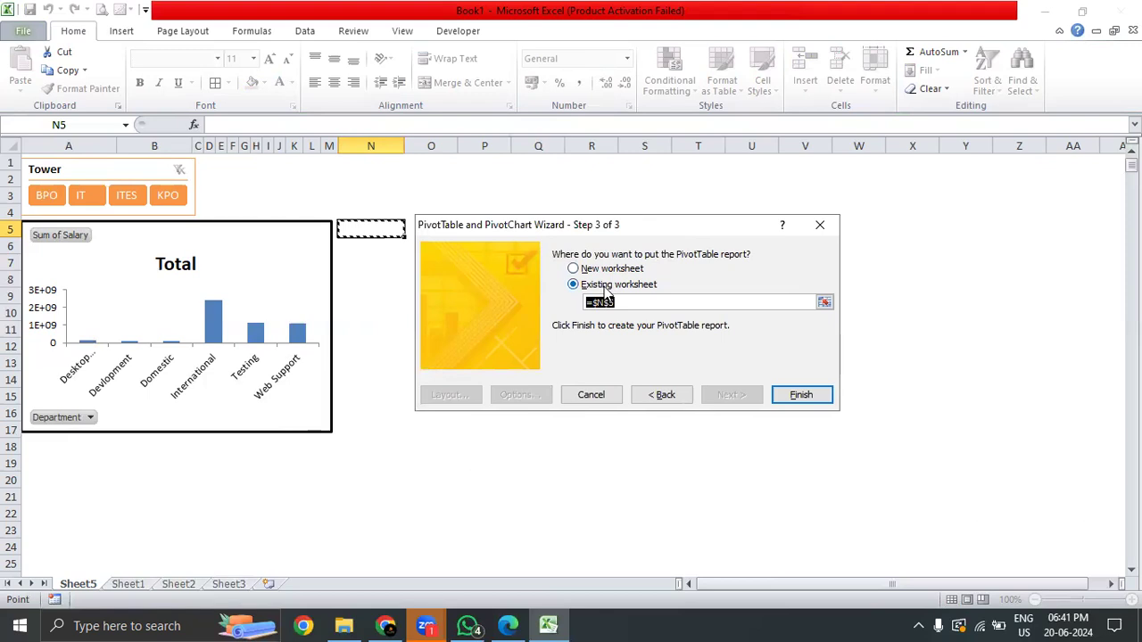
key("Return")
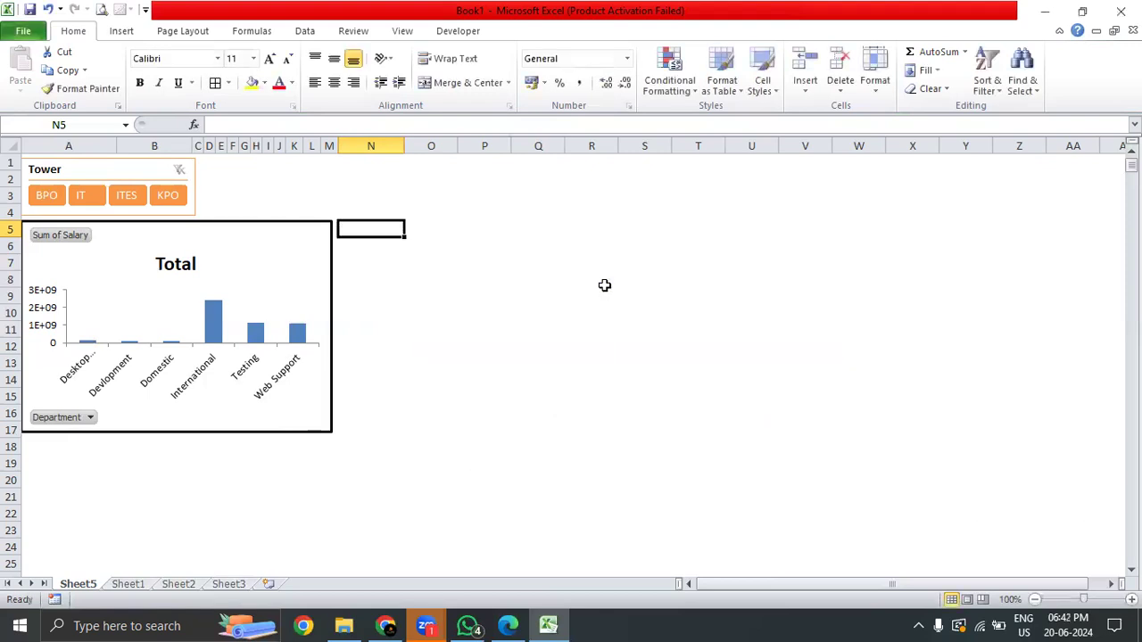
- Create a pivot table from Sheet1!$A$1:$J$10001, placed in the existing worksheet at Sheet5!$N$5
left_click(121, 34)
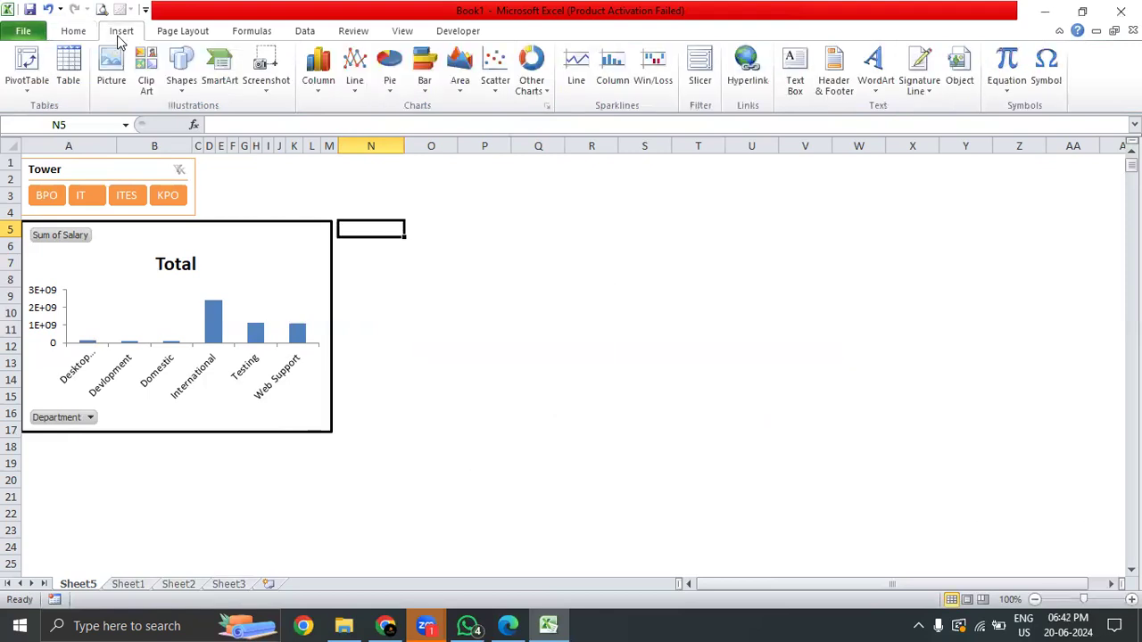
left_click(38, 86)
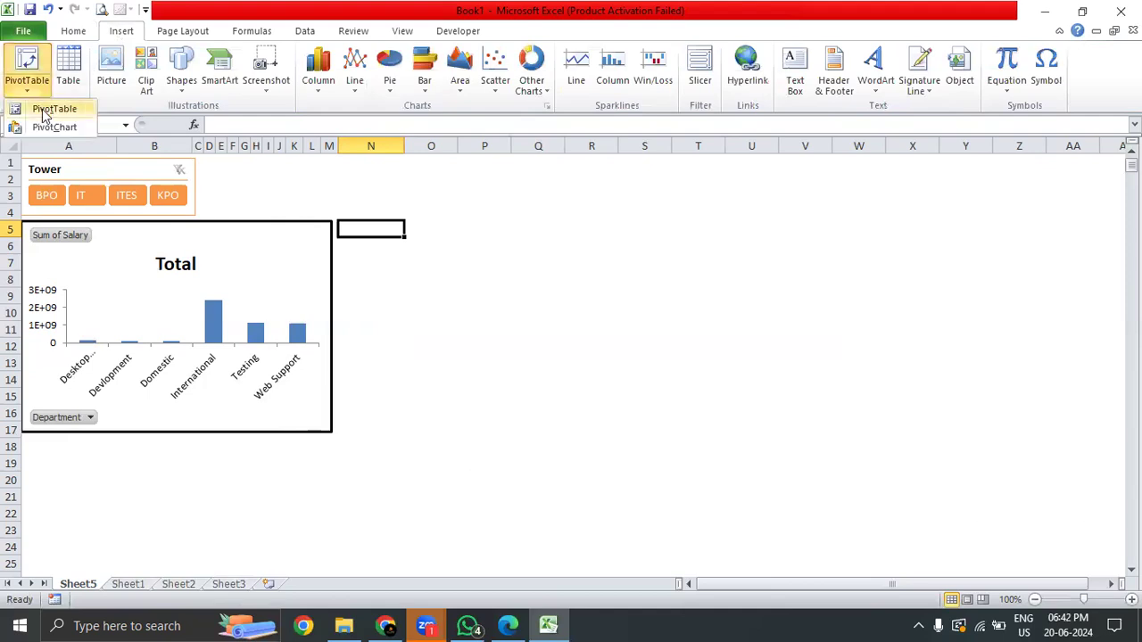
left_click(42, 109)
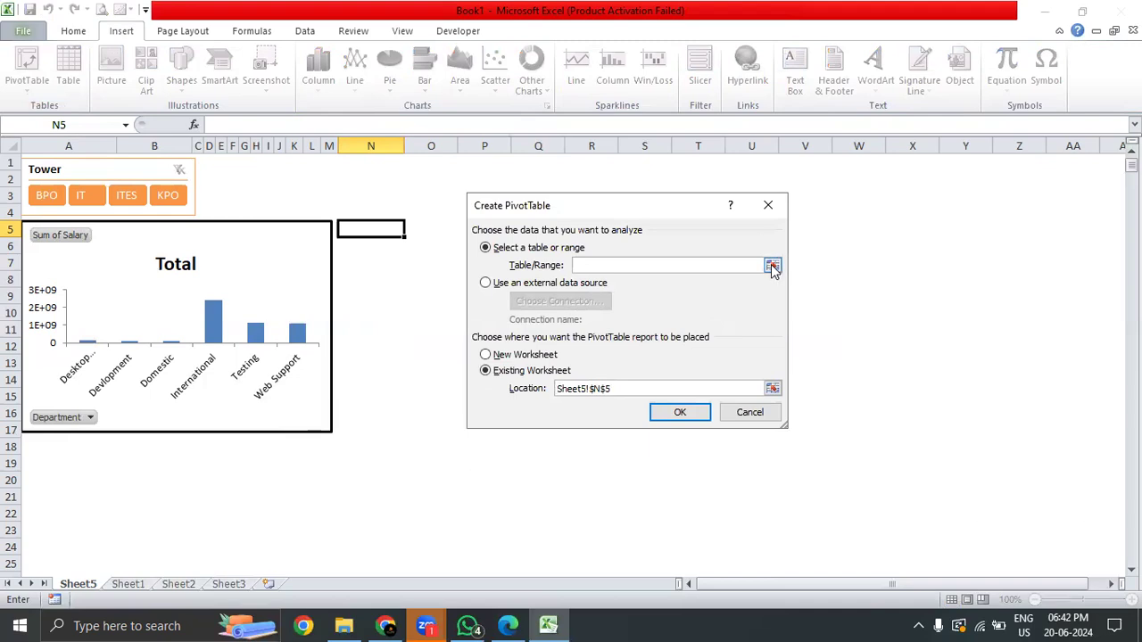
left_click(128, 585)
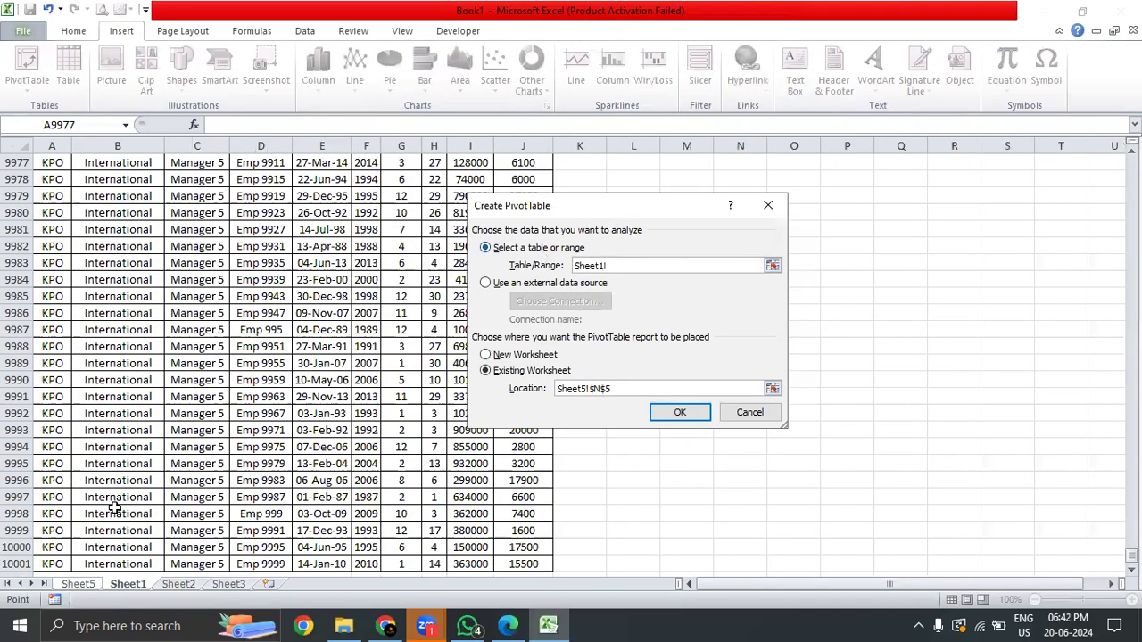
left_click(109, 397)
key("ctrl+a")
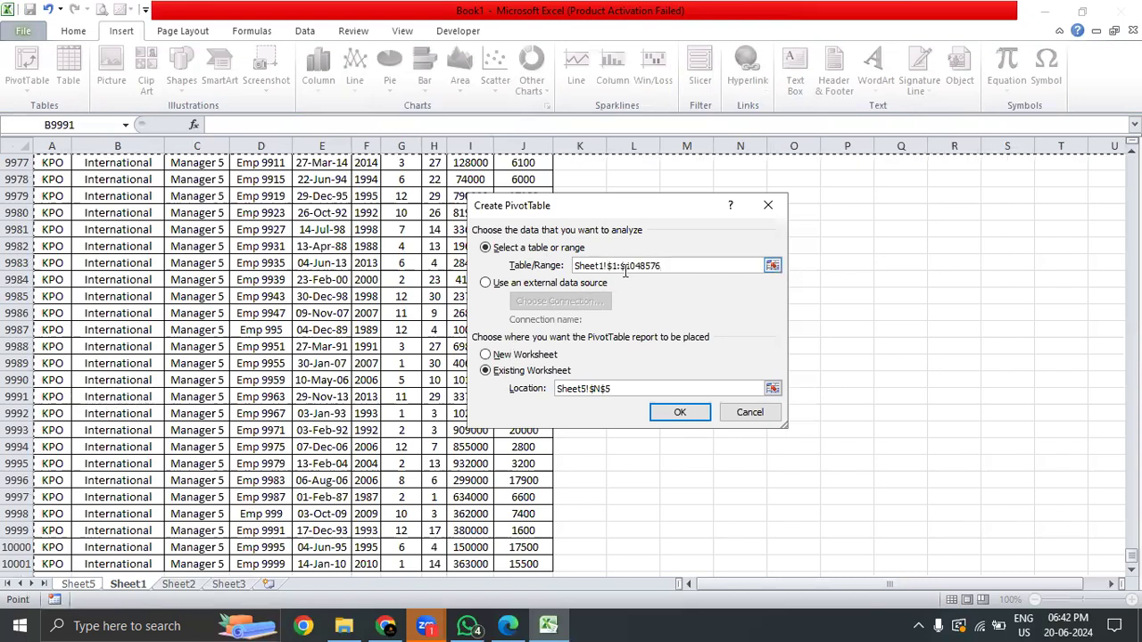
key("ctrl+Up")
key("Left")
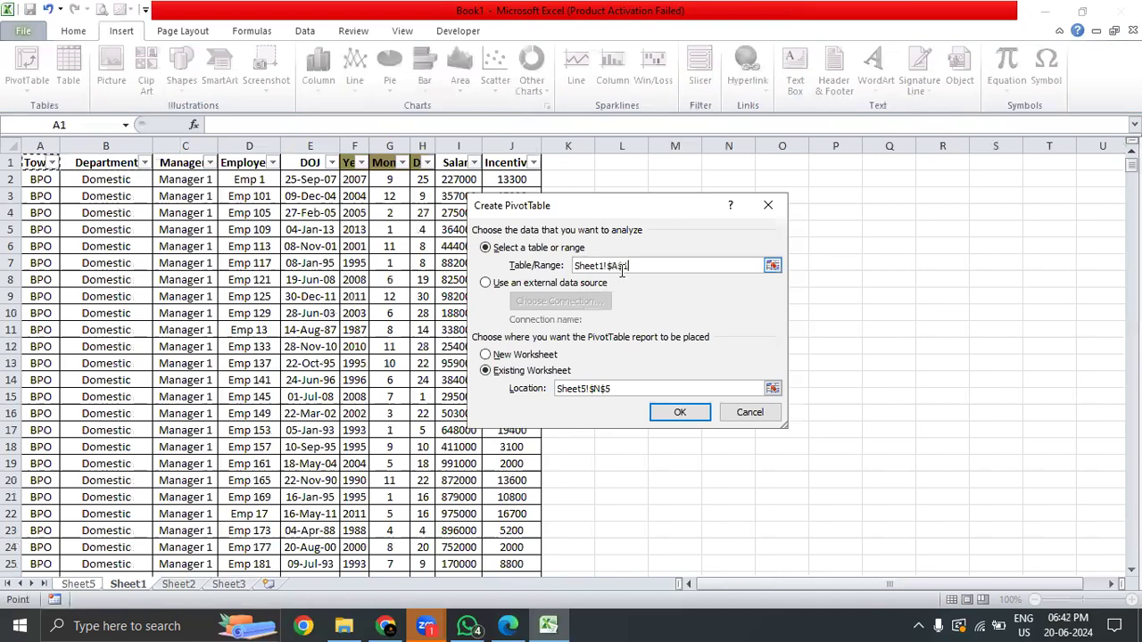
key("ctrl+shift+Right")
key("ctrl+shift+Down")
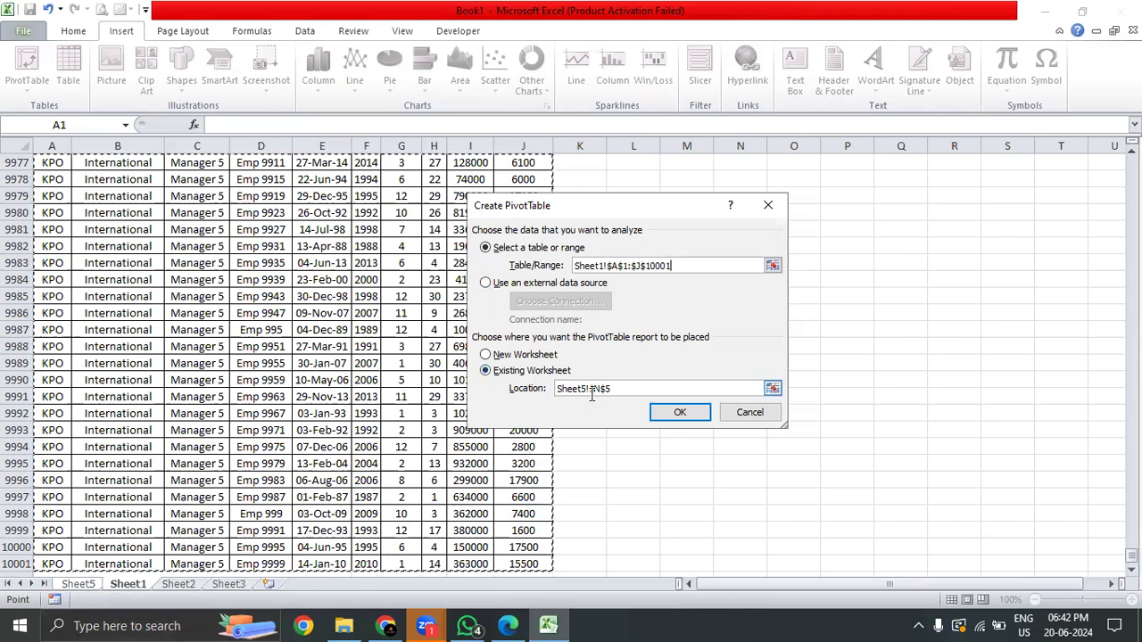
left_click(677, 414)
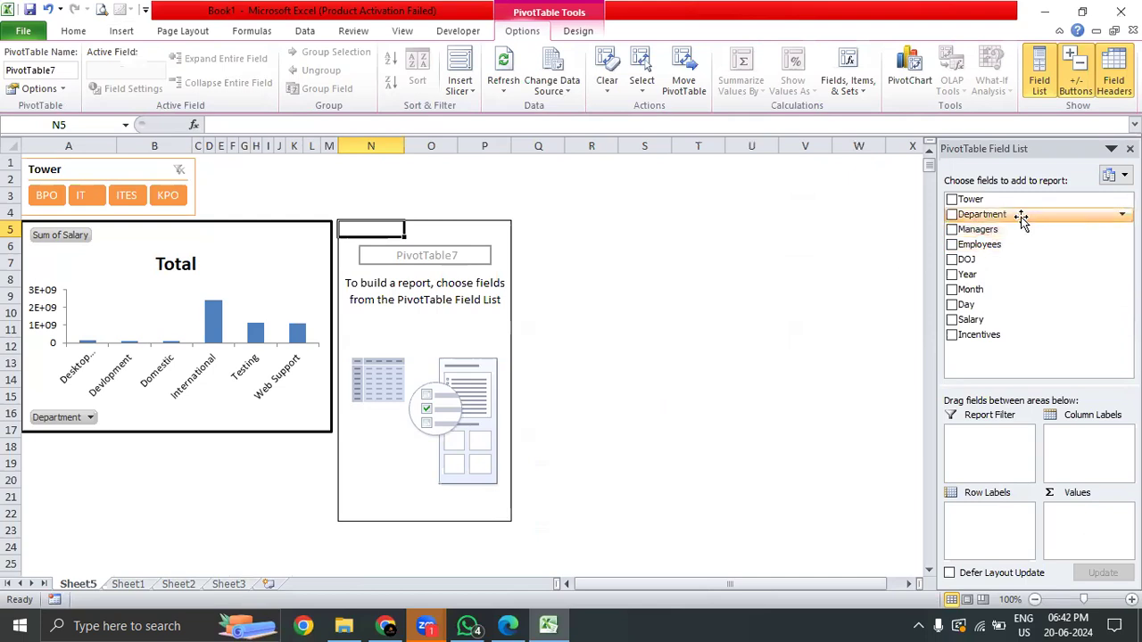
- Lay out the new pivot table with Managers as rows, Department as columns and Sum of Salary as values, and hide the field list
left_click_drag(1021, 221, 999, 546)
left_click_drag(981, 230, 1097, 456)
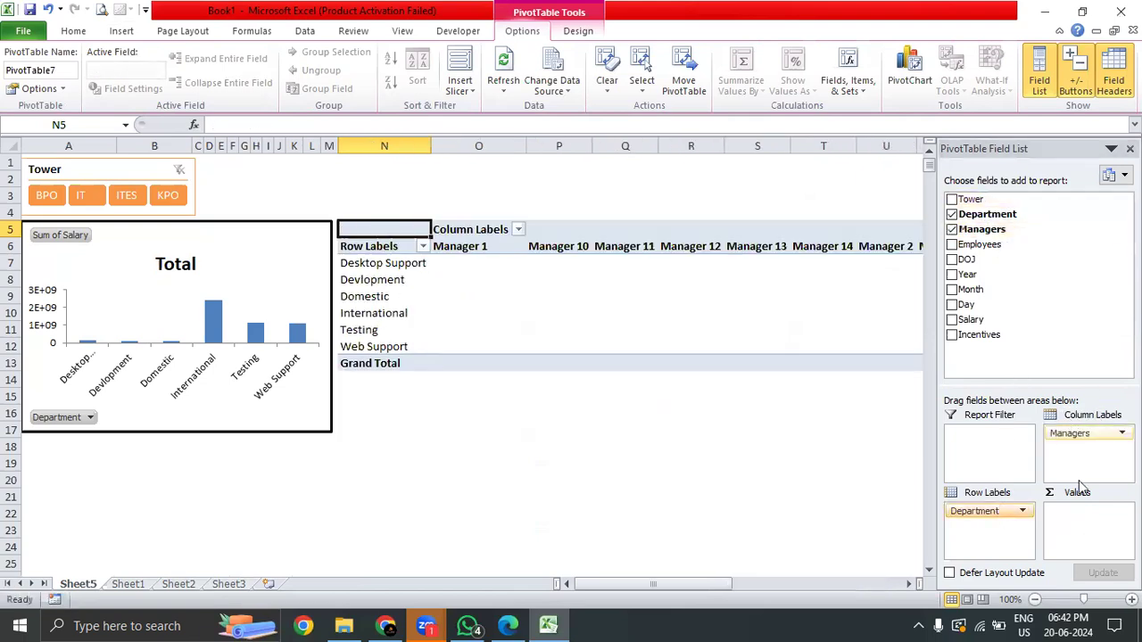
left_click_drag(988, 510, 1091, 448)
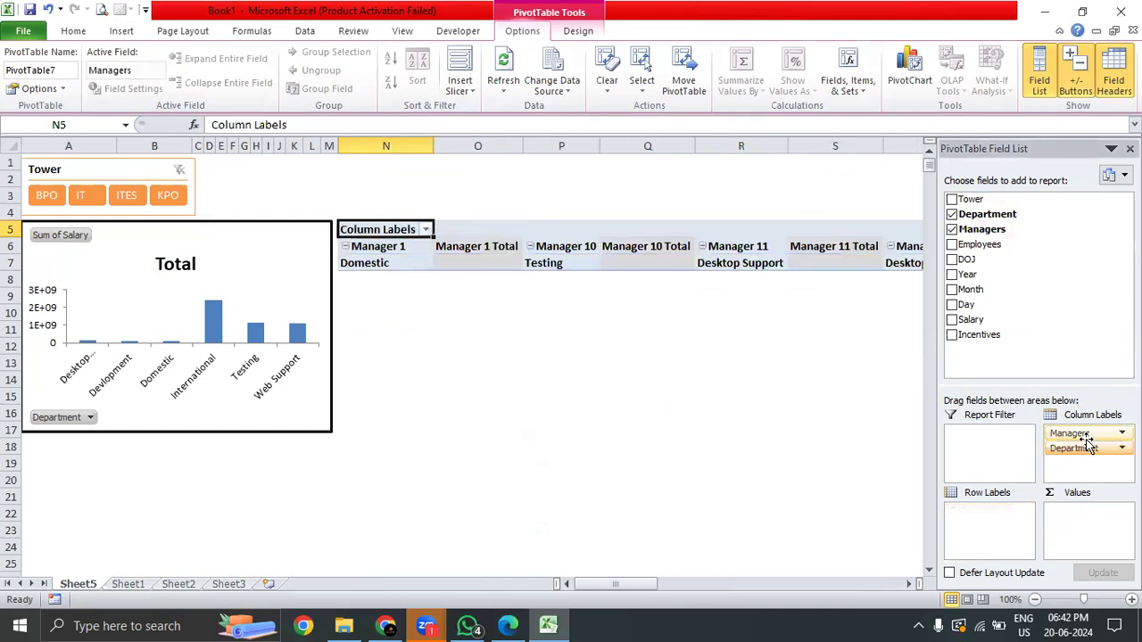
left_click_drag(996, 534, 995, 536)
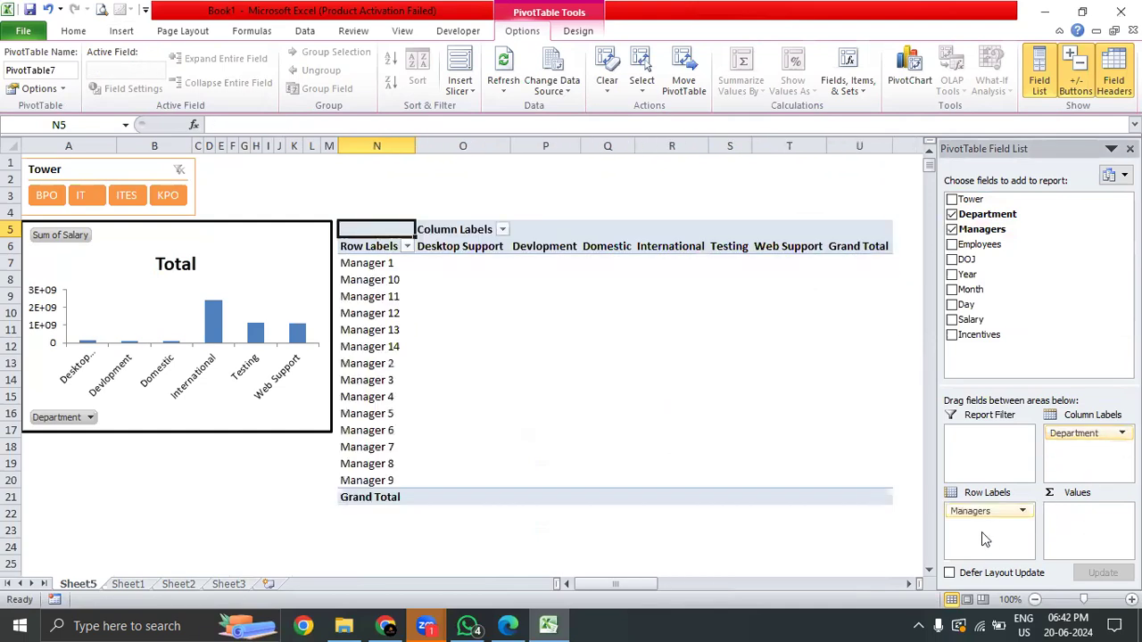
left_click_drag(996, 319, 1095, 538)
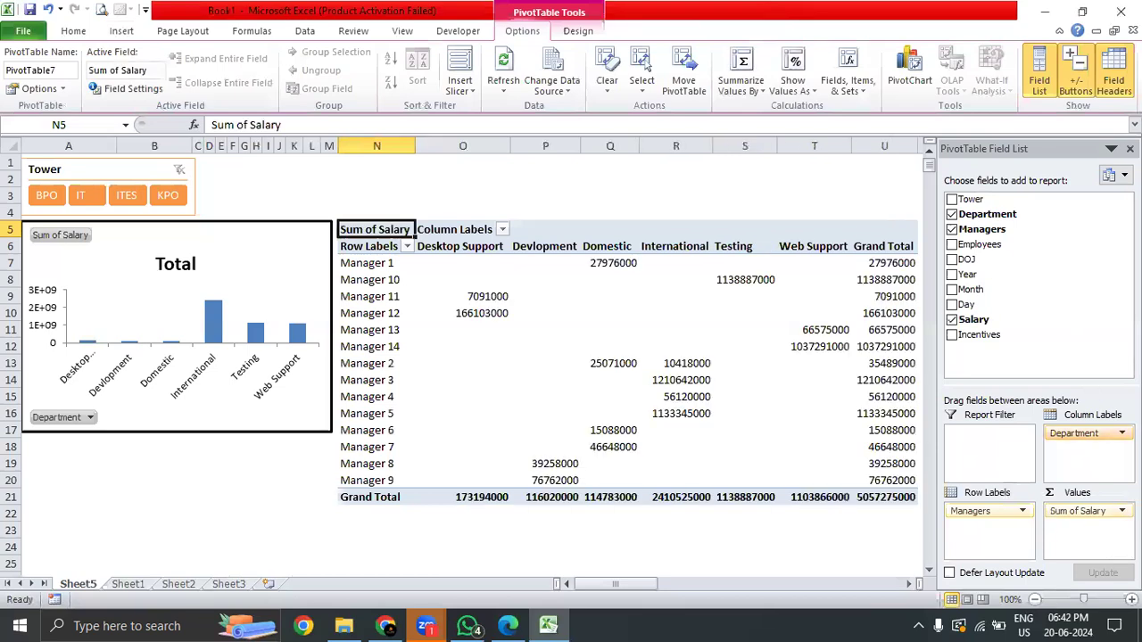
left_click(1039, 76)
- Apply all borders to the whole manager pivot table and centre its contents horizontally and vertically
left_click_drag(892, 497, 372, 230)
left_click(73, 31)
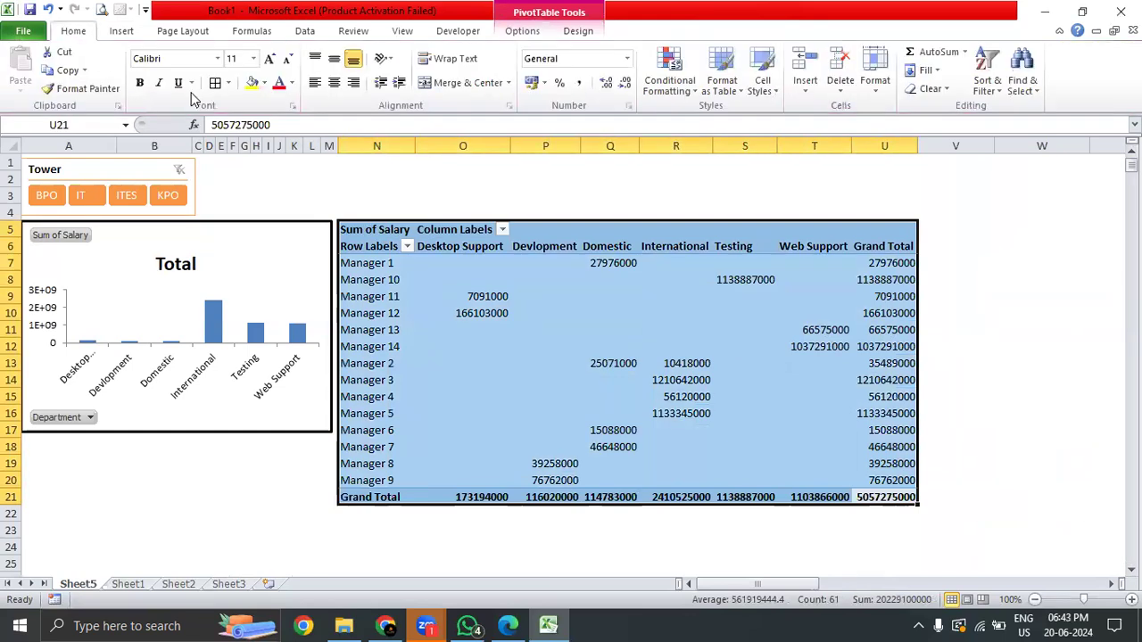
left_click(225, 83)
left_click(257, 216)
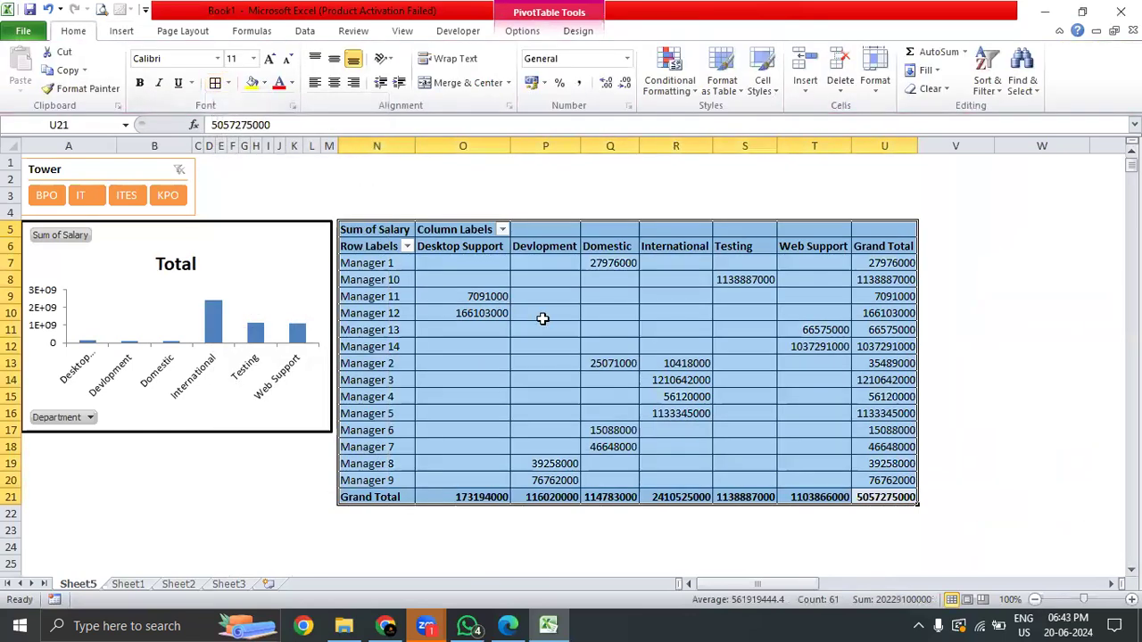
left_click(334, 82)
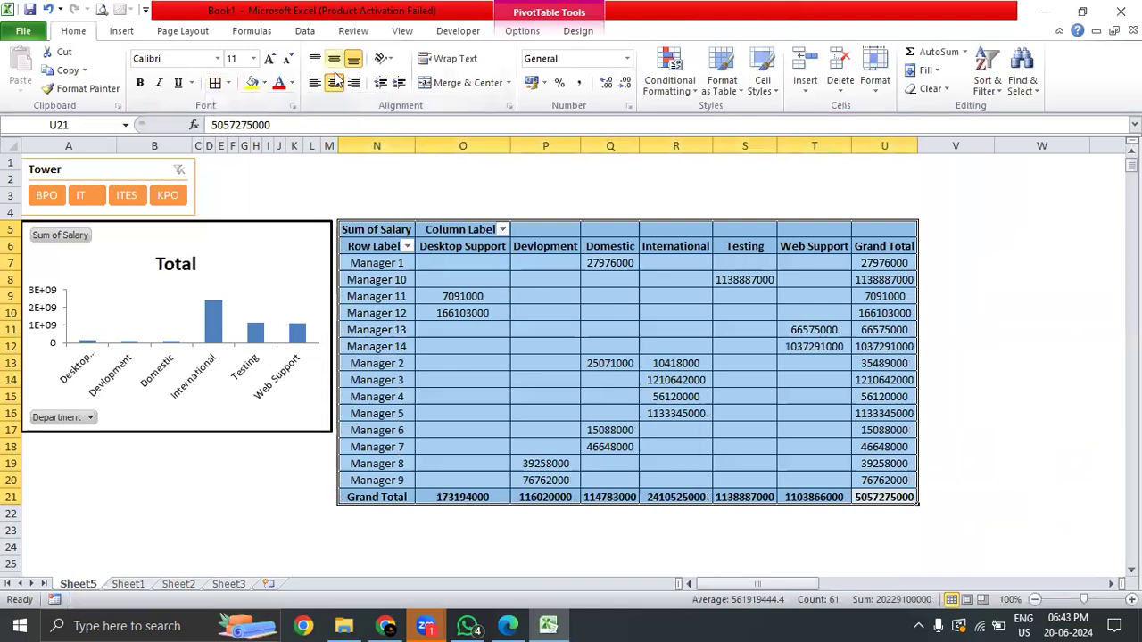
- Add a thick box border around the pivot table range N6:U21
left_click_drag(894, 497, 350, 246)
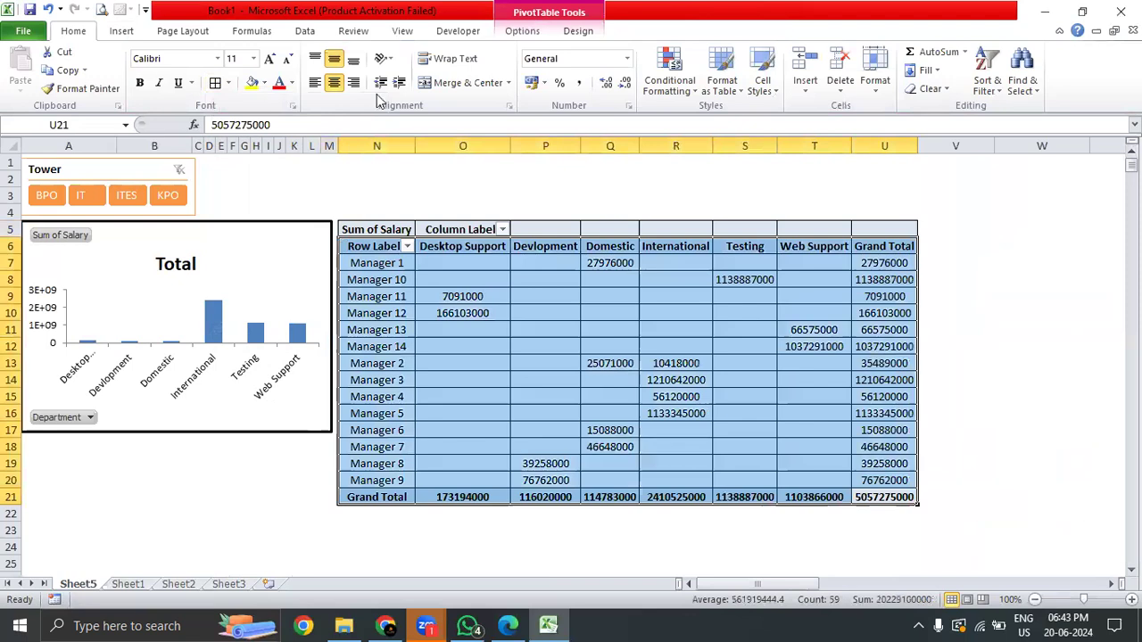
left_click(228, 83)
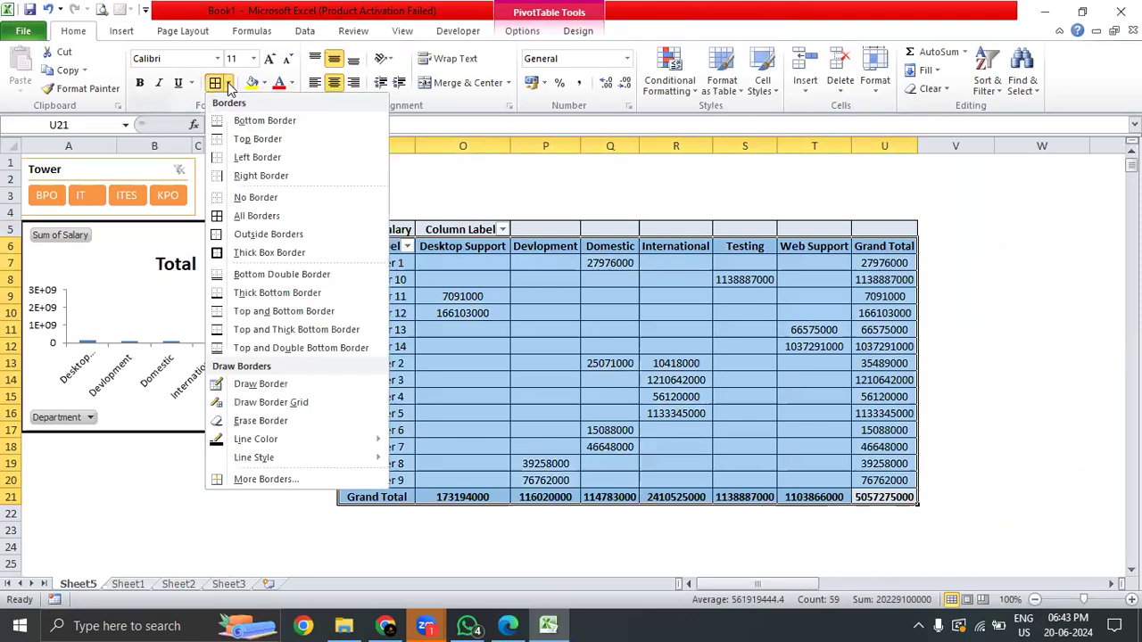
left_click(287, 259)
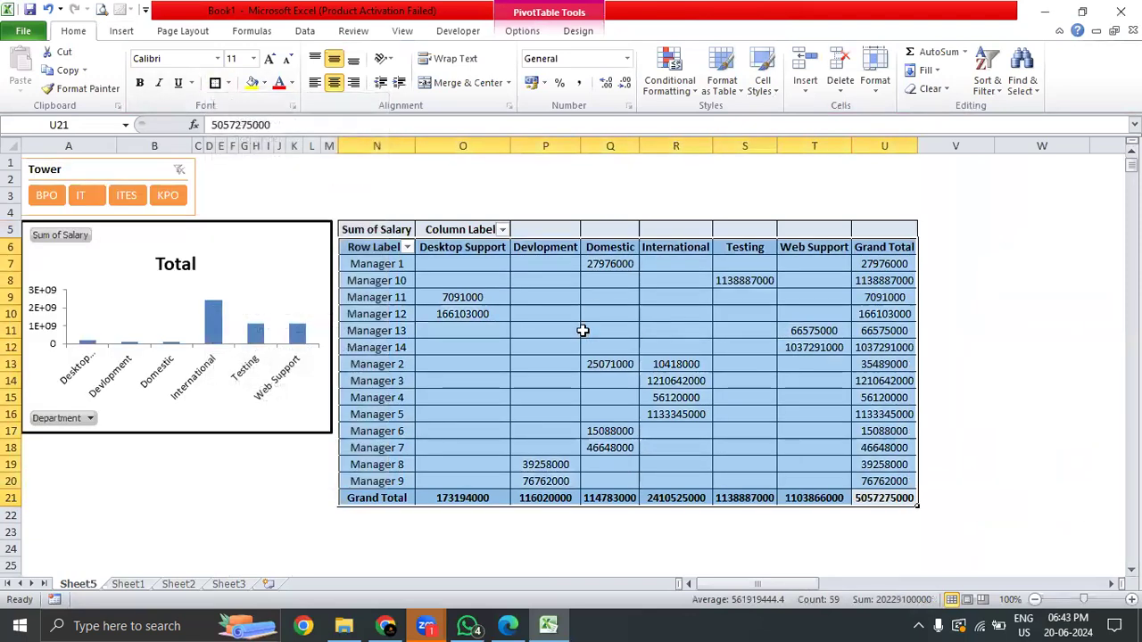
- Rename the pivot table's row label header in N6 to Managers
left_click(353, 250)
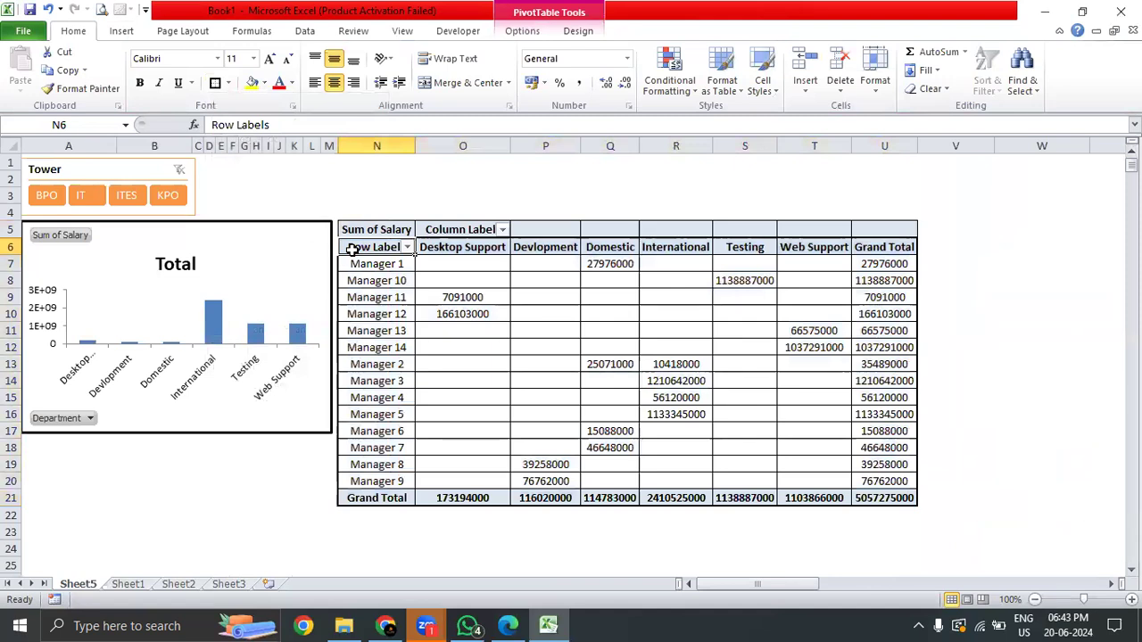
type("Managers")
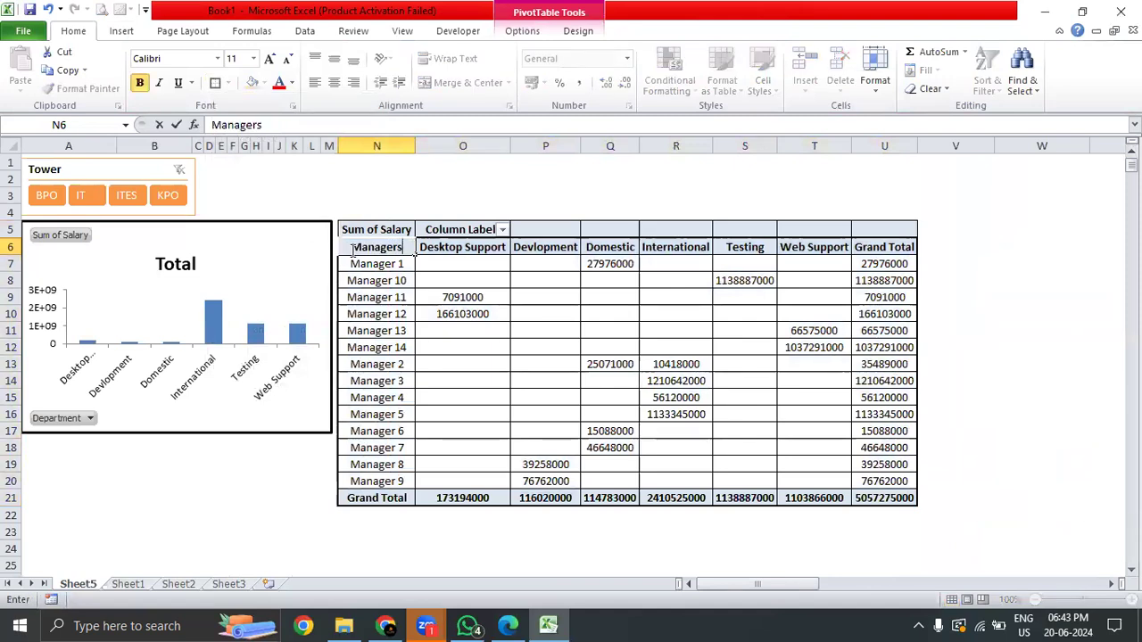
key("Return")
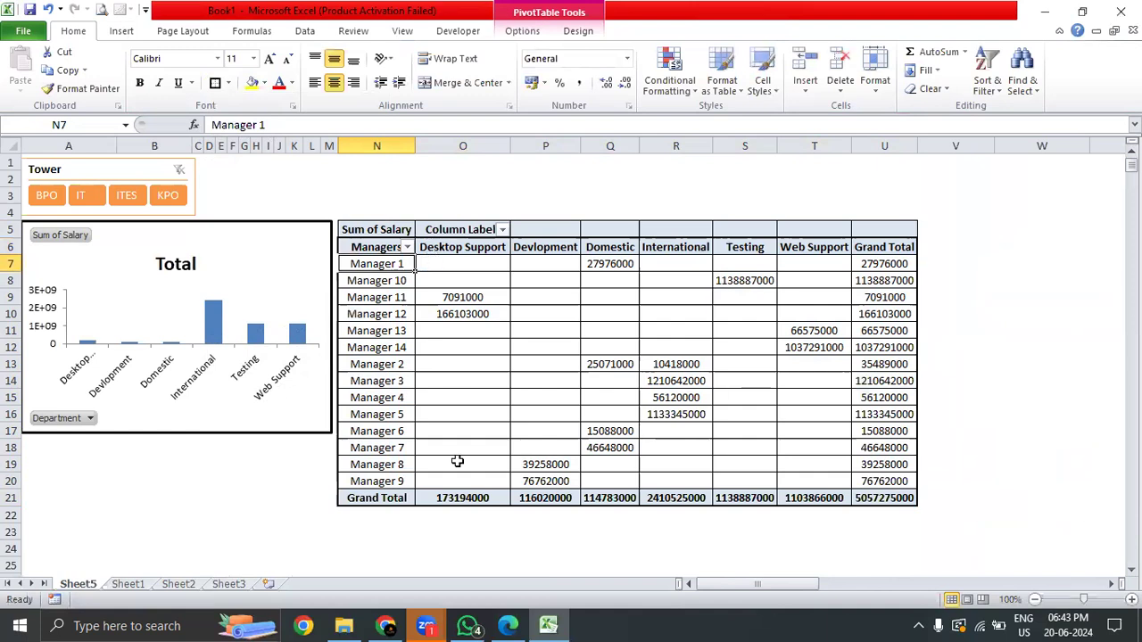
- Insert a clustered cylinder chart from the manager pivot table and stretch it over columns N to U, starting at row 5
key("ctrl+a")
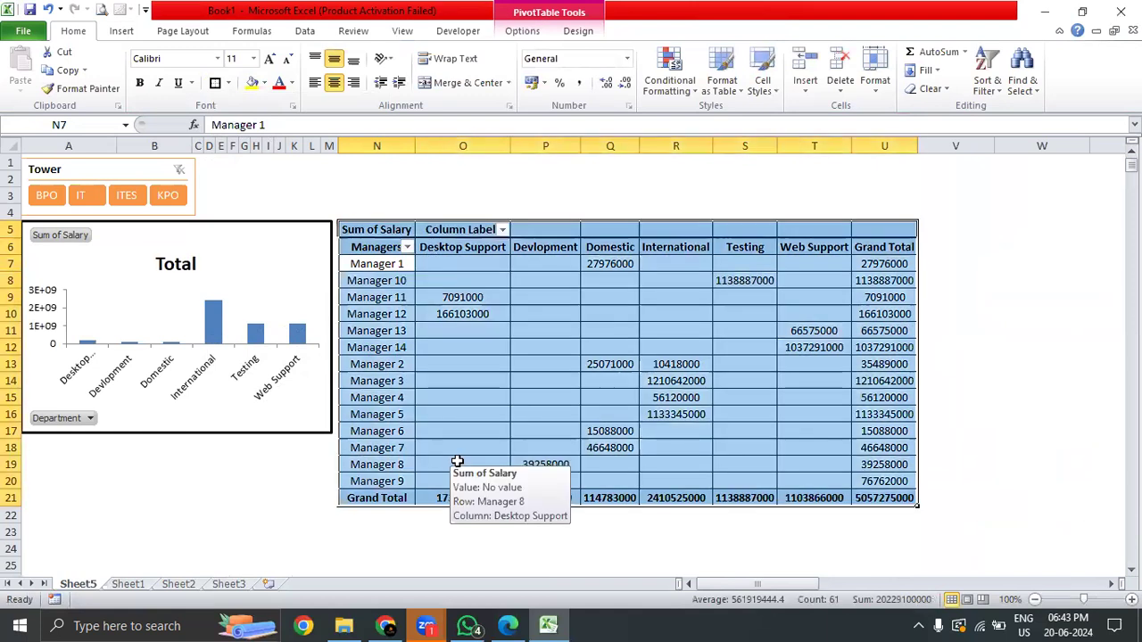
left_click(122, 30)
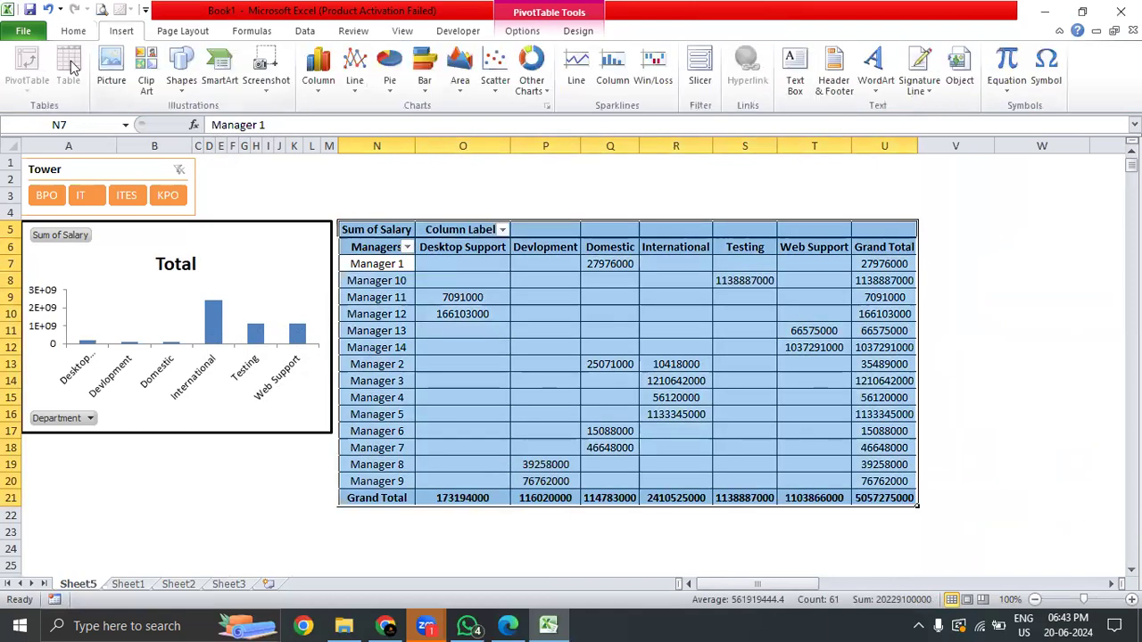
left_click_drag(377, 247, 807, 483)
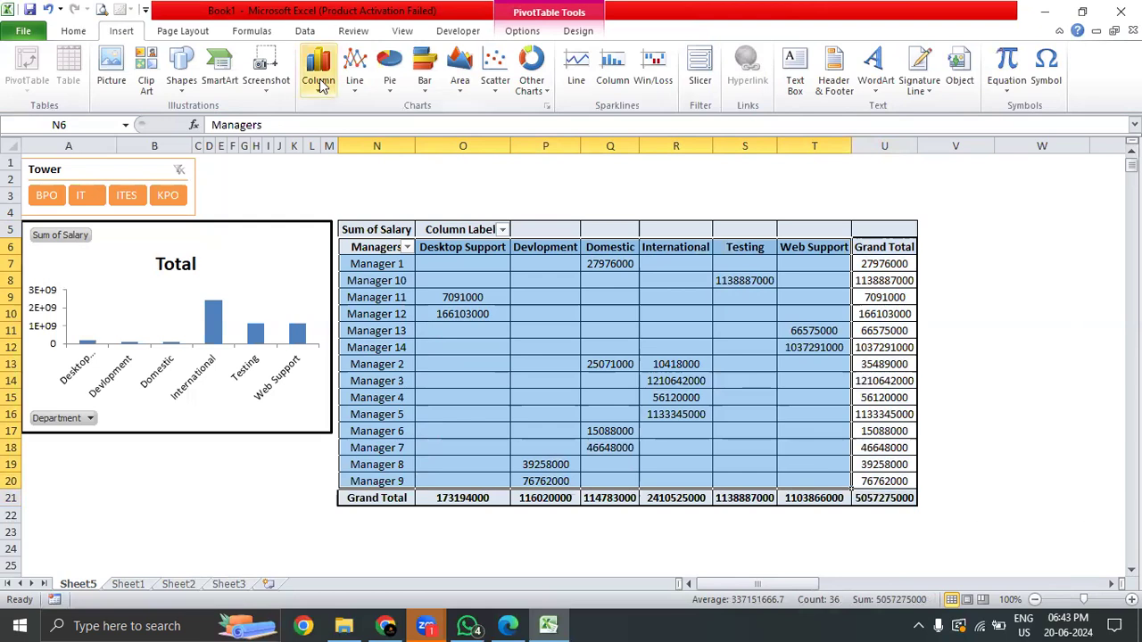
left_click(319, 78)
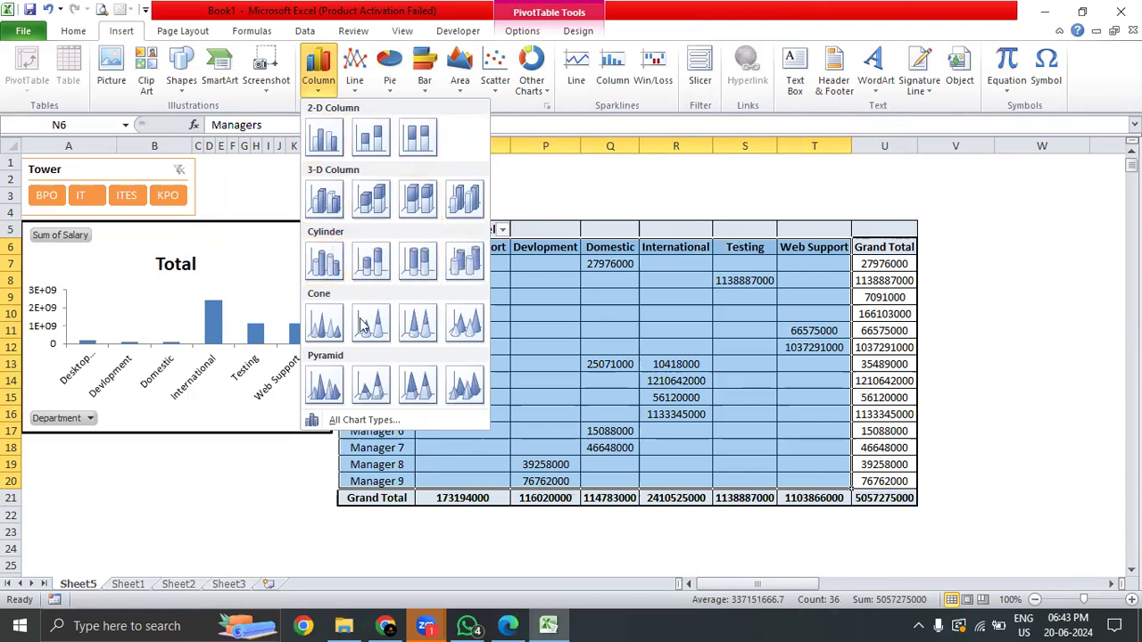
left_click(324, 261)
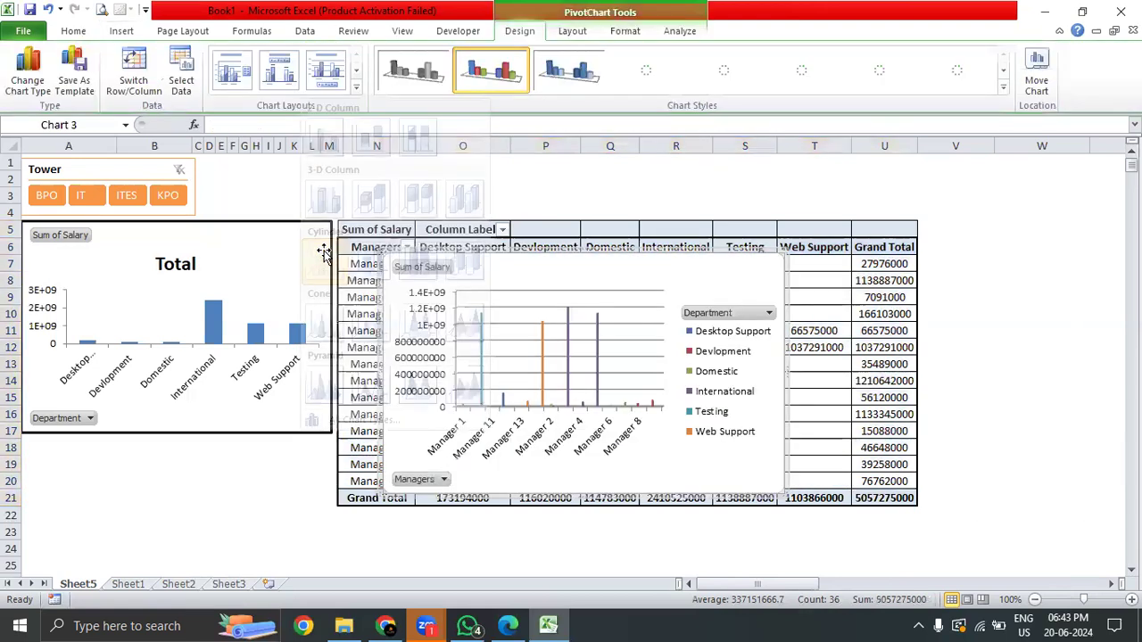
left_click_drag(562, 246, 534, 243)
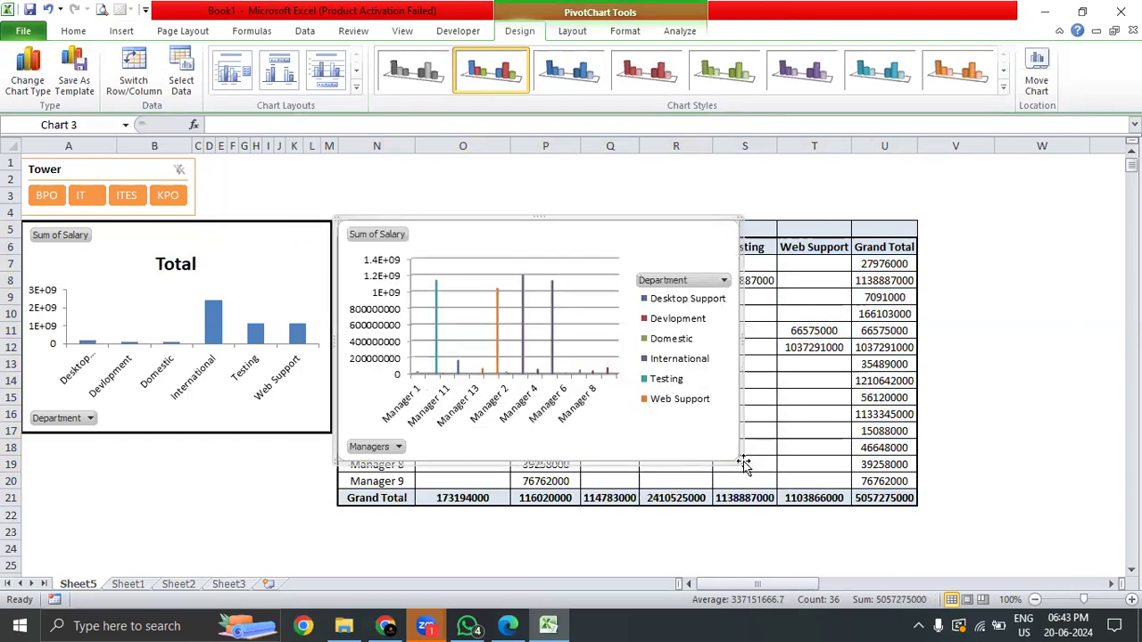
left_click_drag(739, 455, 913, 460)
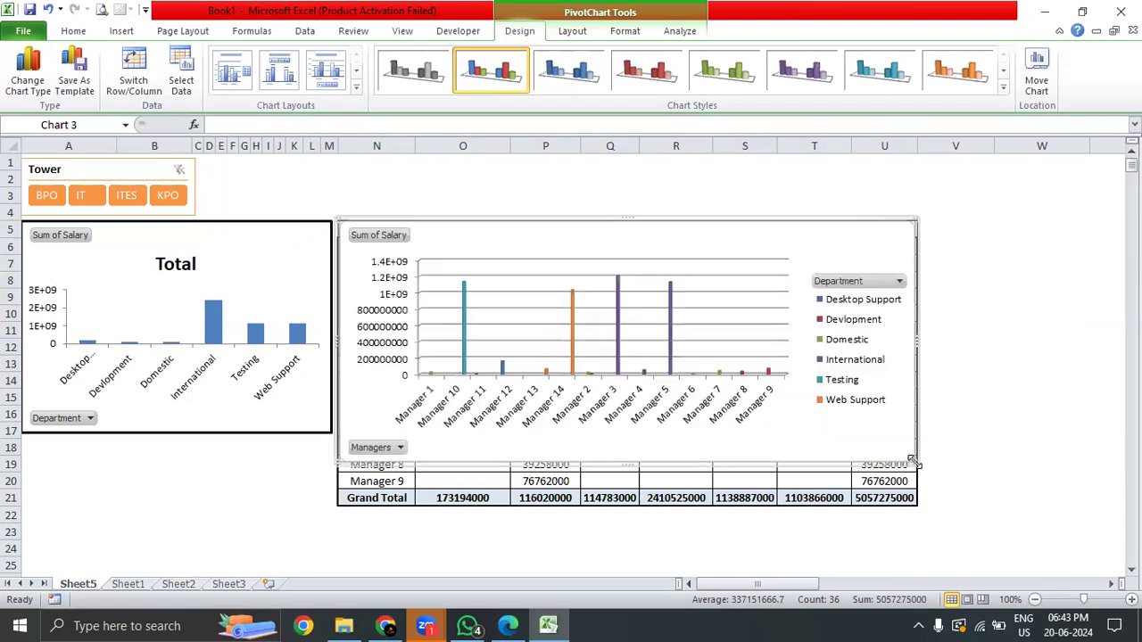
- Try the red chart style with a black background on the managers chart, and undo it
left_click(1002, 86)
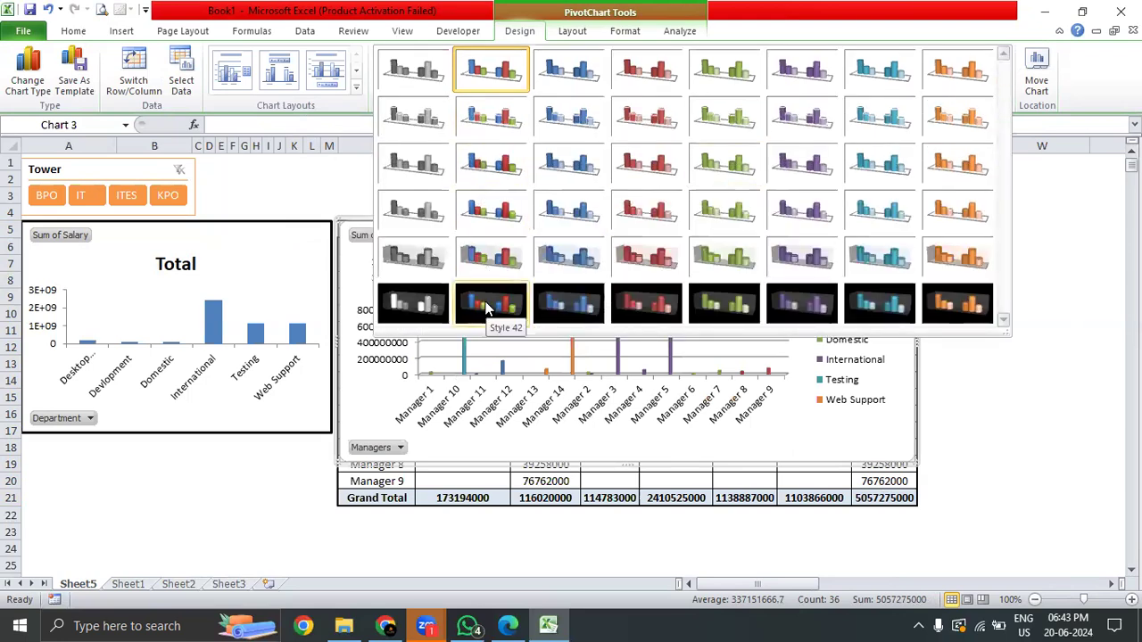
left_click(630, 304)
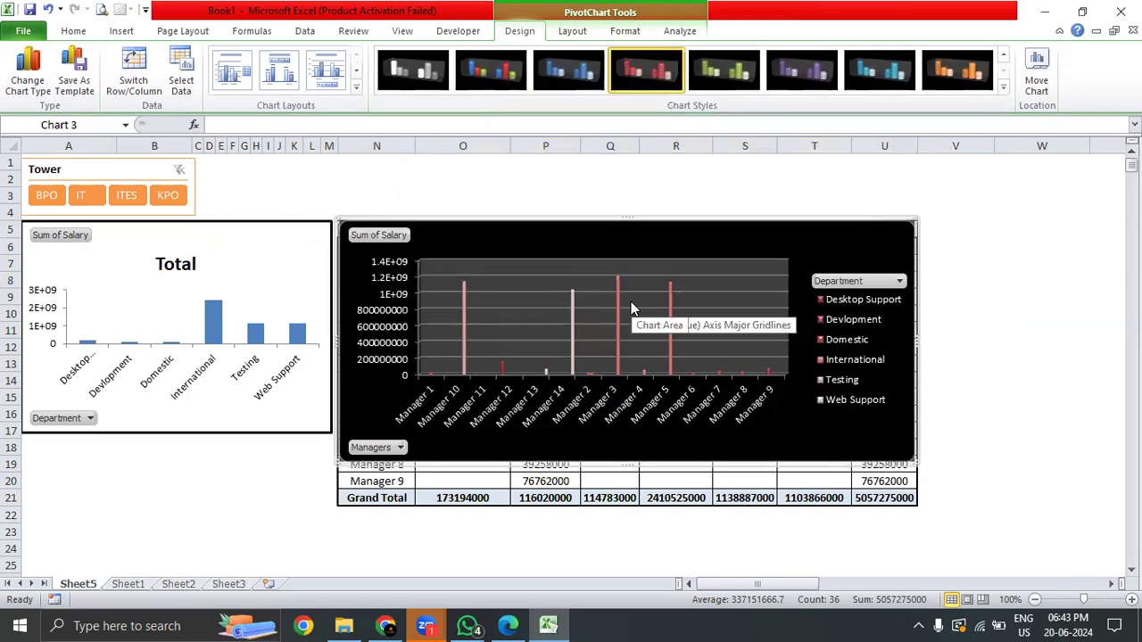
key("ctrl+z")
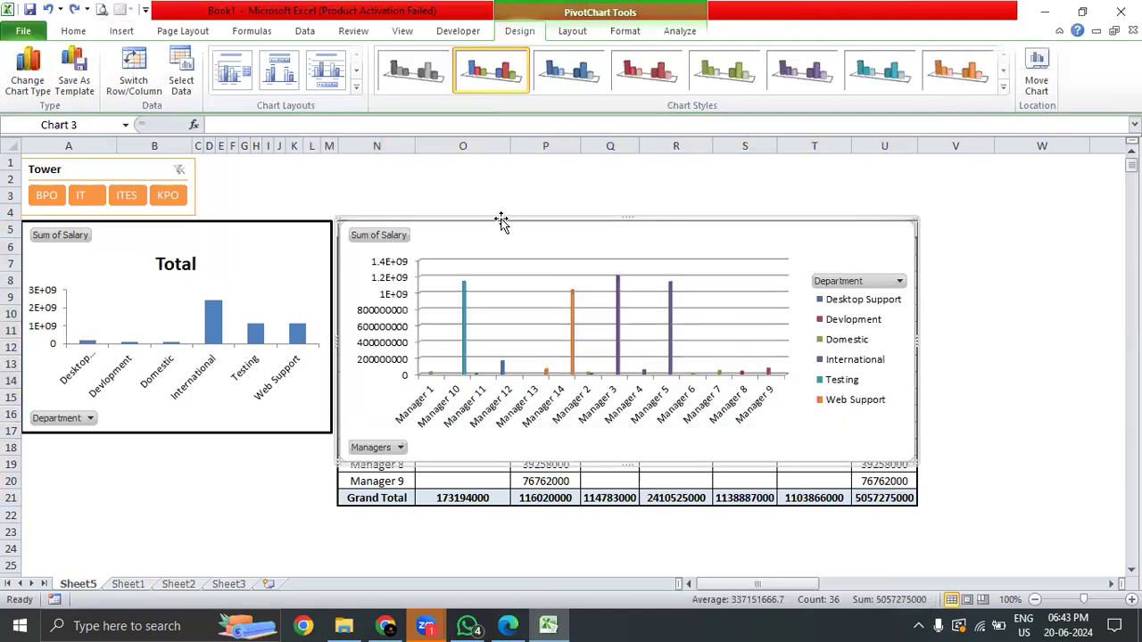
- Set the display units of the managers chart's vertical axis to Millions
left_click(375, 272)
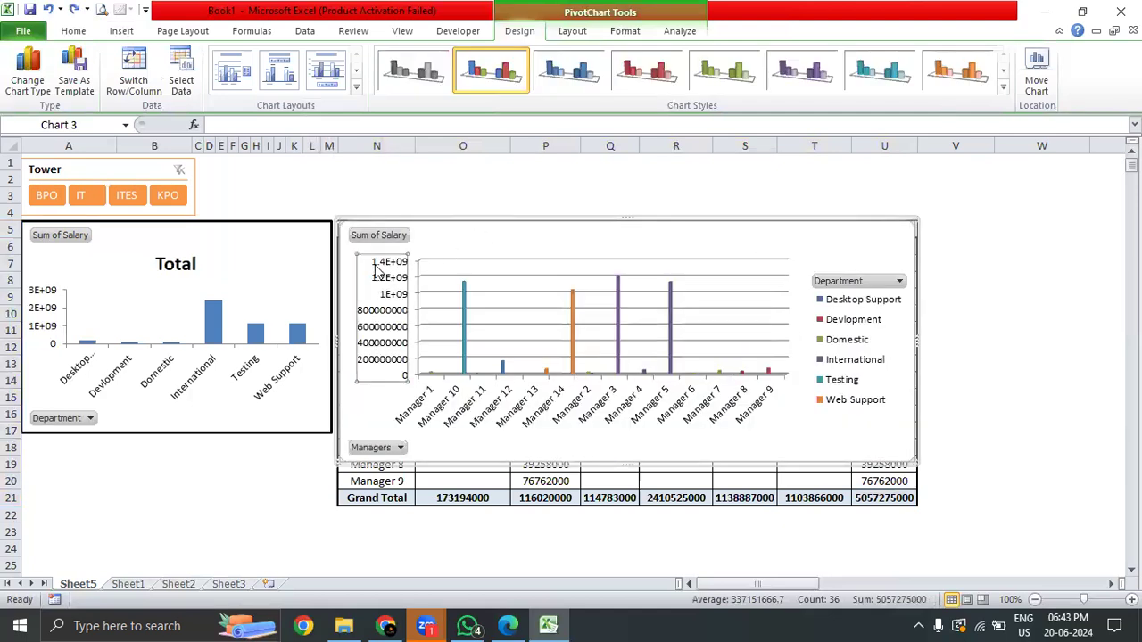
double_click(375, 272)
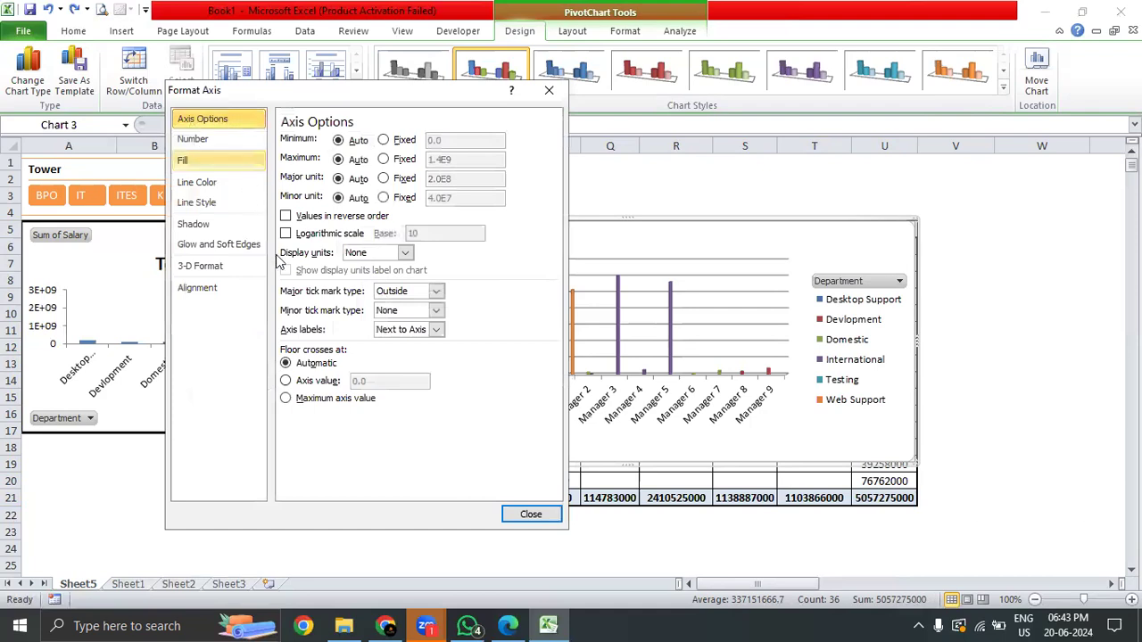
left_click(406, 252)
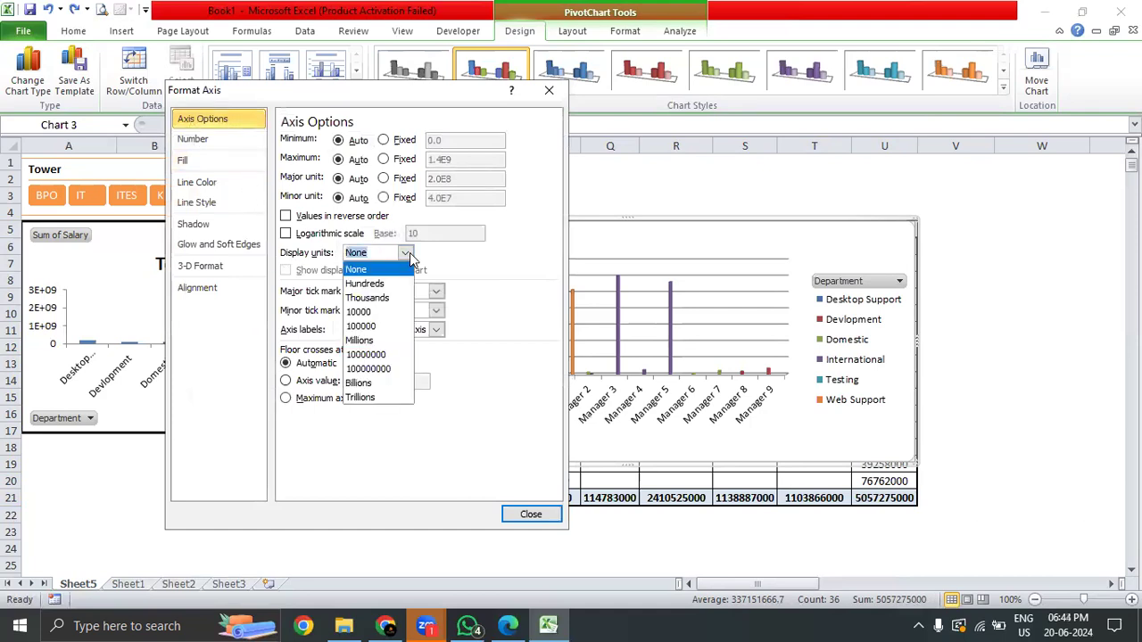
left_click(394, 341)
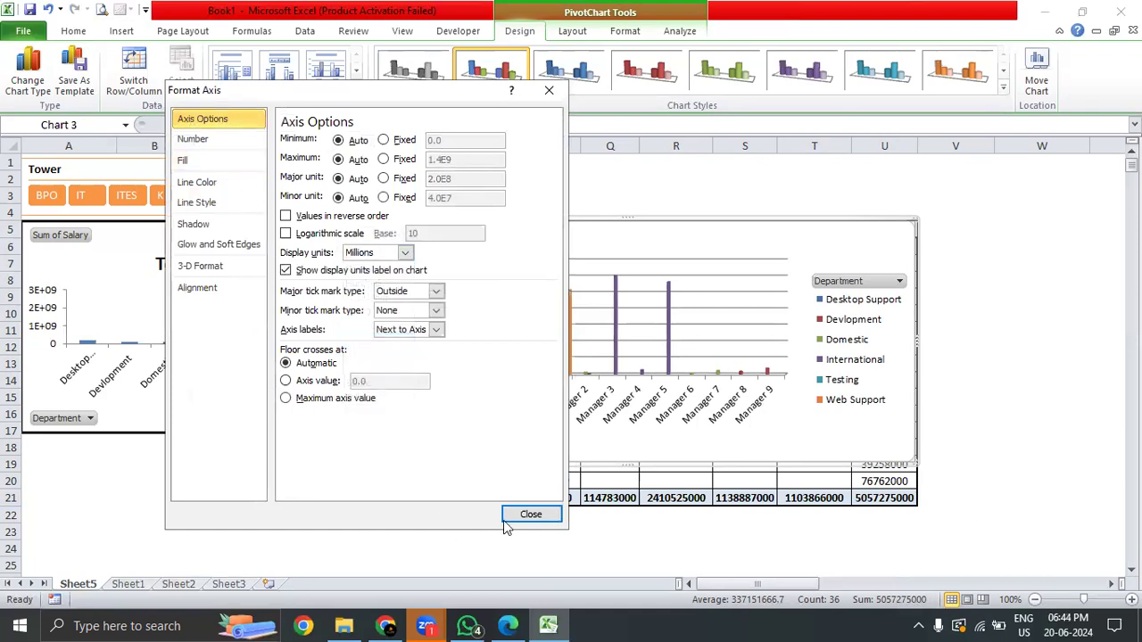
left_click(530, 514)
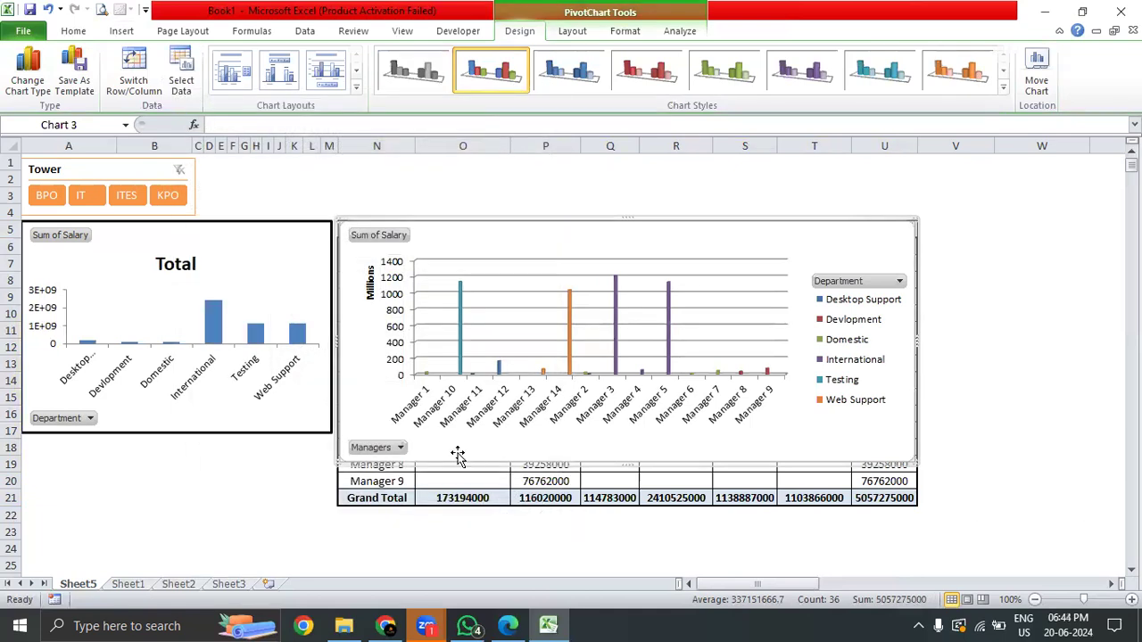
- Enlarge the Department legend of the managers chart upward and delete the chart's horizontal gridlines
left_click(876, 363)
left_click_drag(810, 272, 803, 243)
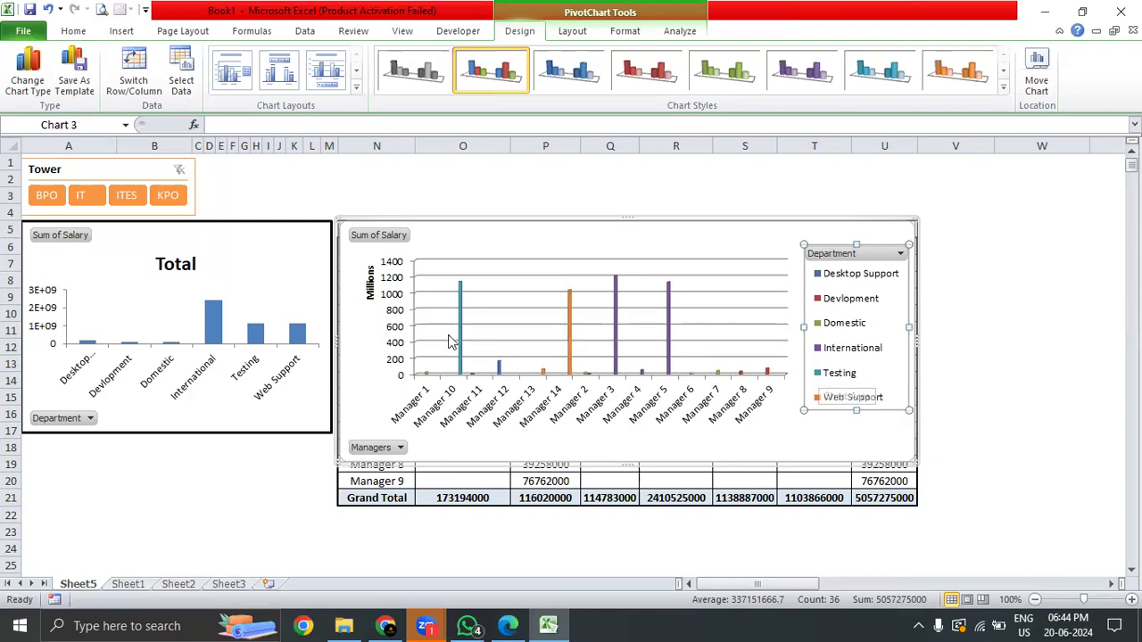
left_click(505, 276)
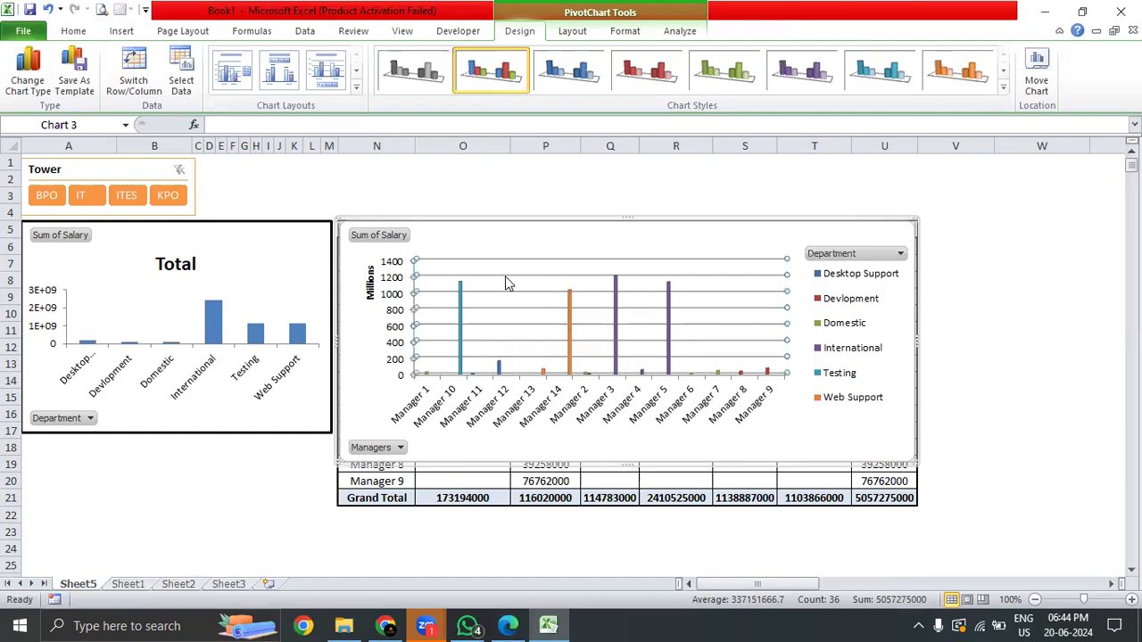
key("Delete")
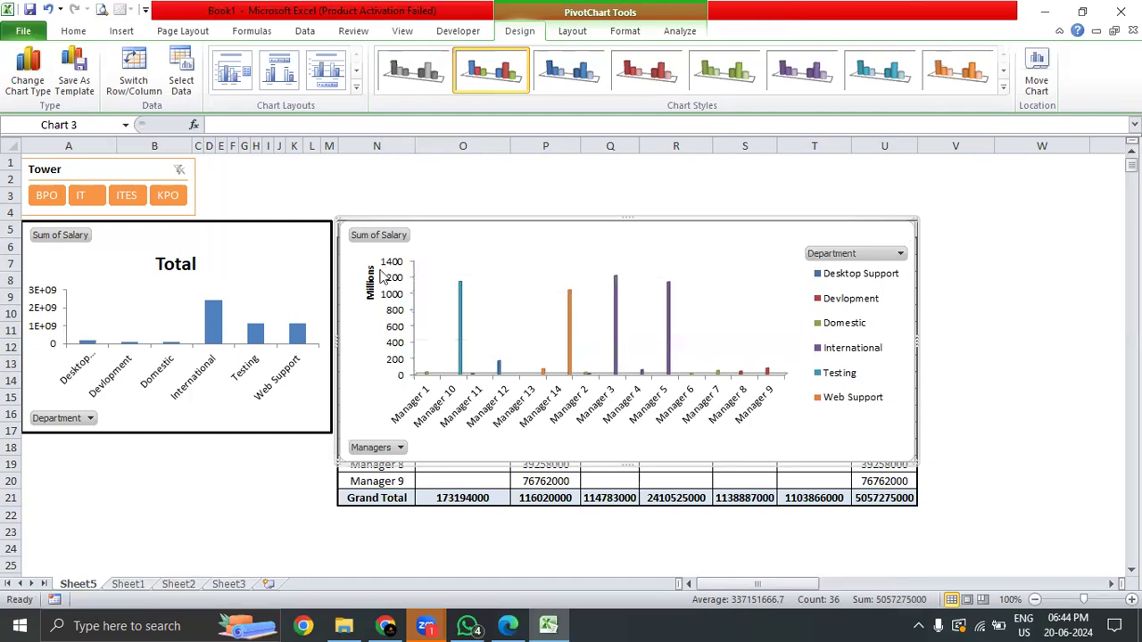
- Show data labels on the columns of the managers chart
left_click(528, 257)
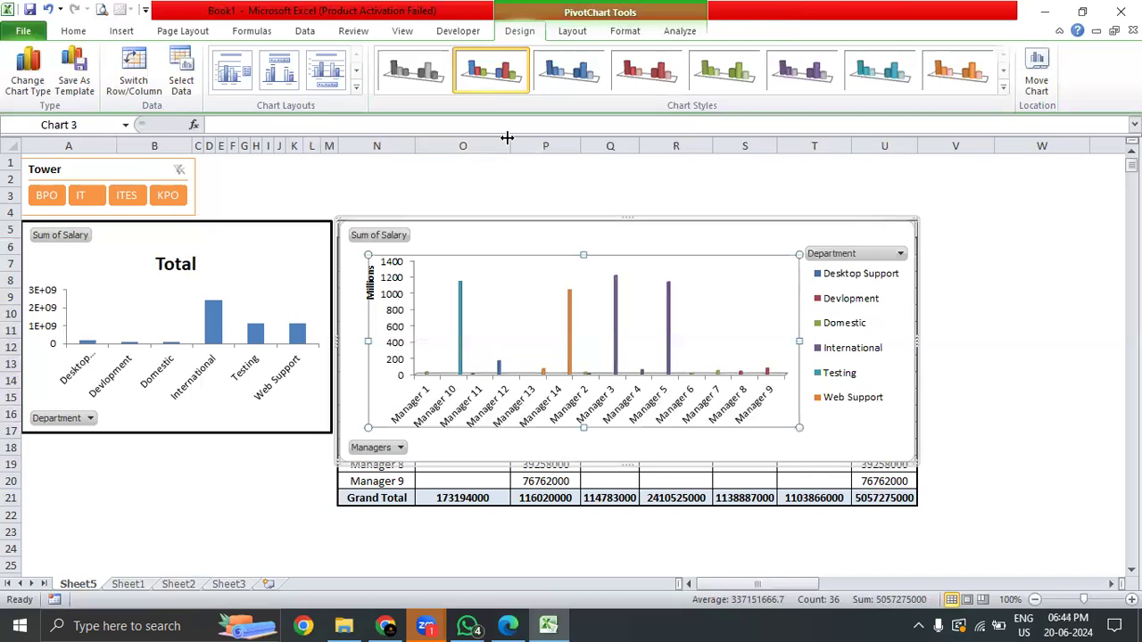
left_click(563, 32)
left_click(369, 82)
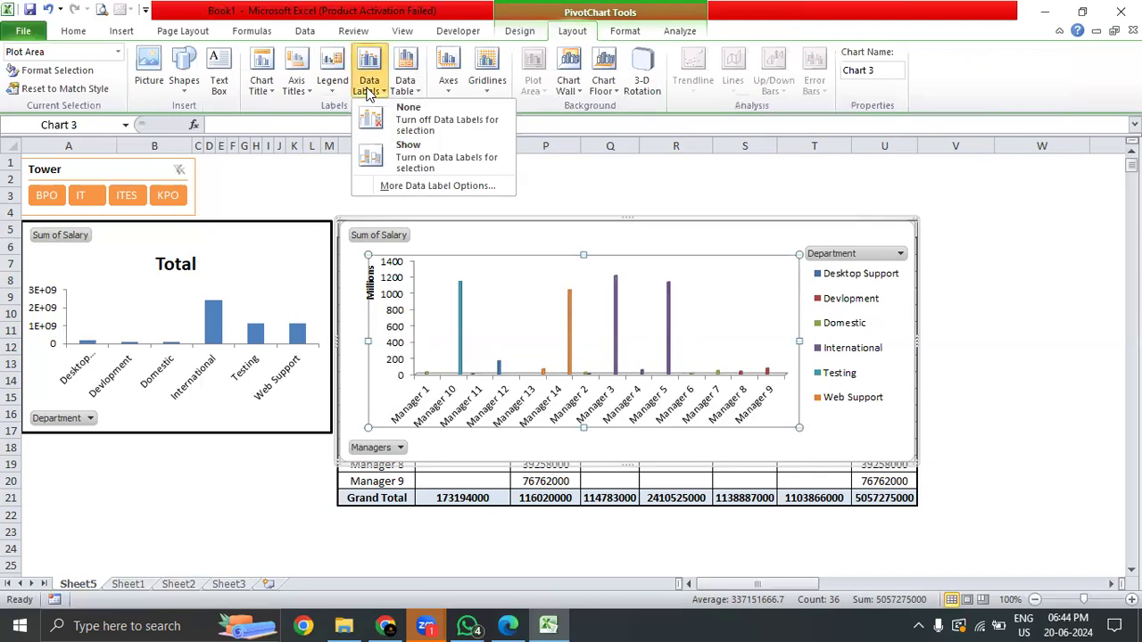
left_click(409, 166)
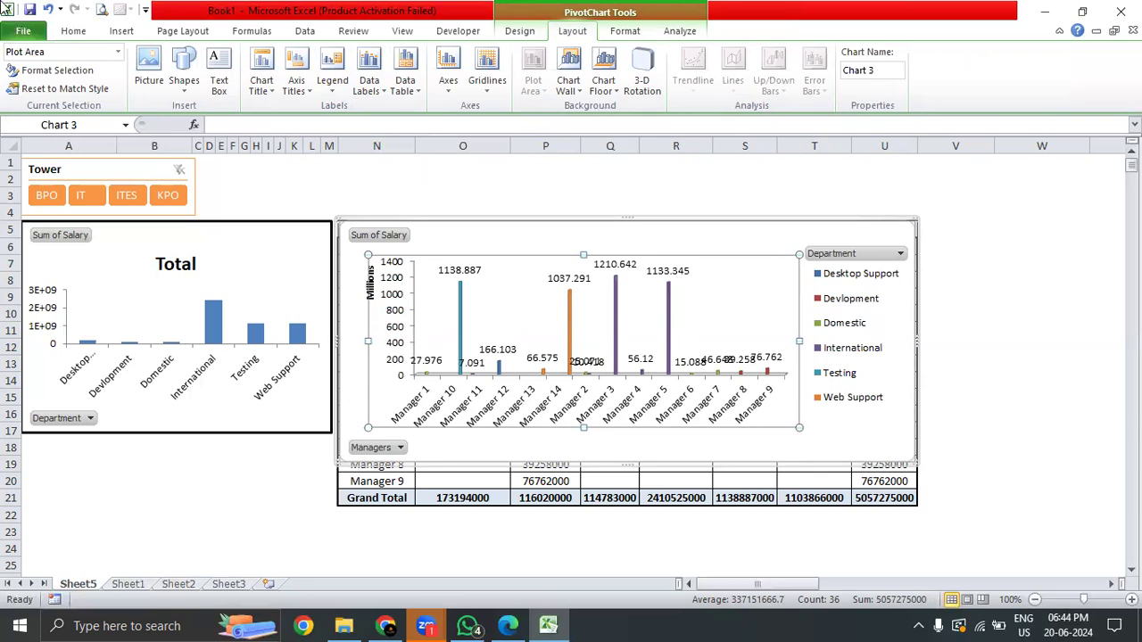
- Stretch the managers chart down to row 21 and slightly past column U to cover the pivot table
left_click(612, 443)
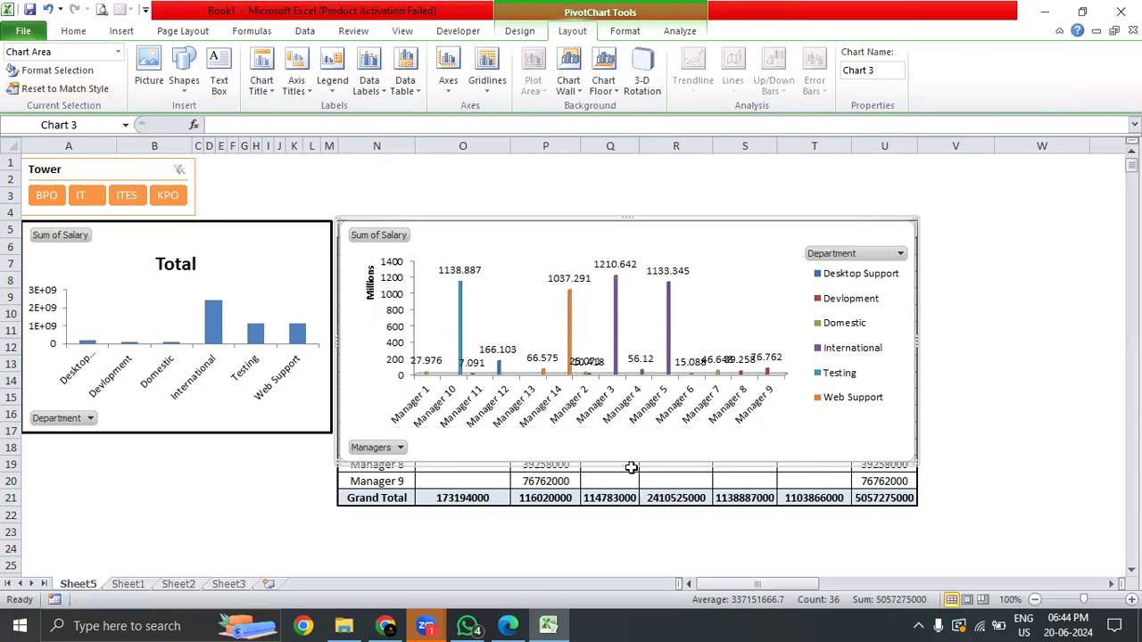
left_click_drag(631, 466, 628, 505)
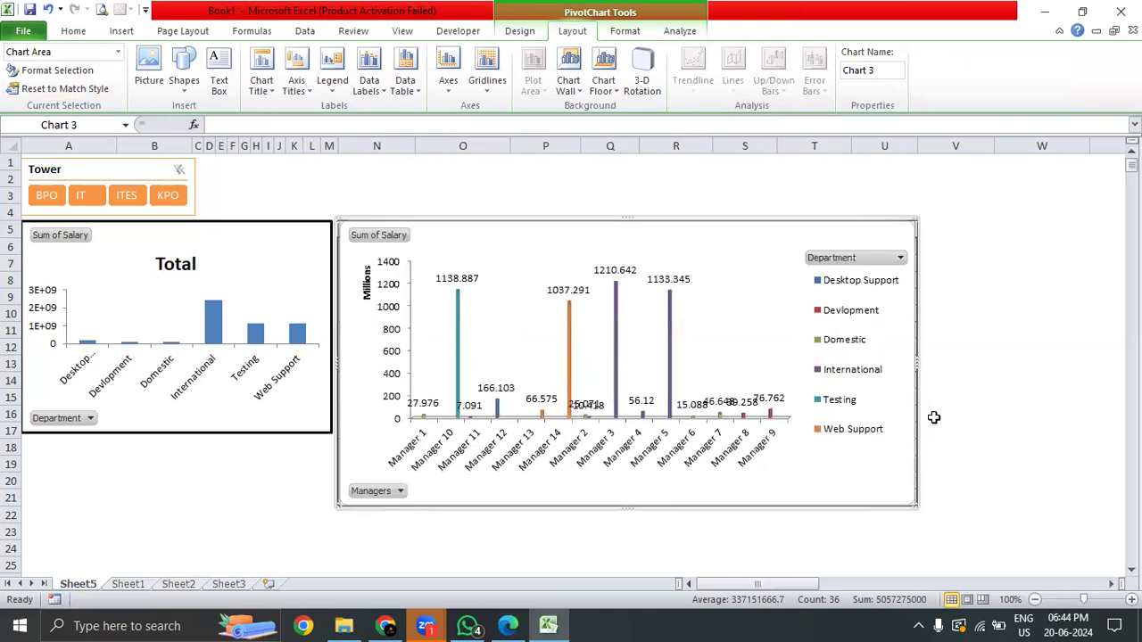
left_click_drag(912, 363, 923, 363)
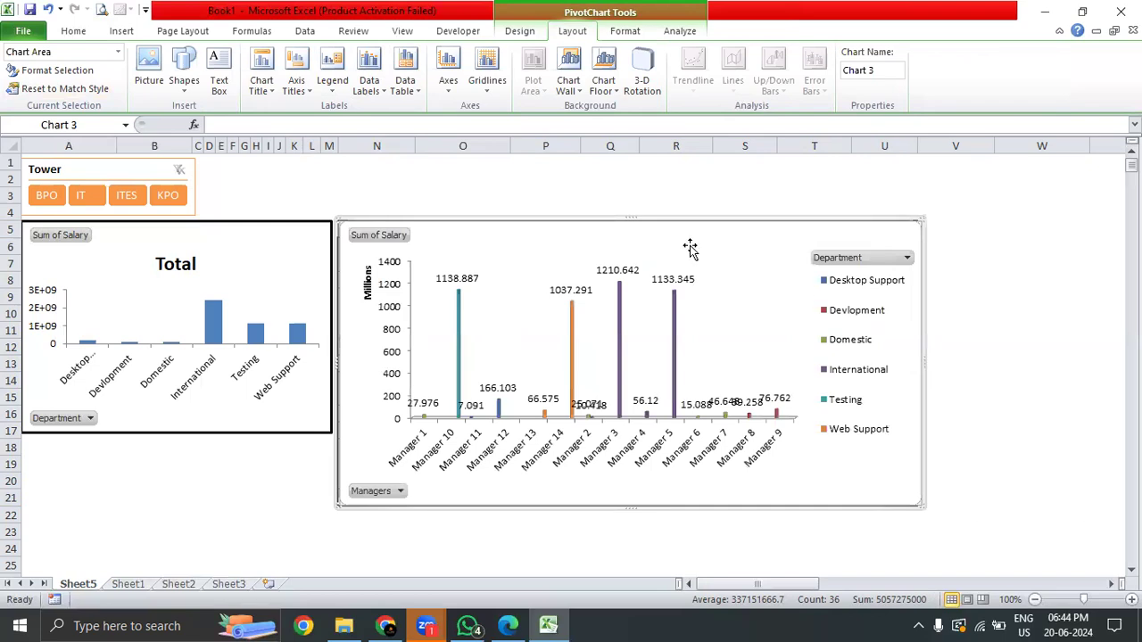
- Insert a Year slicer for the managers chart and place it beside the Tower slicer in row 1
left_click(69, 33)
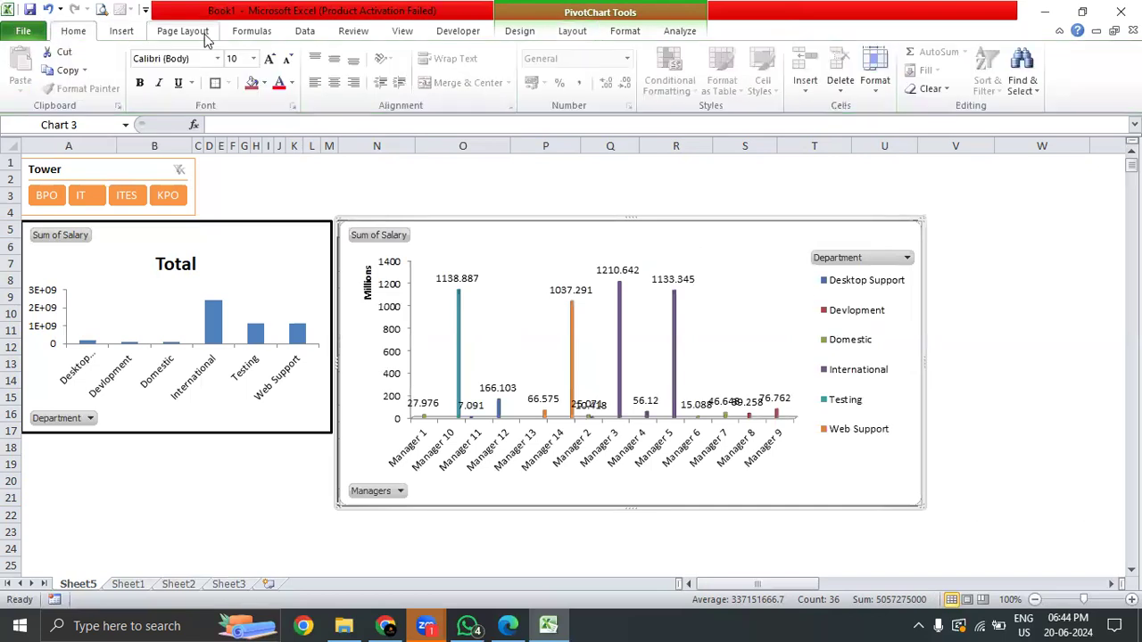
left_click(120, 30)
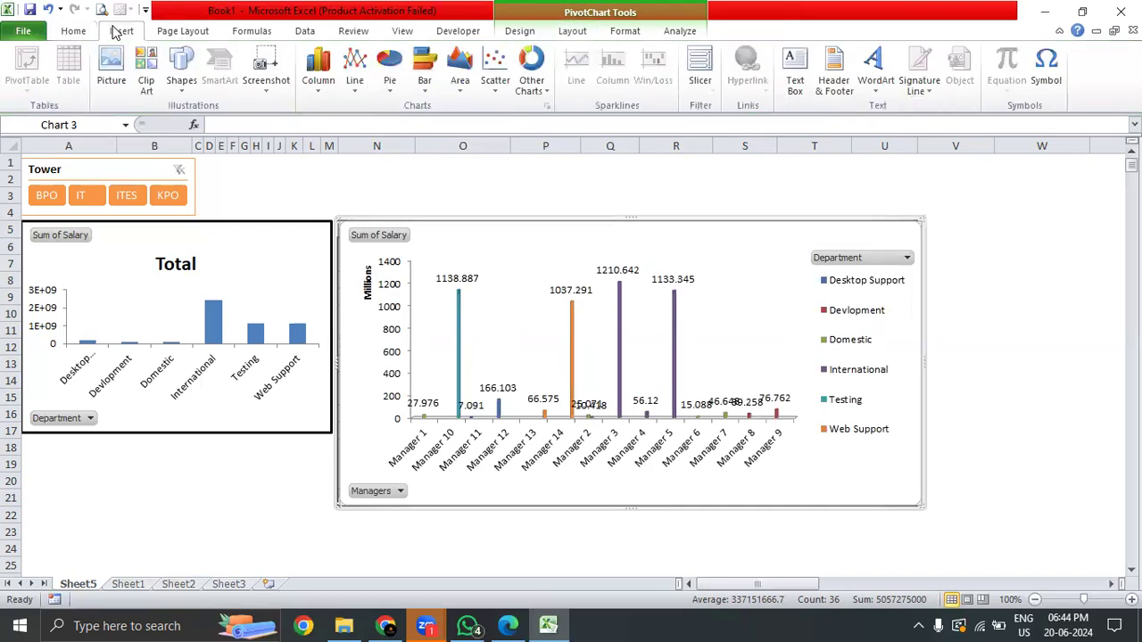
left_click(701, 67)
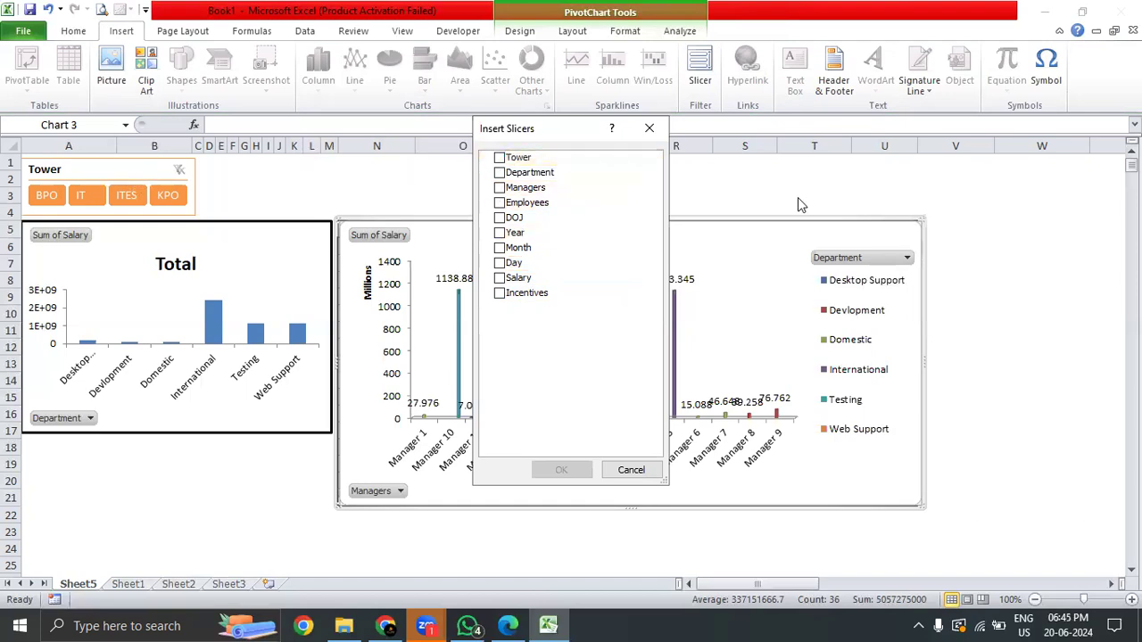
left_click(501, 232)
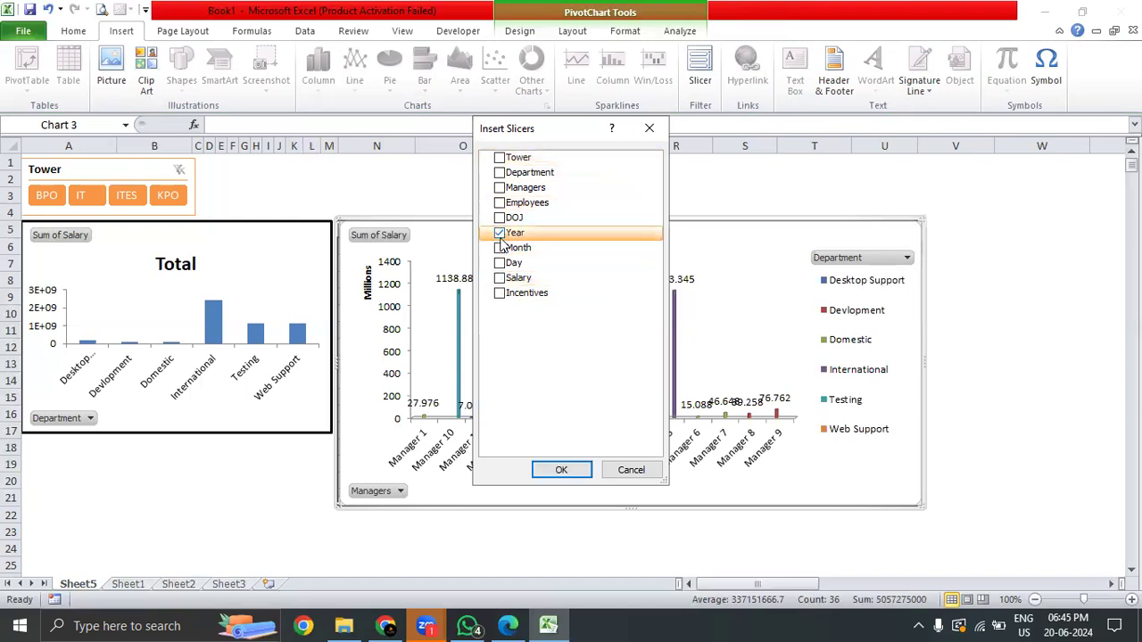
left_click(560, 470)
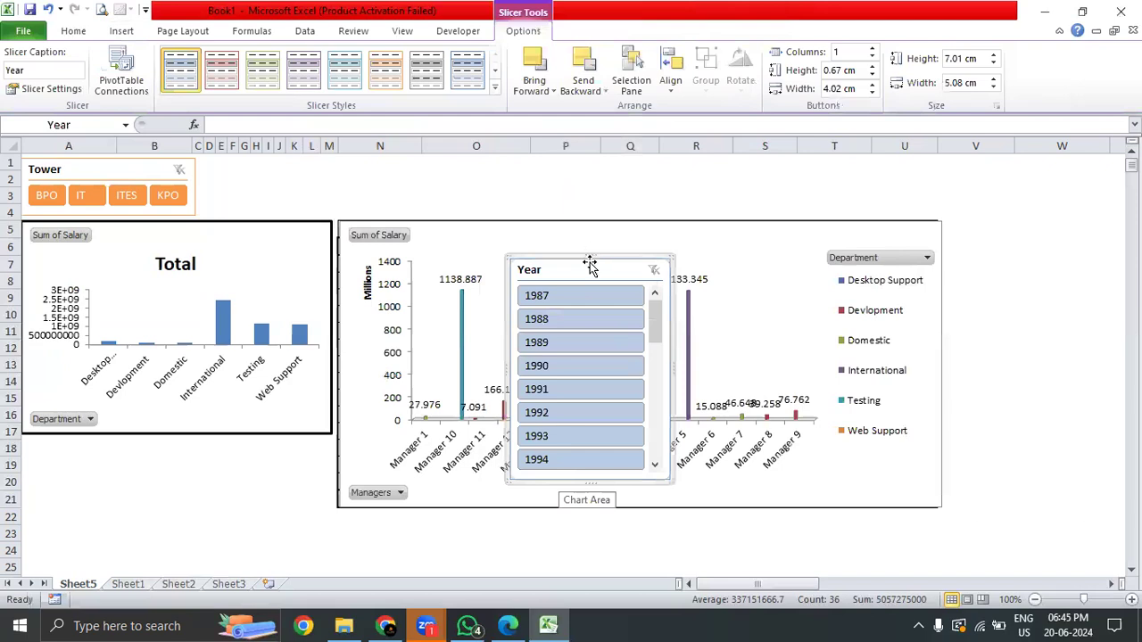
left_click_drag(566, 263, 255, 162)
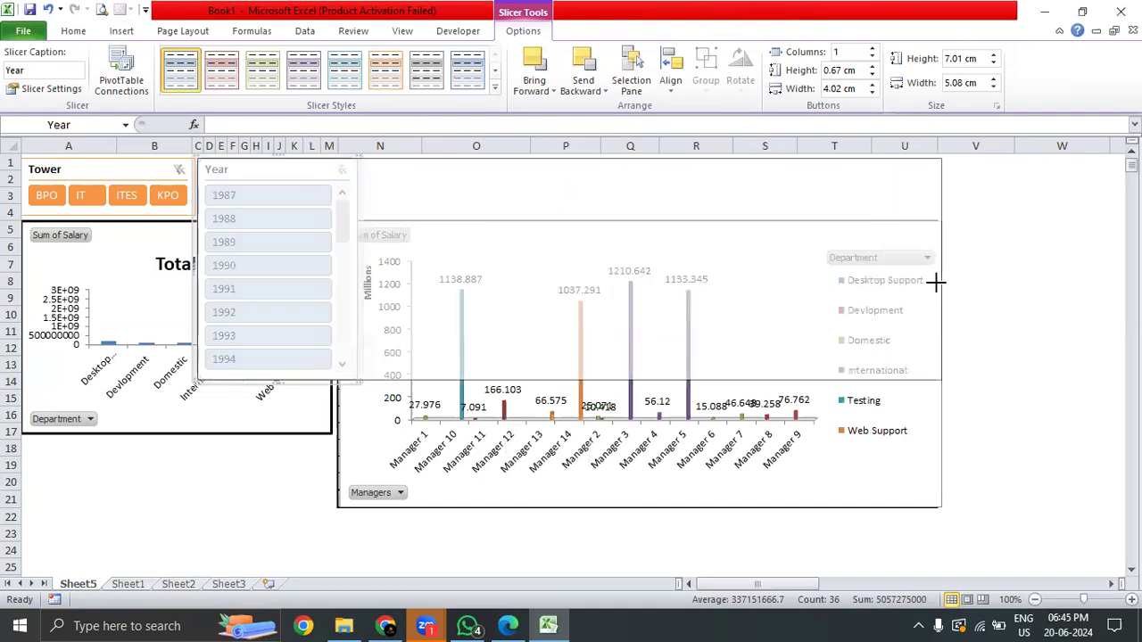
- Widen the Year slicer to 23.42 cm, up to the managers chart's outer edge, and arrange its buttons in 10 columns
left_click_drag(936, 281, 937, 283)
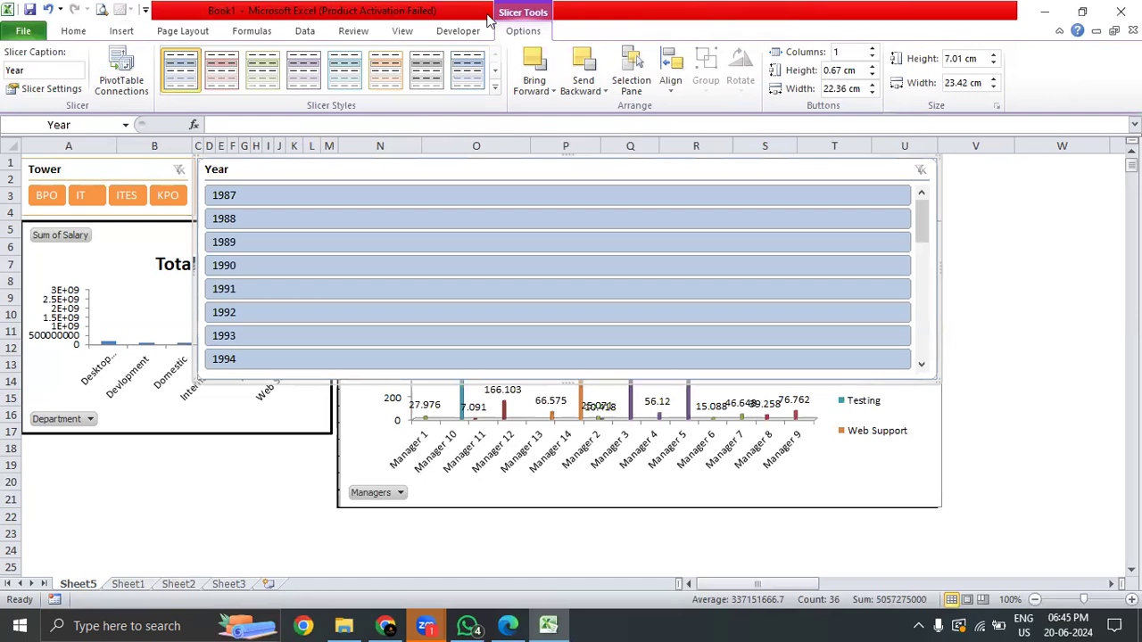
left_click(874, 49)
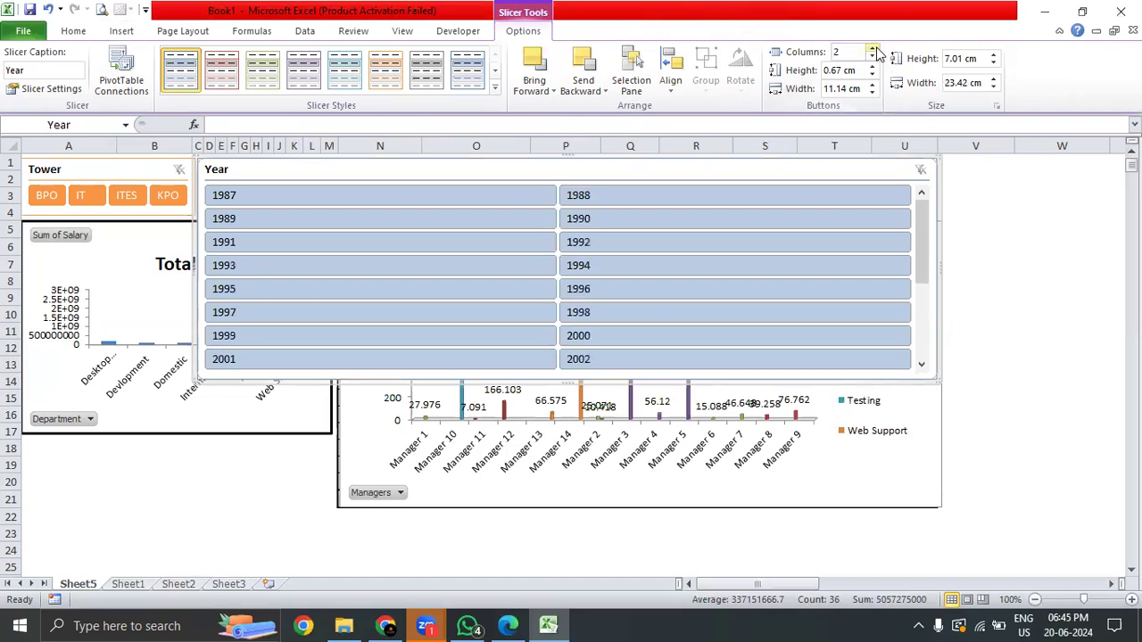
left_click(874, 50)
left_click(874, 49)
left_click(874, 49)
left_click(874, 49)
left_click(874, 49)
left_click(873, 49)
left_click(873, 49)
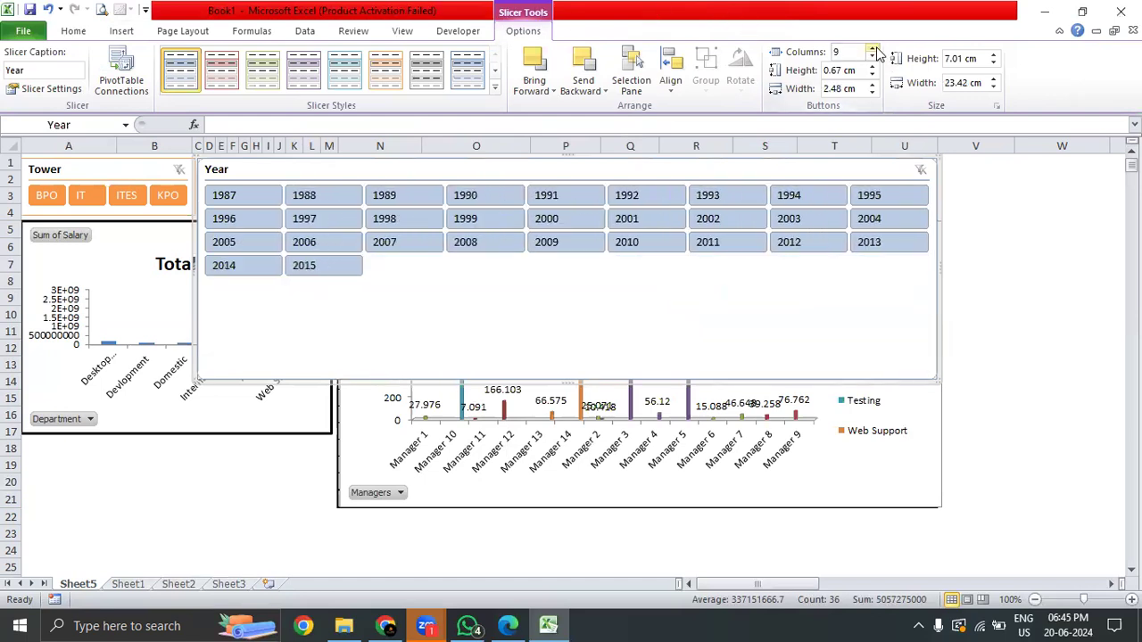
left_click(873, 49)
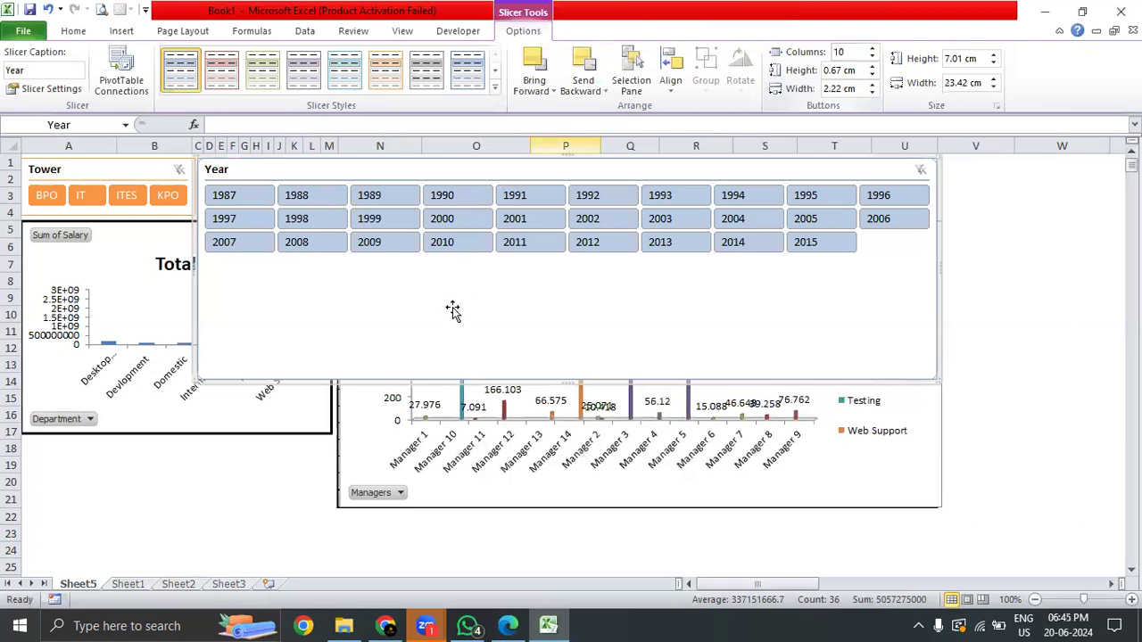
- Shorten the Year slicer to 1.96 cm and nudge it into the space above the charts
left_click_drag(567, 379, 575, 223)
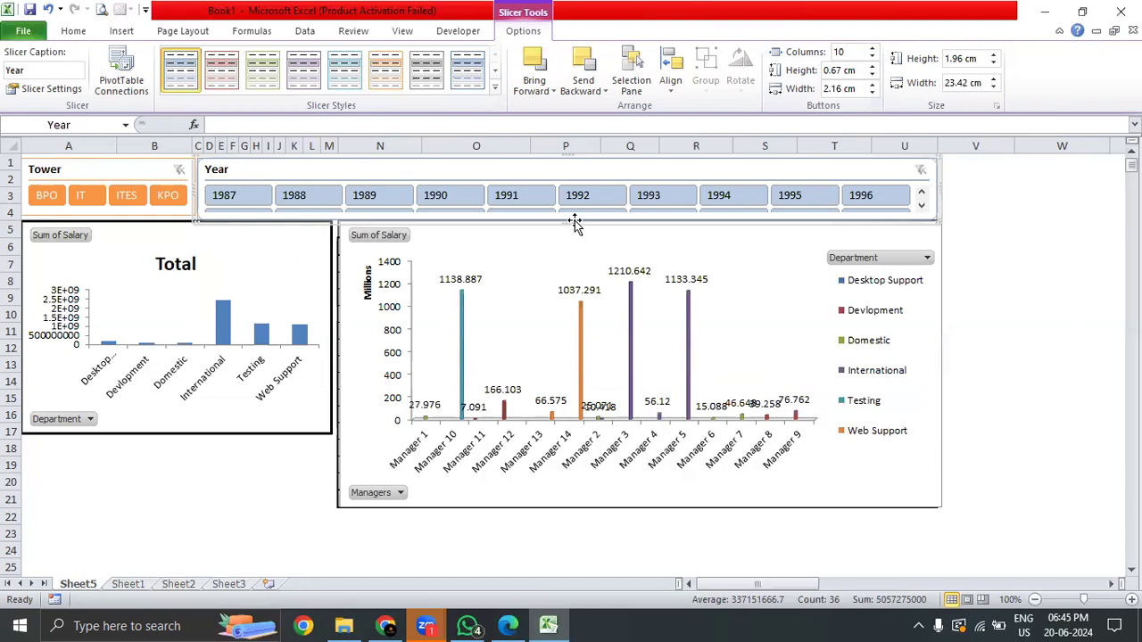
left_click_drag(574, 220, 582, 215)
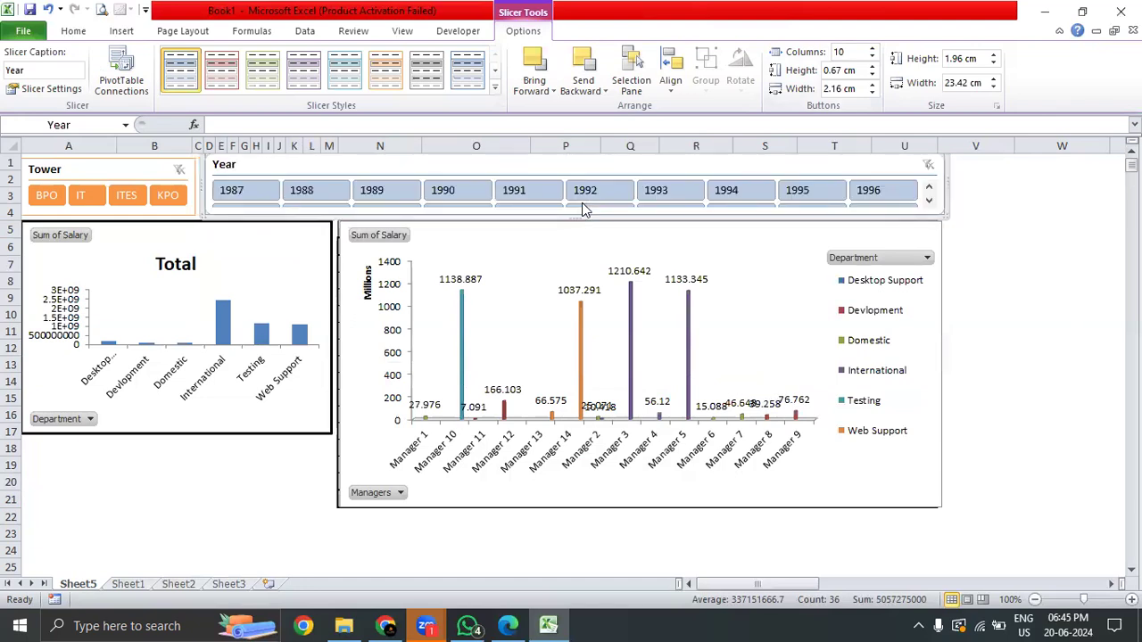
left_click(929, 200)
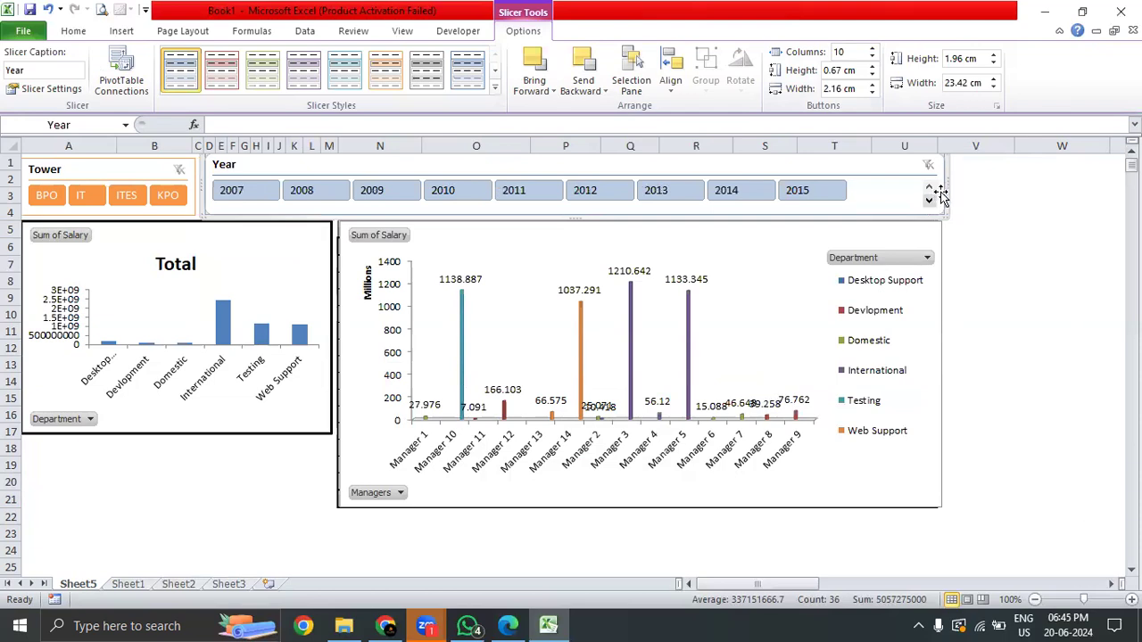
left_click(981, 267)
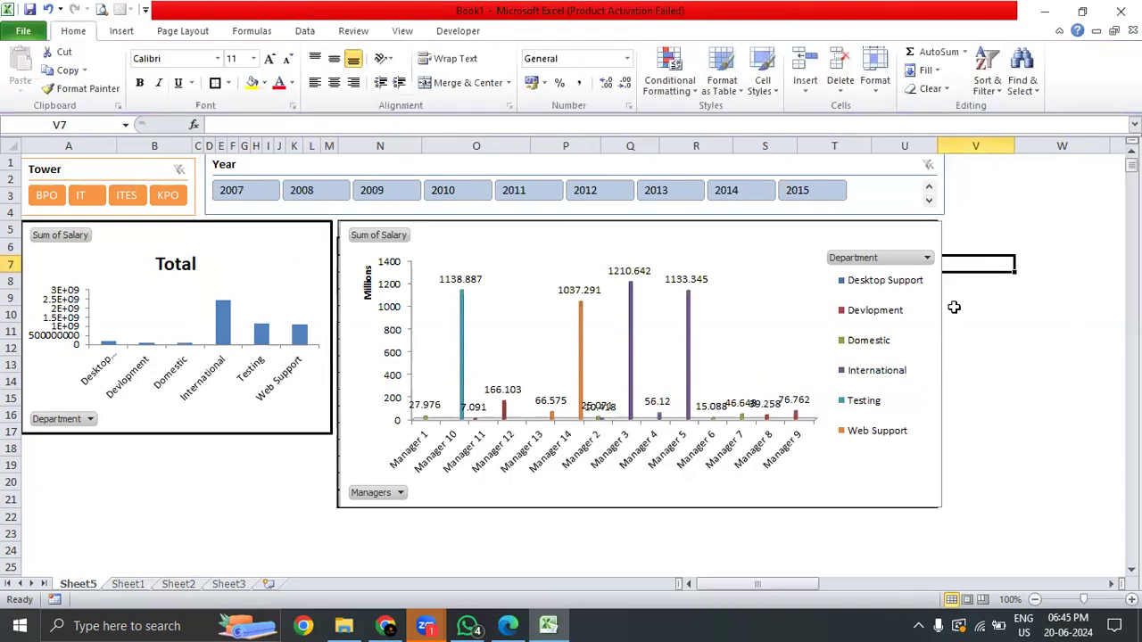
- Test the Year slicer on the managers chart with individual years from 1987 to 1991, and clear the filter
left_click(929, 189)
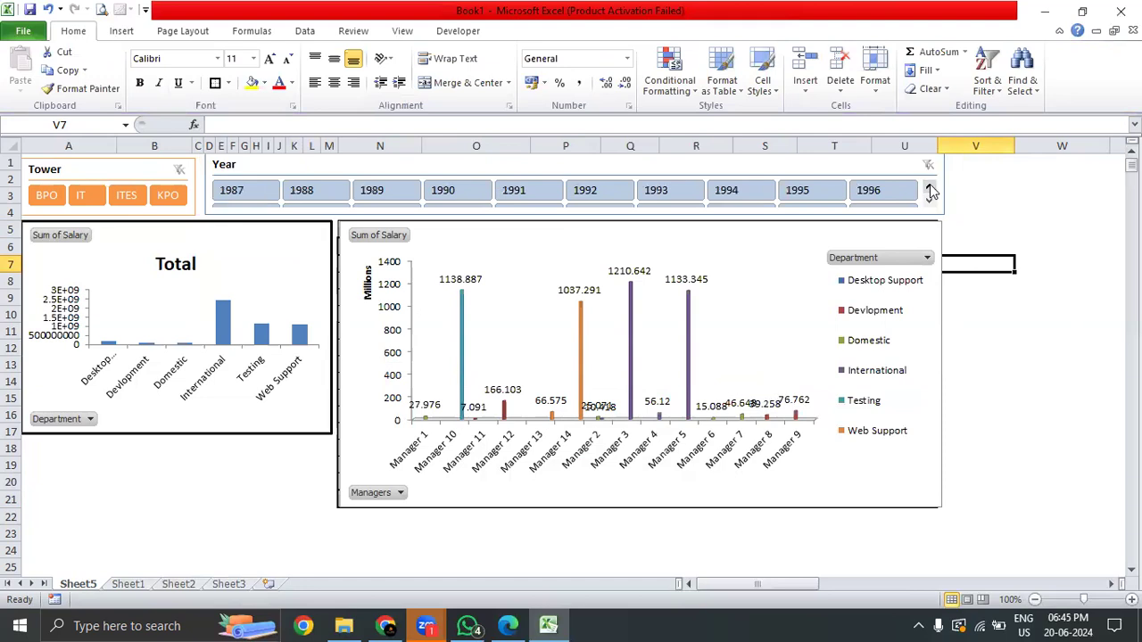
left_click(247, 191)
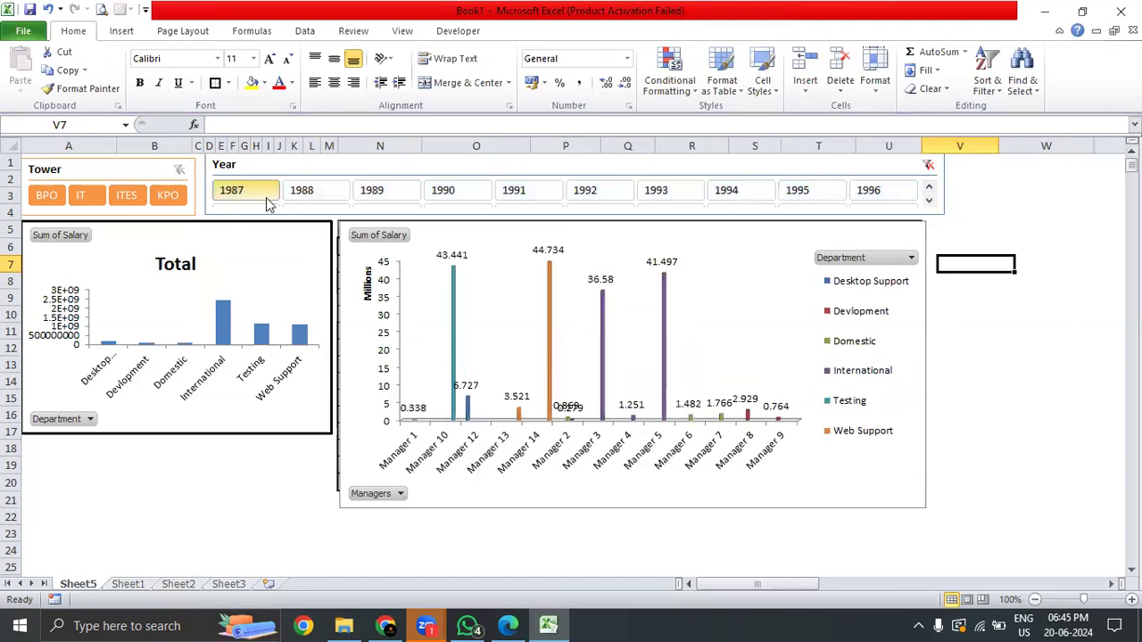
left_click(303, 191)
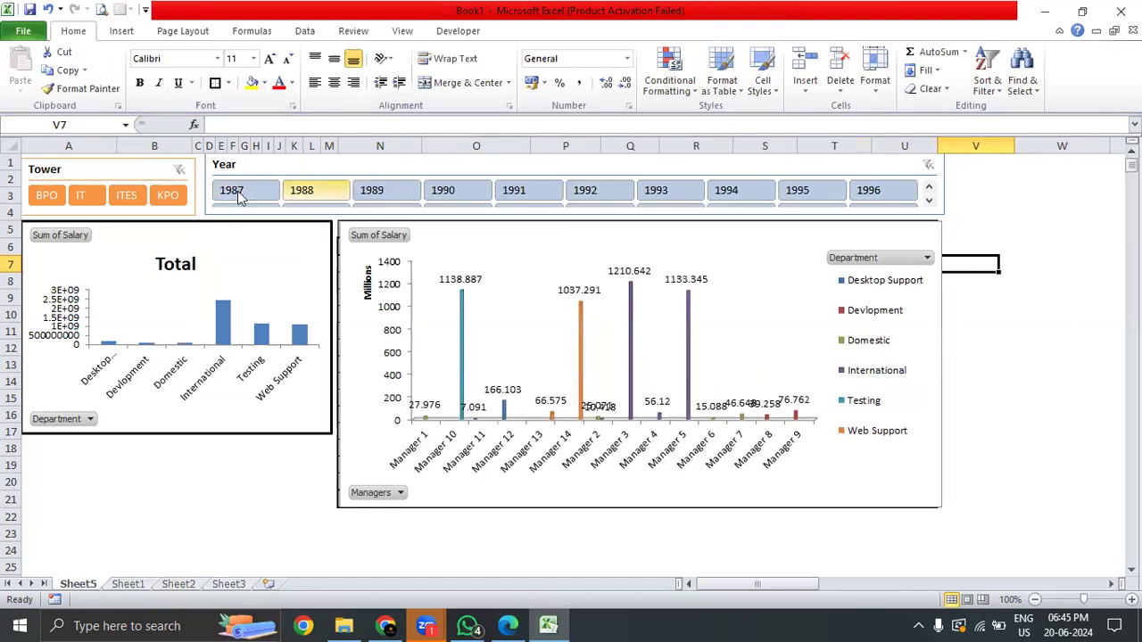
left_click(379, 190)
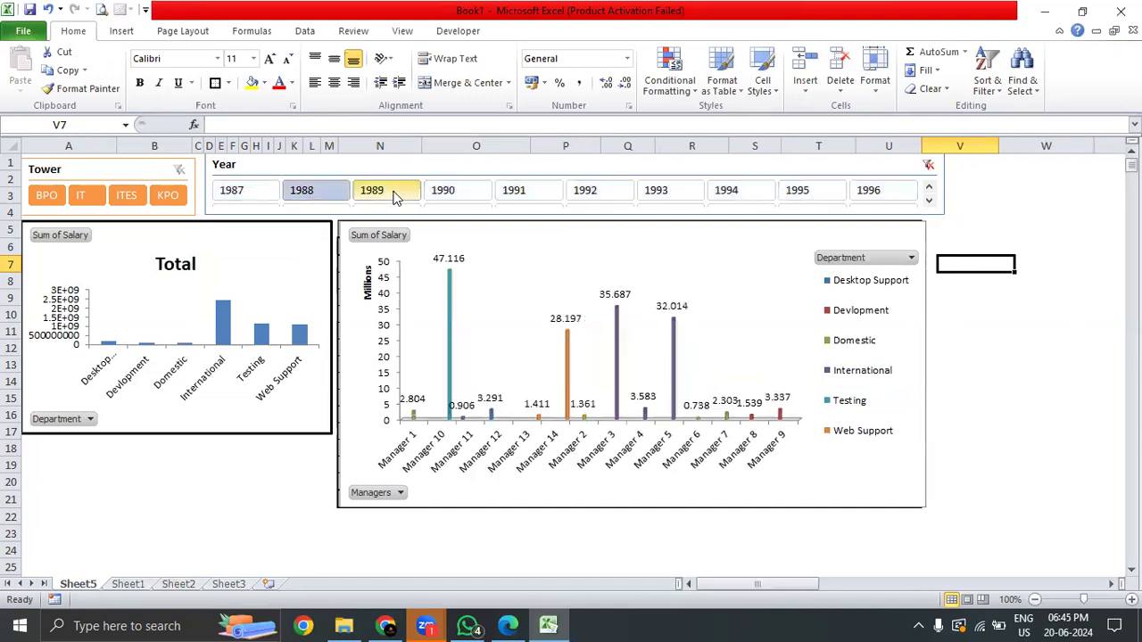
left_click(453, 192)
left_click(535, 193)
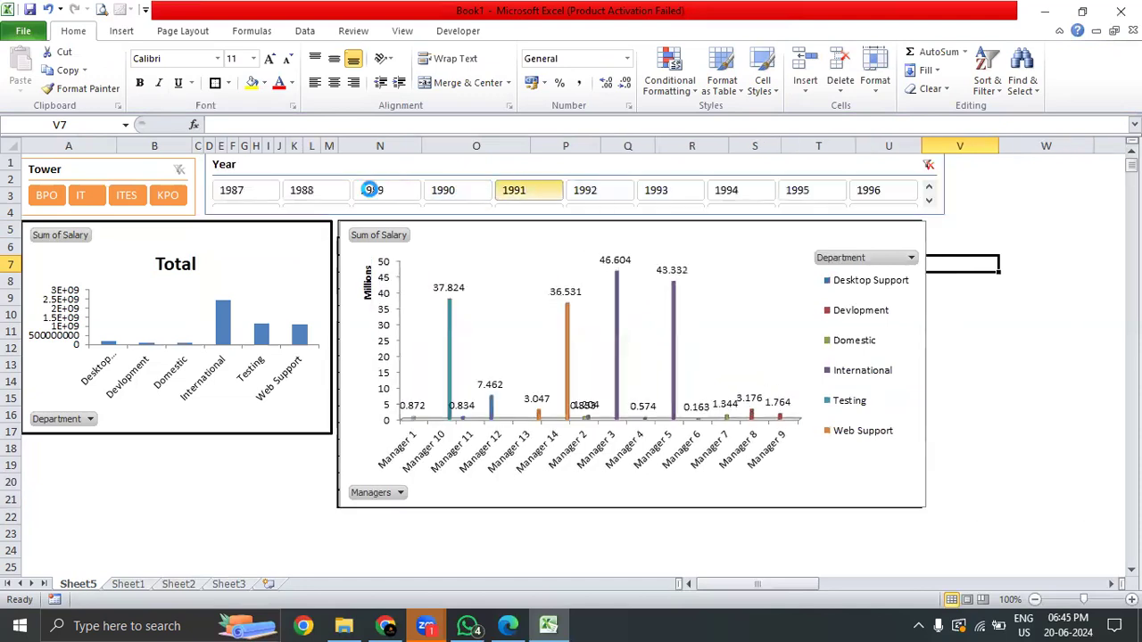
left_click(227, 187)
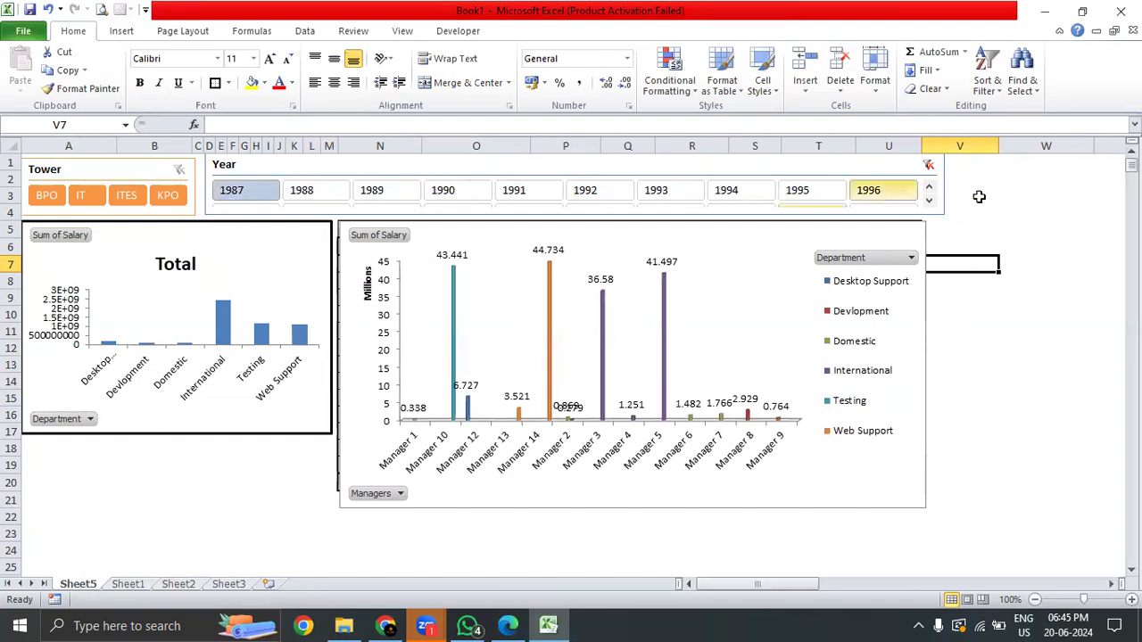
left_click(928, 165)
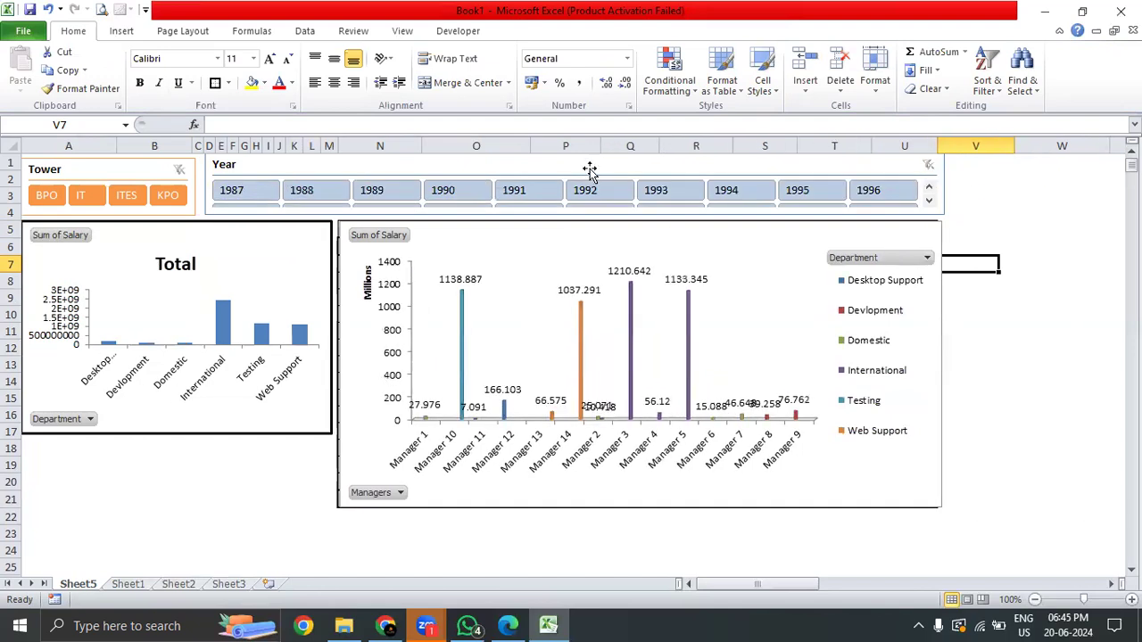
- Connect the Year slicer to both PivotTable6 and PivotTable7 so it filters both charts
left_click(589, 170)
right_click(588, 170)
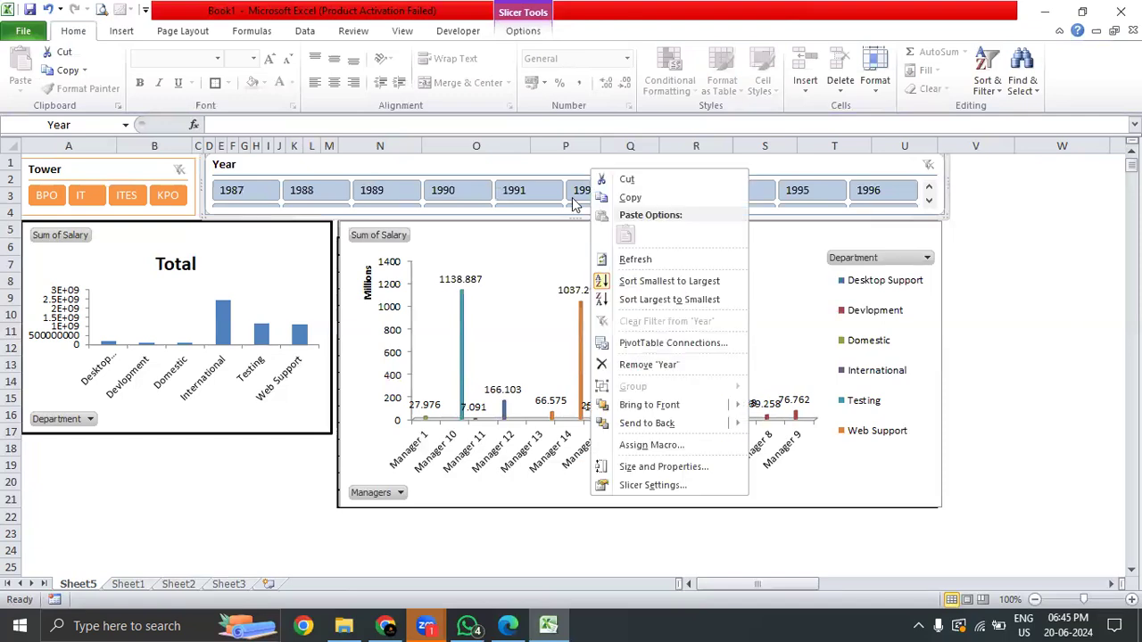
left_click(639, 346)
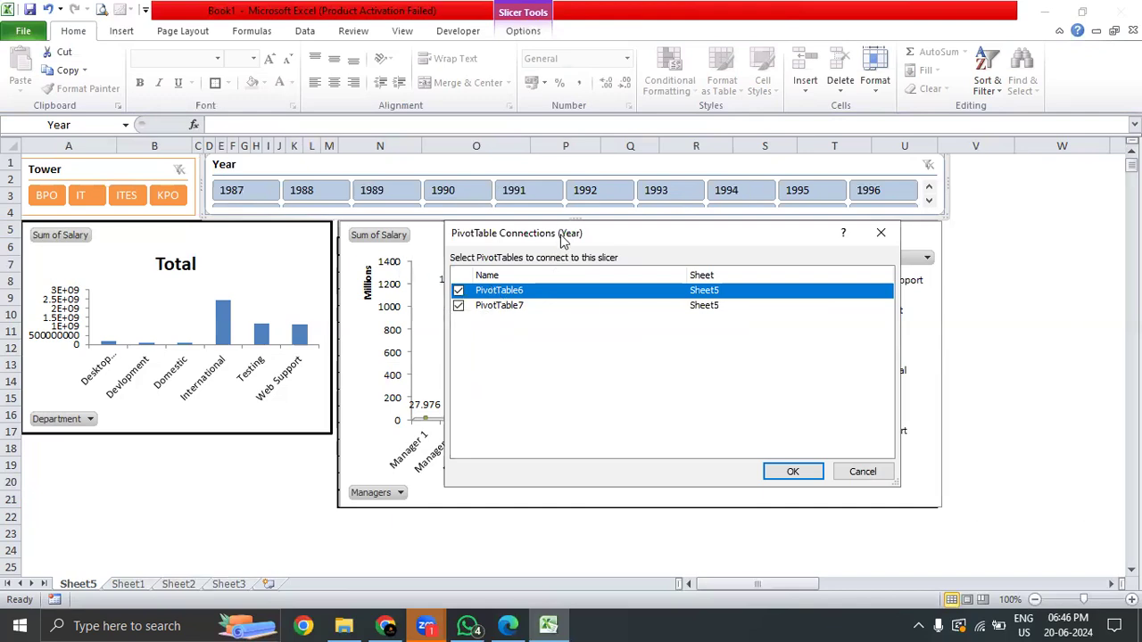
left_click_drag(561, 239, 541, 197)
left_click(720, 429)
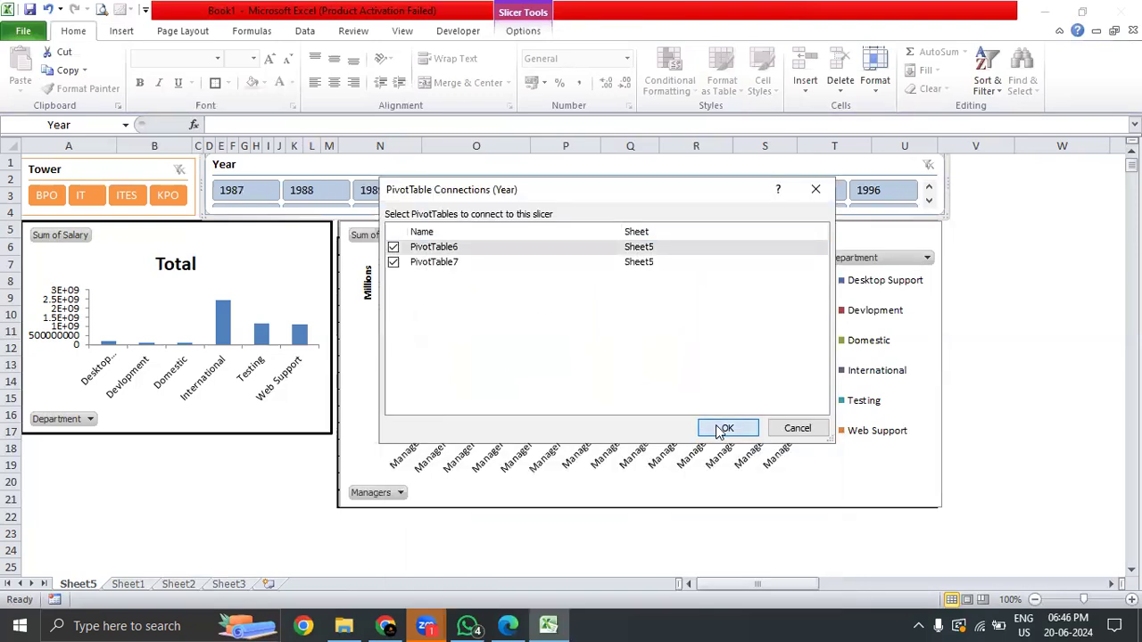
left_click(1082, 349)
left_click(1019, 250)
left_click(837, 231)
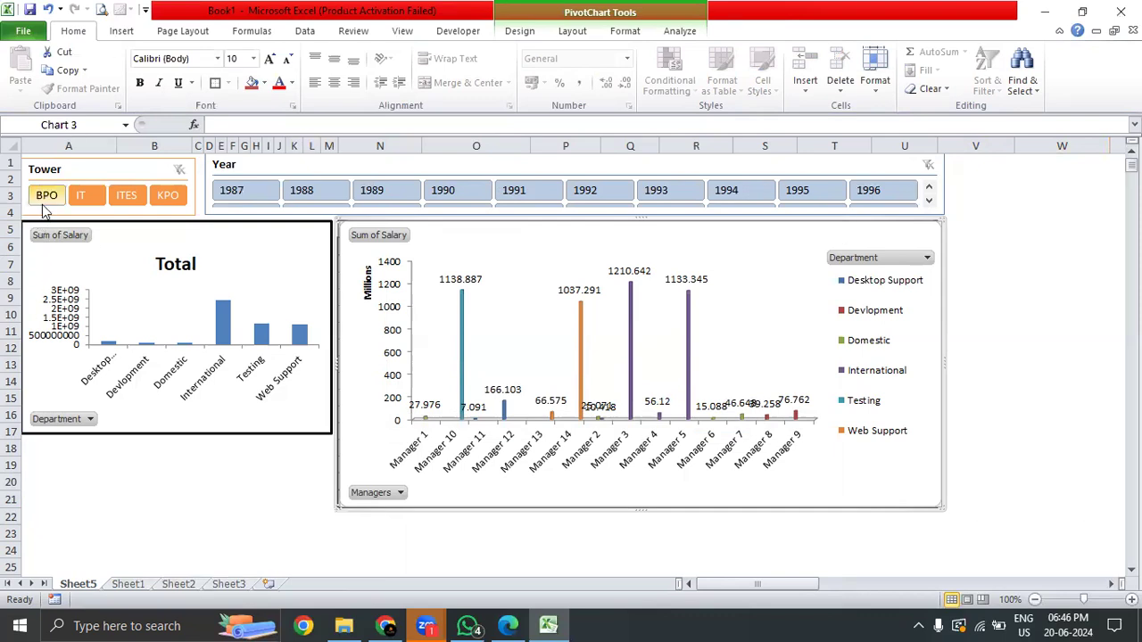
- Filter the charts to the year 1987 and add Inside End data labels to the department chart
left_click(237, 188)
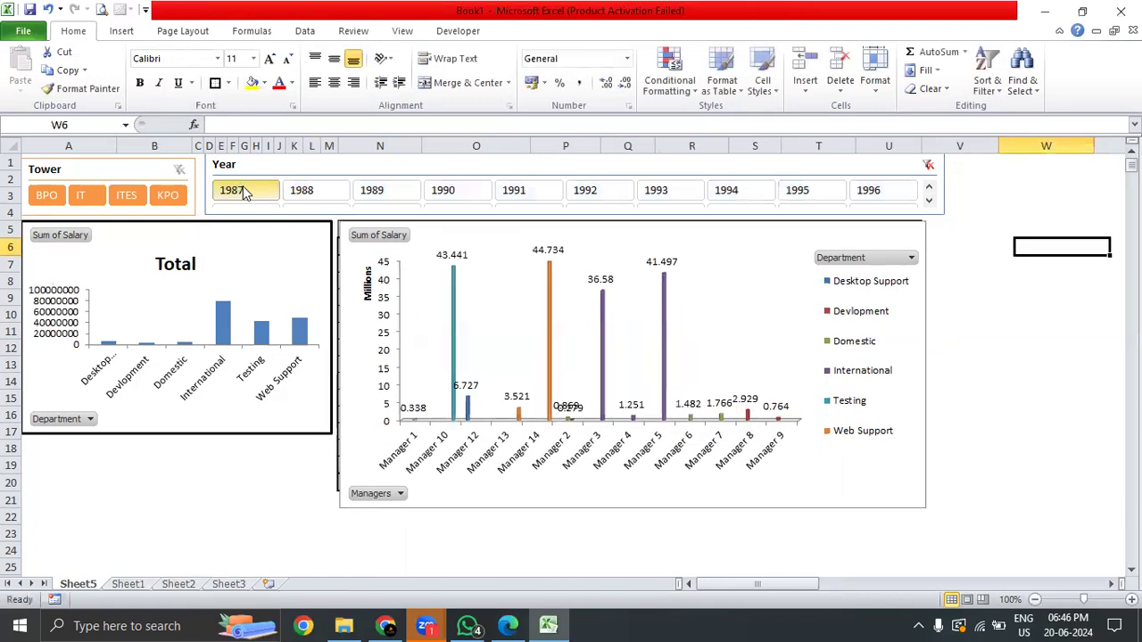
left_click(247, 282)
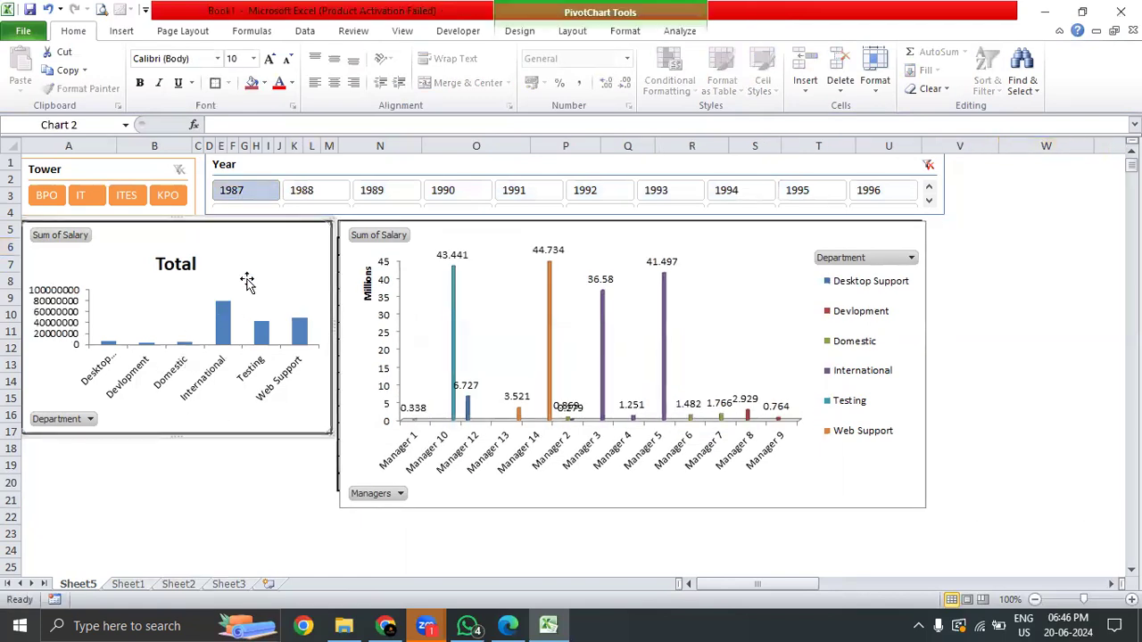
left_click(595, 33)
left_click(332, 78)
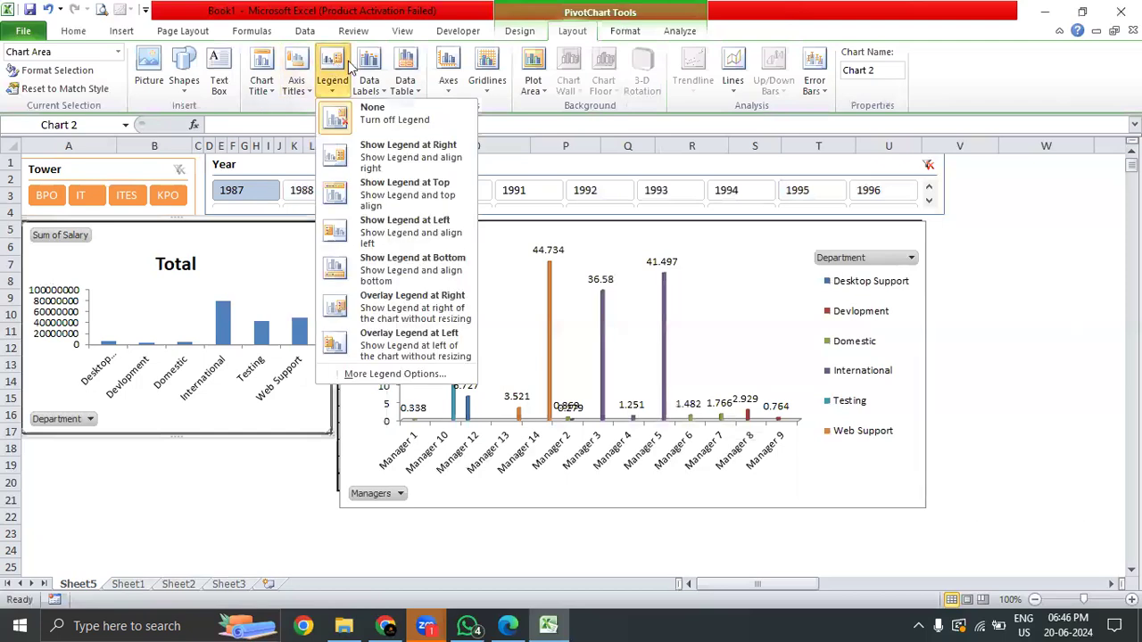
left_click(371, 72)
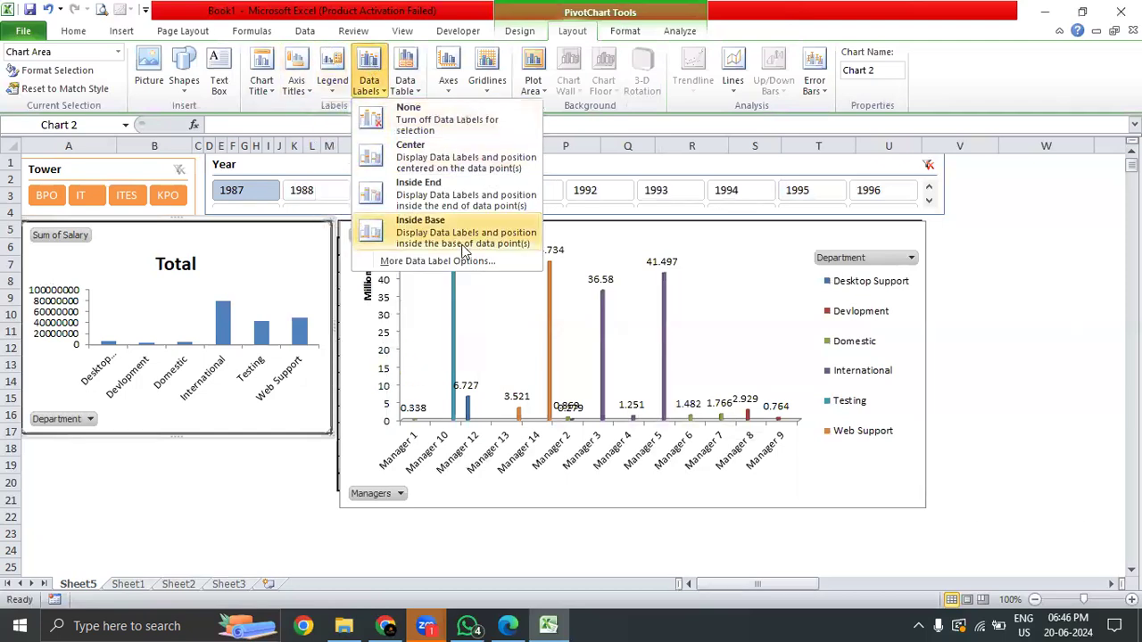
left_click(419, 189)
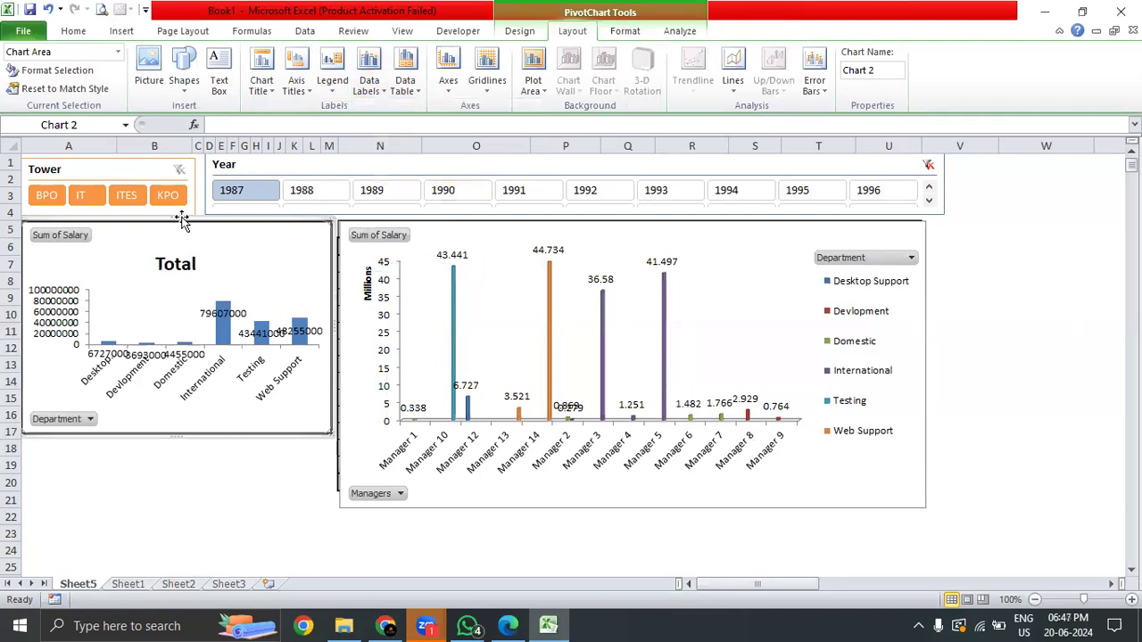
- Test the Year slicer on both charts with individual years from 1988 to 1992, and clear the filter
left_click(303, 188)
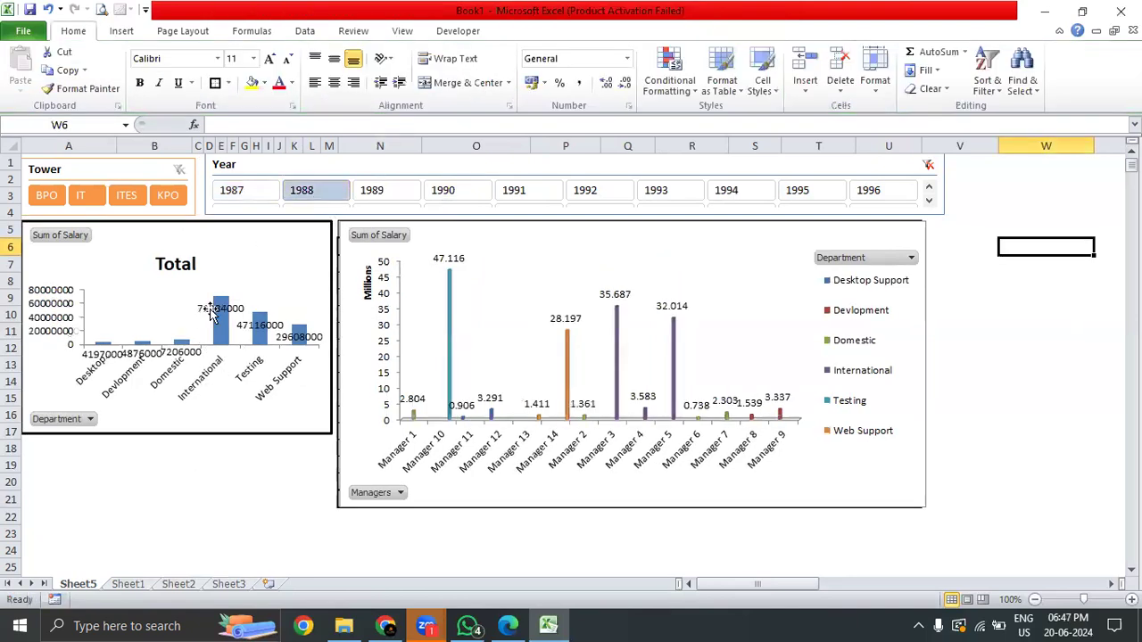
left_click(371, 191)
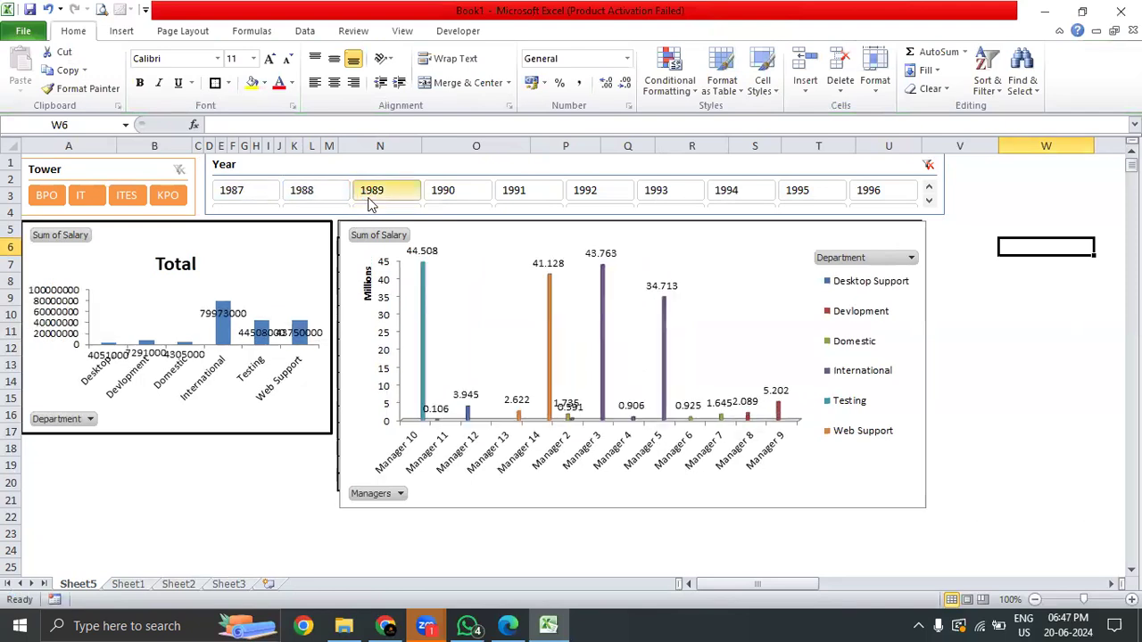
left_click(471, 194)
left_click(518, 192)
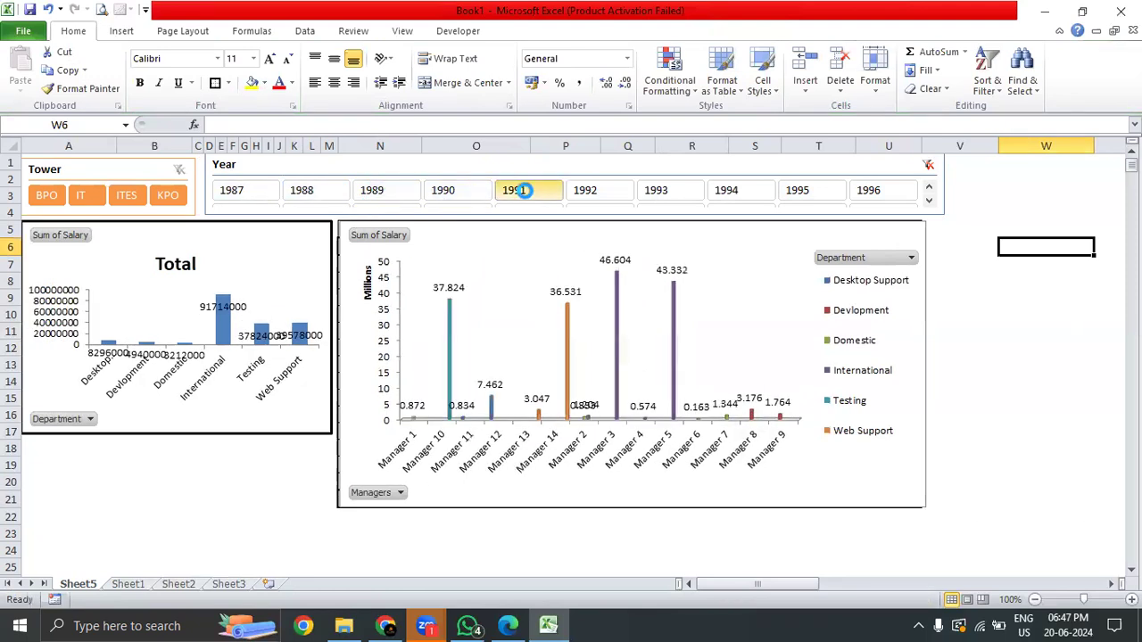
left_click(600, 192)
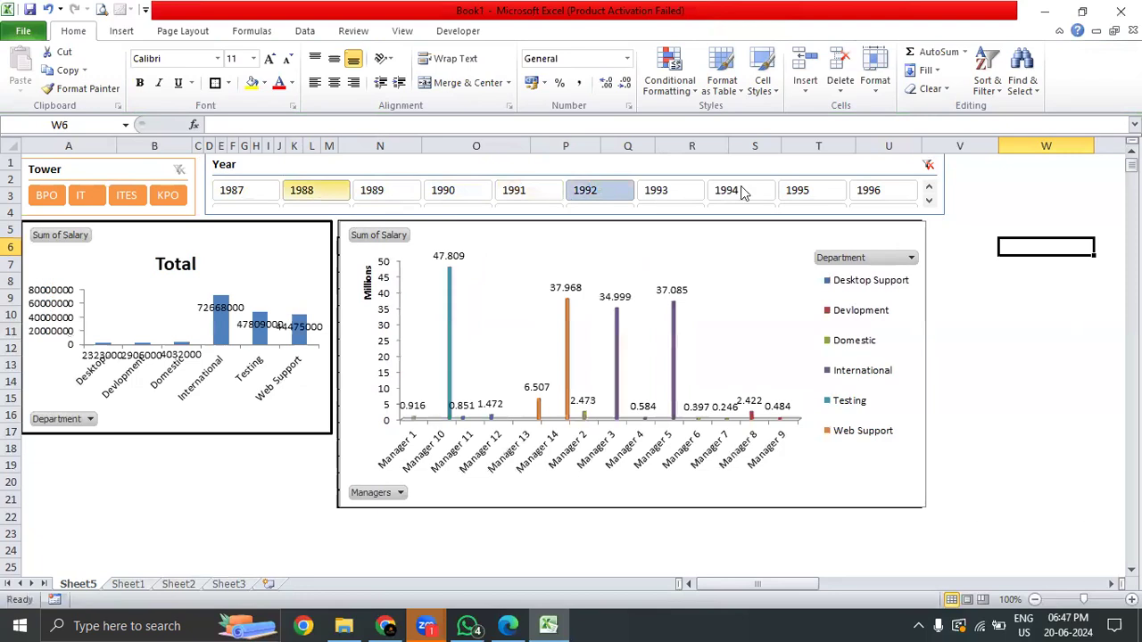
left_click(928, 164)
- Connect the Tower slicer to PivotTable7 in addition to PivotTable6
left_click(147, 170)
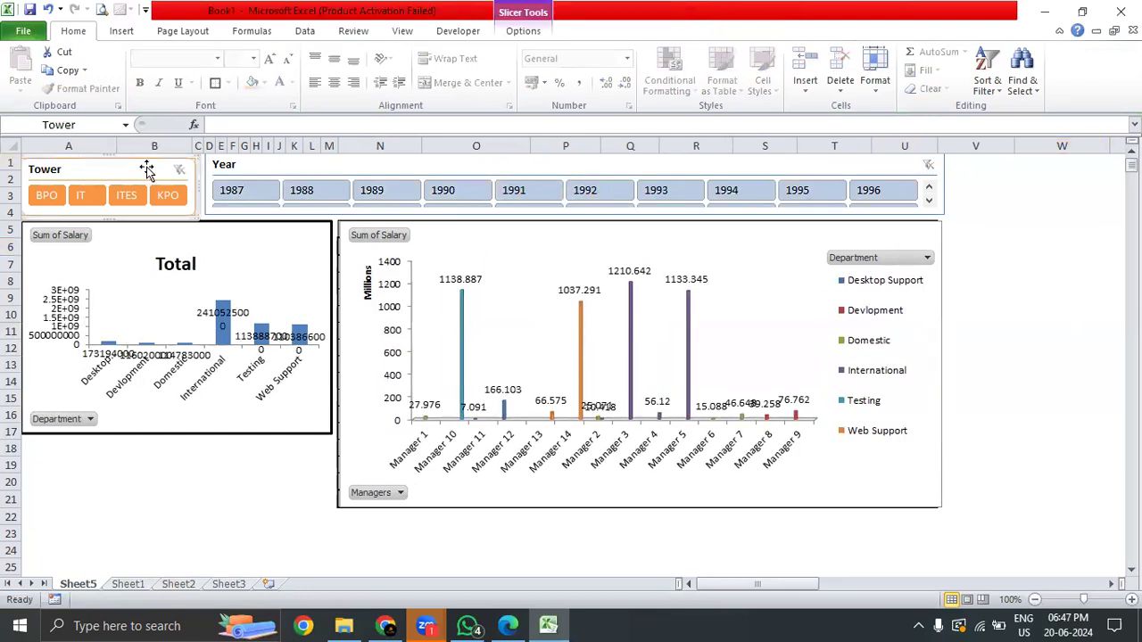
right_click(147, 169)
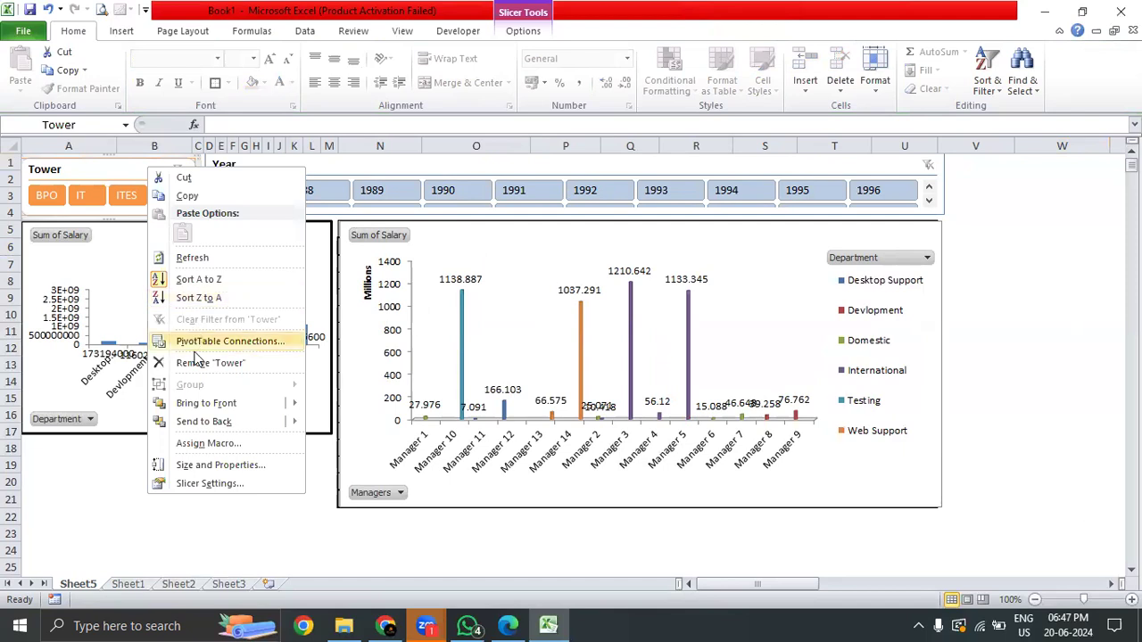
left_click(198, 341)
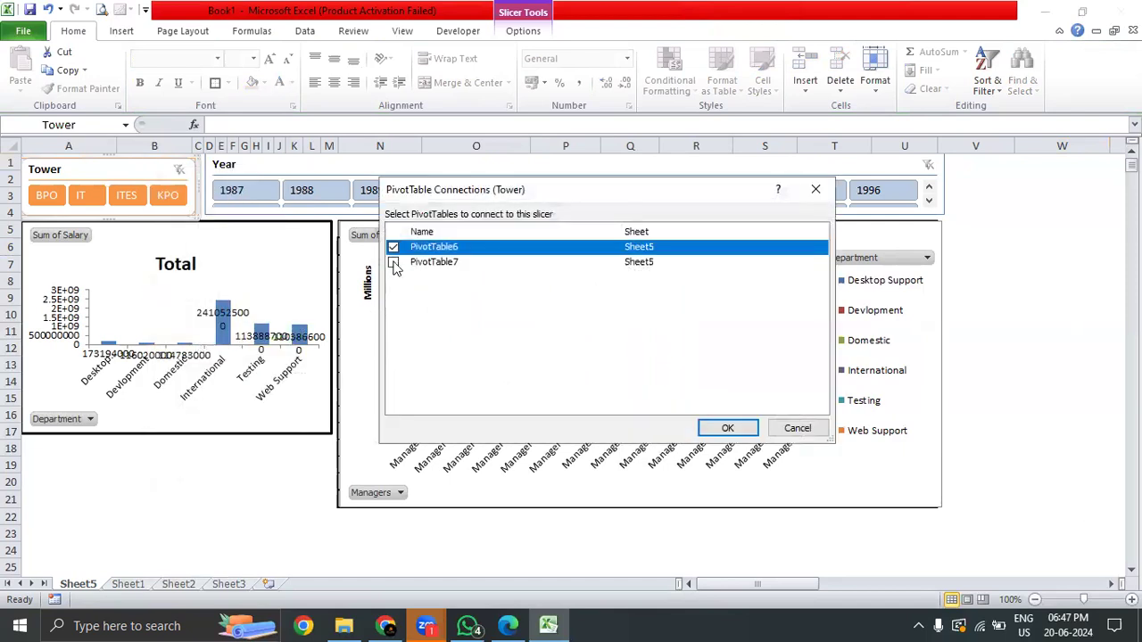
left_click(393, 262)
left_click(725, 428)
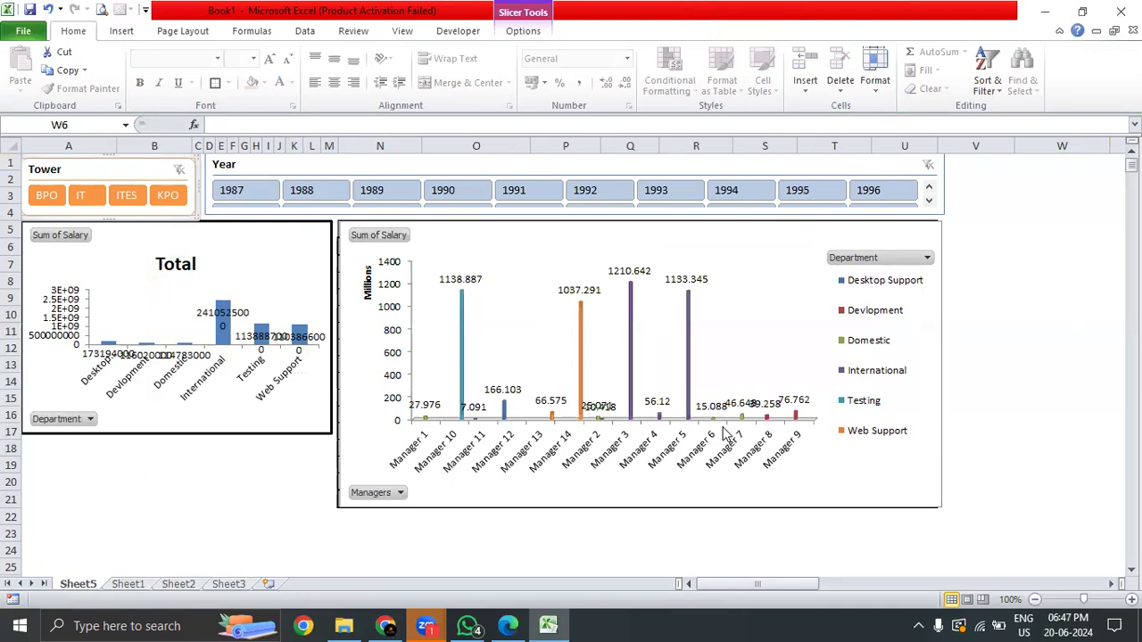
- Test the Tower slicer on both charts with BPO, IT, ITES and KPO individually, and clear the filter
left_click(47, 195)
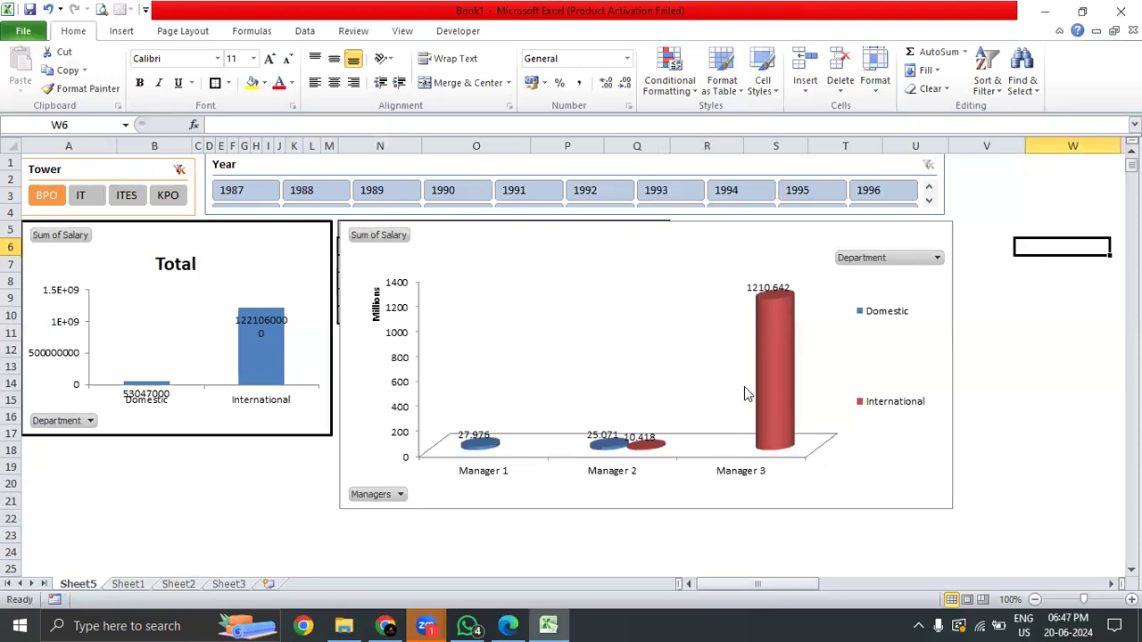
left_click(465, 443)
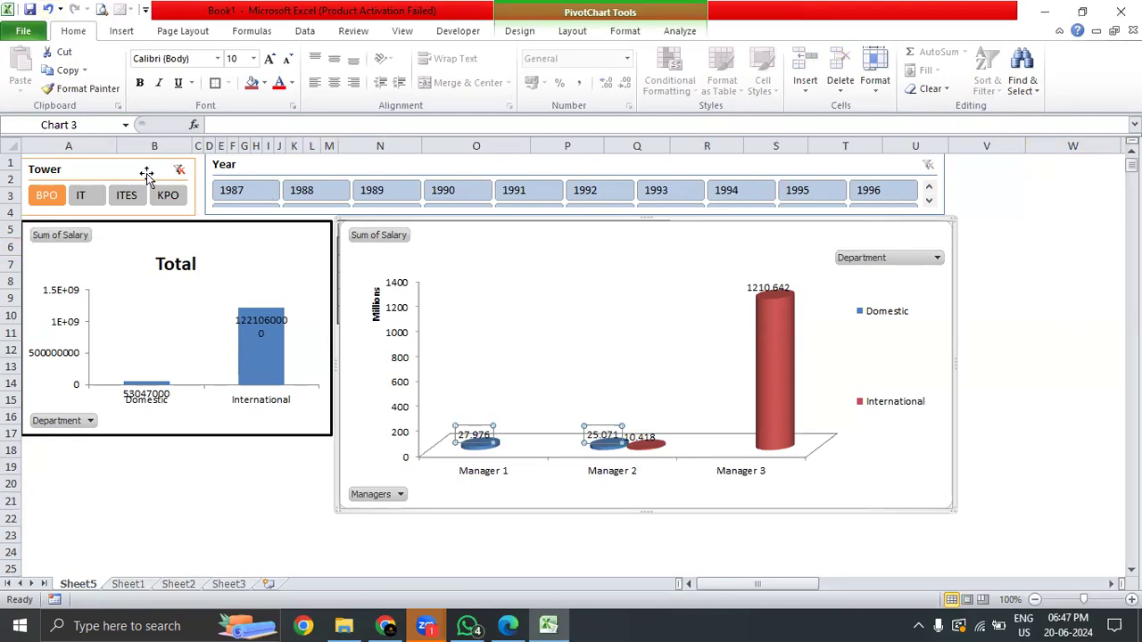
left_click(83, 196)
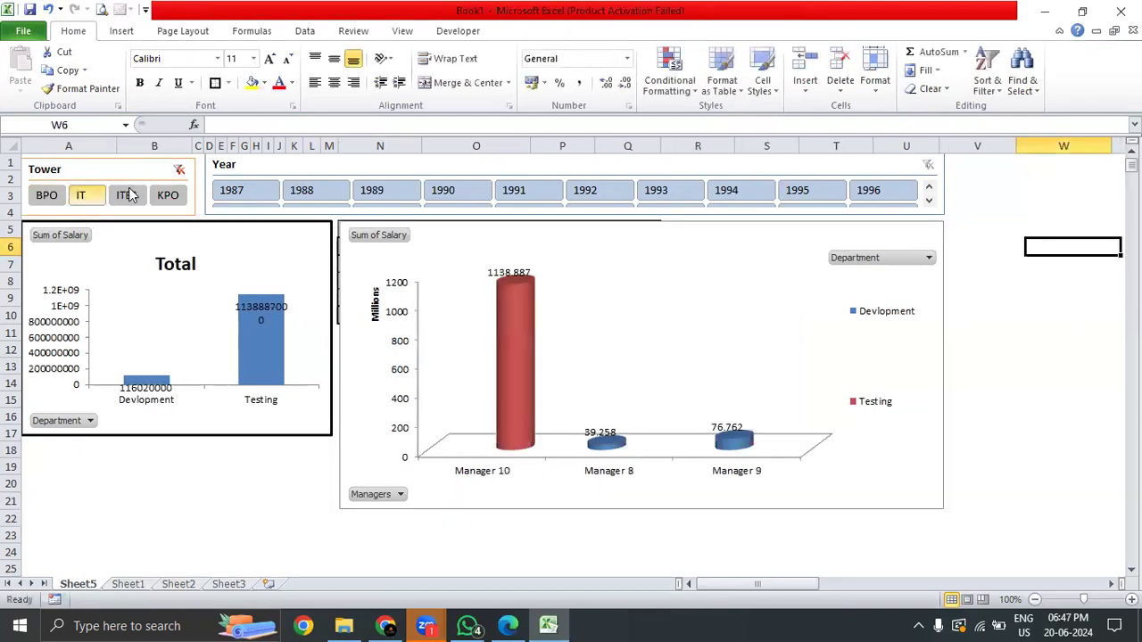
left_click(126, 195)
left_click(167, 195)
left_click(125, 195)
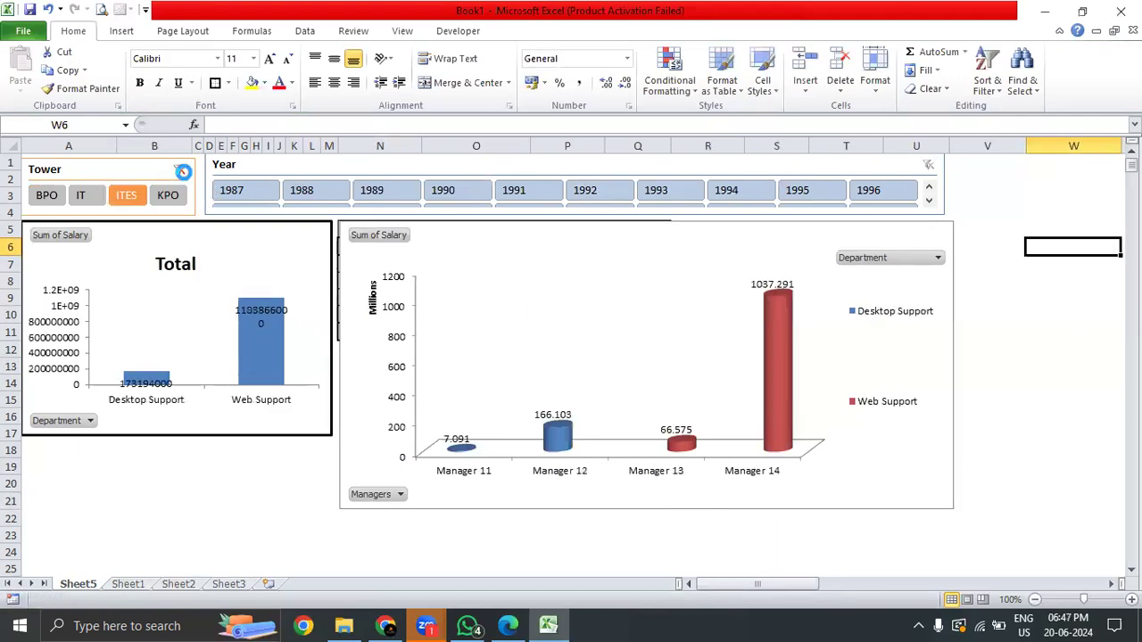
left_click(182, 171)
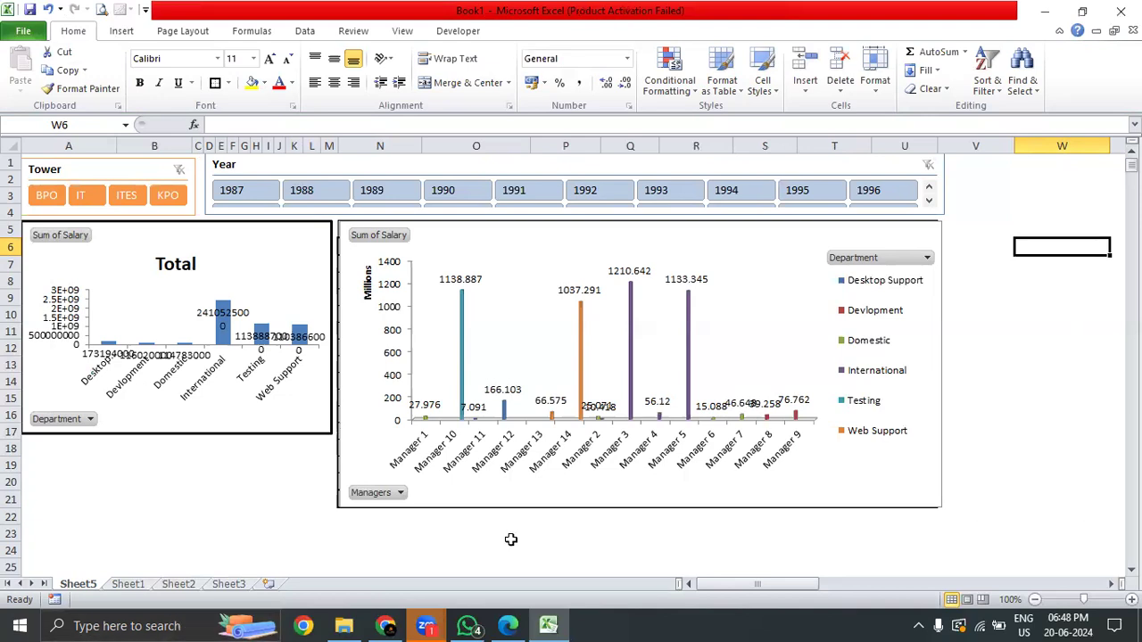
- Switch to the Dashboard sheet of the Chapter 30 - Pivot Chart _ Slicers workbook
left_click(97, 625)
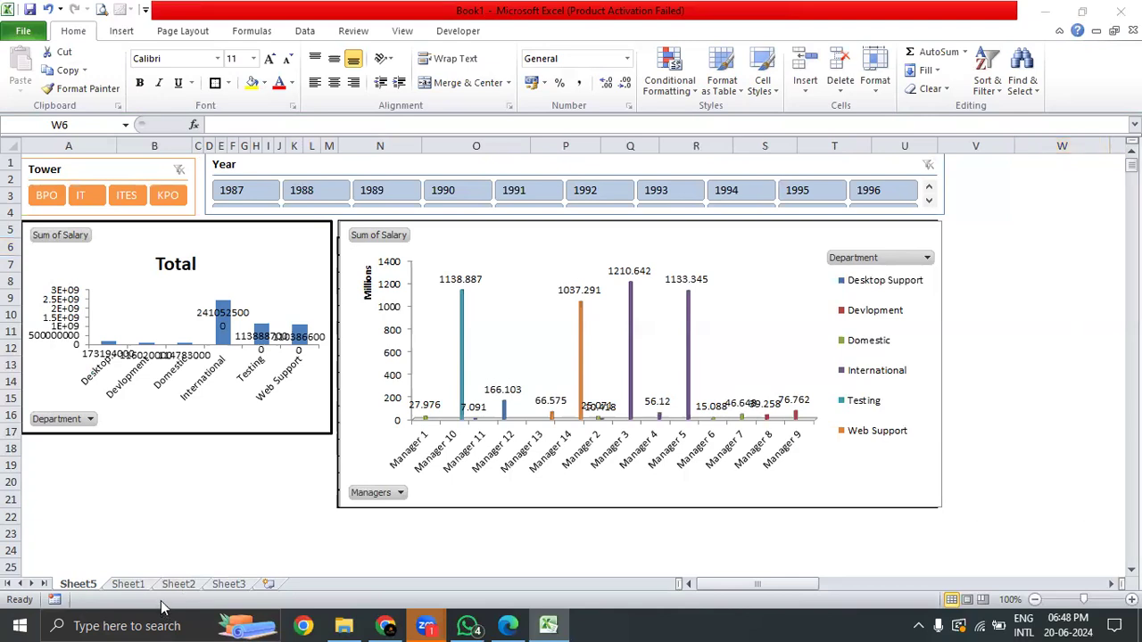
left_click(163, 518)
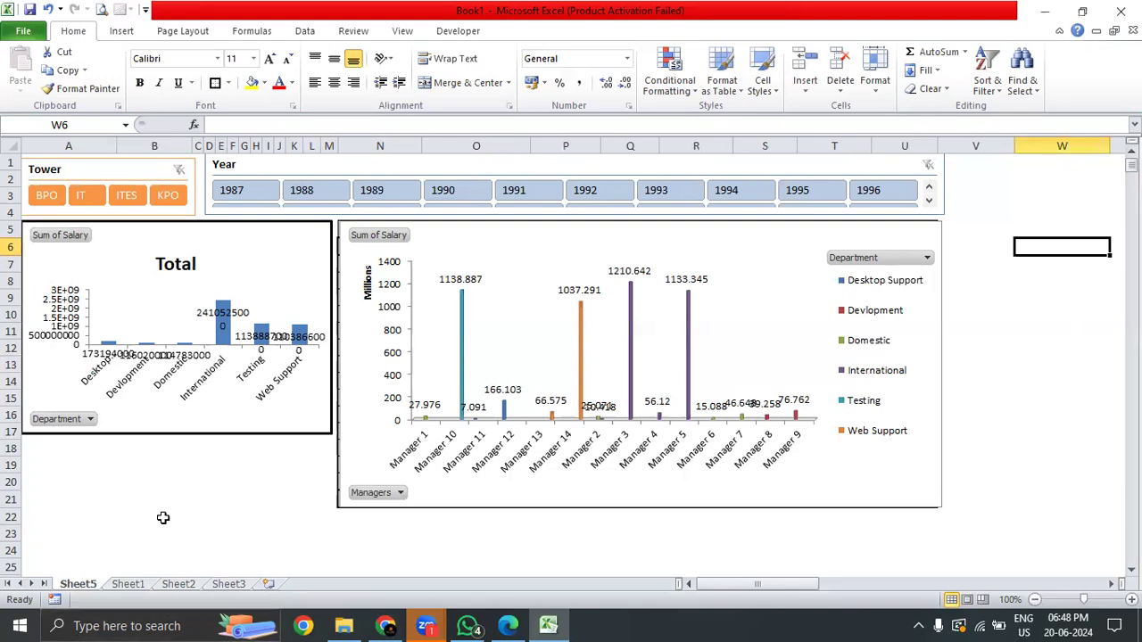
key("alt+Tab")
key("Tab")
key("Tab")
key("Tab")
key("Tab")
key("Tab")
key("Tab")
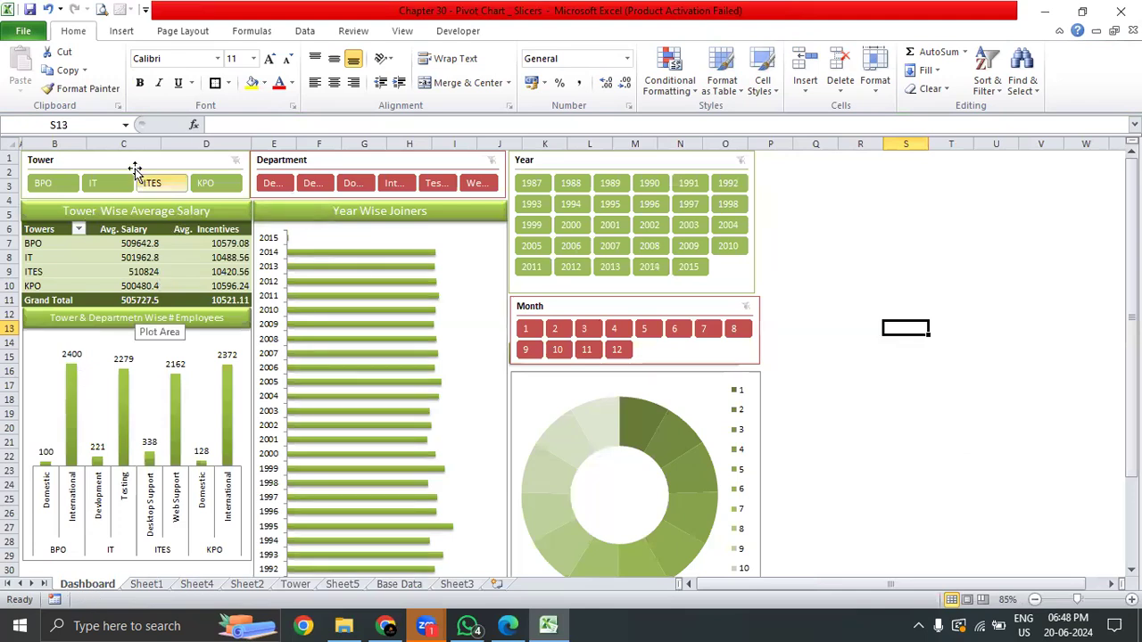
- Move the doughnut chart to the empty area around columns R to W to uncover its source pivot table
left_click_drag(667, 378, 946, 275)
scroll(561, 434, "down", 7)
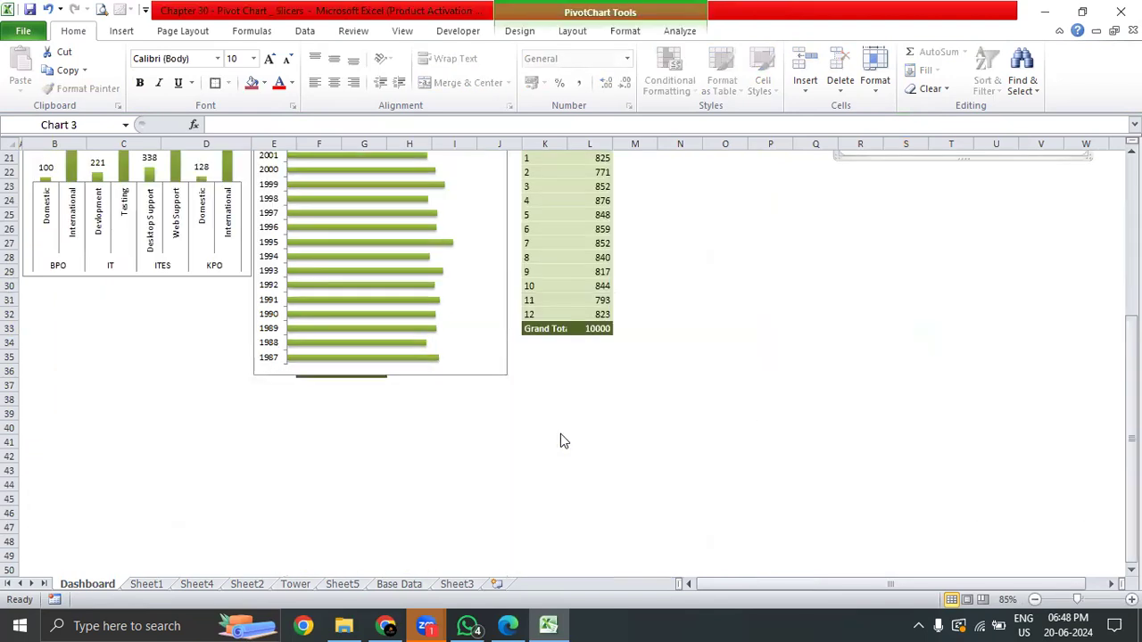
scroll(560, 433, "up", 3)
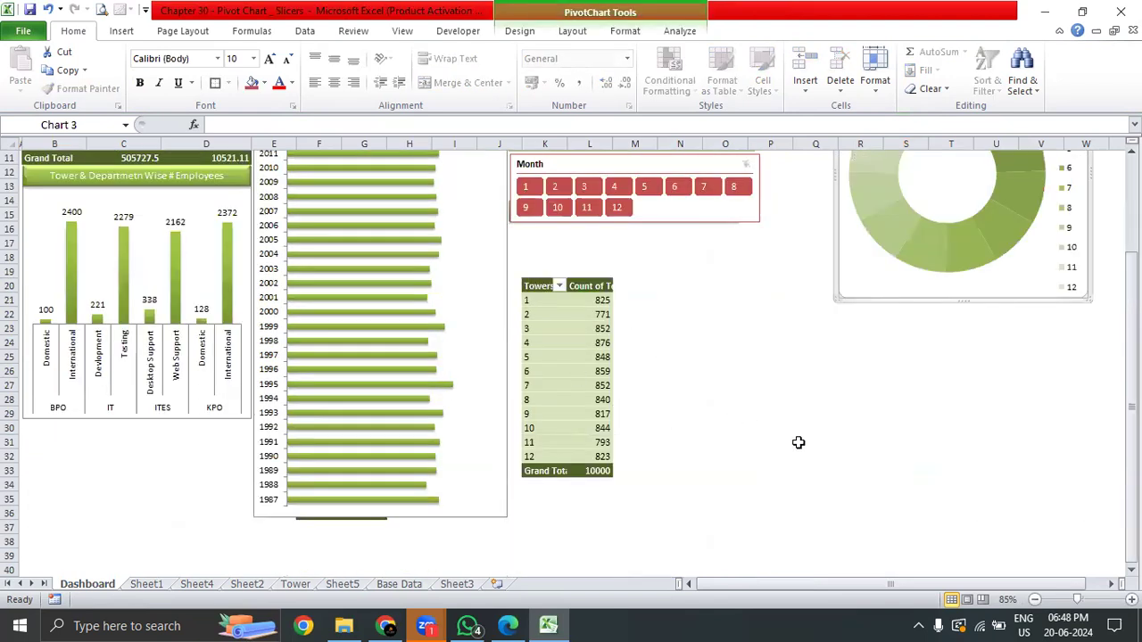
scroll(797, 443, "up", 4)
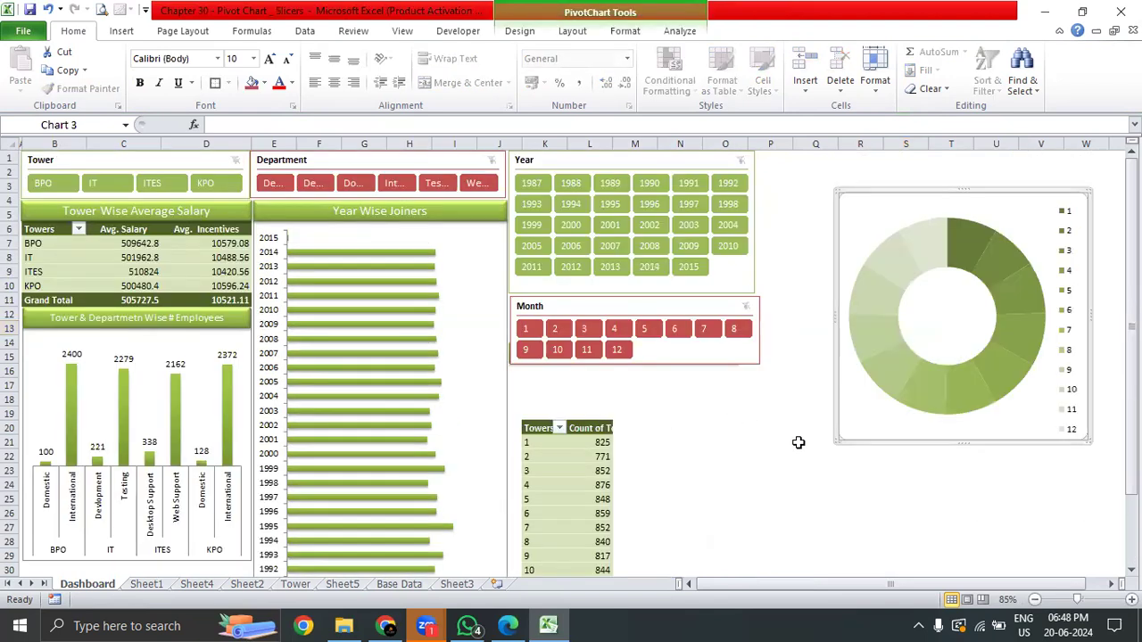
- Test the Month slicer with months 1 to 4 individually, and undo the last two selections
left_click(526, 334)
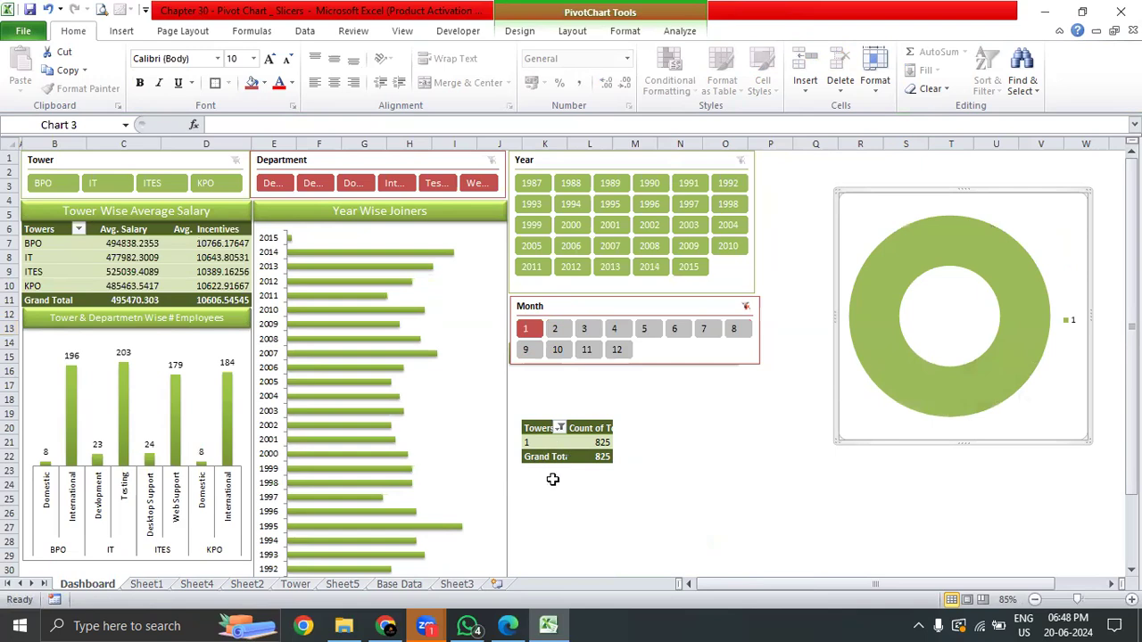
left_click(557, 330)
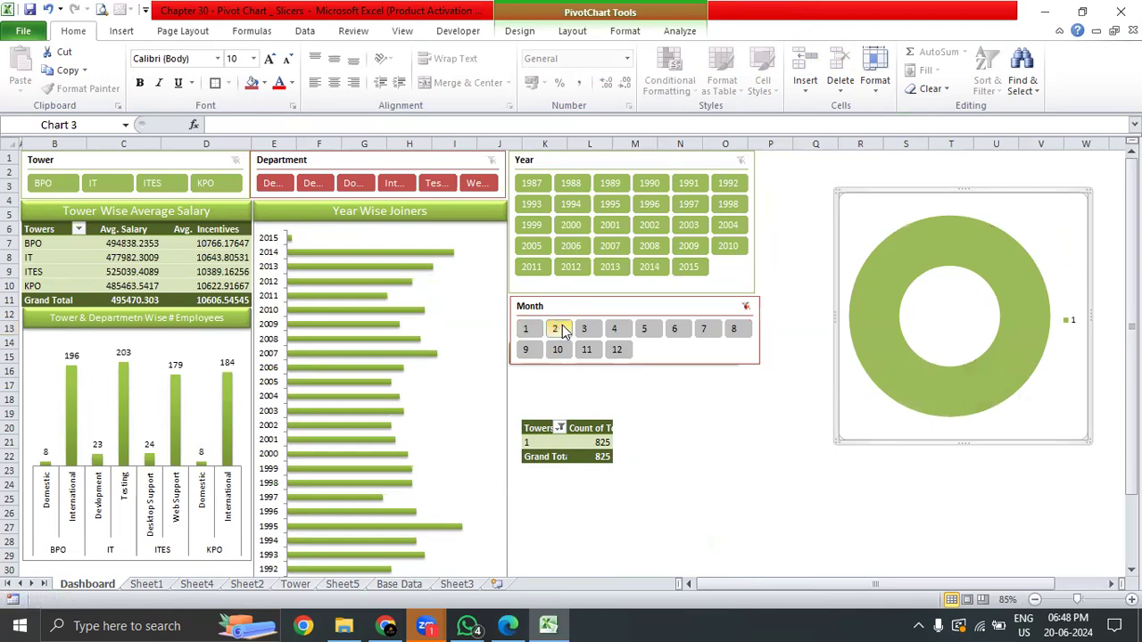
left_click(585, 330)
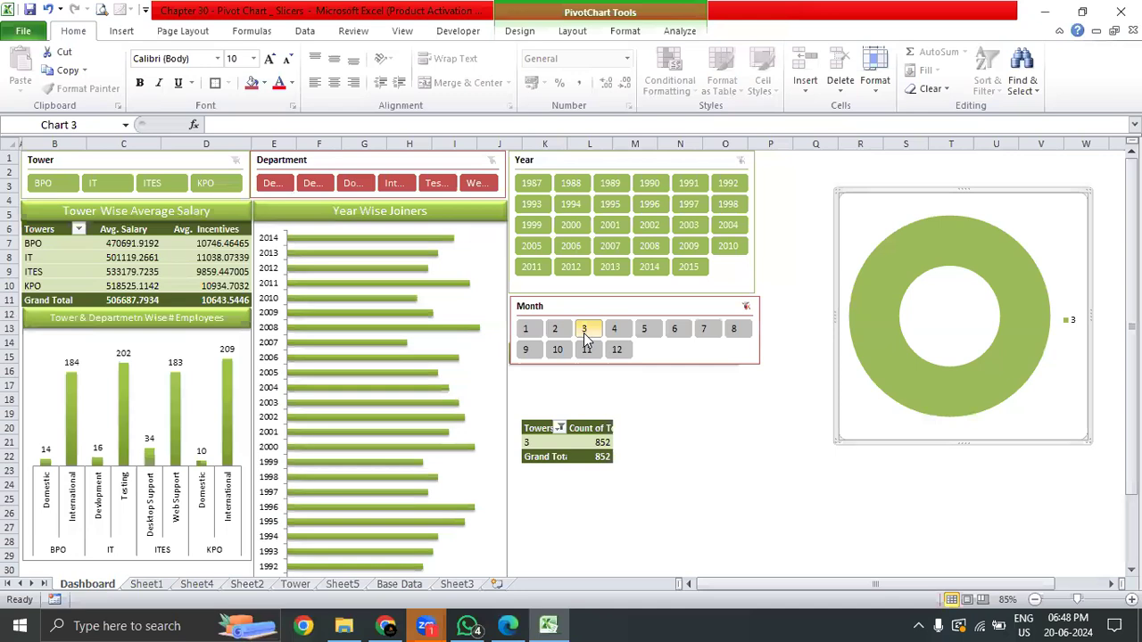
left_click(617, 330)
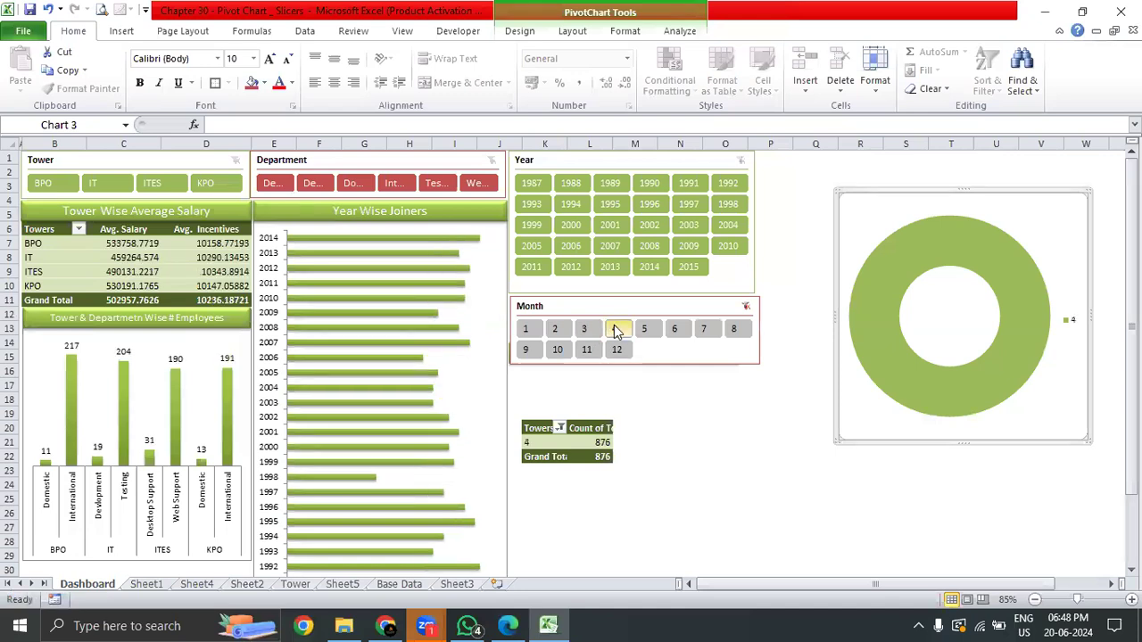
key("ctrl+z")
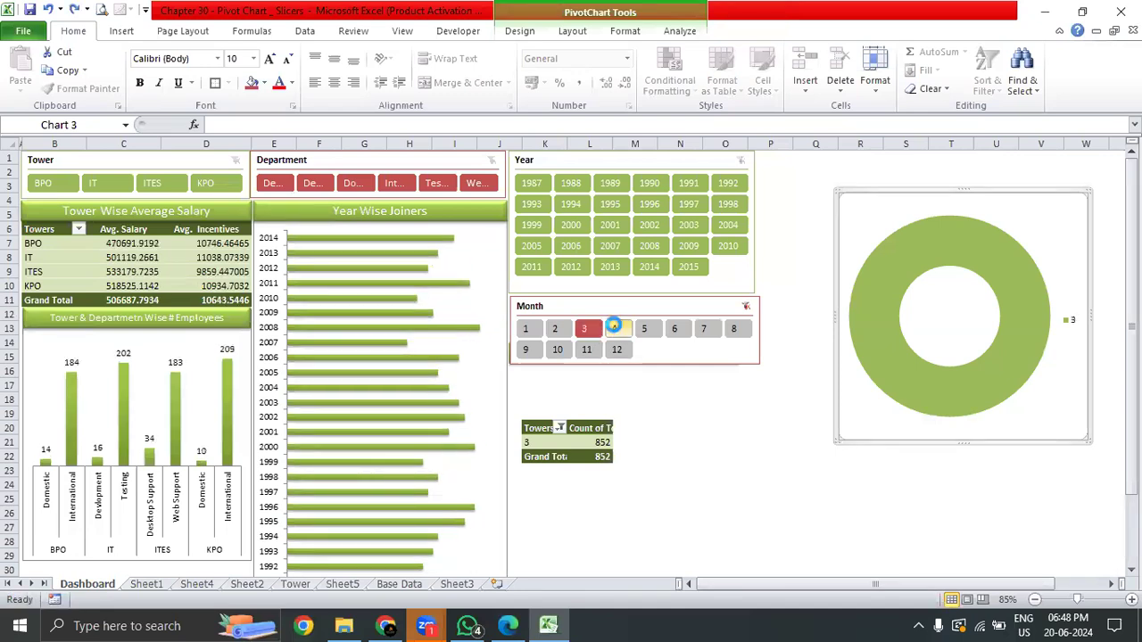
key("ctrl+z")
- Clear the Month filter and move the doughnut chart back over its pivot table, directly below the Month slicer
left_click(745, 306)
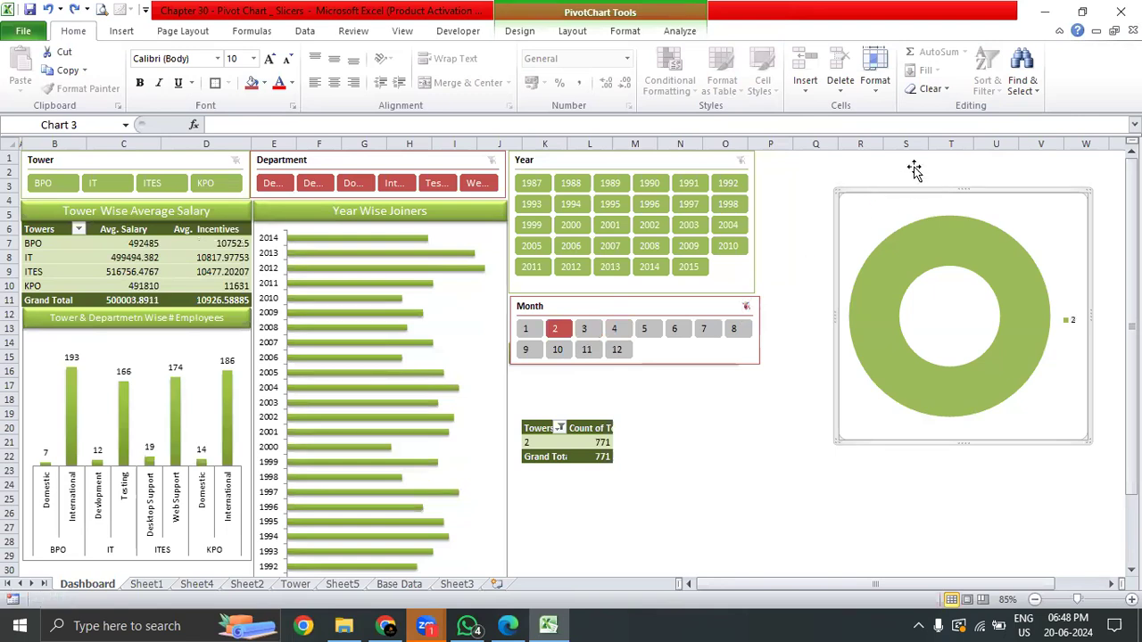
left_click_drag(943, 192, 612, 364)
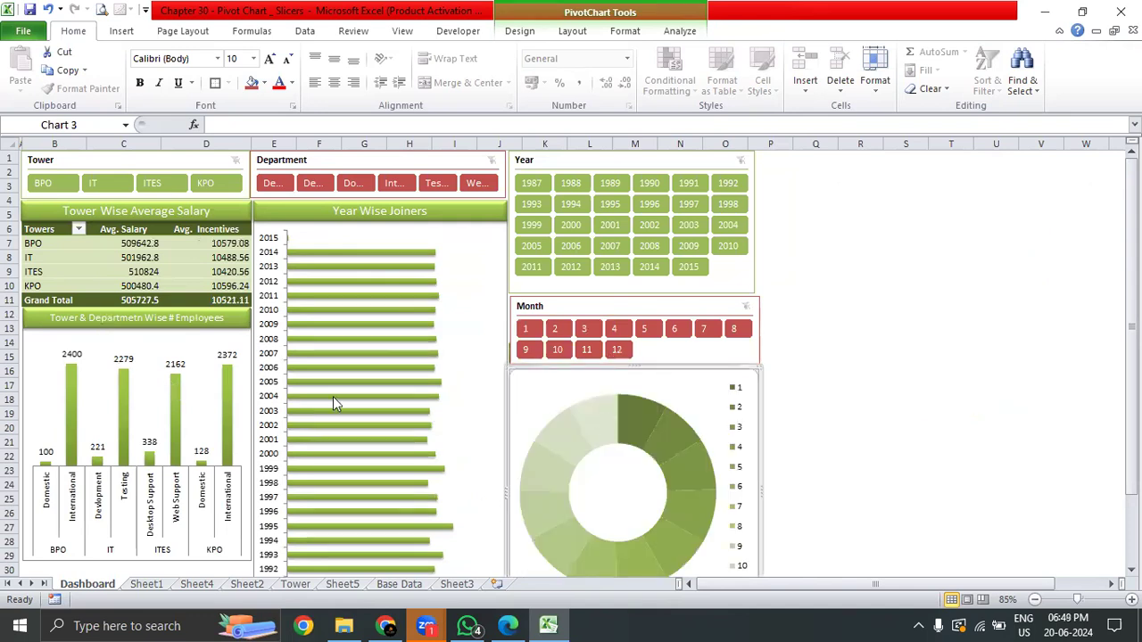